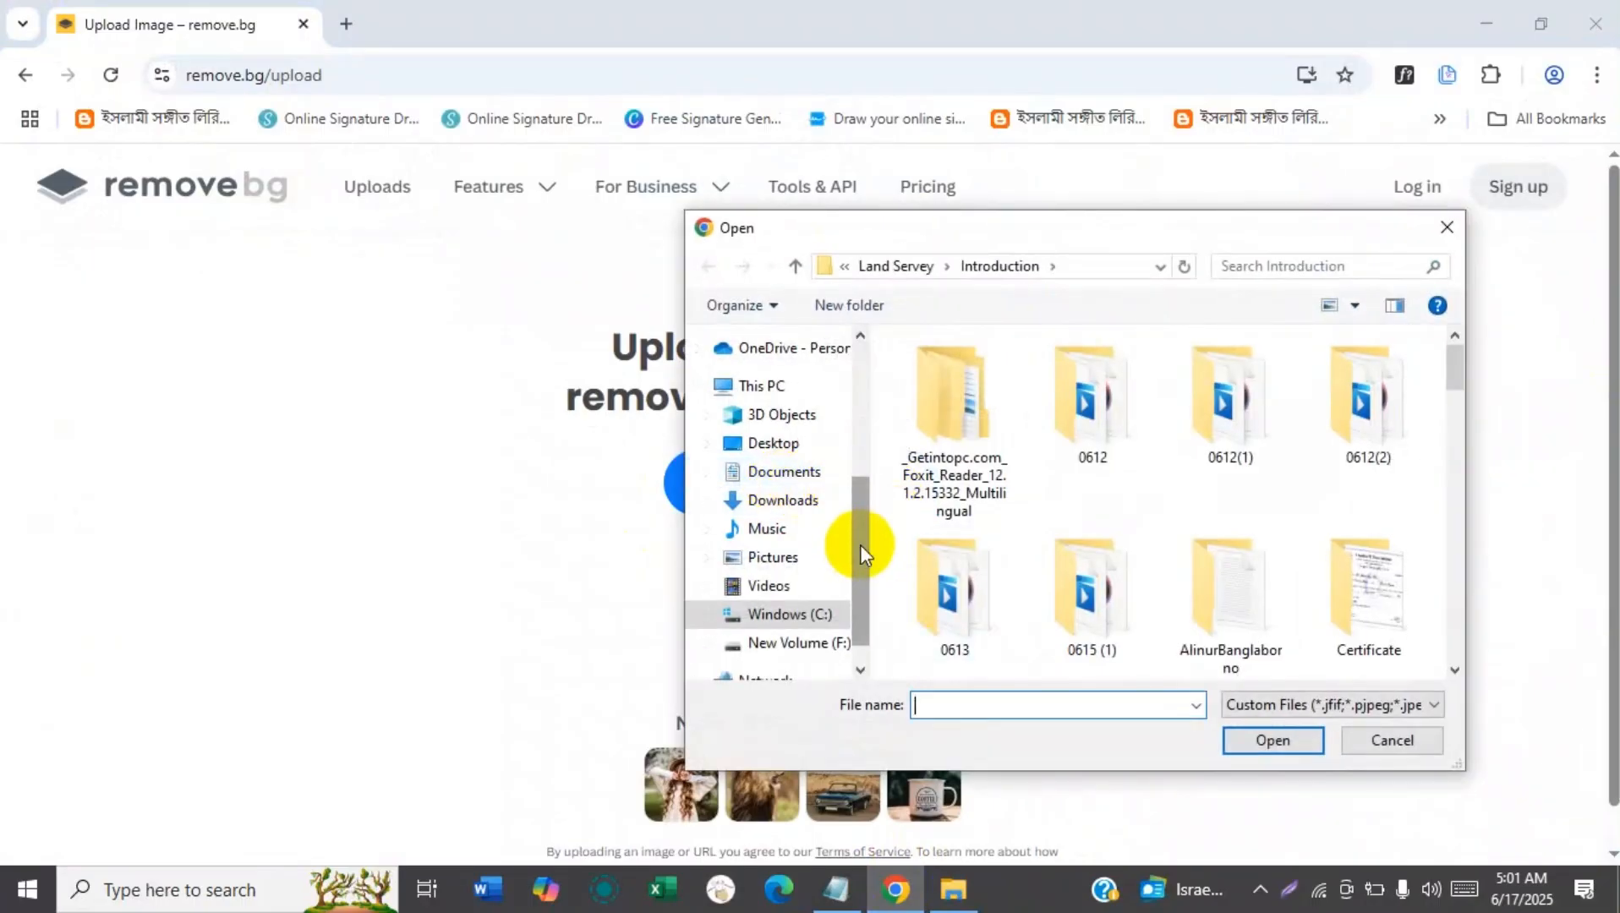
# Upload mahe-ramadan-karim-arabic.jpg from the Typograpy folder on the Desktop for background removal.
pyautogui.moveTo(860, 545); pyautogui.dragTo(851, 404)
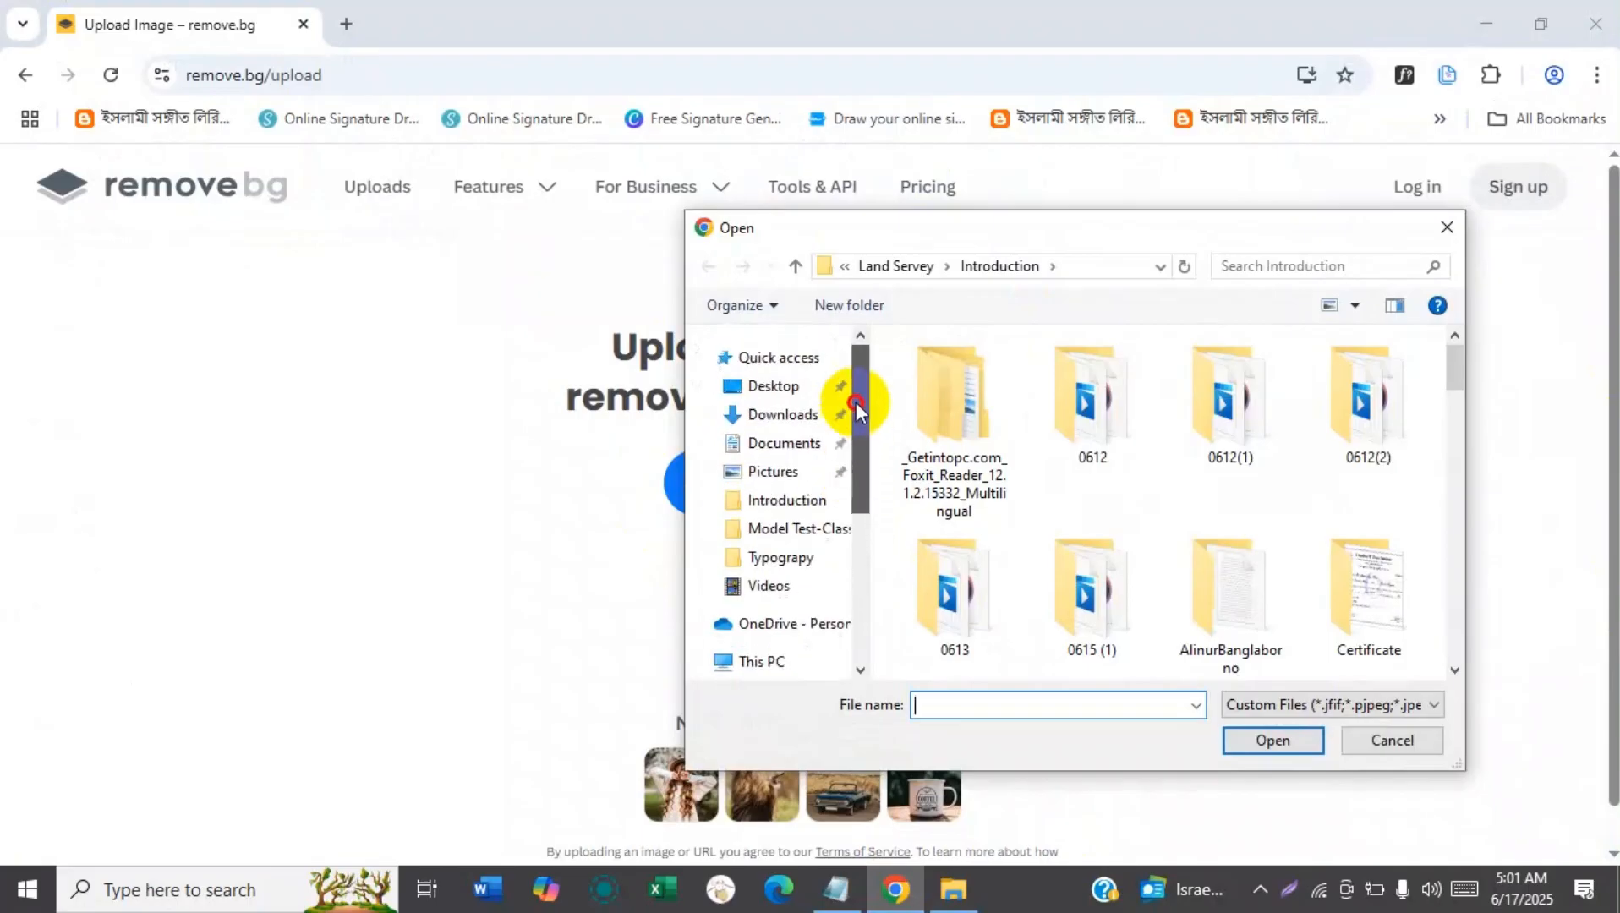
pyautogui.click(799, 386)
pyautogui.doubleClick(1053, 414)
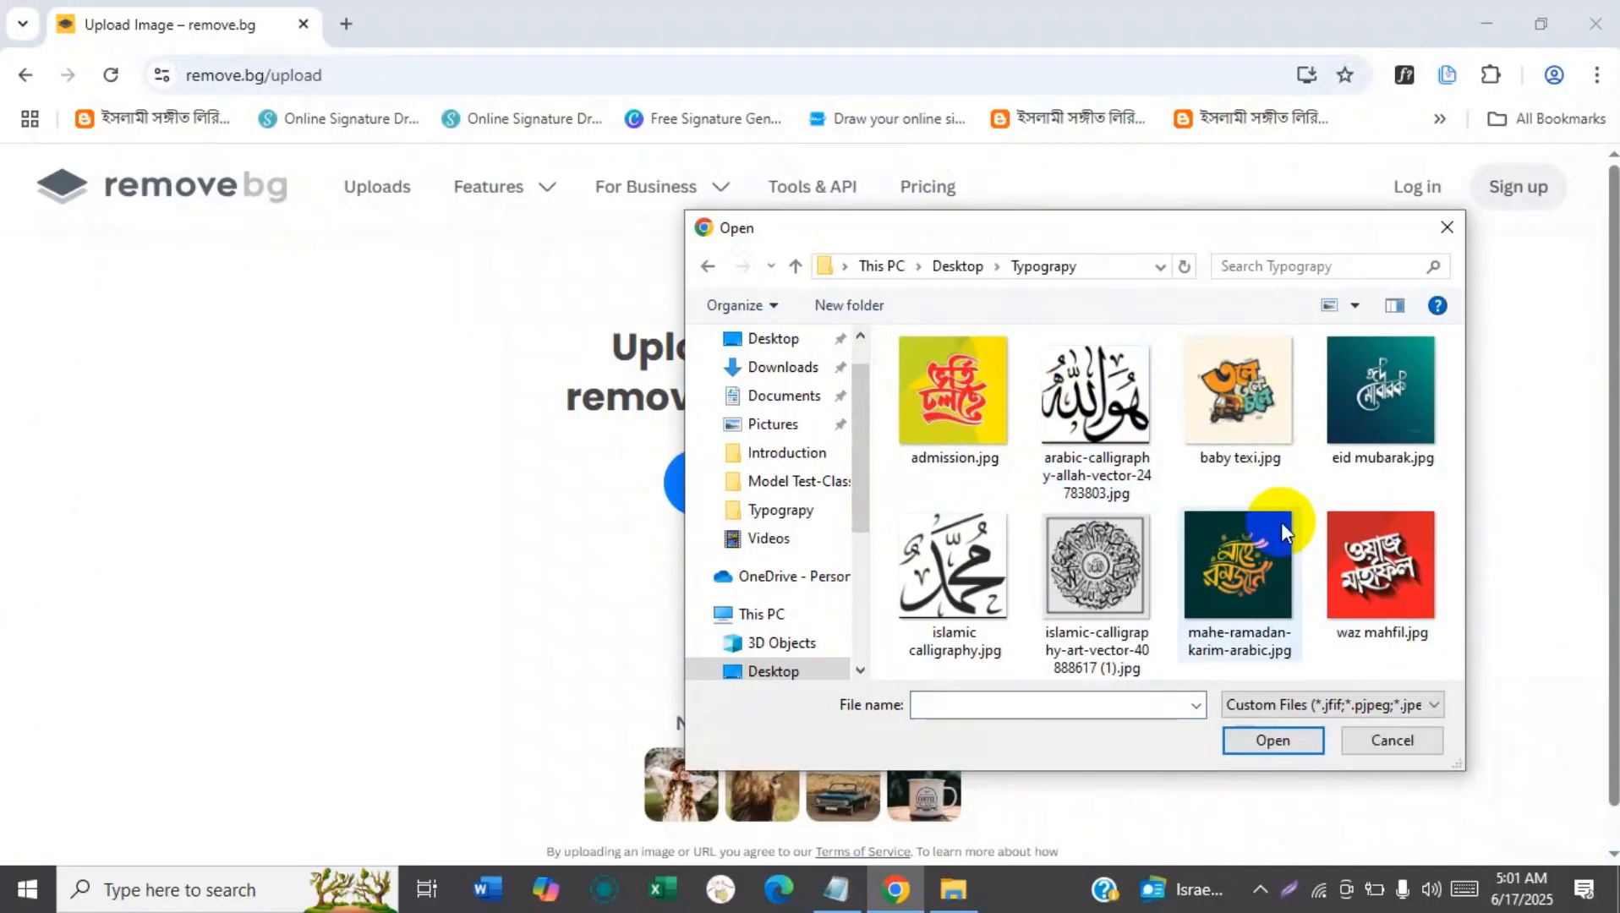
pyautogui.click(1219, 573)
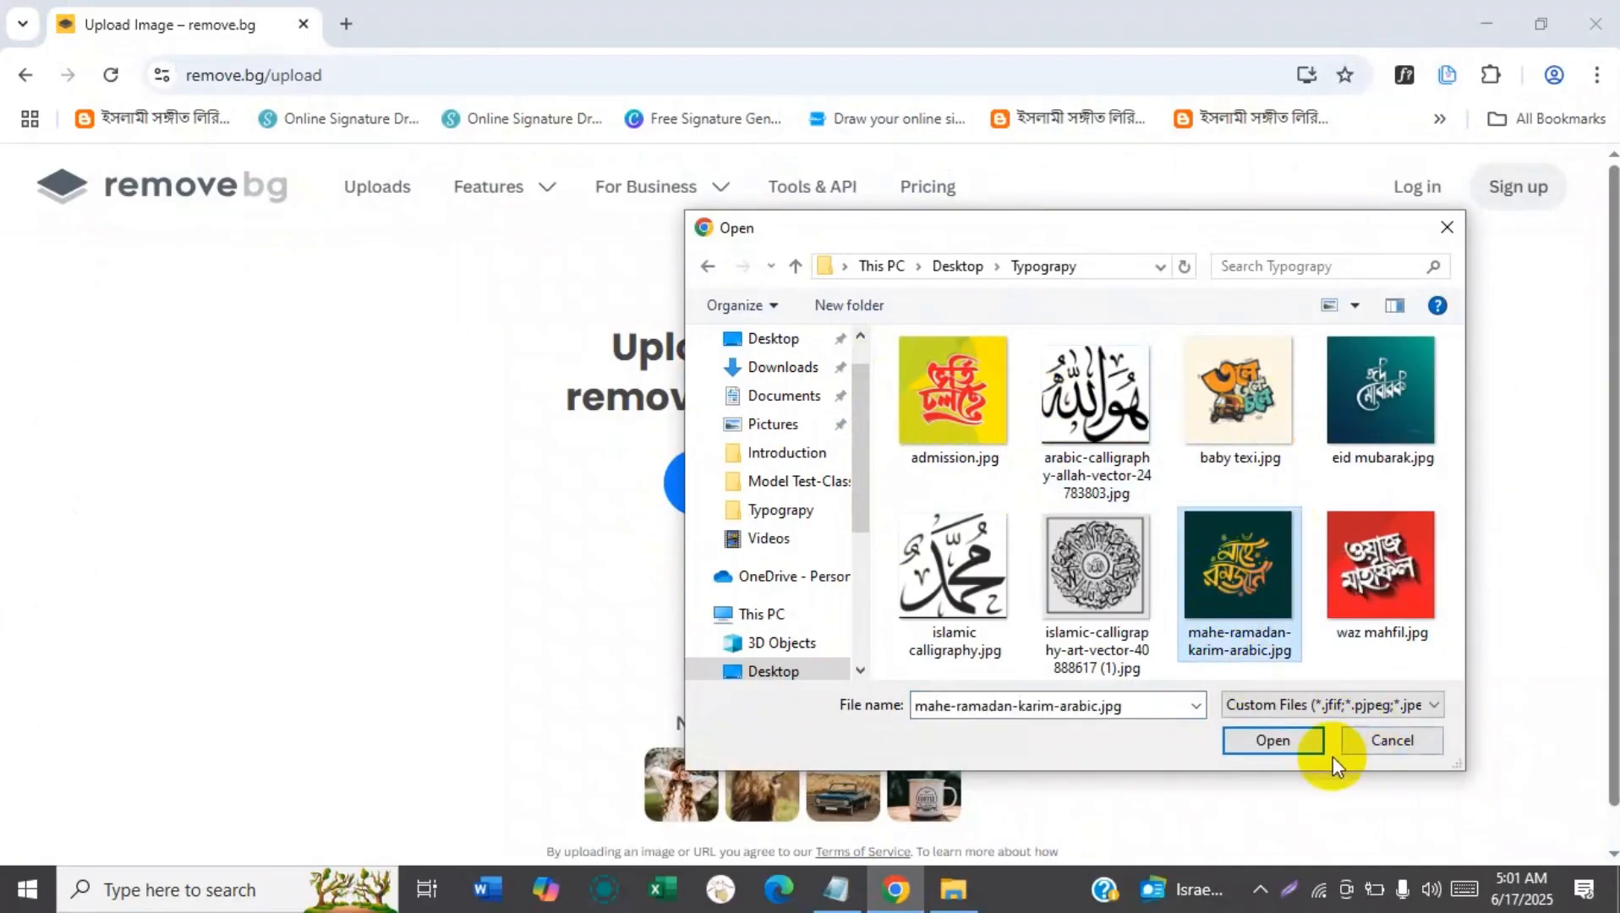
pyautogui.click(1257, 741)
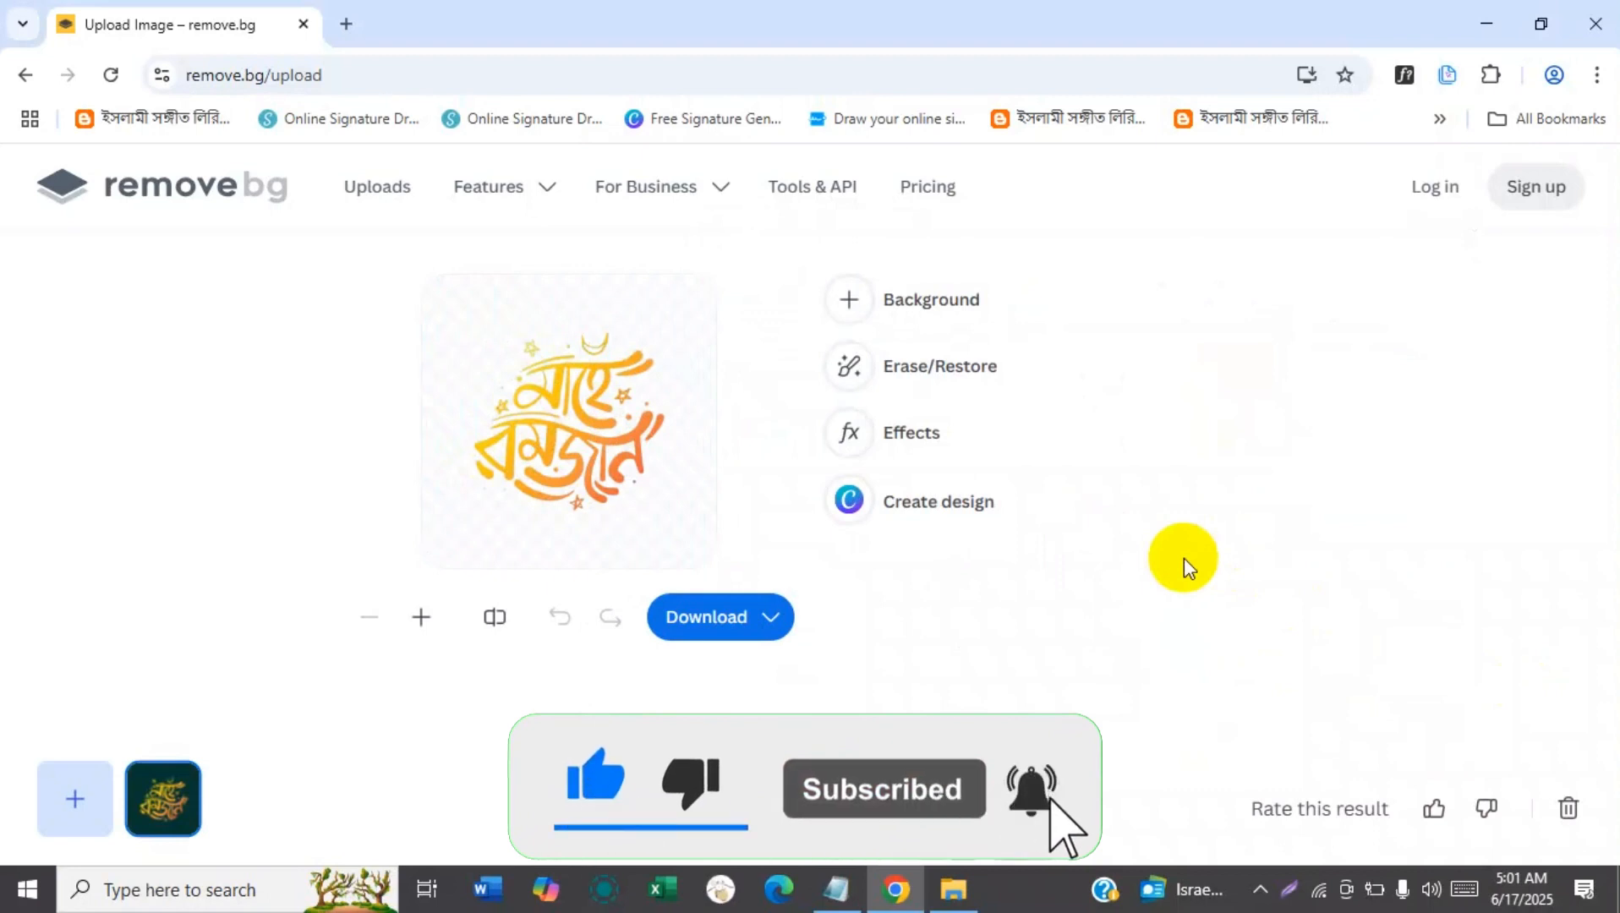
# Open remove.bg/upload in a second browser tab and delete the image already loaded there.
pyautogui.click(347, 26)
pyautogui.write('remove.bg/upload')
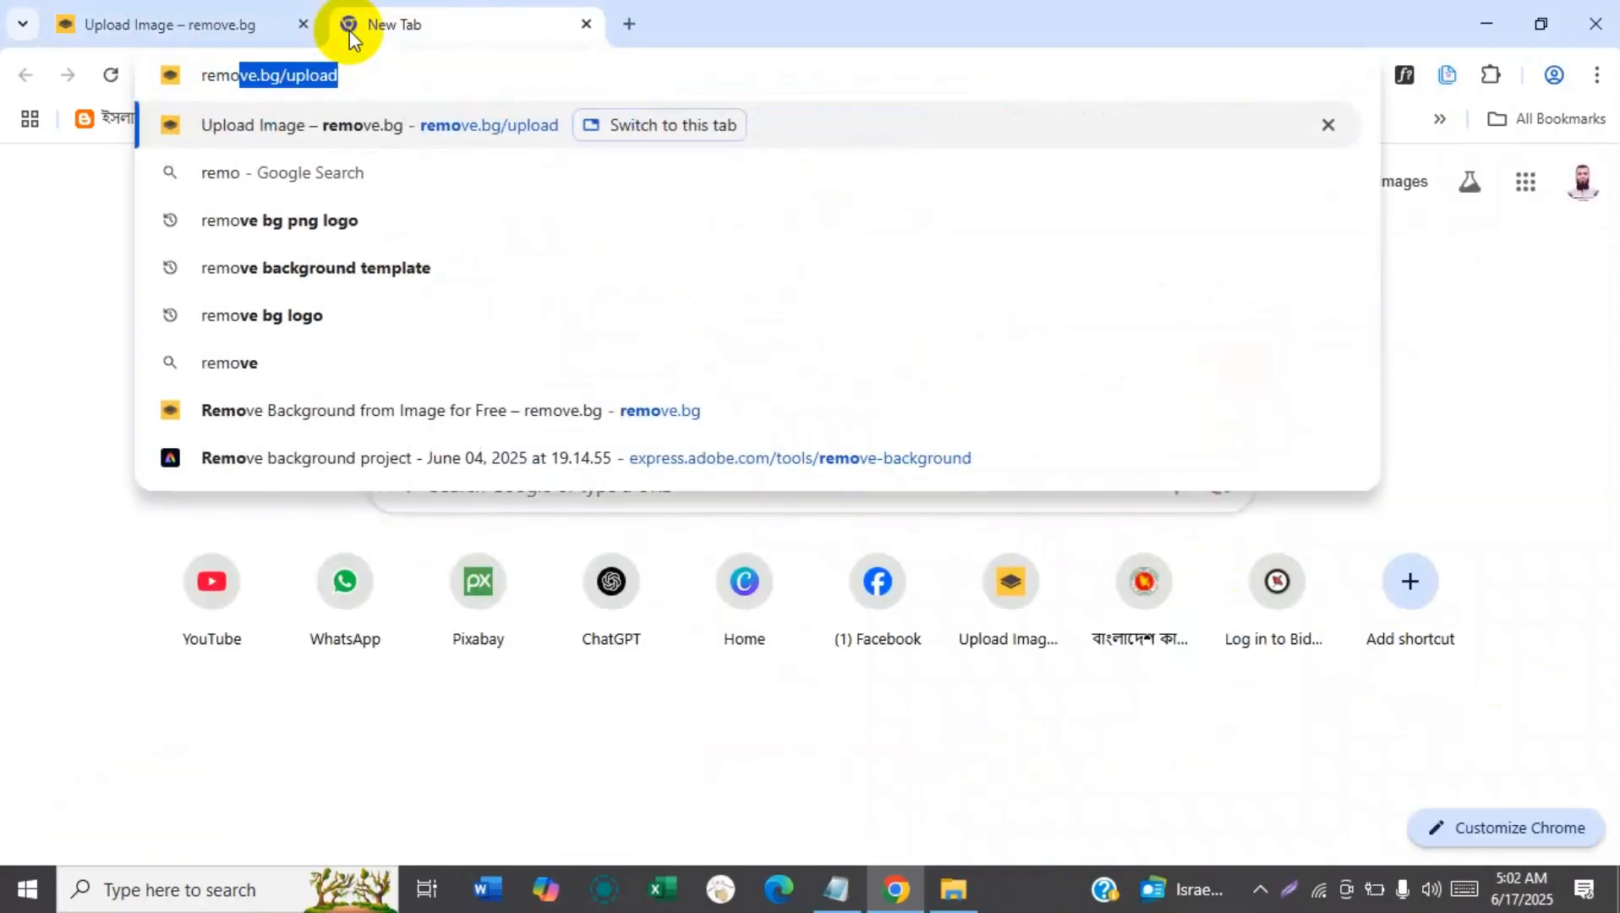
pyautogui.press('Return')
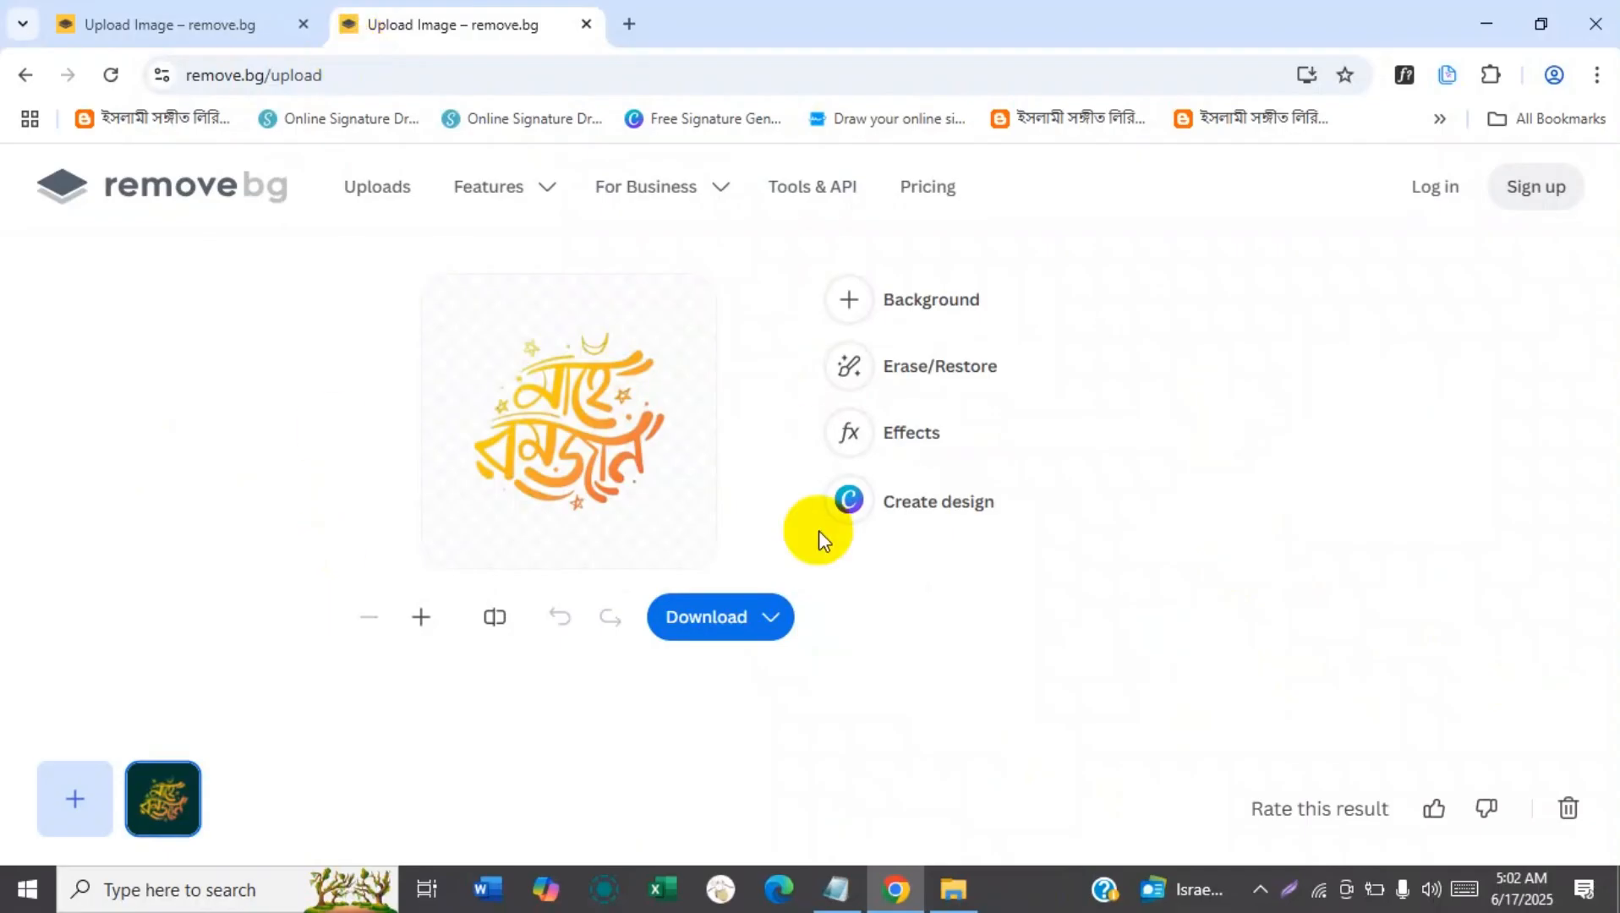
pyautogui.click(1573, 811)
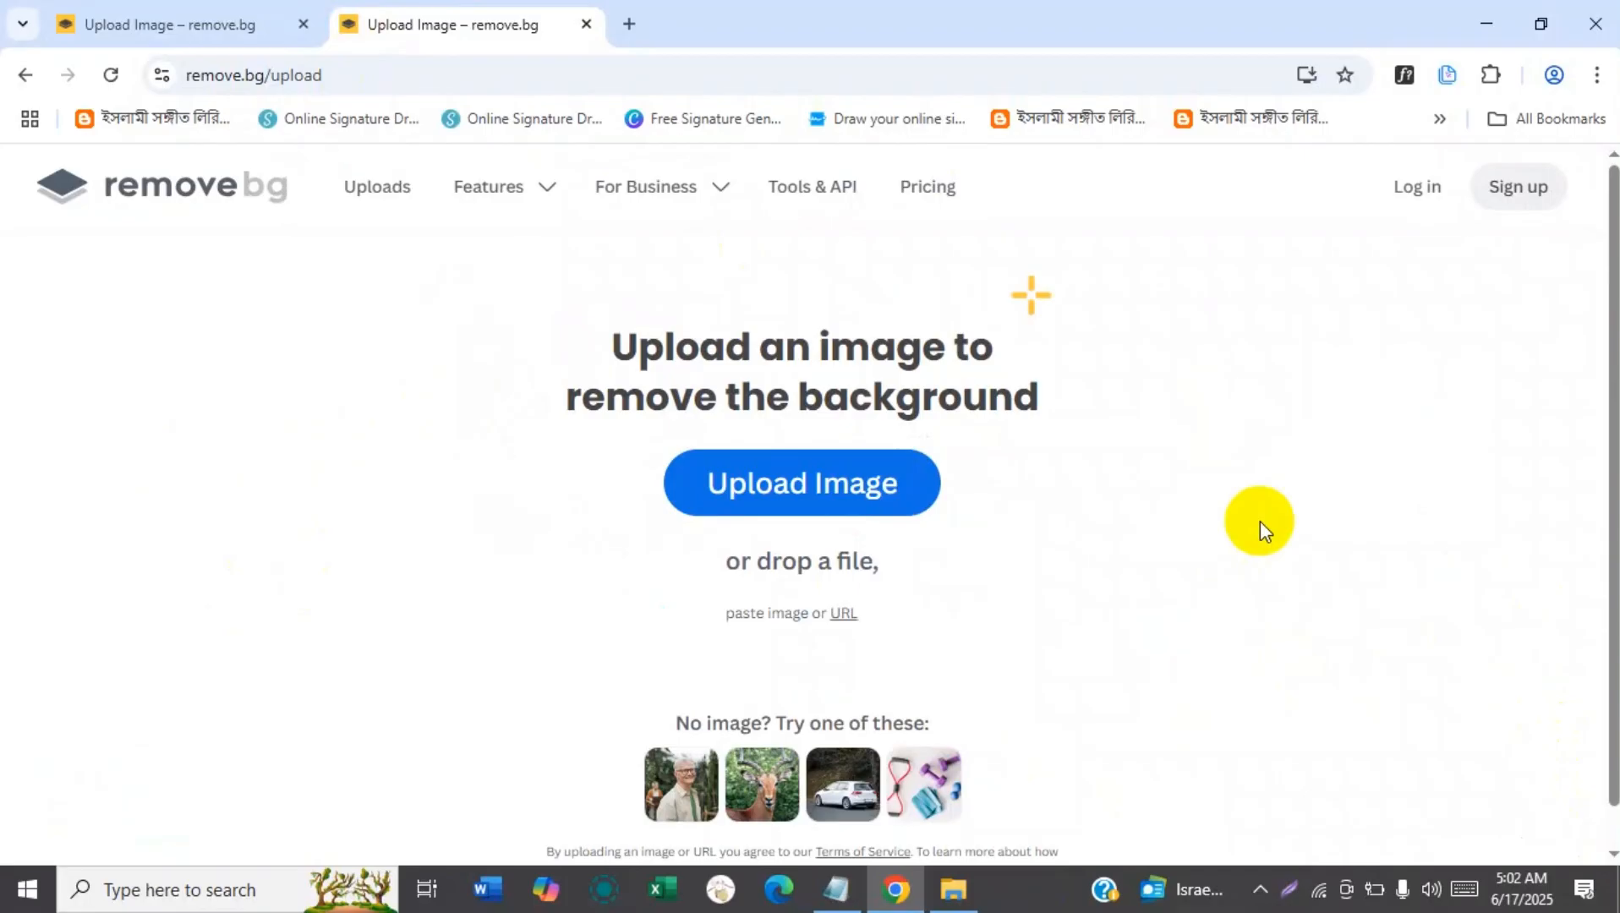
# Copy mahe-ramadan-karim-arabic.jpg from the Typograpy folder in File Explorer and paste it into the remove.bg upload page in Chrome.
pyautogui.moveTo(954, 889)
pyautogui.click(925, 785)
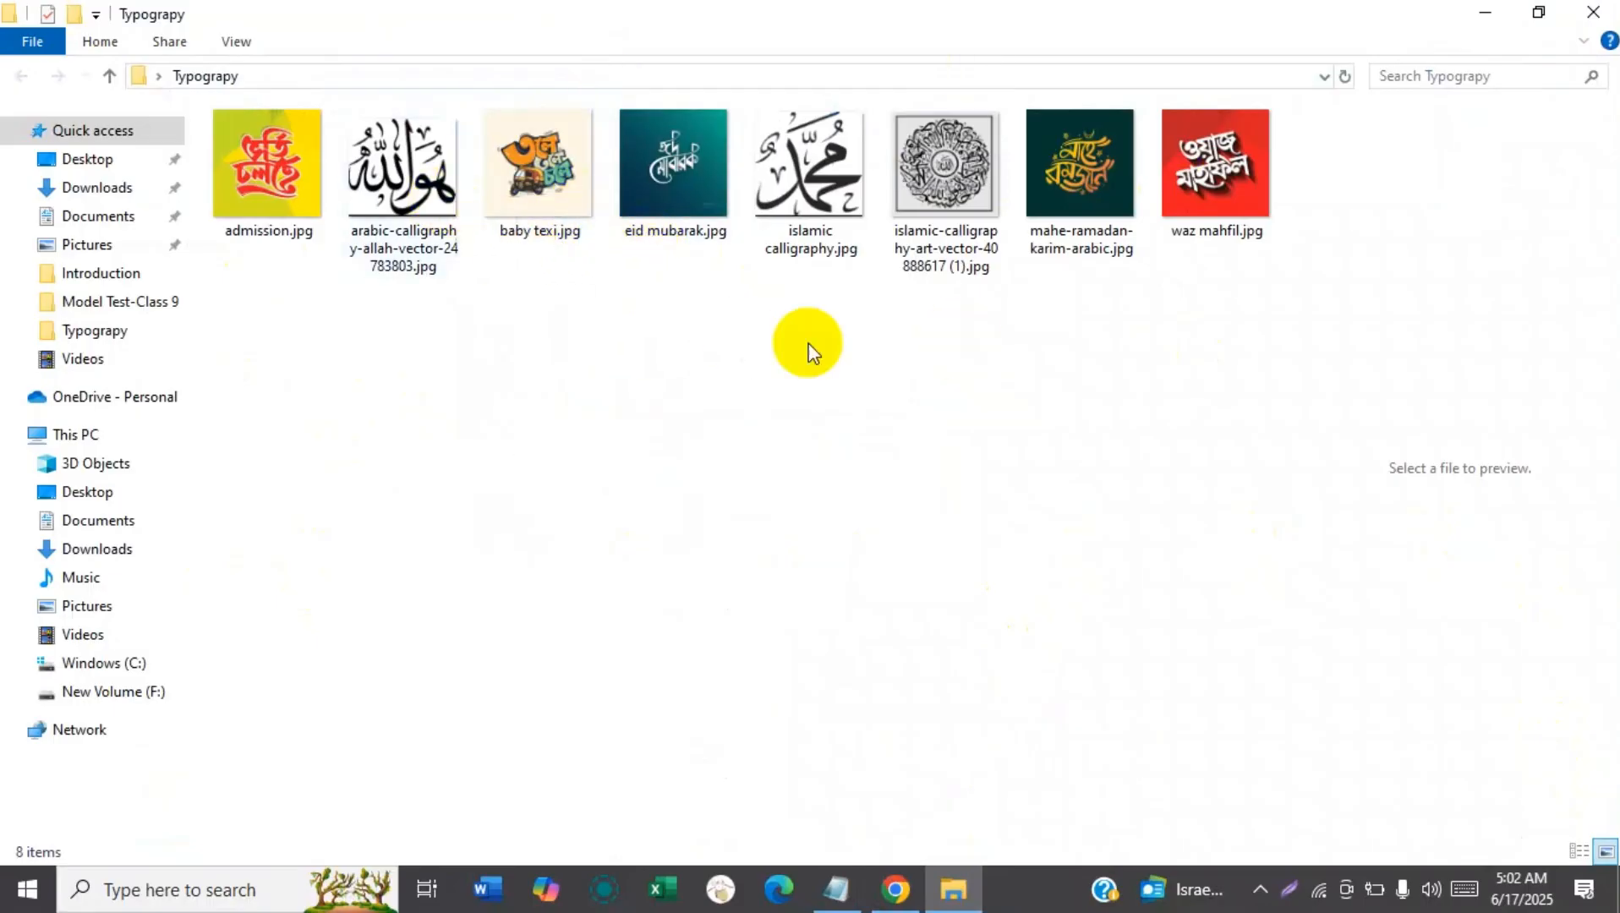
pyautogui.click(1079, 196)
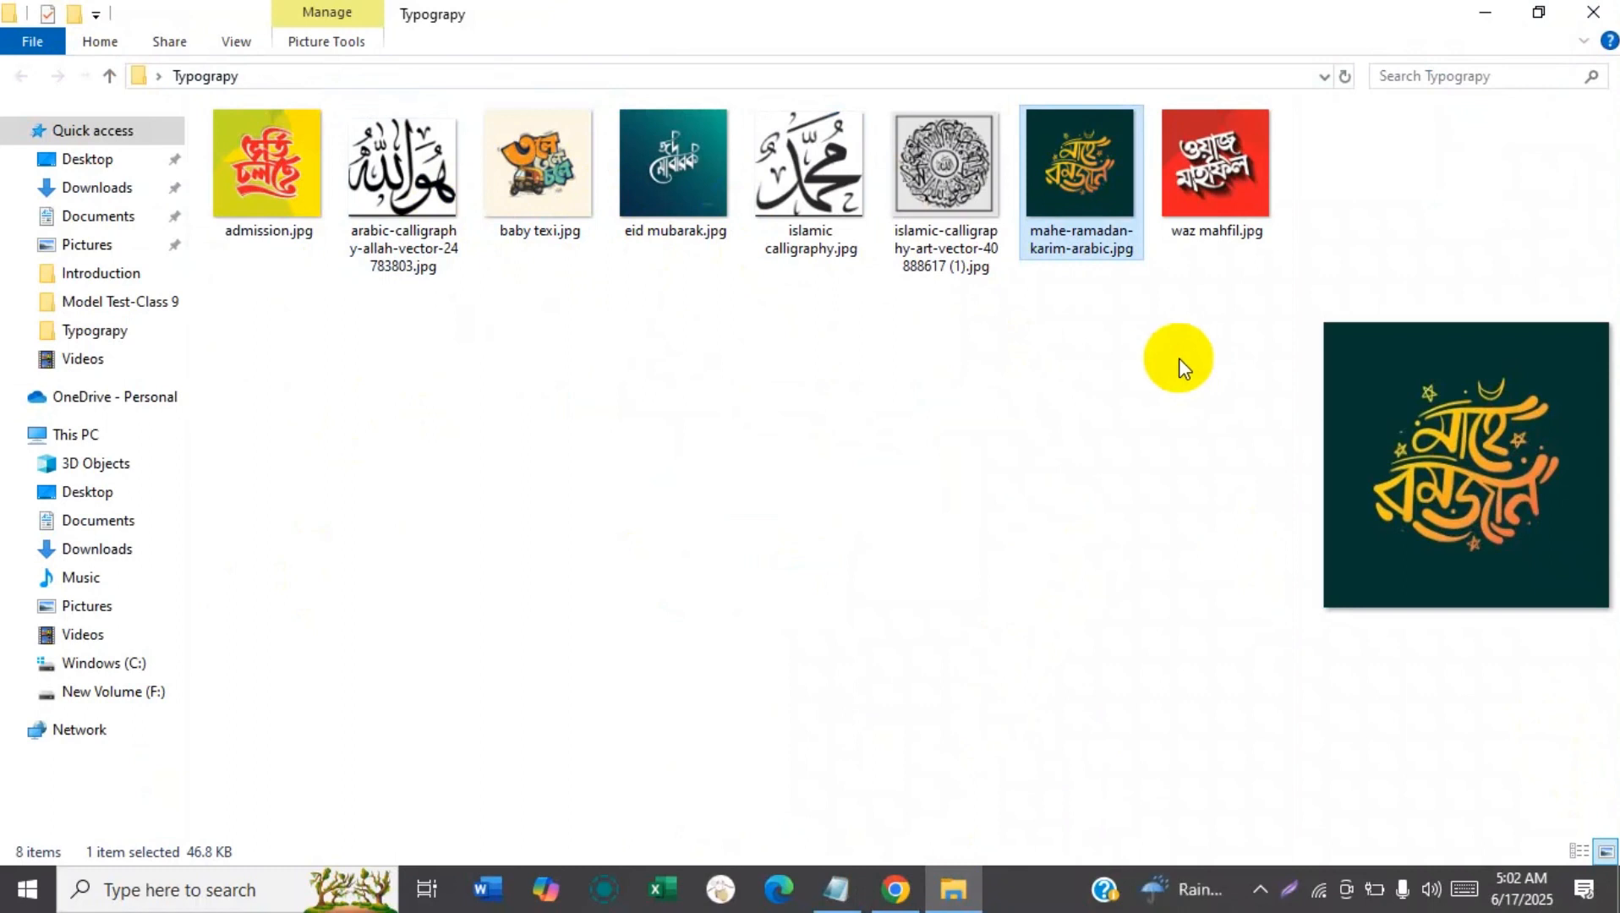
pyautogui.click(897, 890)
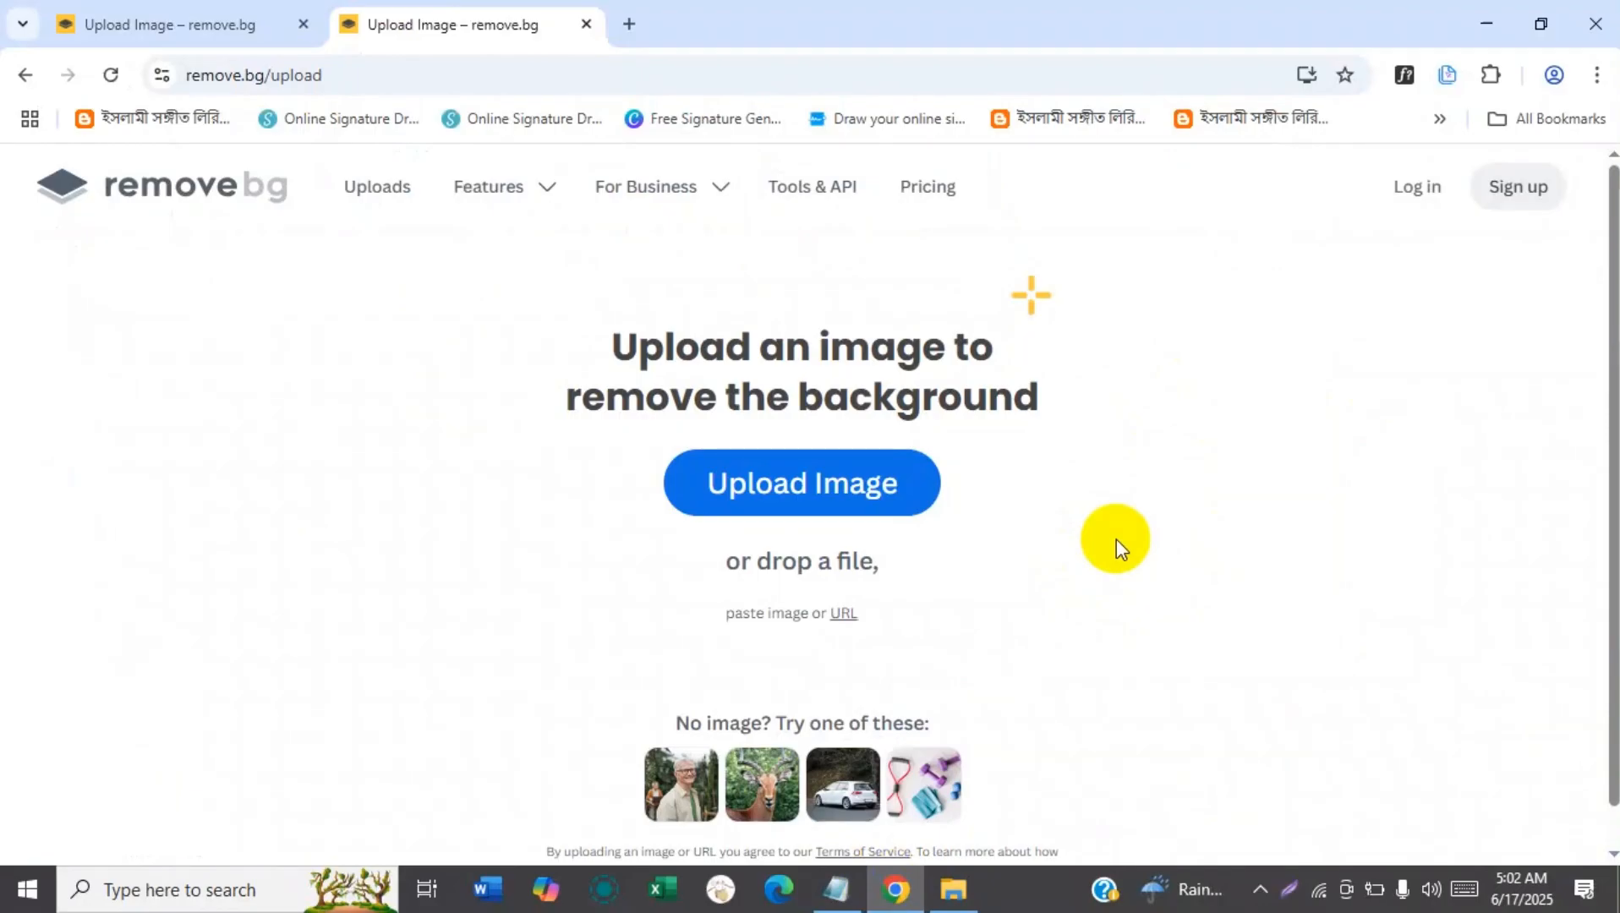
pyautogui.hotkey('ctrl', 'v')
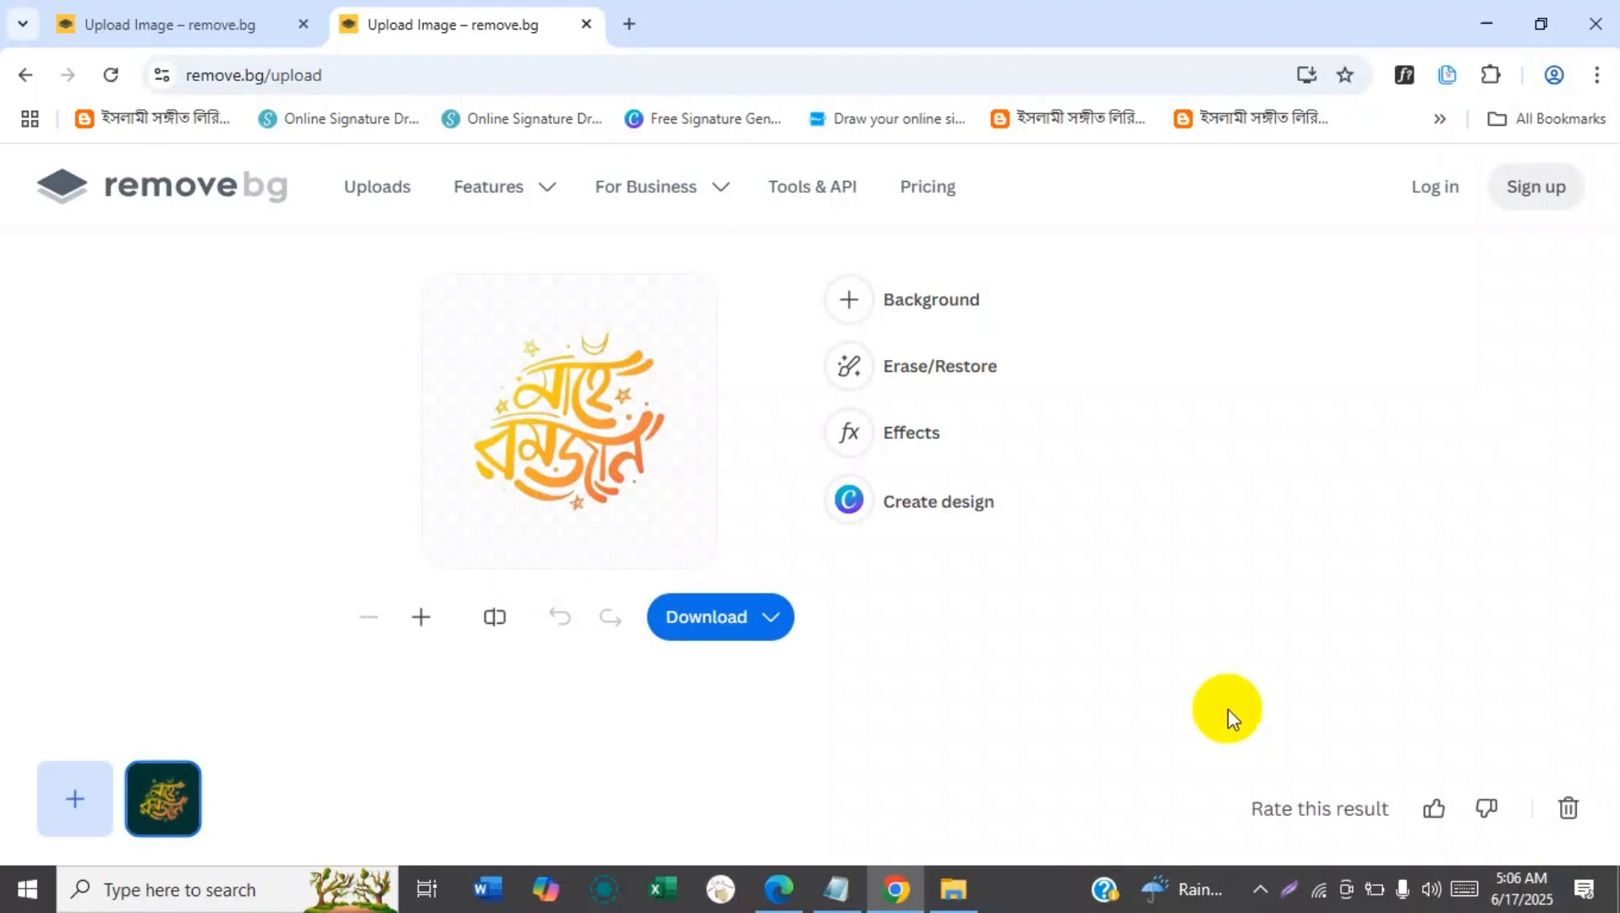
# Search Google Images for "mahe romjan typography" in a new browser tab.
pyautogui.click(631, 24)
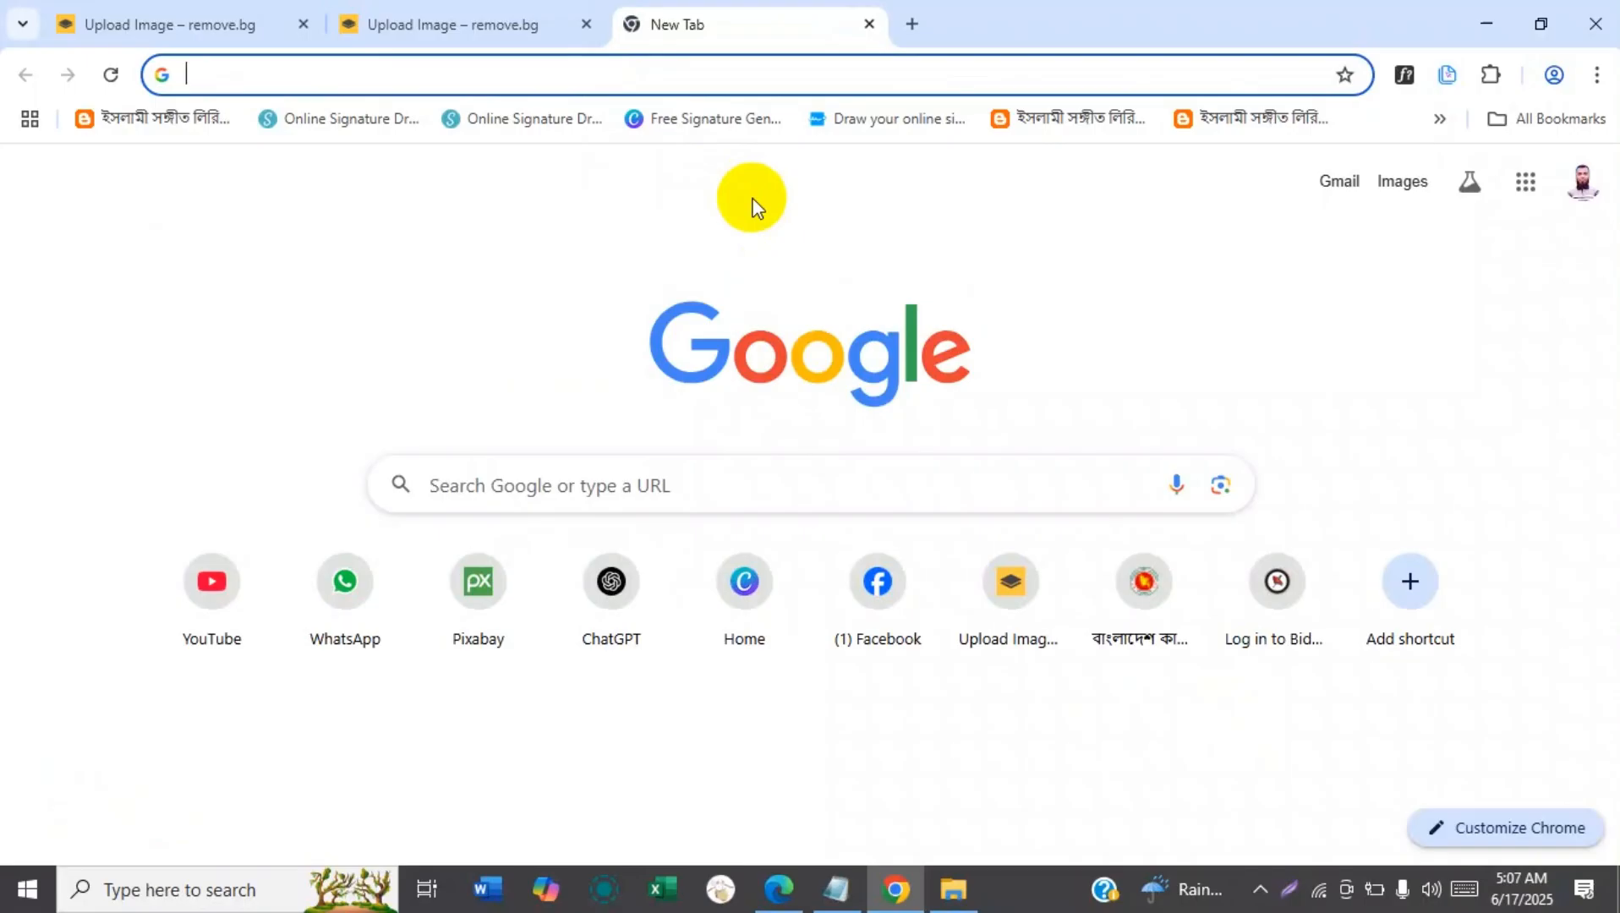
pyautogui.write('mahe')
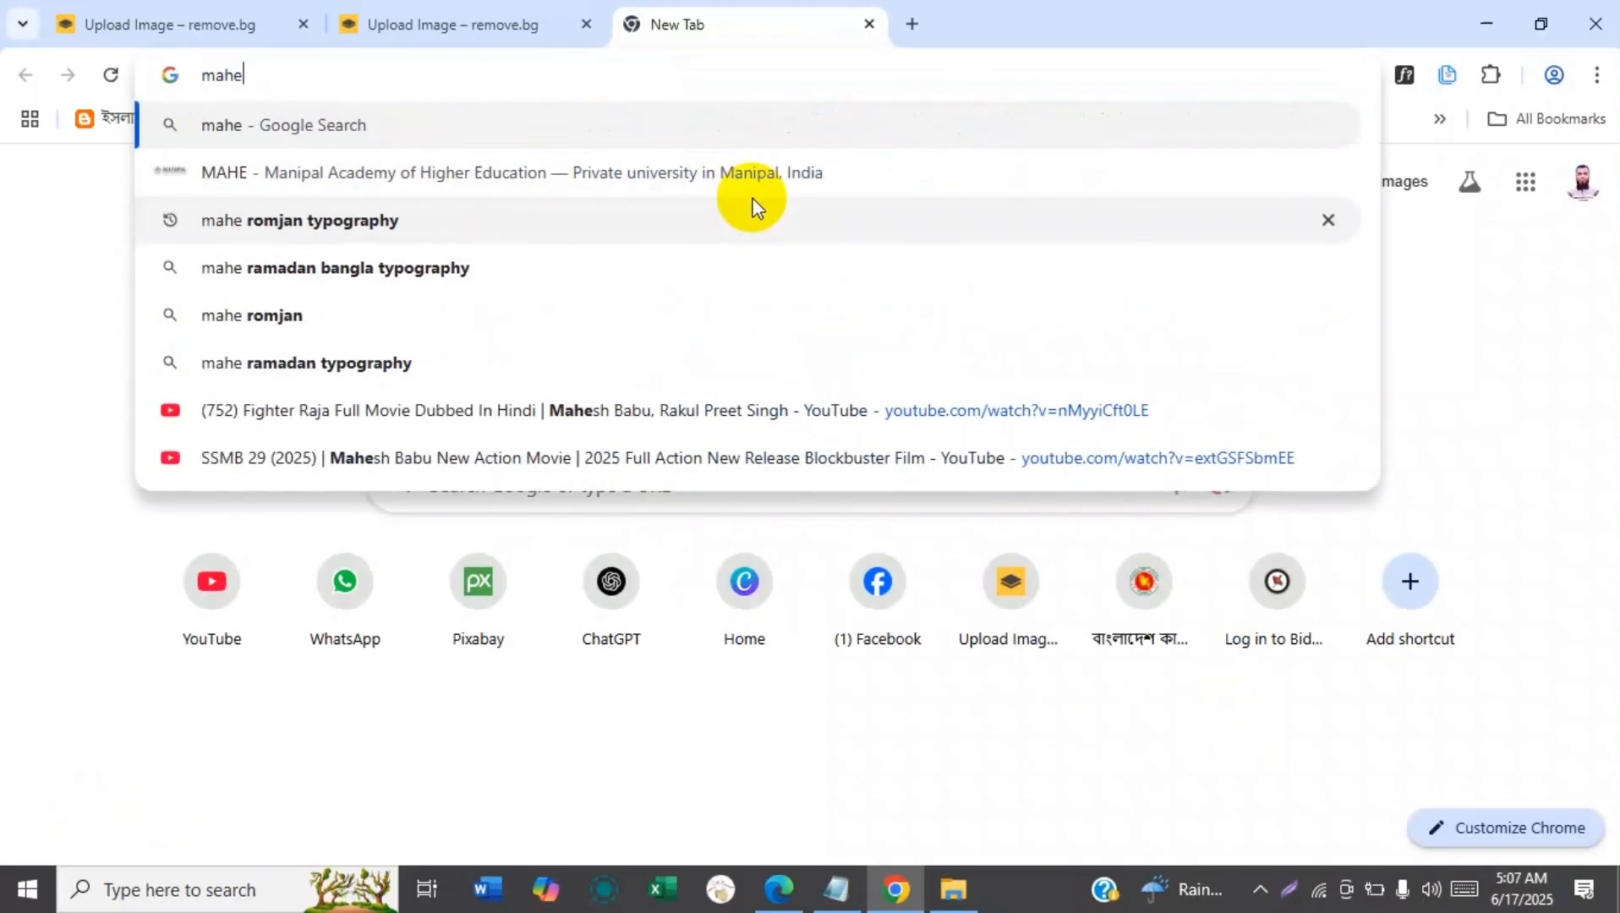
pyautogui.write(' r')
pyautogui.press('Return')
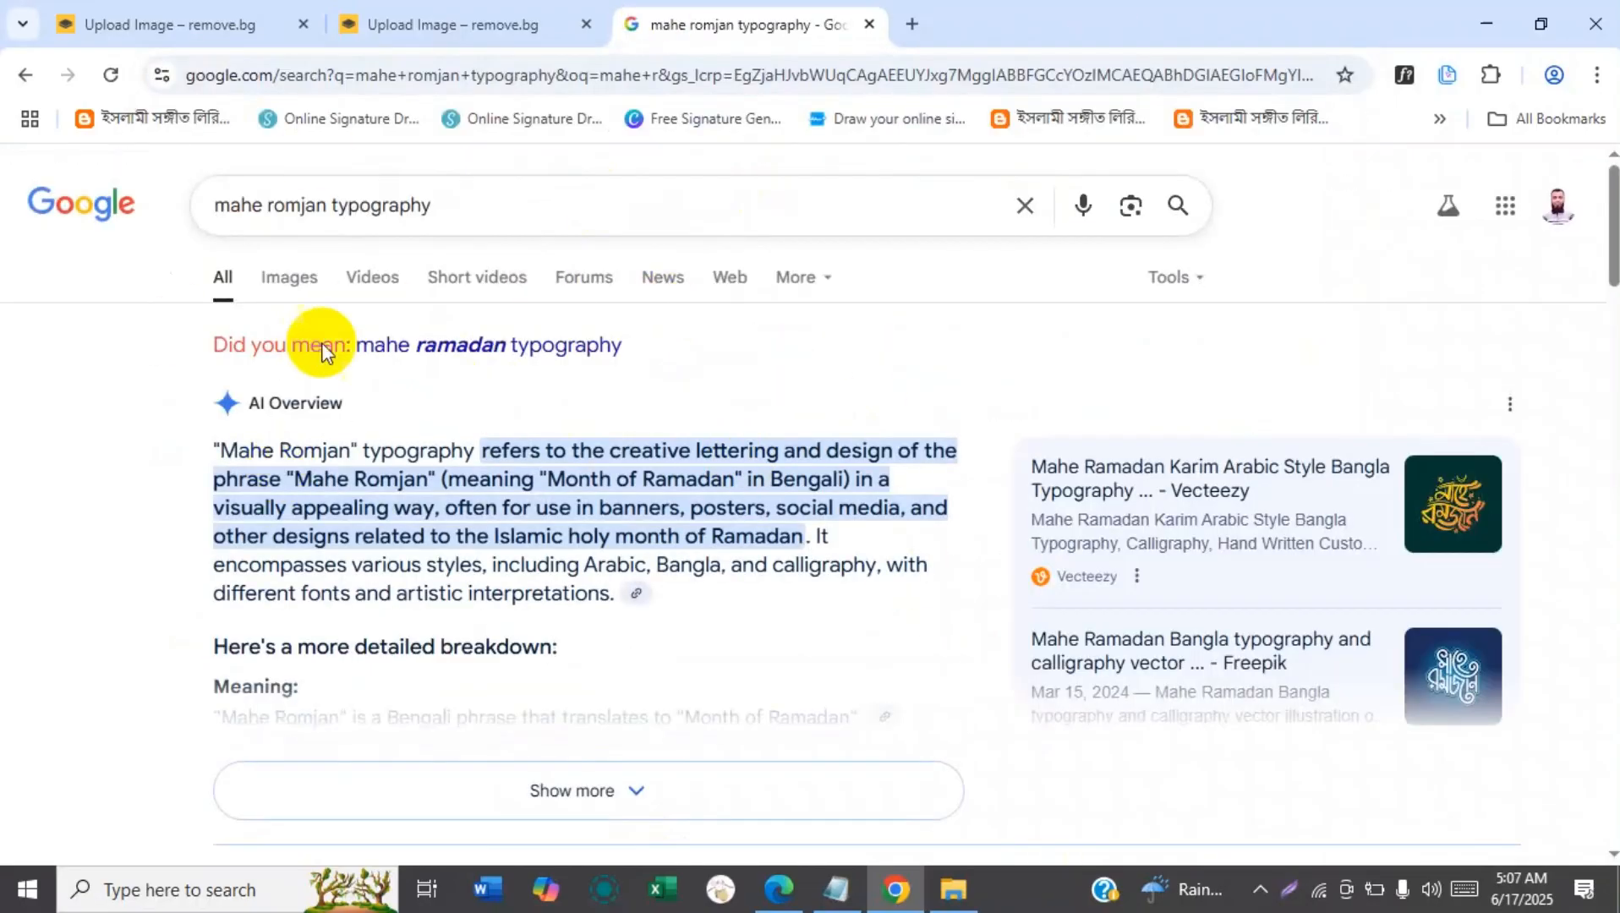
pyautogui.click(286, 282)
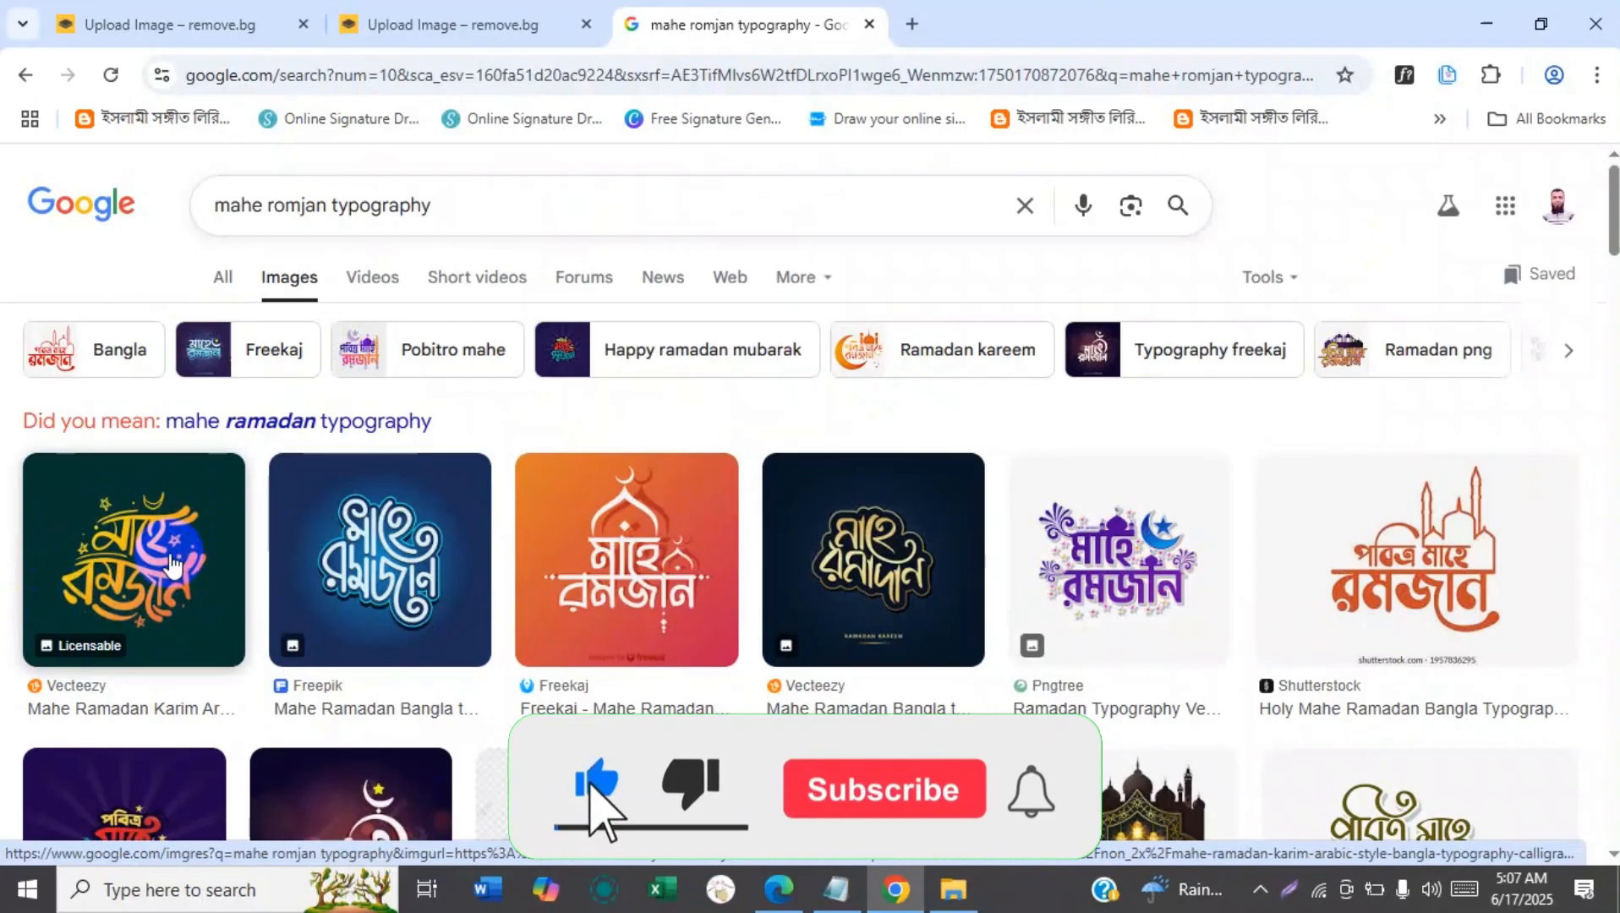
# Copy the dark green Vecteezy Mahe Ramadan image, first from its thumbnail and again from its enlarged preview.
pyautogui.rightClick(110, 510)
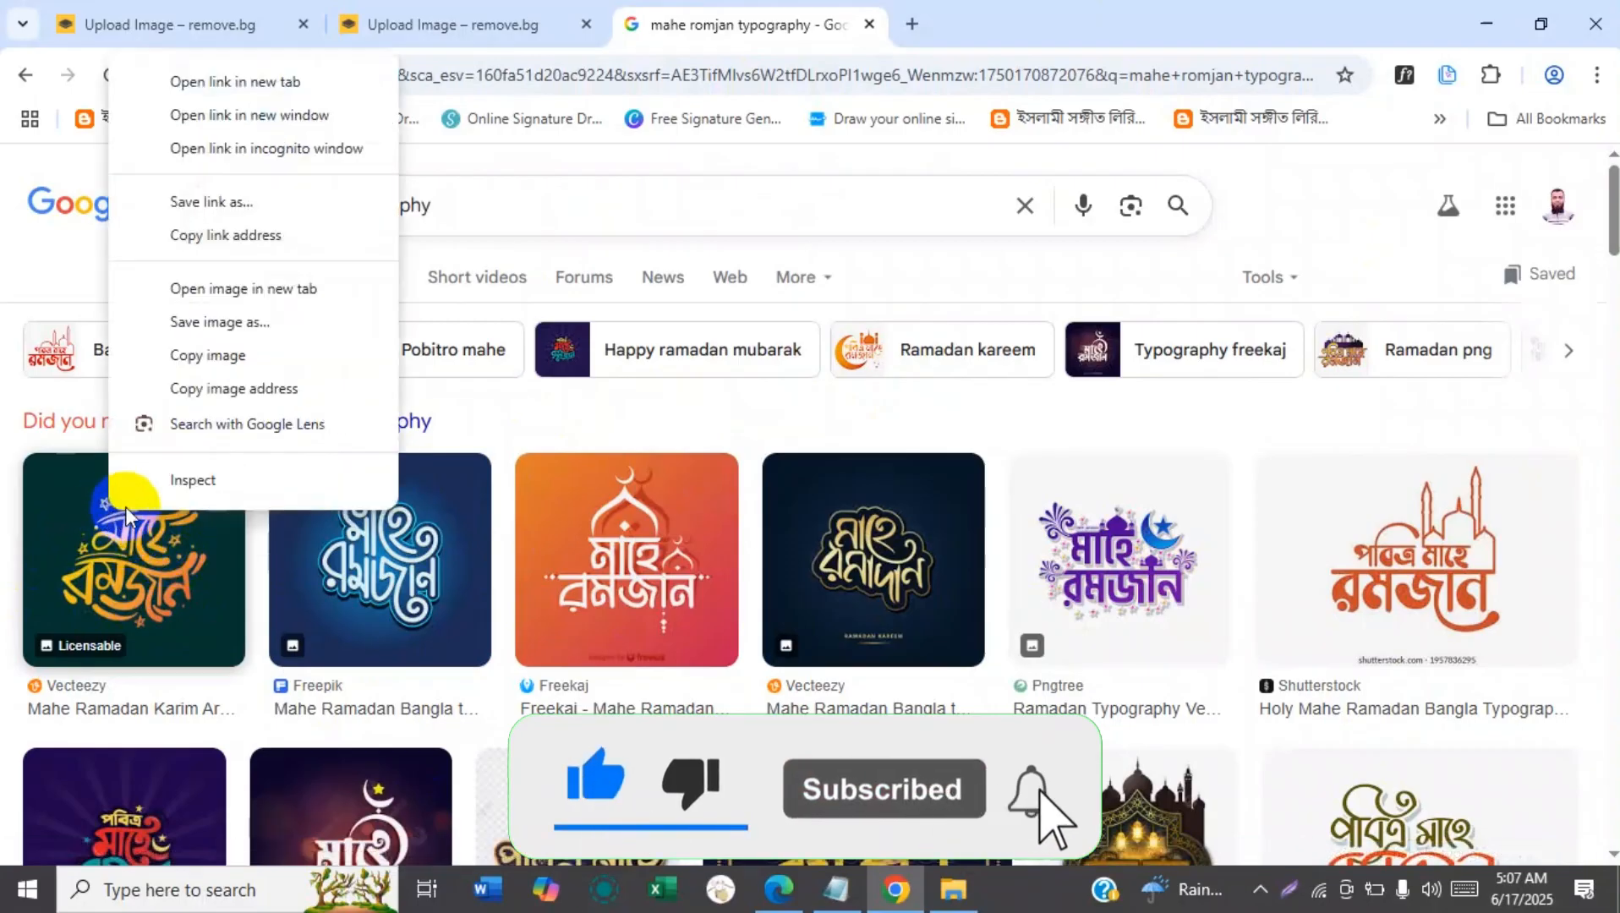
pyautogui.click(208, 356)
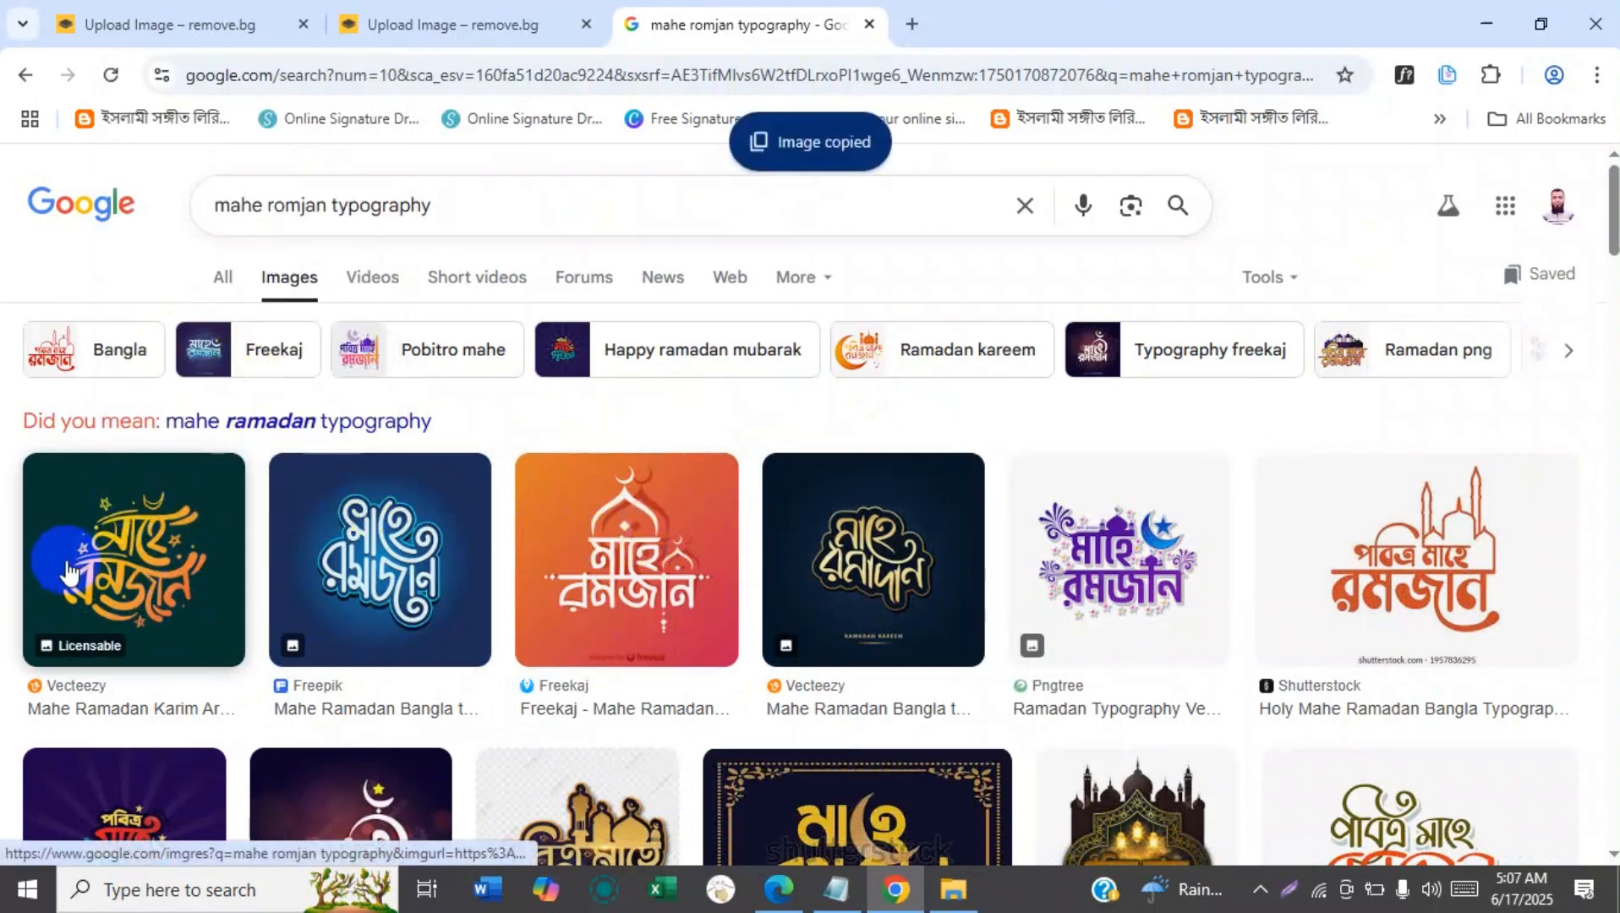
pyautogui.click(108, 543)
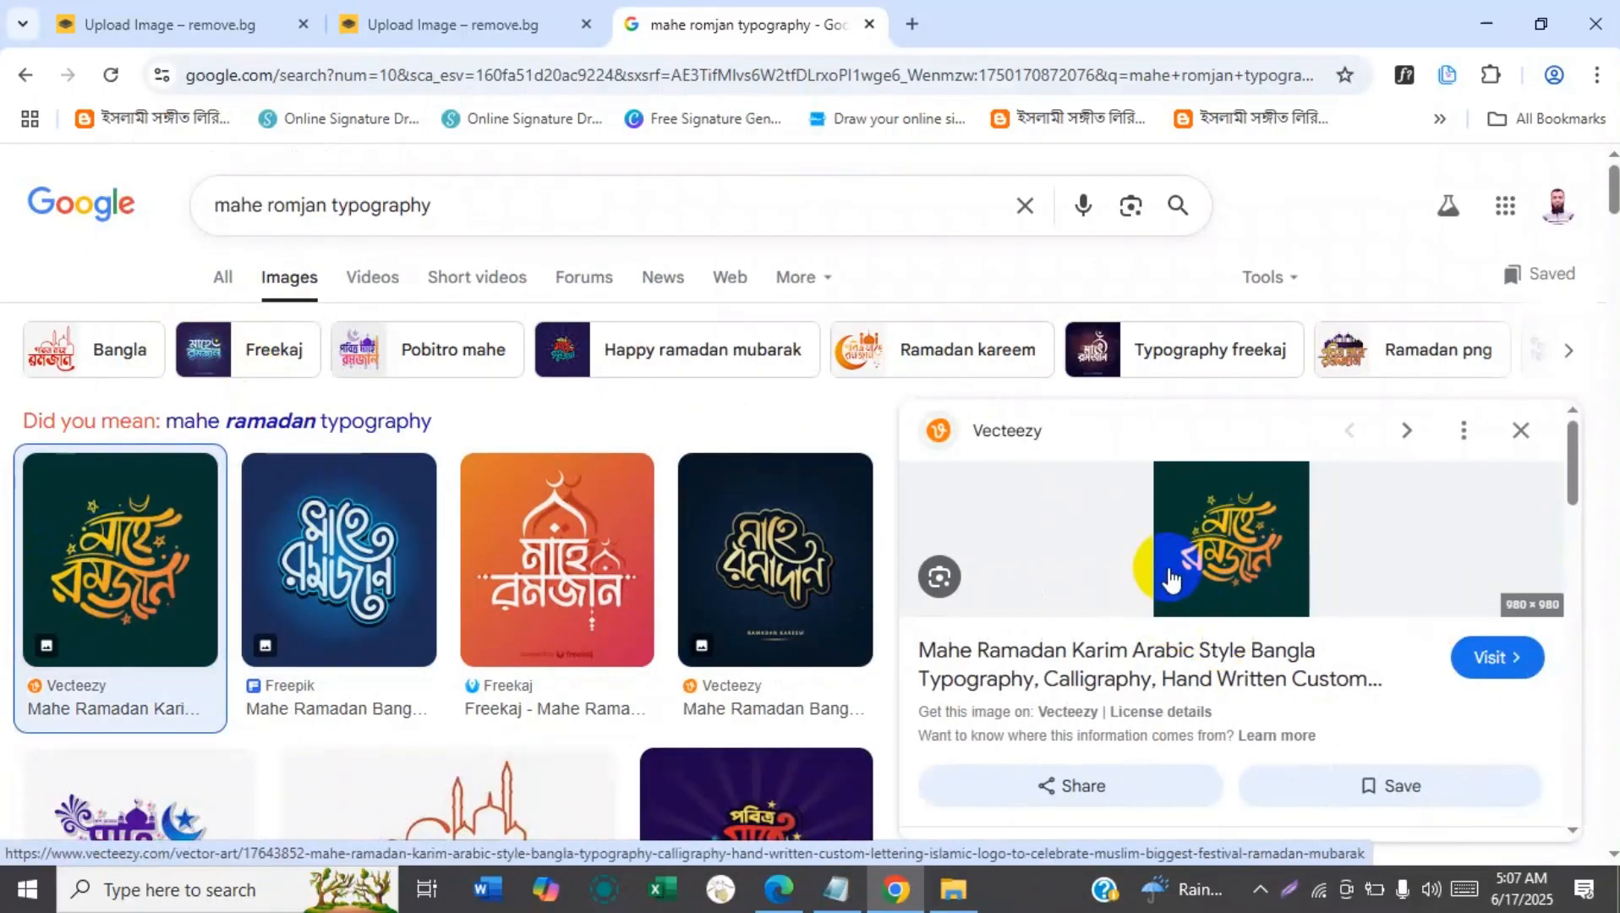
pyautogui.rightClick(1218, 538)
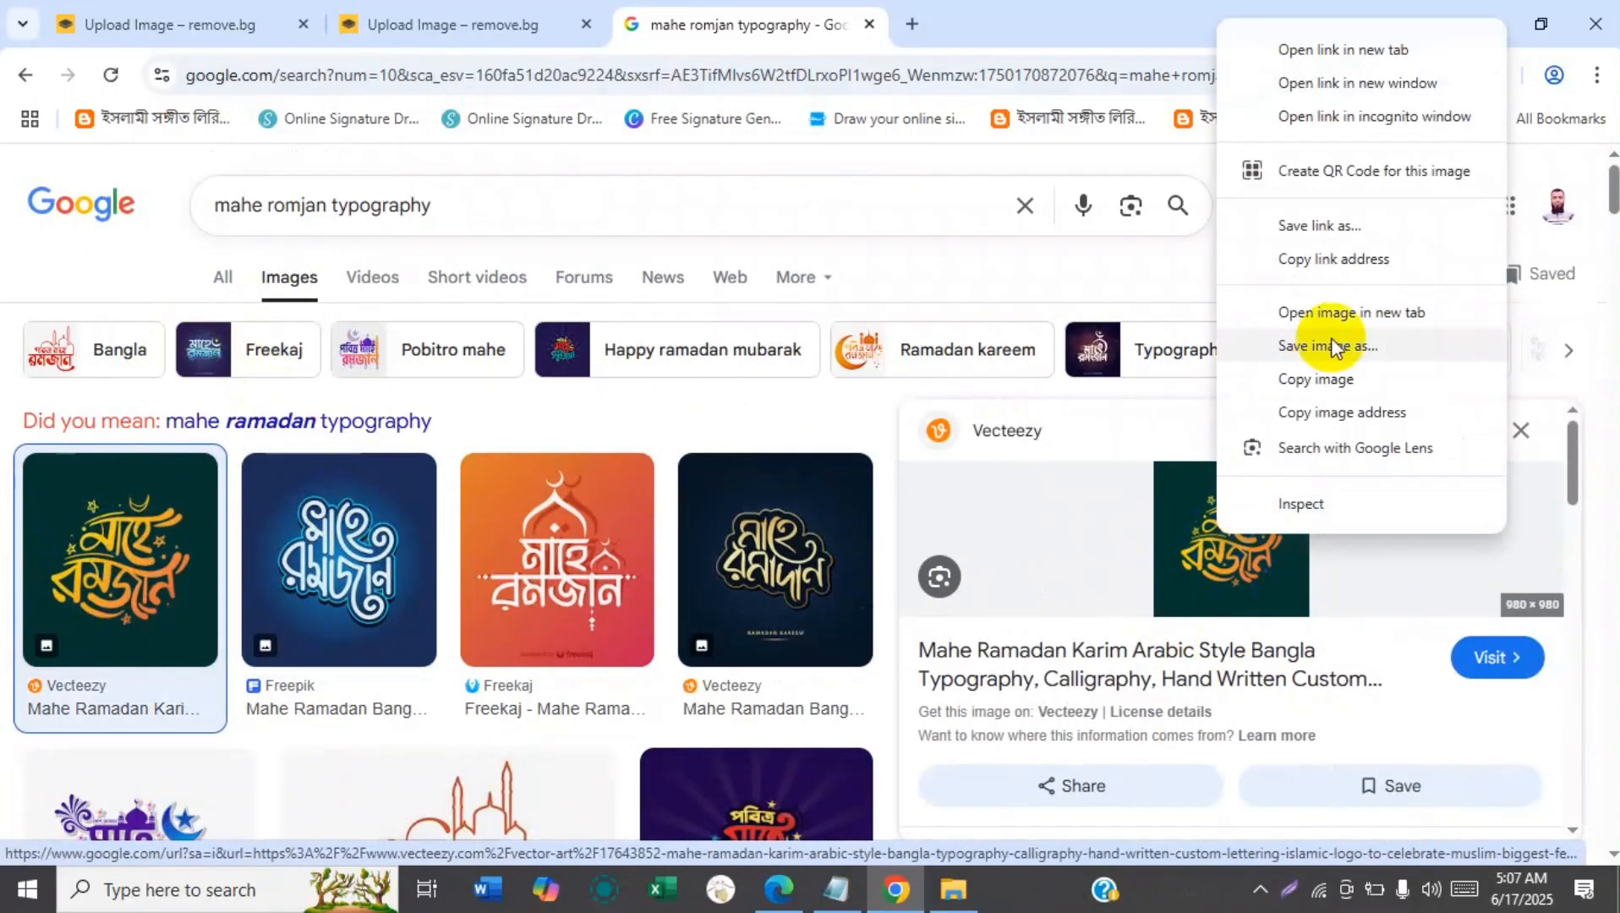
pyautogui.click(1336, 377)
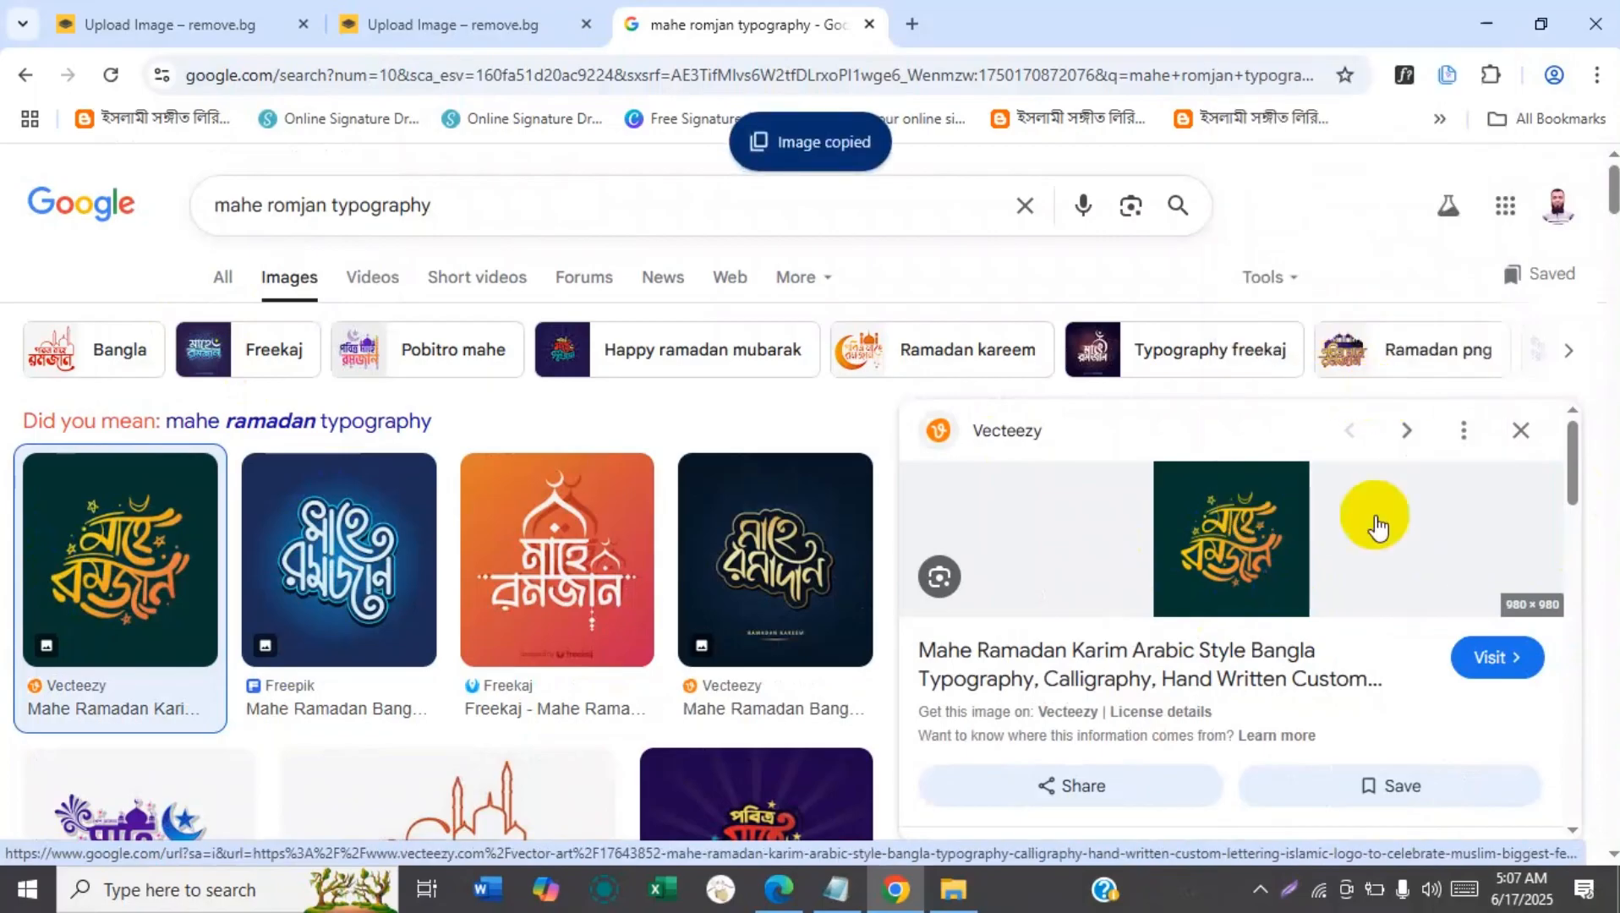
# Delete the current result in the second remove.bg tab and paste the copied Vecteezy image for background removal.
pyautogui.click(493, 28)
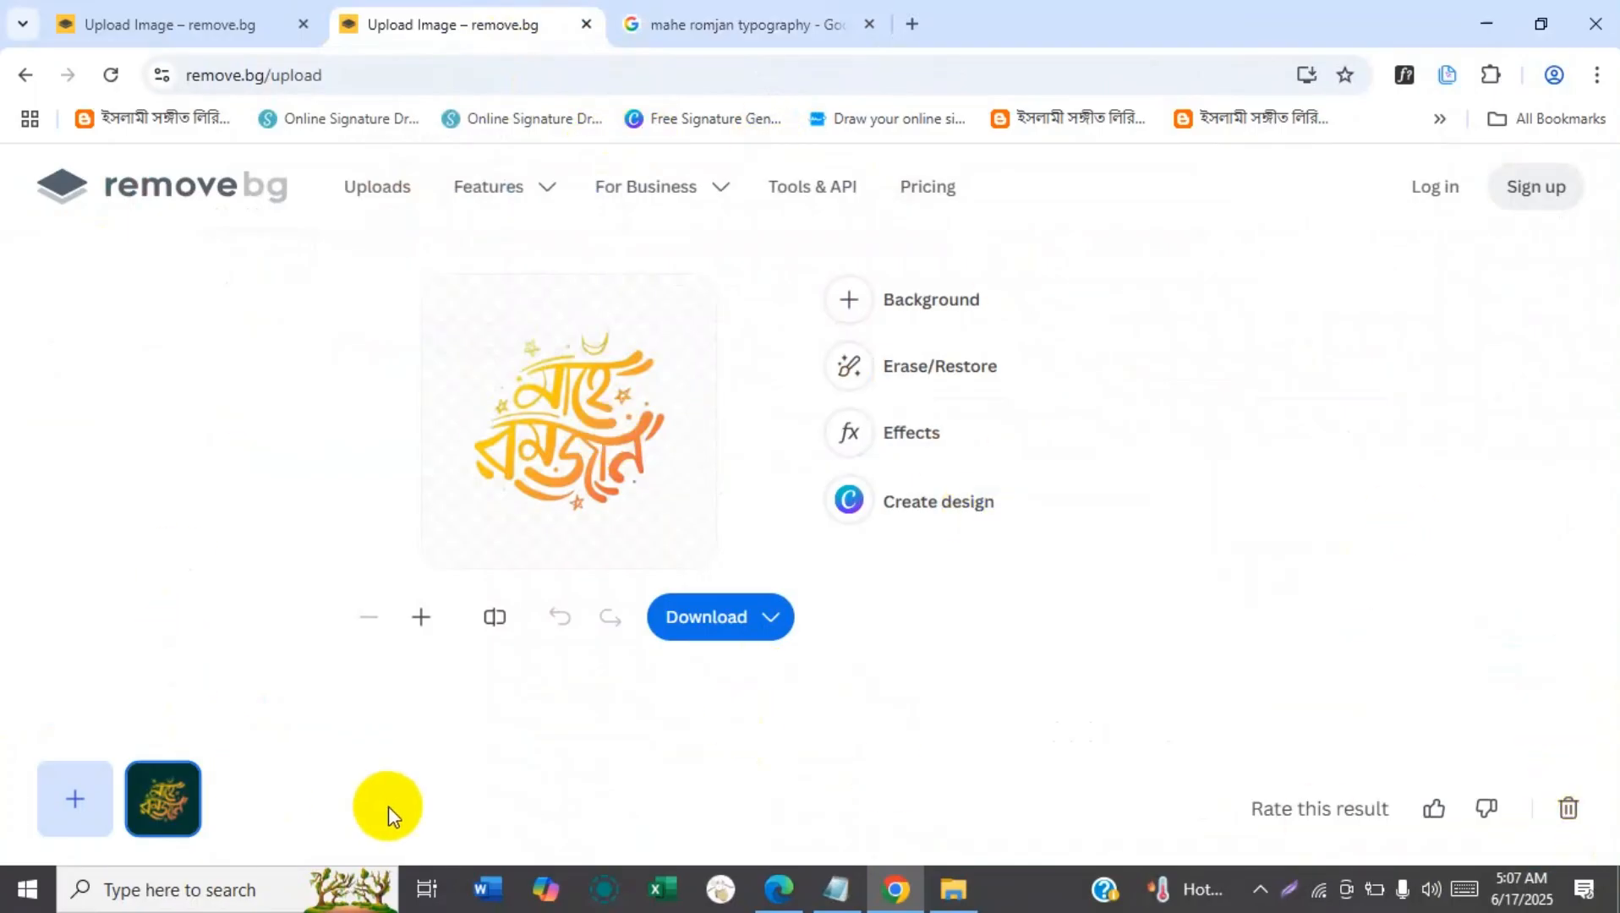
pyautogui.click(1575, 814)
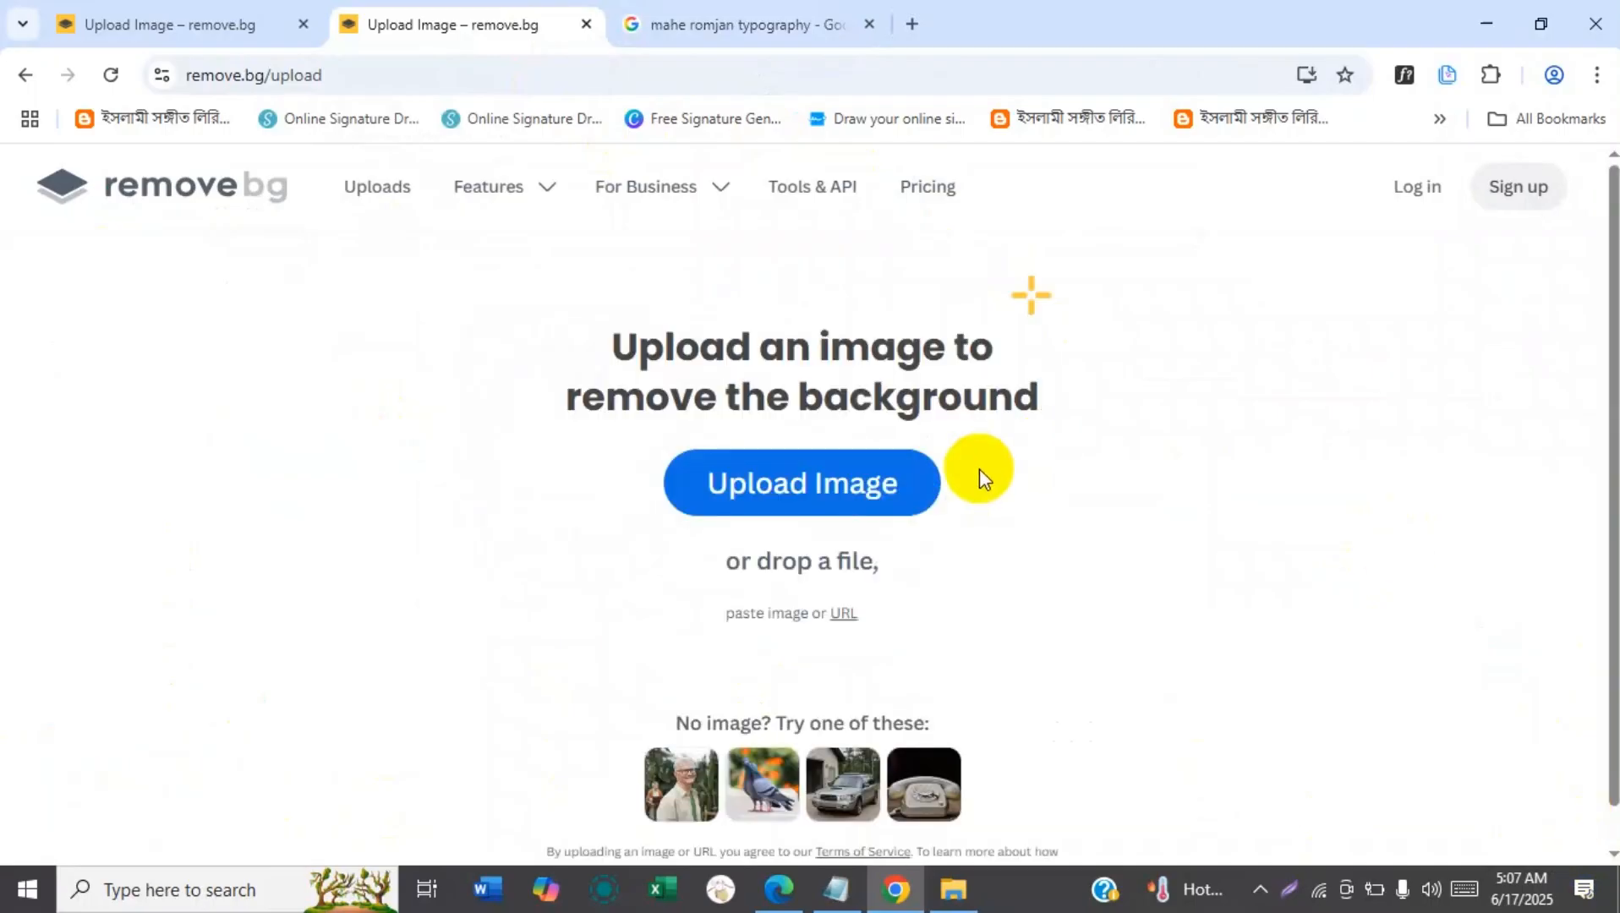
pyautogui.hotkey('ctrl', 'v')
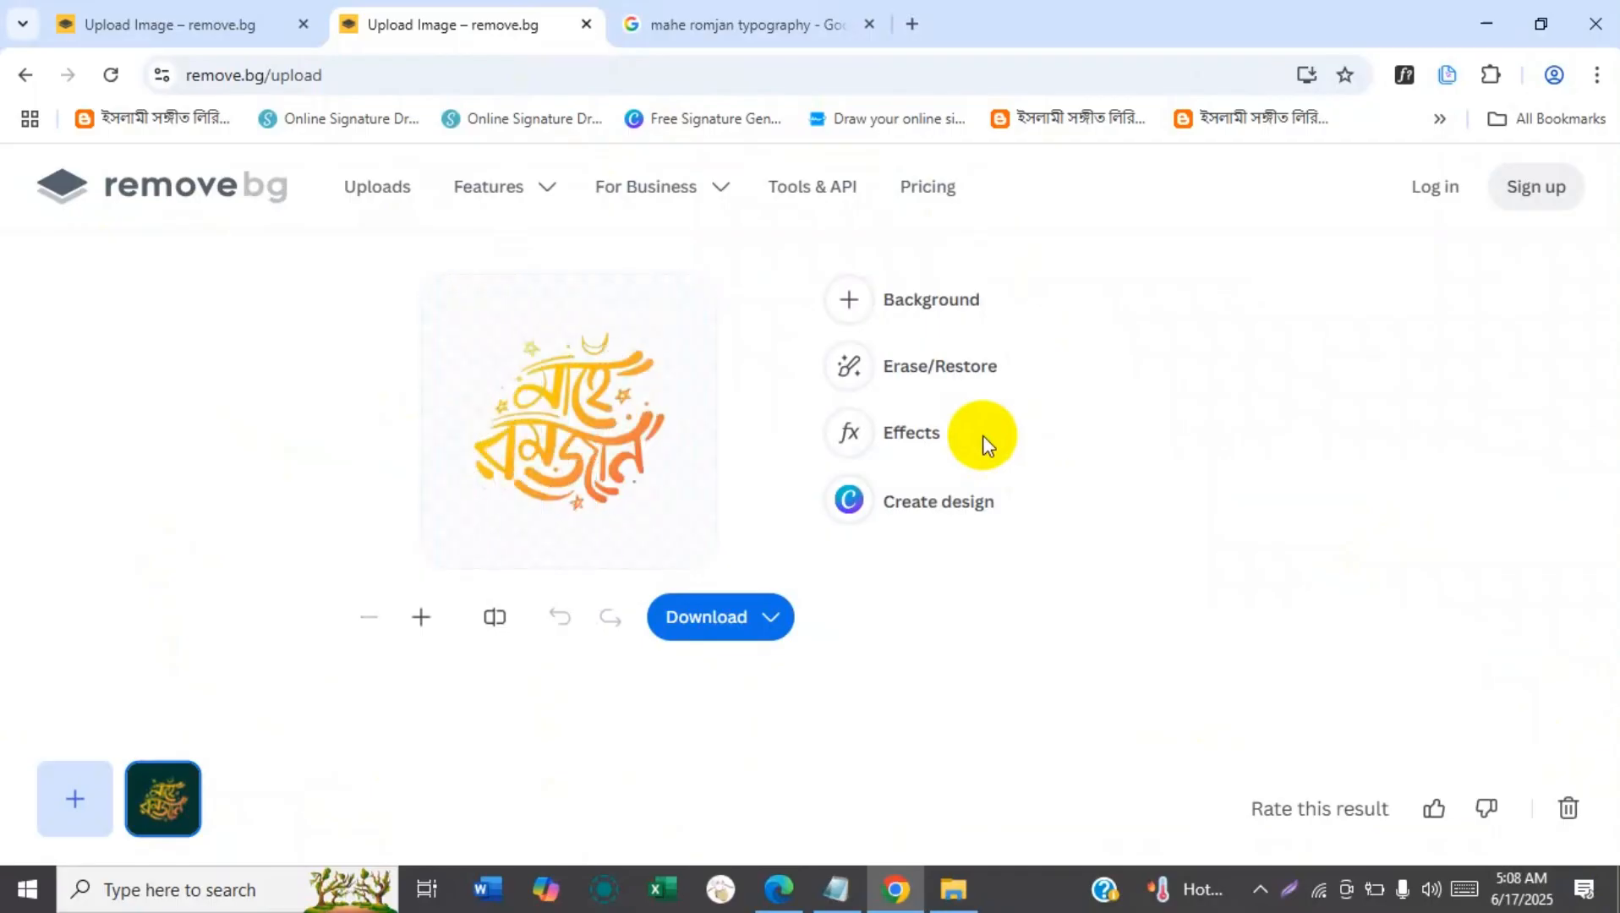
# Replace the pasted image in remove.bg with the blue Freepik Mahe Ramadan image copied from the Google results.
pyautogui.click(1565, 813)
pyautogui.click(778, 30)
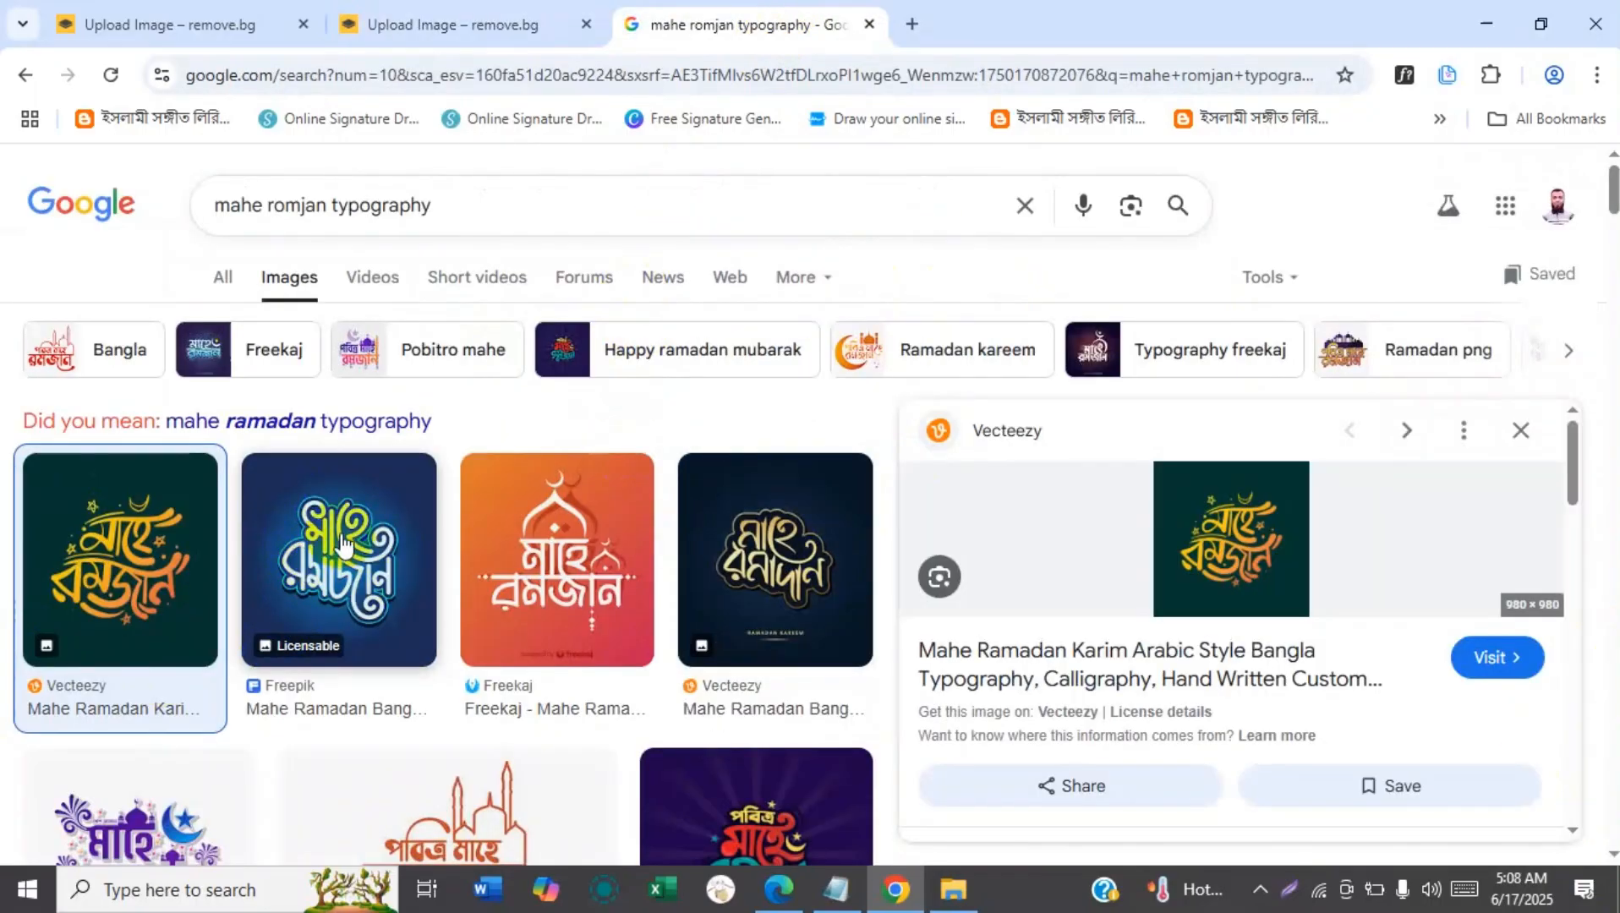
pyautogui.rightClick(306, 542)
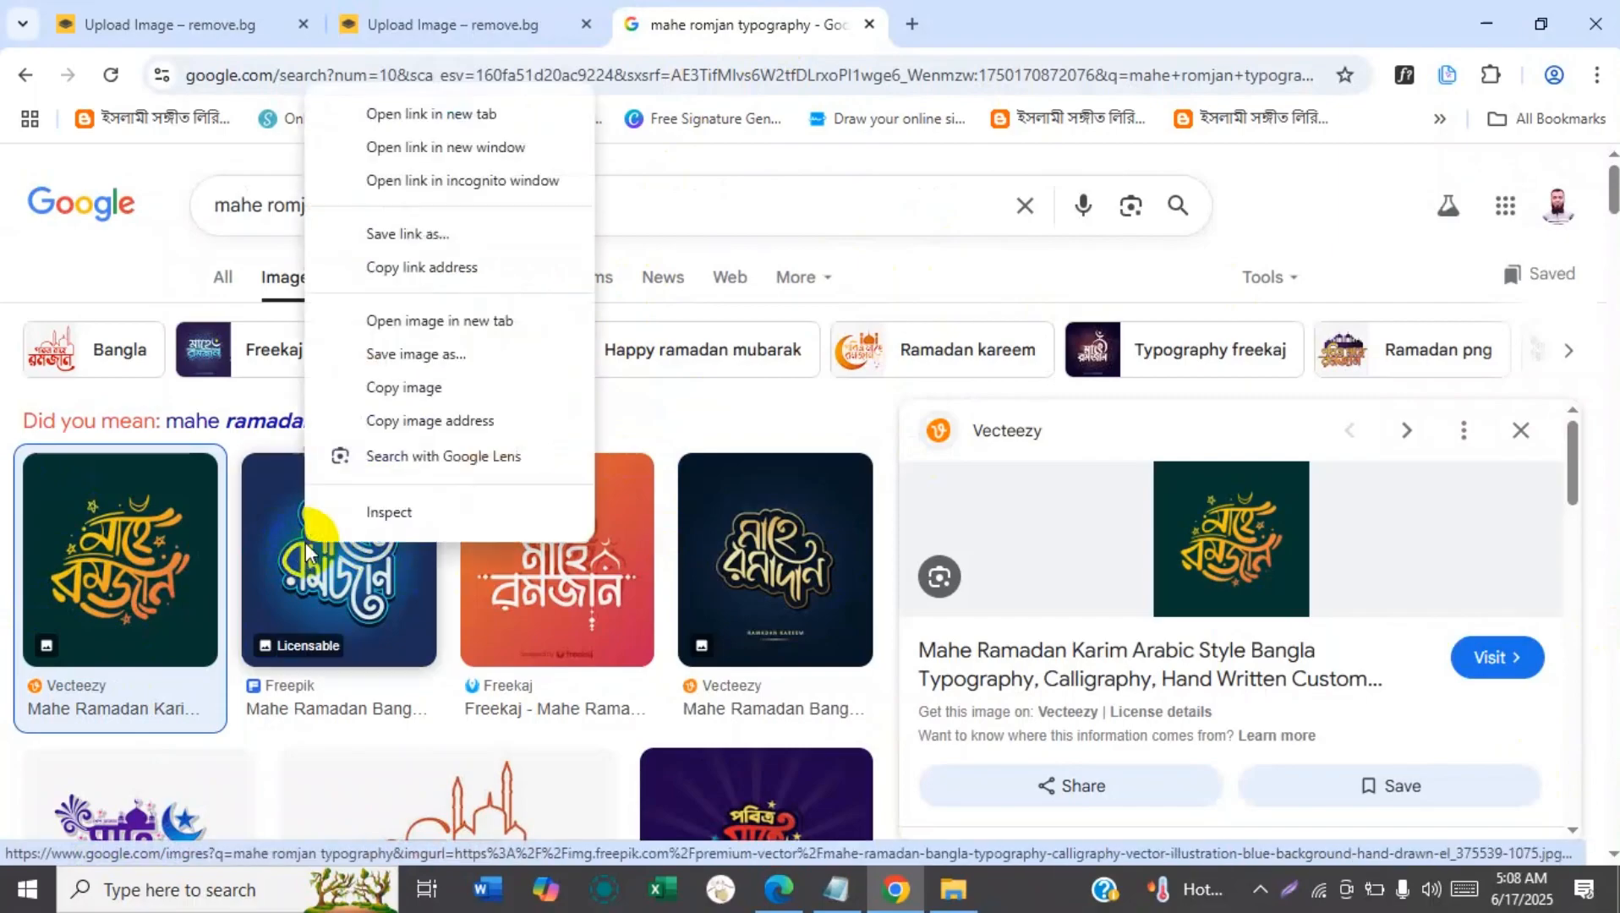
pyautogui.click(396, 387)
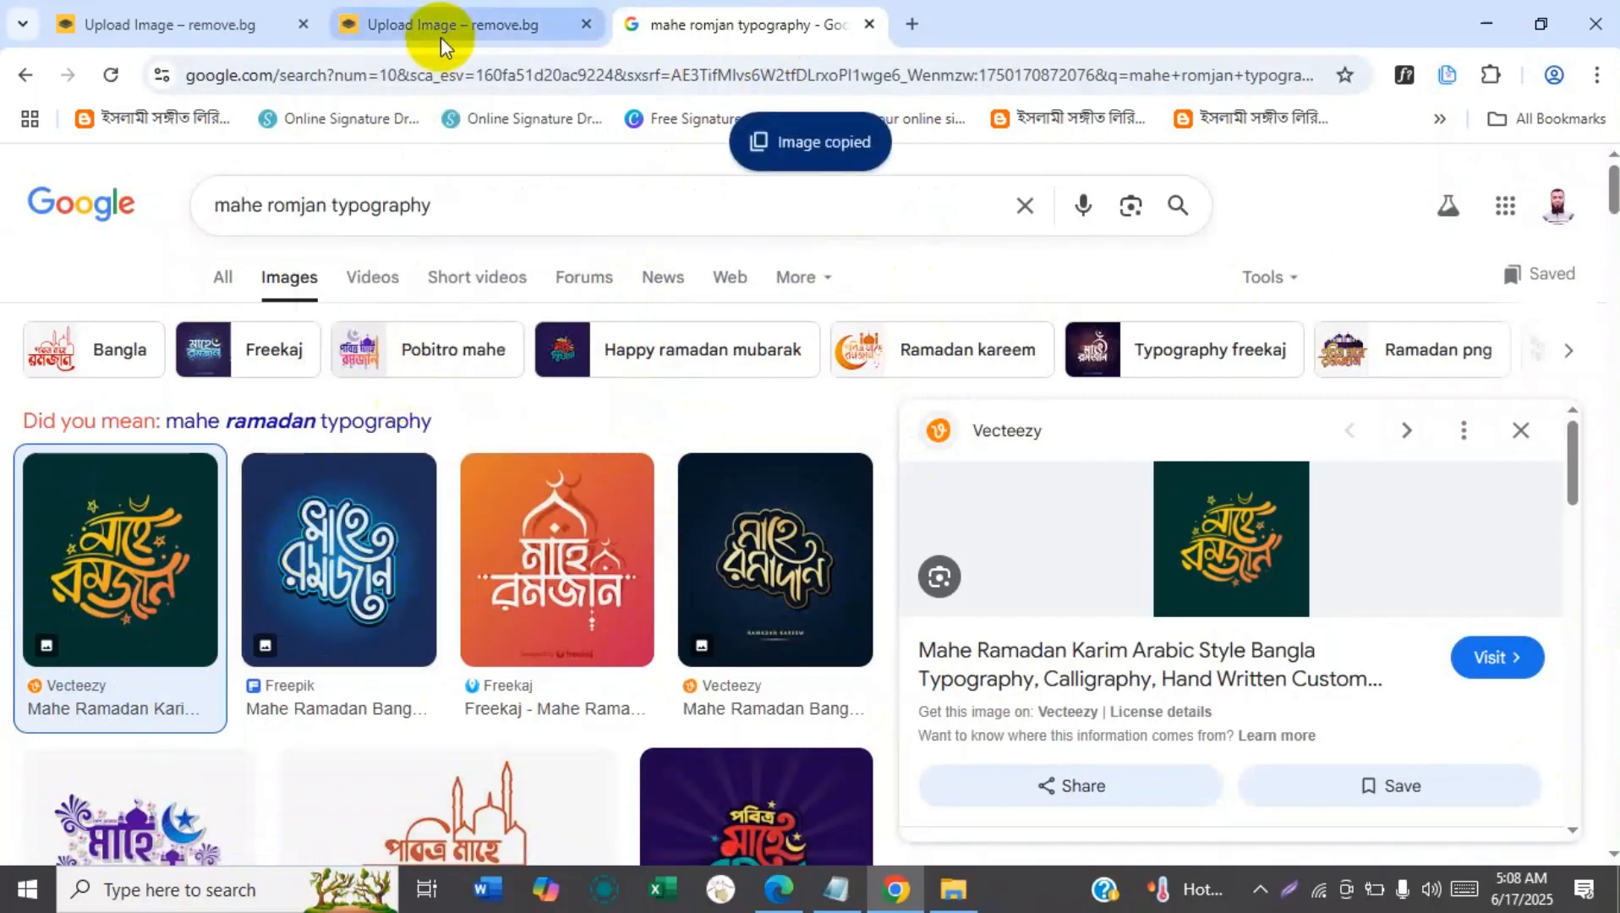
pyautogui.click(441, 37)
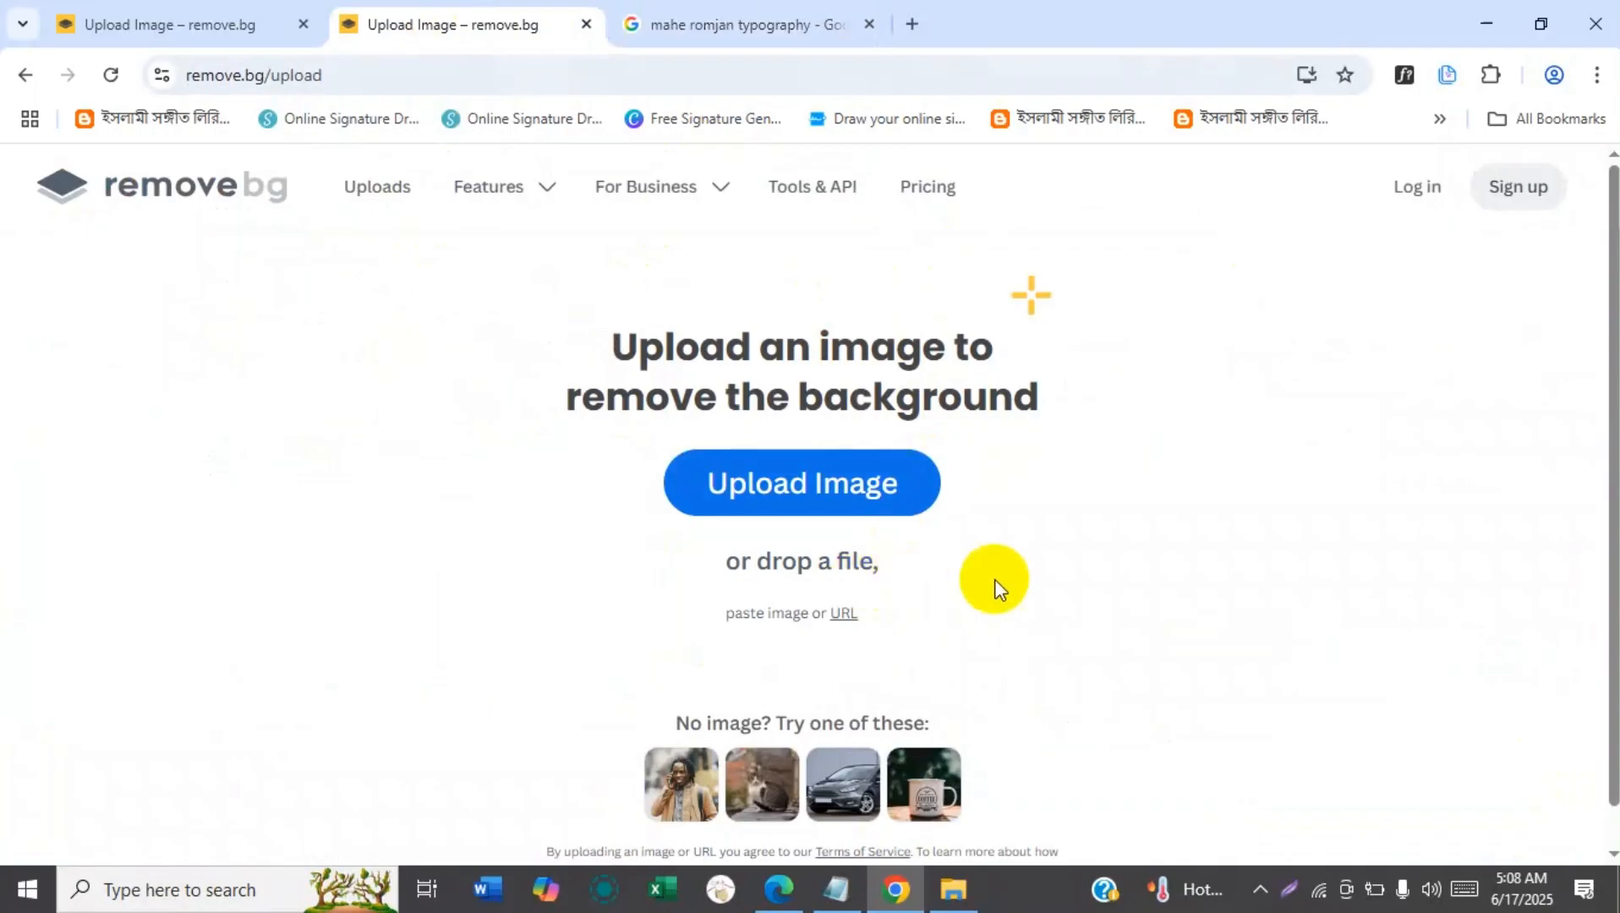
pyautogui.hotkey('ctrl', 'v')
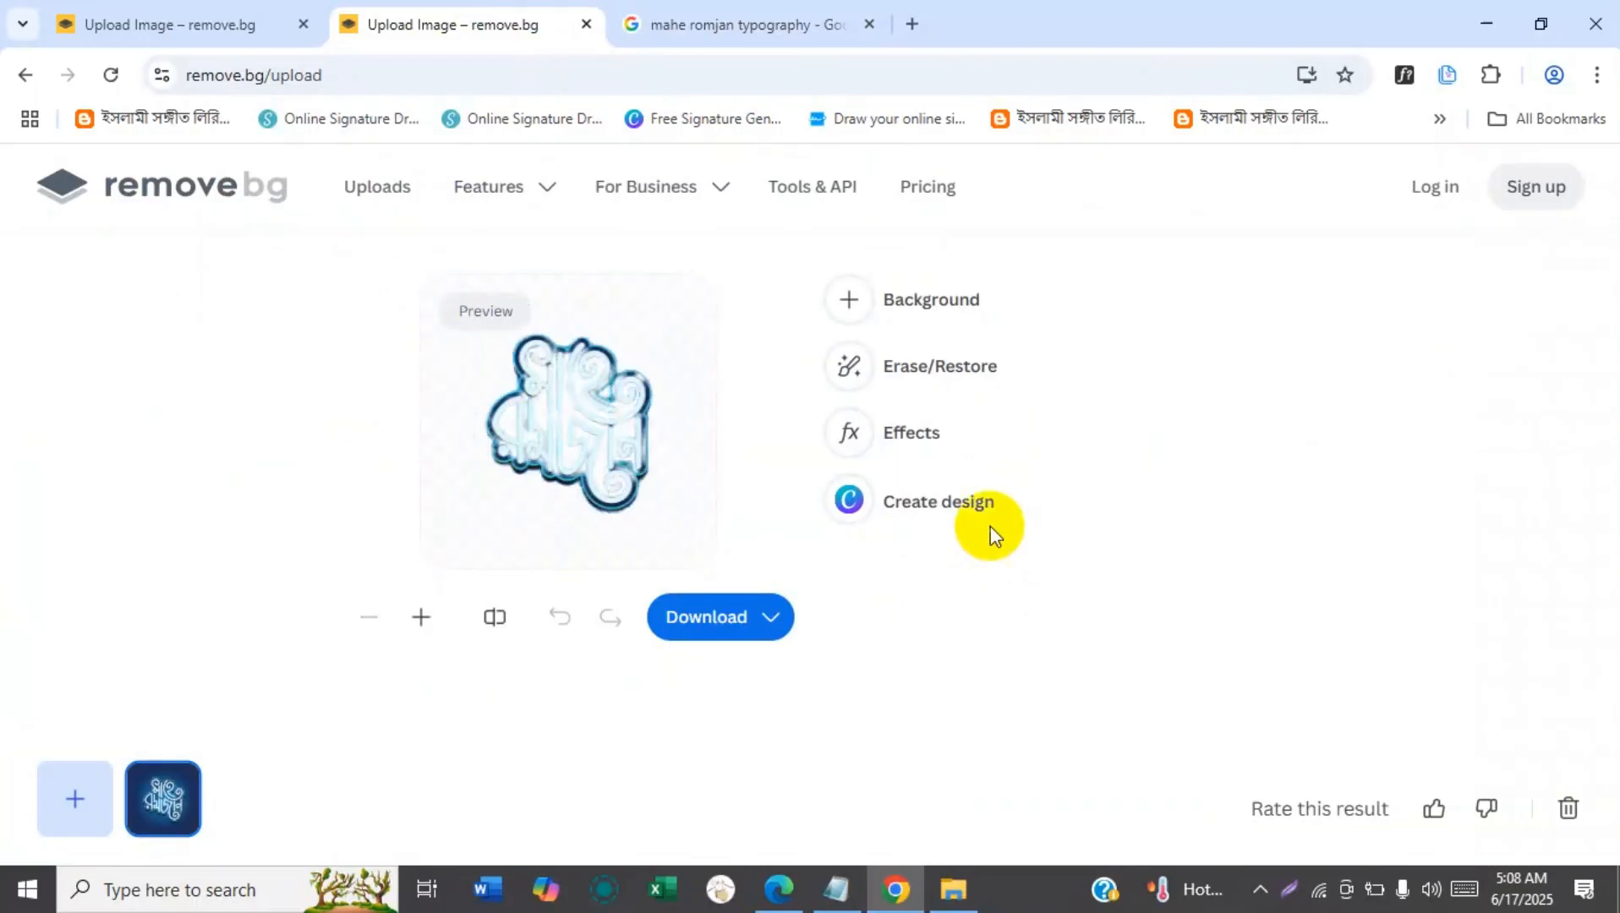
# Compare the blue cutout with the Google image results and close the second remove.bg tab.
pyautogui.click(715, 17)
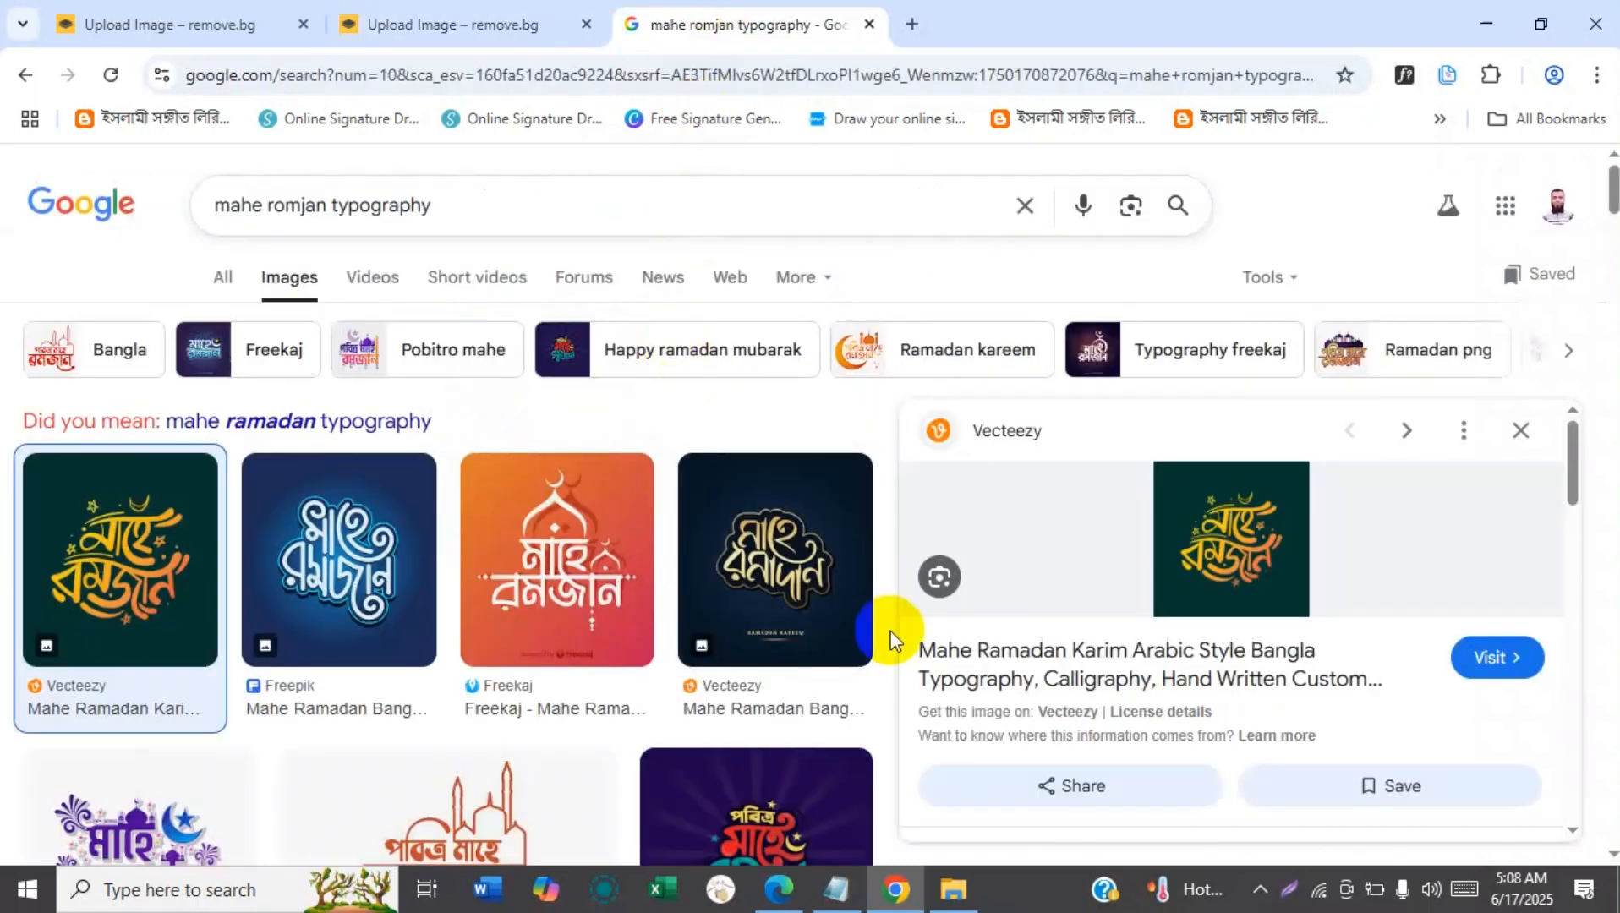
pyautogui.click(377, 16)
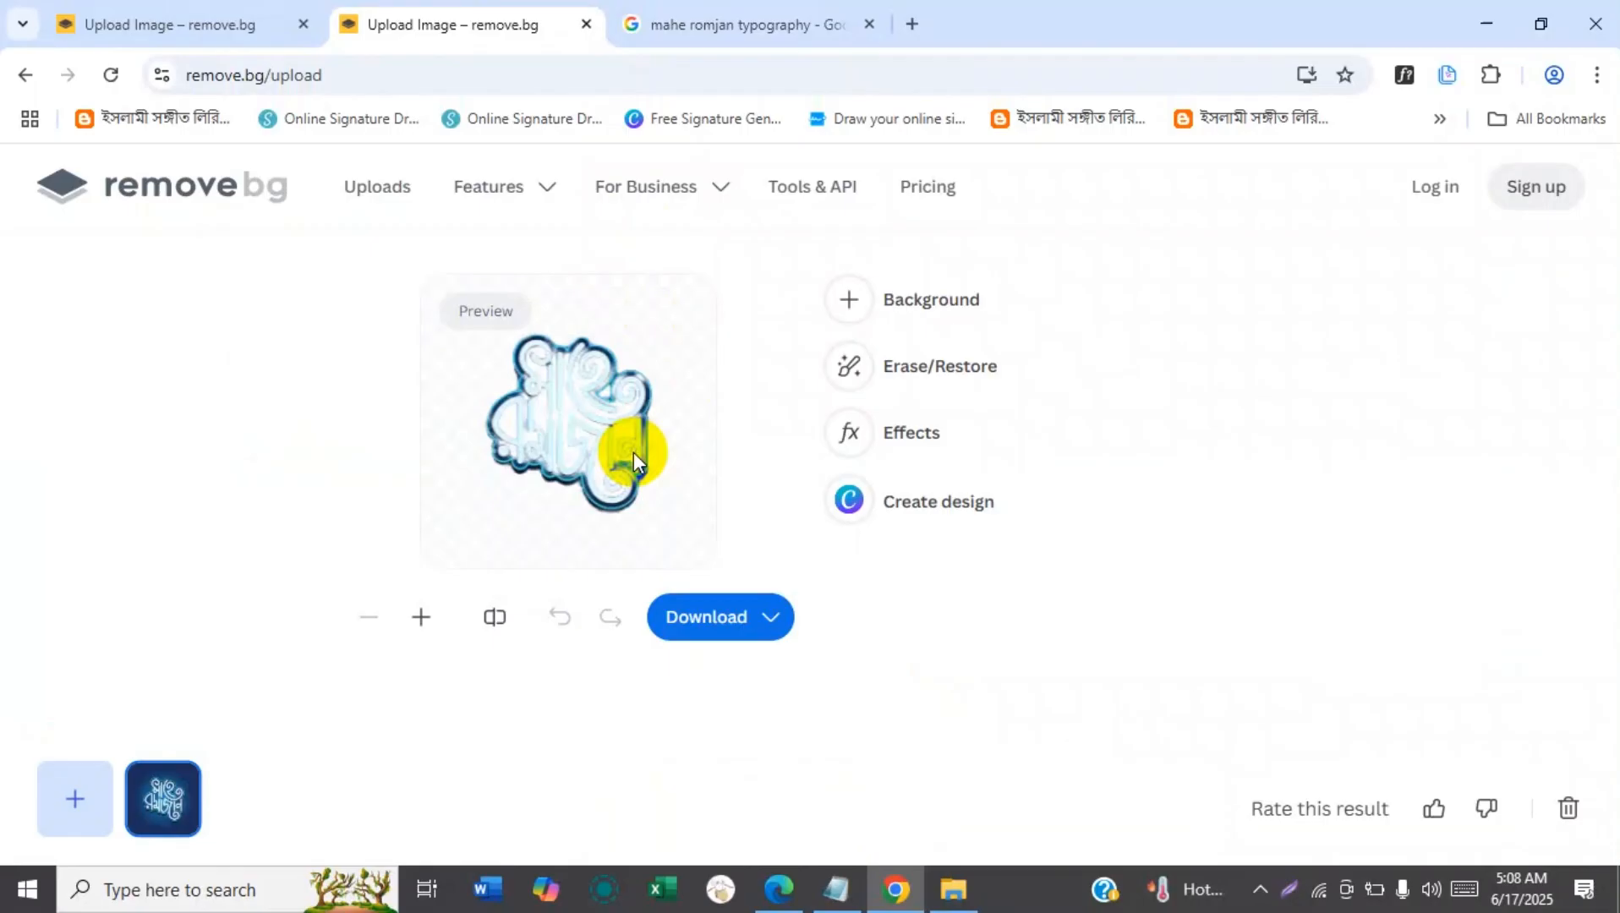
pyautogui.hotkey('ctrl', 'w')
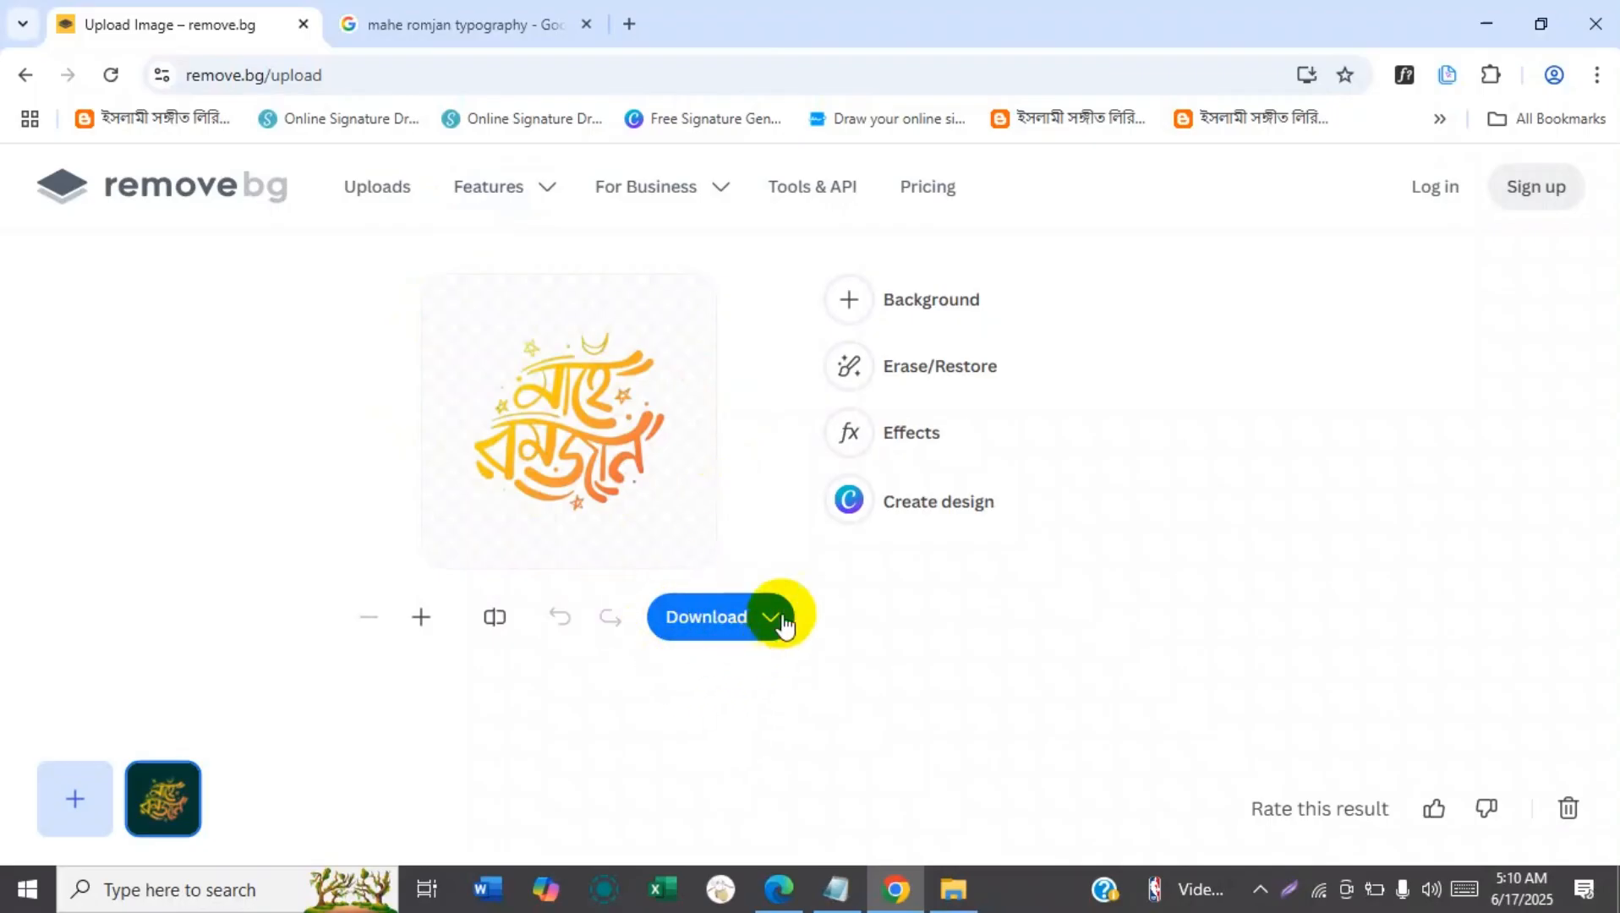
# Download the orange typography cutout as the free 500 x 500 preview.
pyautogui.click(751, 628)
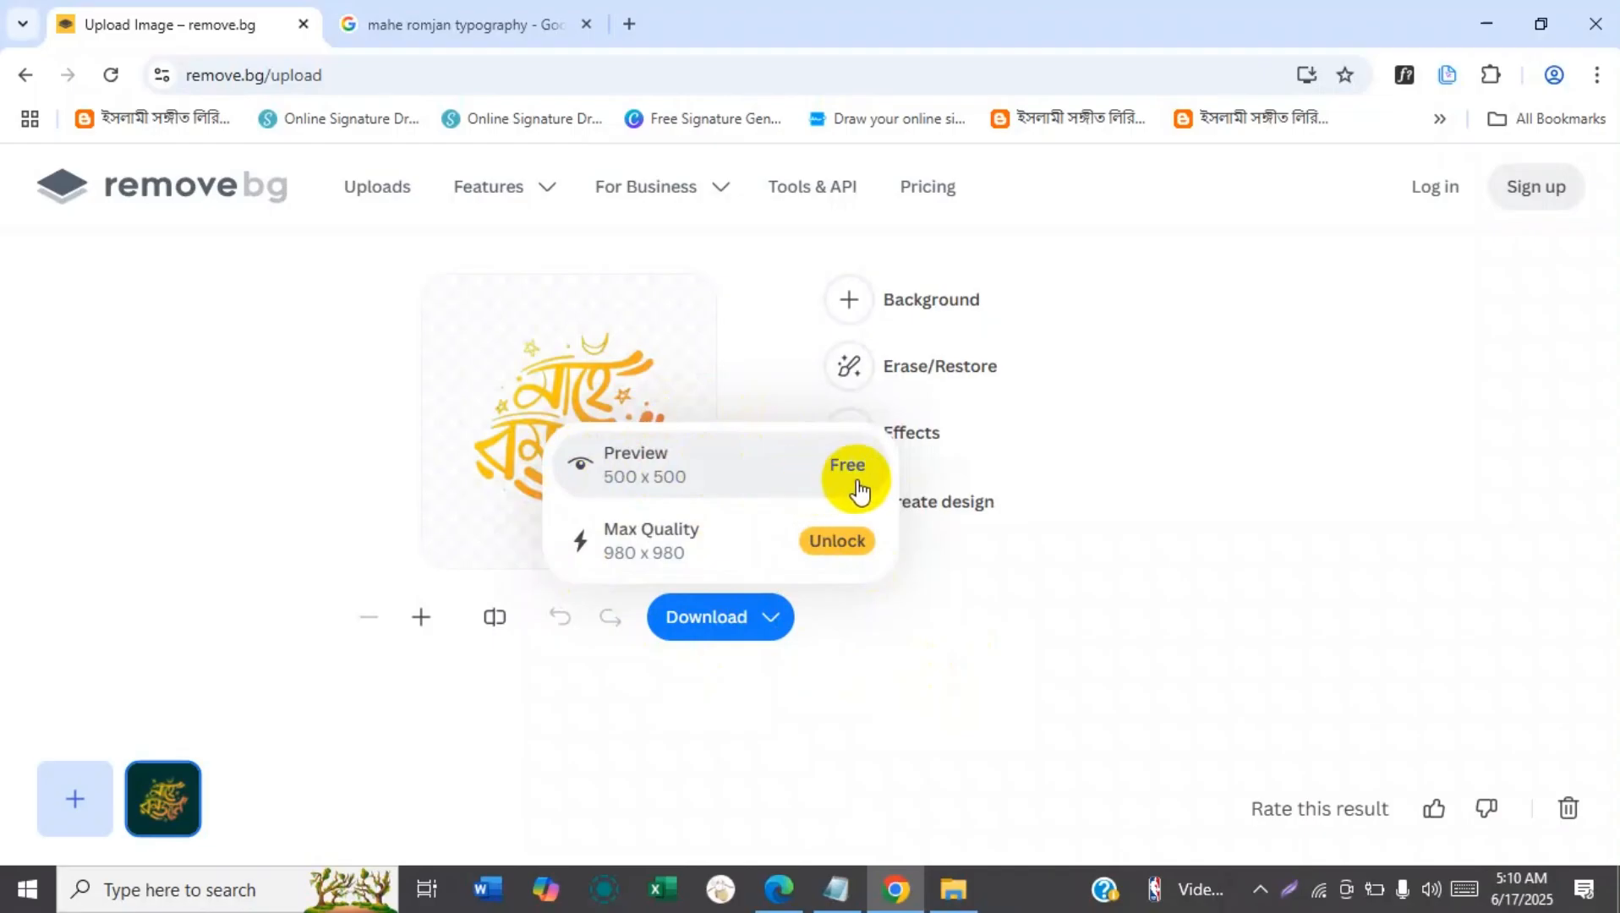
pyautogui.click(722, 472)
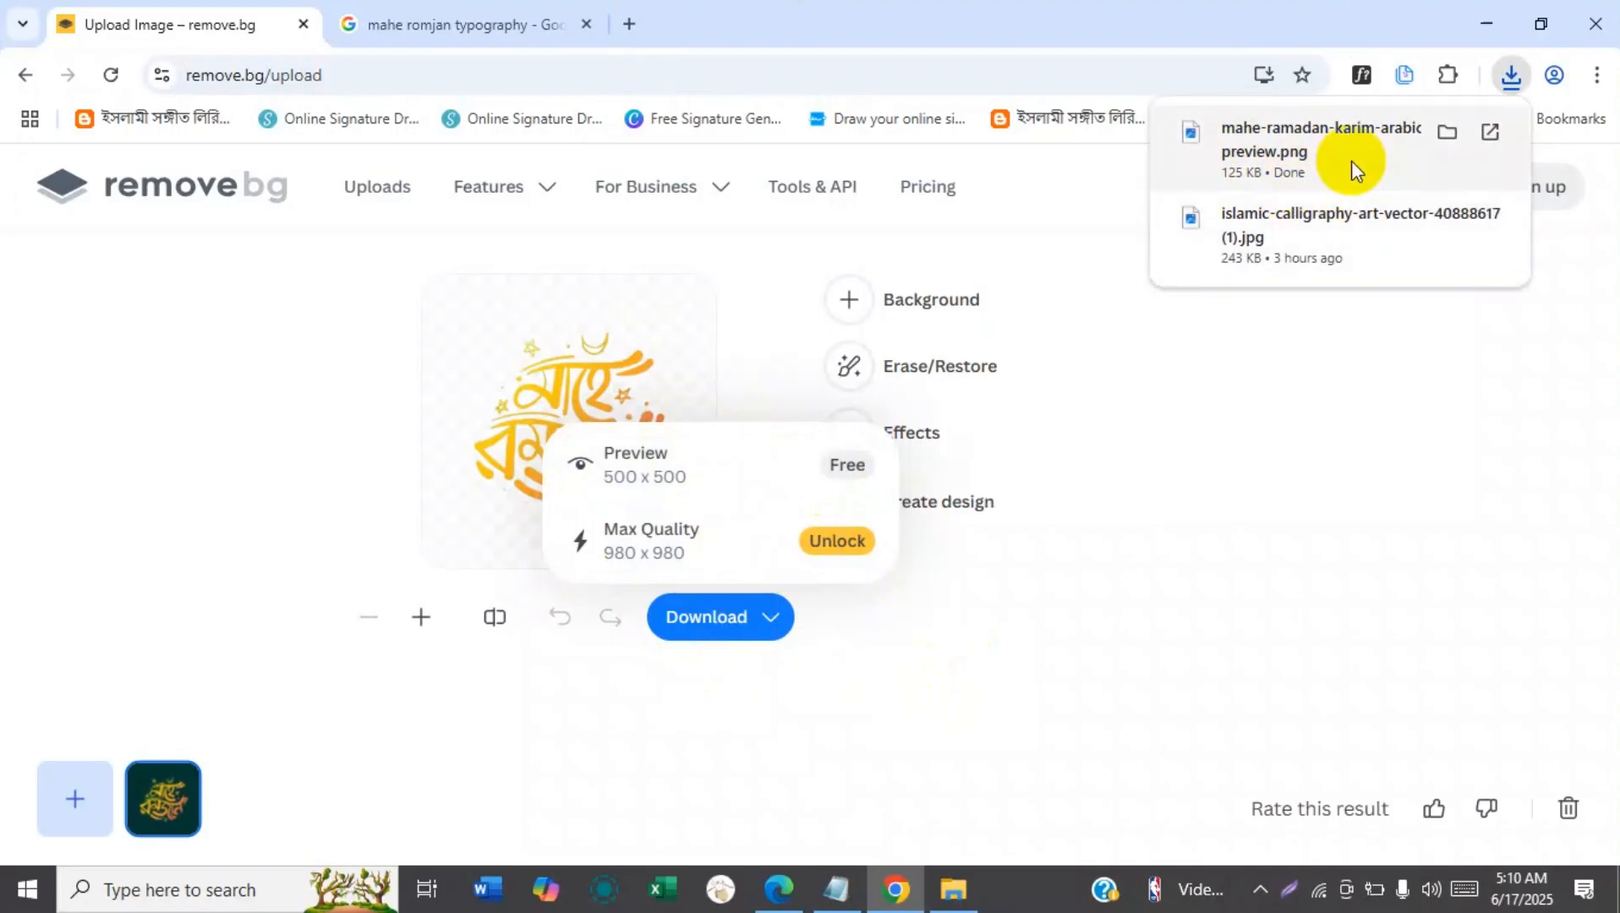
pyautogui.click(1133, 517)
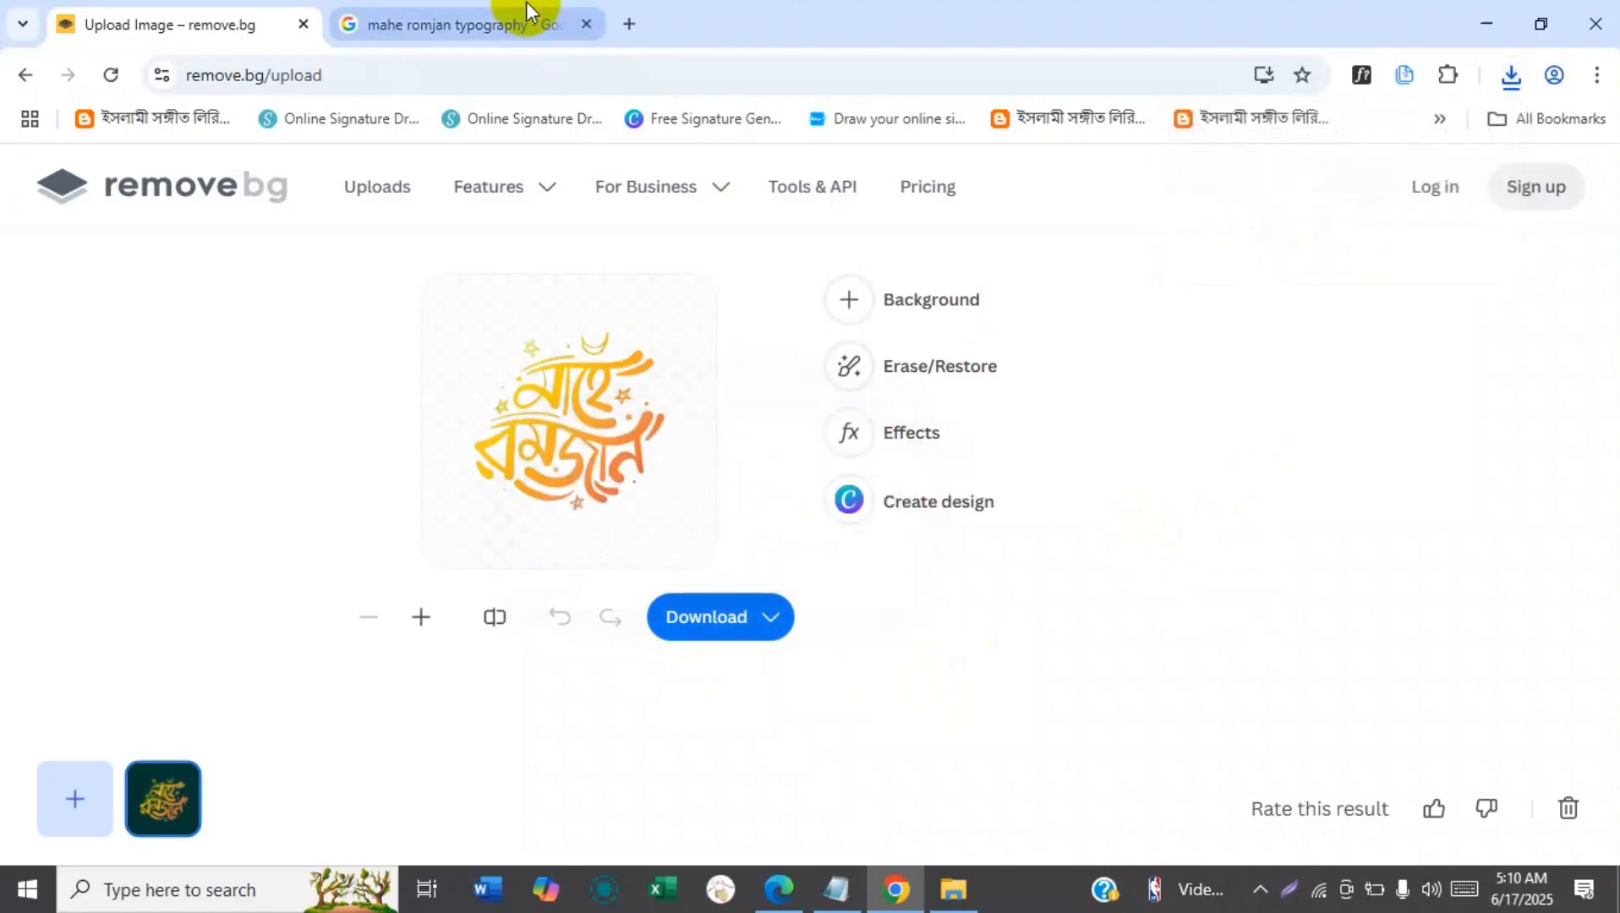
# Open the SVG converter site picsvg.com in a new browser tab.
pyautogui.click(633, 23)
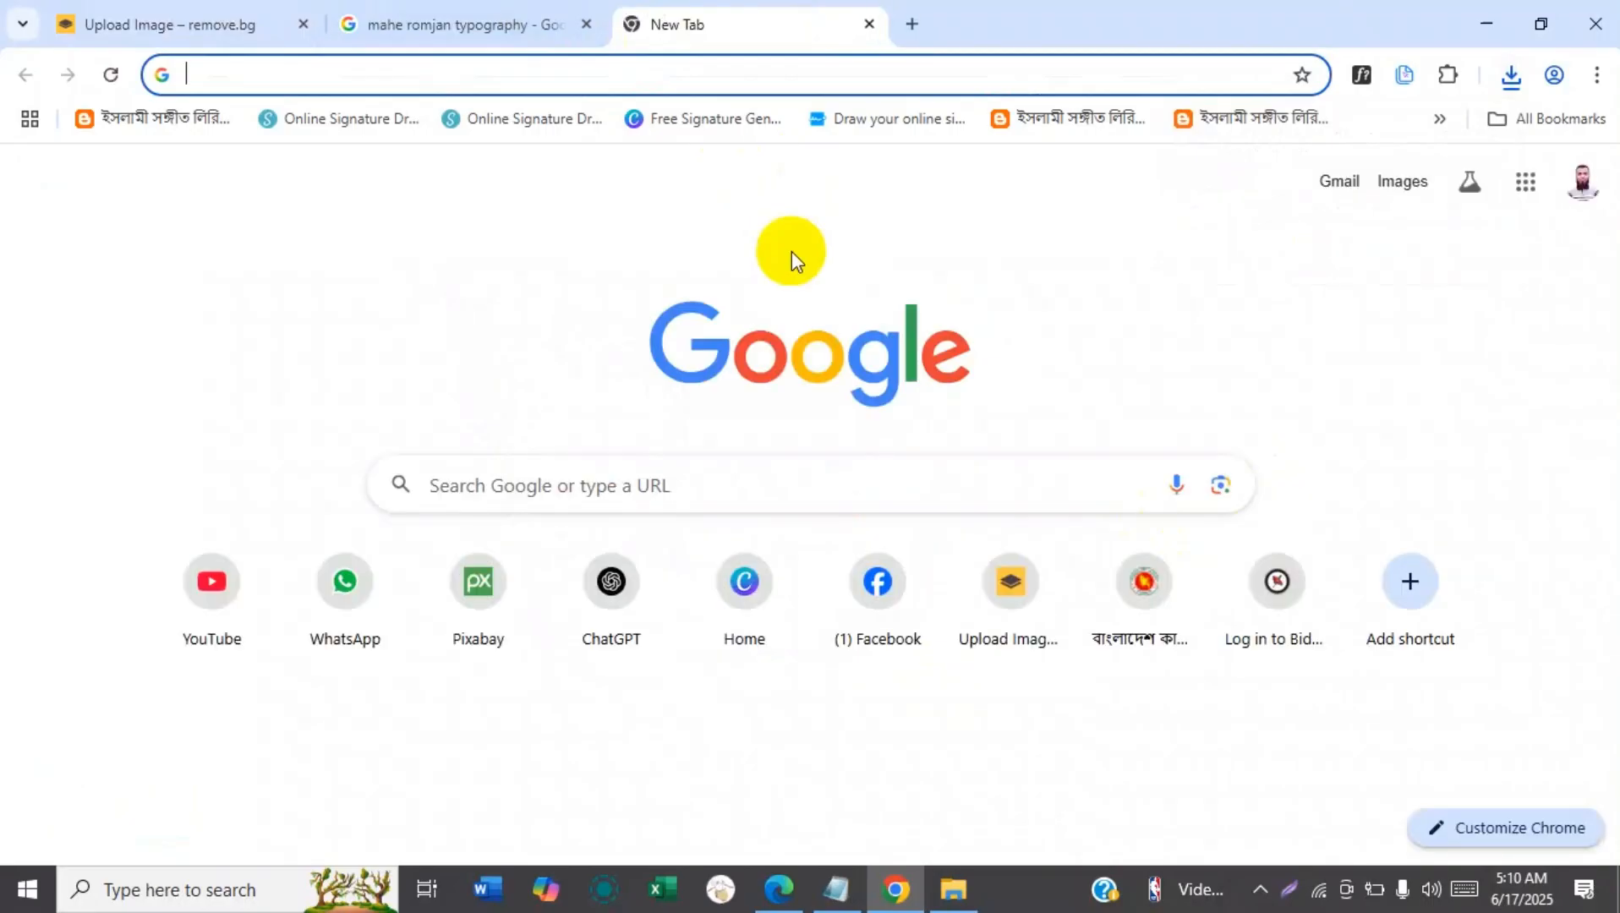
pyautogui.write('picsvg.co')
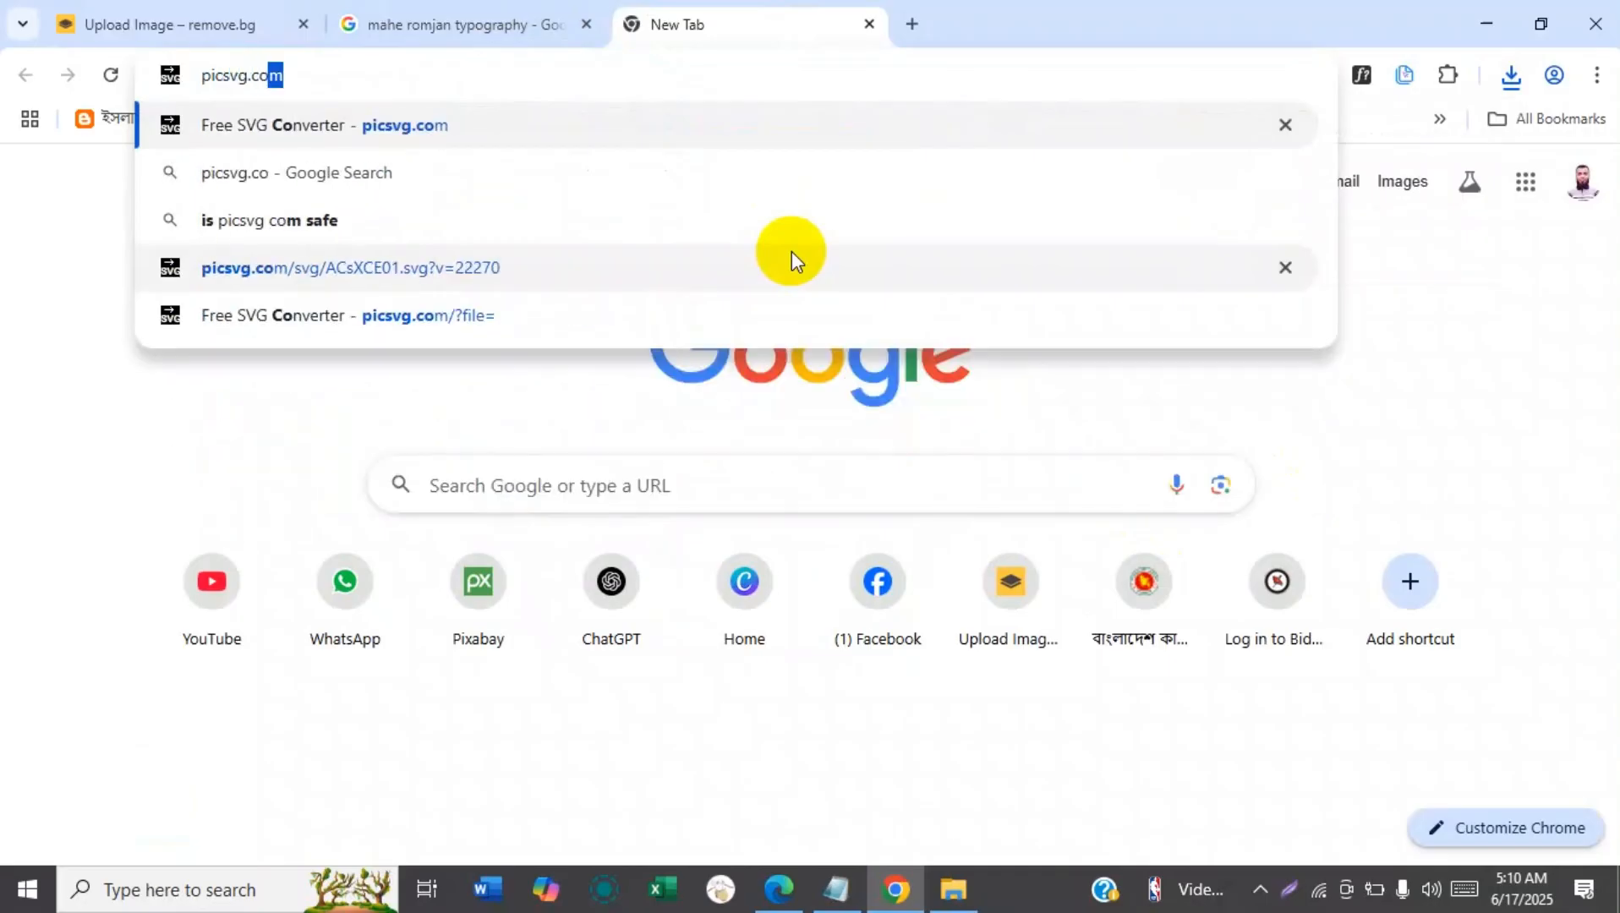
pyautogui.write('m')
pyautogui.press('Return')
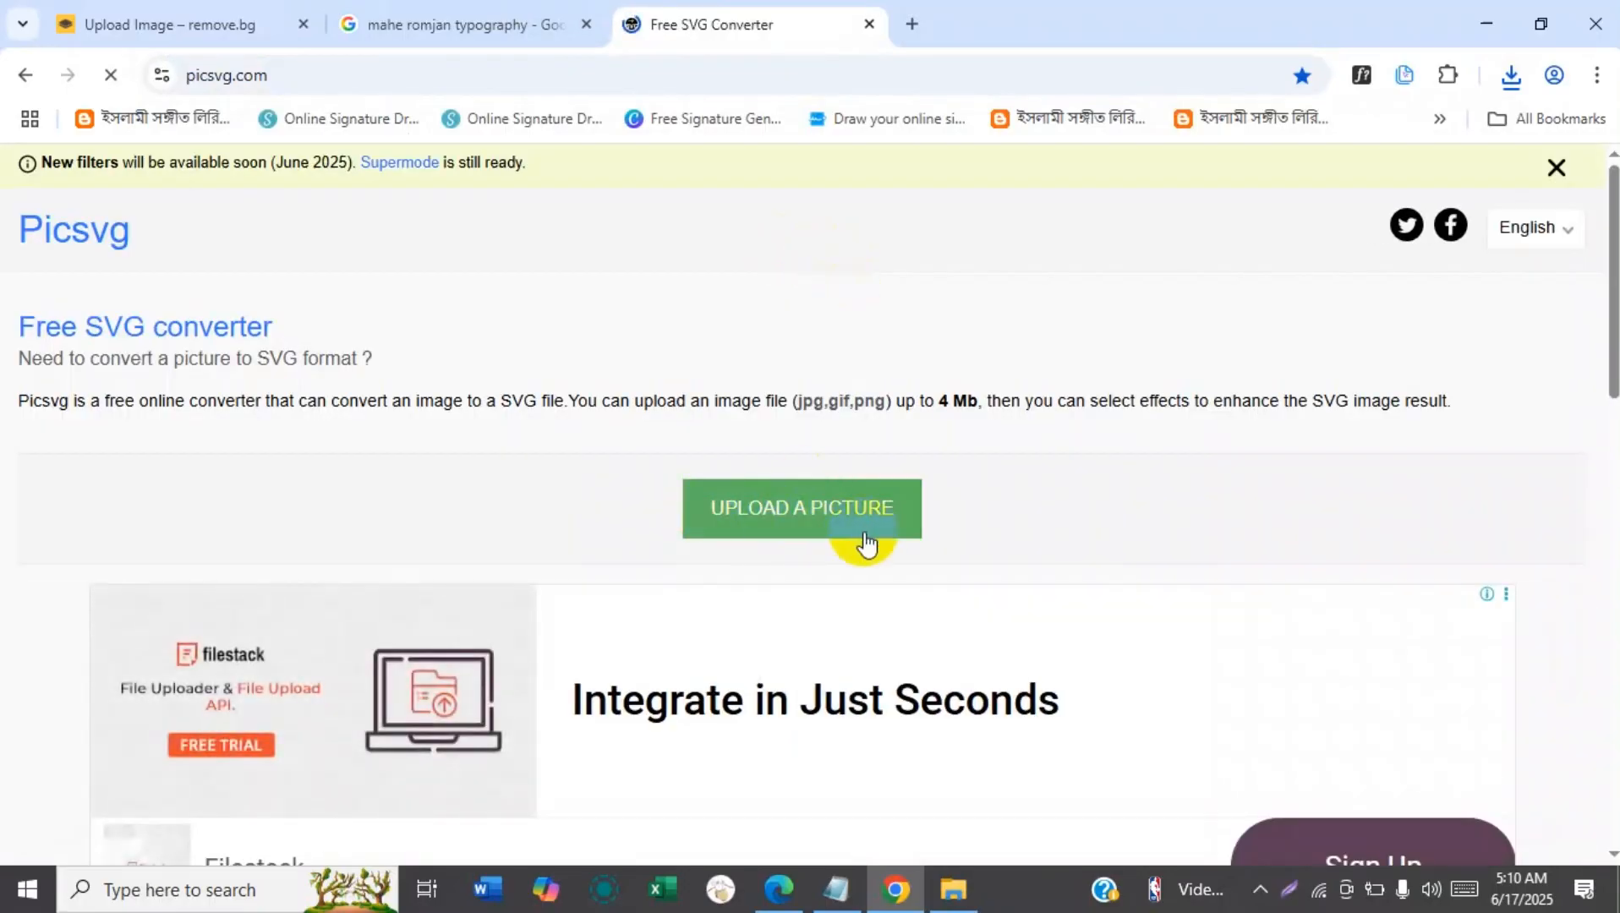
# Upload mahe-ramadan-karim-arabic-removebg-preview.png from the Downloads folder for conversion to SVG.
pyautogui.click(734, 510)
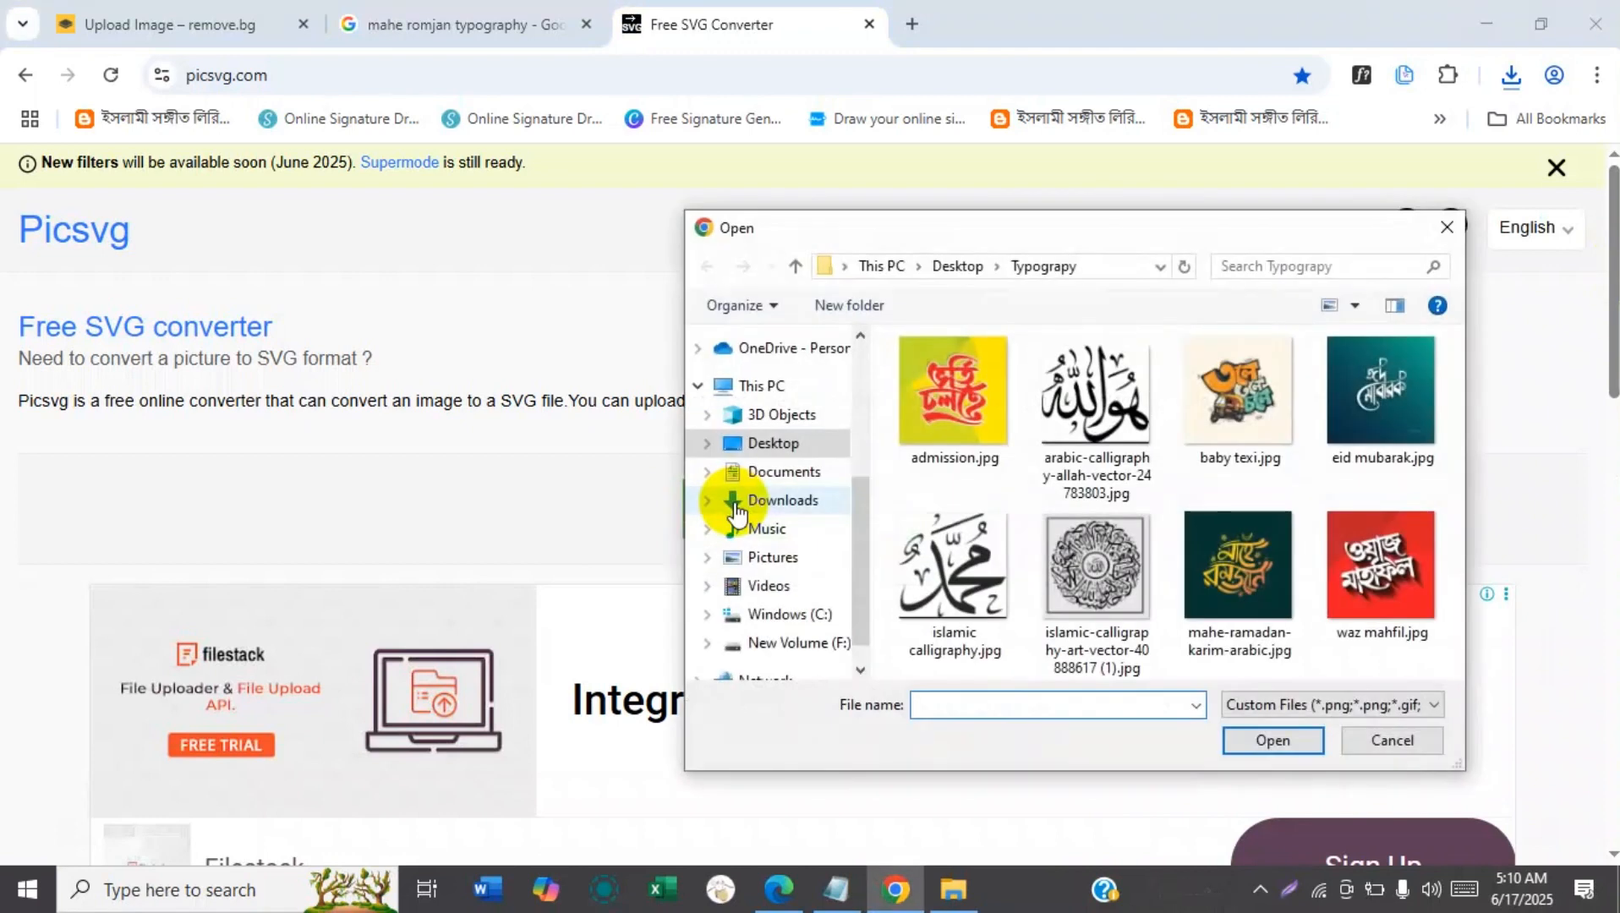
pyautogui.click(787, 505)
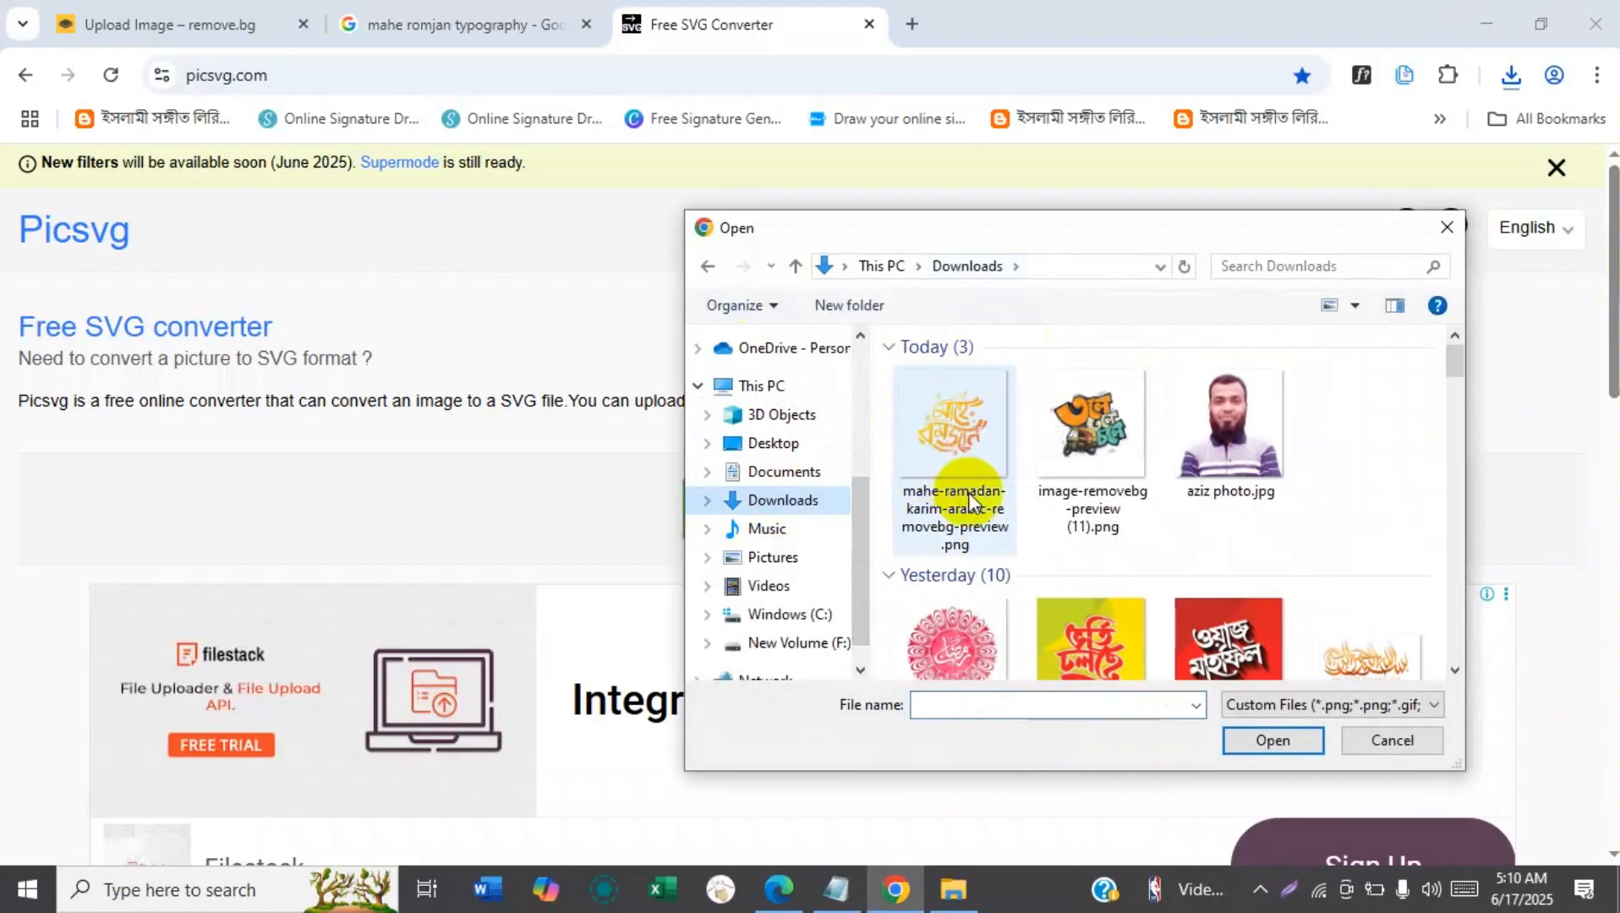
pyautogui.click(958, 457)
pyautogui.click(1272, 738)
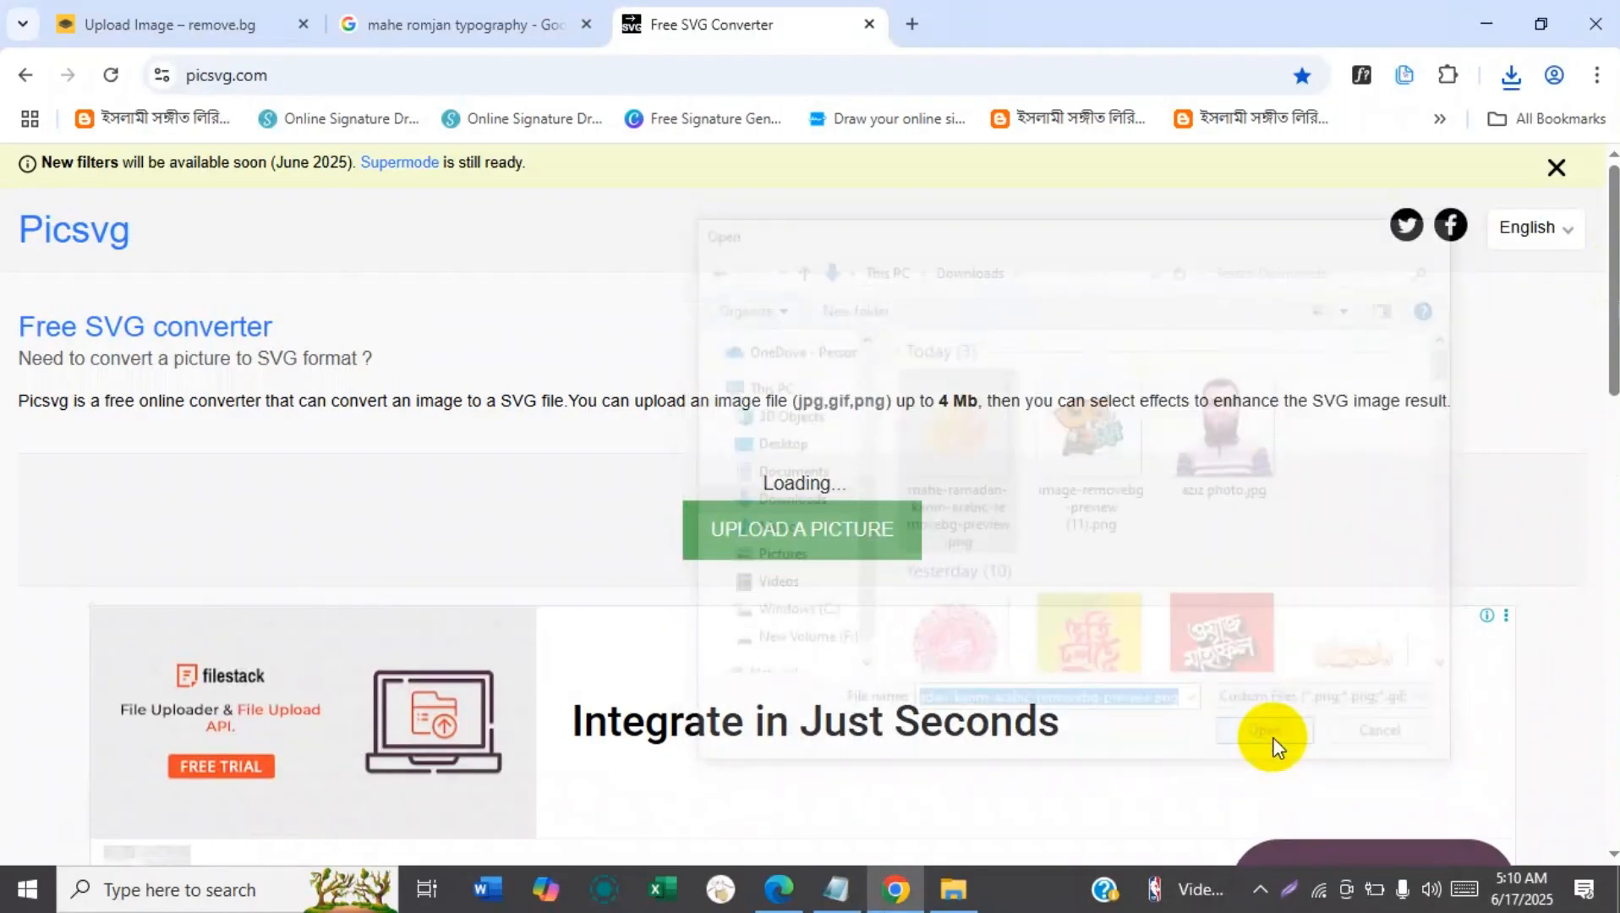
# Examine the Details levels and the Filters available for the converted typography.
pyautogui.moveTo(1615, 306); pyautogui.dragTo(1601, 499)
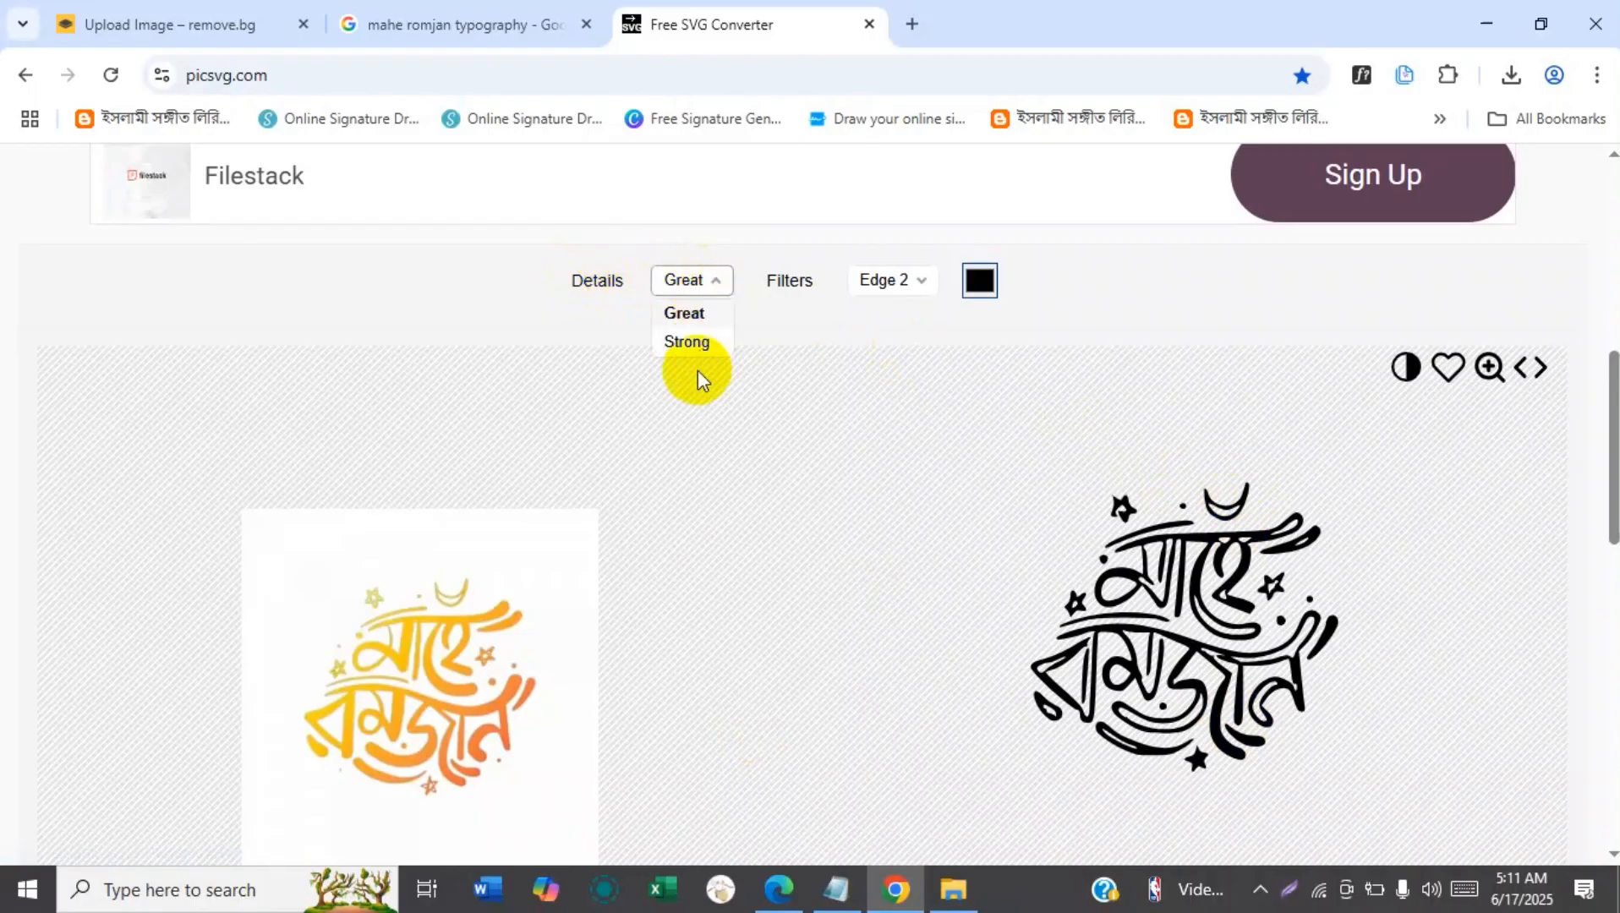
pyautogui.click(685, 288)
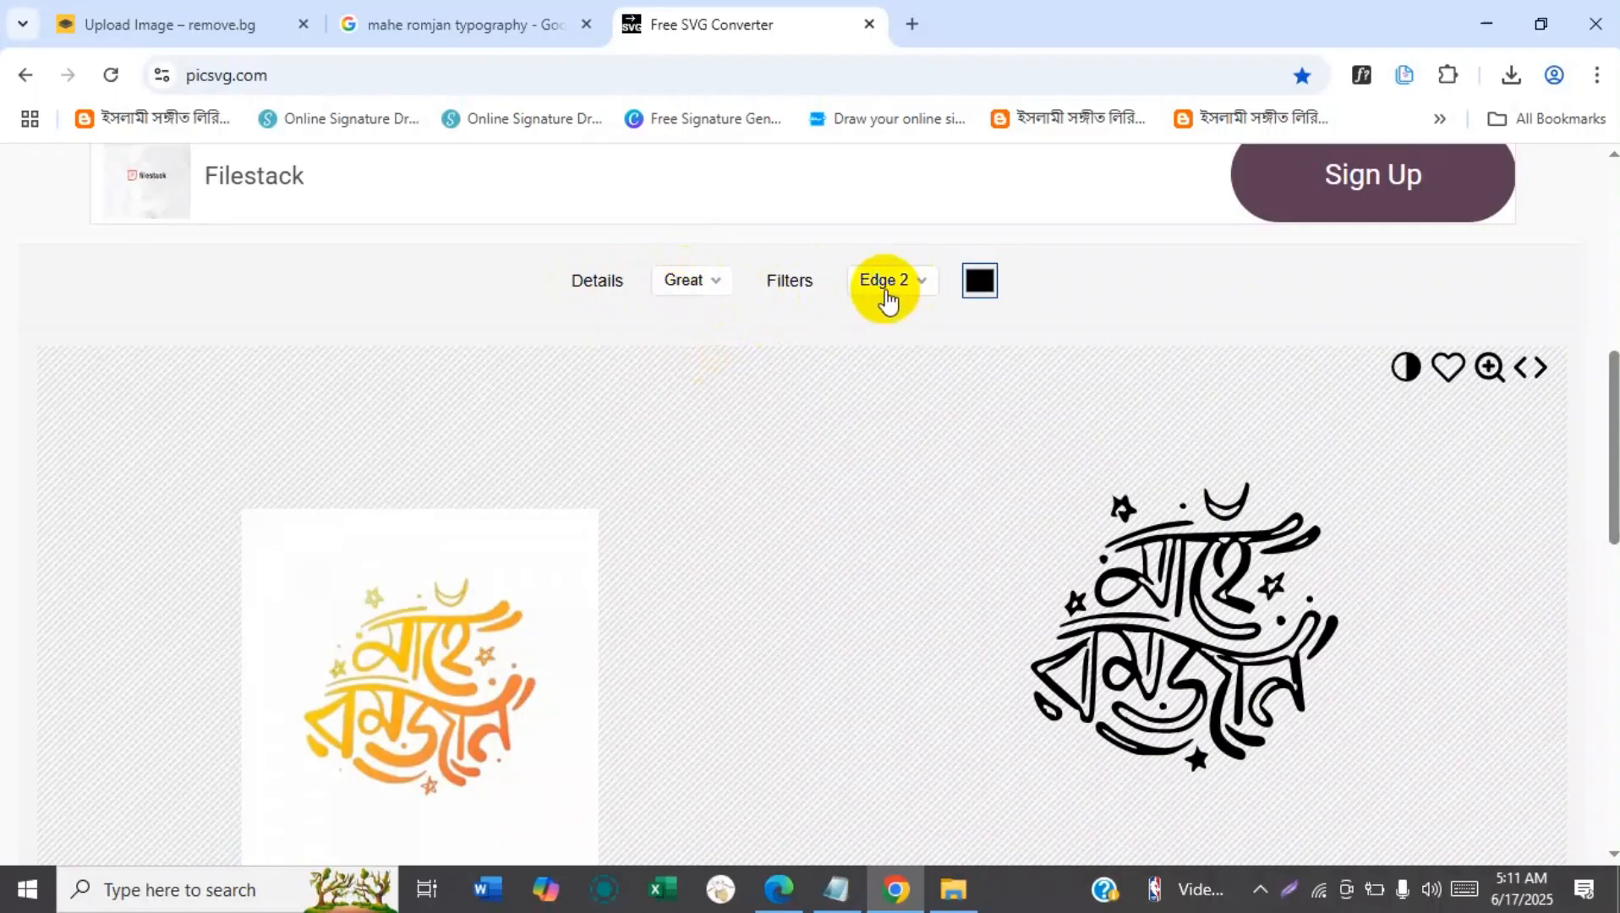
pyautogui.click(885, 300)
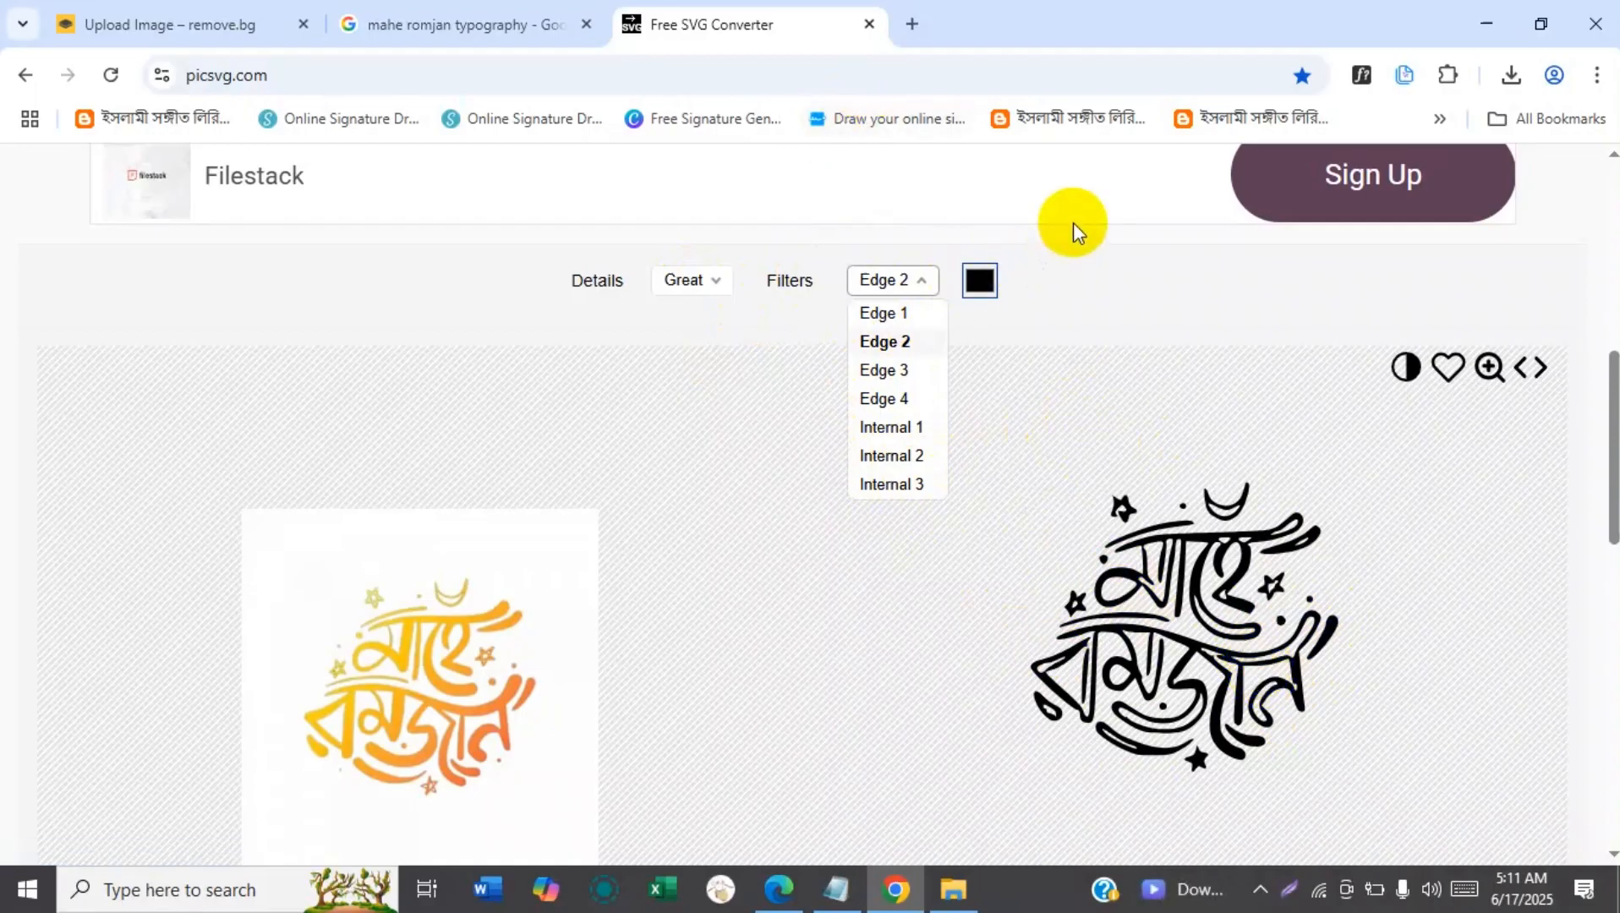
pyautogui.click(976, 296)
# Try red, RGB 219, 36, 36, as the colour of the SVG preview and return it to black.
pyautogui.click(981, 283)
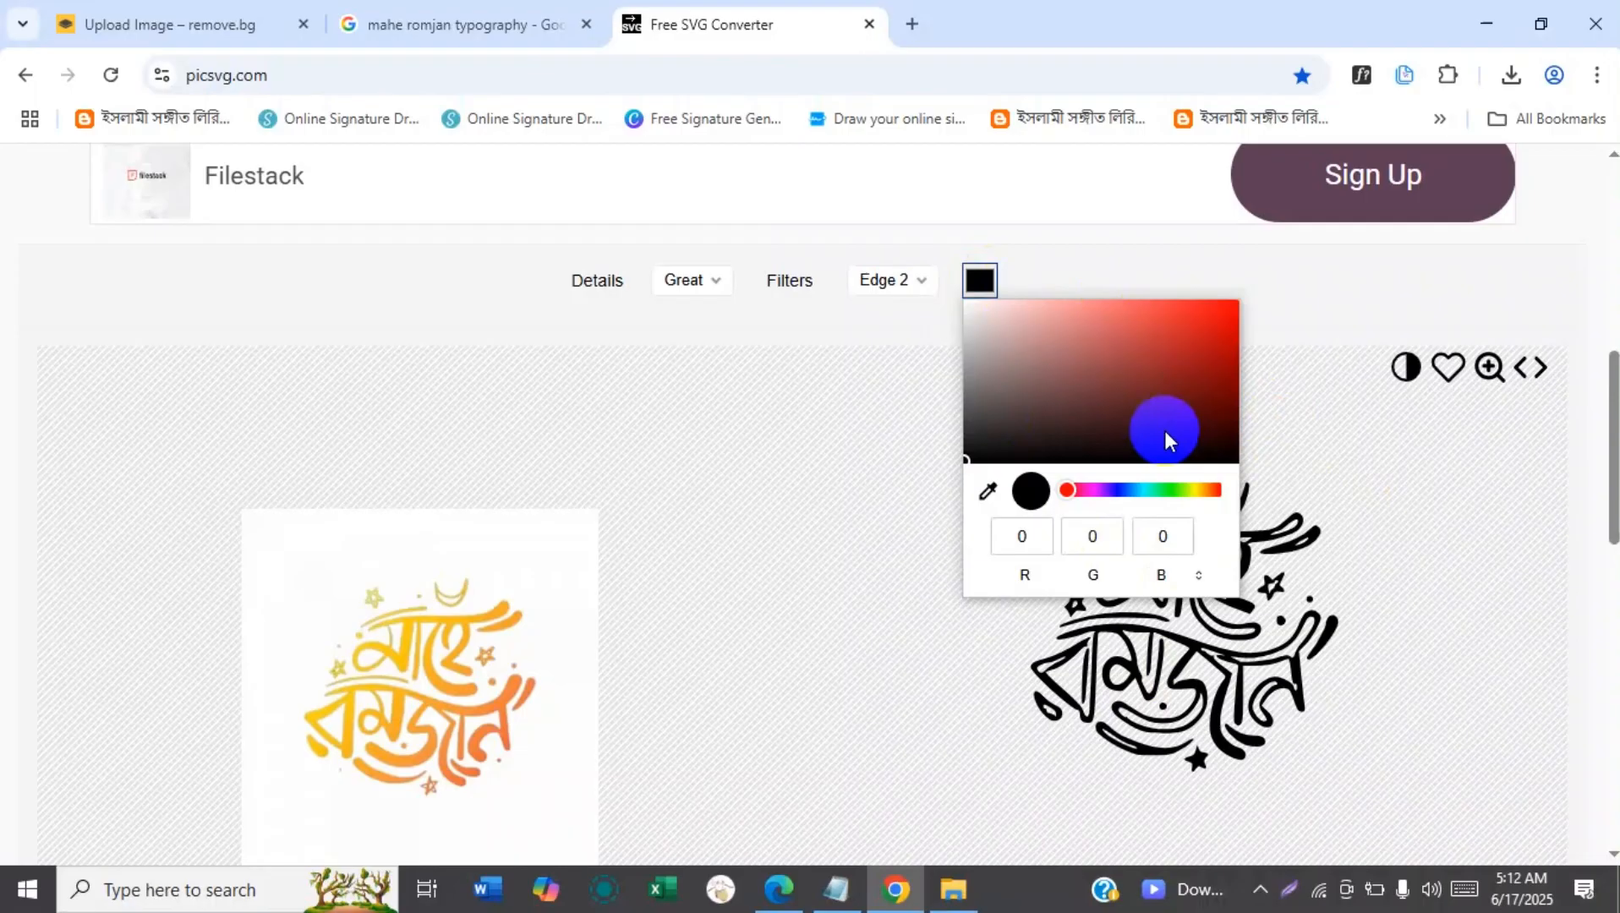
pyautogui.click(1193, 324)
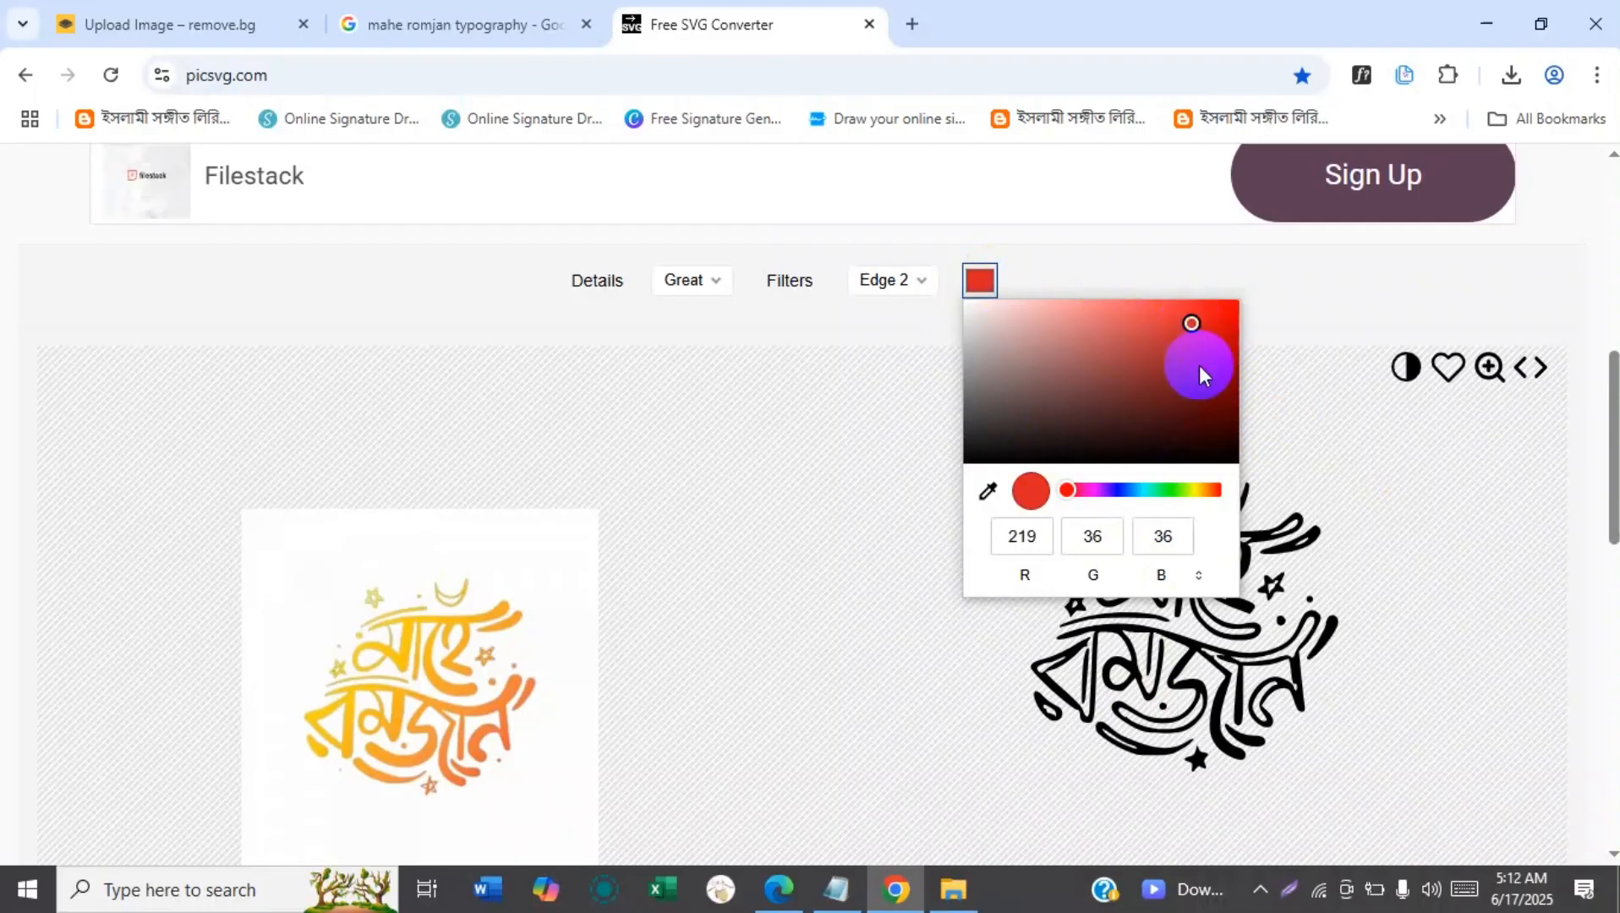
pyautogui.click(855, 559)
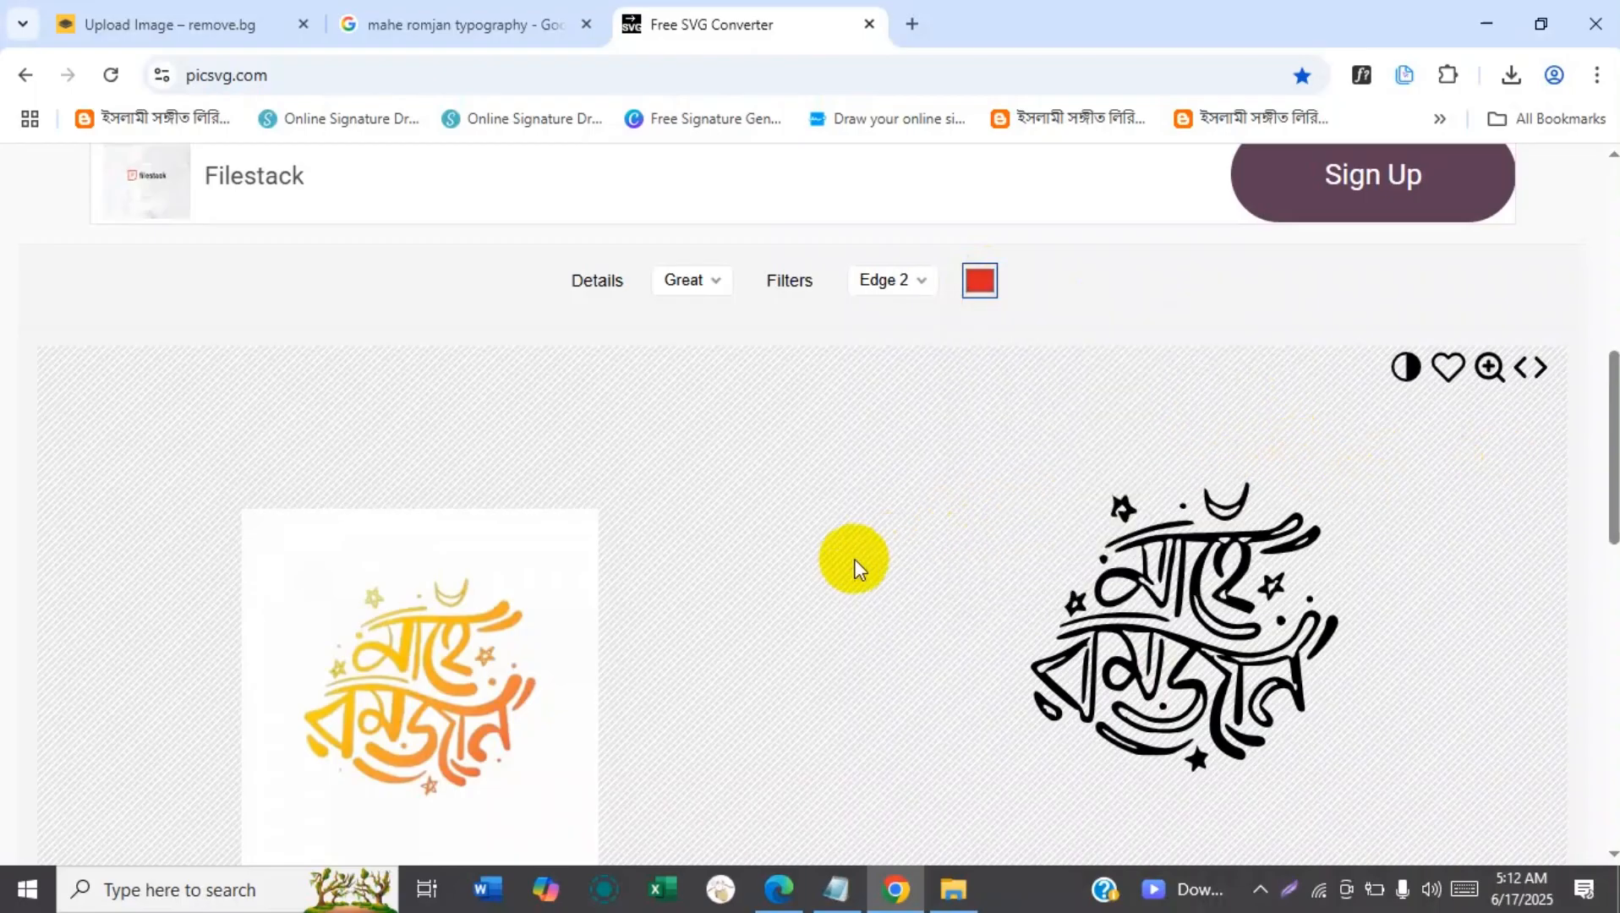
pyautogui.click(979, 286)
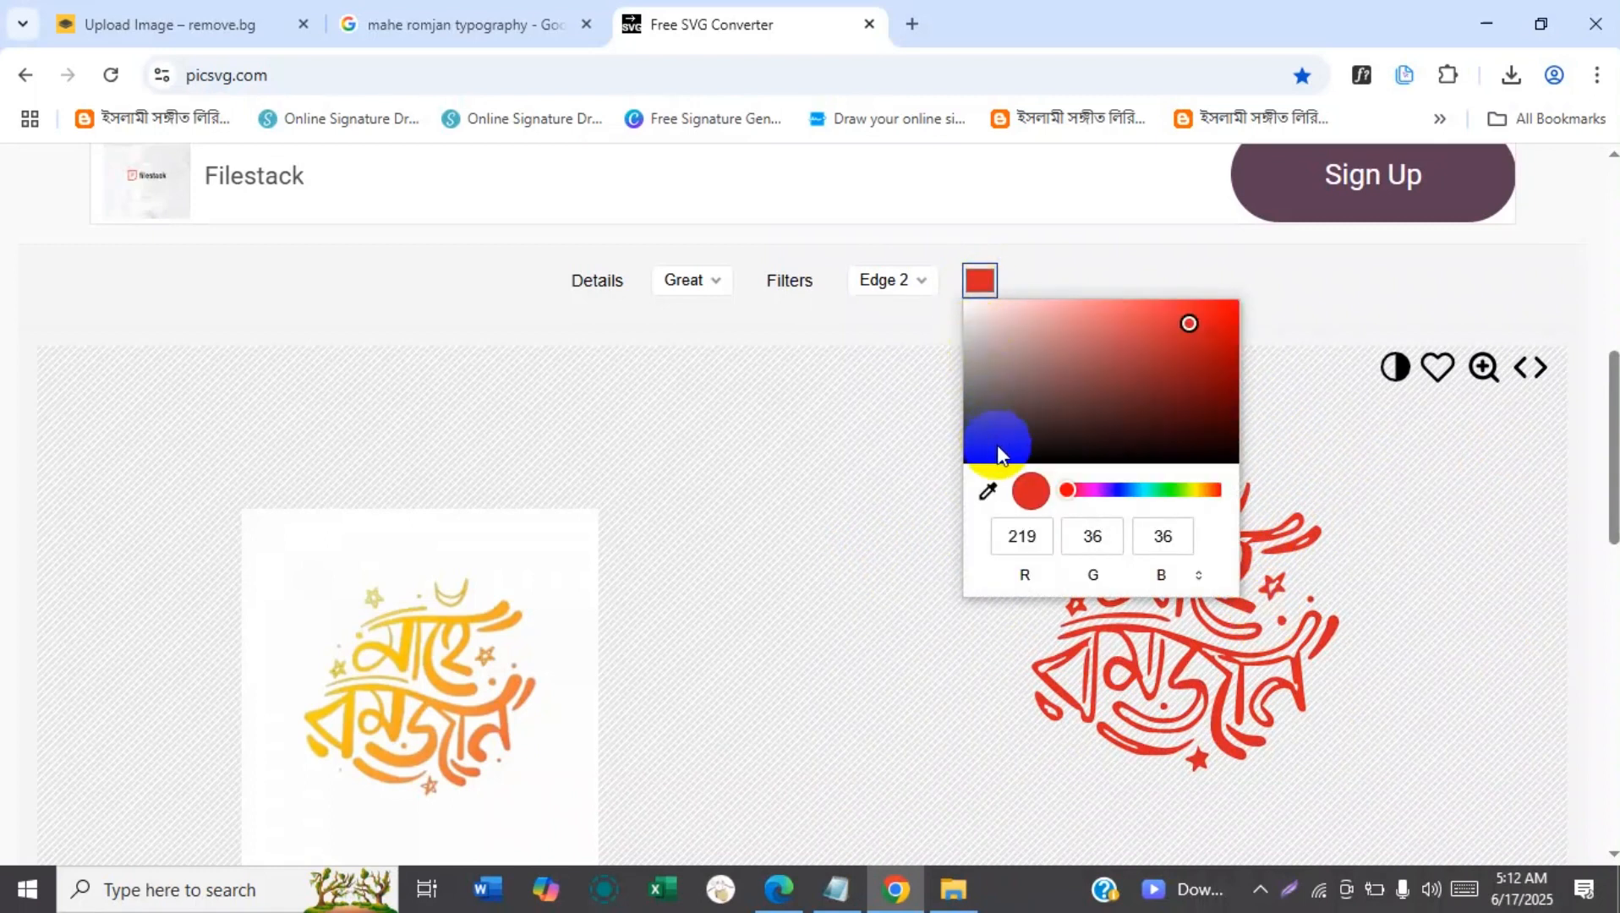
pyautogui.moveTo(996, 448); pyautogui.dragTo(949, 460)
pyautogui.click(769, 626)
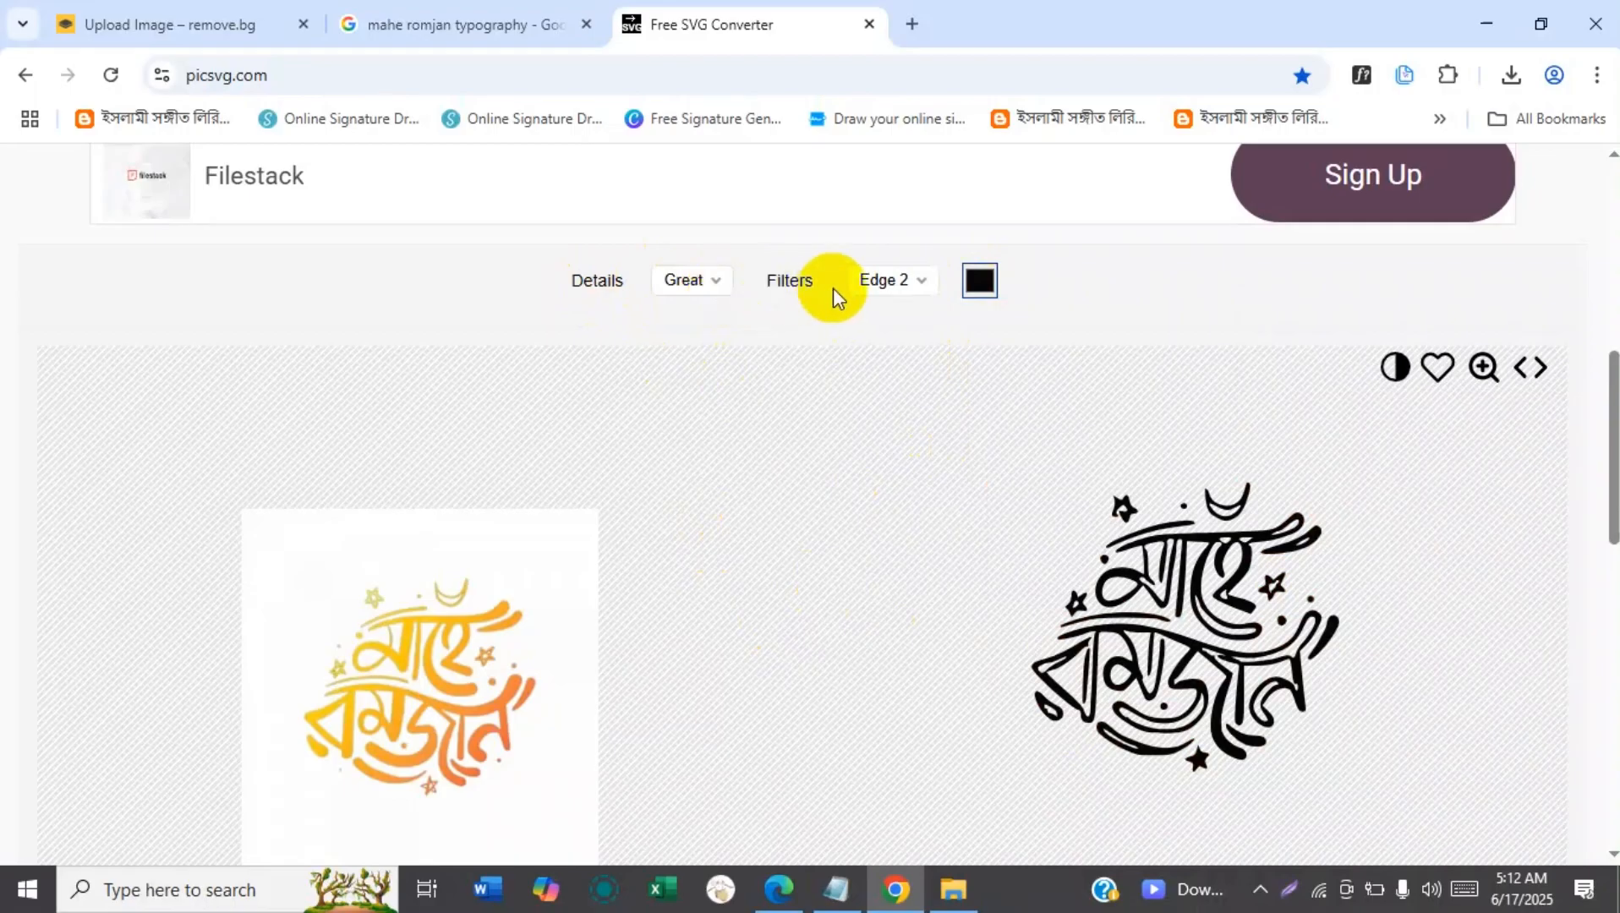
# Try the Edge 1 and Edge 3 filters on the SVG preview and set the filter to Edge 4.
pyautogui.click(895, 296)
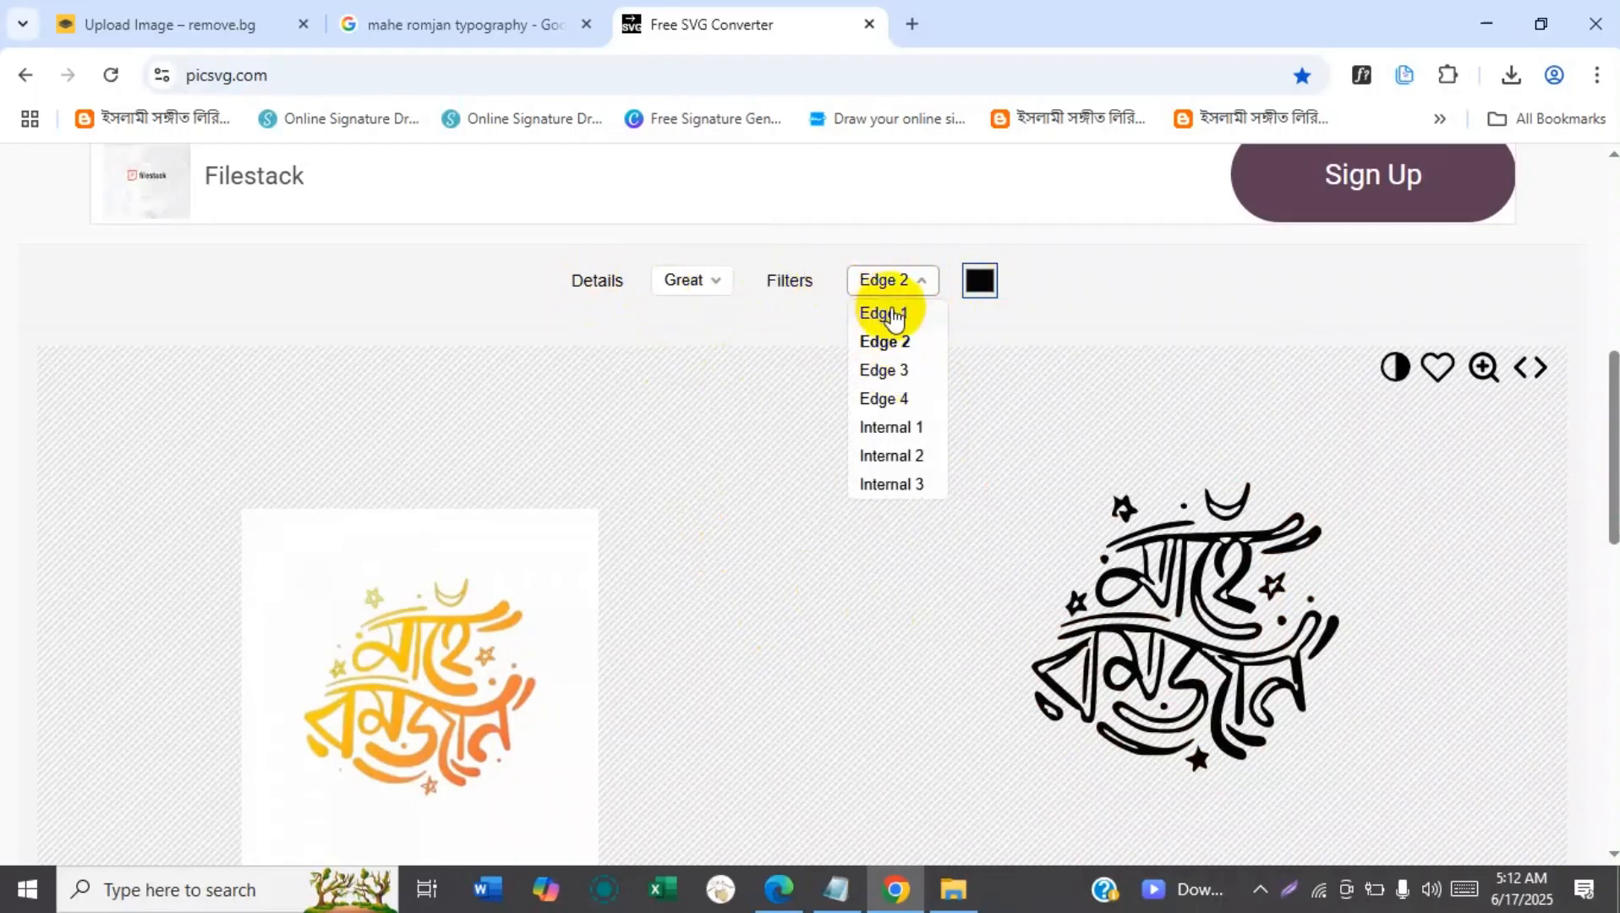
pyautogui.click(895, 316)
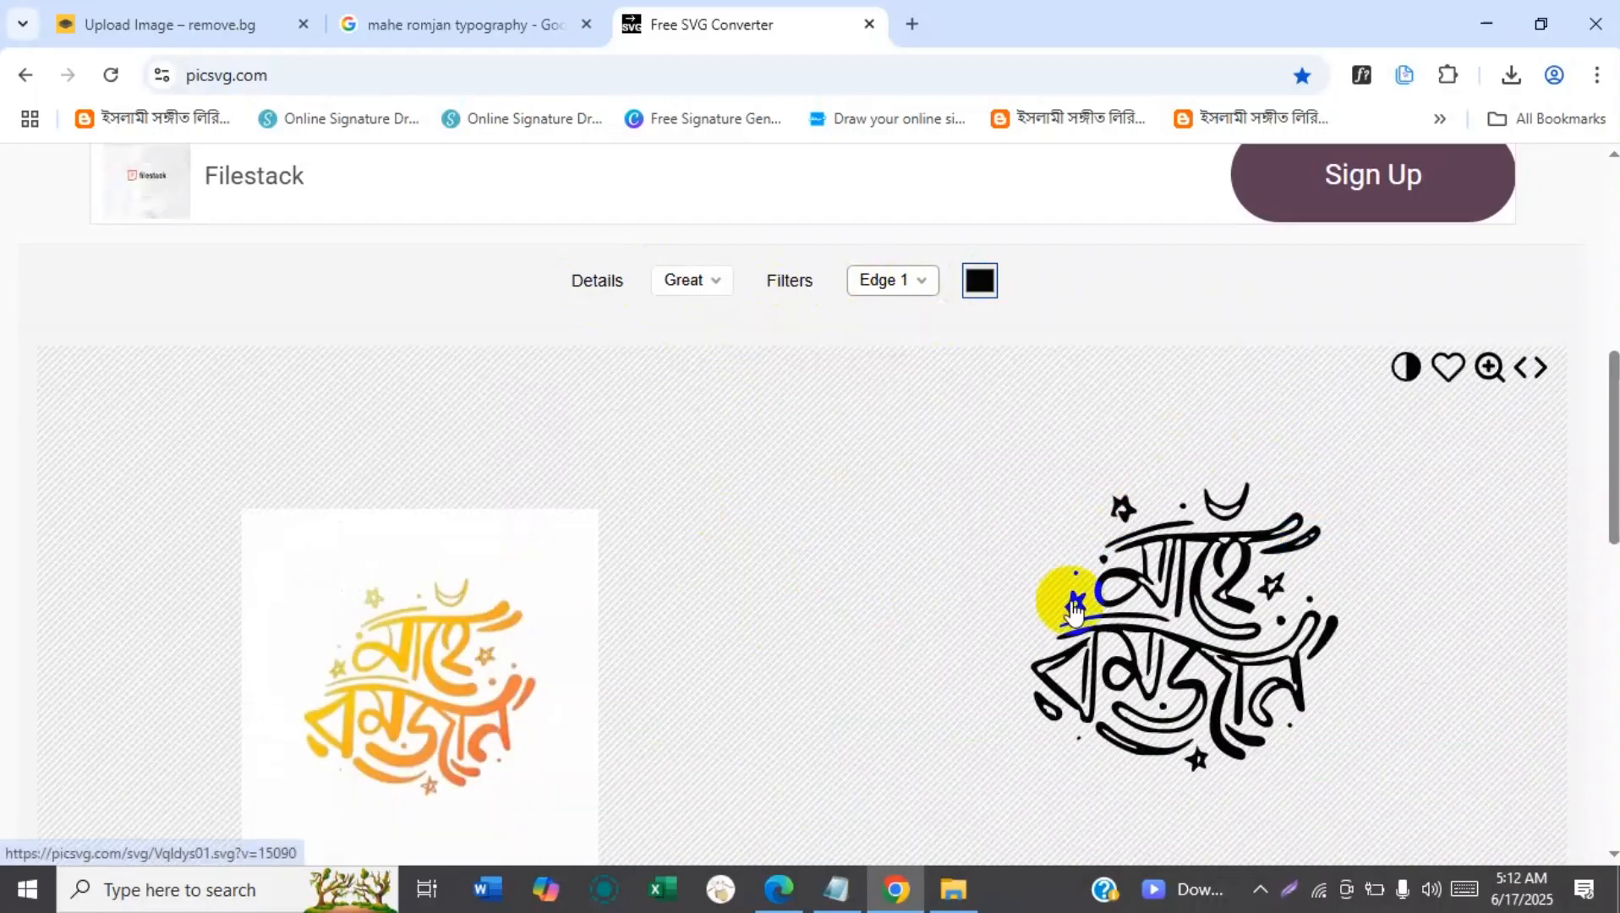
pyautogui.click(914, 280)
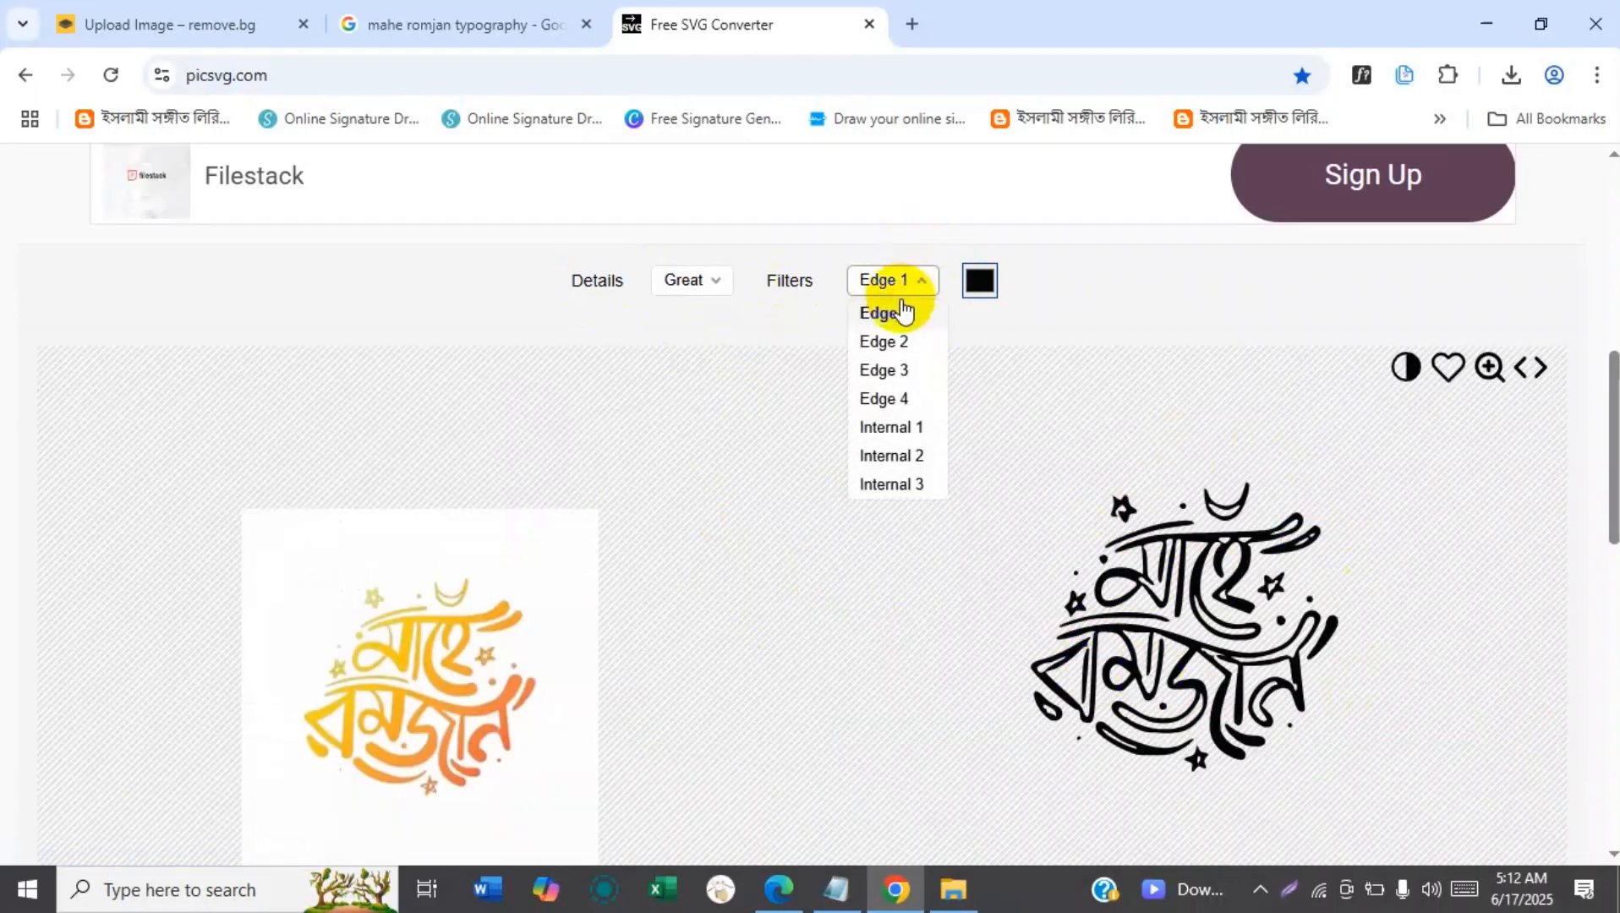
pyautogui.click(901, 368)
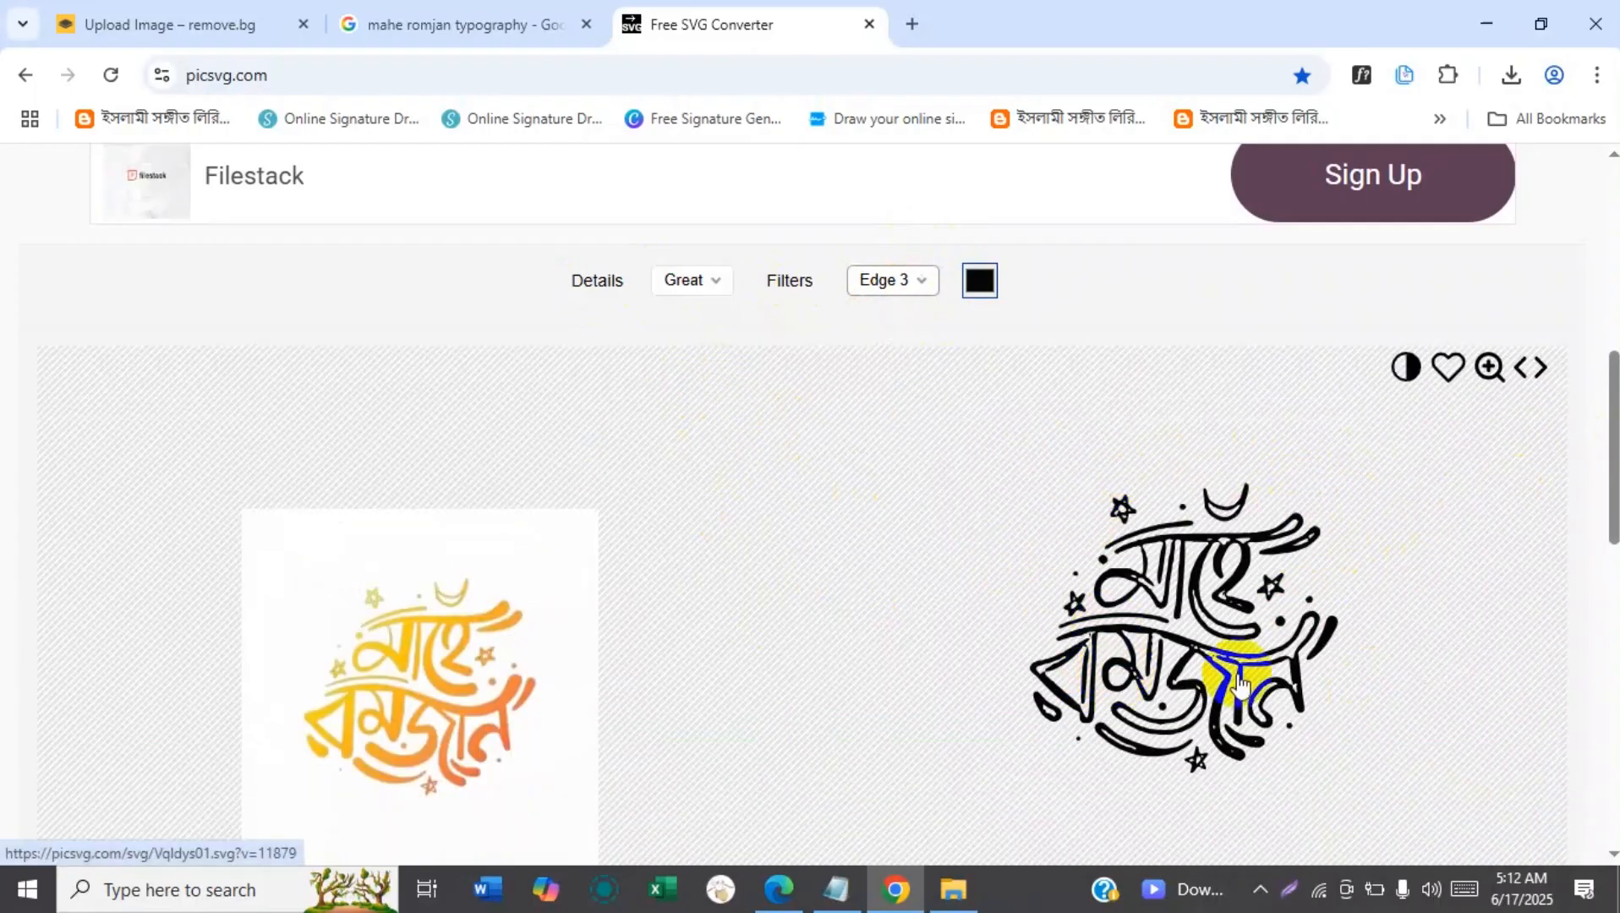
pyautogui.click(902, 284)
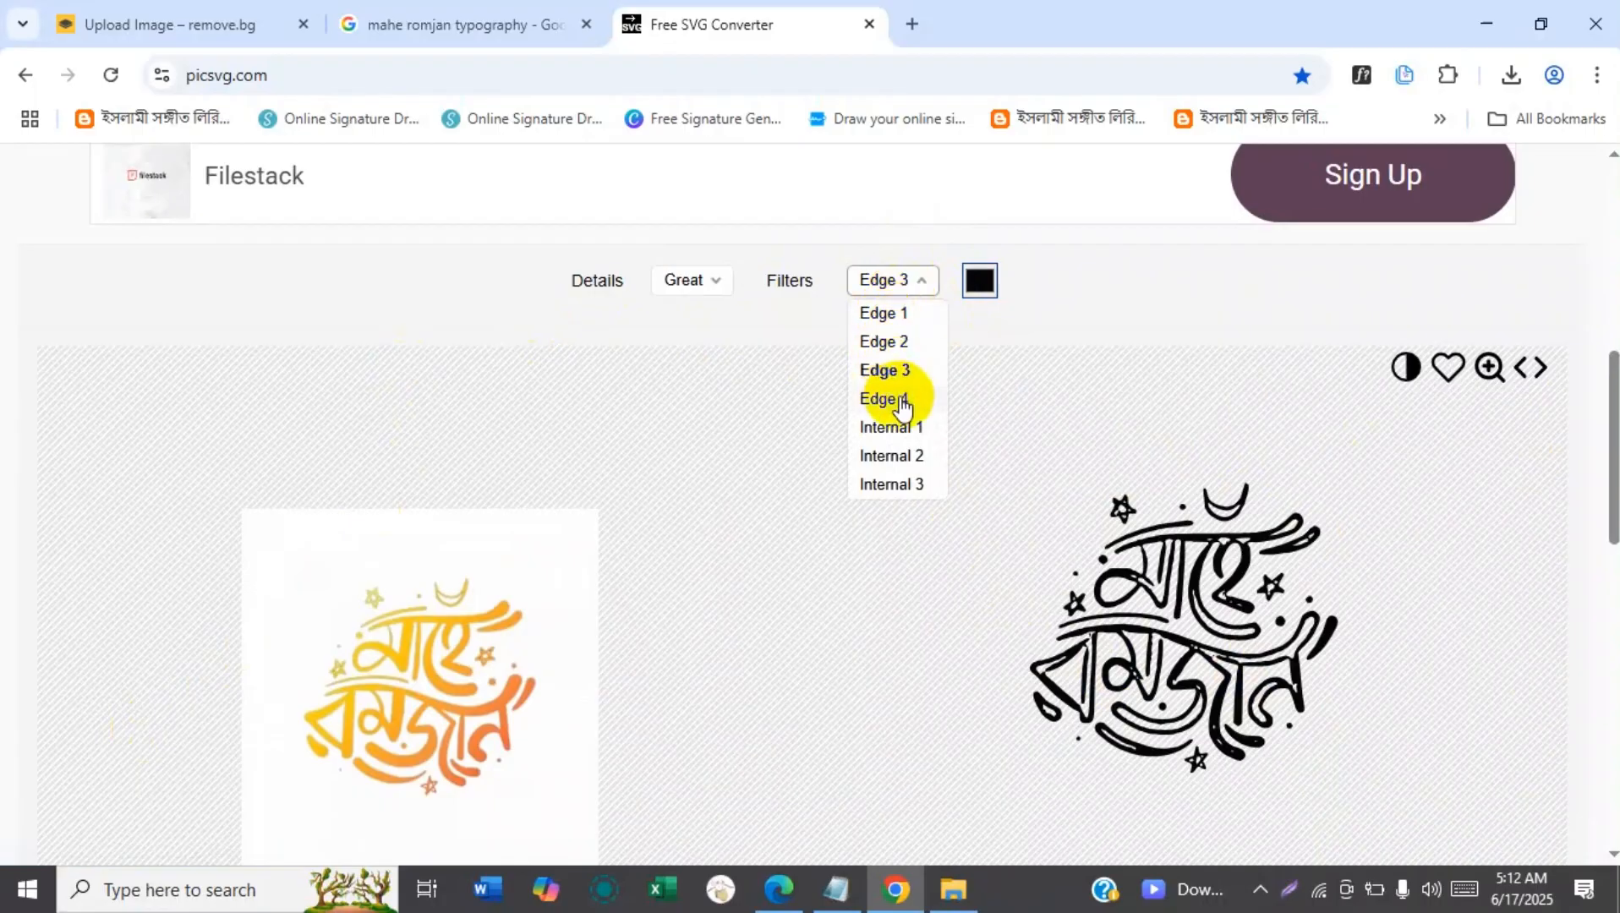
pyautogui.click(903, 401)
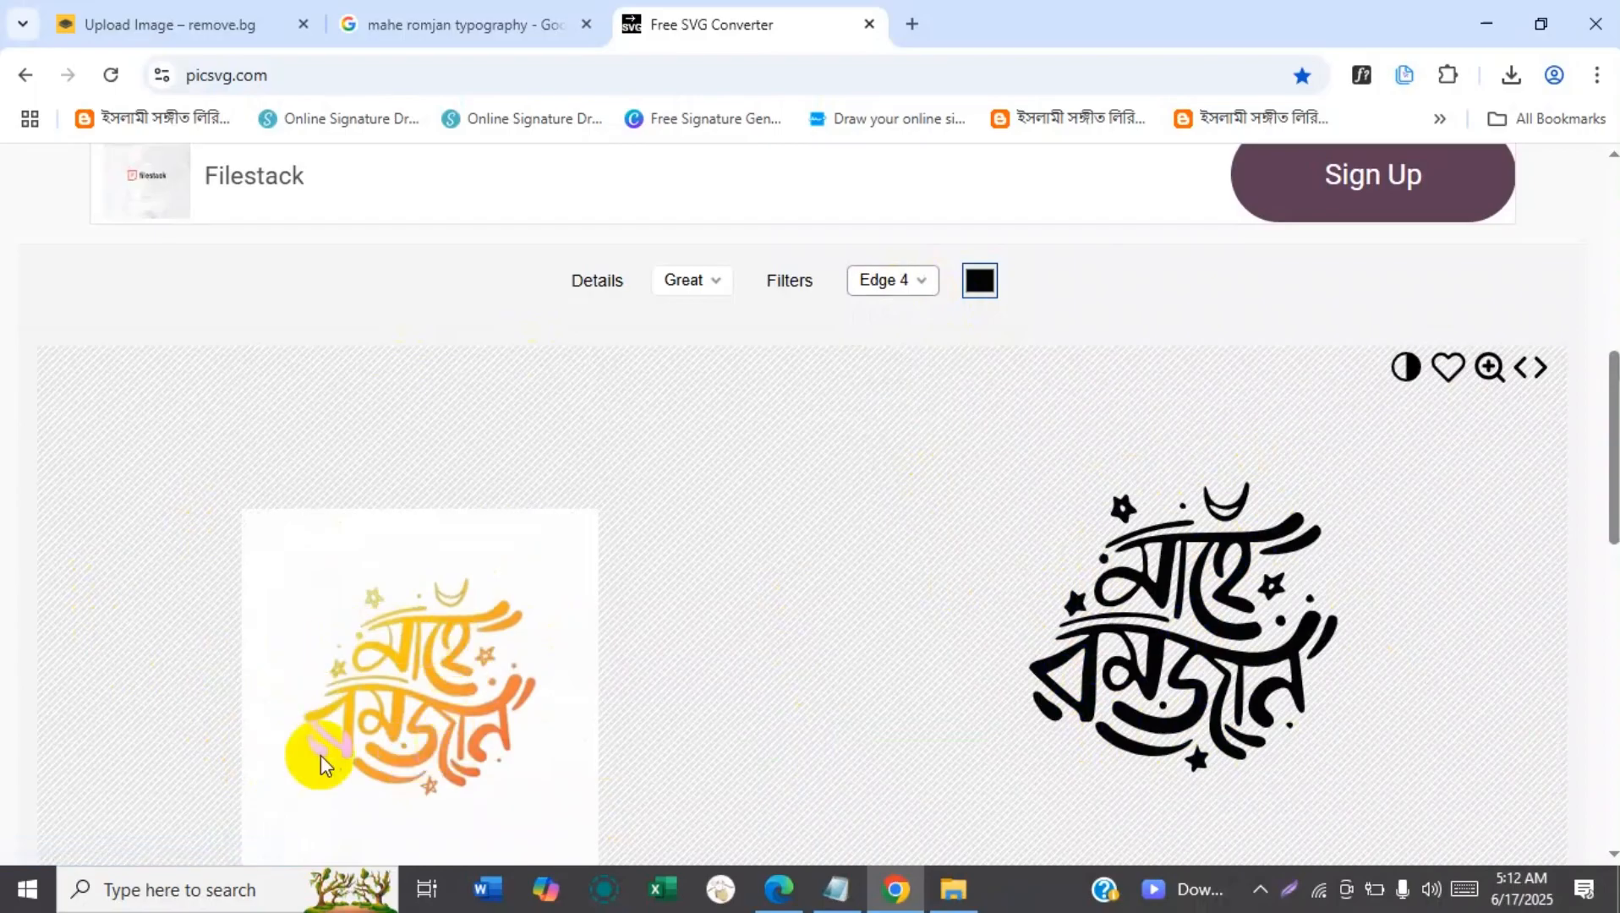
# Try the Internal 1 filter on the SVG preview and switch back to Edge 4.
pyautogui.click(887, 280)
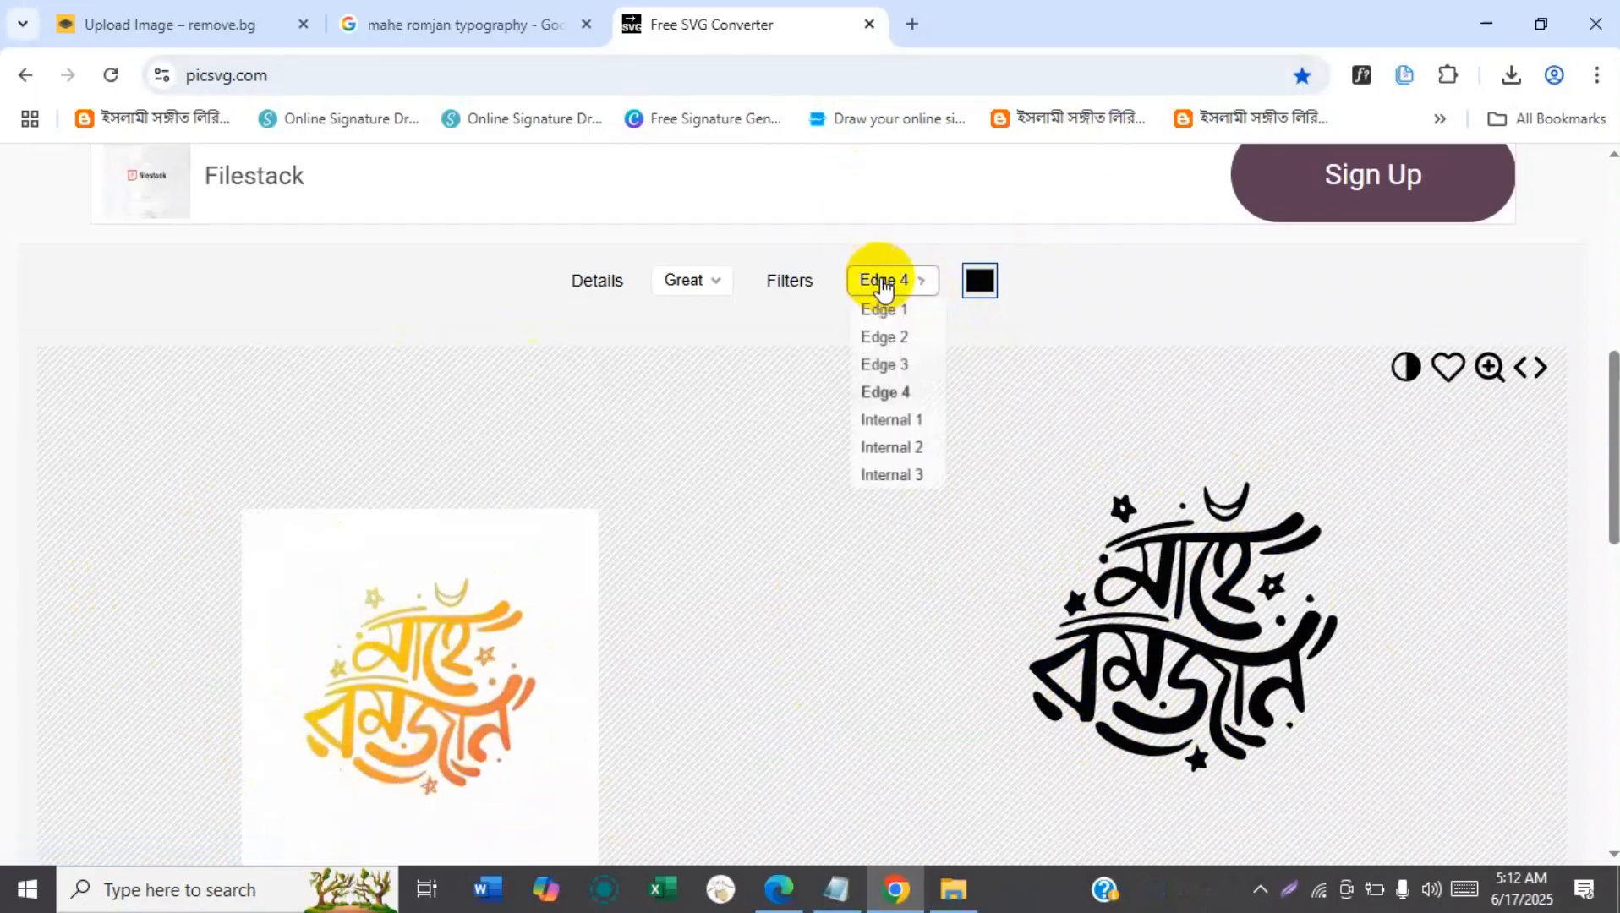
pyautogui.click(894, 429)
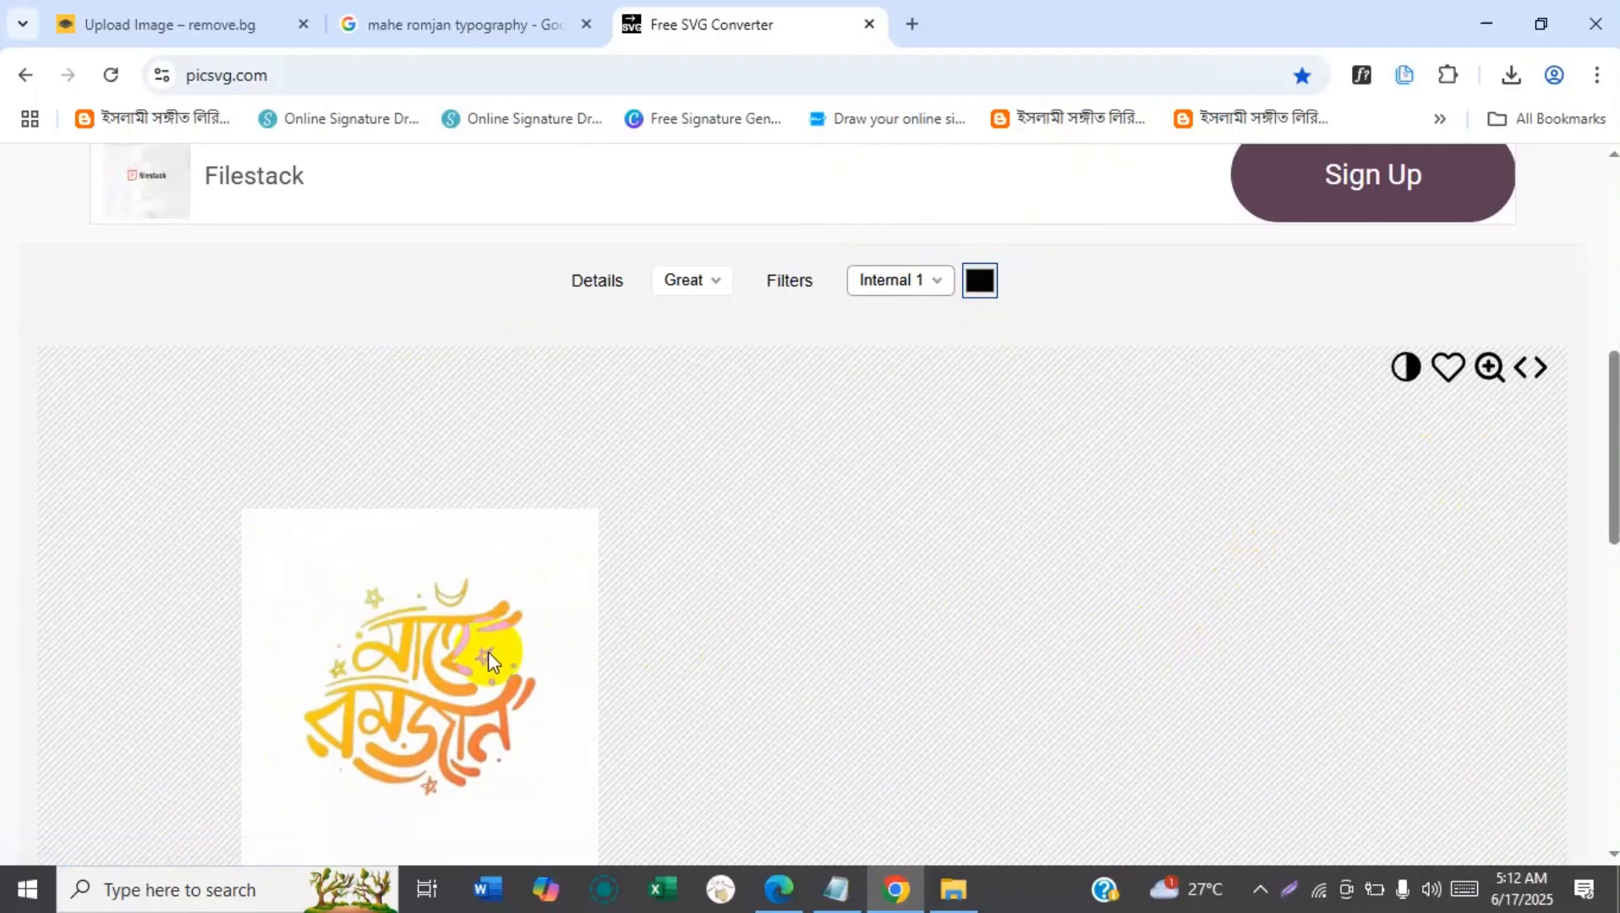
pyautogui.click(911, 280)
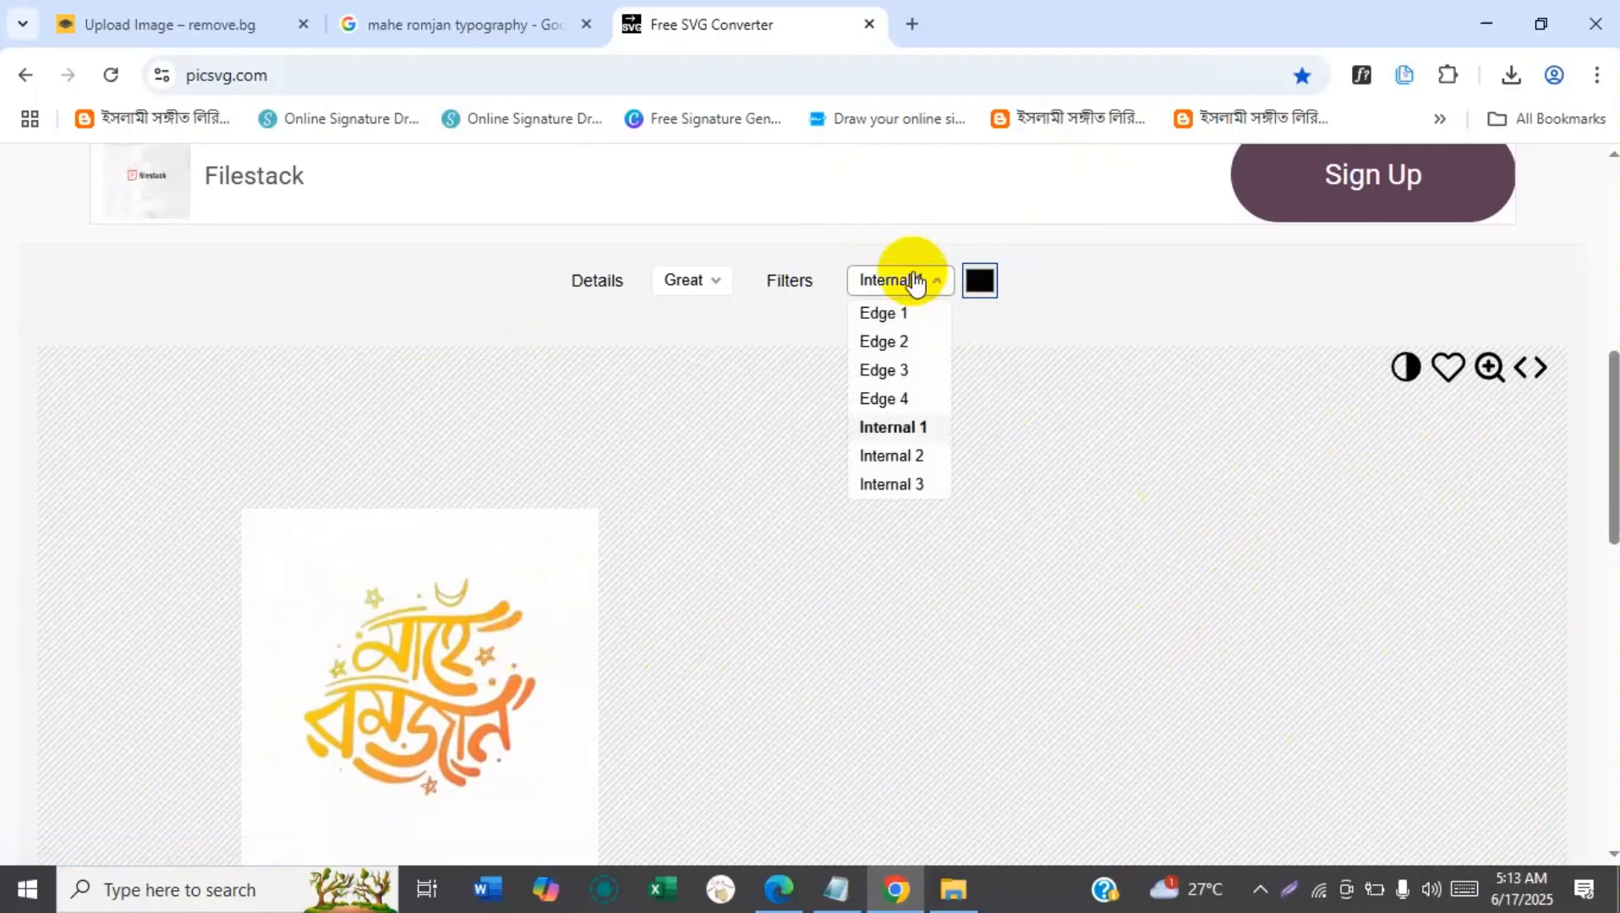
pyautogui.click(884, 399)
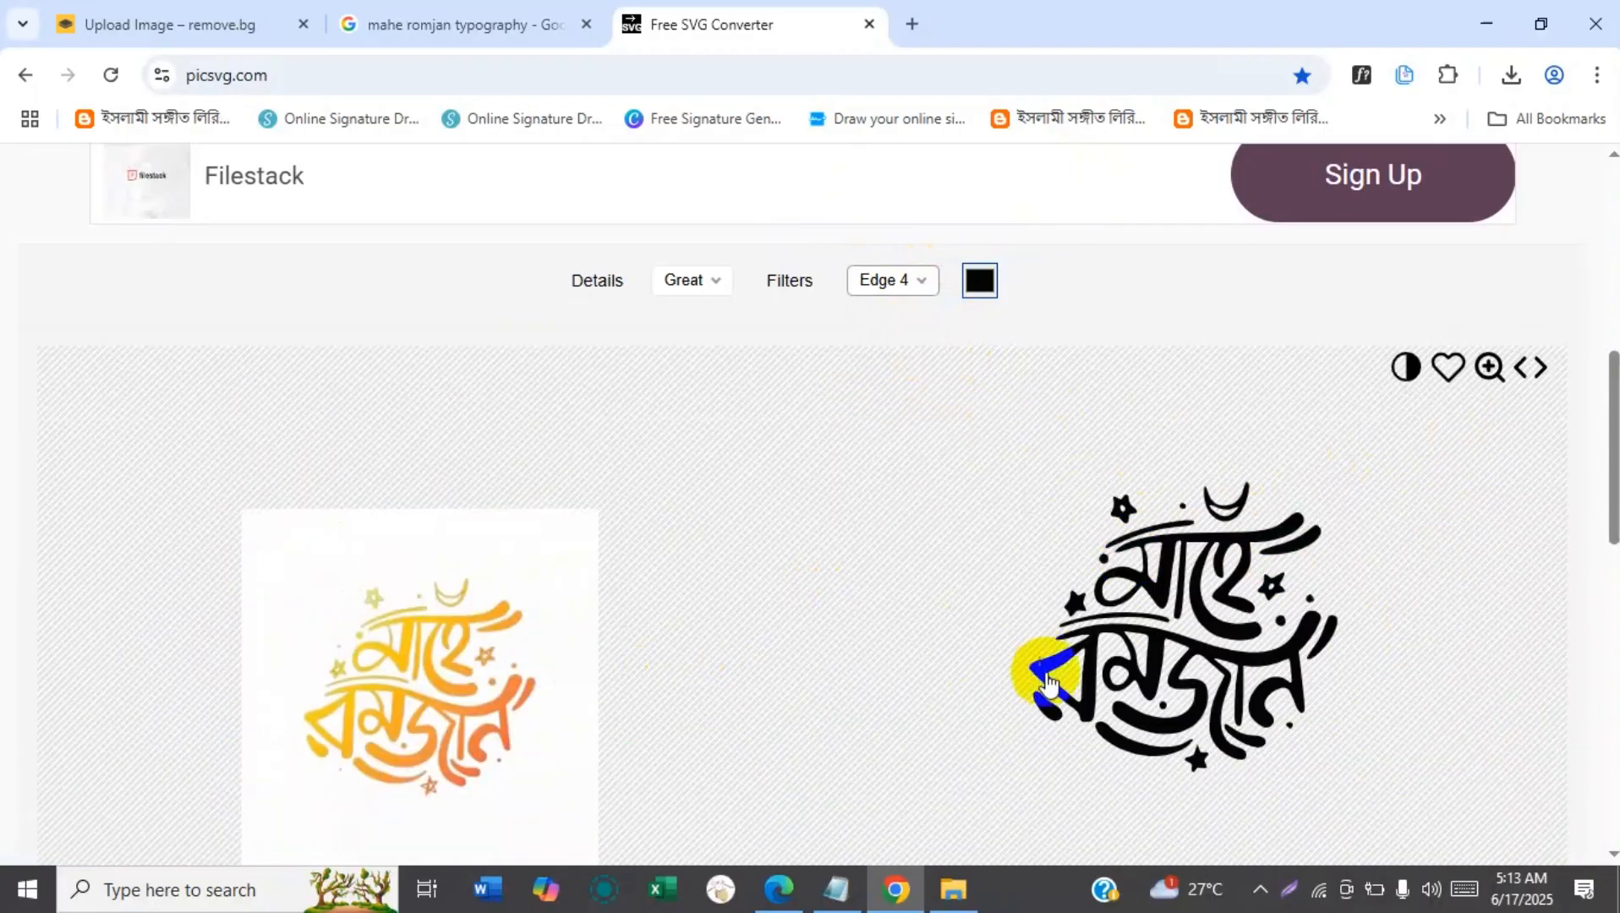
# Set the SVG conversion's details to Strong and its filter to Edge 1.
pyautogui.click(674, 282)
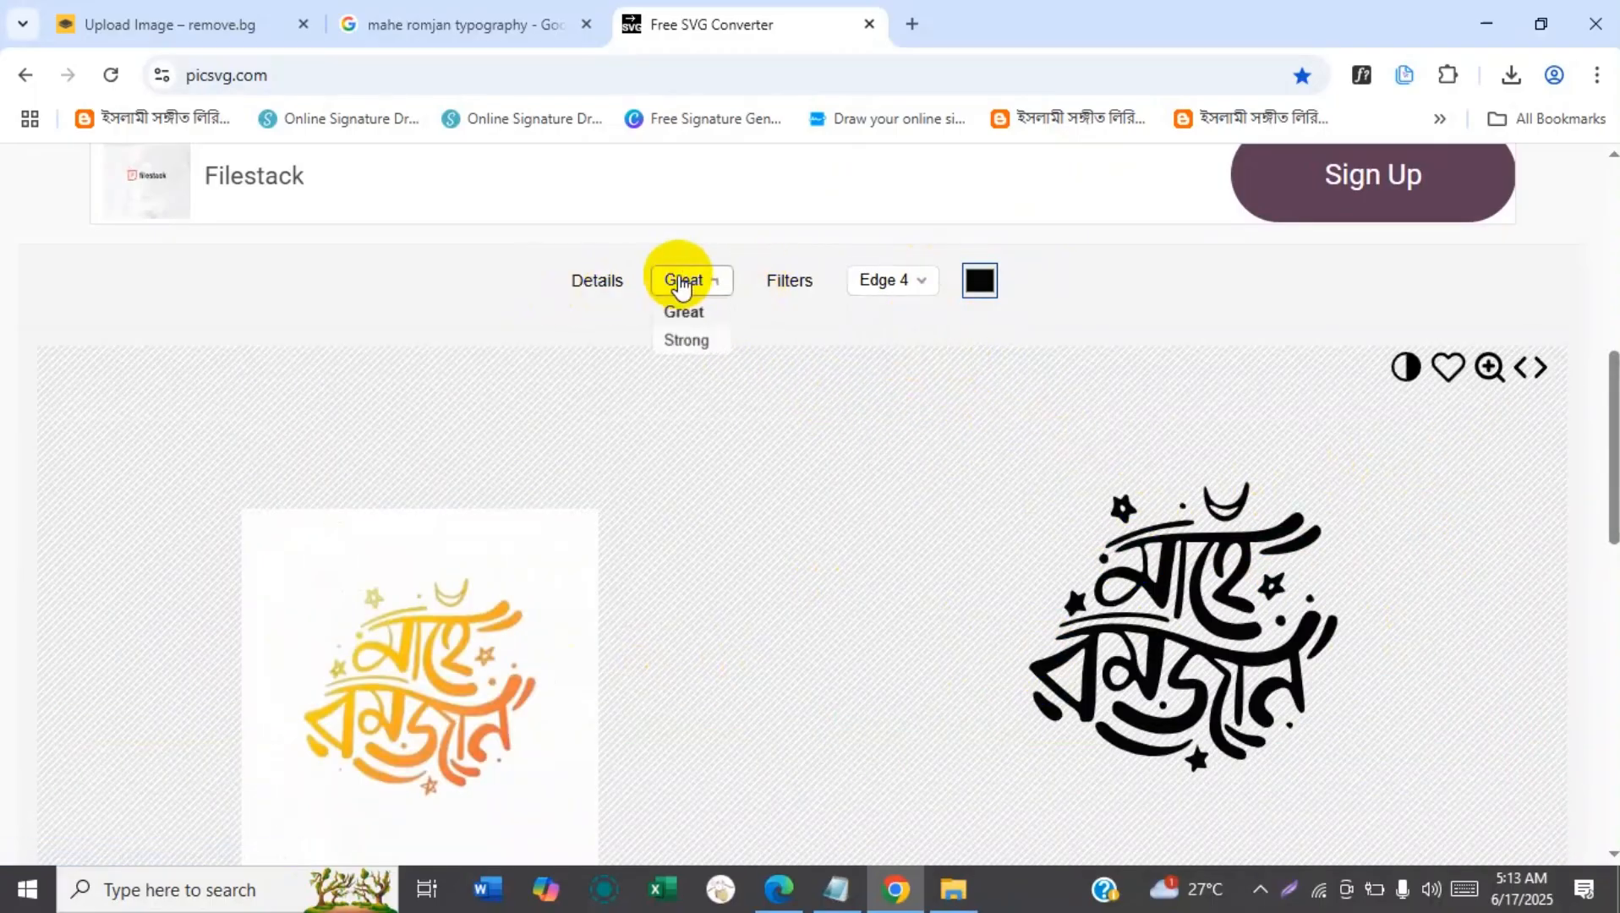
pyautogui.click(679, 340)
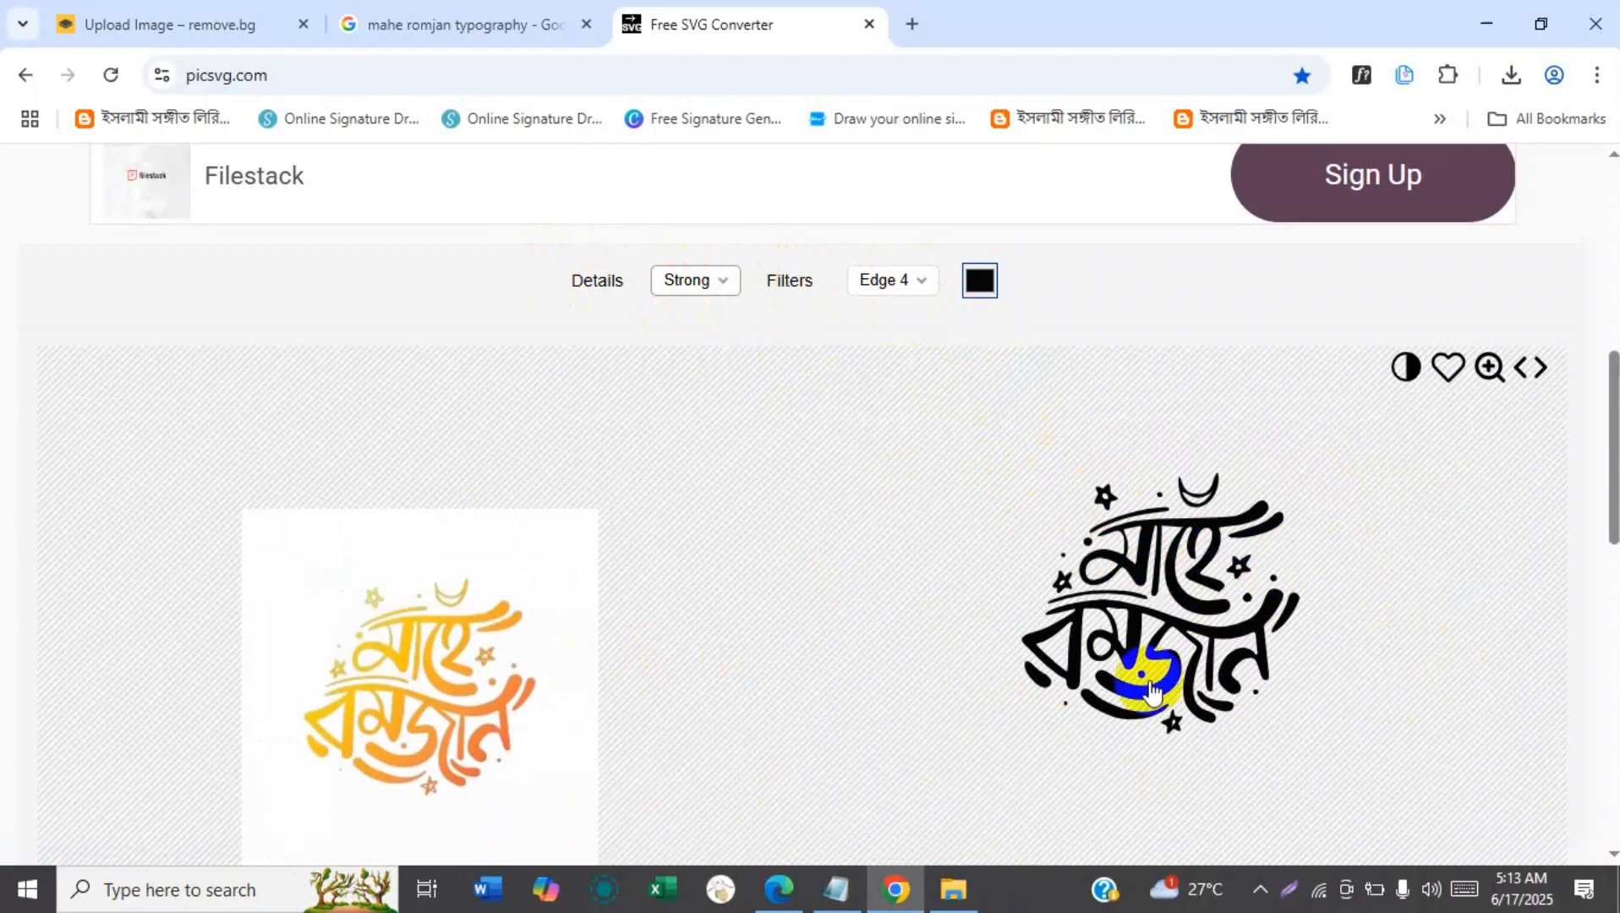
pyautogui.click(897, 282)
pyautogui.click(904, 311)
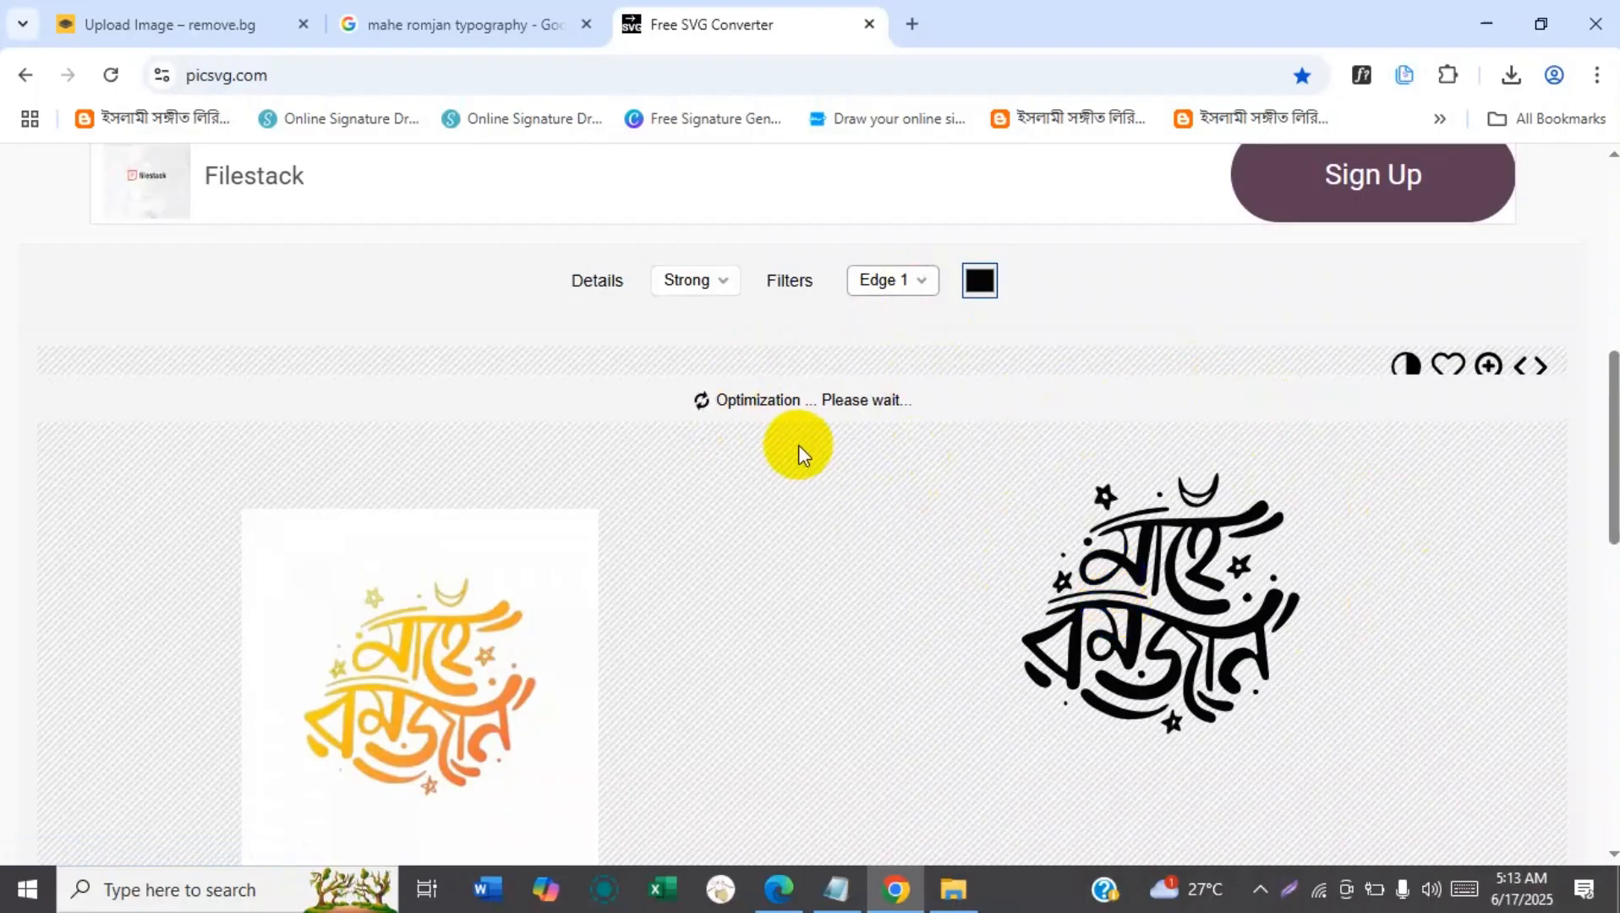
# Compare the Edge 2 and Edge 3 filters on the SVG preview with Strong details.
pyautogui.click(893, 279)
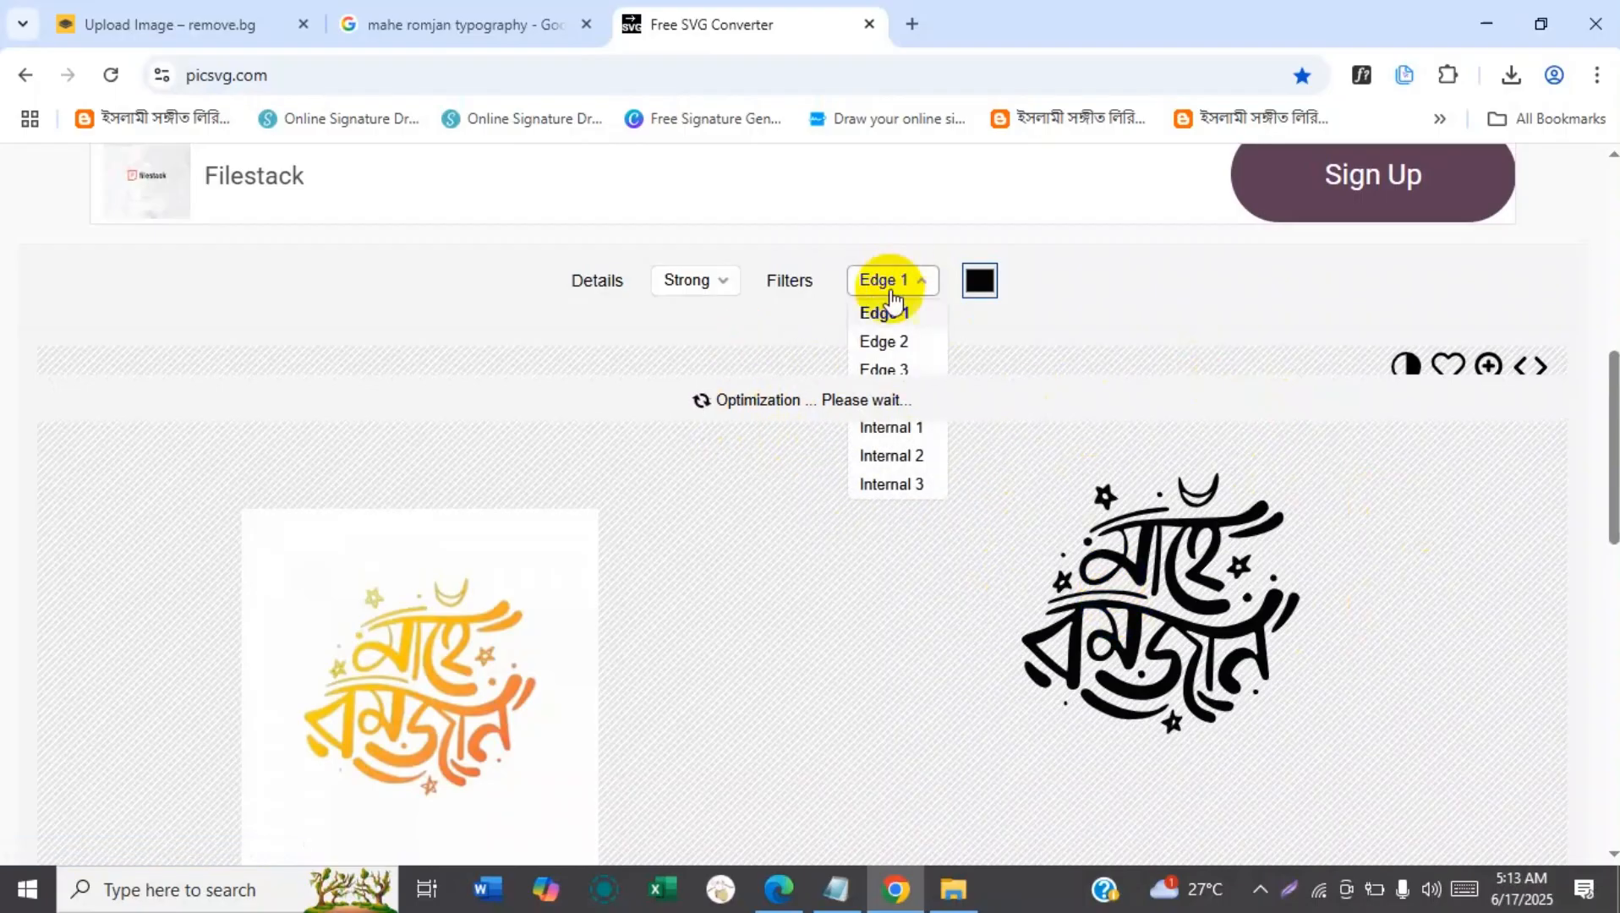
pyautogui.click(885, 343)
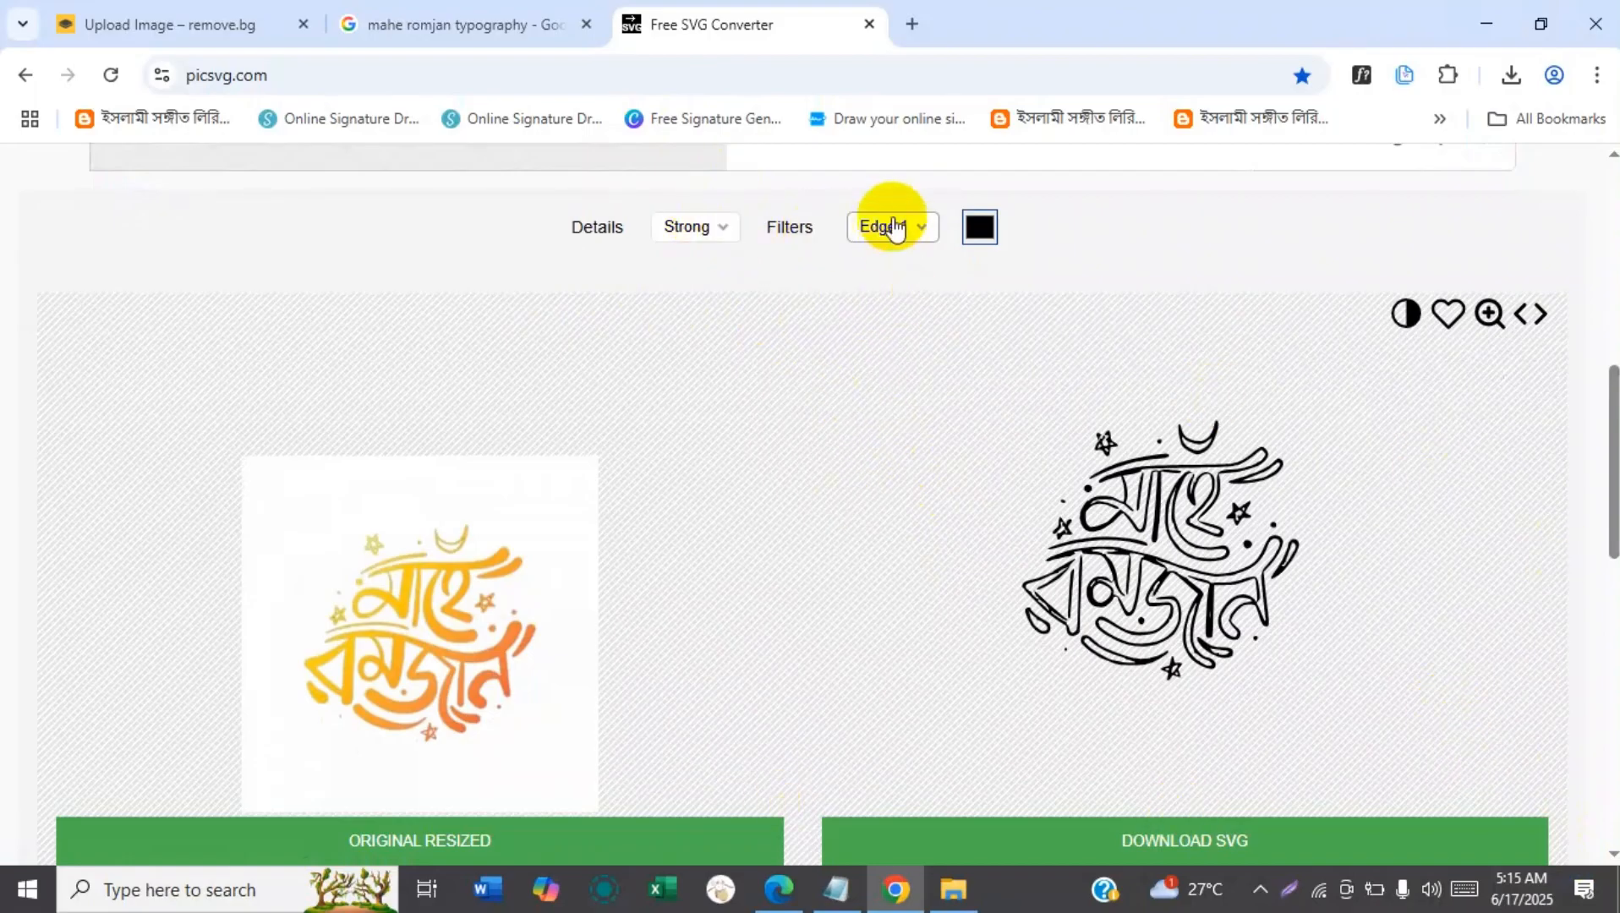
pyautogui.click(886, 224)
pyautogui.click(888, 291)
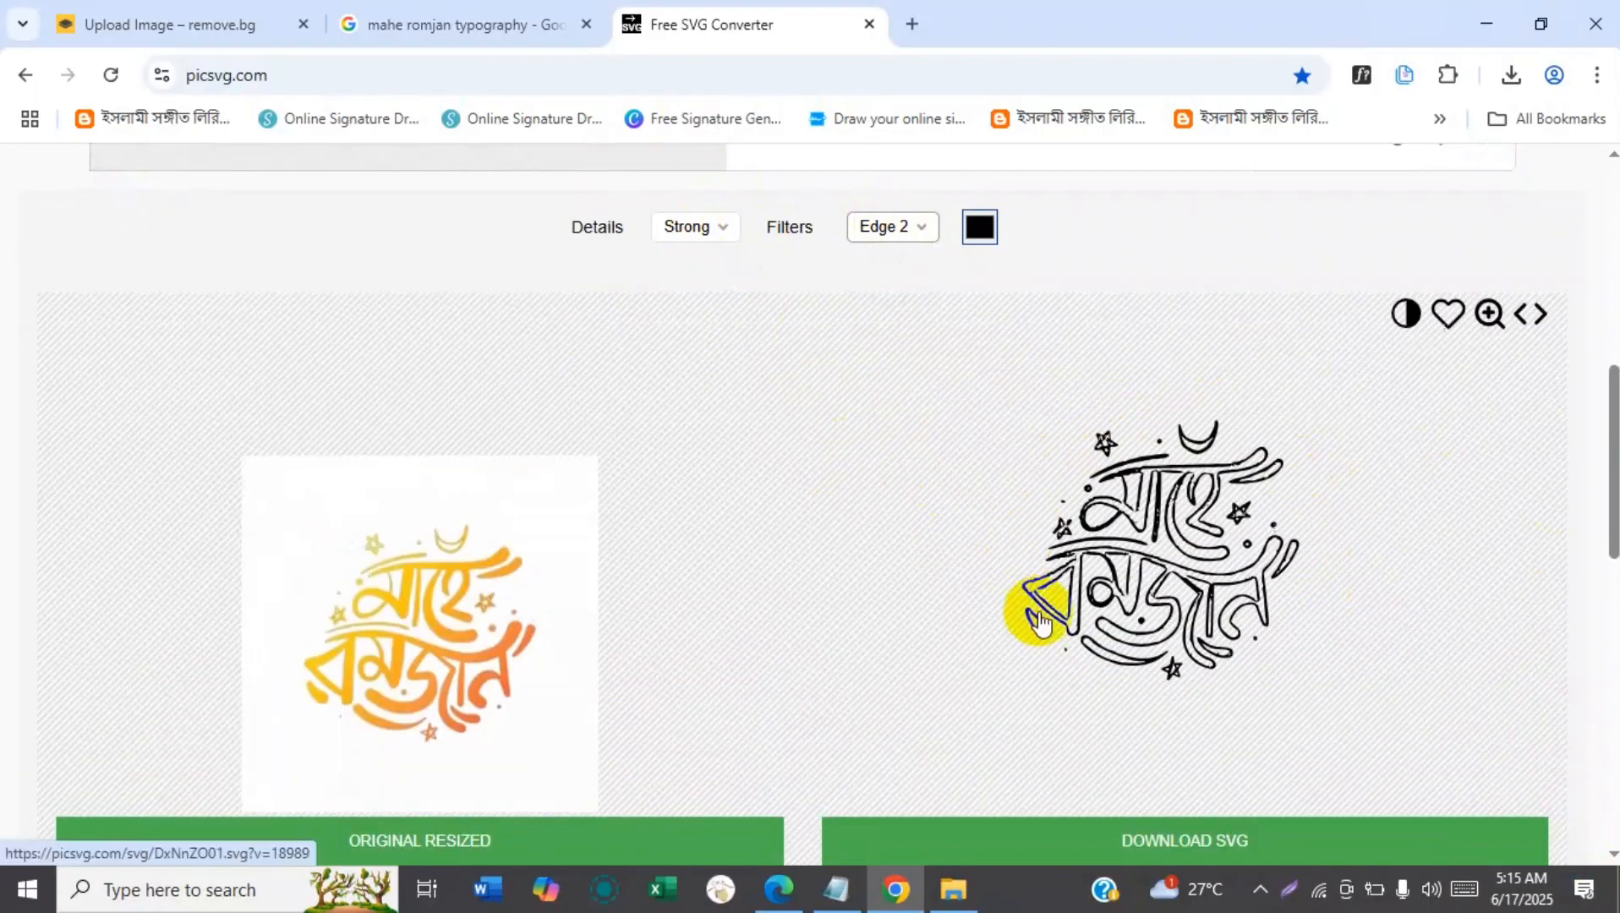
pyautogui.click(888, 228)
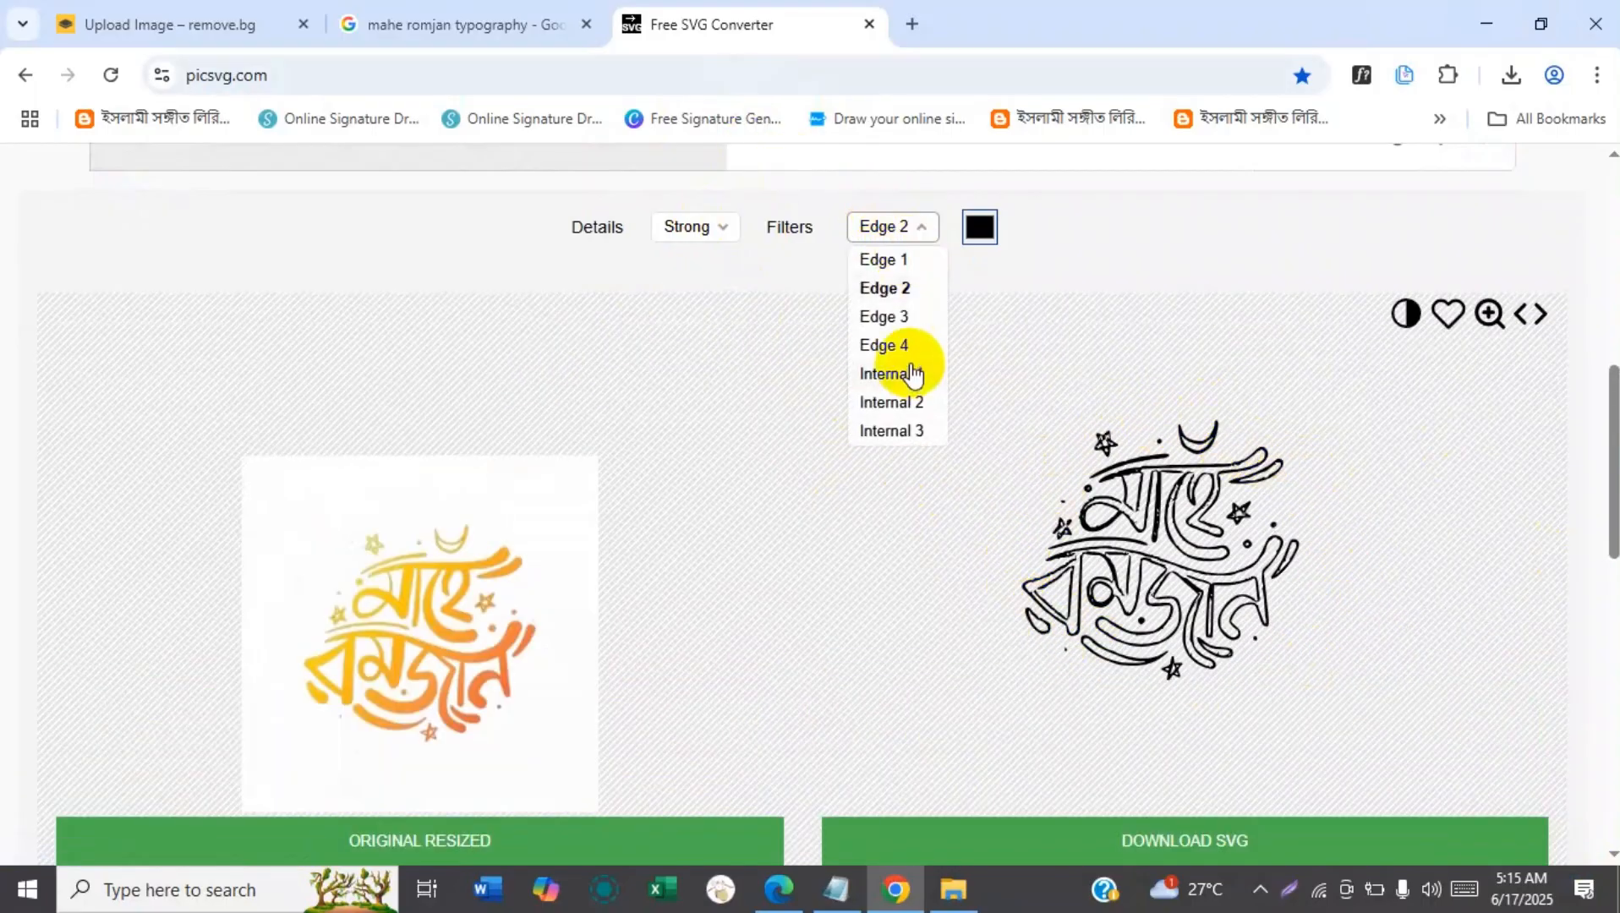
pyautogui.click(885, 317)
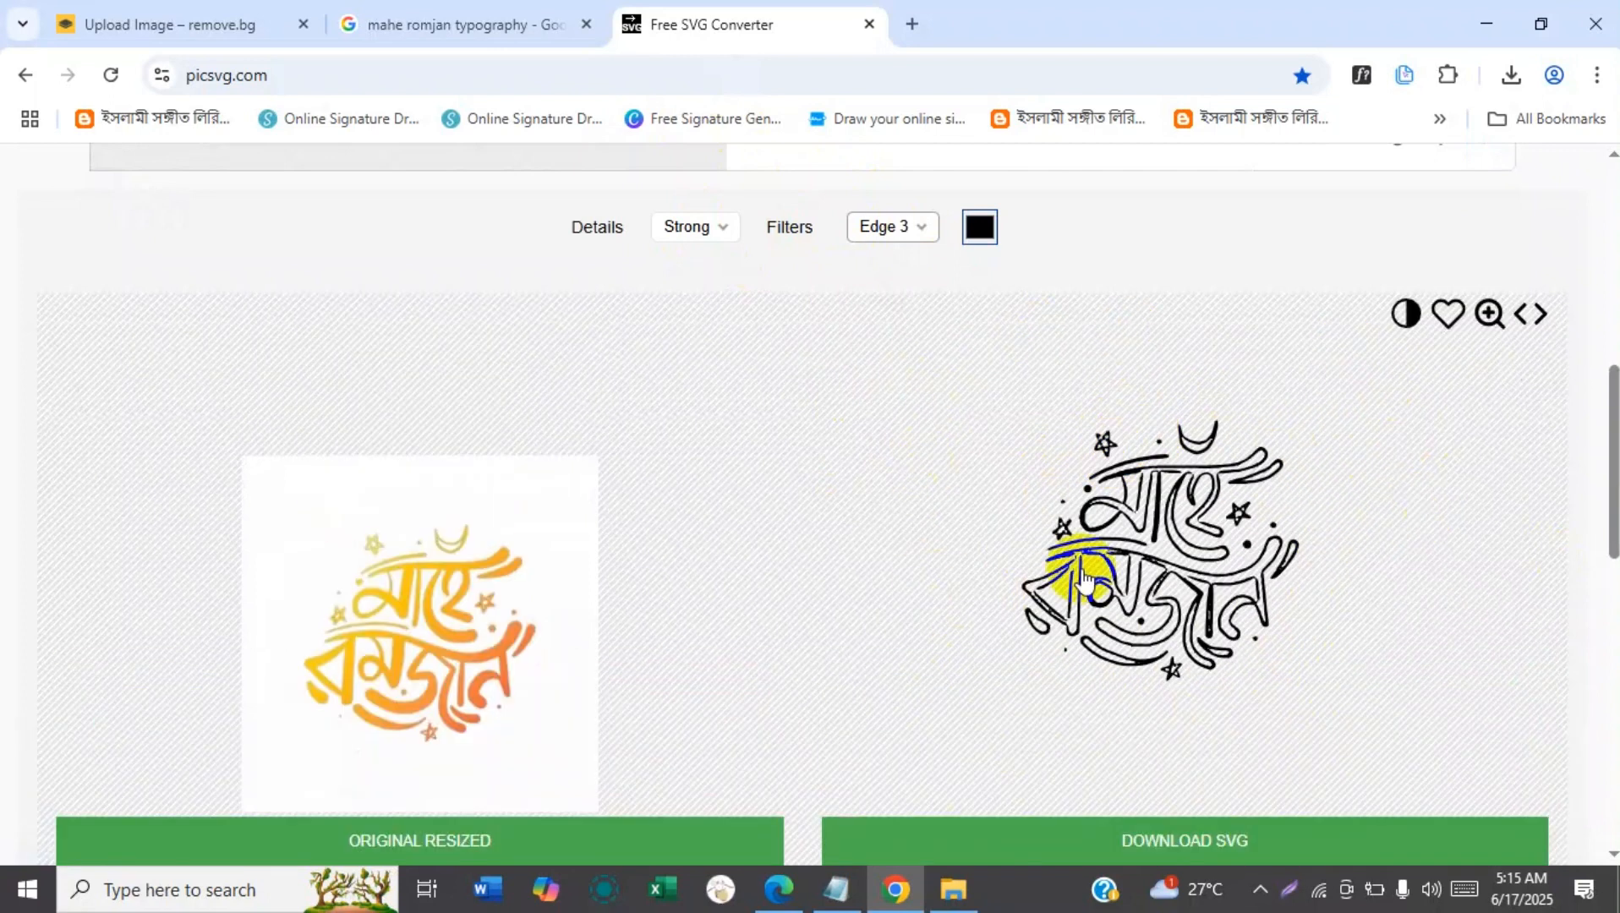
# Apply the Edge 4 filter to the typography and download the result as an SVG.
pyautogui.click(888, 232)
pyautogui.click(883, 343)
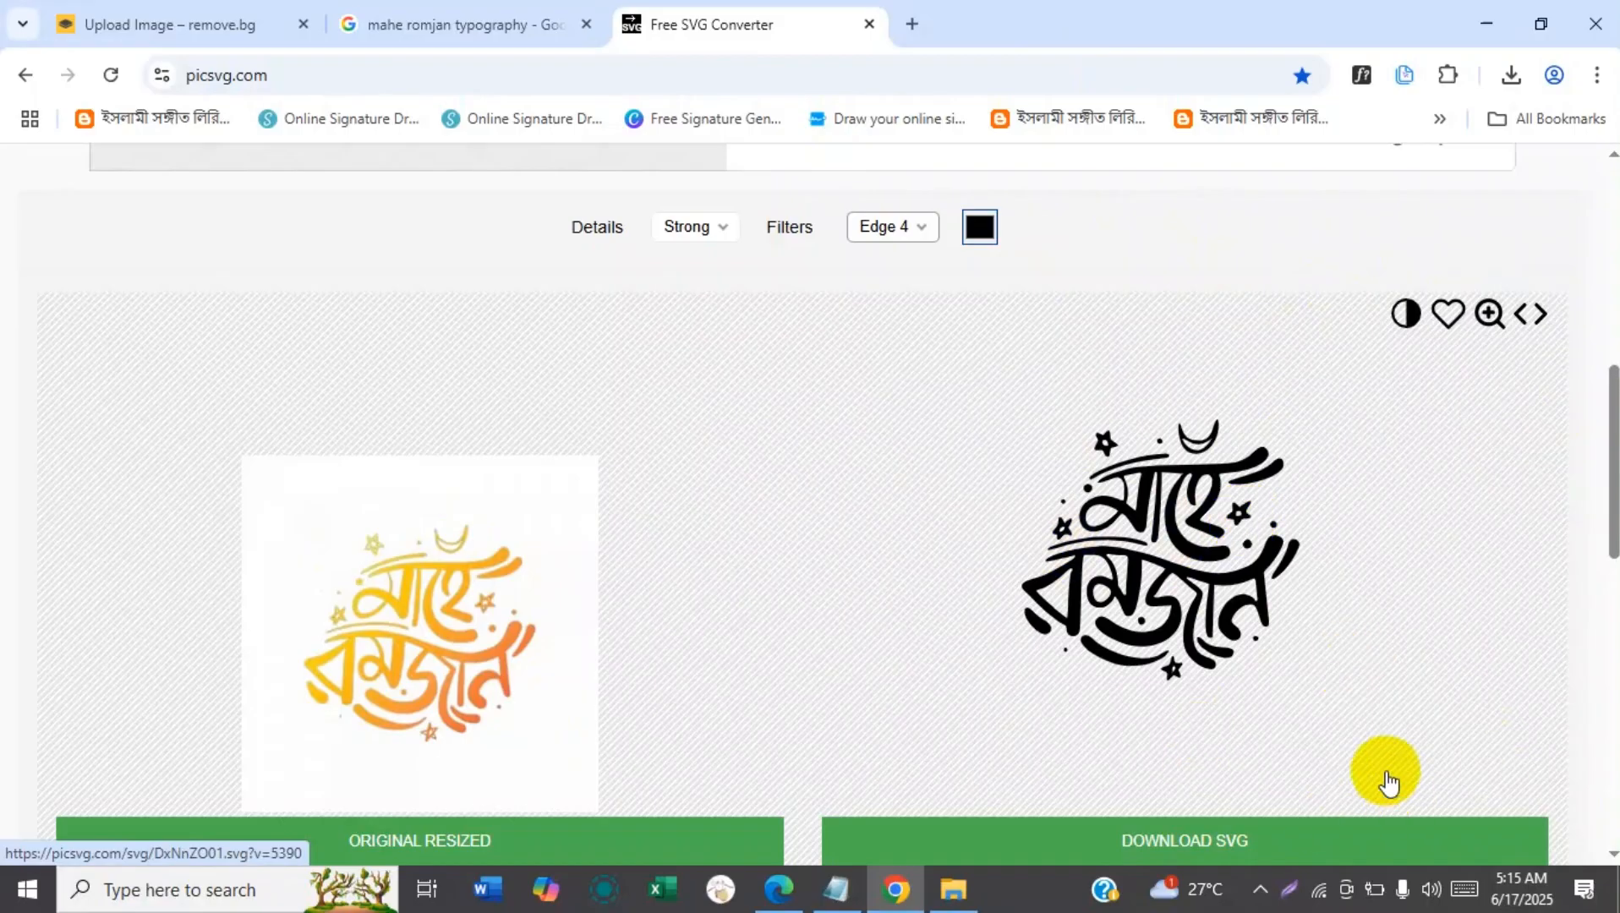
pyautogui.moveTo(1605, 517); pyautogui.dragTo(1604, 541)
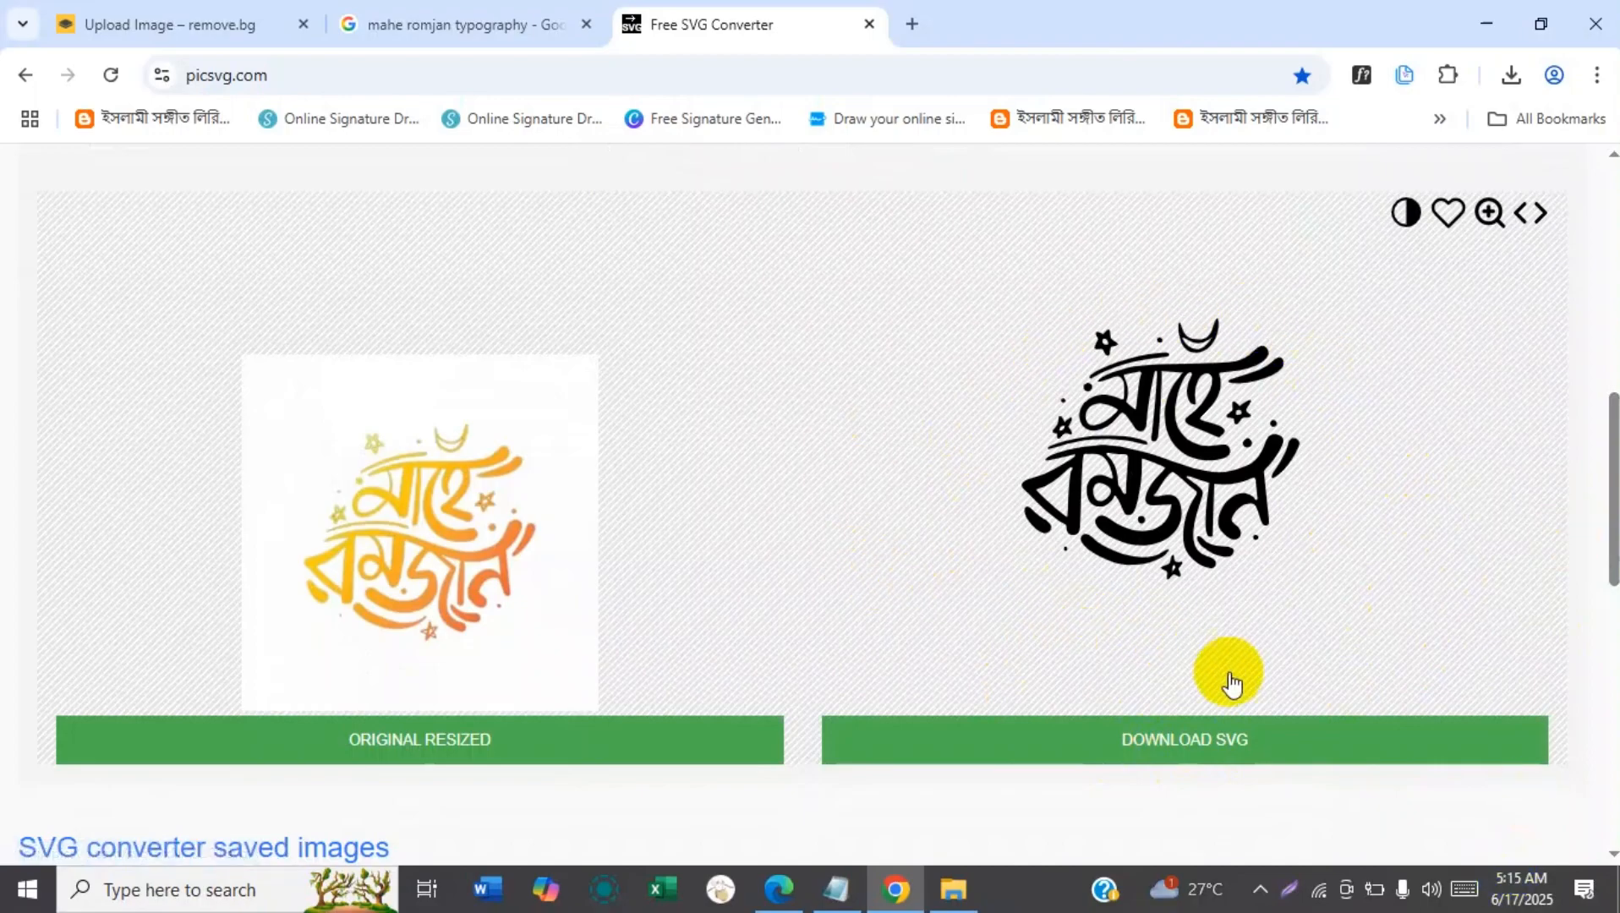
pyautogui.click(1174, 751)
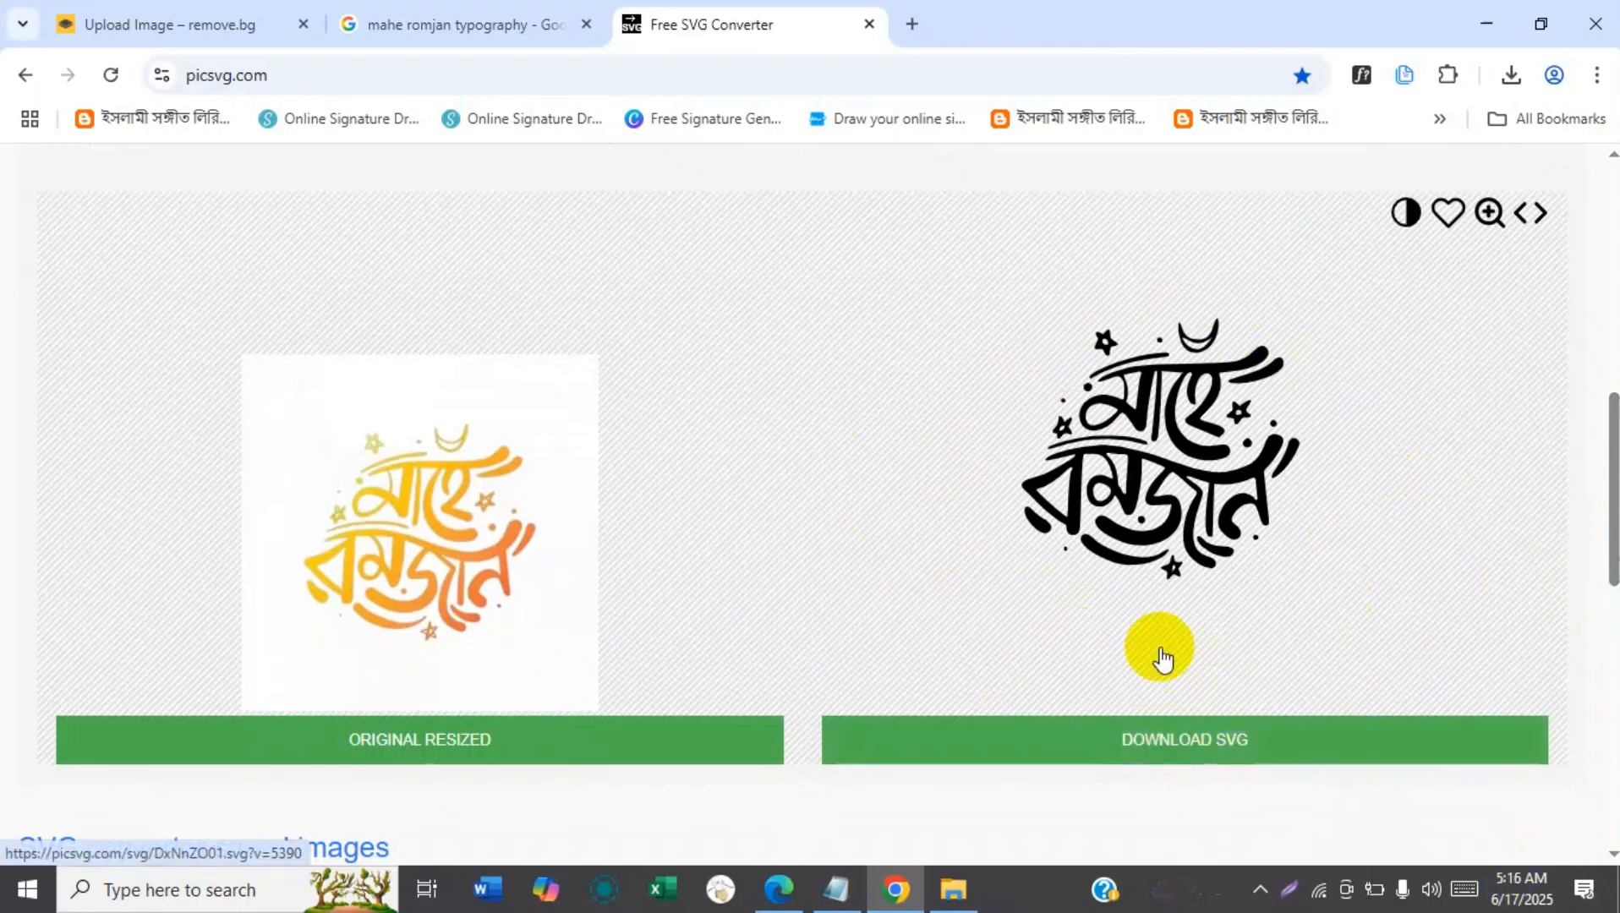
# Check the browser's recent downloads for the downloaded SVG file.
pyautogui.click(1511, 77)
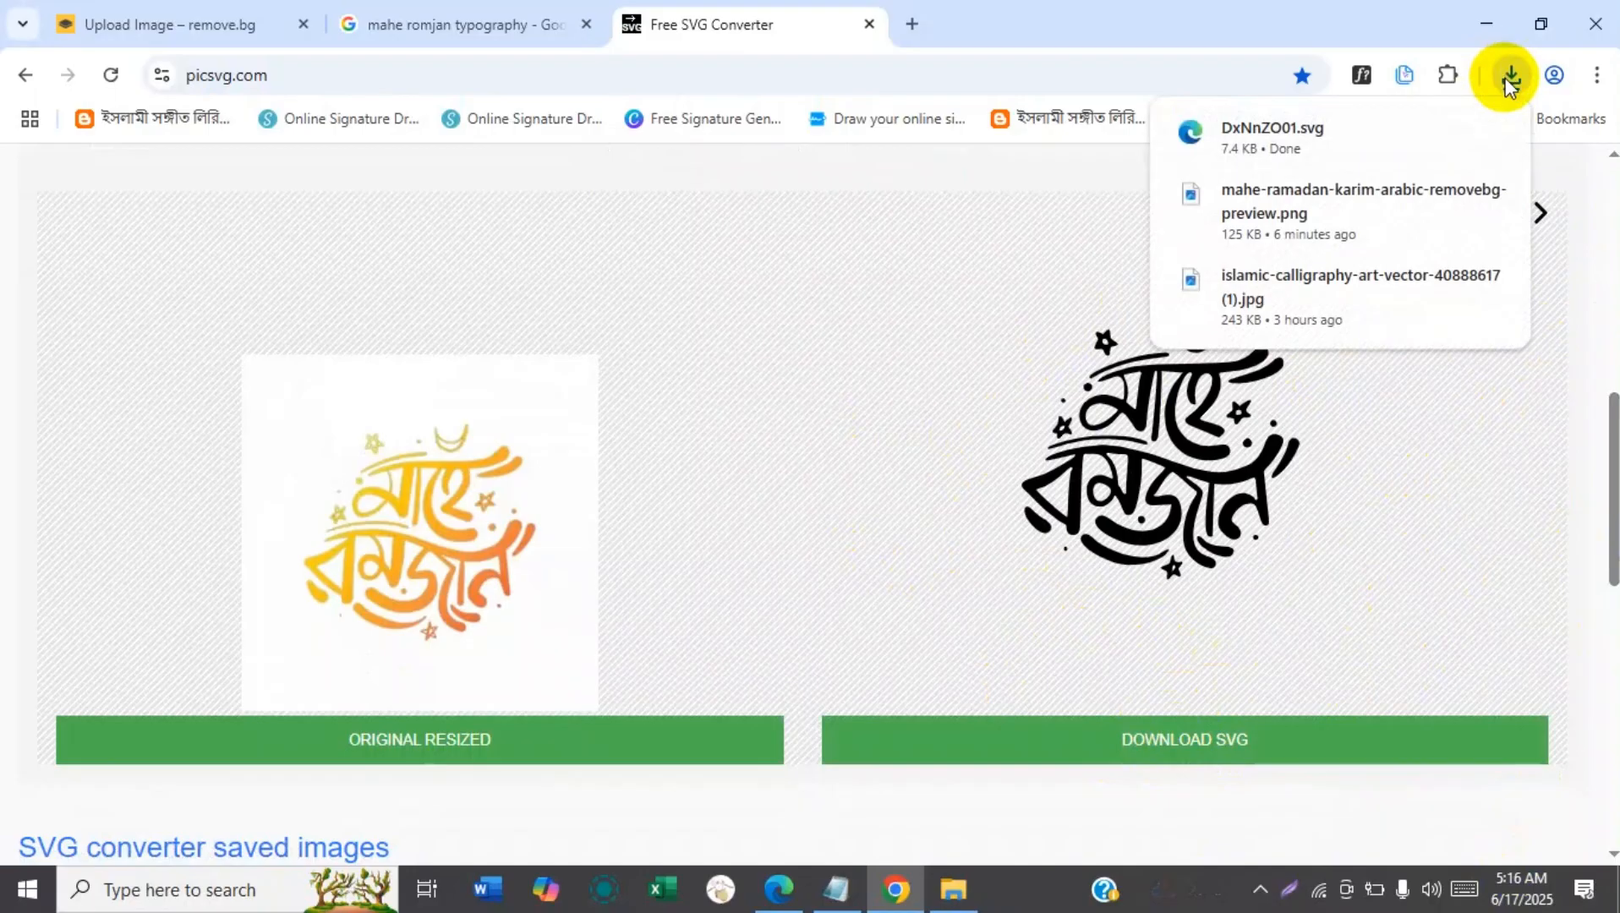
pyautogui.click(909, 400)
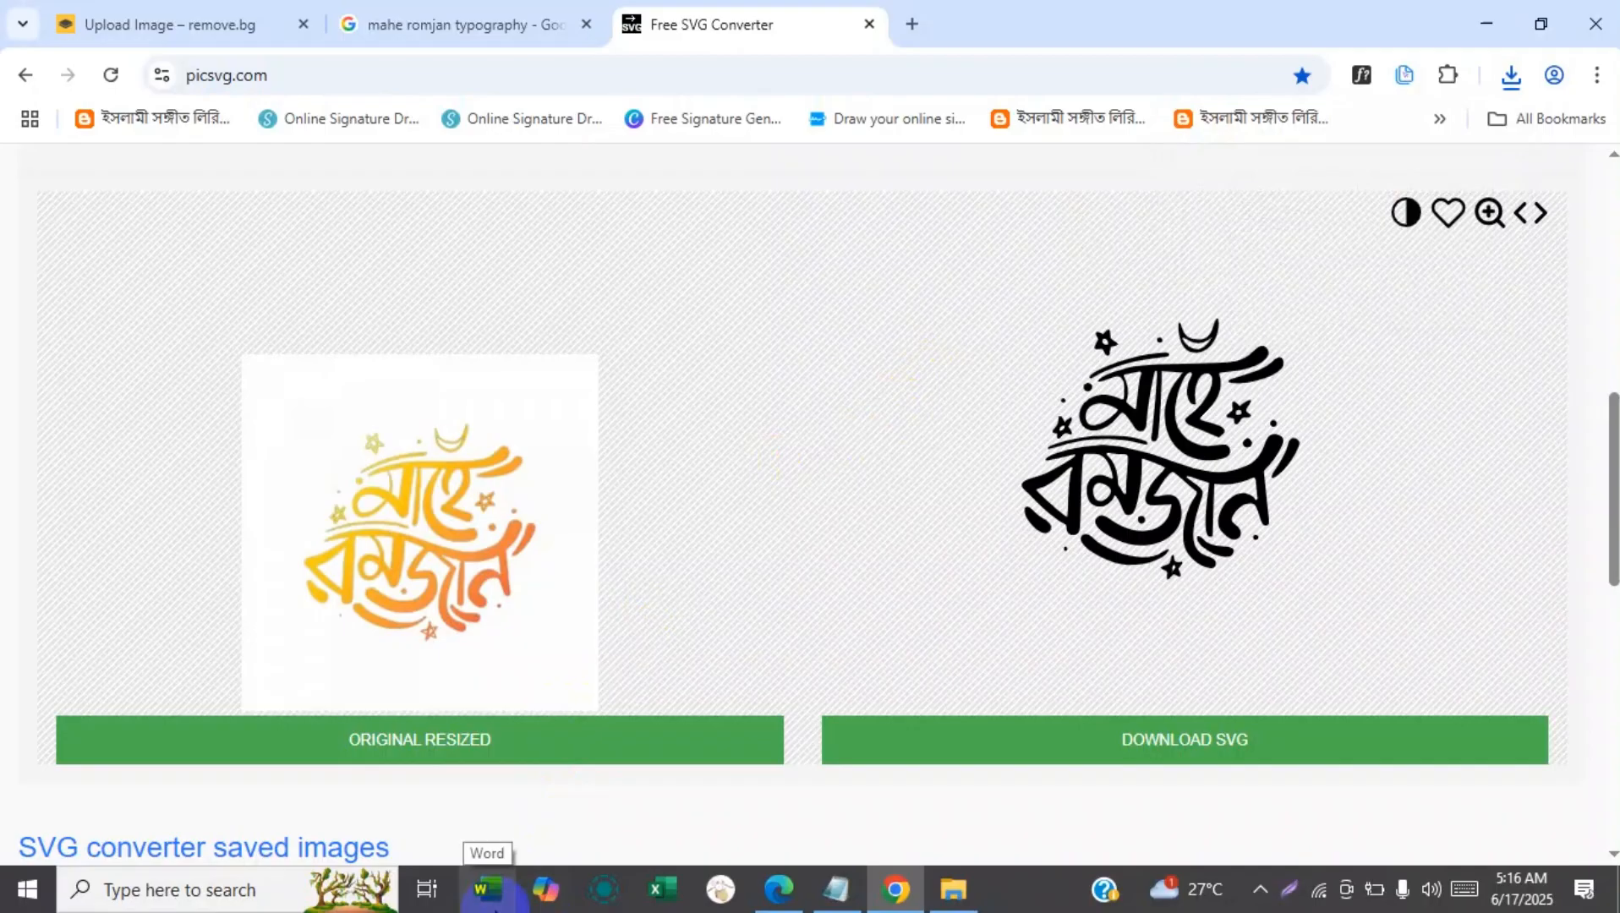
# Switch to Word and create a new blank document.
pyautogui.click(495, 907)
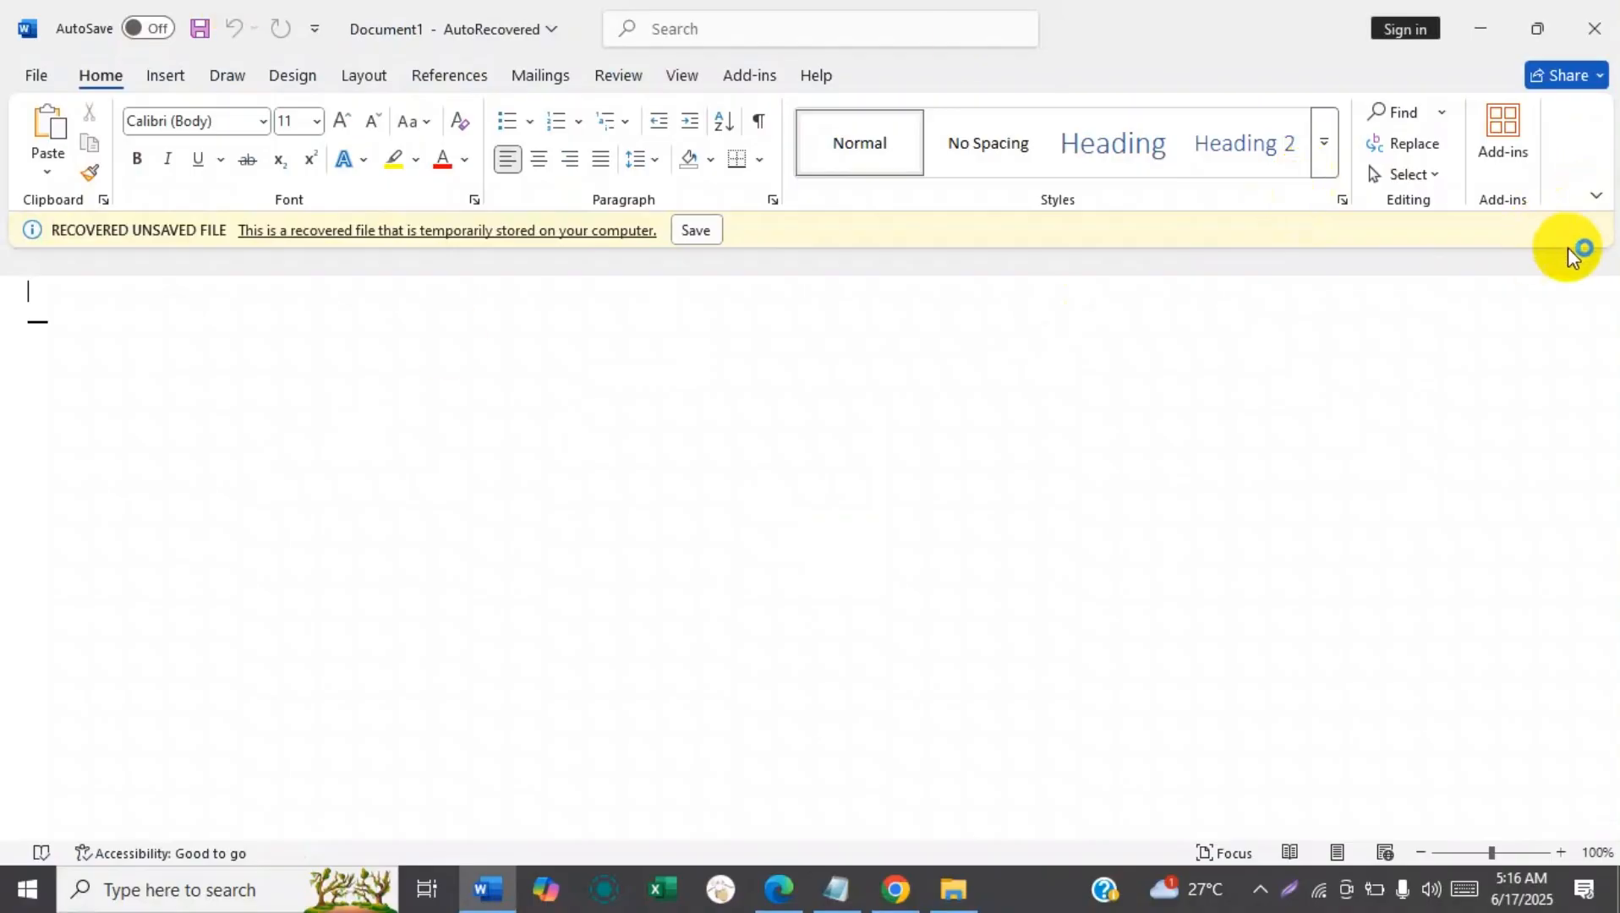
pyautogui.click(1286, 130)
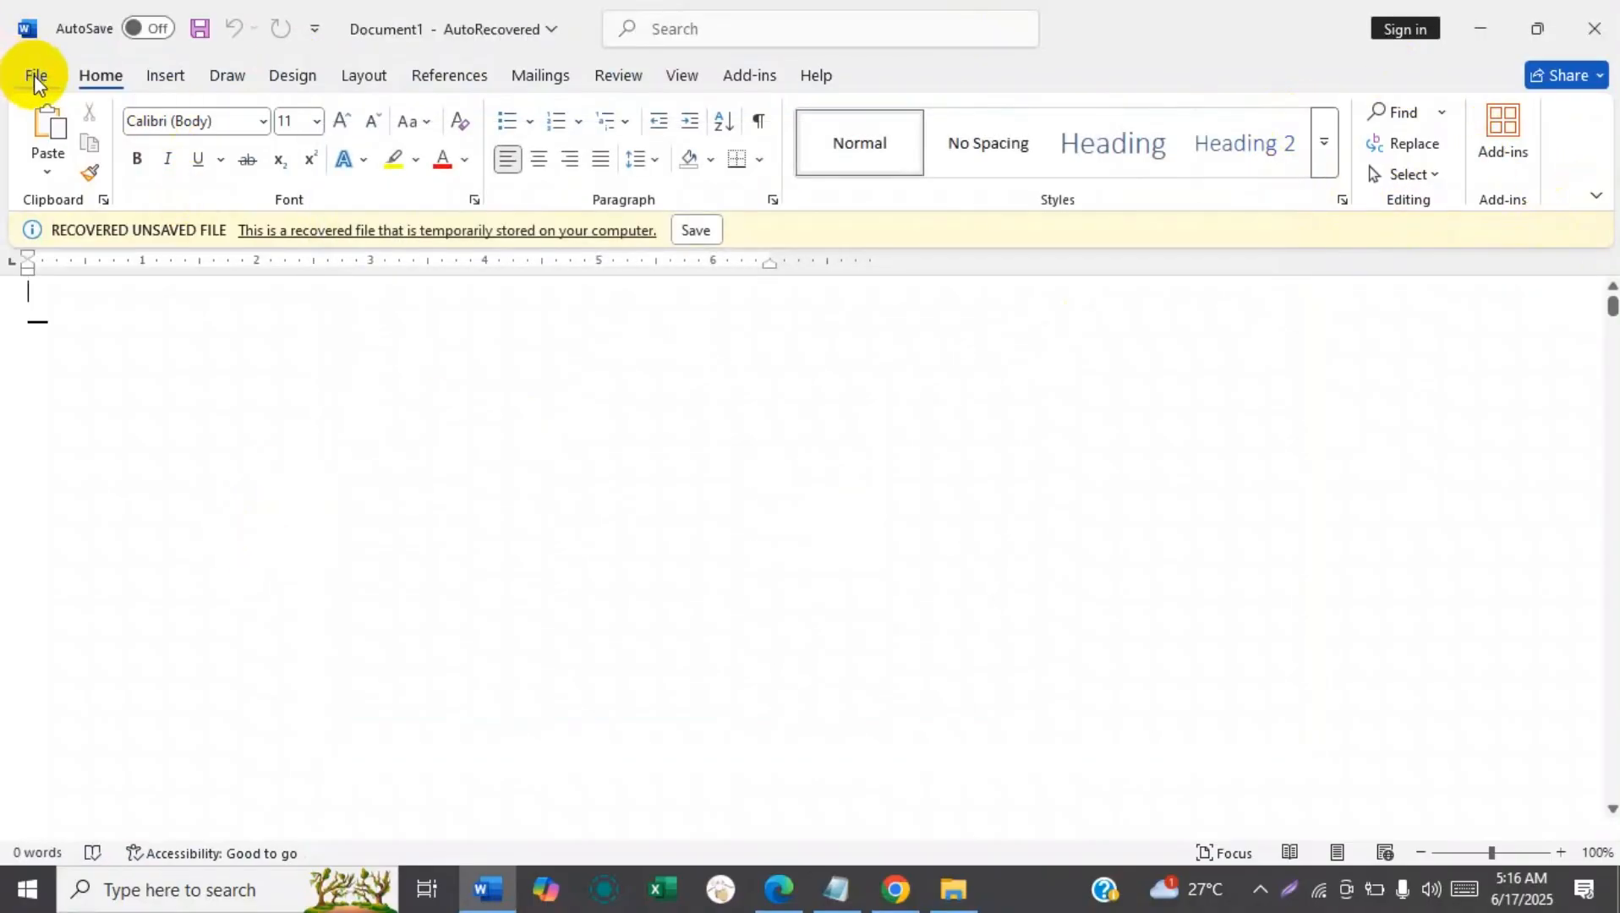
pyautogui.click(34, 75)
pyautogui.click(324, 272)
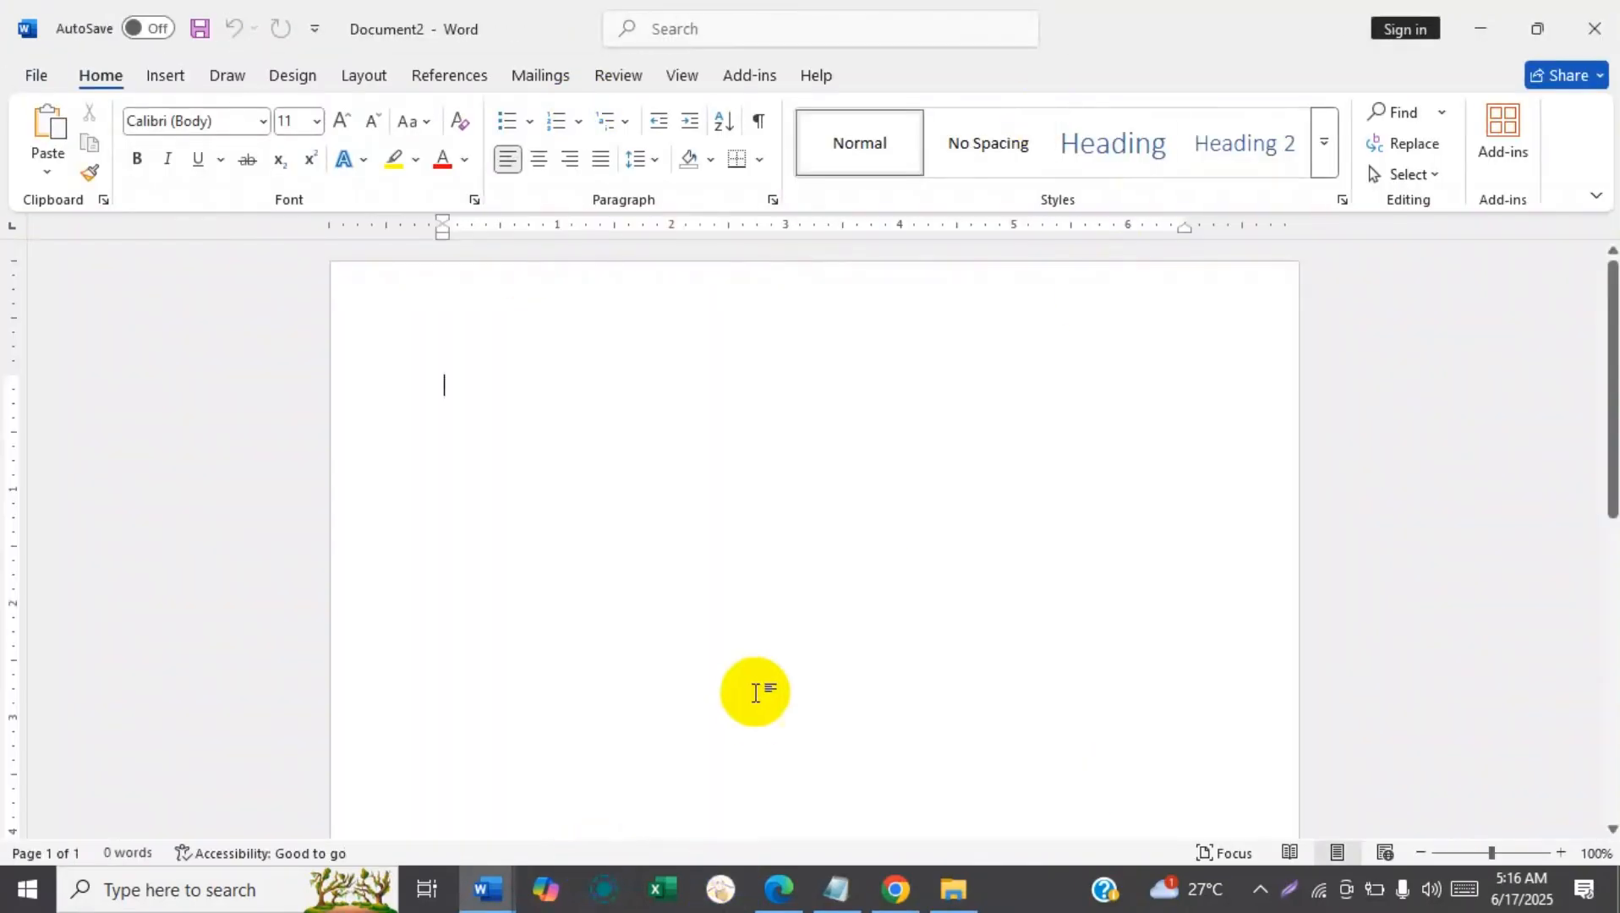
# Locate the downloaded DxNnZO01.svg in the Downloads folder, using the browser's download history to show it there.
pyautogui.click(972, 888)
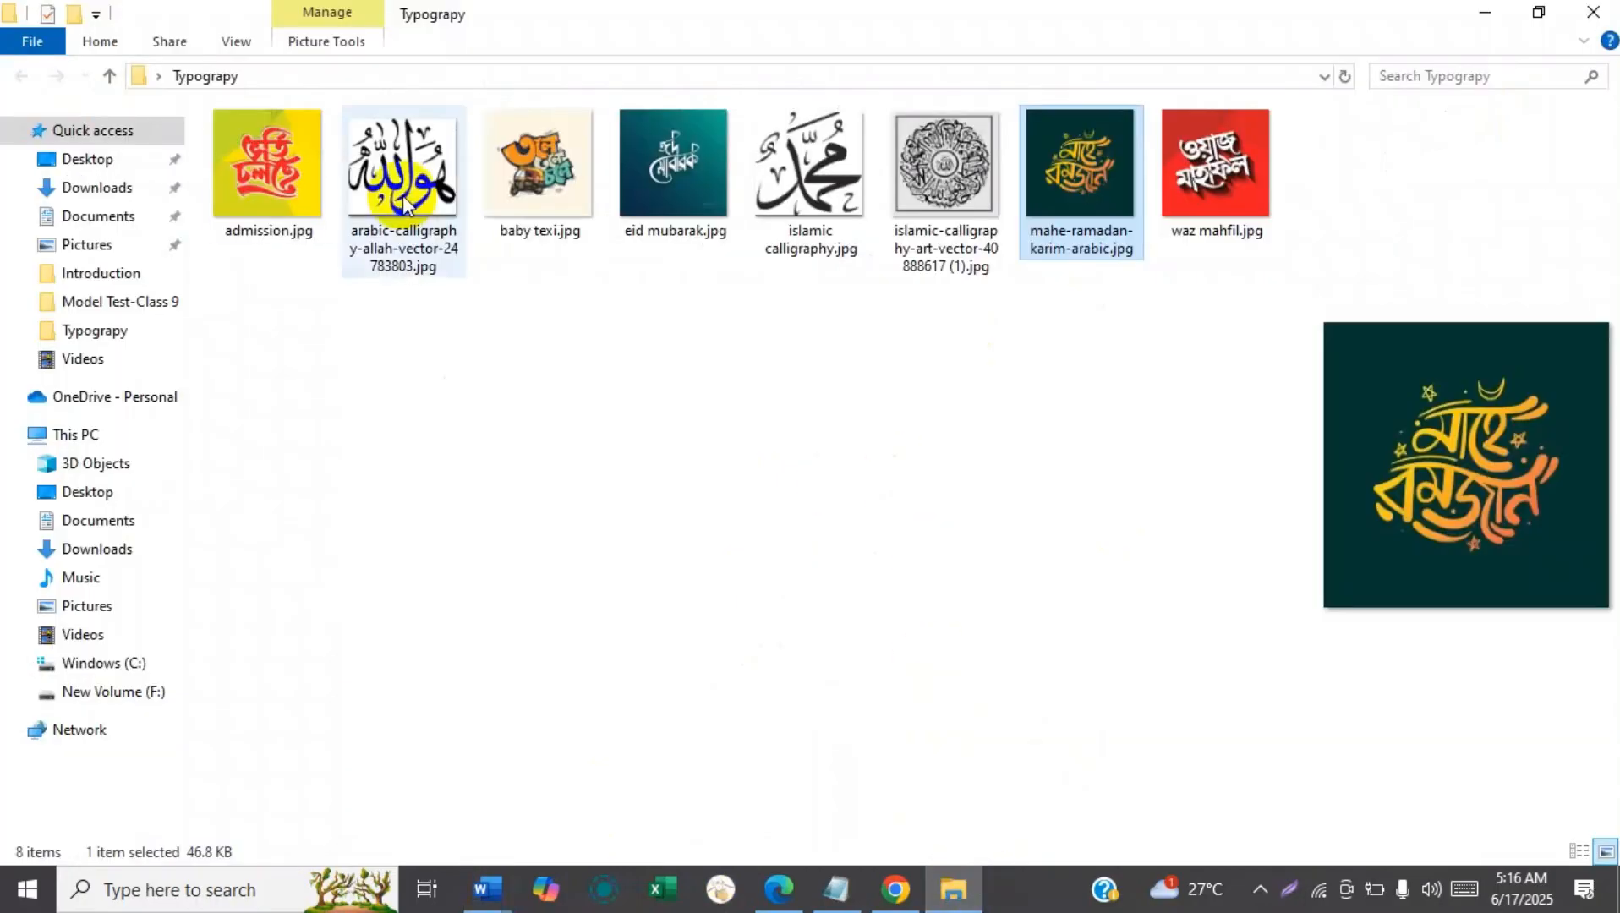
pyautogui.click(97, 188)
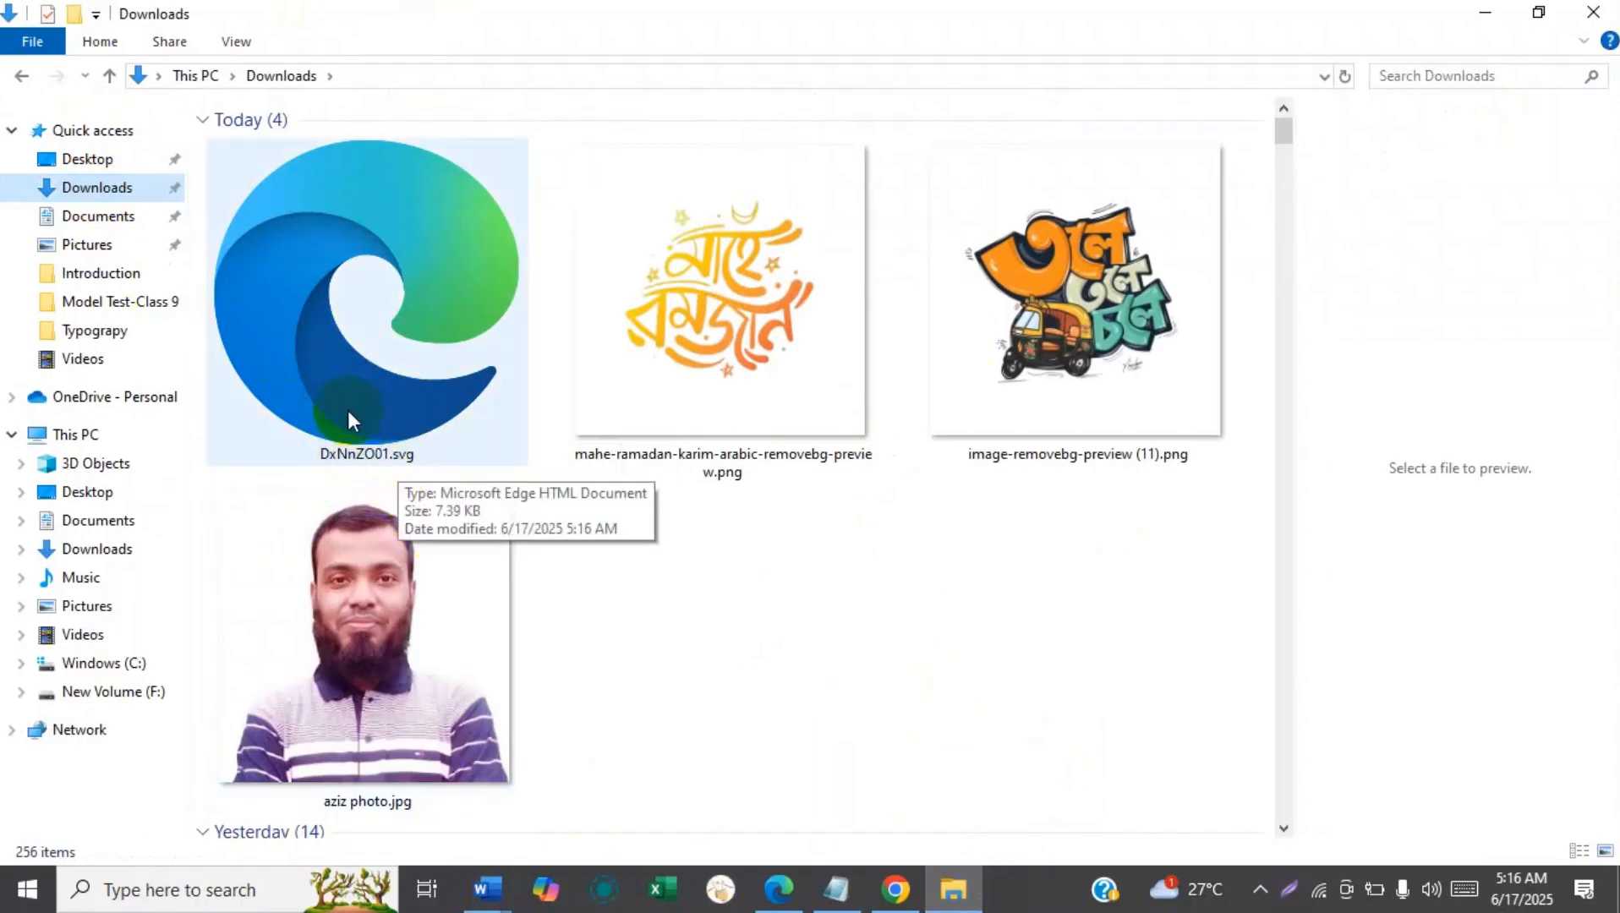
pyautogui.click(895, 890)
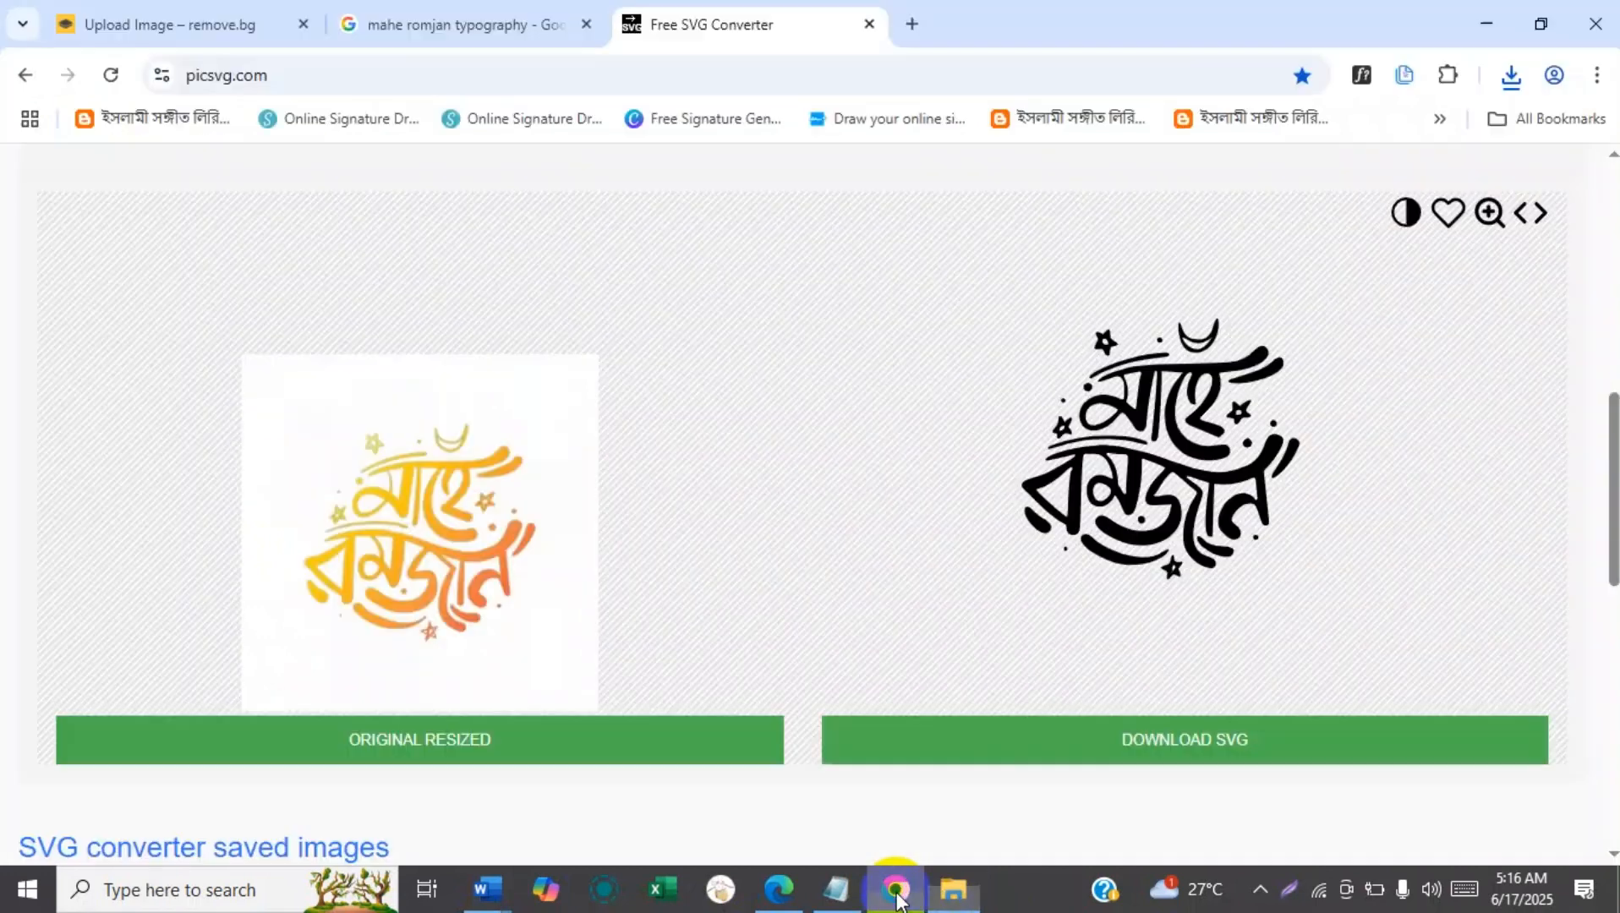
pyautogui.click(1510, 76)
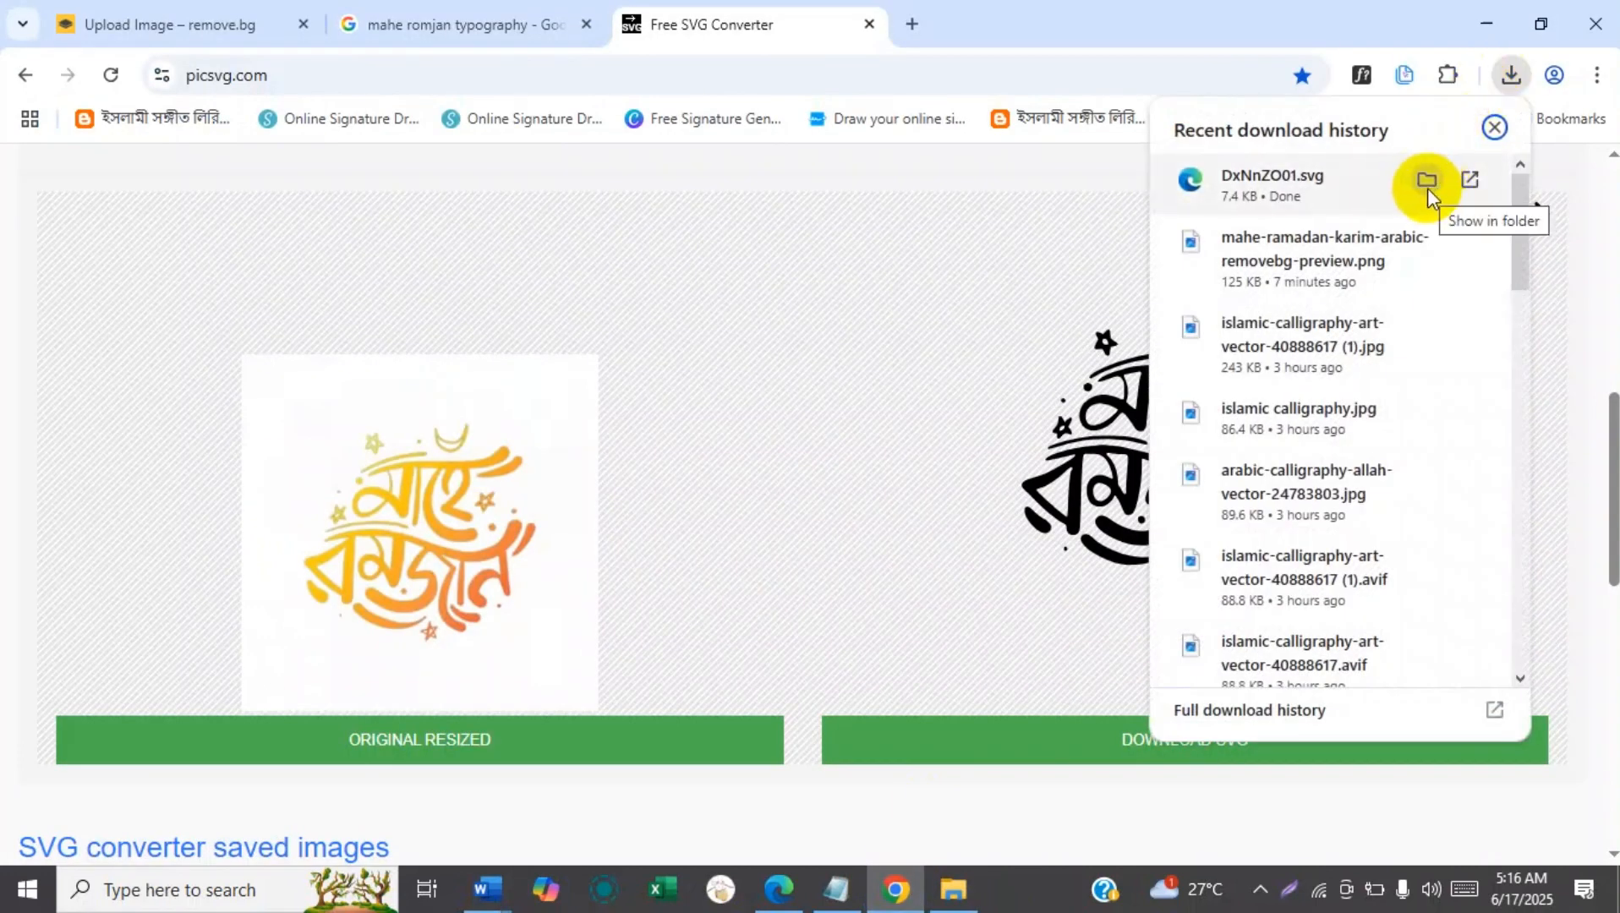
pyautogui.click(1427, 183)
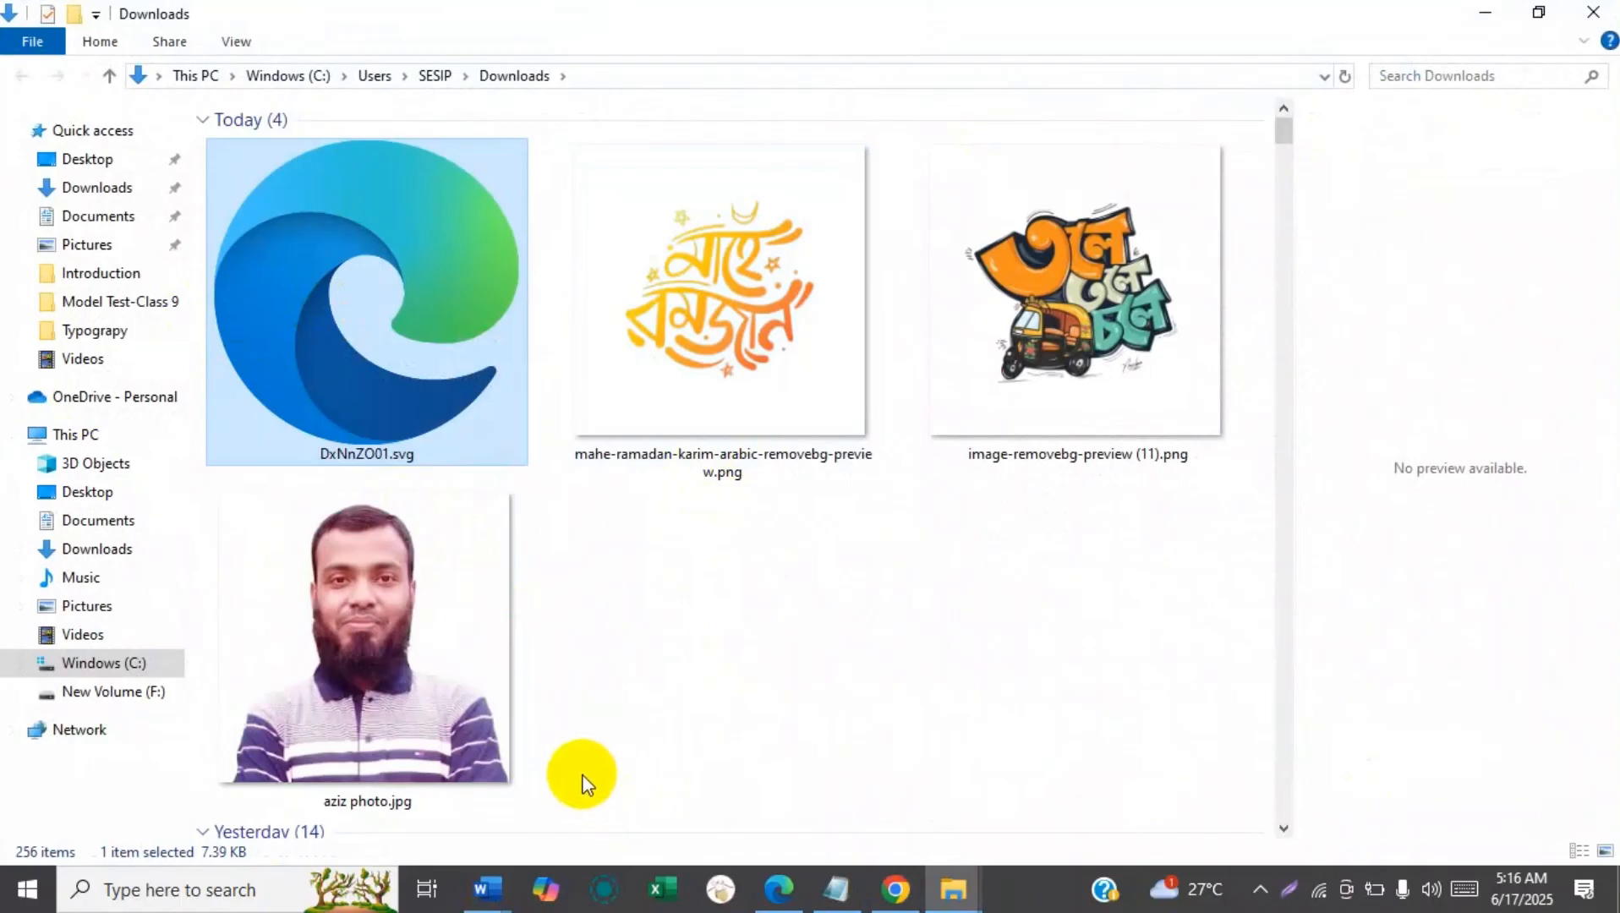
# Insert the picture DxNnZO01.svg from the Downloads folder into the blank Word document, and delete it again.
pyautogui.click(488, 890)
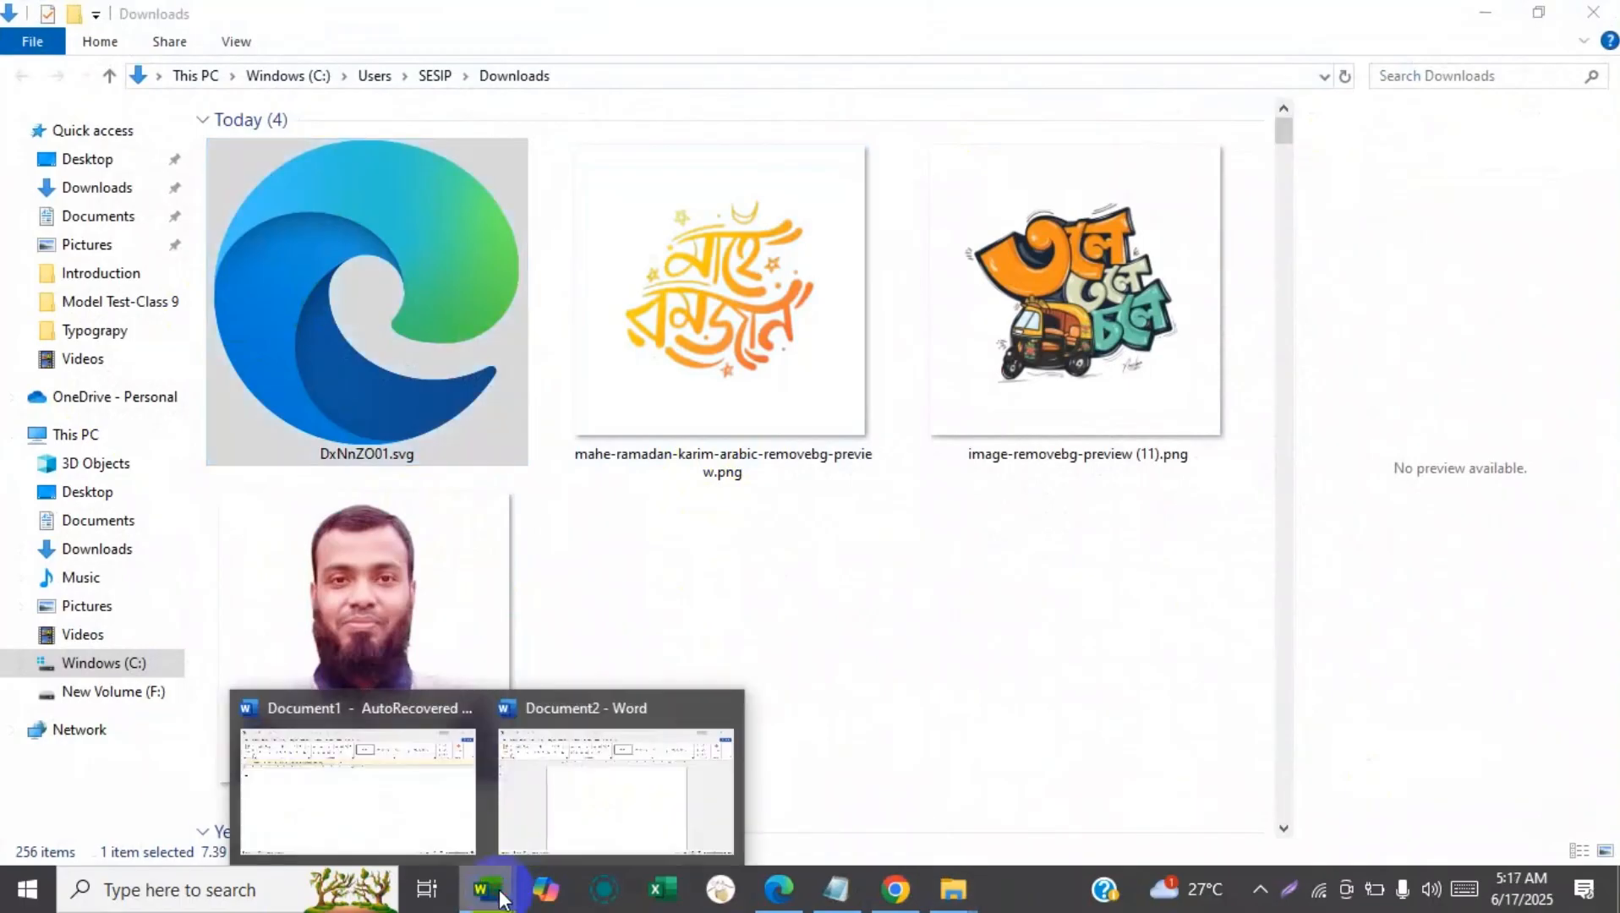
pyautogui.click(575, 781)
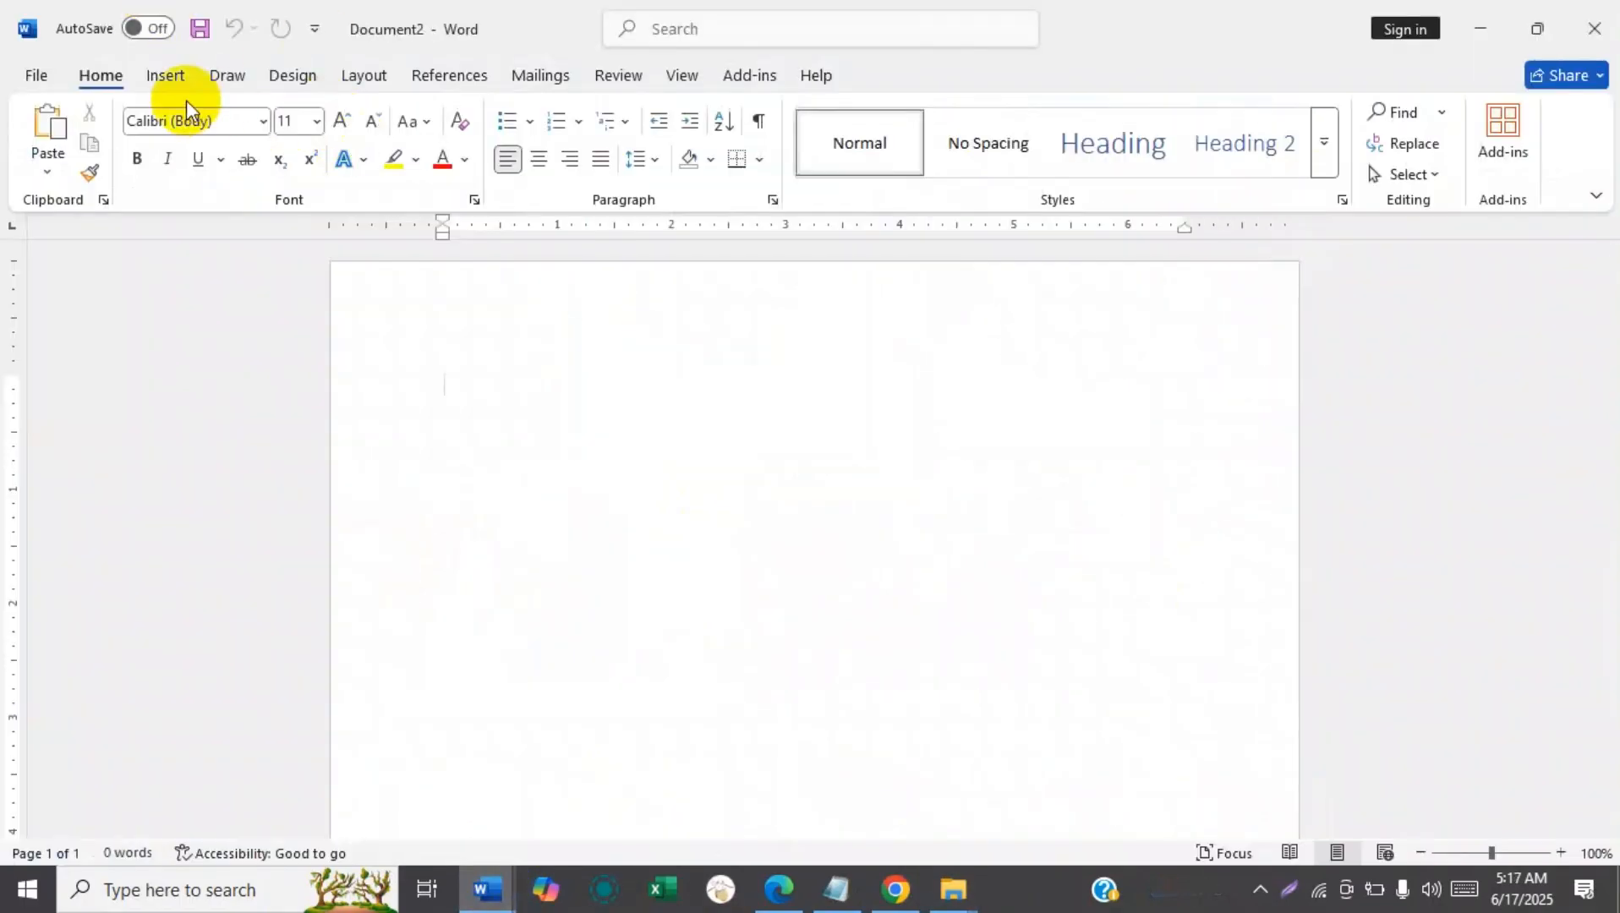
pyautogui.click(166, 77)
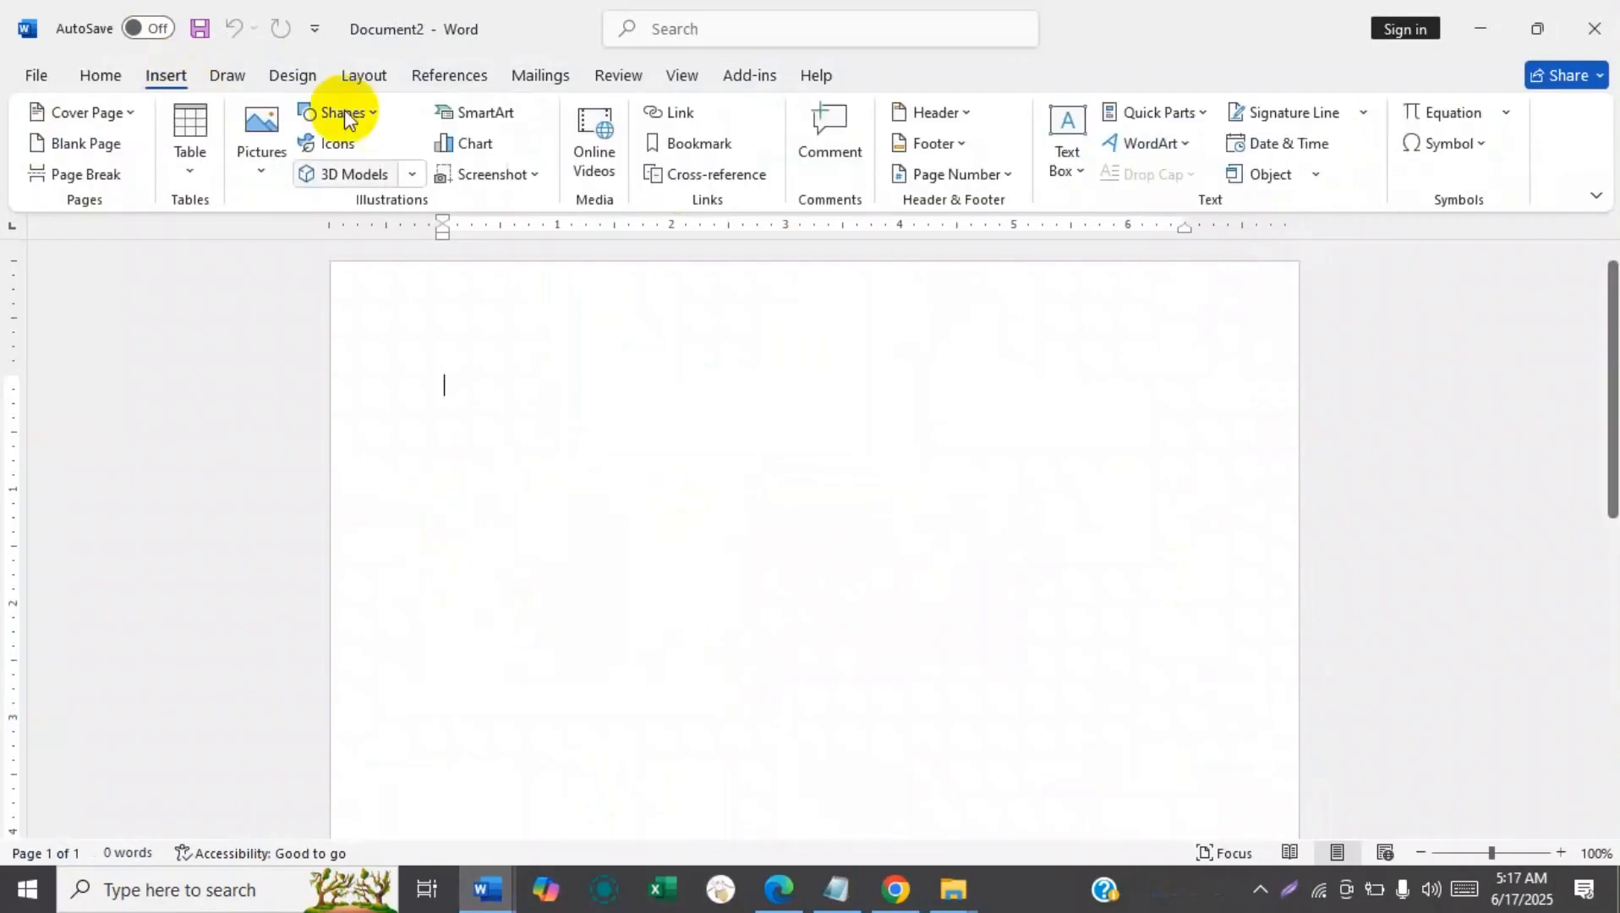
pyautogui.click(255, 126)
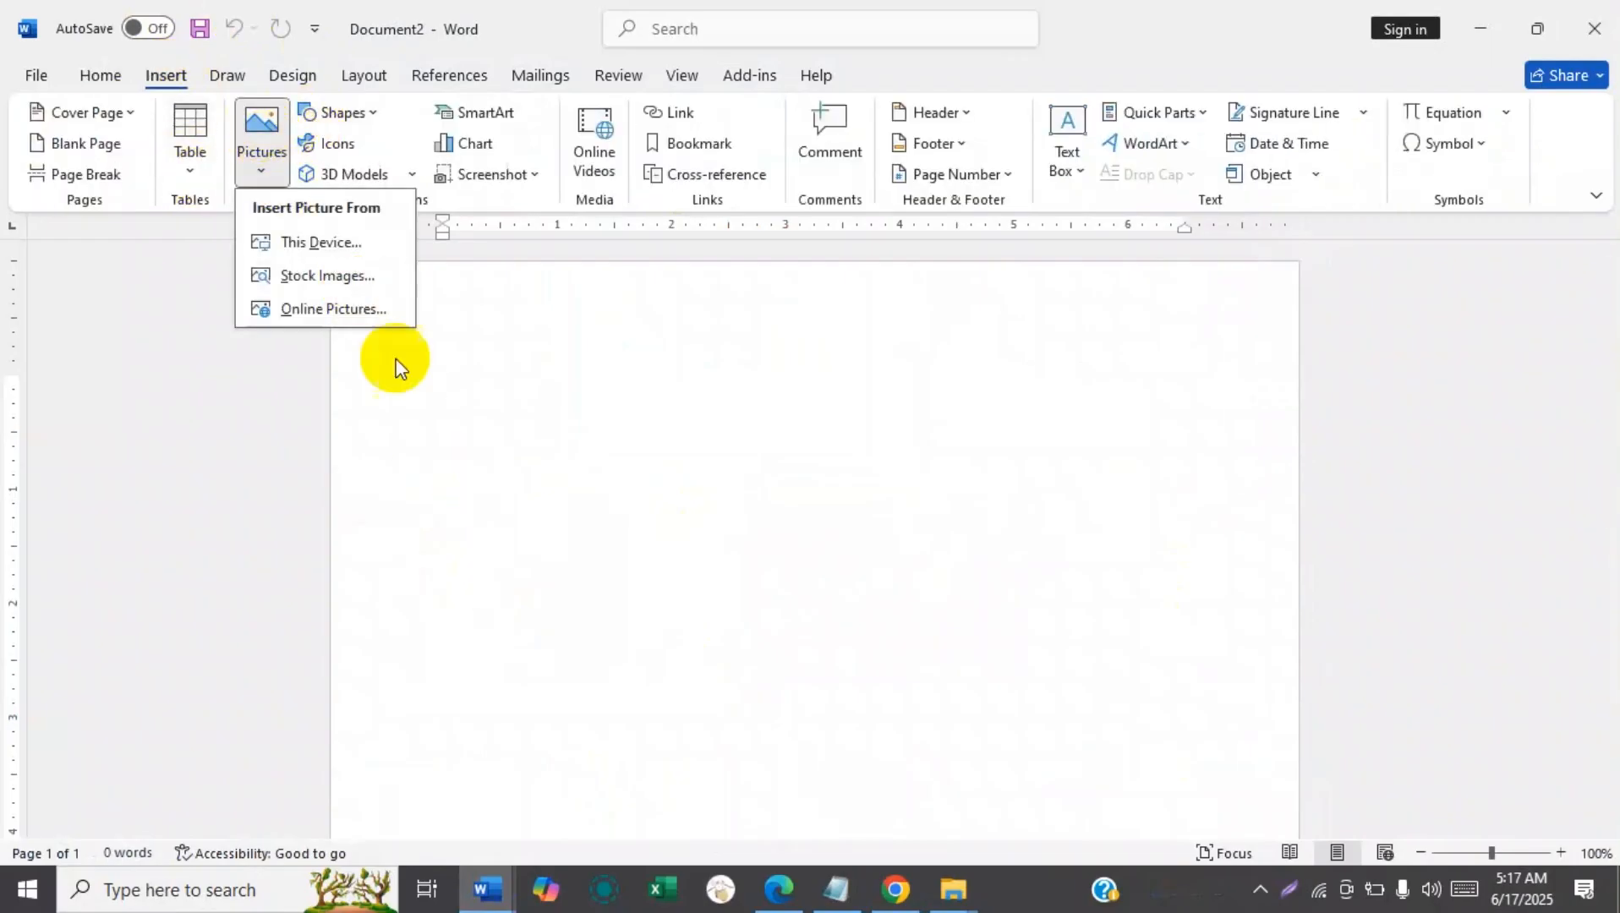
pyautogui.click(349, 237)
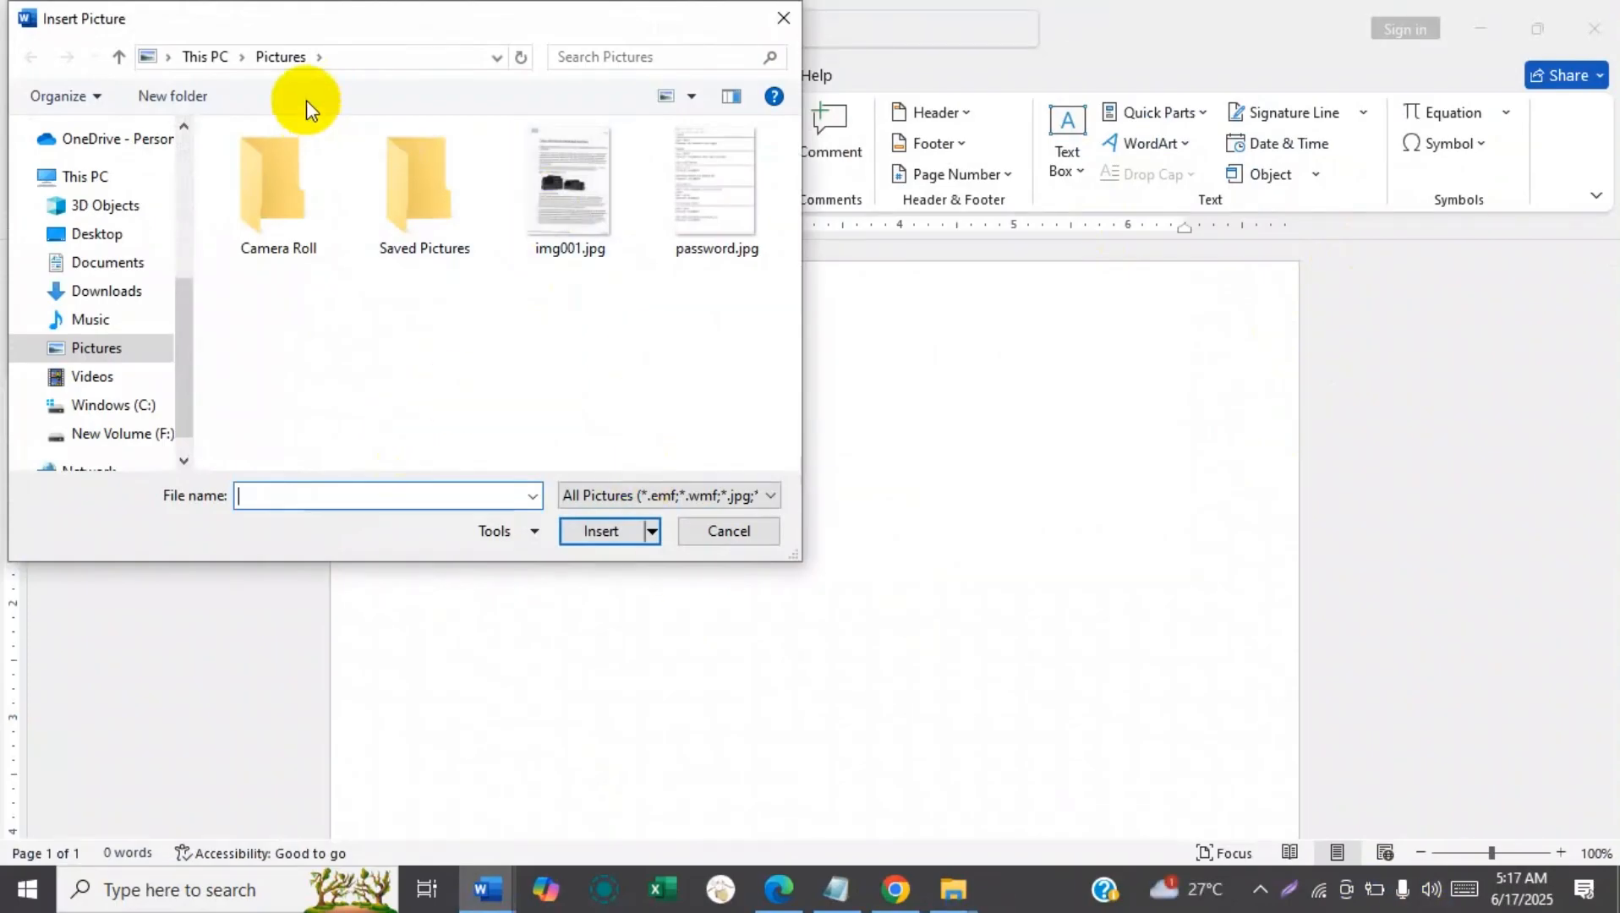
pyautogui.click(118, 290)
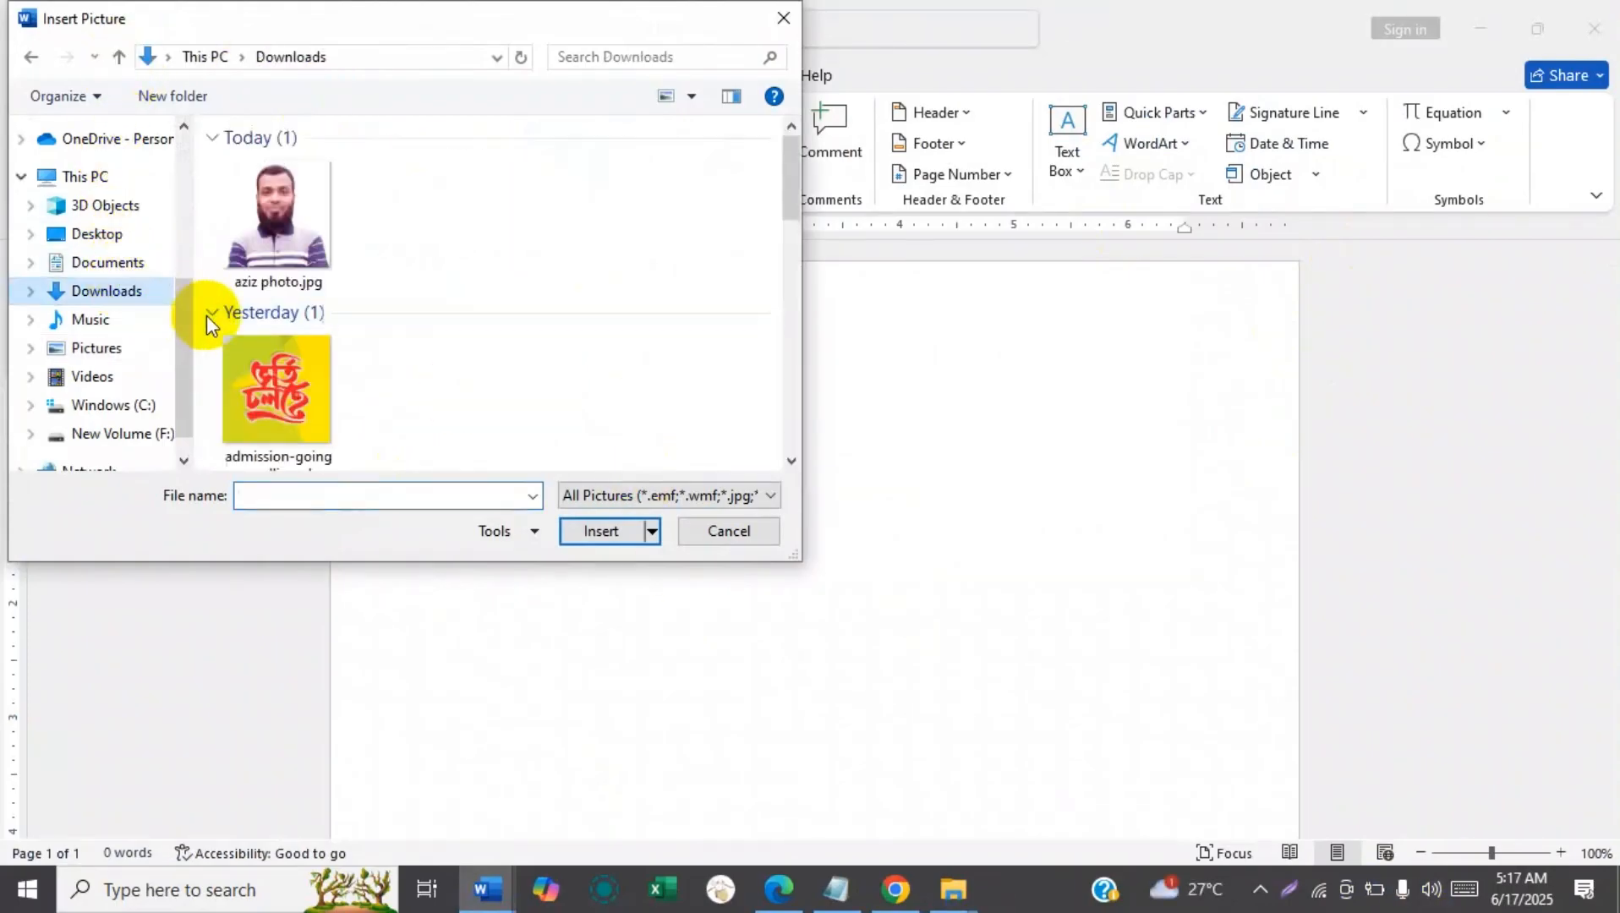
pyautogui.click(277, 234)
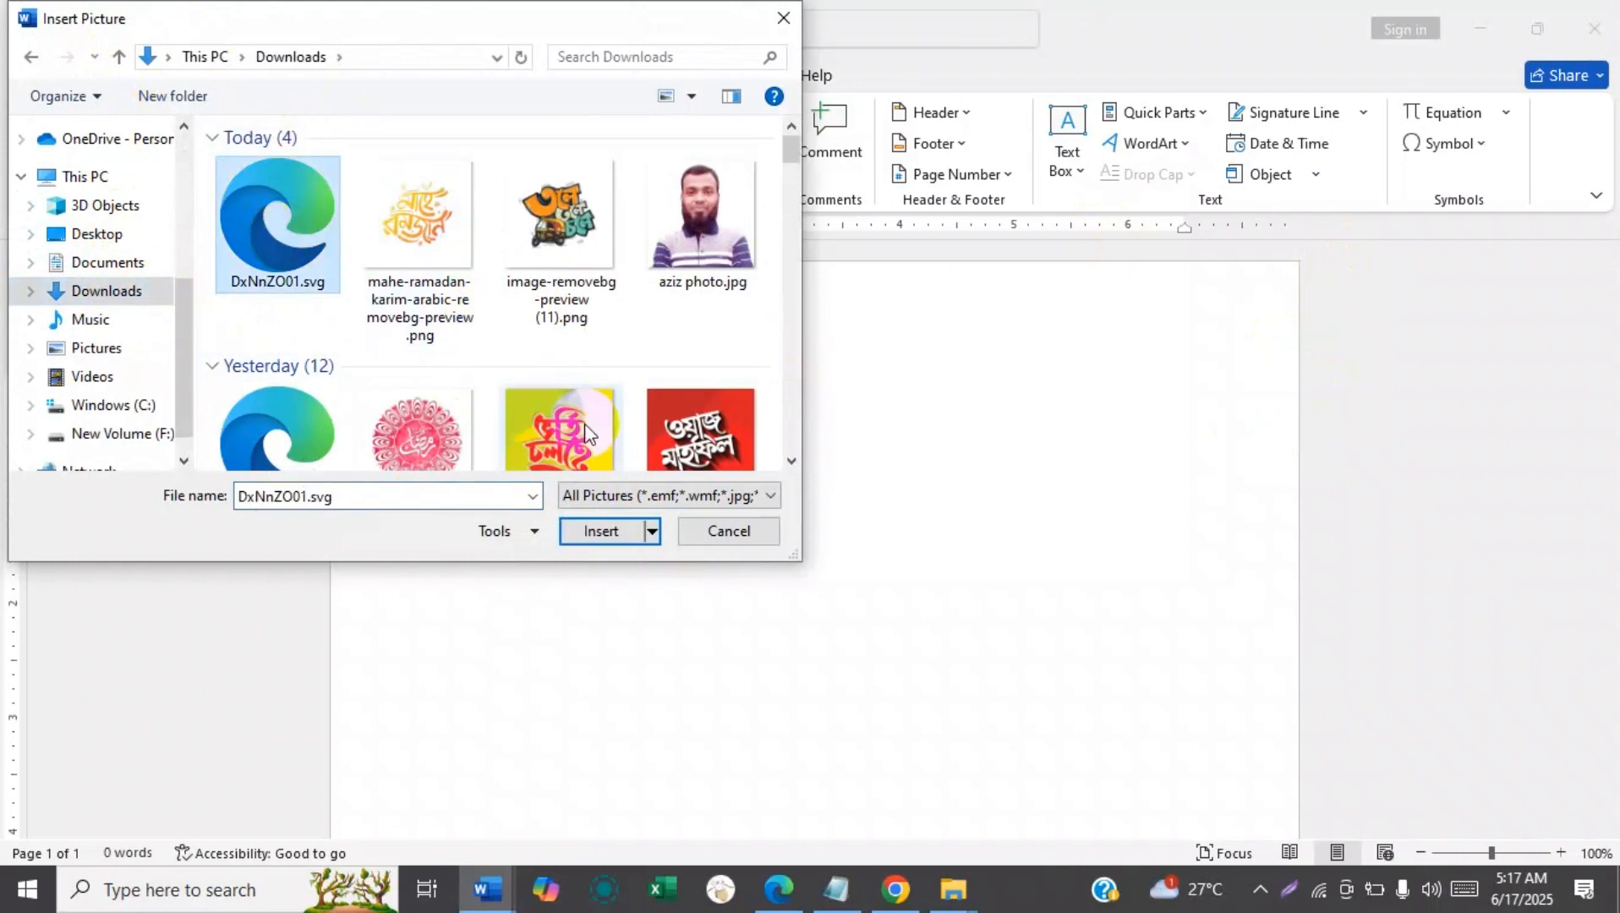
pyautogui.click(597, 526)
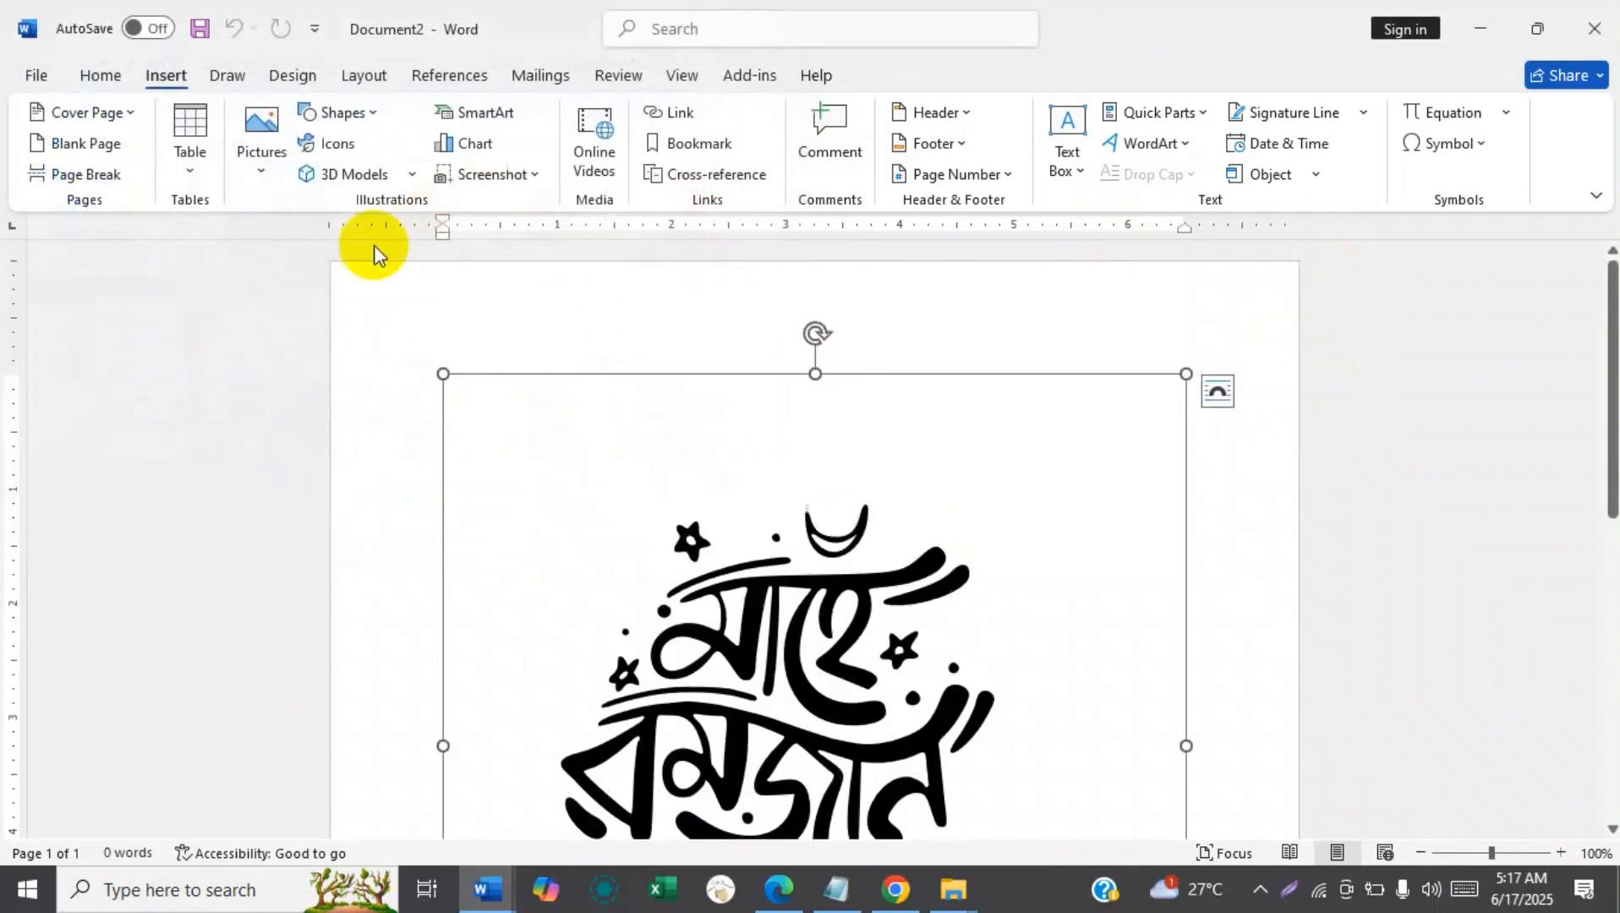
pyautogui.moveTo(1608, 289); pyautogui.dragTo(1615, 329)
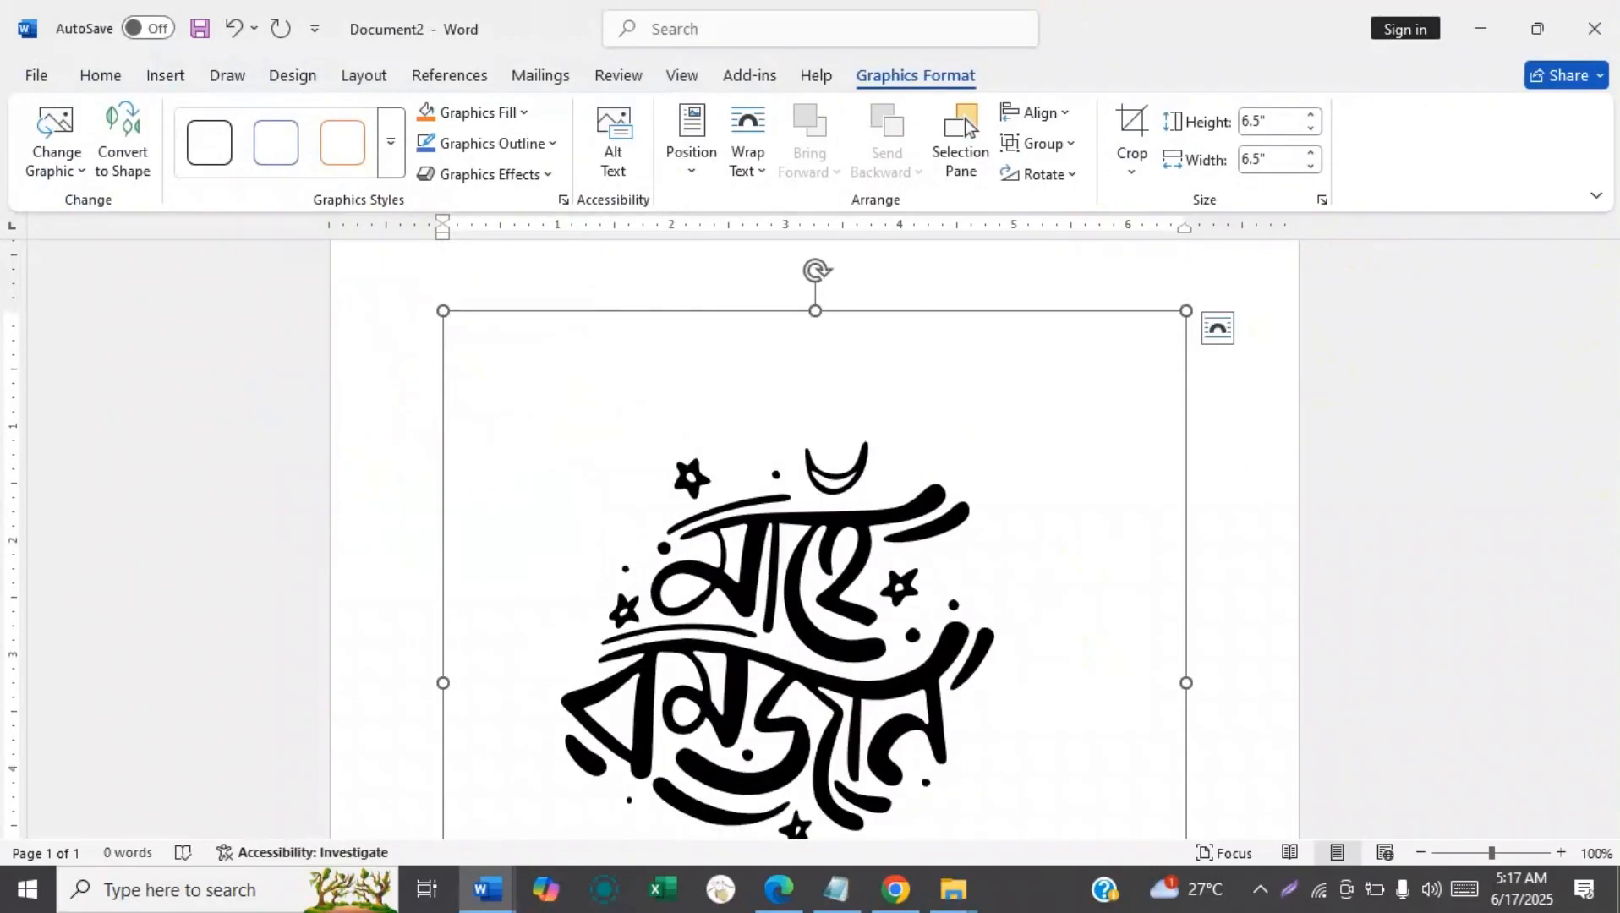
pyautogui.press('Delete')
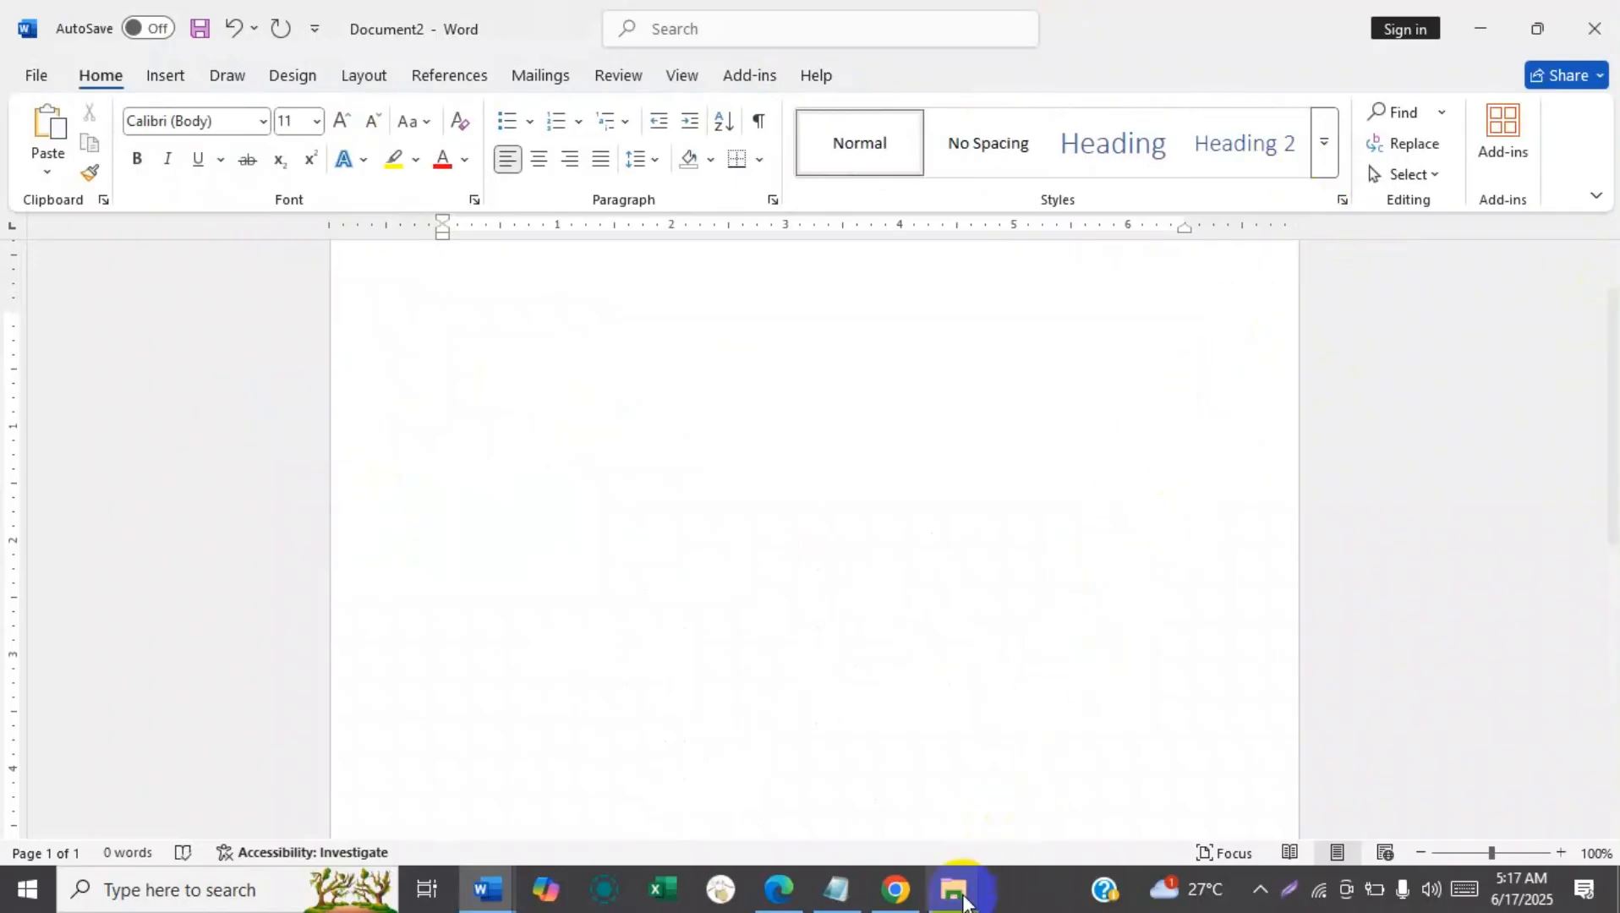
# Copy DxNnZO01.svg from the Downloads folder in File Explorer and paste it into the blank Word document.
pyautogui.moveTo(953, 890)
pyautogui.click(1078, 805)
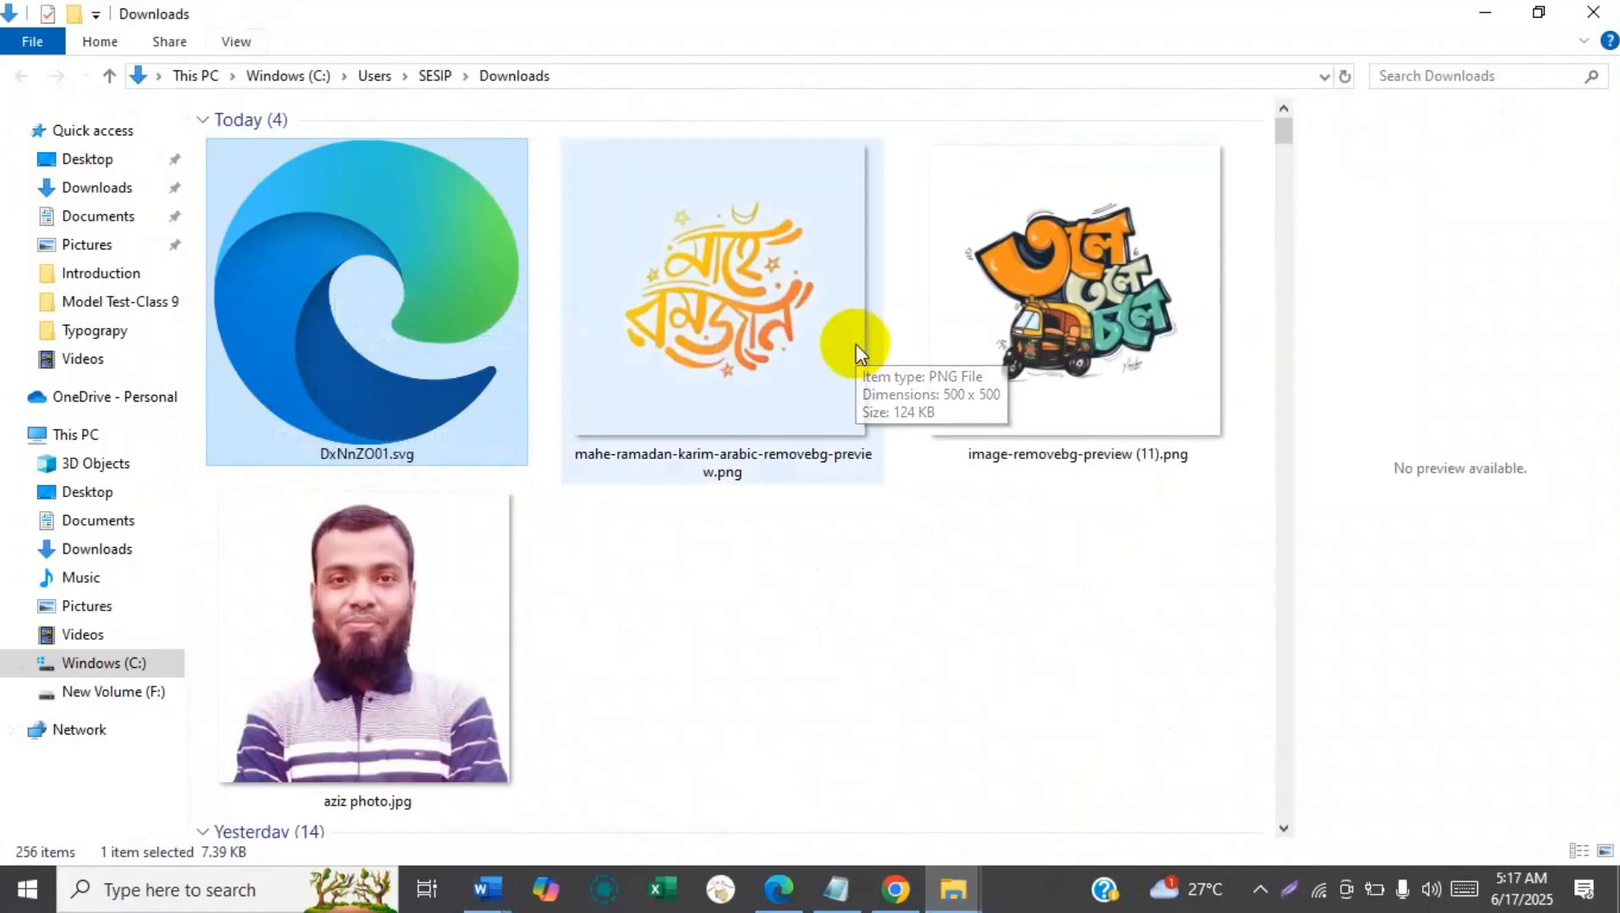
pyautogui.click(480, 891)
pyautogui.click(590, 822)
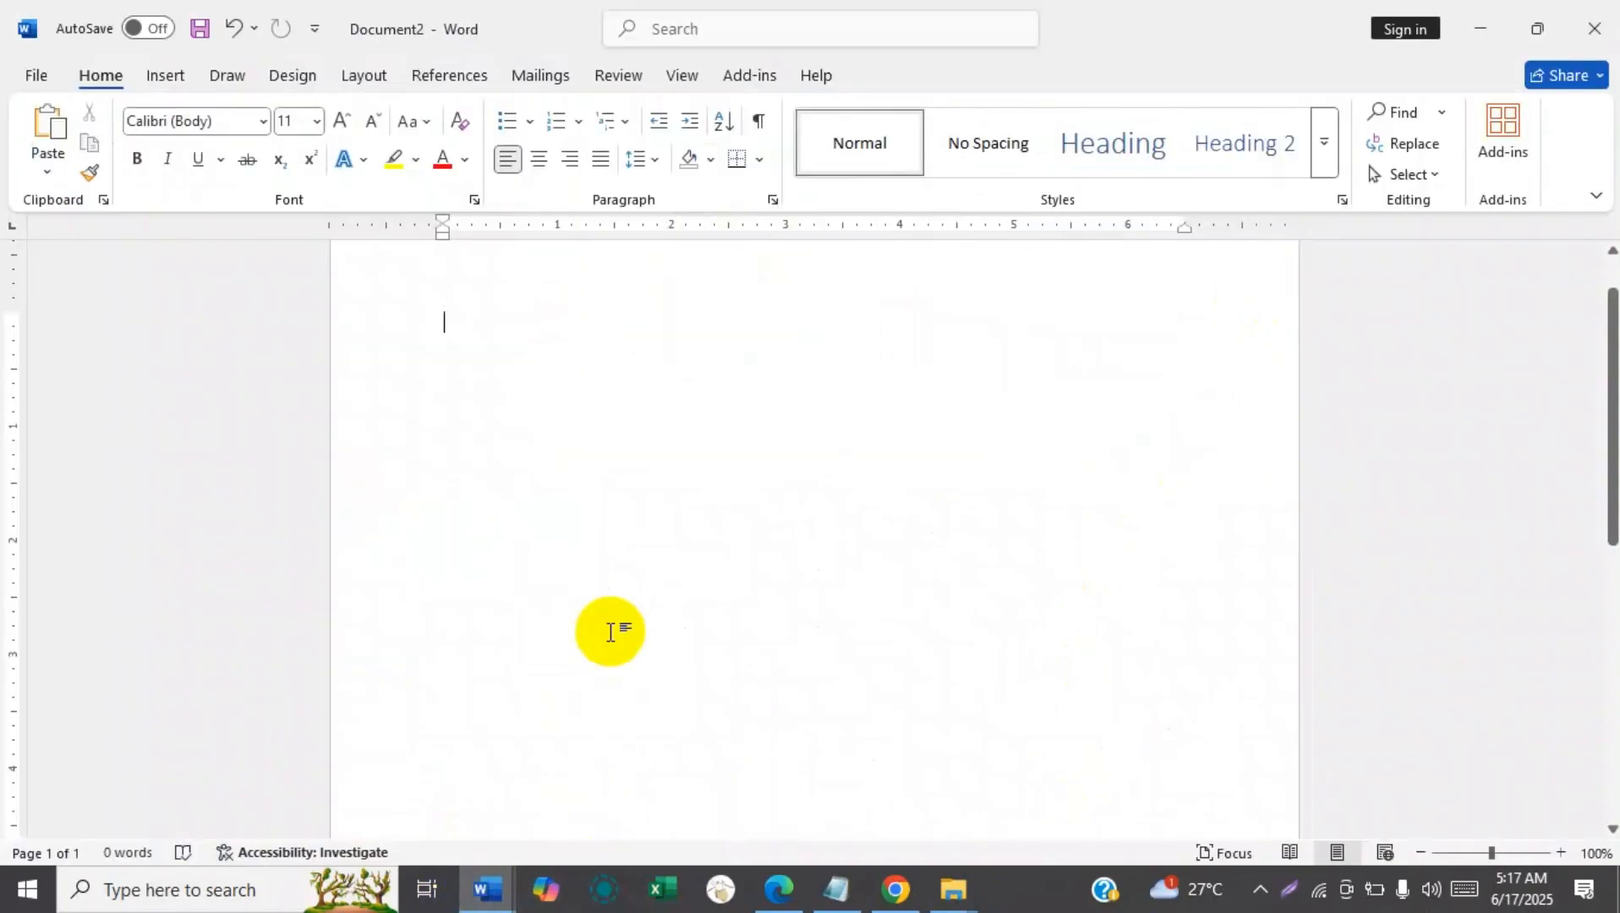
pyautogui.hotkey('ctrl', 'v')
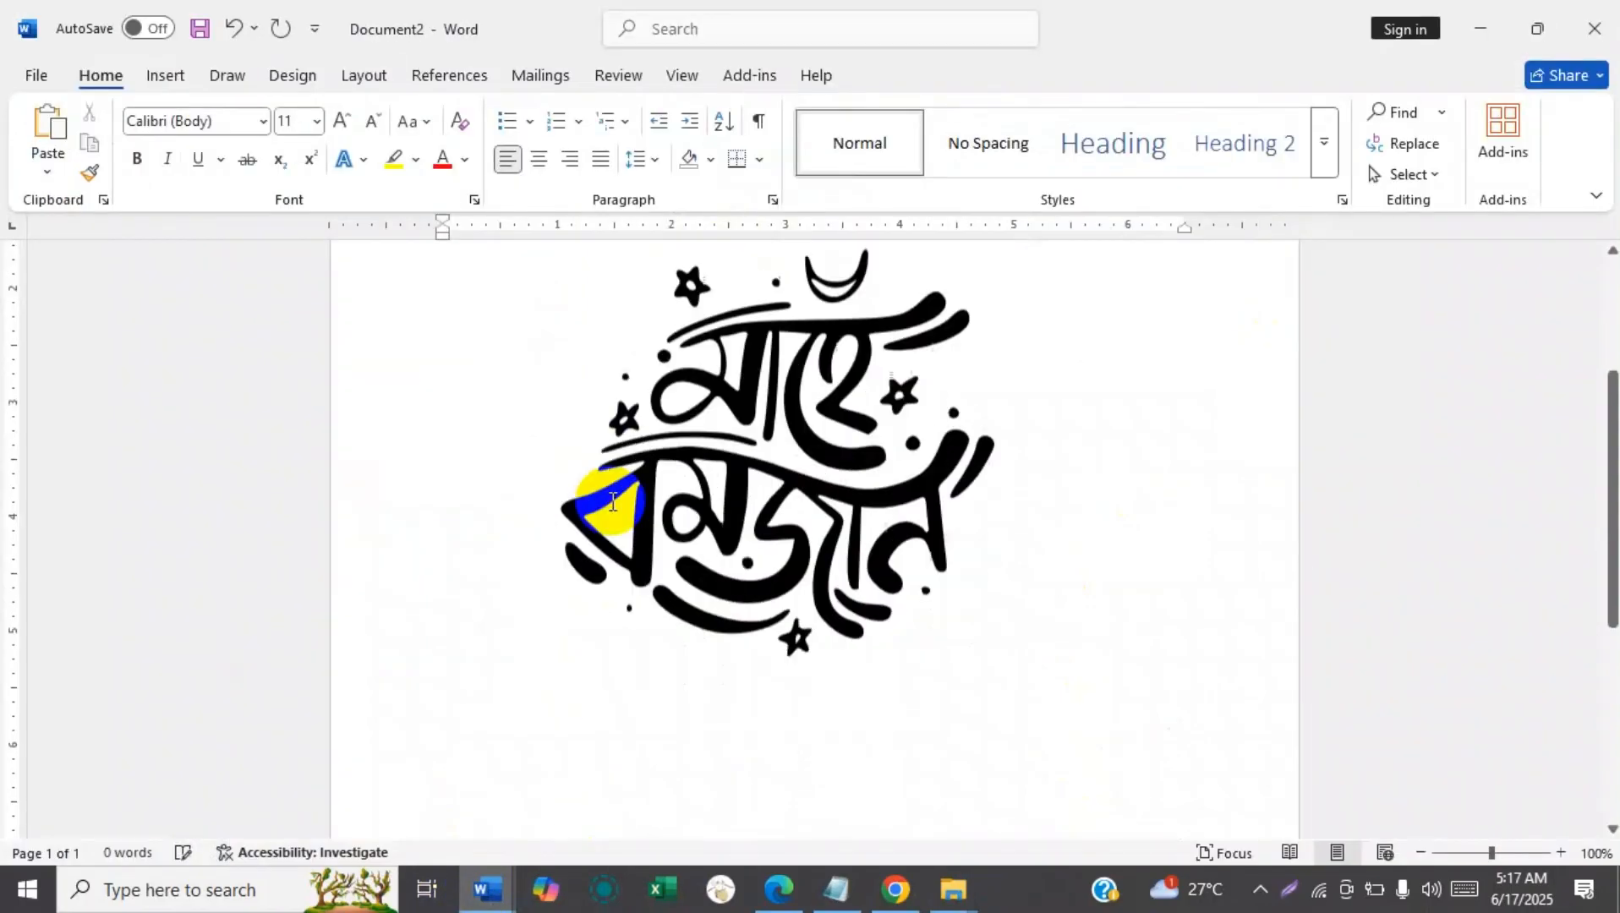
pyautogui.moveTo(1609, 491); pyautogui.dragTo(1610, 406)
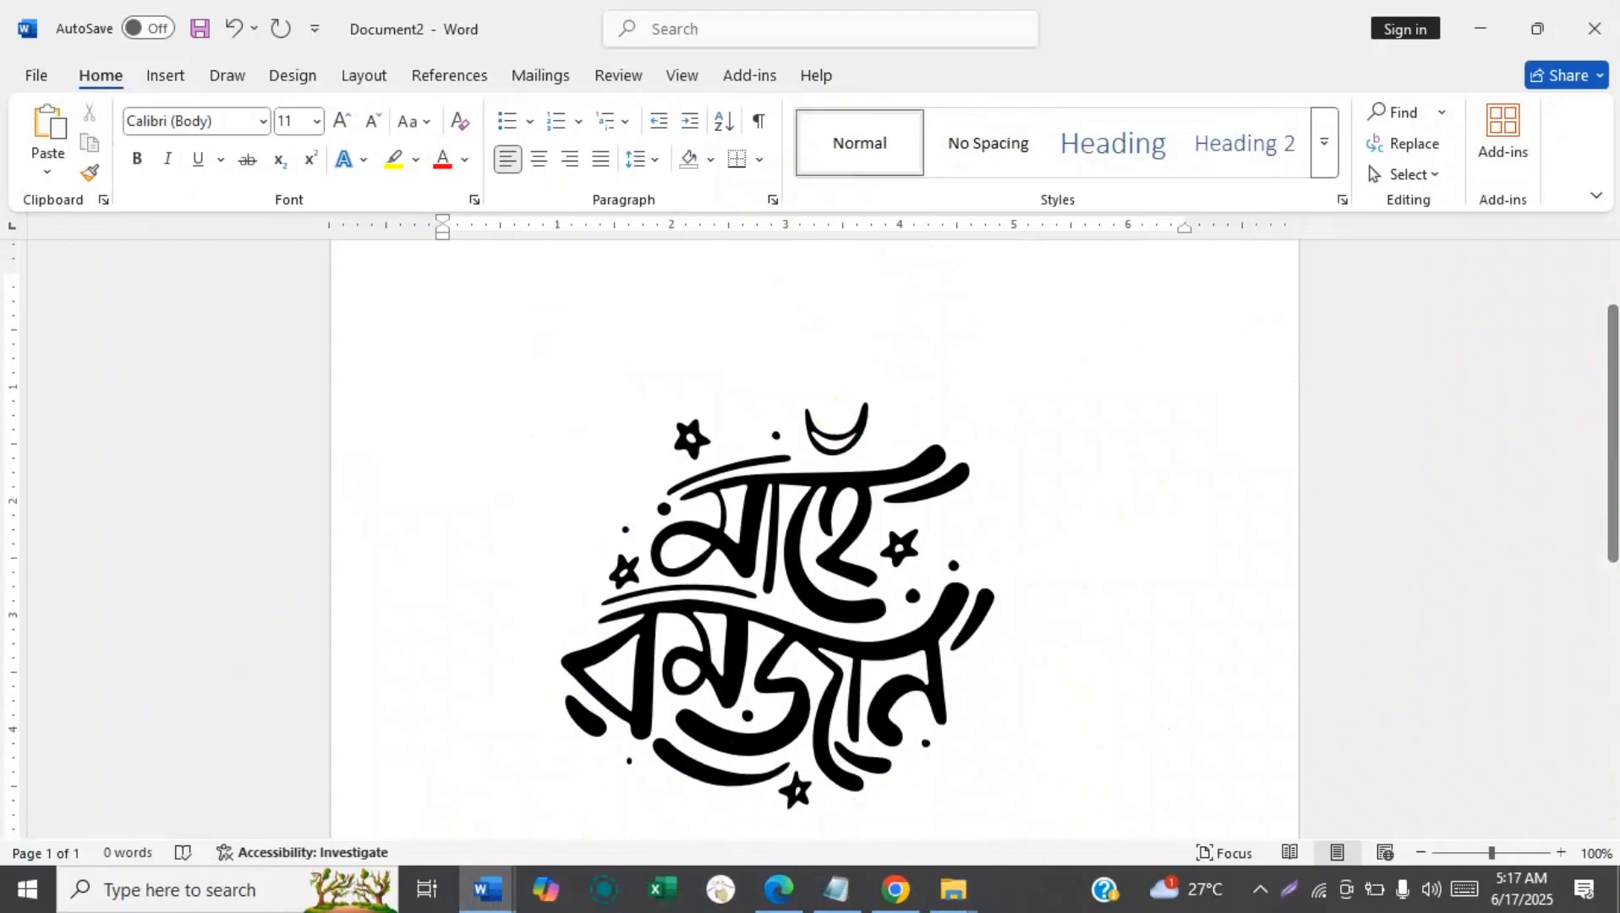
# Crop the pasted typography graphic from its upper-right corner to about 5.8" high and 4.94" wide.
pyautogui.click(742, 575)
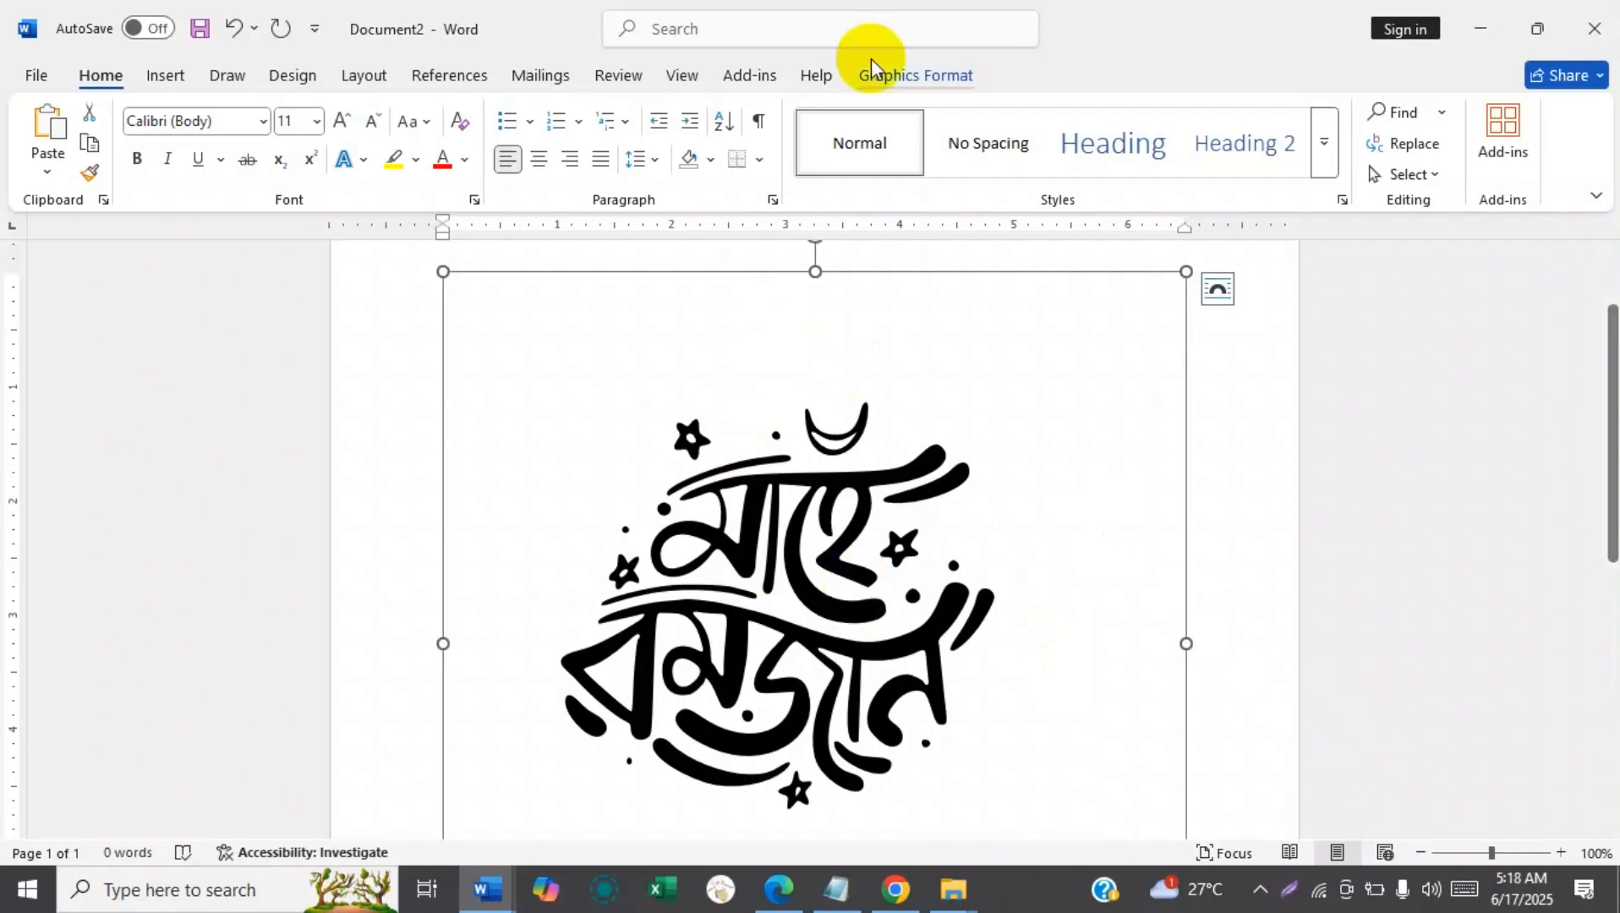
pyautogui.click(918, 77)
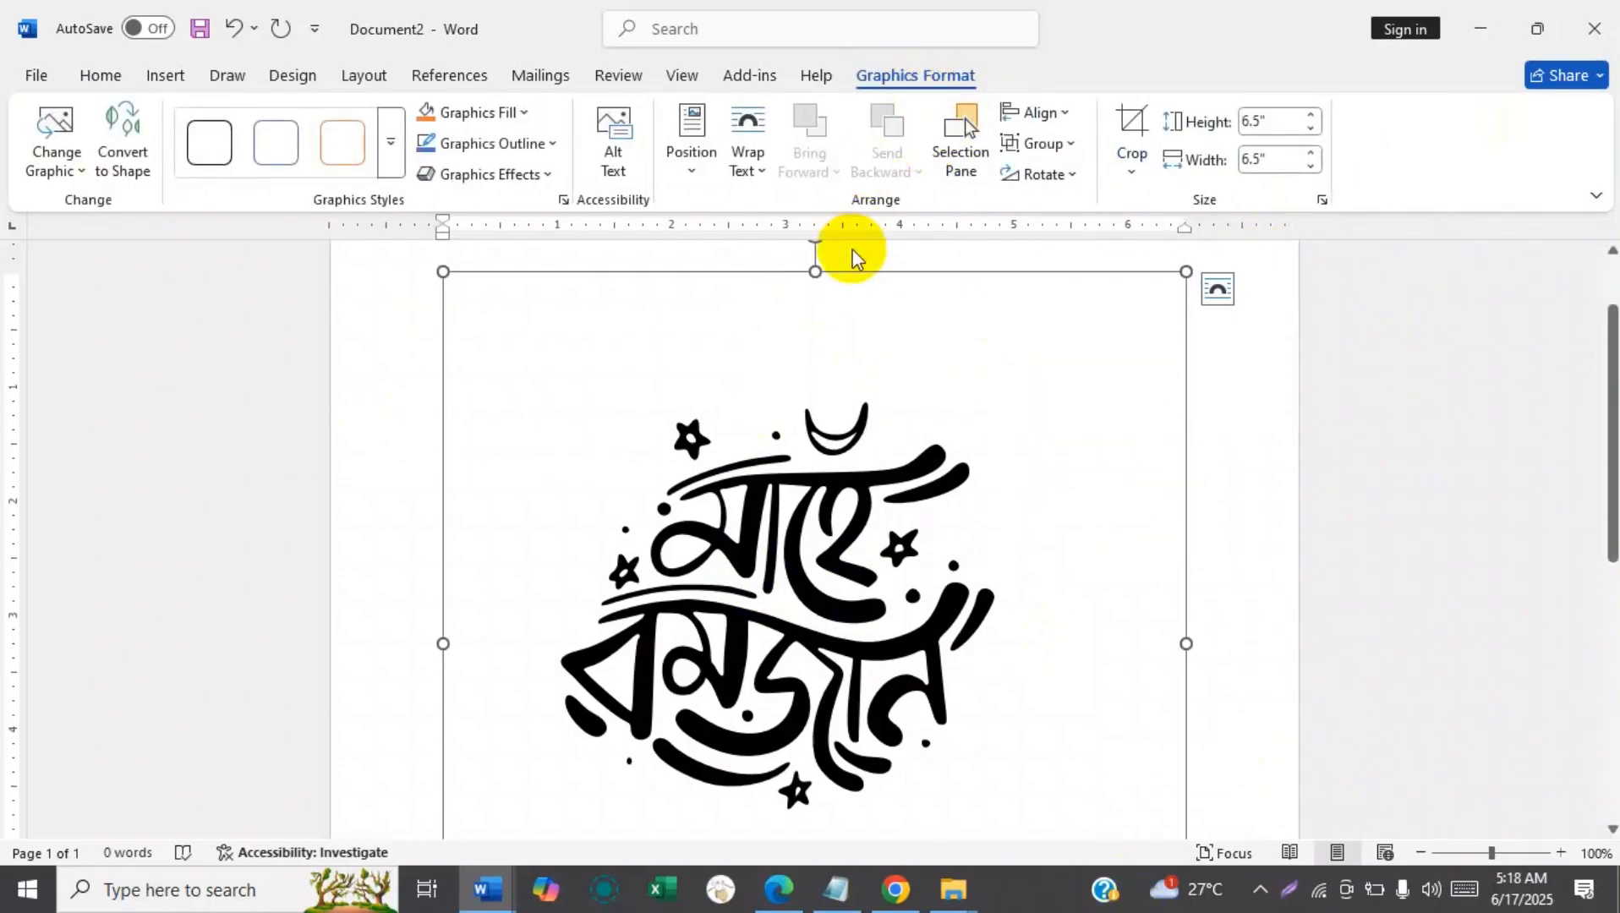
pyautogui.click(1136, 121)
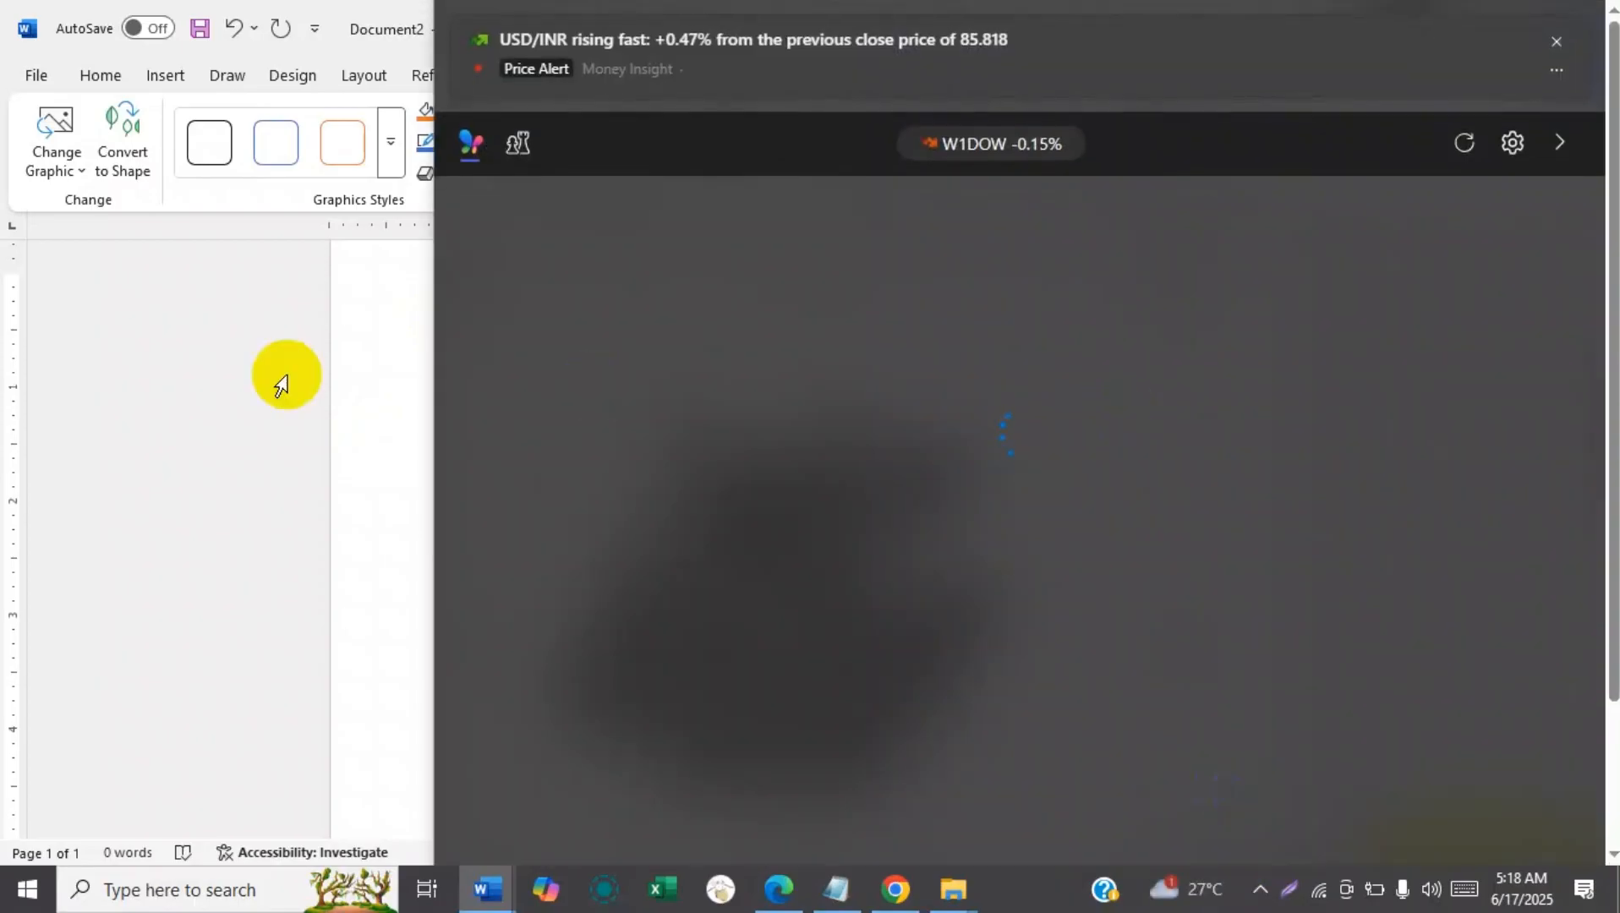
pyautogui.click(250, 438)
pyautogui.click(981, 415)
pyautogui.click(924, 75)
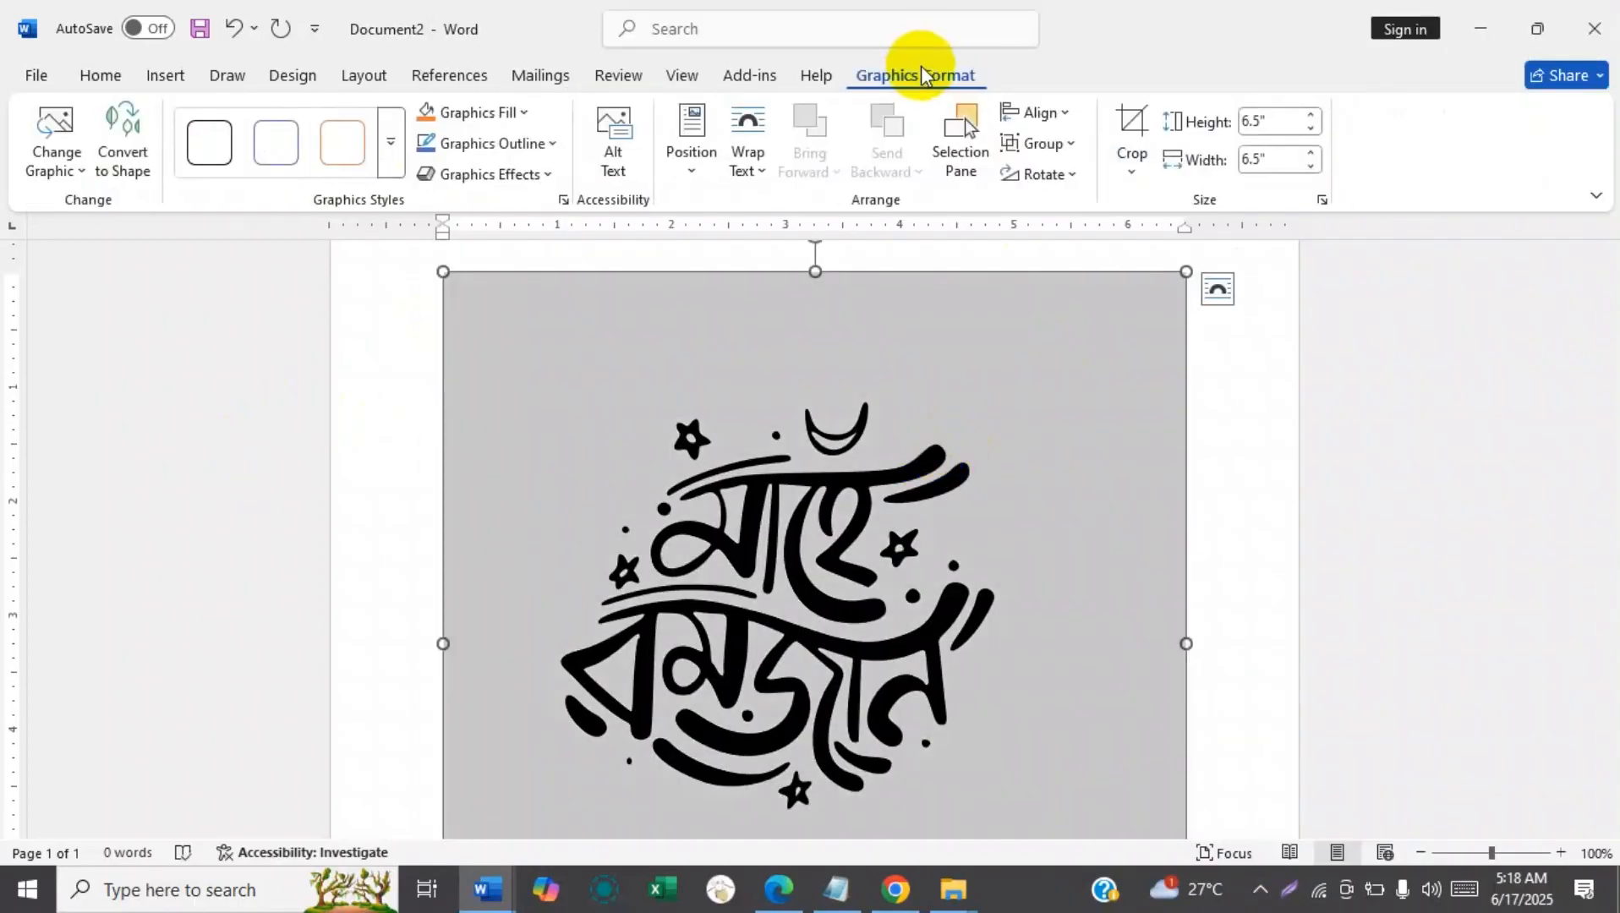
pyautogui.click(1134, 120)
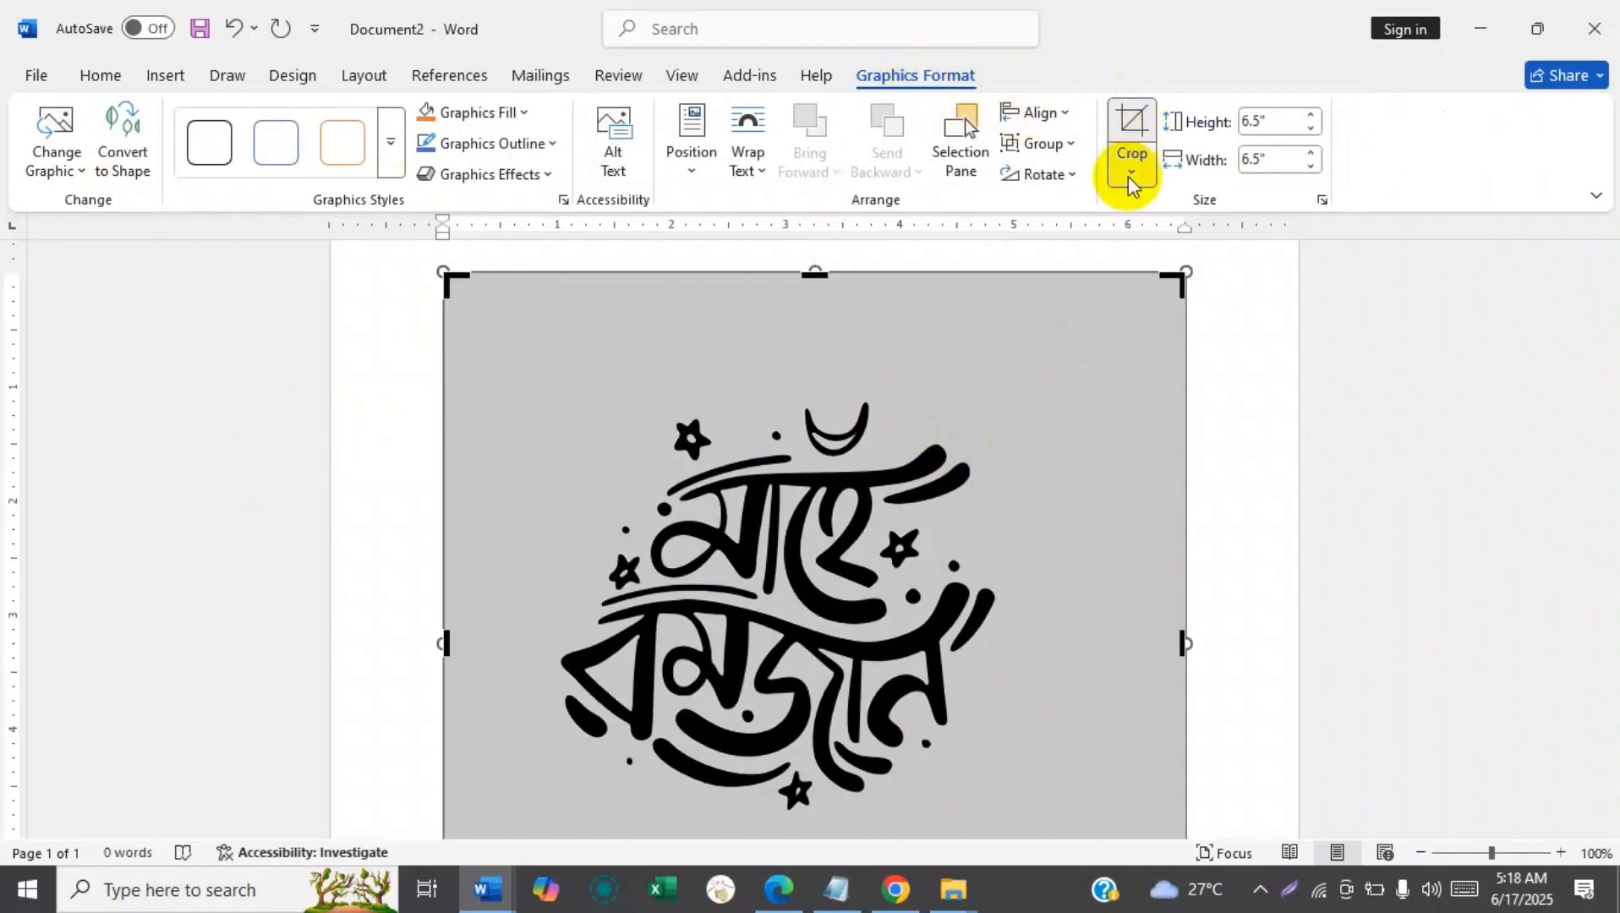
pyautogui.moveTo(1173, 276); pyautogui.dragTo(1008, 352)
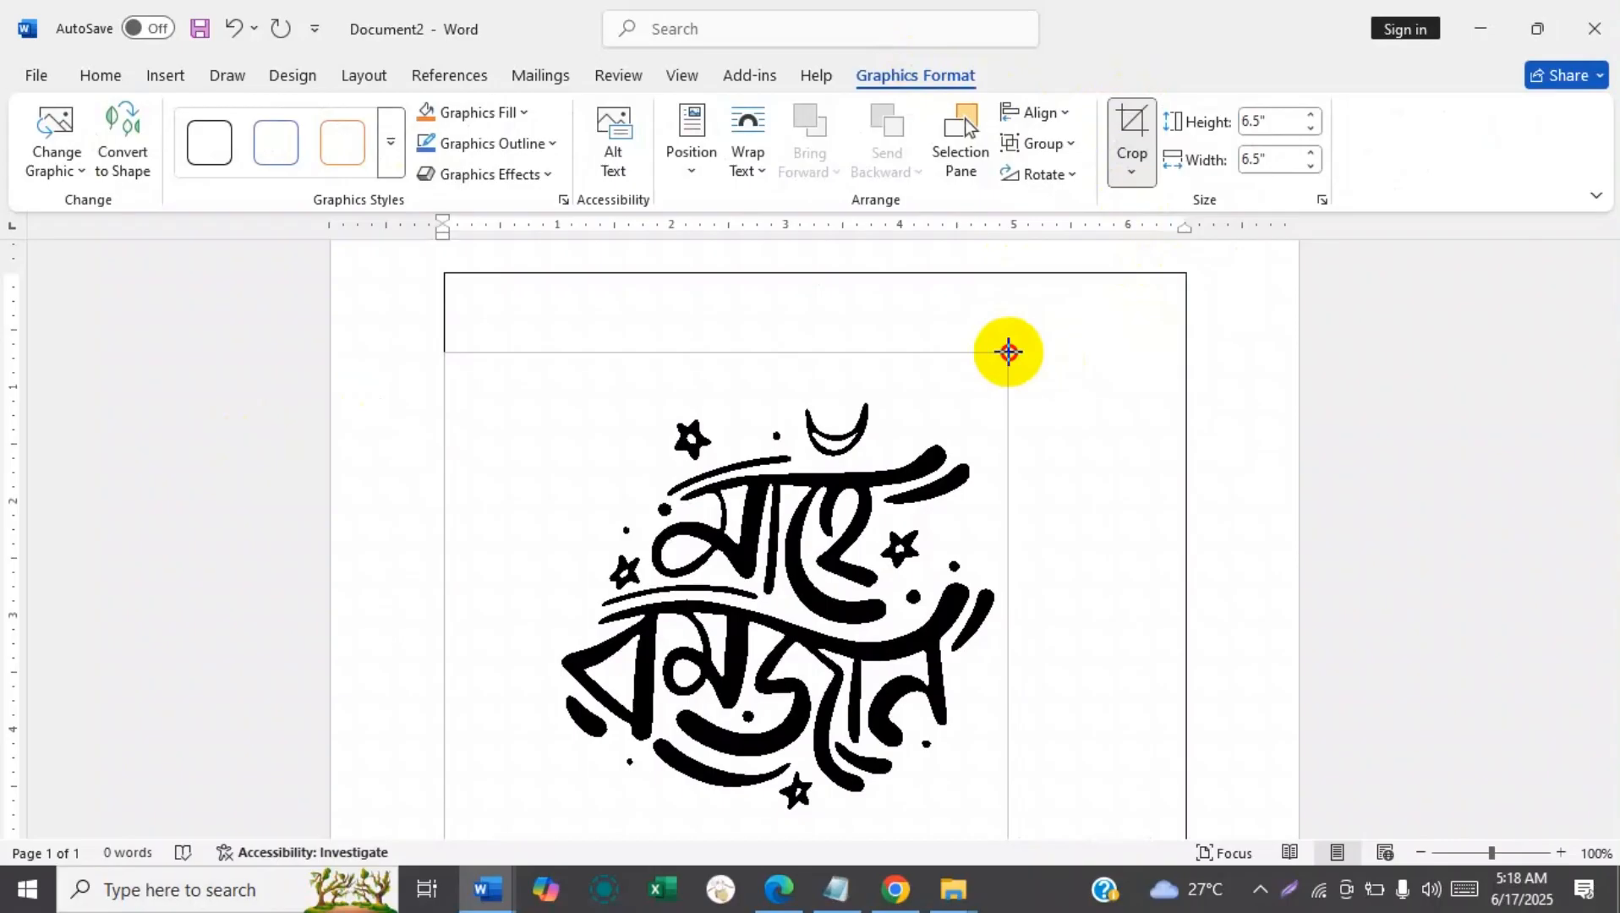
pyautogui.moveTo(1008, 351); pyautogui.dragTo(1008, 351)
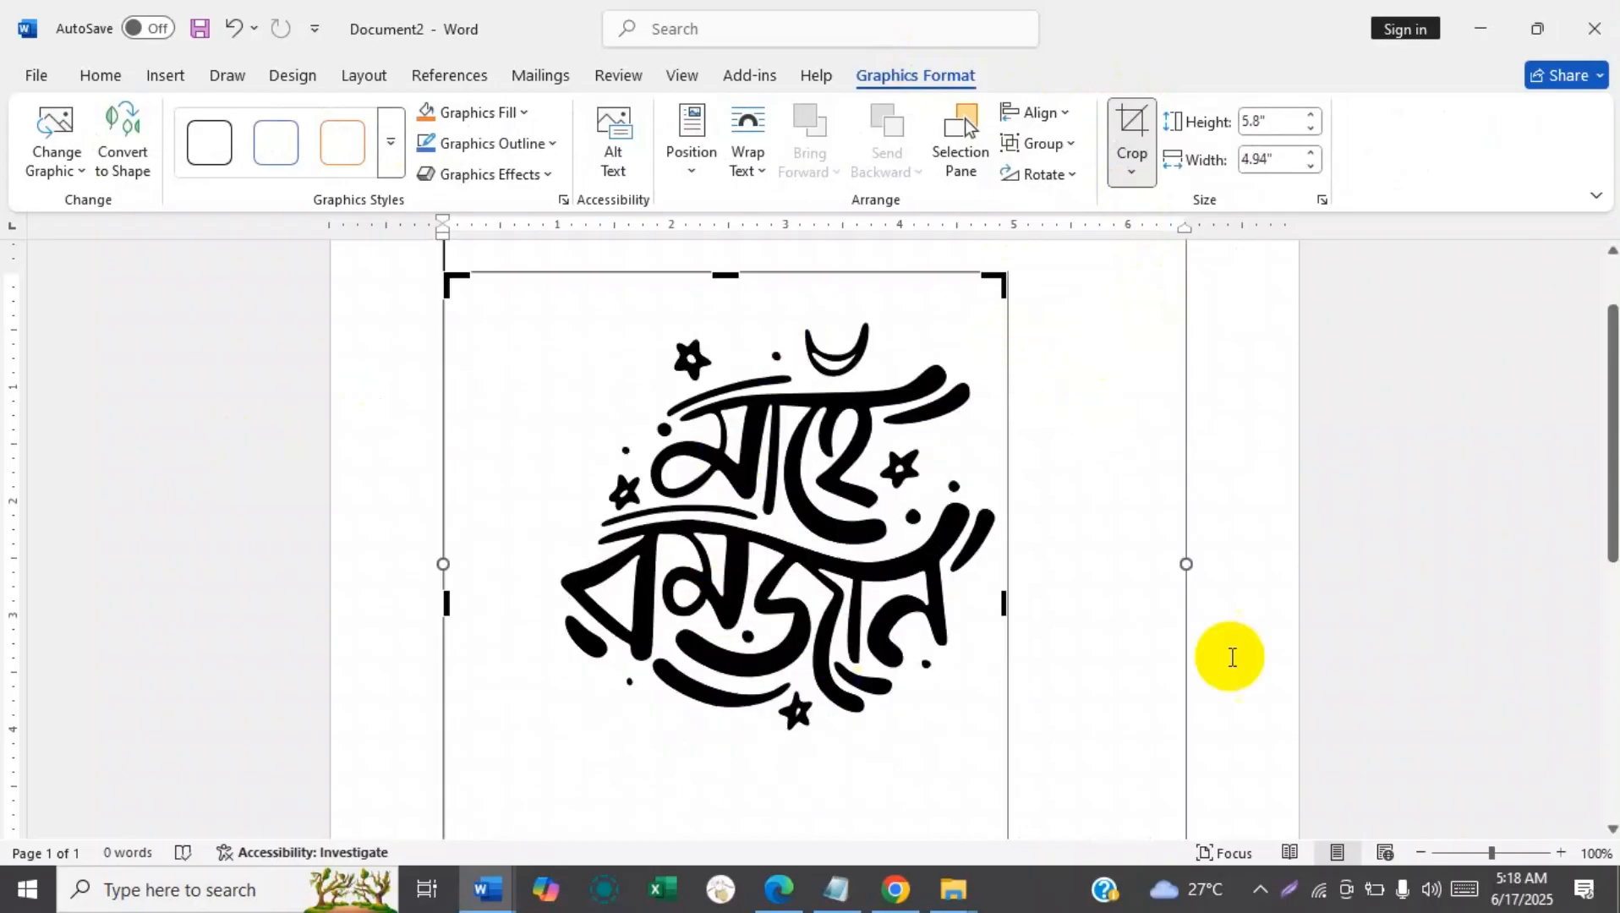
# Crop the graphic's lower-left corner and top edge close to the lettering, to about 3.74" high and 4.03" wide.
pyautogui.moveTo(1595, 459); pyautogui.dragTo(1598, 531)
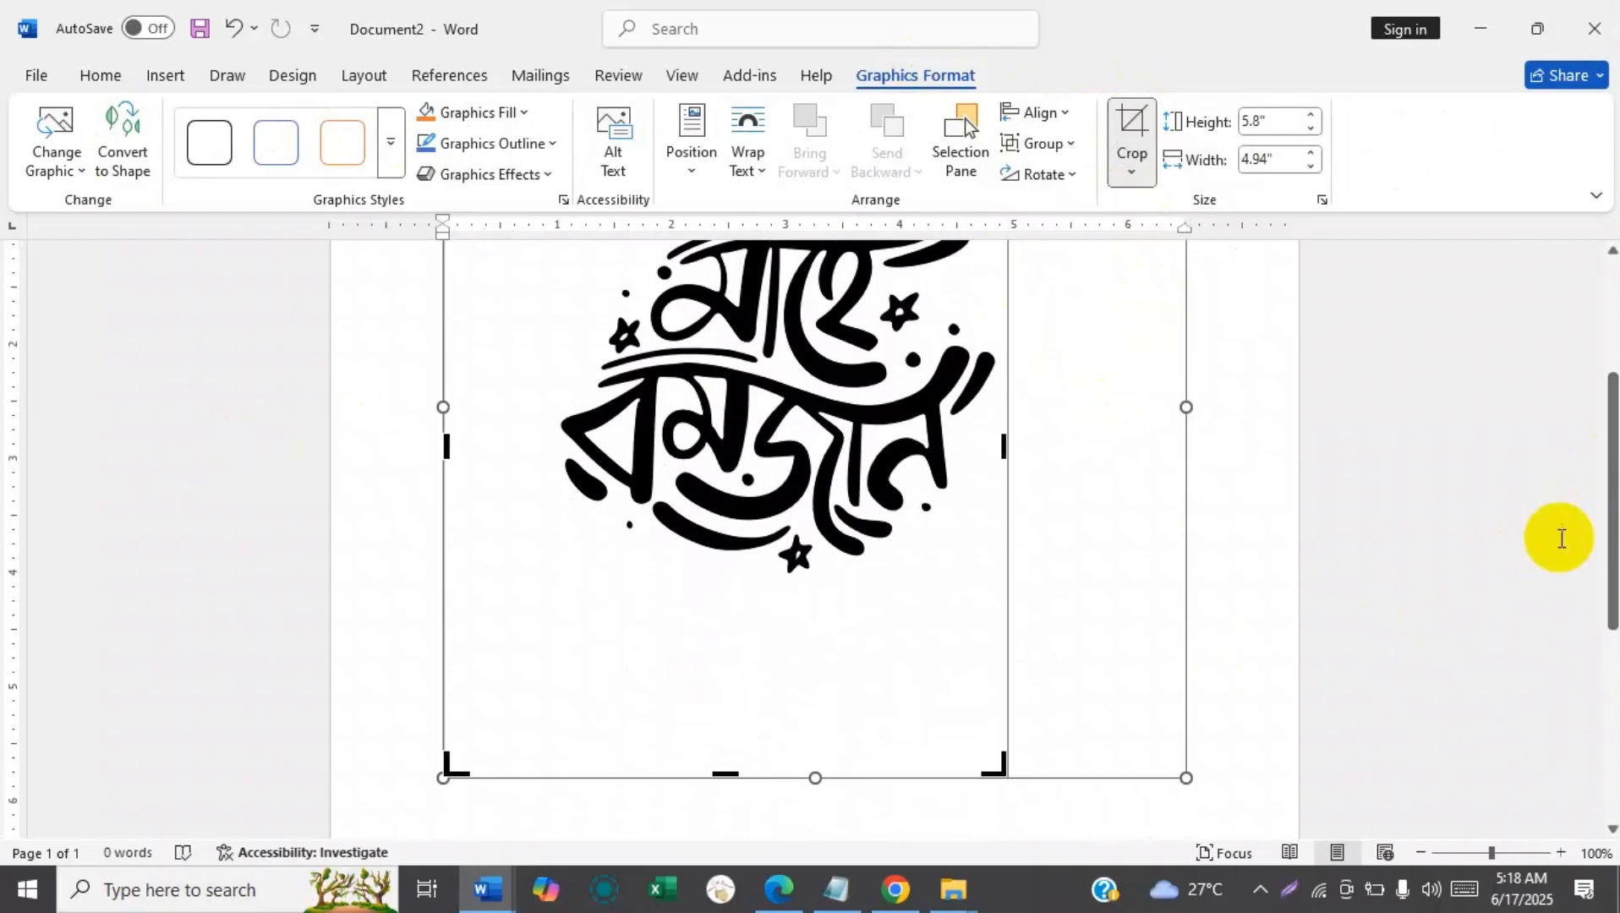
pyautogui.moveTo(458, 773); pyautogui.dragTo(548, 579)
pyautogui.moveTo(1603, 524); pyautogui.dragTo(1601, 458)
pyautogui.moveTo(674, 282); pyautogui.dragTo(674, 320)
pyautogui.click(1175, 434)
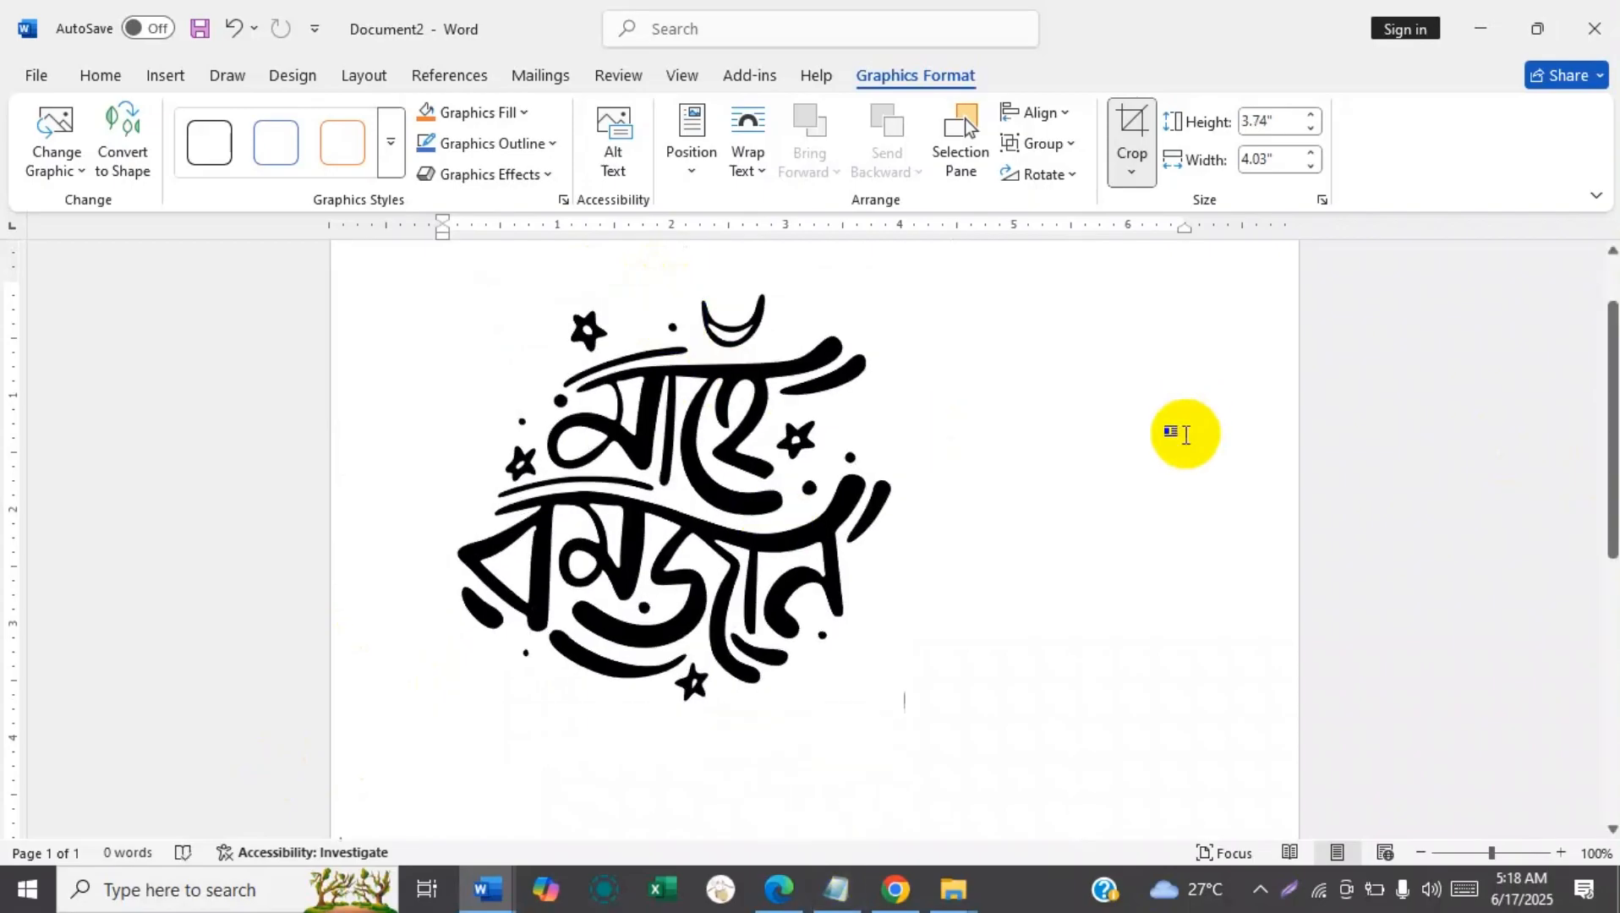
# Copy arabic-calligraphy-allah-vector-24783803.jpg from the Typograpy folder in File Explorer and return to Document2 in Word.
pyautogui.click(720, 453)
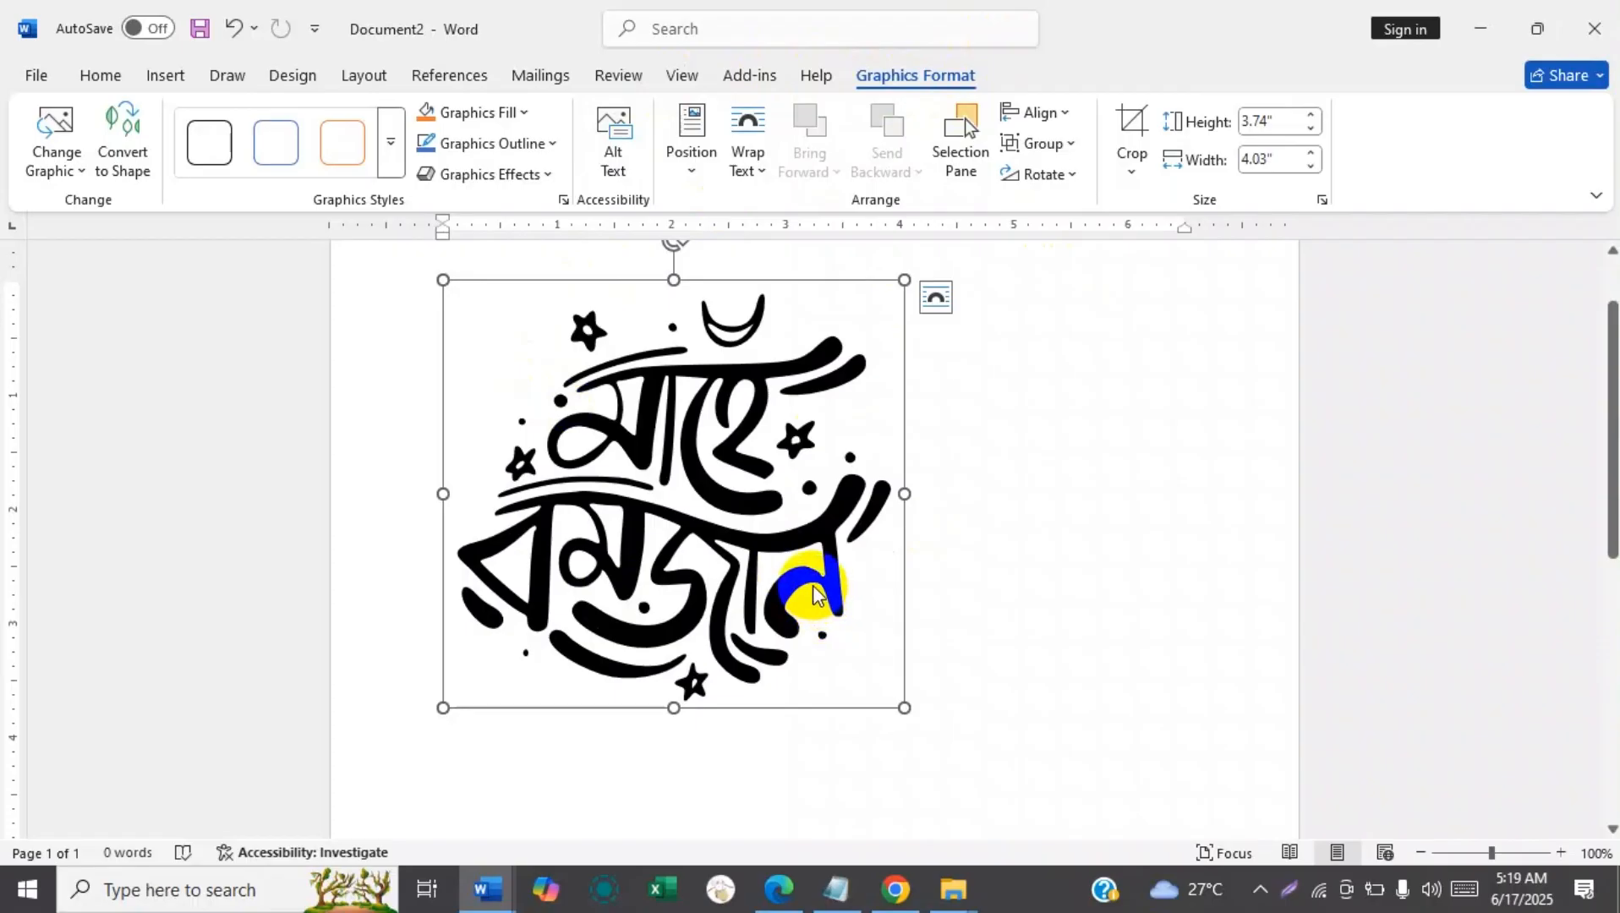
pyautogui.click(949, 884)
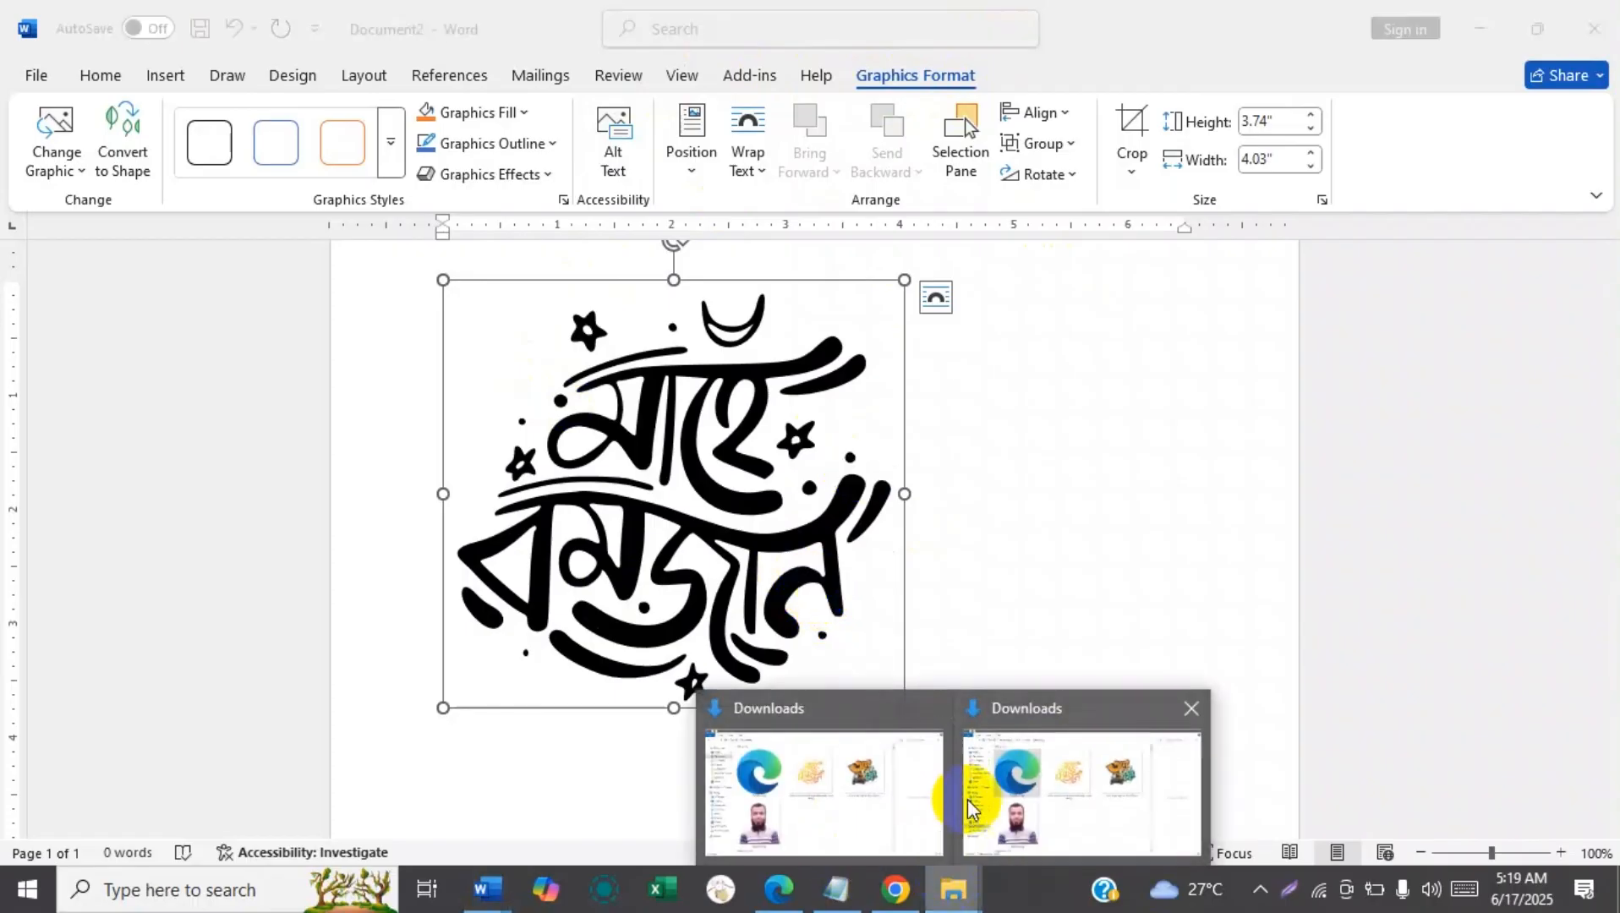
pyautogui.click(1002, 803)
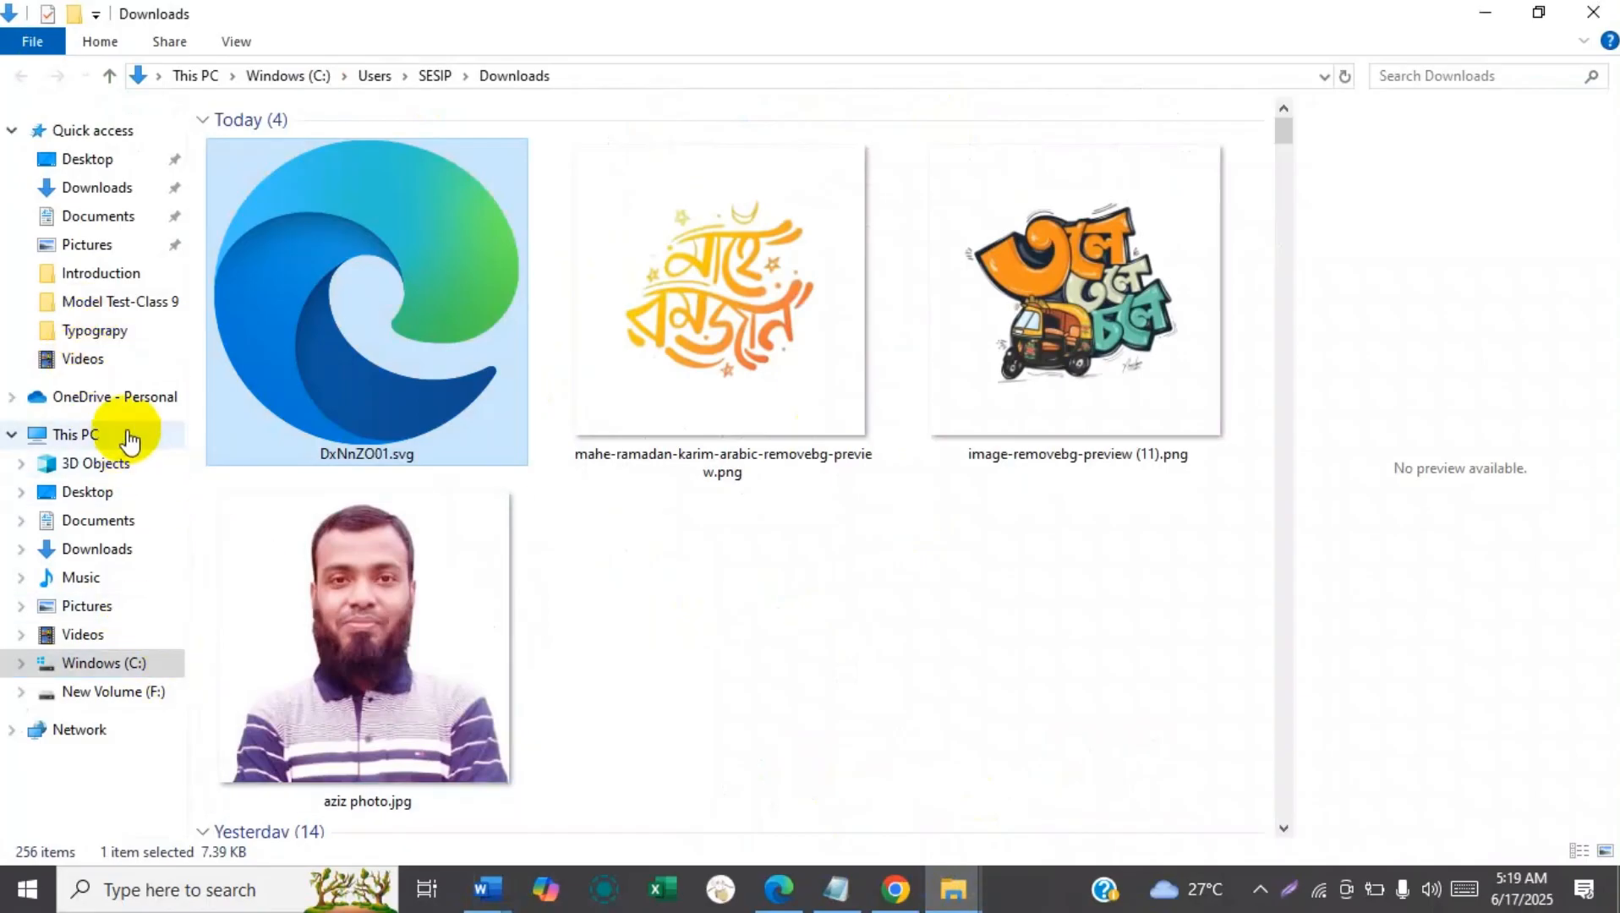
pyautogui.click(133, 336)
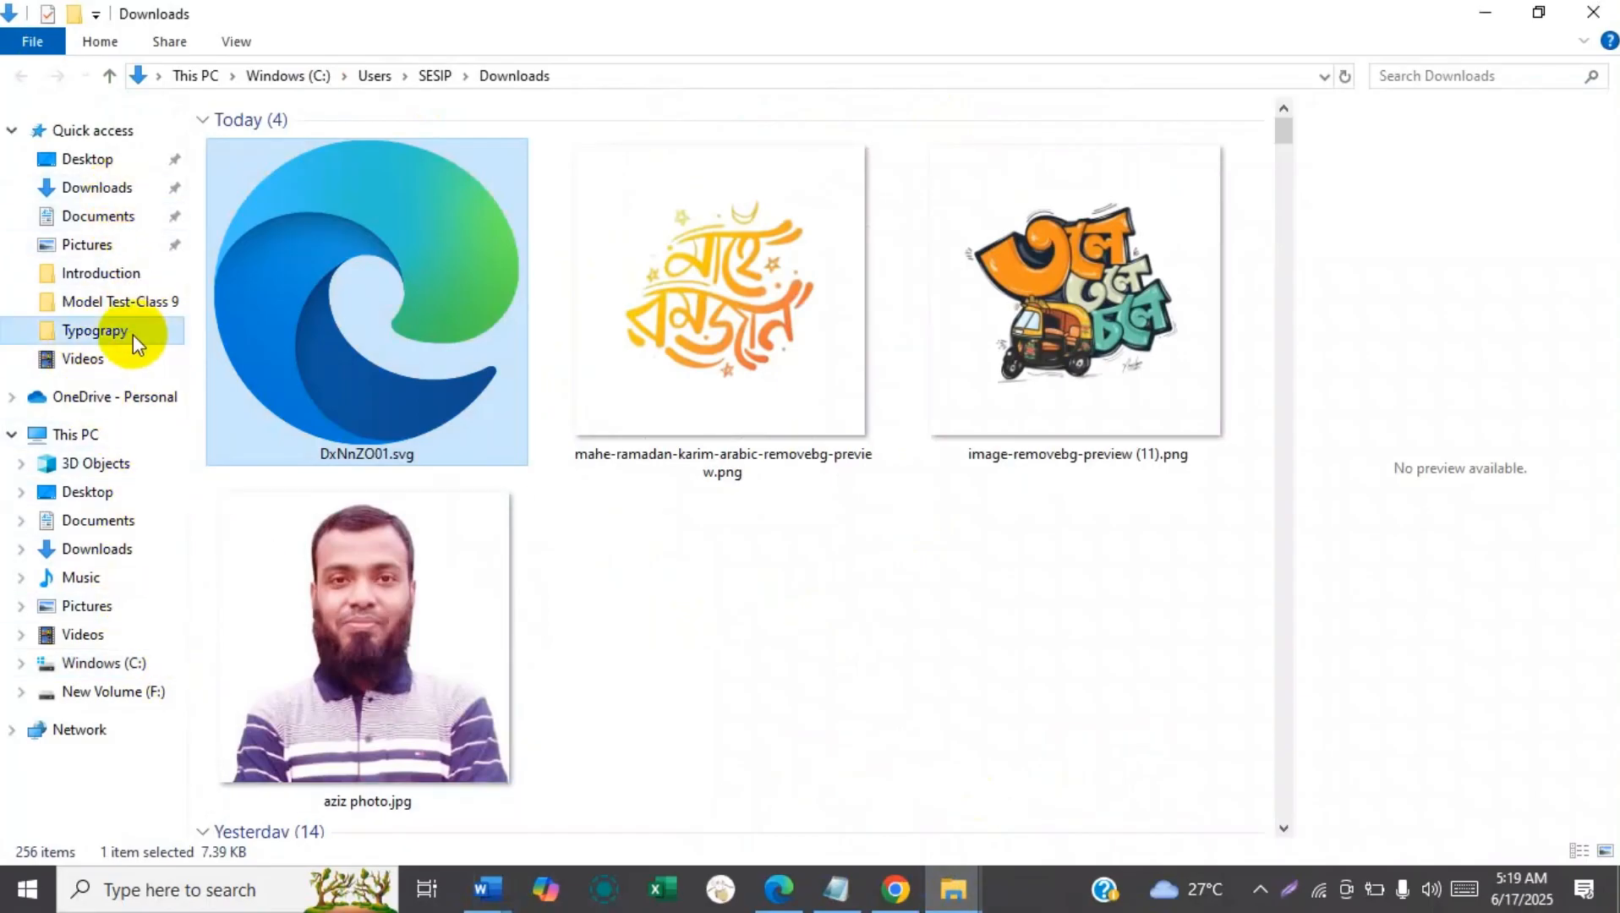
pyautogui.click(503, 256)
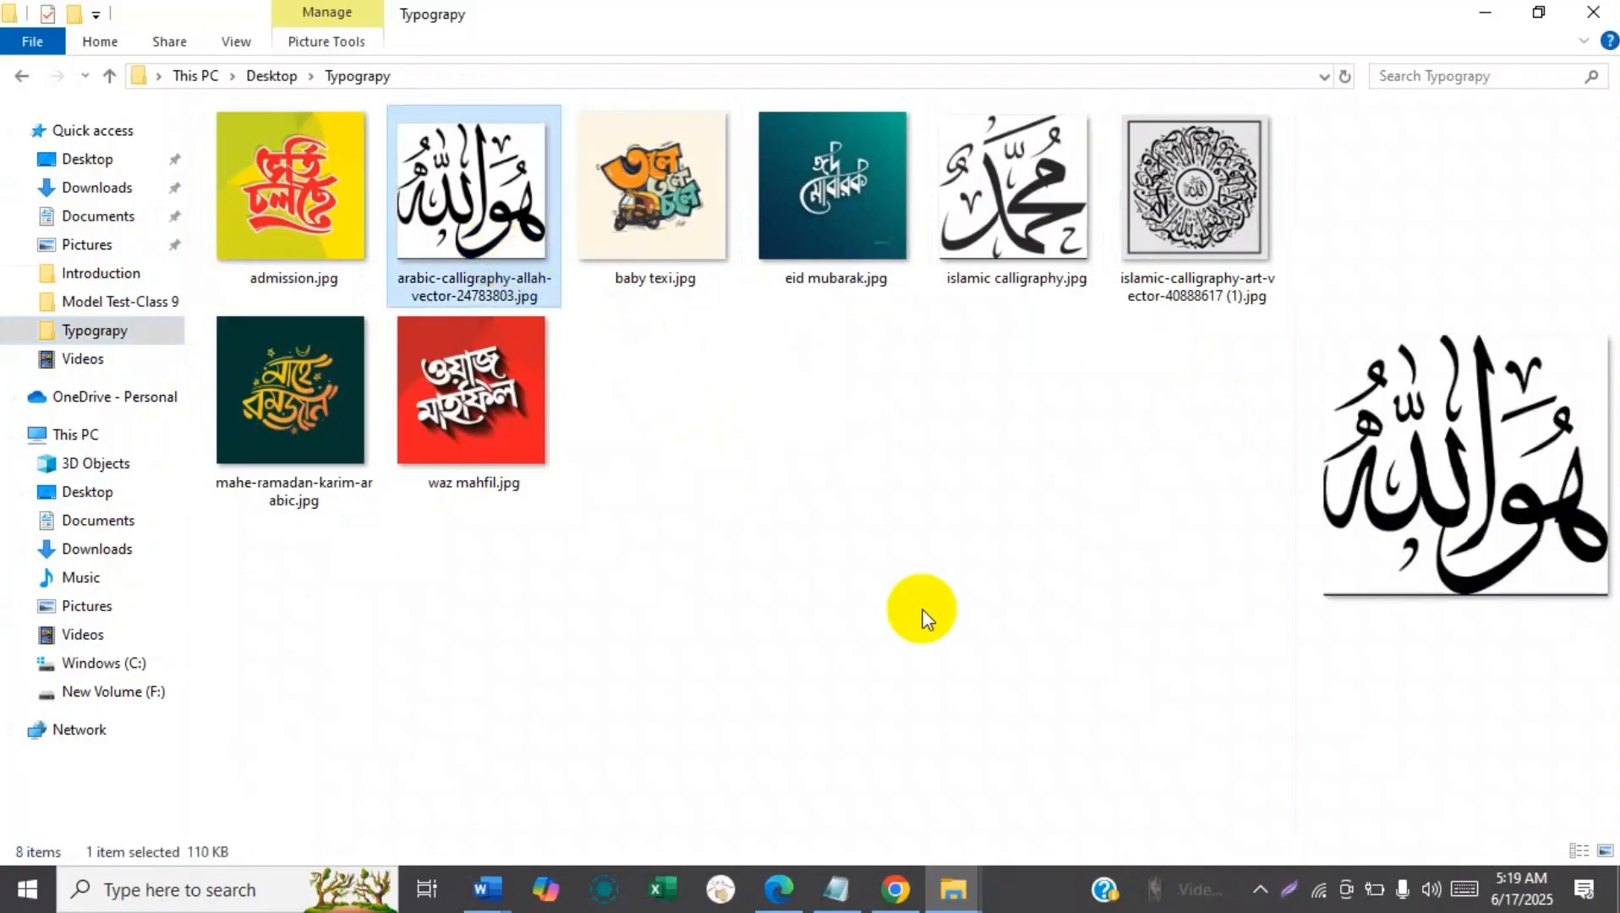
pyautogui.click(503, 893)
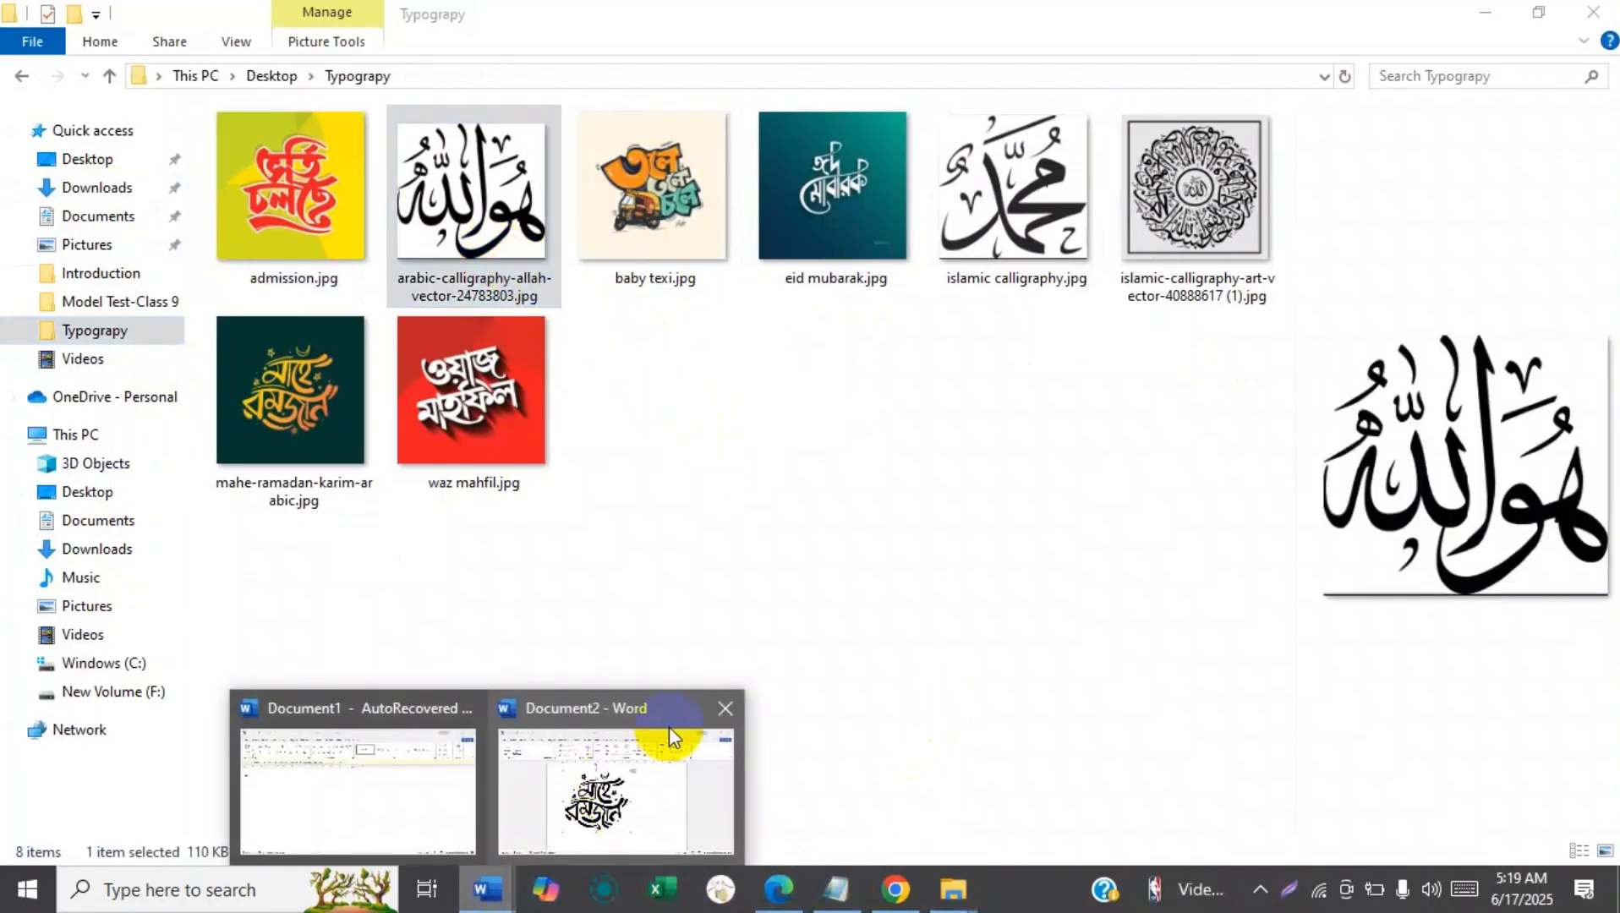
pyautogui.click(561, 769)
# Paste the copied Arabic calligraphy picture into the document below the Mahe Ramadan graphic.
pyautogui.click(1618, 357)
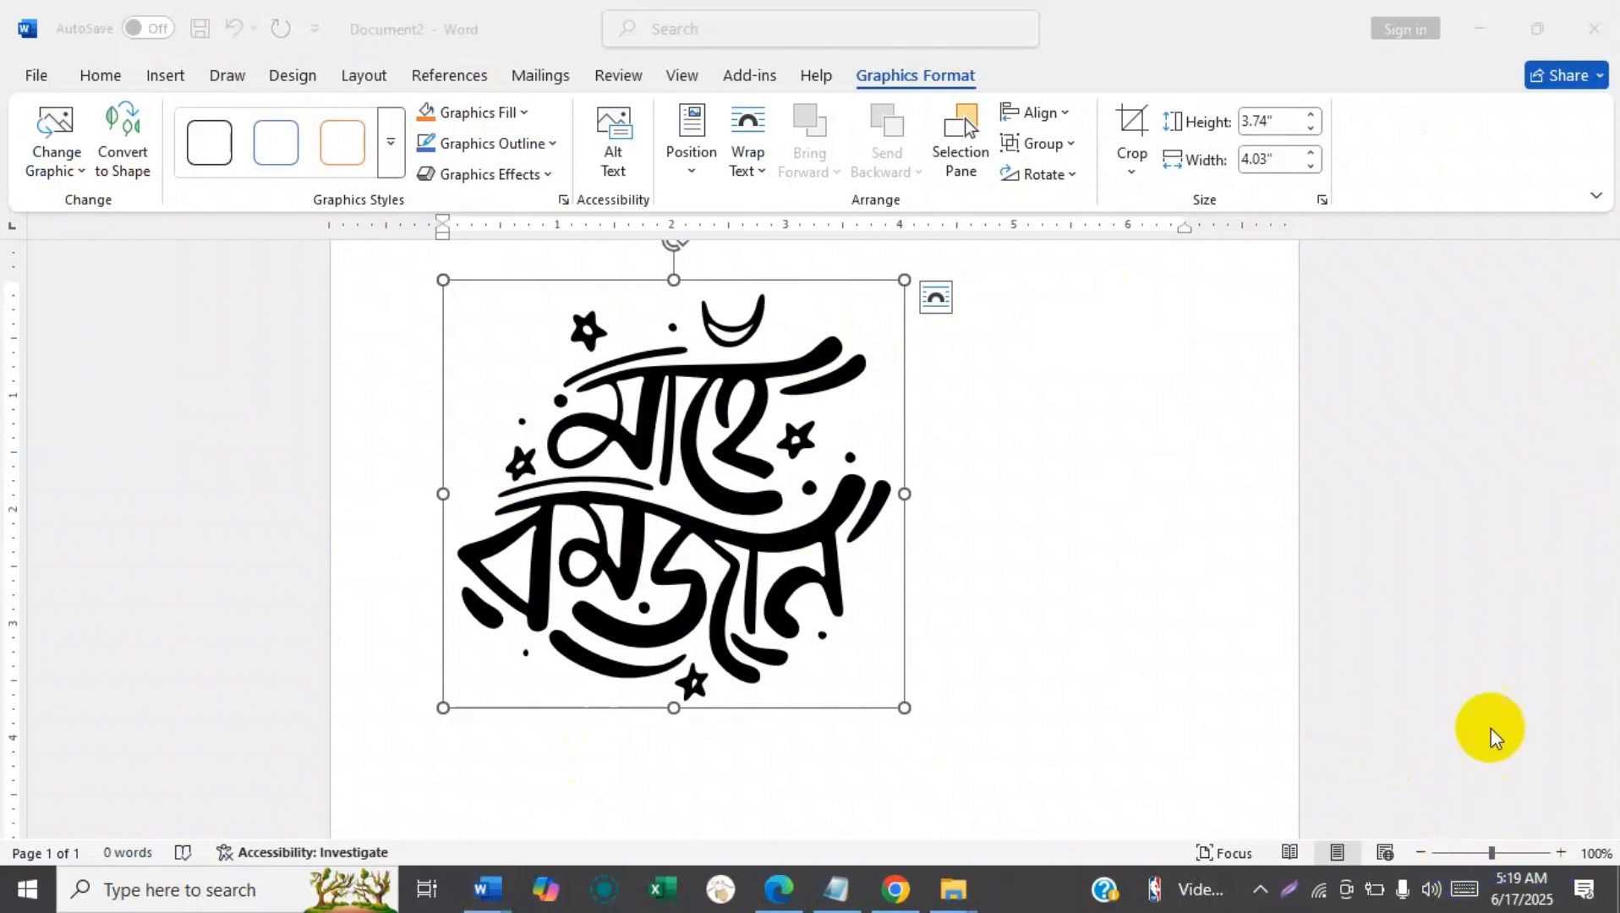
pyautogui.click(1421, 854)
pyautogui.click(1422, 853)
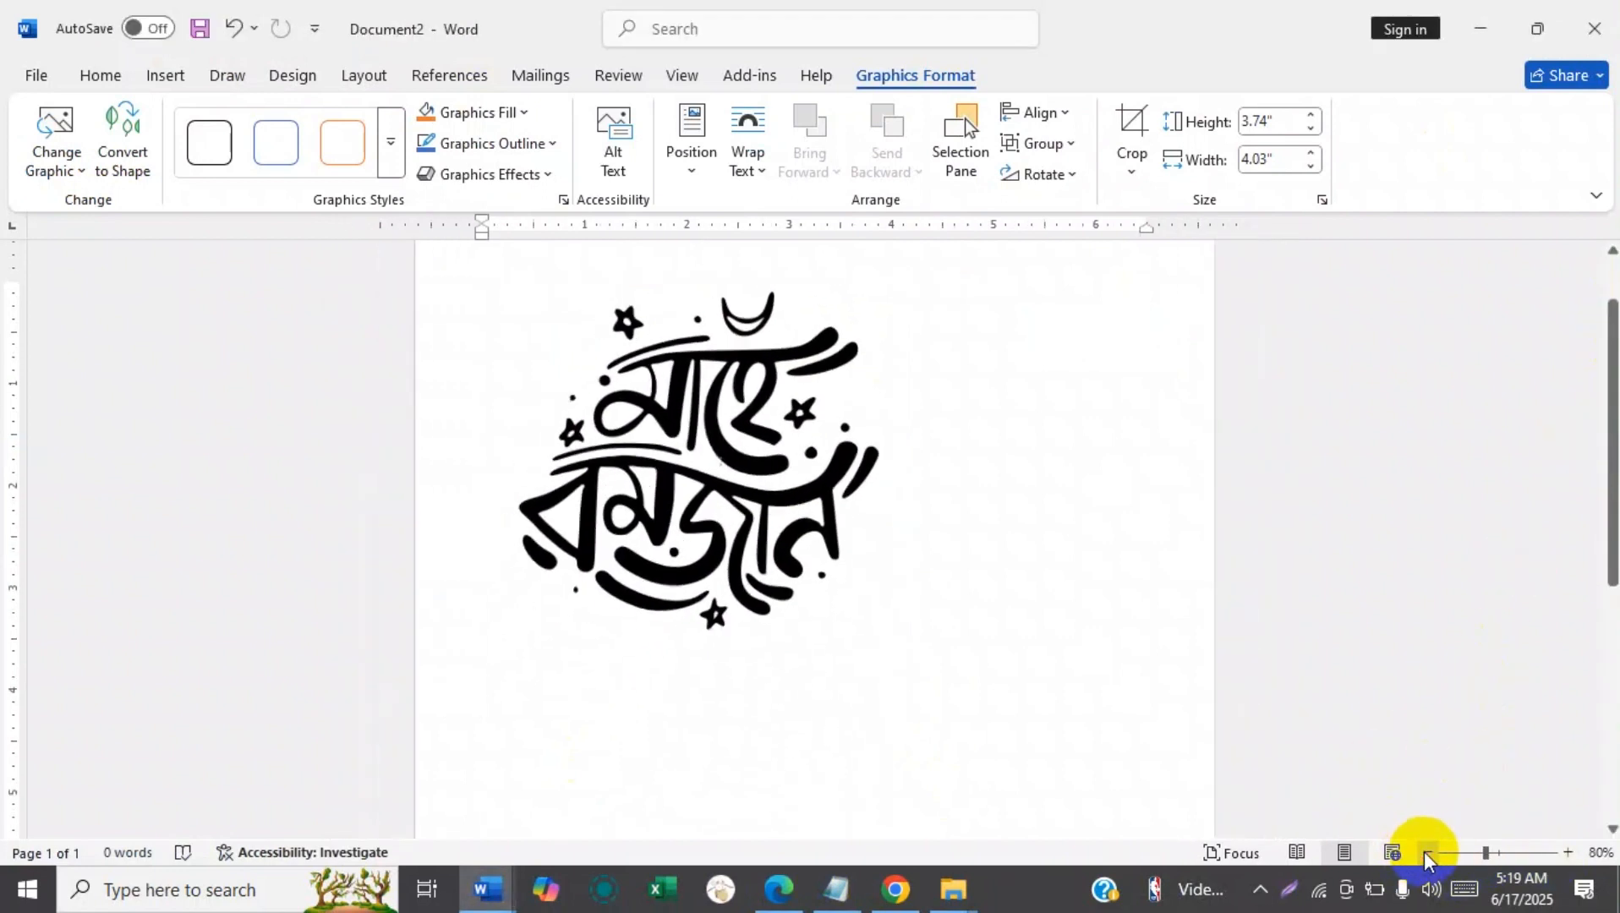
pyautogui.moveTo(1614, 406); pyautogui.dragTo(1614, 506)
pyautogui.click(679, 607)
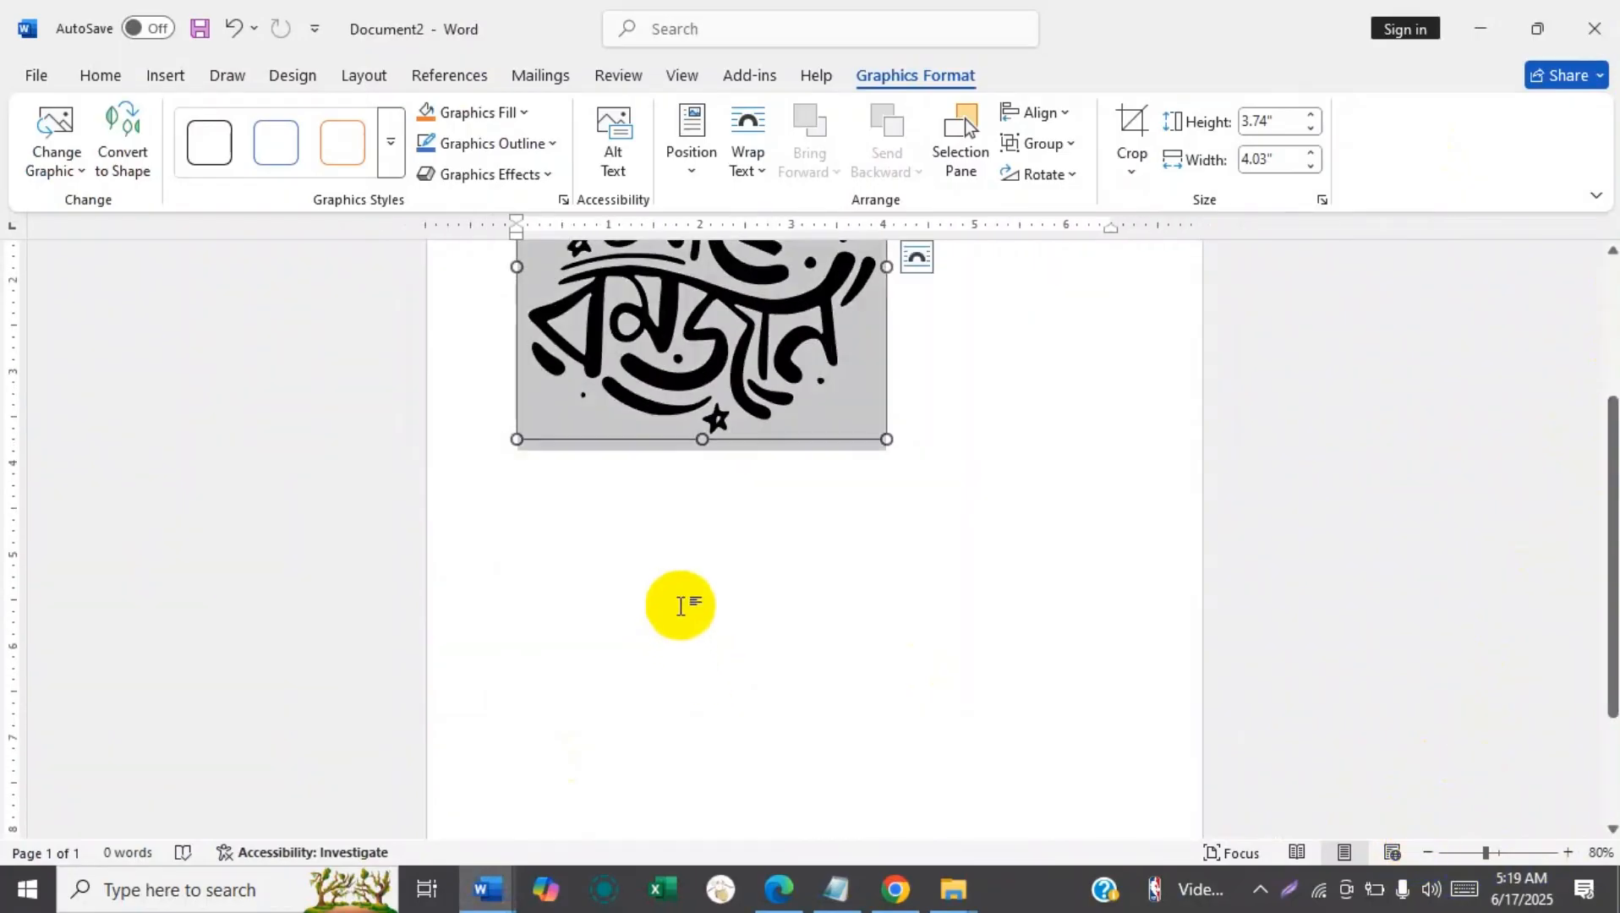
pyautogui.click(1048, 525)
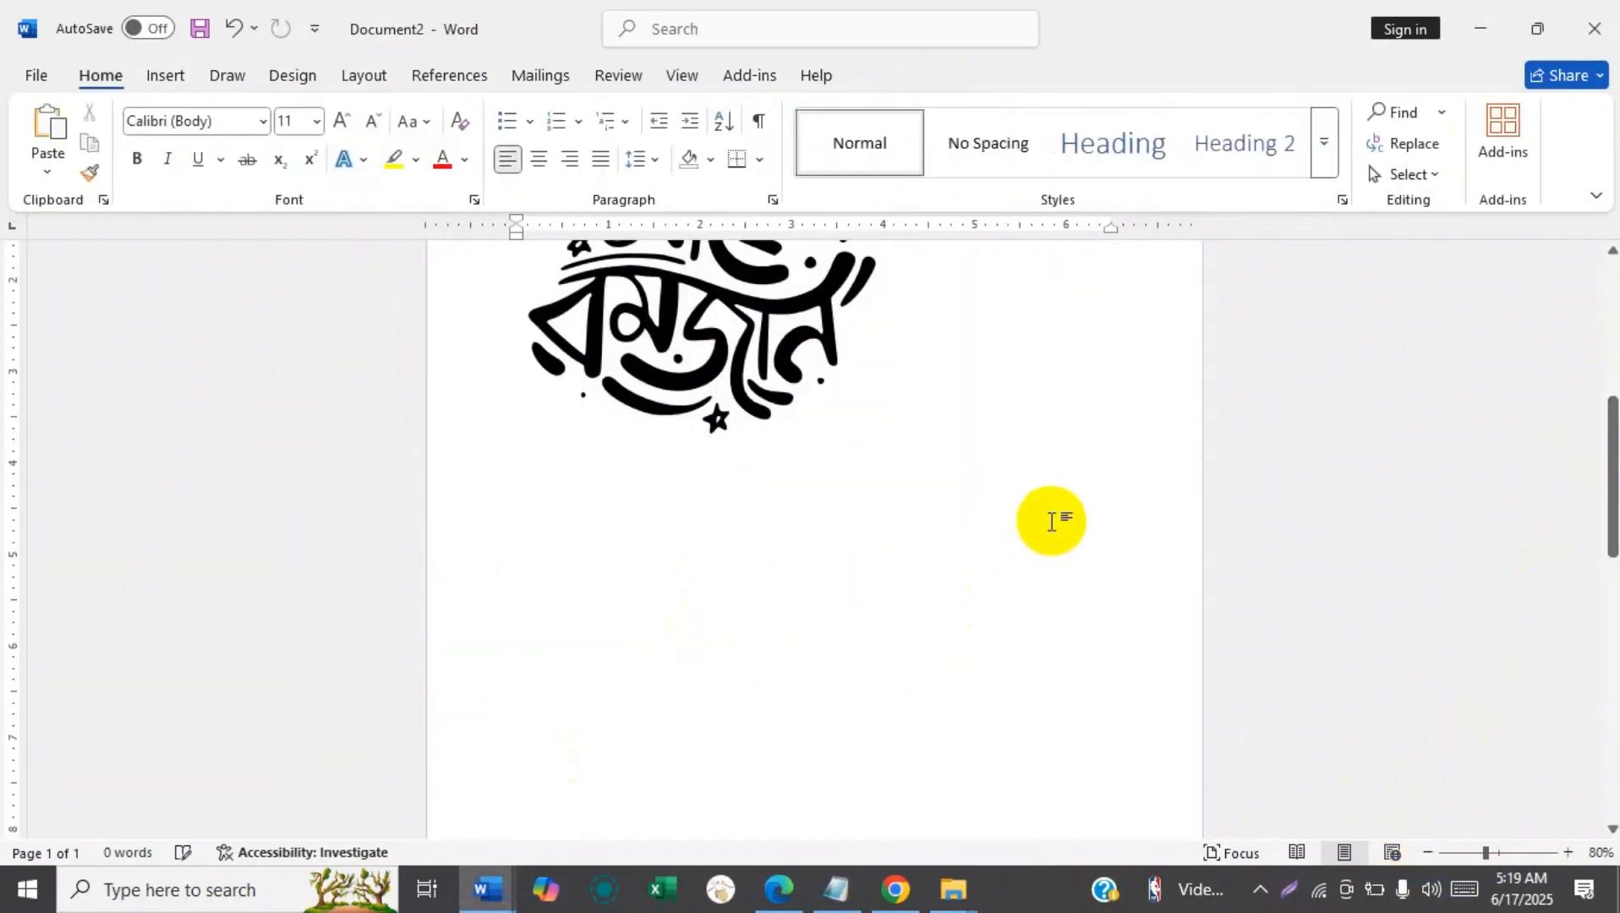
pyautogui.hotkey('ctrl', 'v')
pyautogui.click(816, 528)
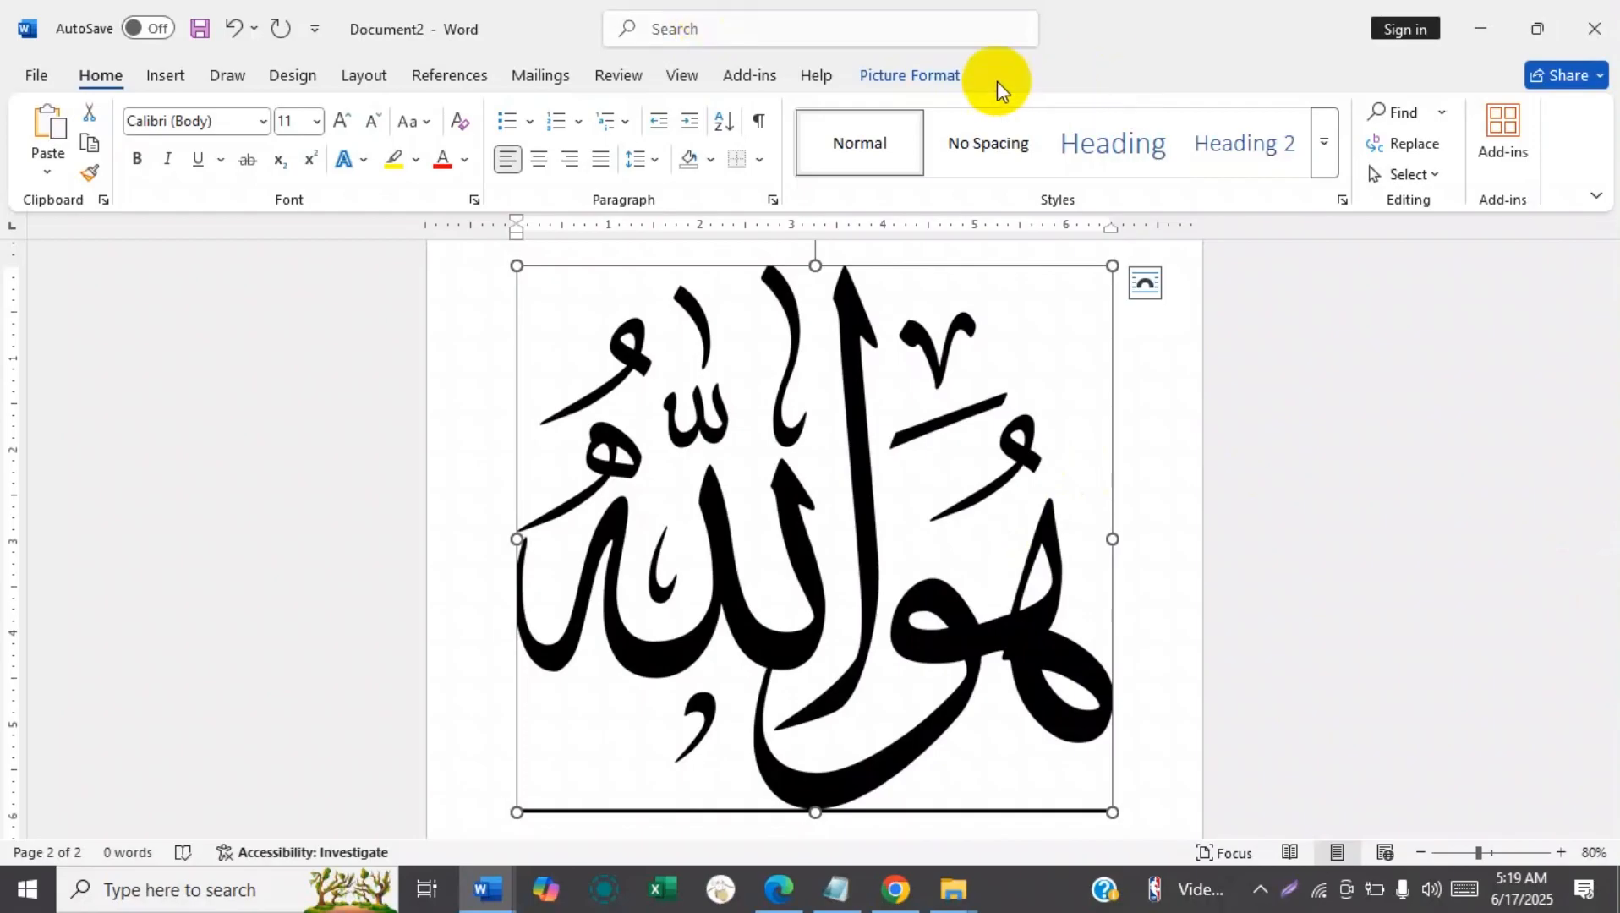
pyautogui.moveTo(1613, 631); pyautogui.dragTo(1613, 349)
pyautogui.click(778, 520)
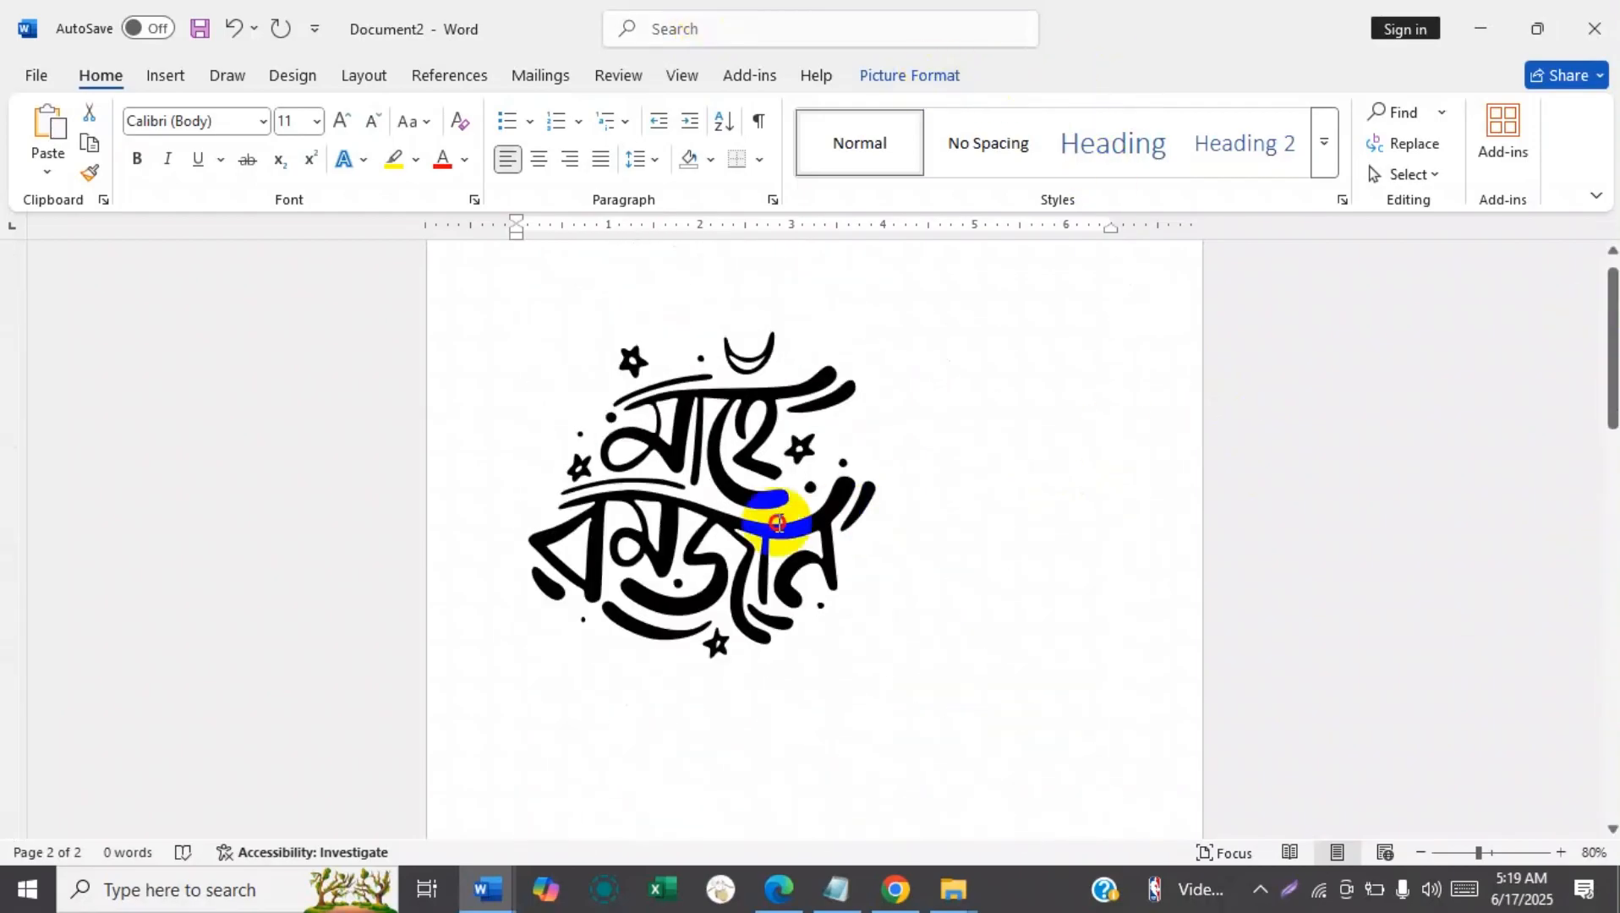
pyautogui.click(1031, 440)
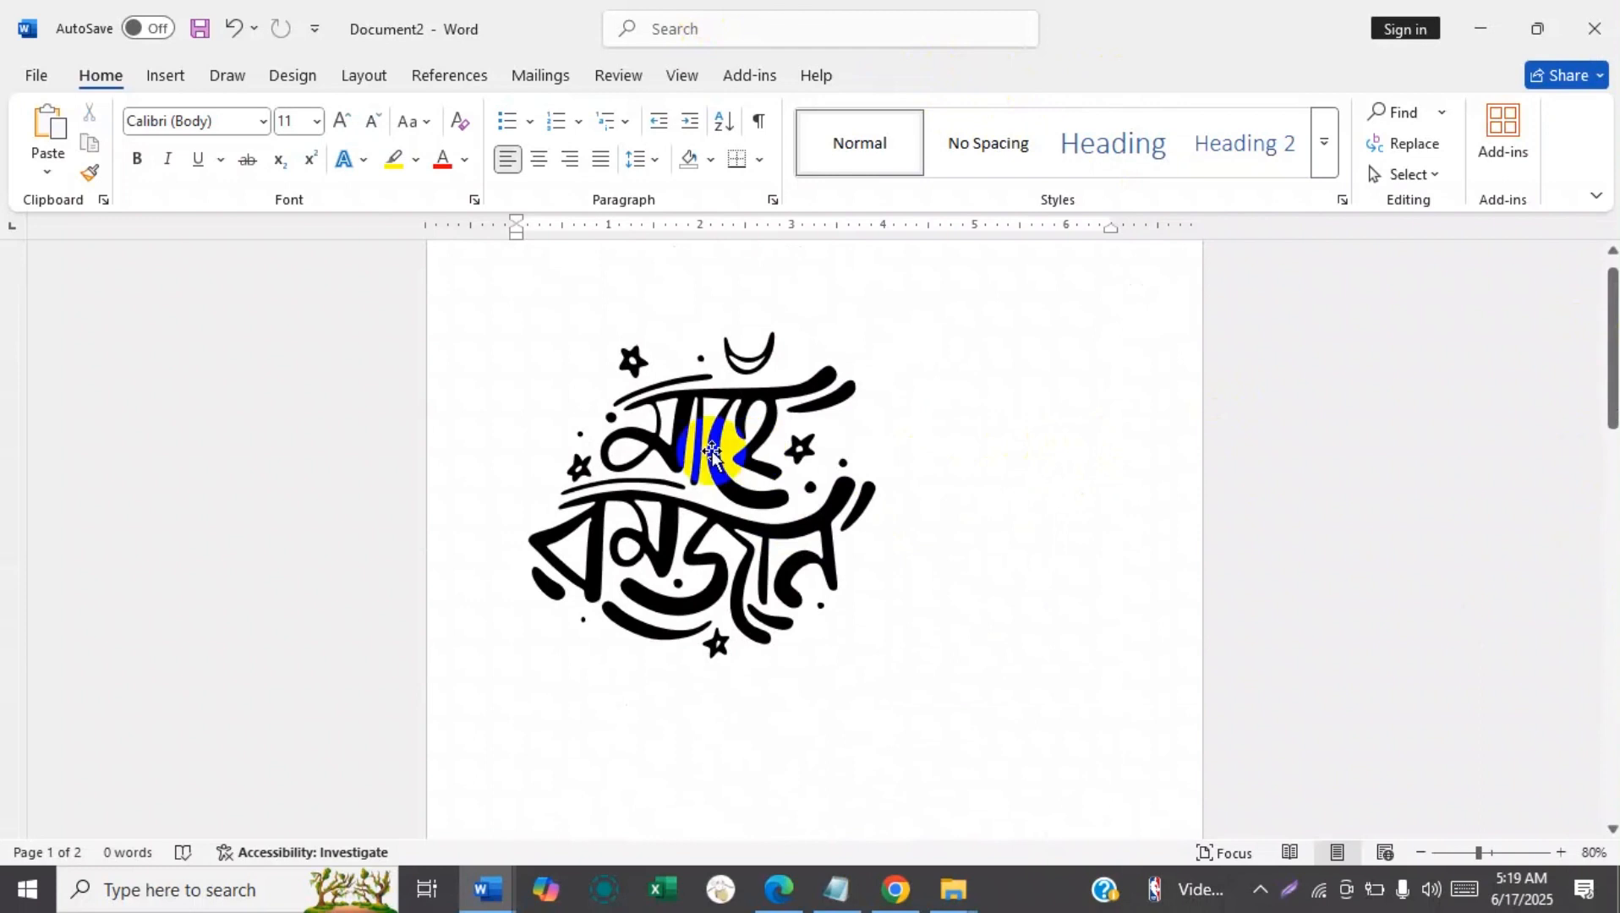
pyautogui.click(646, 451)
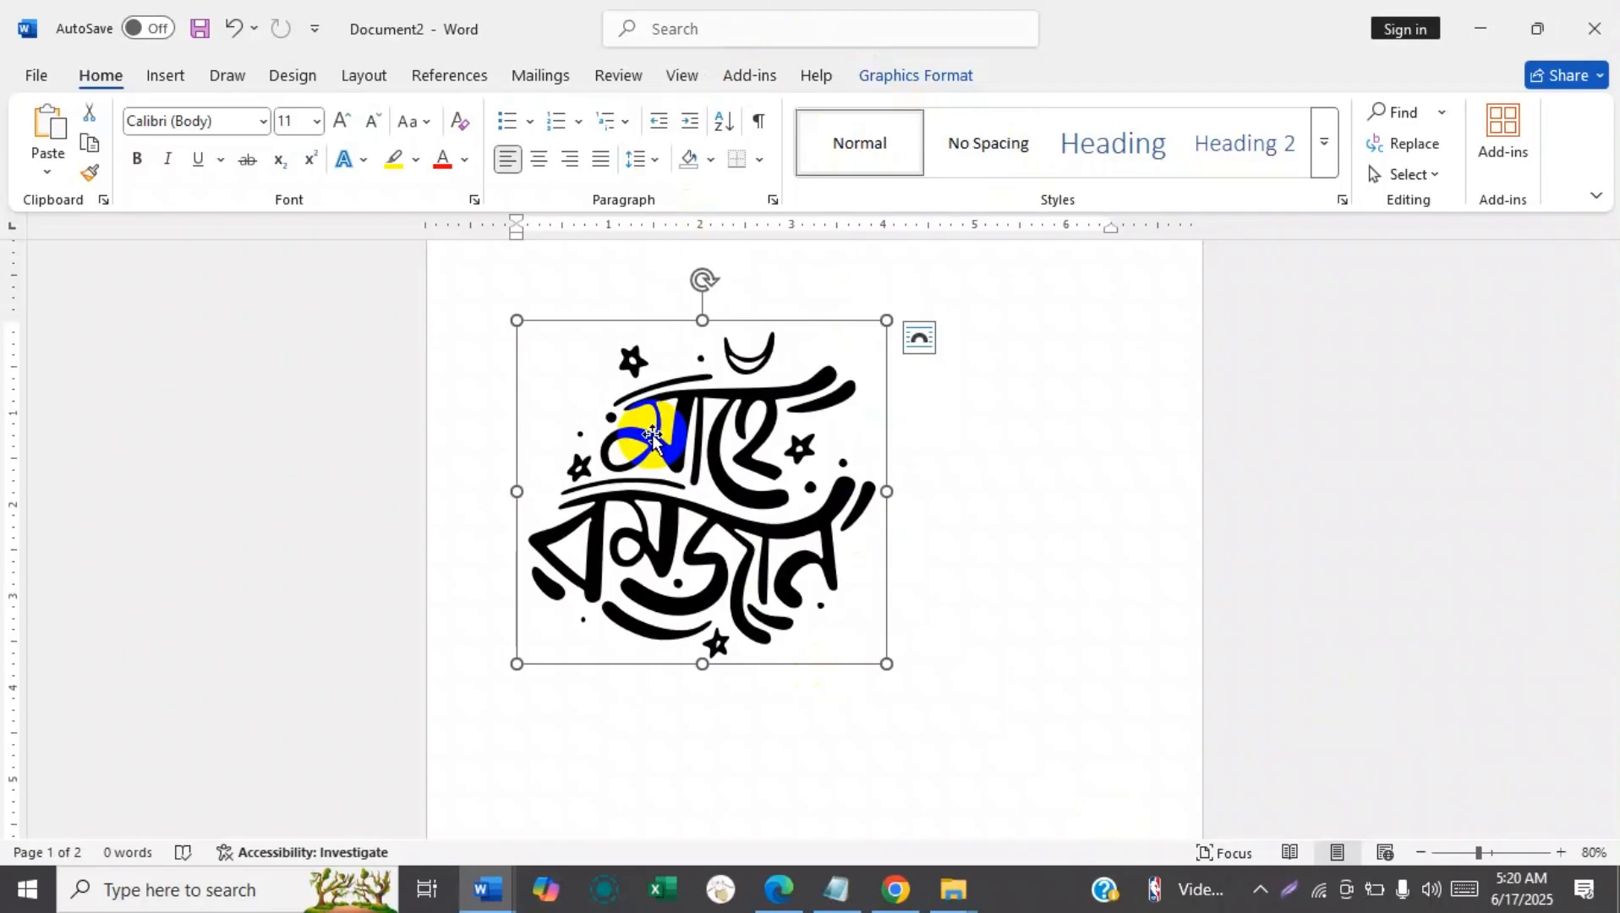
# Recolor the pasted Arabic calligraphy picture with the blue-on-white color variation.
pyautogui.moveTo(1605, 318); pyautogui.dragTo(1604, 604)
pyautogui.click(833, 578)
pyautogui.click(910, 74)
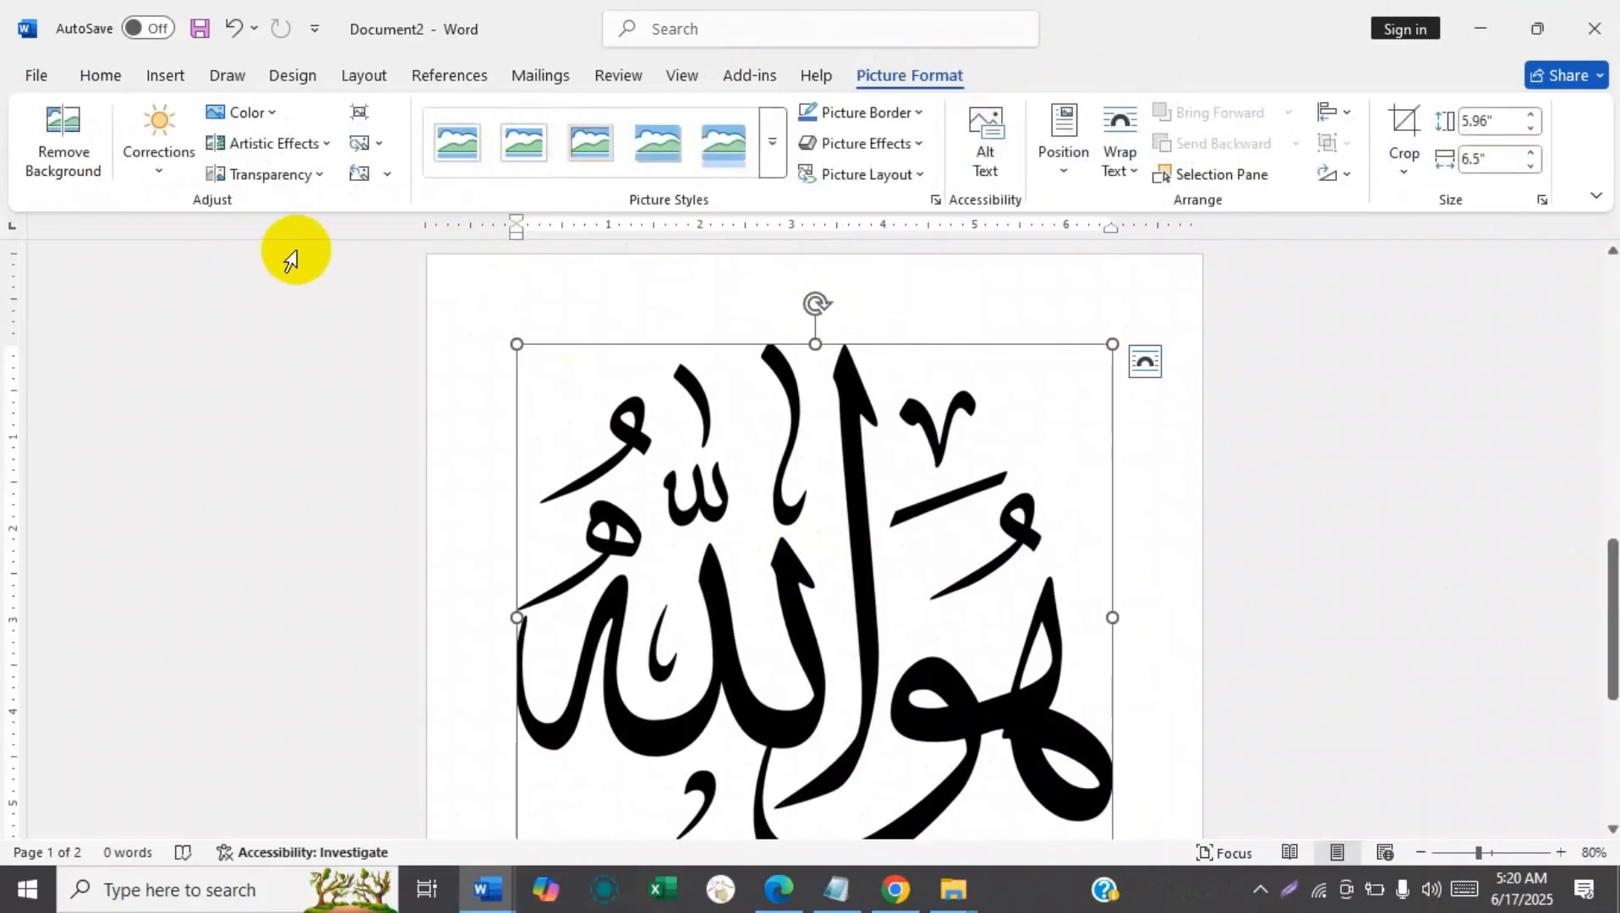
pyautogui.click(241, 114)
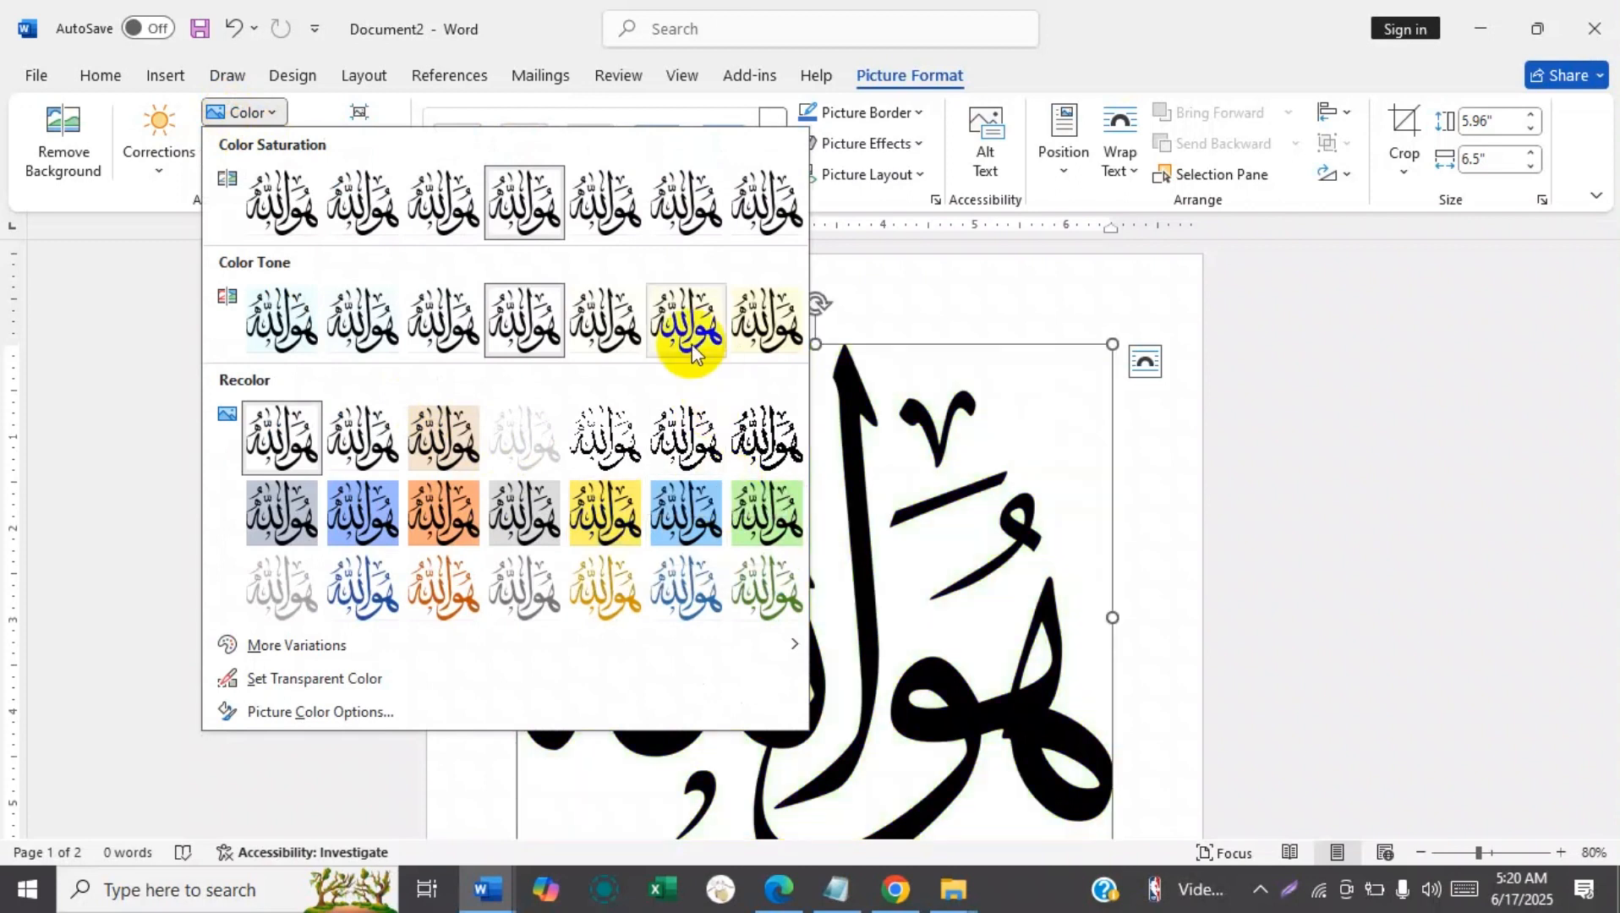
pyautogui.click(713, 574)
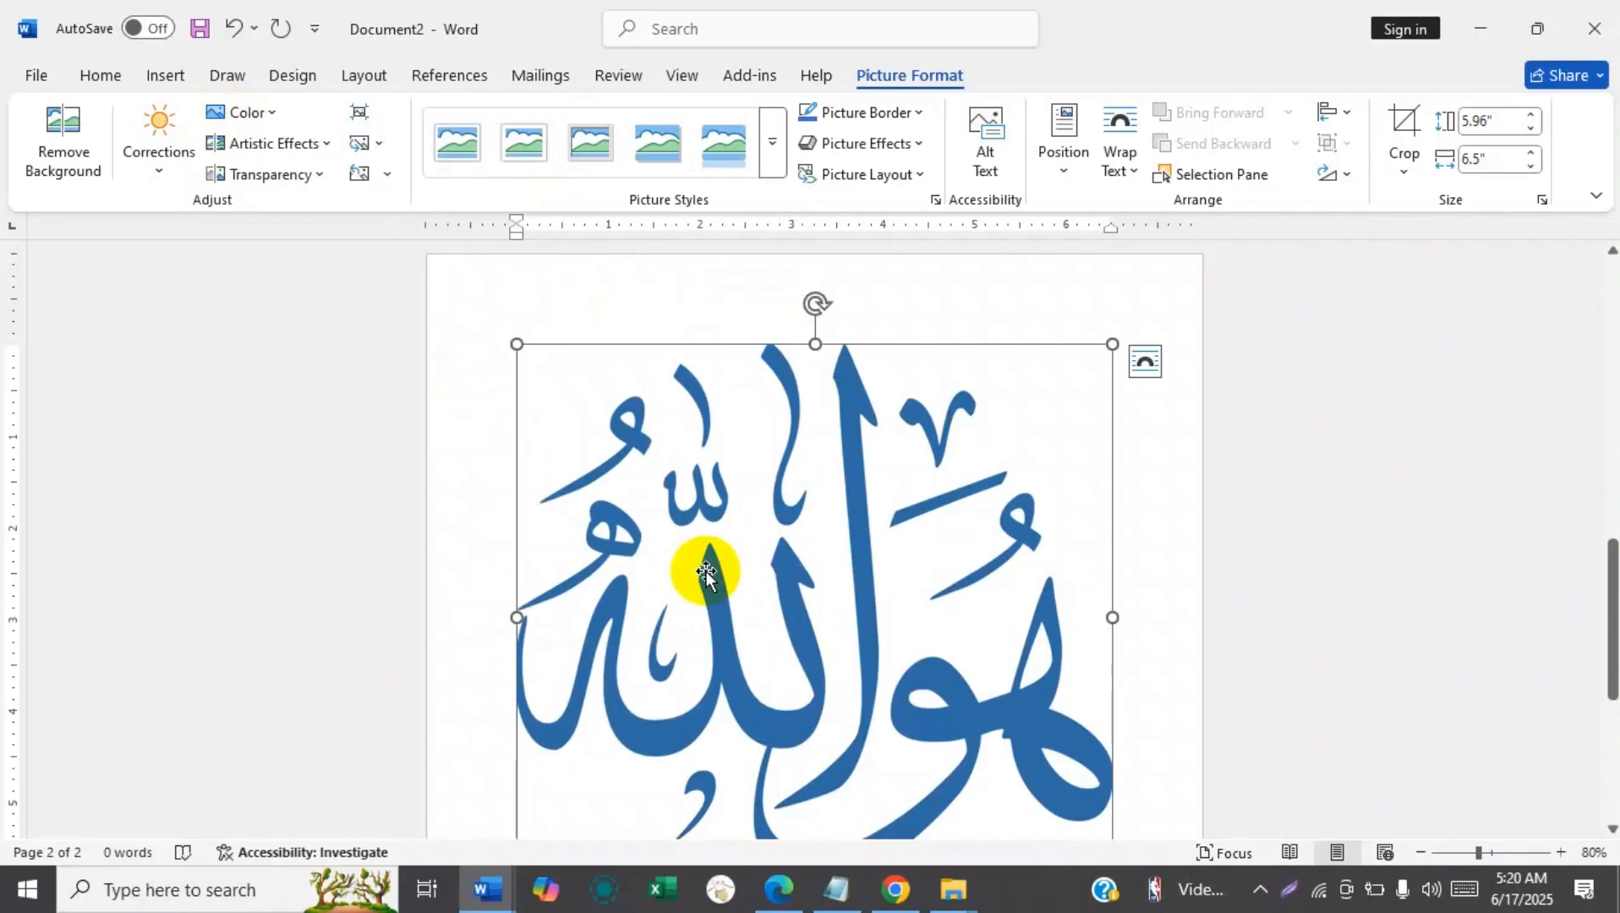
# Look through the corrections, transparency and artistic effects available for the Arabic calligraphy picture.
pyautogui.click(140, 174)
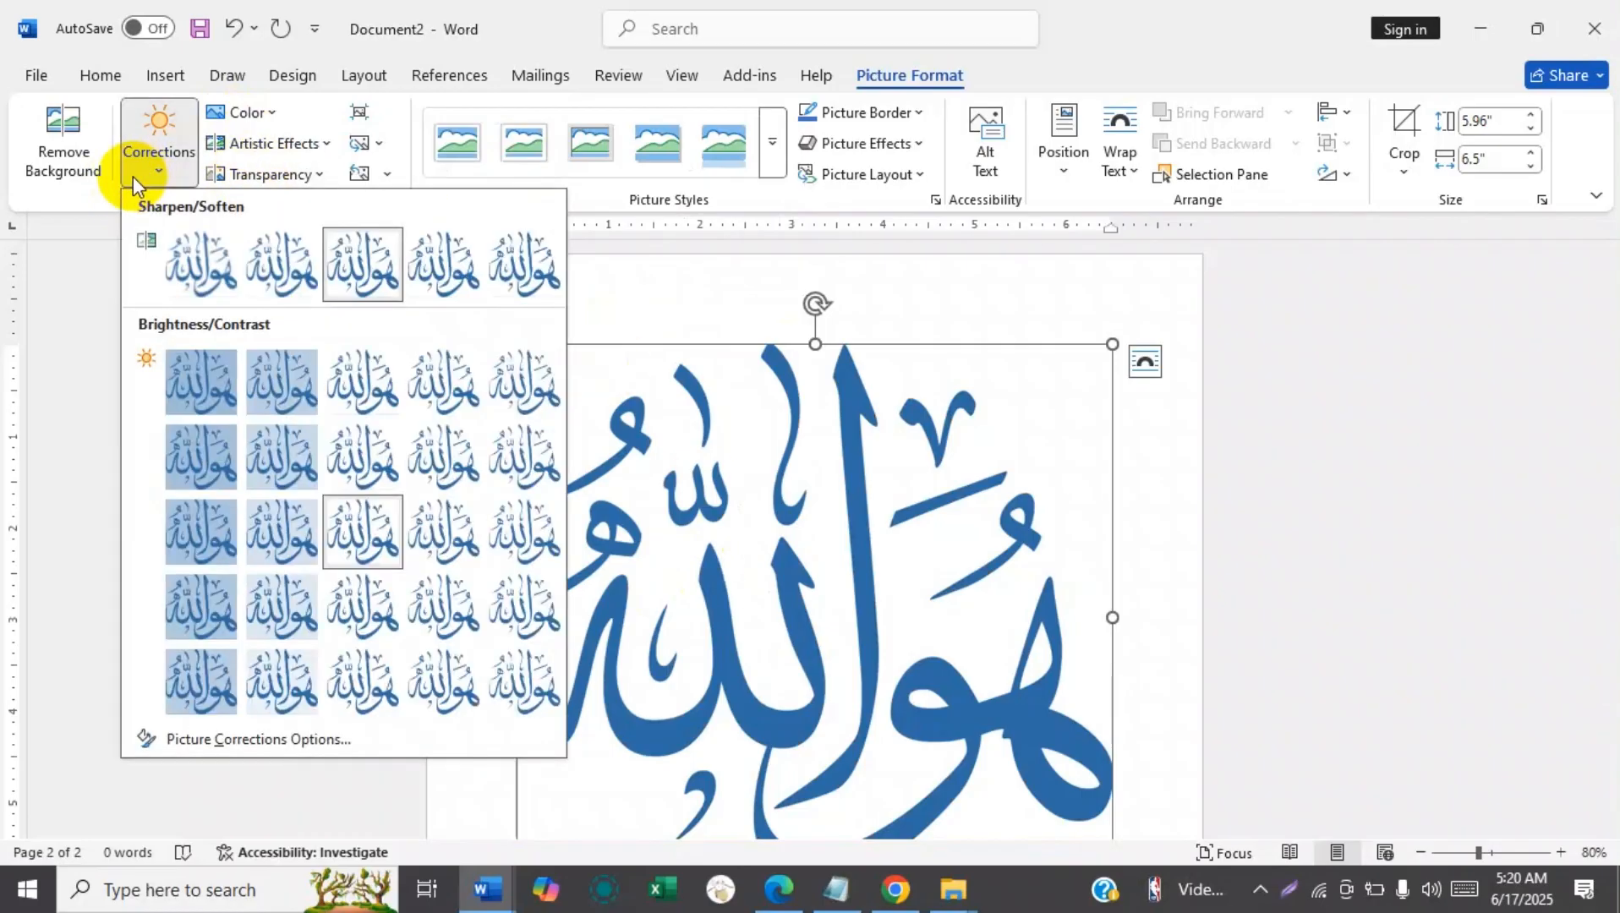
pyautogui.click(133, 178)
pyautogui.click(140, 179)
pyautogui.click(144, 186)
pyautogui.click(251, 180)
pyautogui.click(250, 181)
pyautogui.click(266, 146)
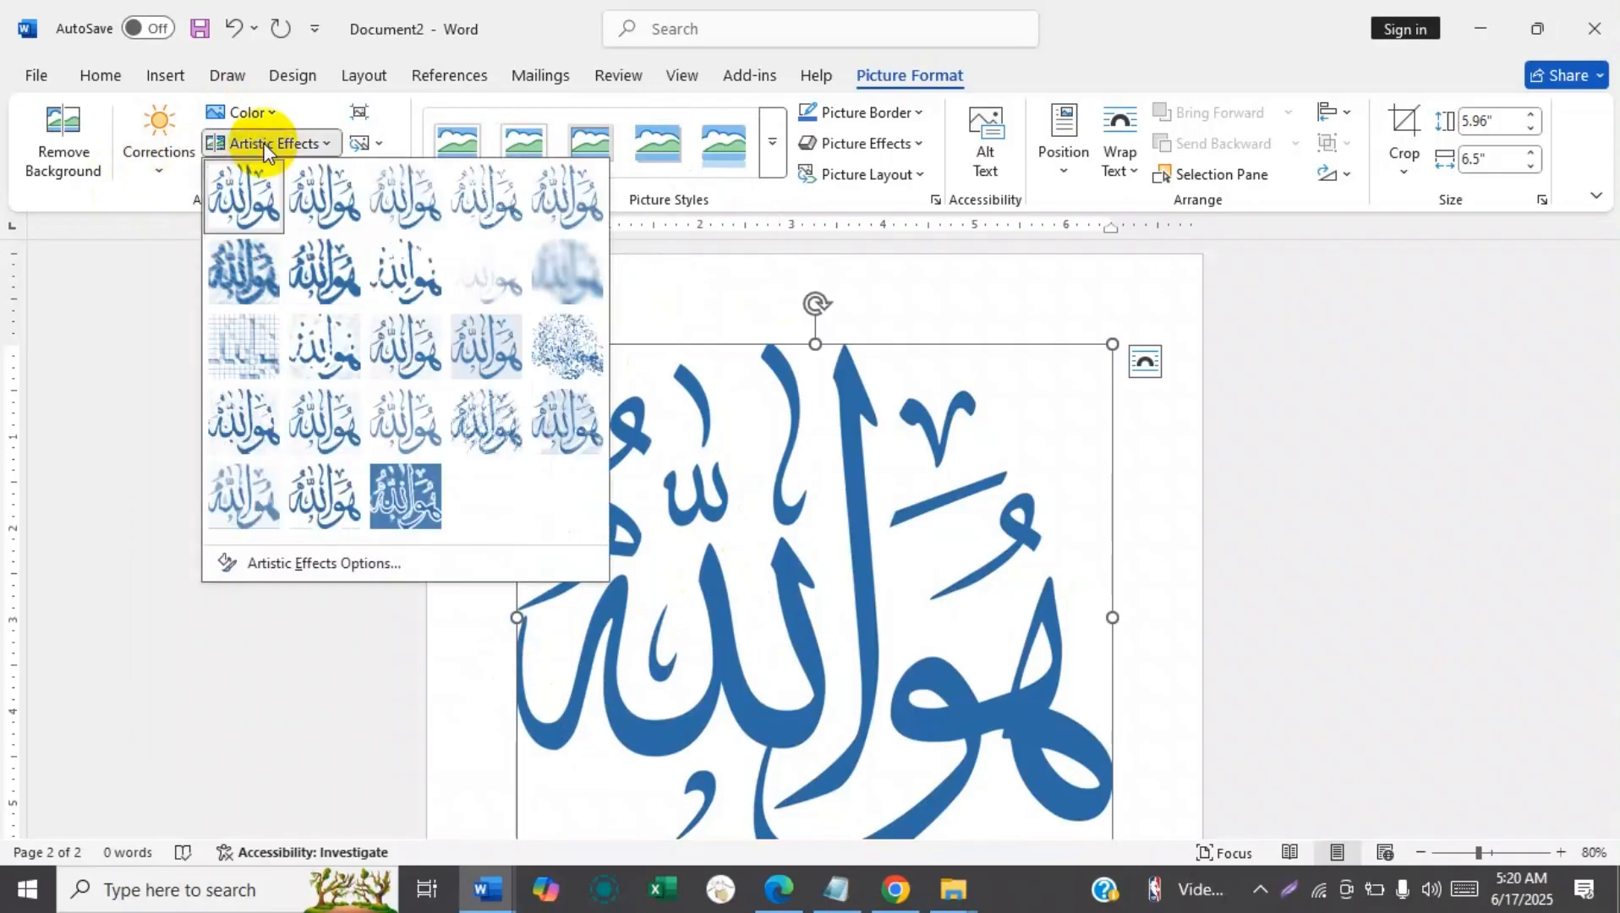
pyautogui.click(266, 151)
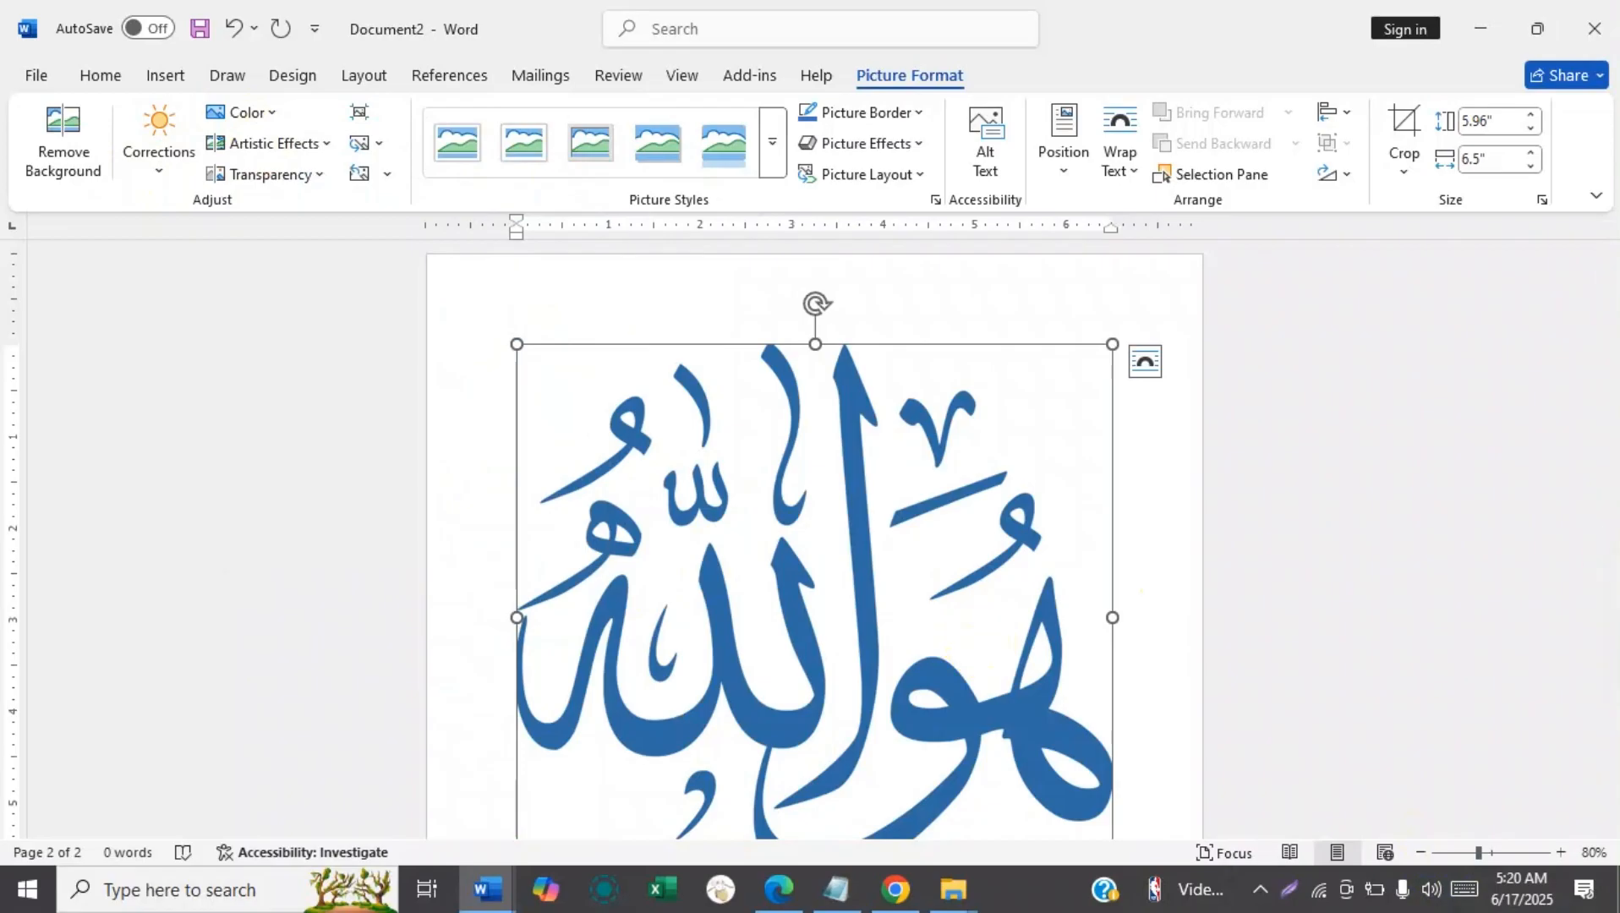
# Examine the fill color options available for the Mahe Ramadan SVG graphic on the first page.
pyautogui.moveTo(1612, 614); pyautogui.dragTo(1612, 329)
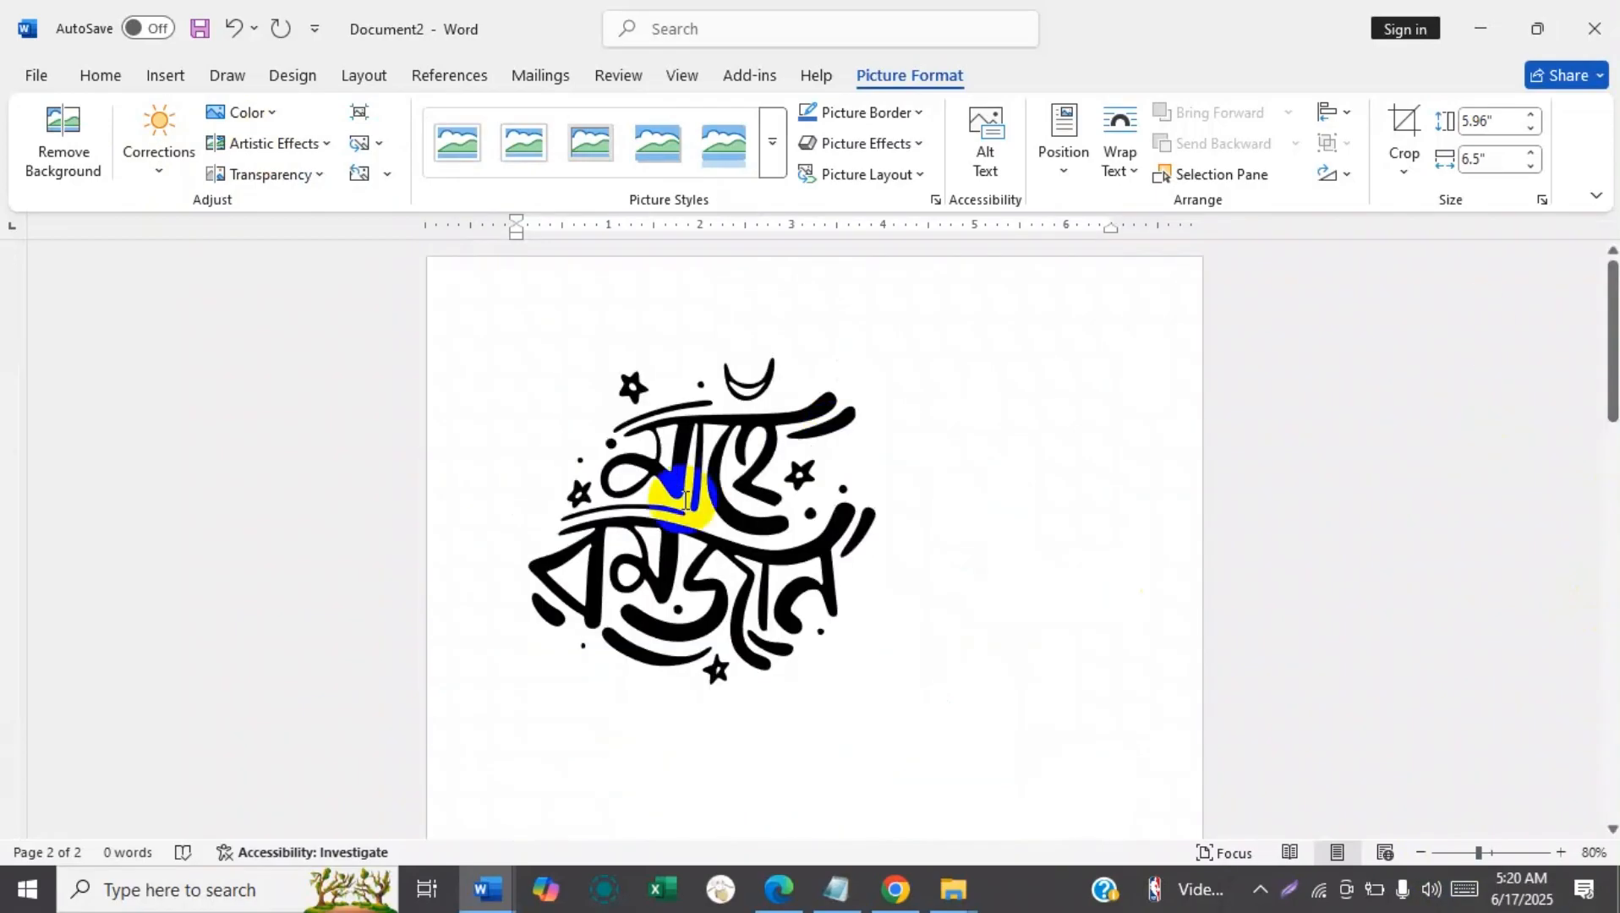
pyautogui.click(684, 501)
pyautogui.click(969, 482)
pyautogui.click(726, 465)
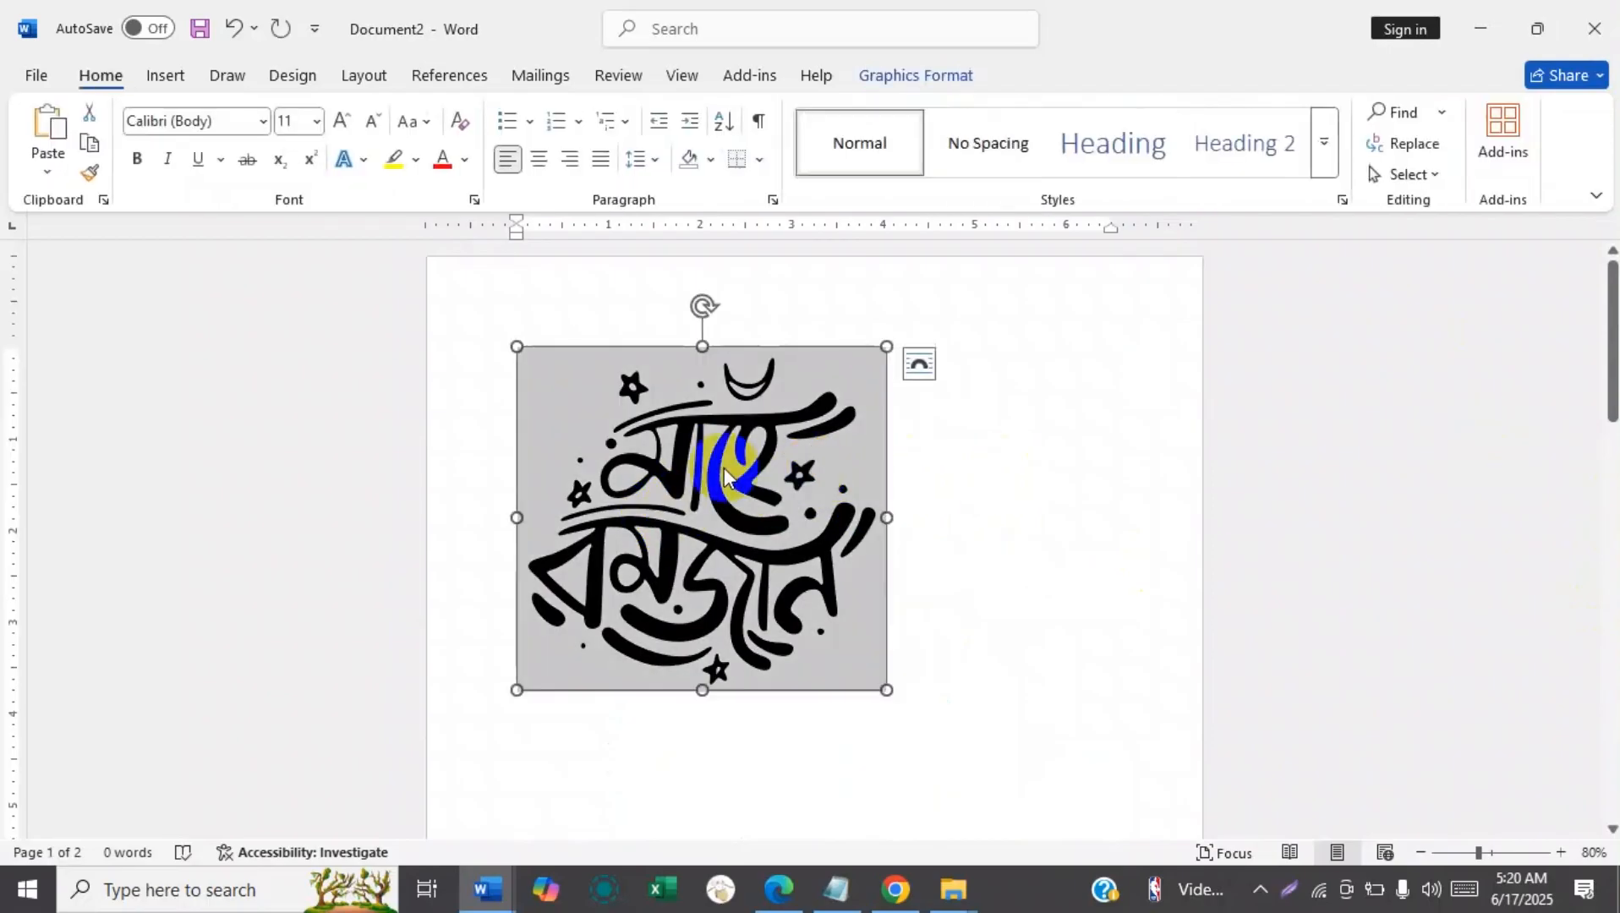
pyautogui.click(755, 346)
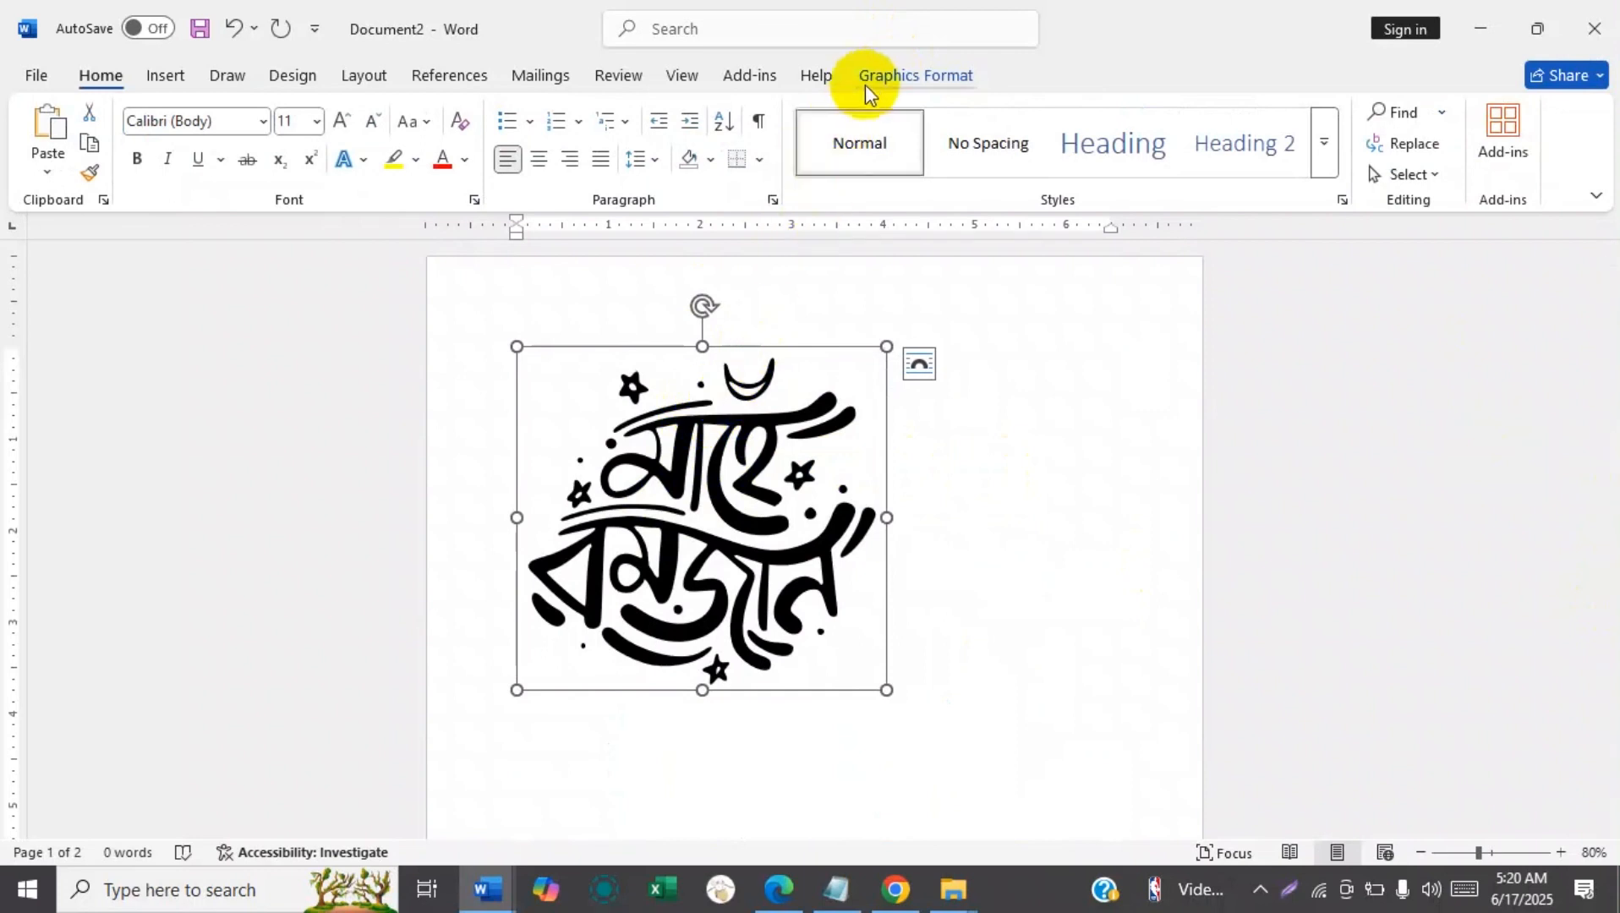
pyautogui.click(871, 77)
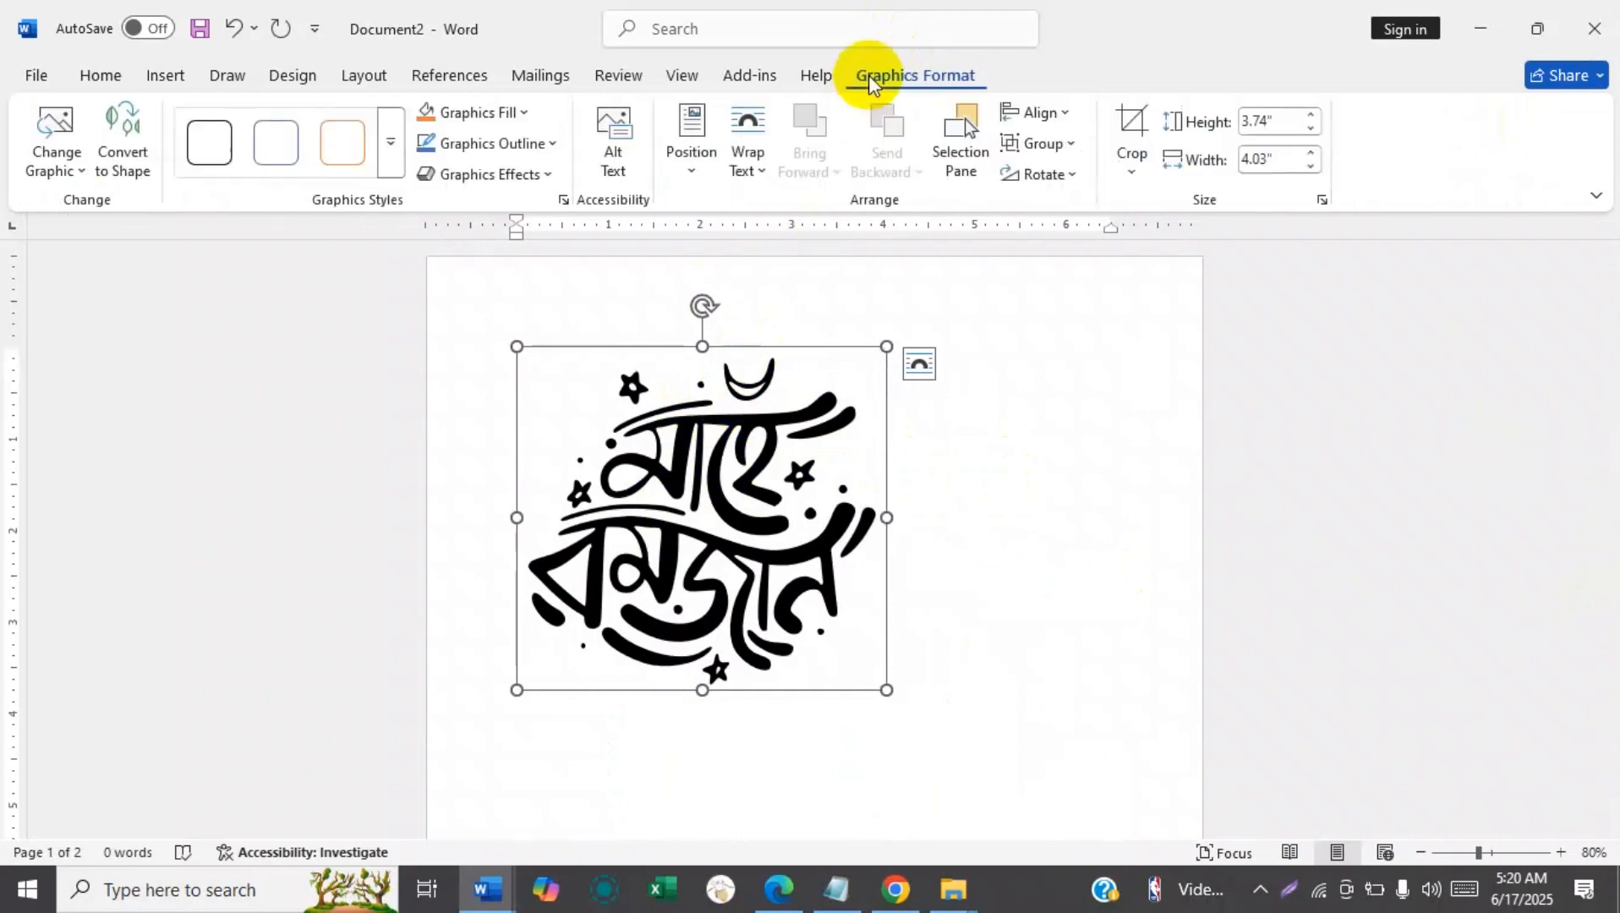
pyautogui.click(524, 114)
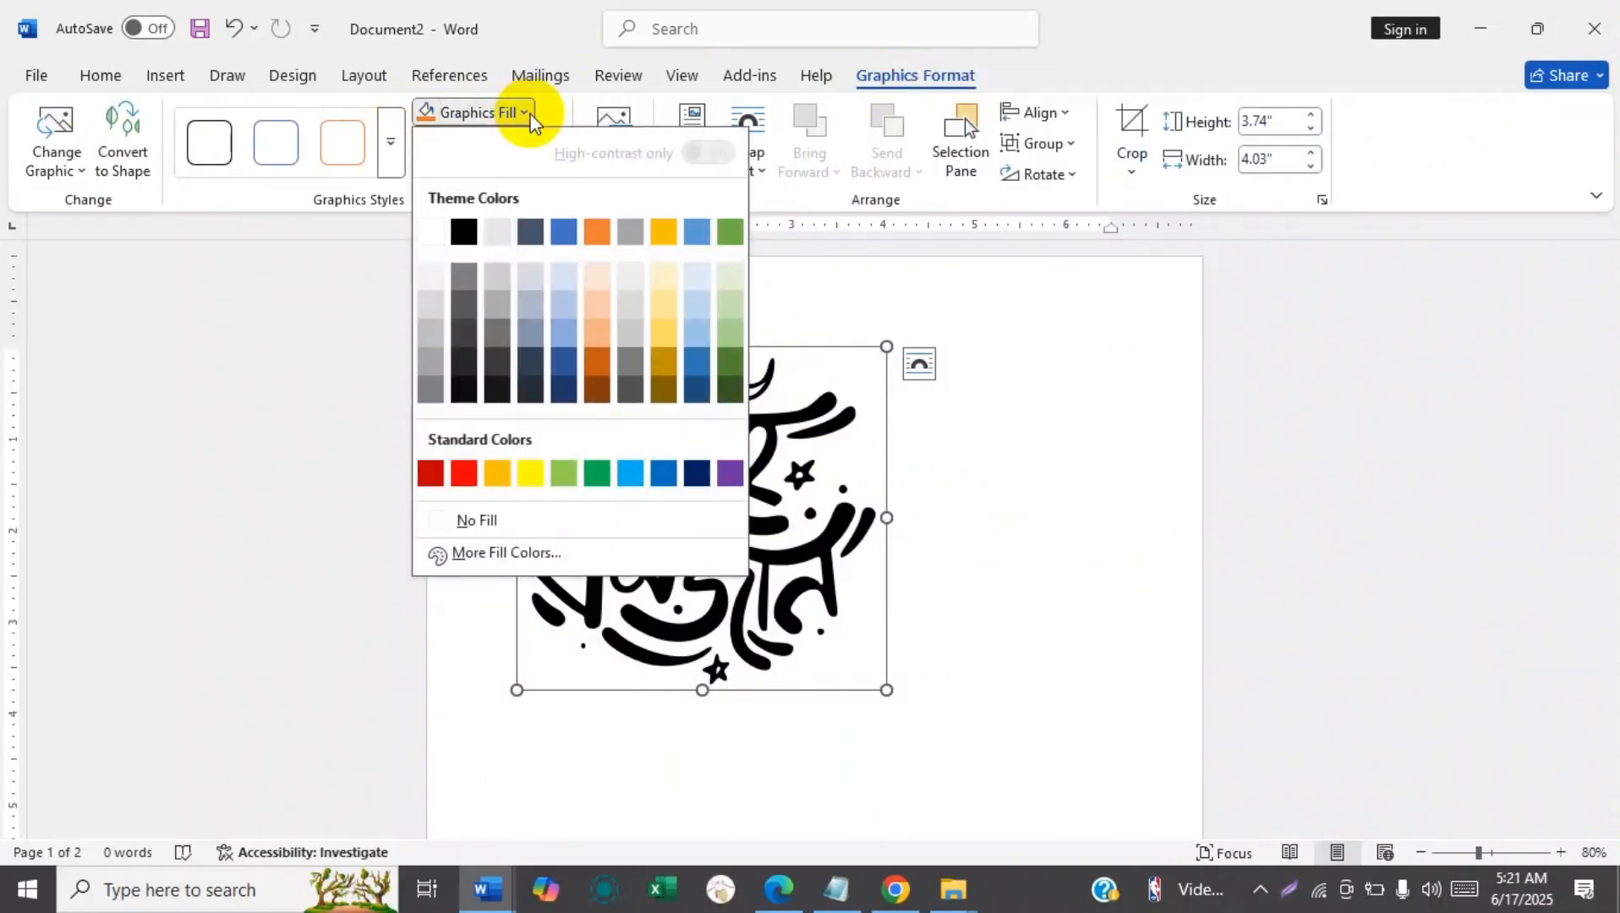
pyautogui.click(937, 272)
# Try to move the Mahe Ramadan graphic toward the right side of the page.
pyautogui.click(784, 436)
pyautogui.moveTo(782, 431); pyautogui.dragTo(940, 429)
pyautogui.moveTo(1615, 660); pyautogui.dragTo(1403, 323)
pyautogui.click(743, 603)
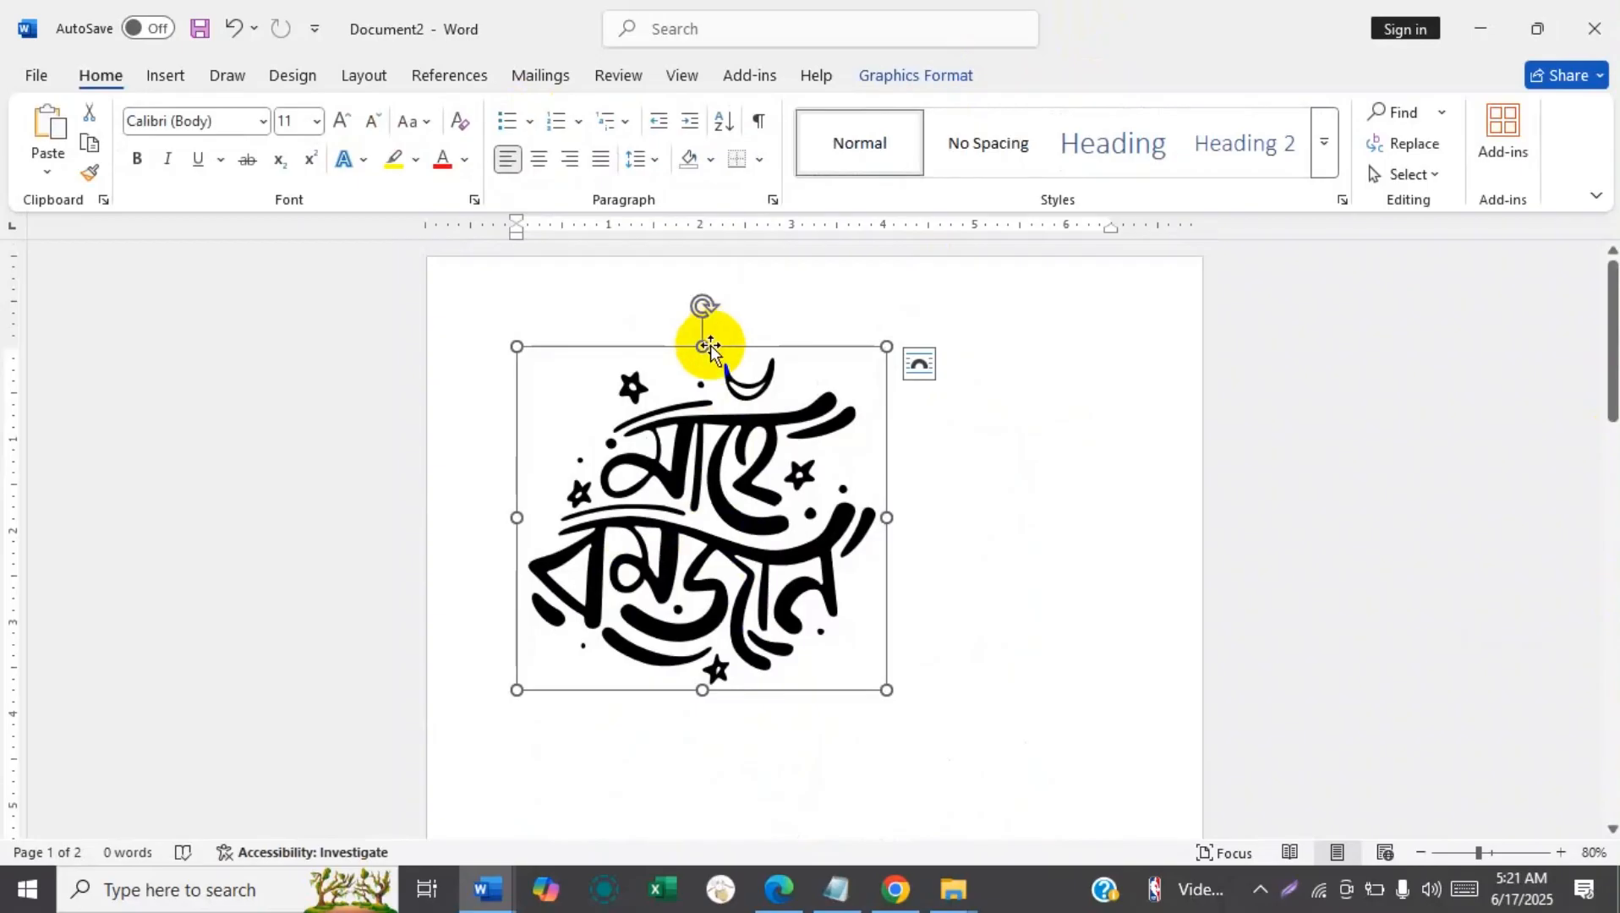
pyautogui.moveTo(711, 346); pyautogui.dragTo(865, 348)
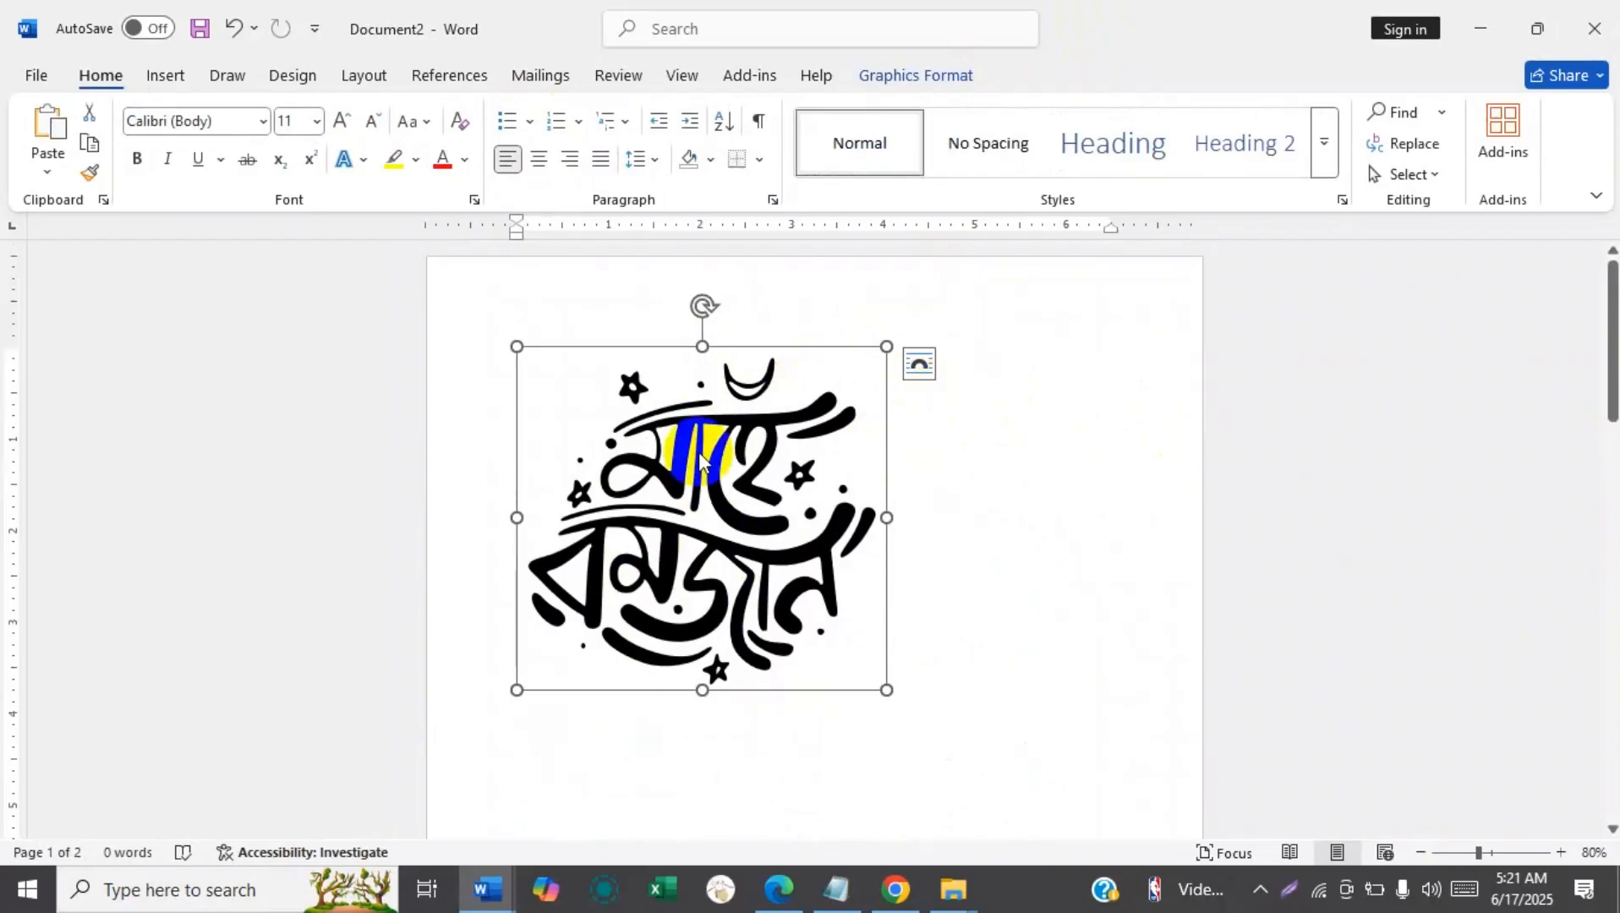
# Set the Mahe Ramadan graphic's text wrapping to Behind Text and delete the blue Arabic calligraphy picture.
pyautogui.click(938, 73)
pyautogui.click(744, 165)
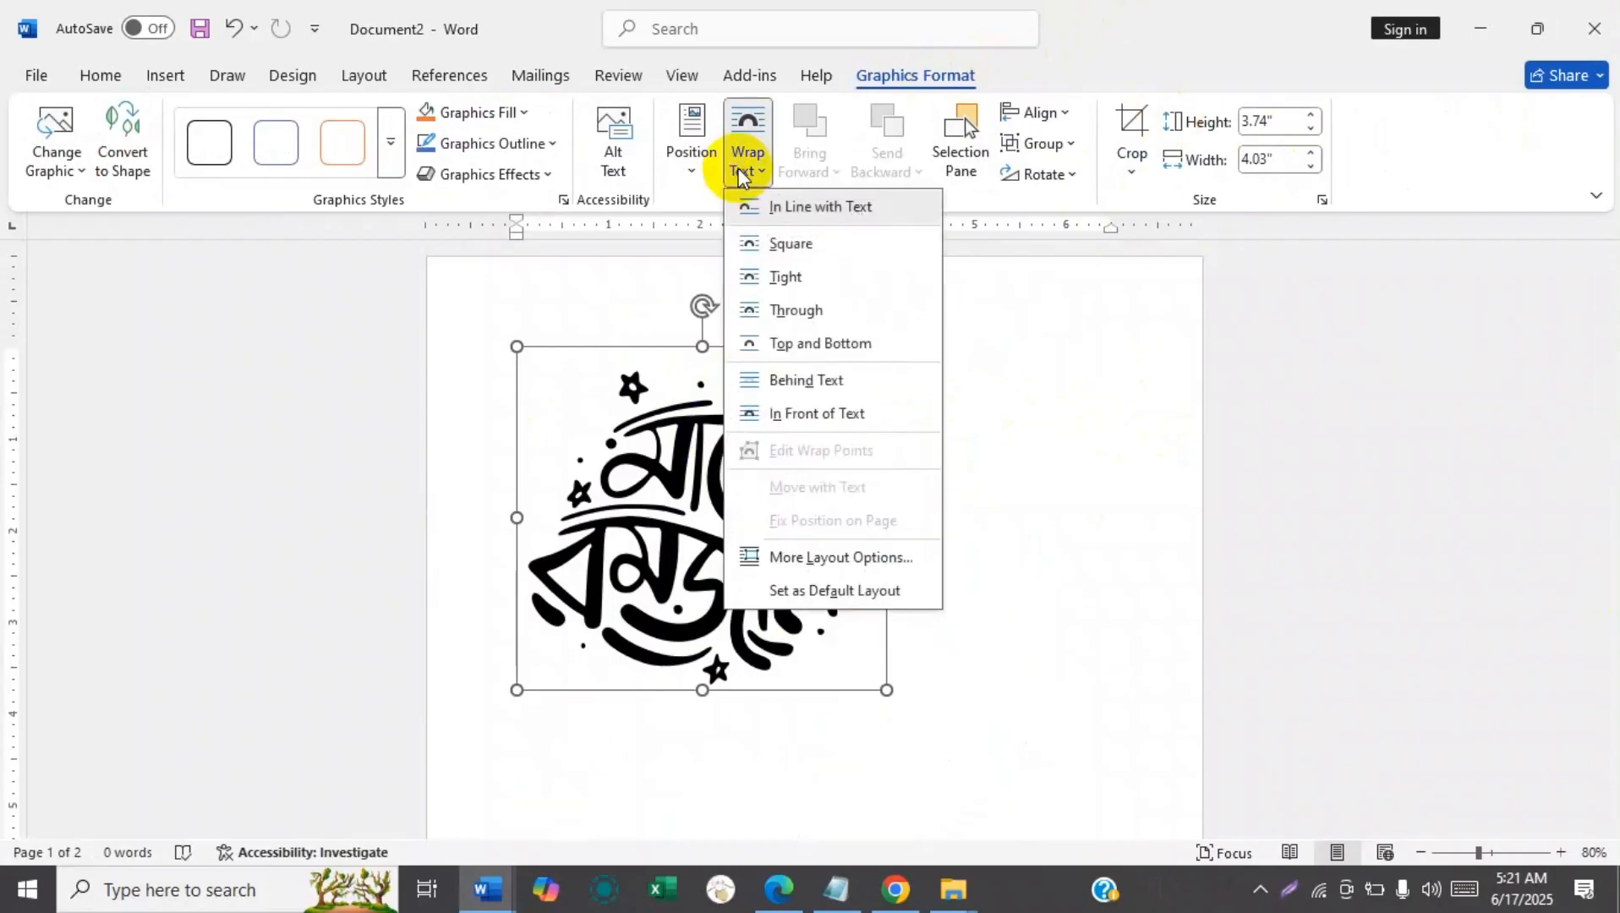
pyautogui.click(804, 382)
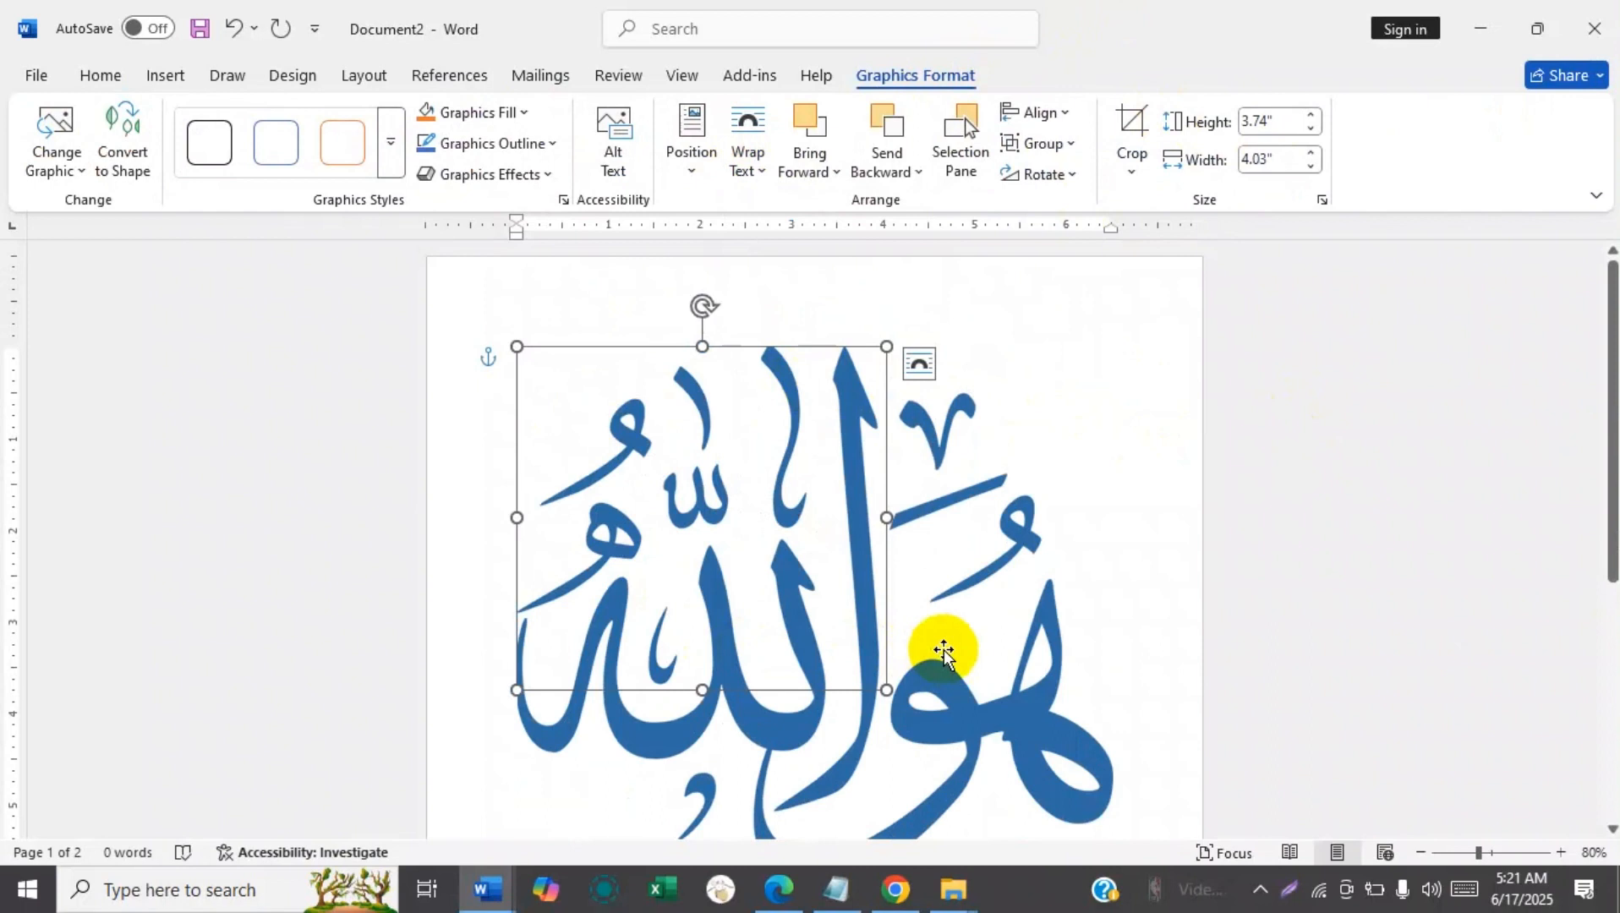
pyautogui.press('Delete')
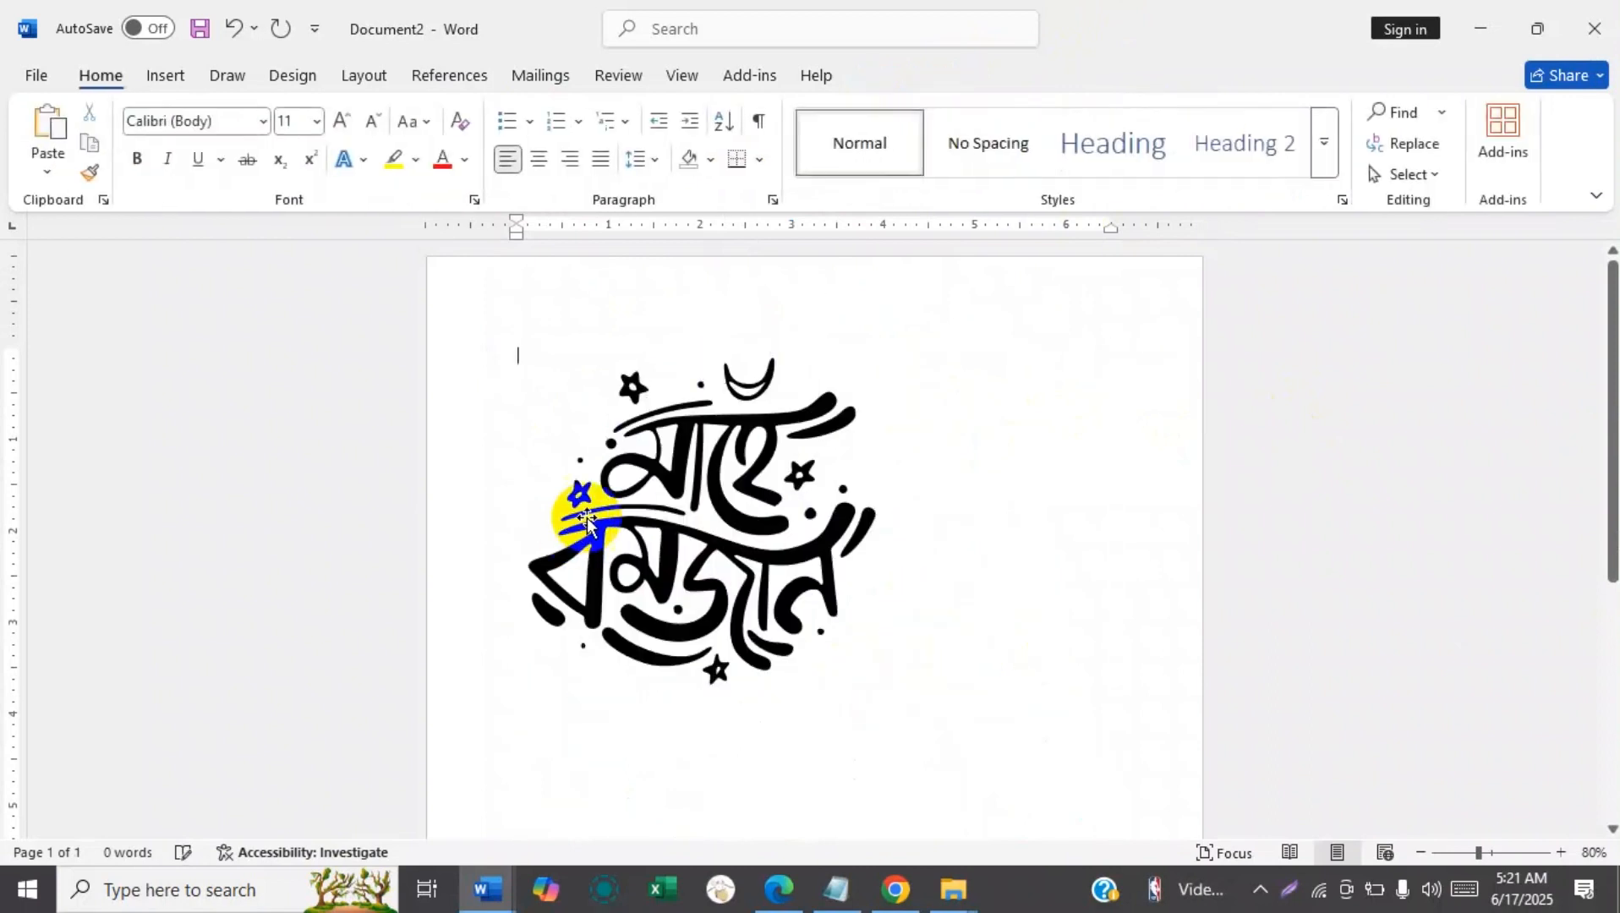
# Apply Behind Text wrapping to the Mahe Ramadan graphic again and move it to the right side of the page.
pyautogui.click(788, 510)
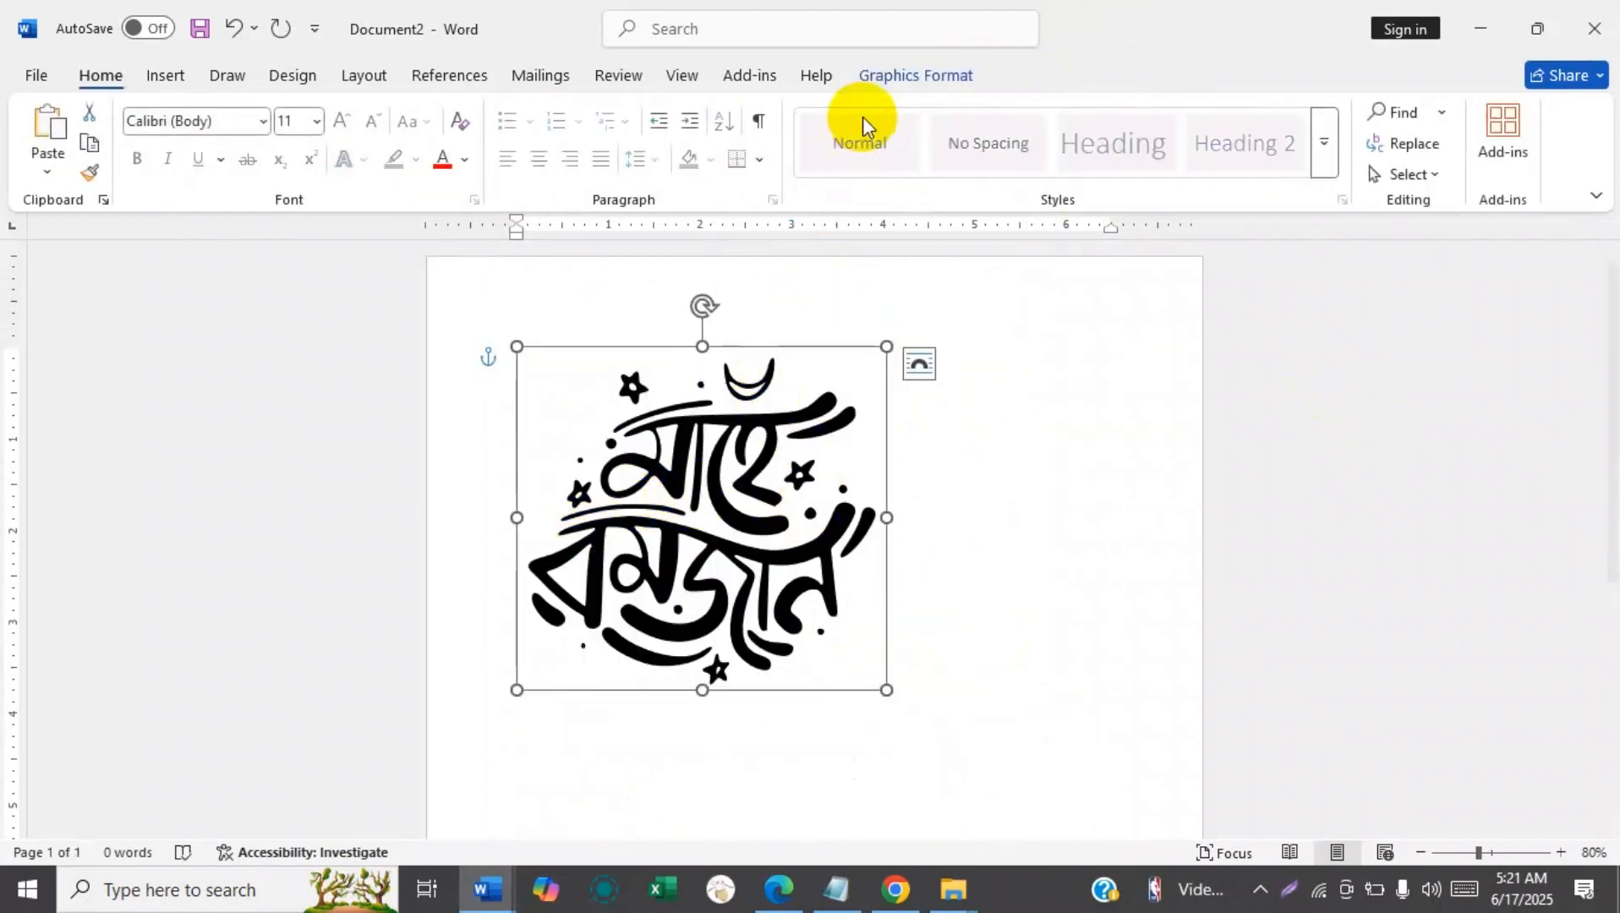
pyautogui.click(890, 81)
pyautogui.click(744, 162)
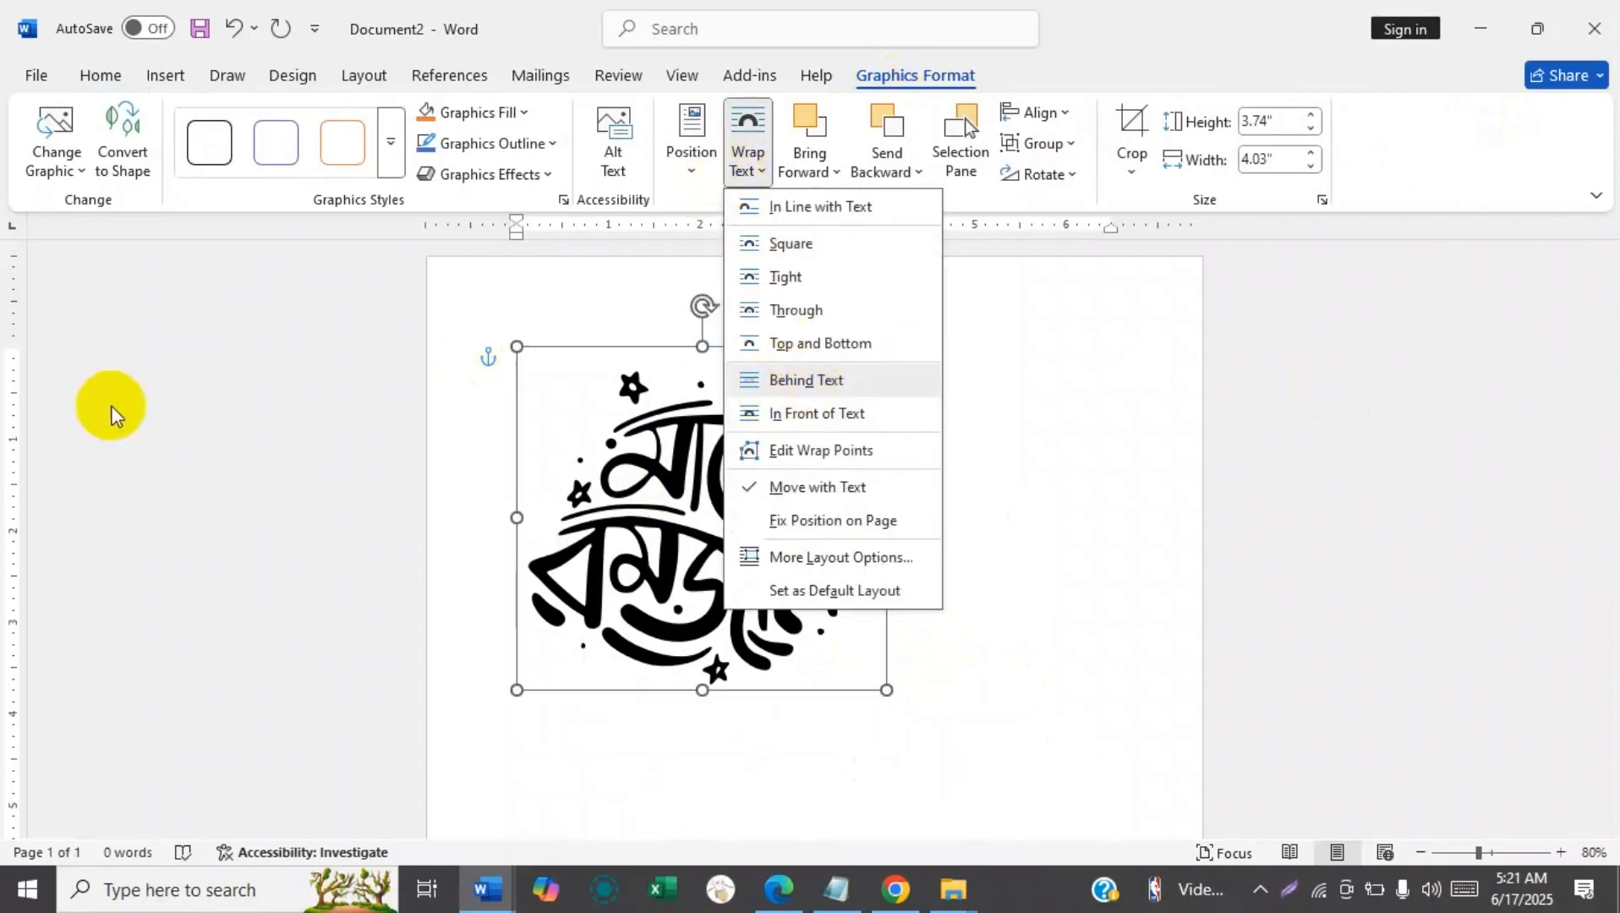
pyautogui.click(802, 387)
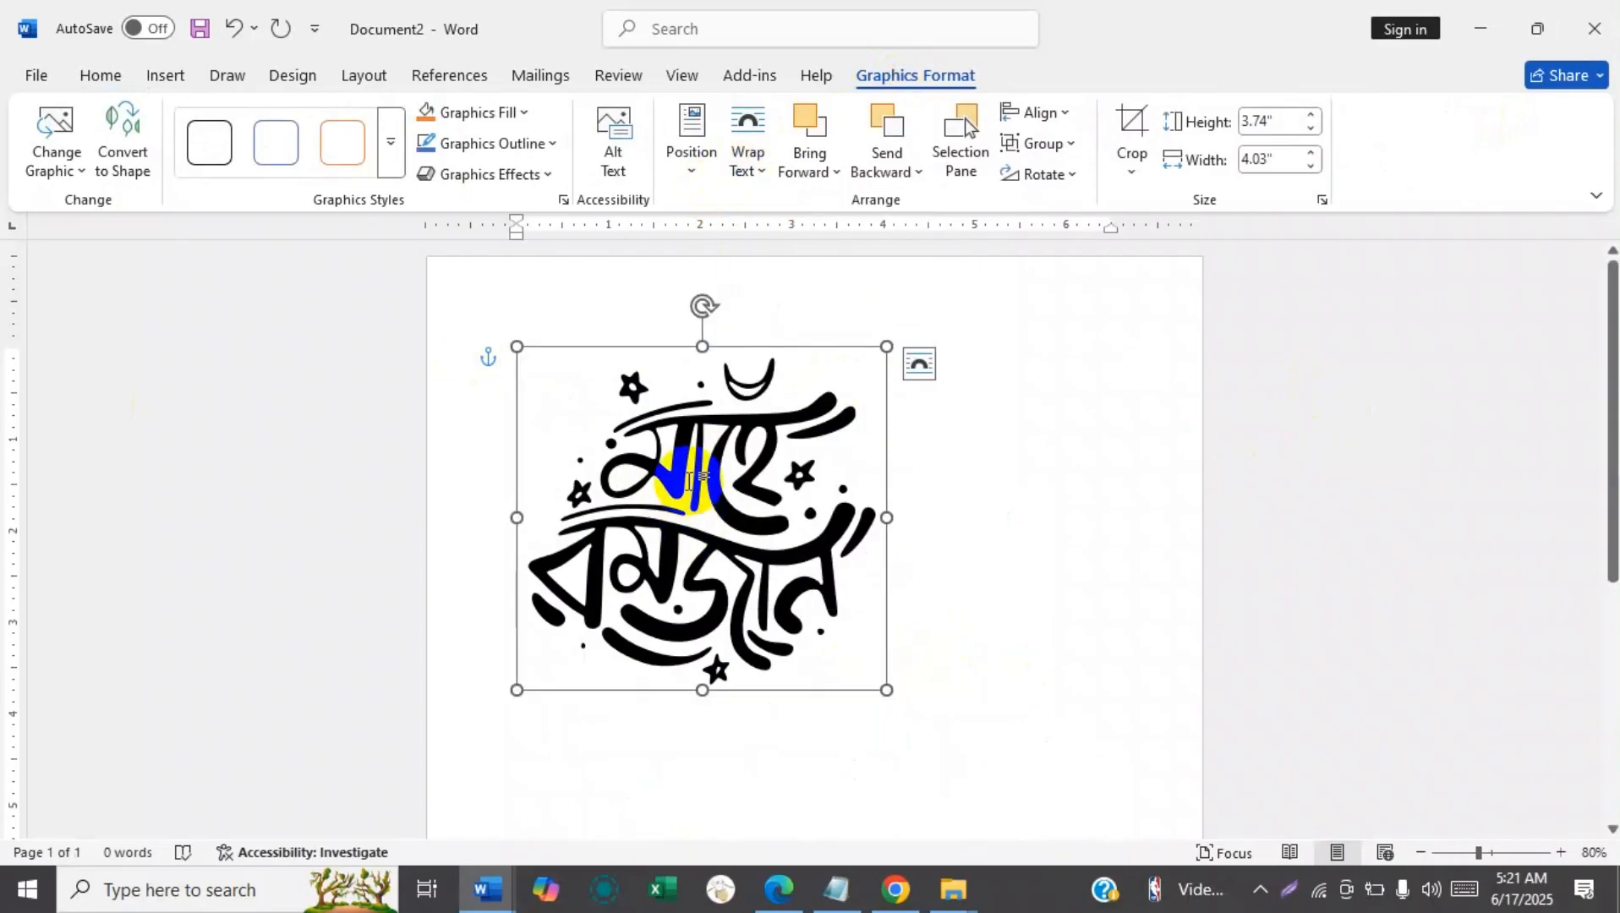
pyautogui.moveTo(725, 349); pyautogui.dragTo(954, 359)
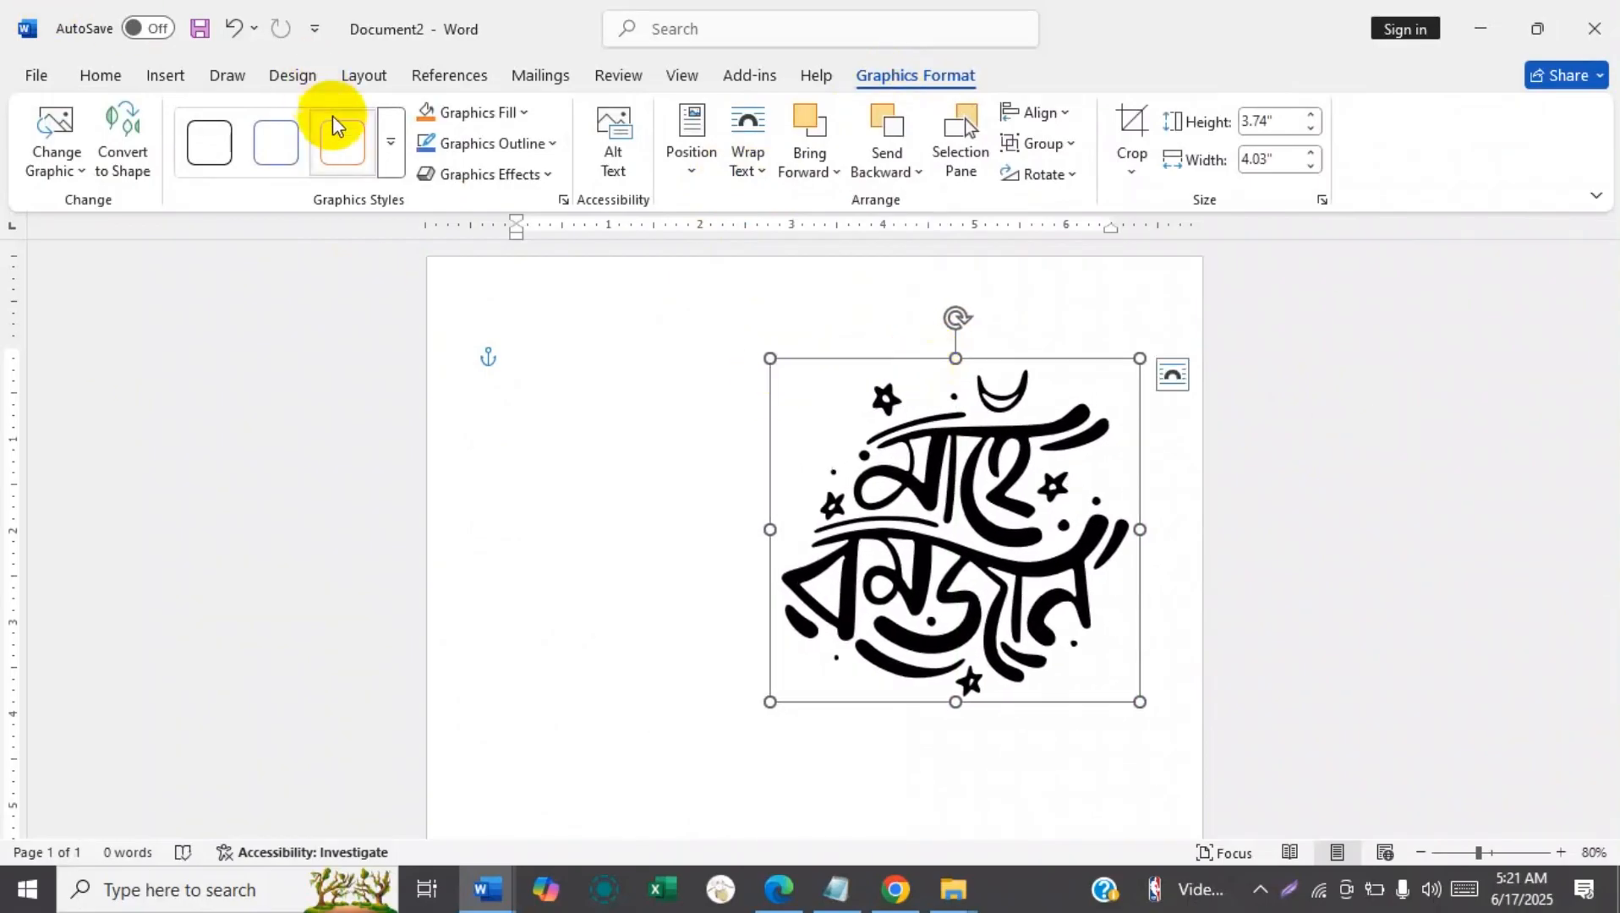
# Fill the Mahe Ramadan graphic with standard Purple and set its outline color to standard Dark Blue.
pyautogui.click(528, 115)
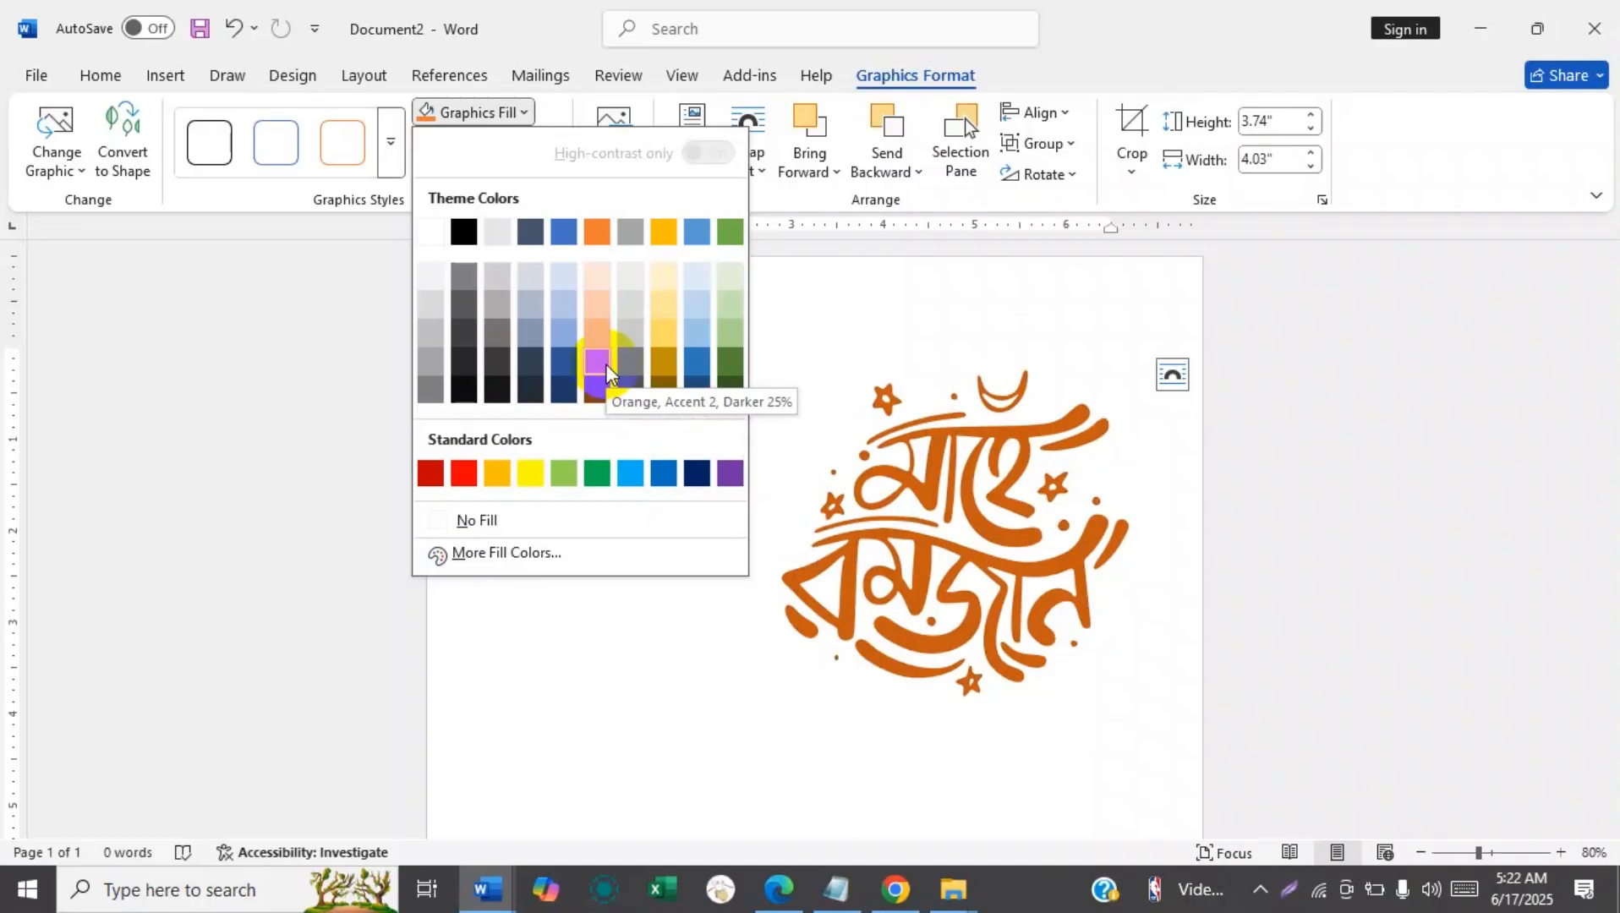
pyautogui.click(728, 476)
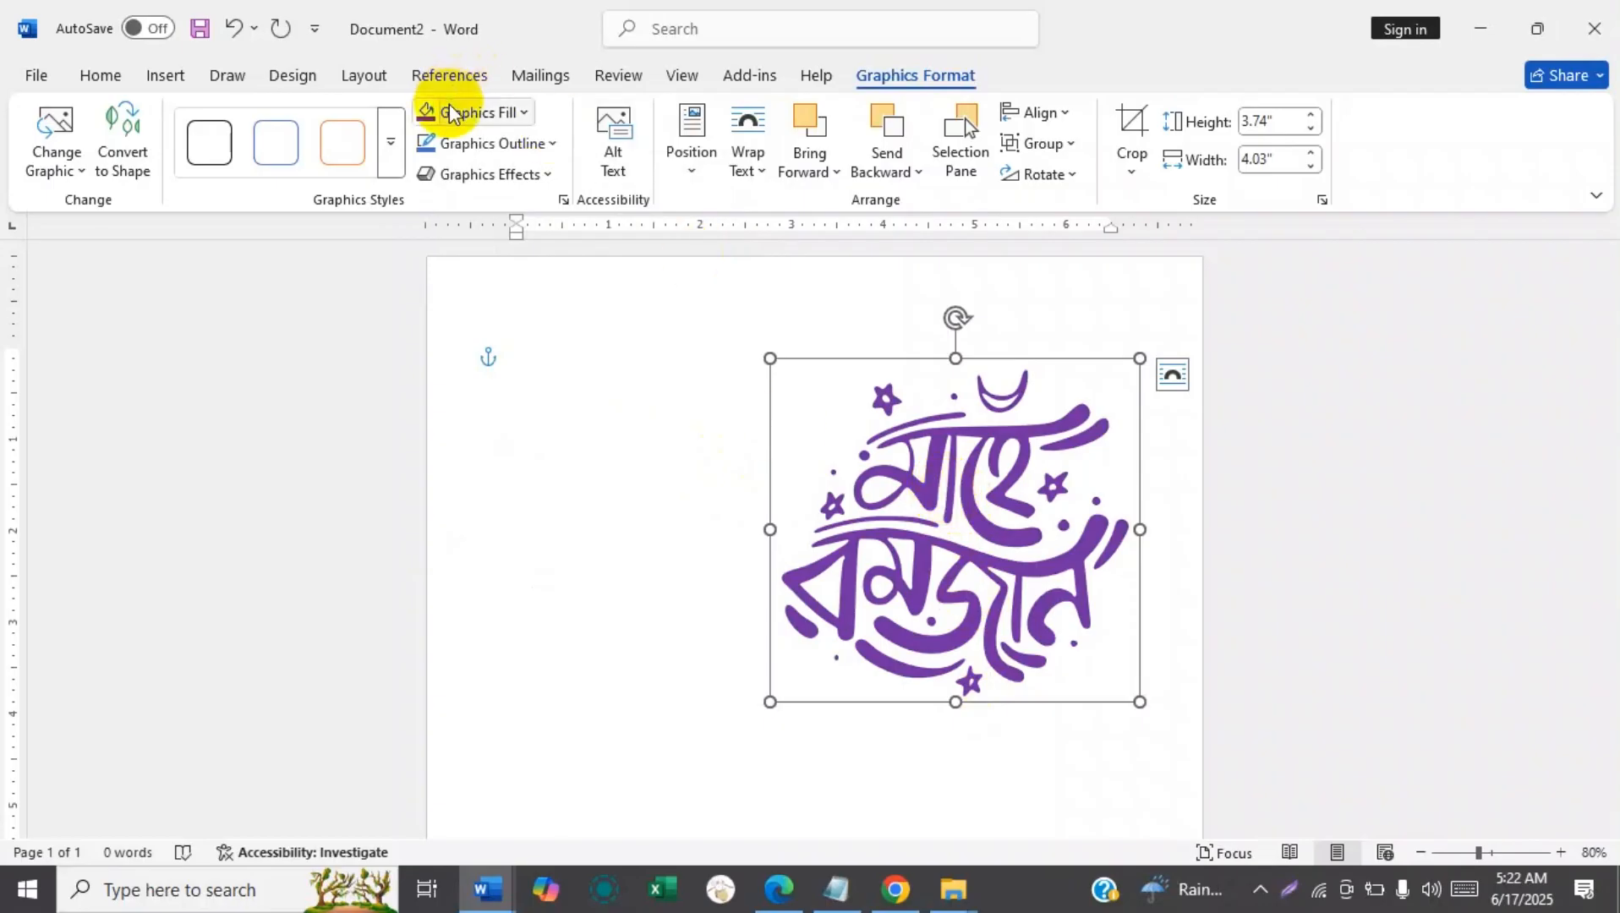
pyautogui.click(552, 144)
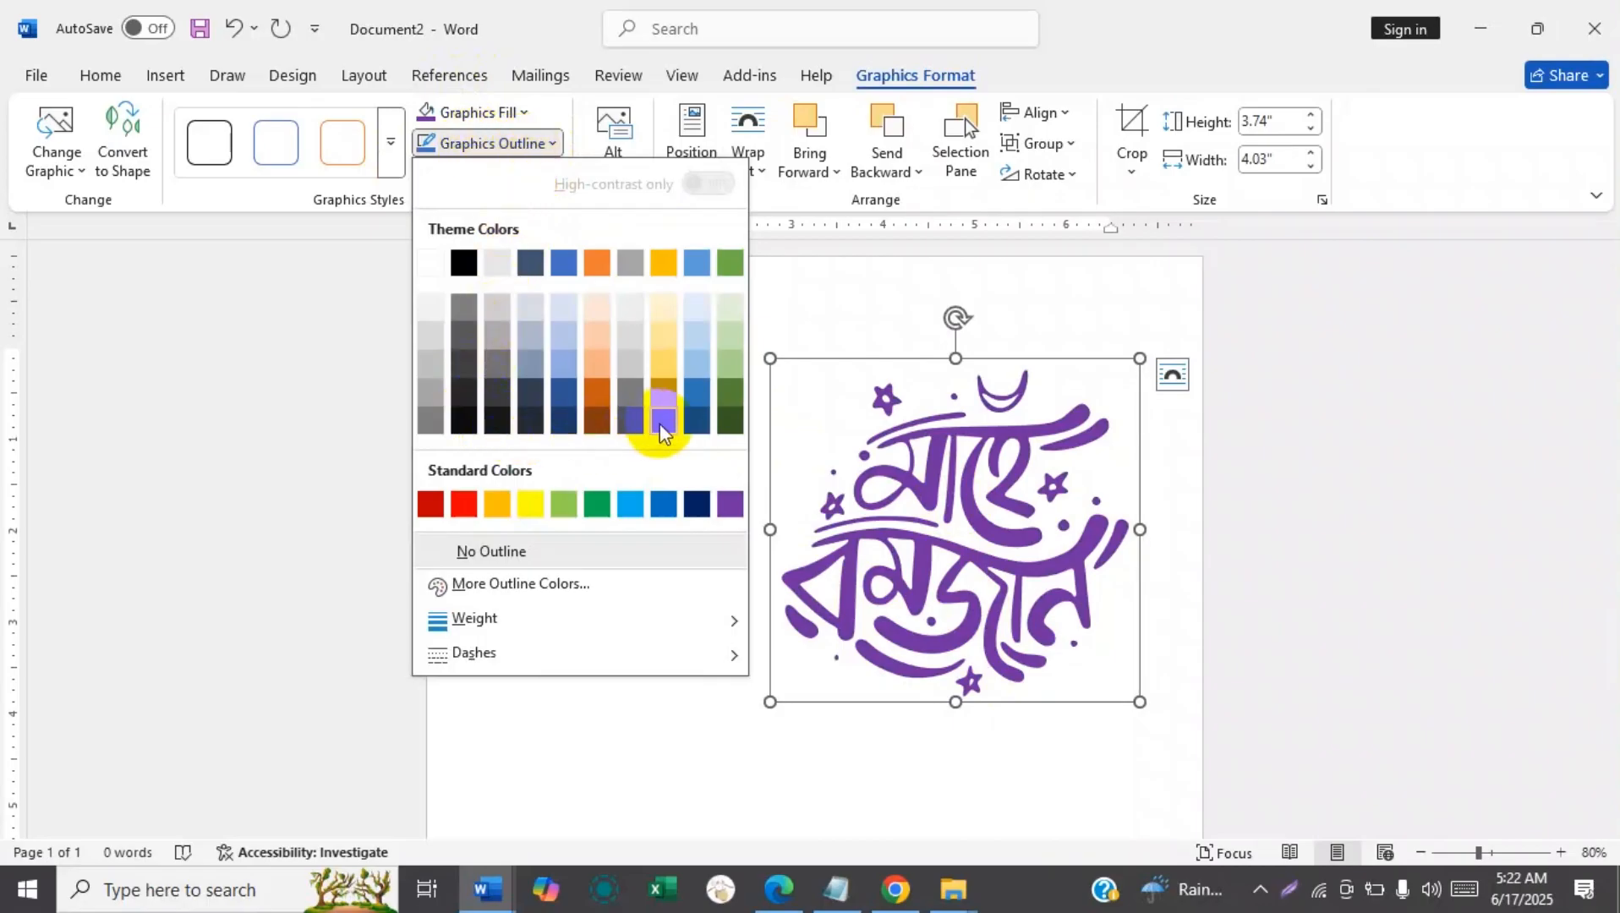
pyautogui.click(704, 505)
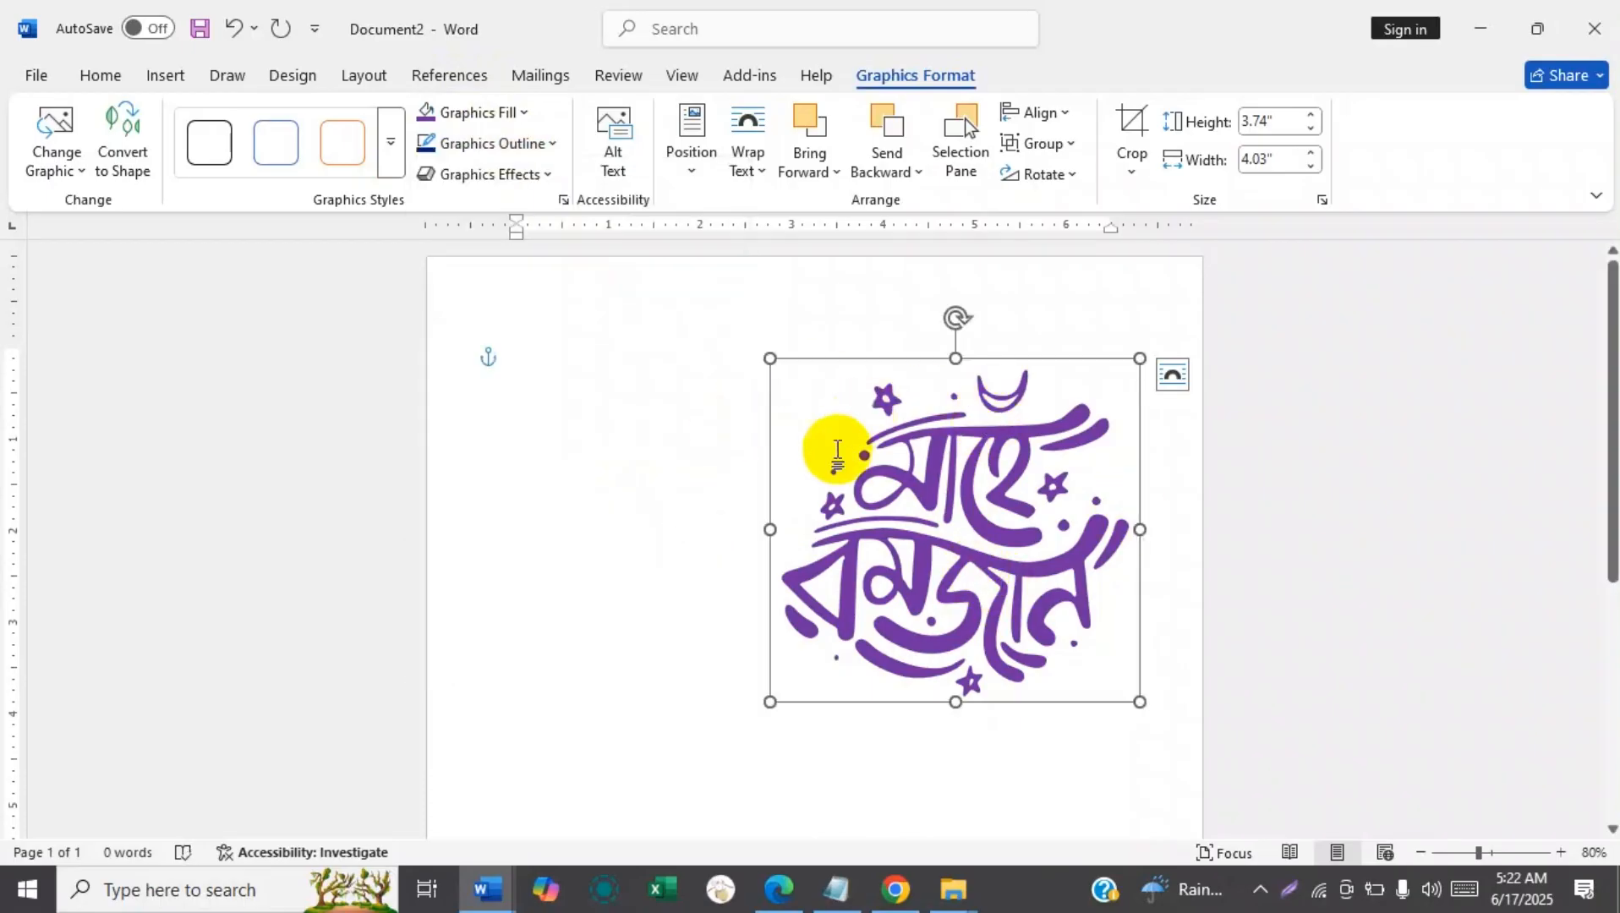
# Move the Mahe Ramadan graphic to the horizontal middle of the page.
pyautogui.click(1558, 853)
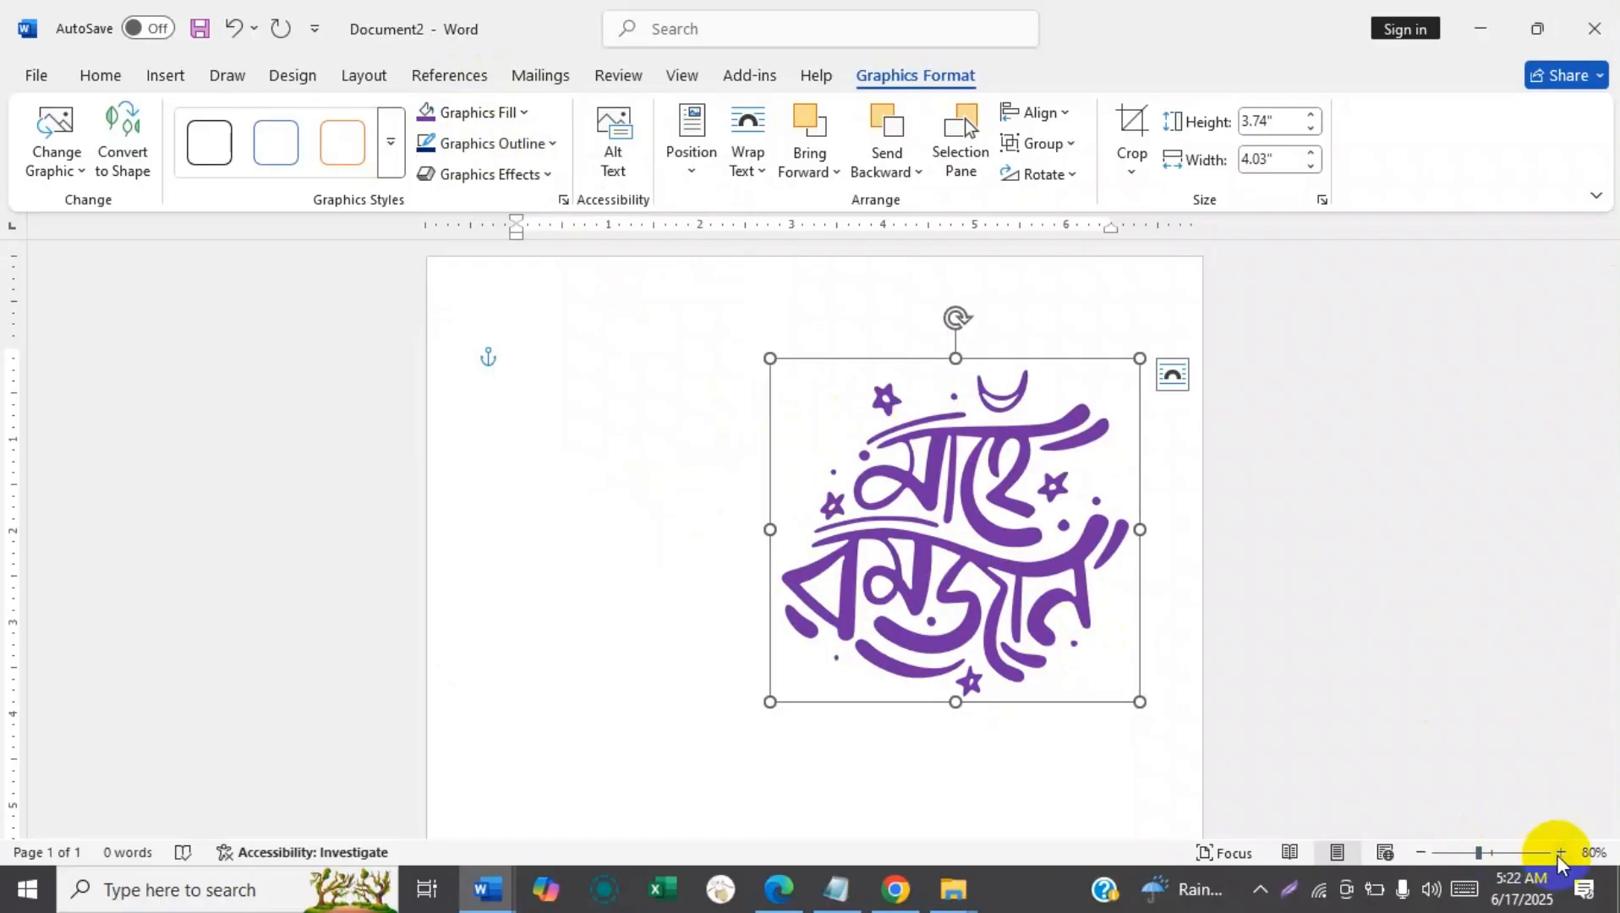
pyautogui.click(1559, 854)
pyautogui.click(1559, 854)
pyautogui.click(1559, 854)
pyautogui.click(1558, 854)
pyautogui.click(1559, 855)
pyautogui.moveTo(994, 569); pyautogui.dragTo(713, 515)
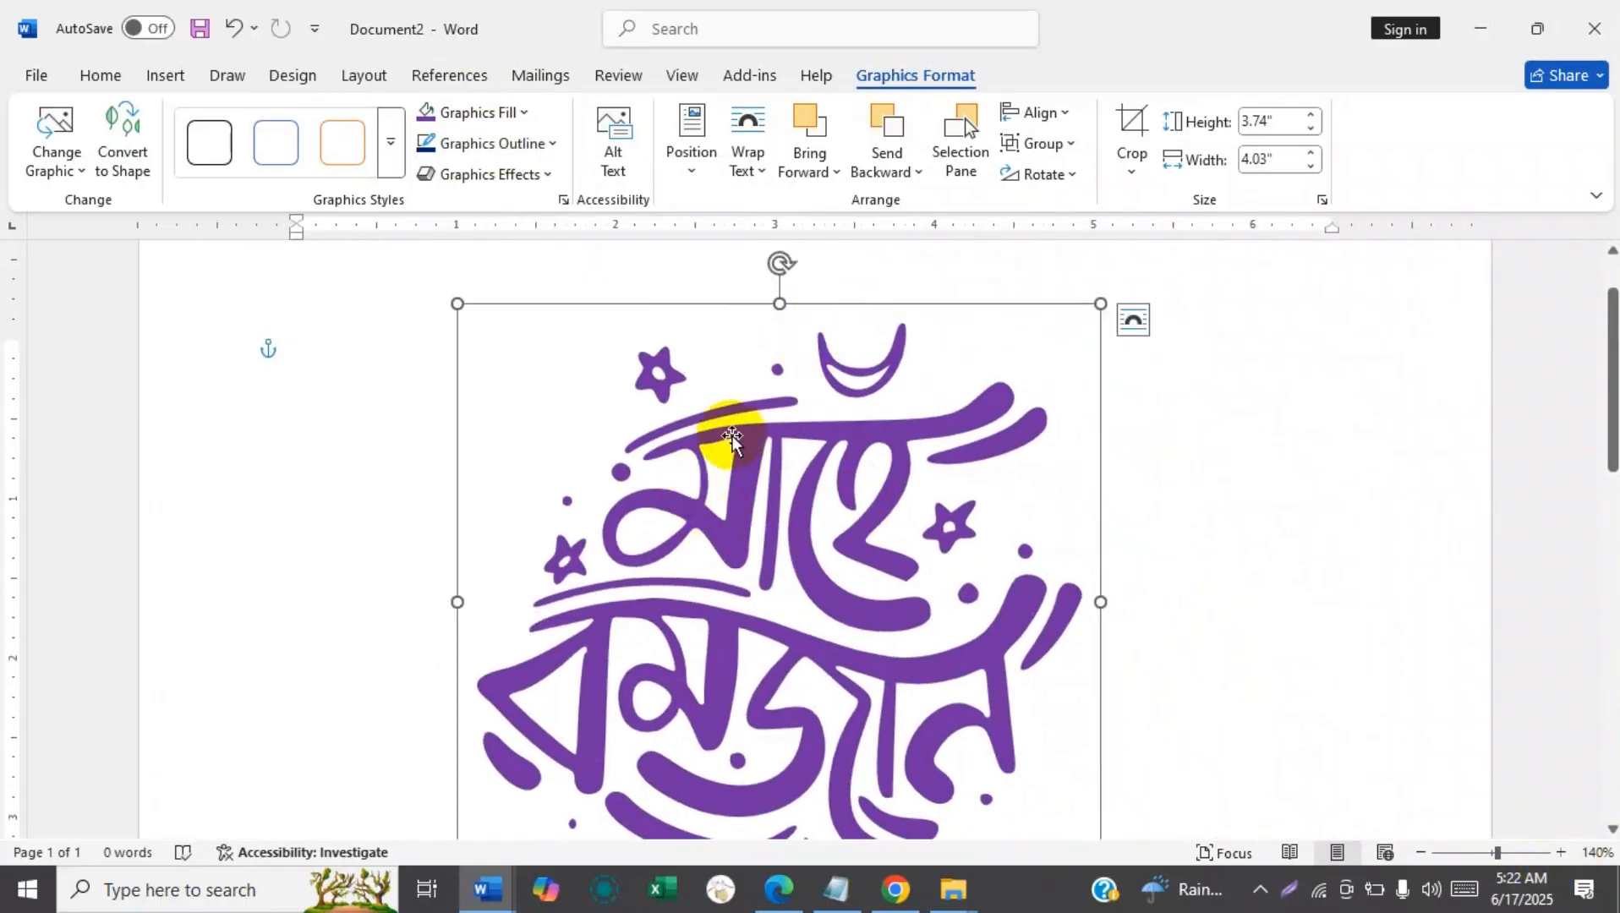
# Set the Mahe Ramadan graphic's outline weight to 6 pt.
pyautogui.click(545, 143)
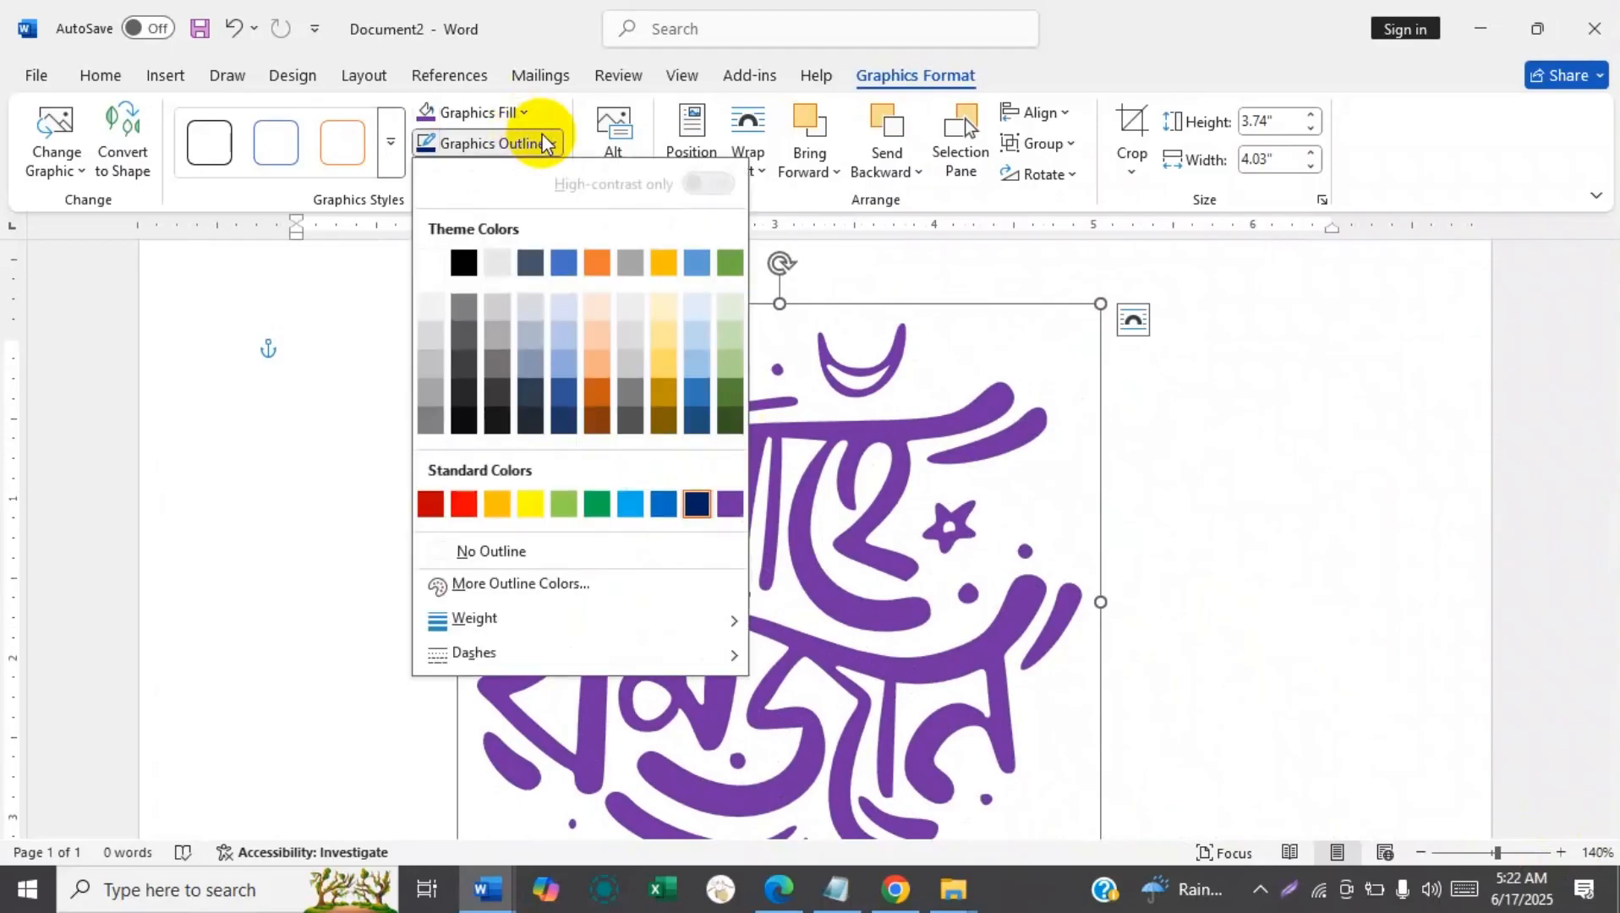
pyautogui.moveTo(487, 617)
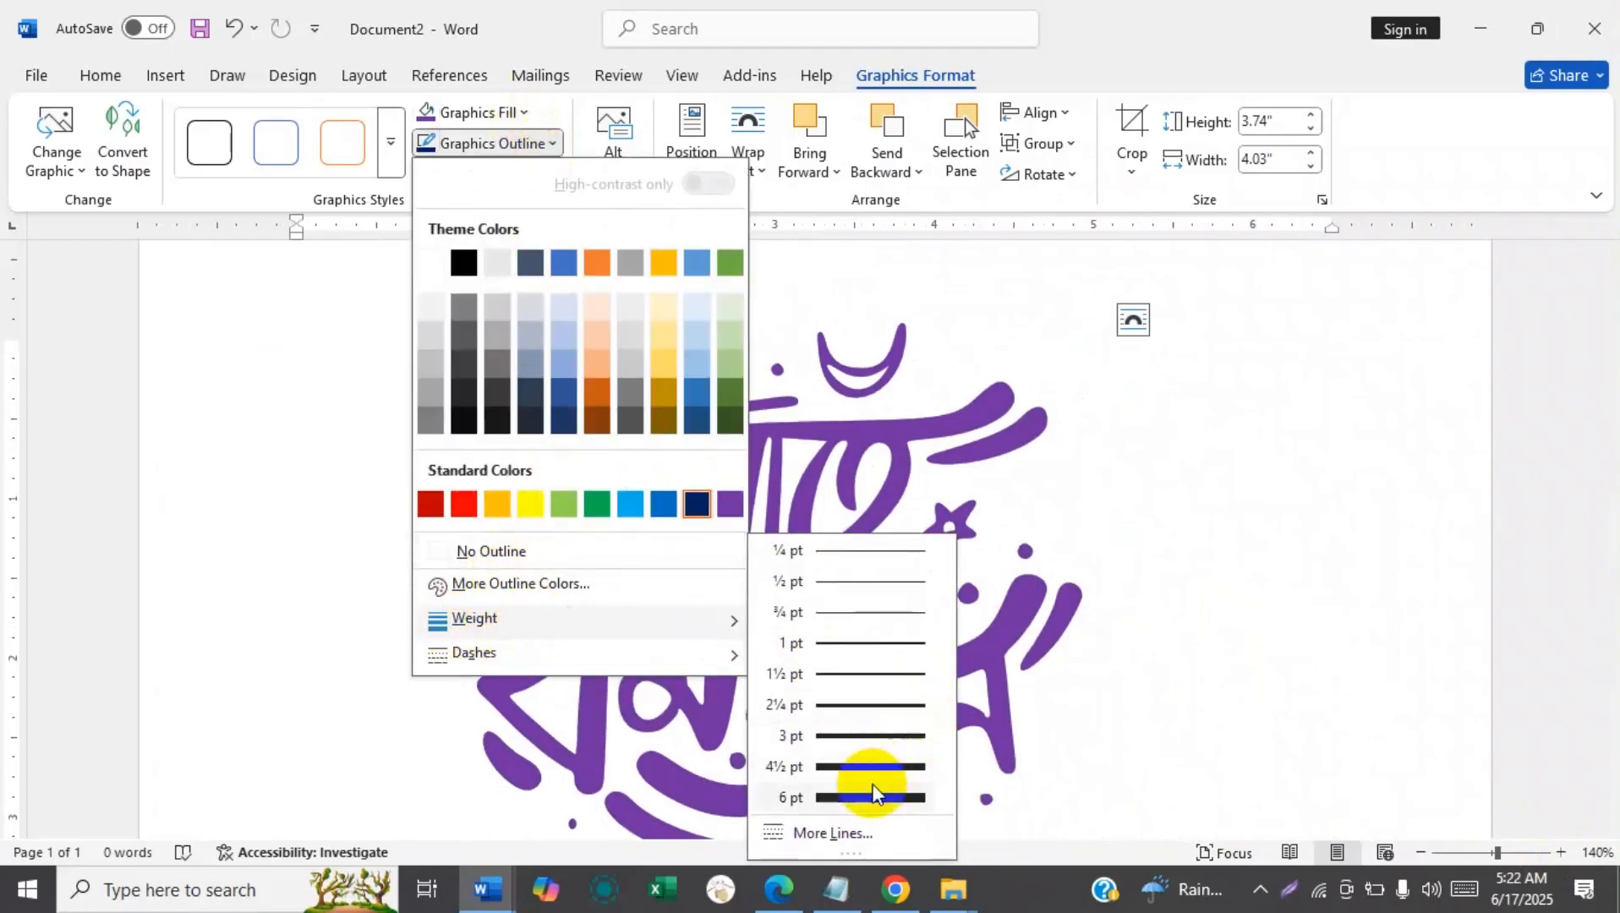
pyautogui.click(825, 800)
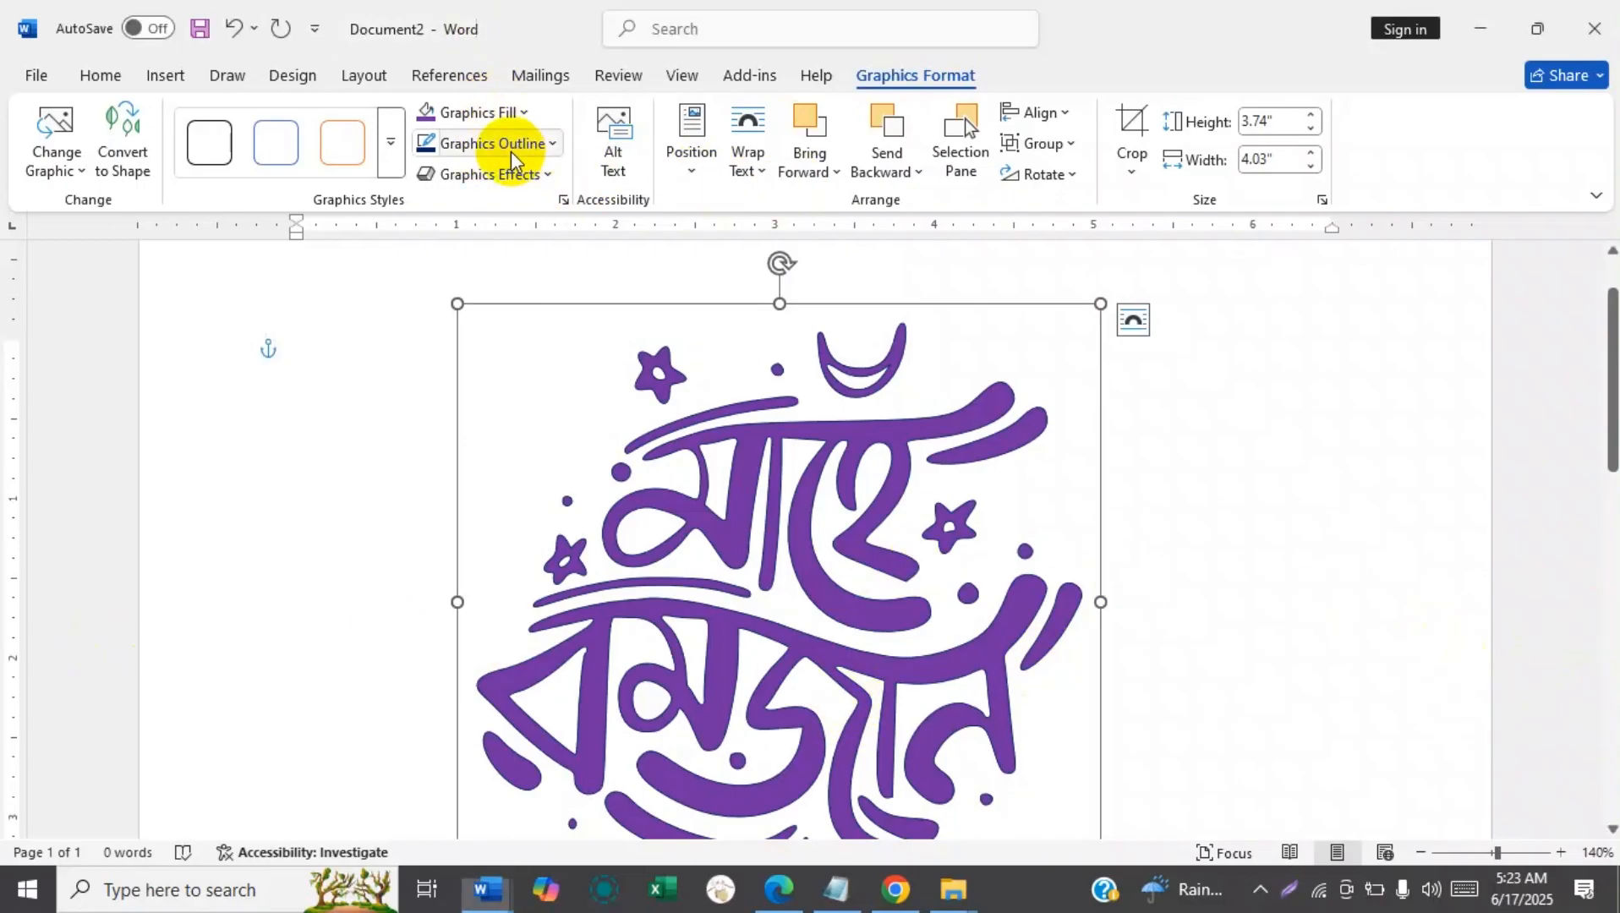
# Open the detailed line formatting for the Mahe Ramadan graphic and set its outline width to 25 pt.
pyautogui.click(535, 150)
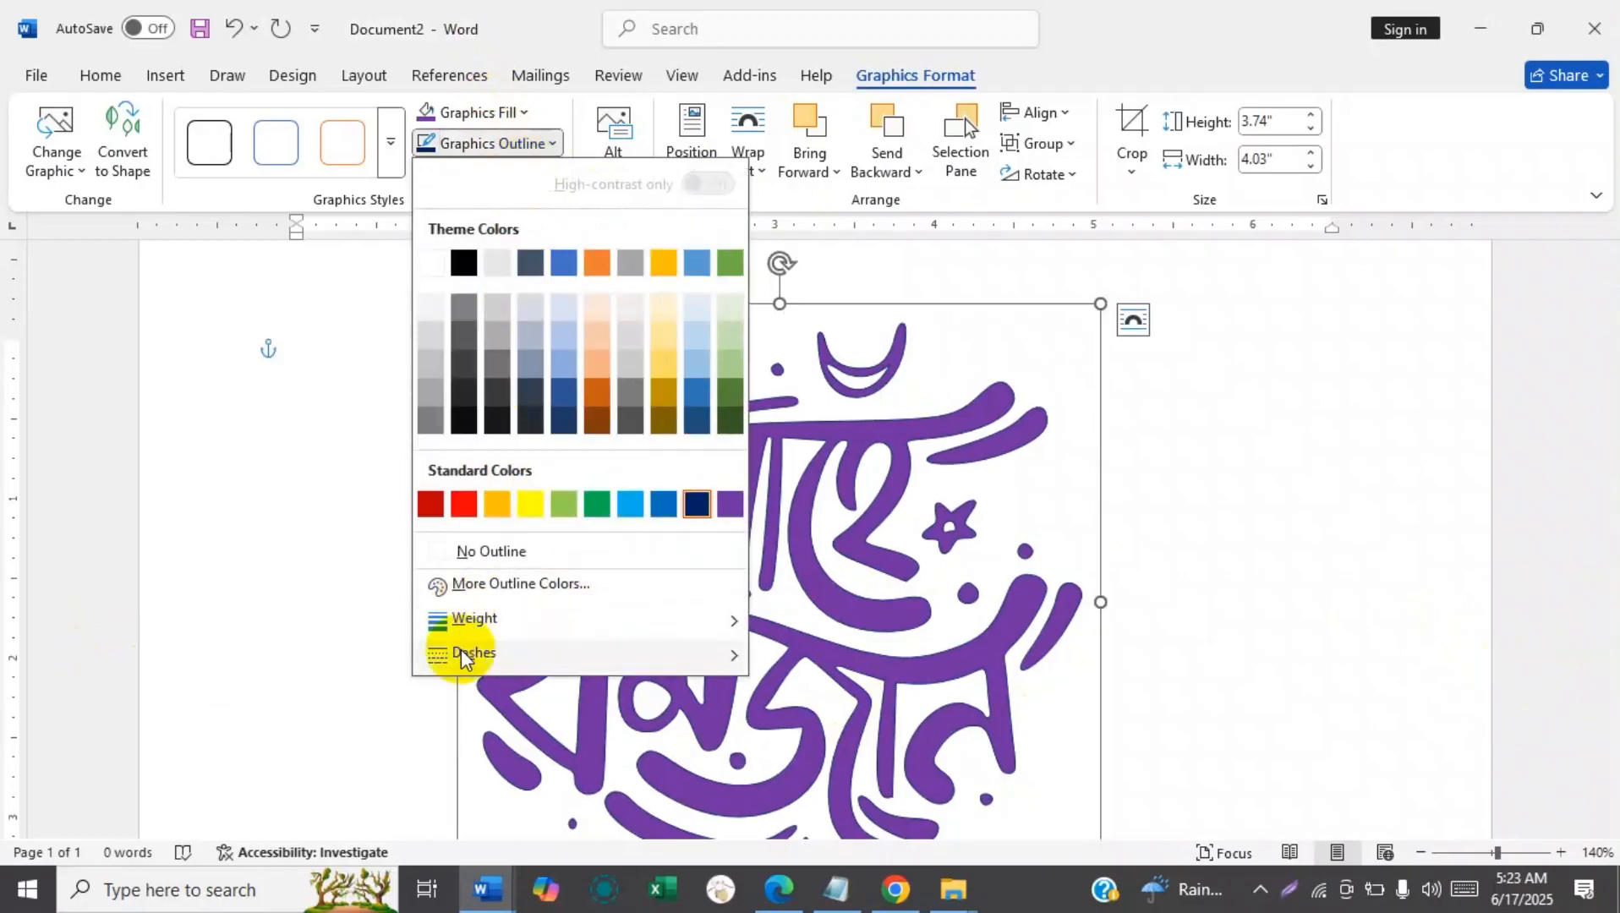
pyautogui.moveTo(480, 619)
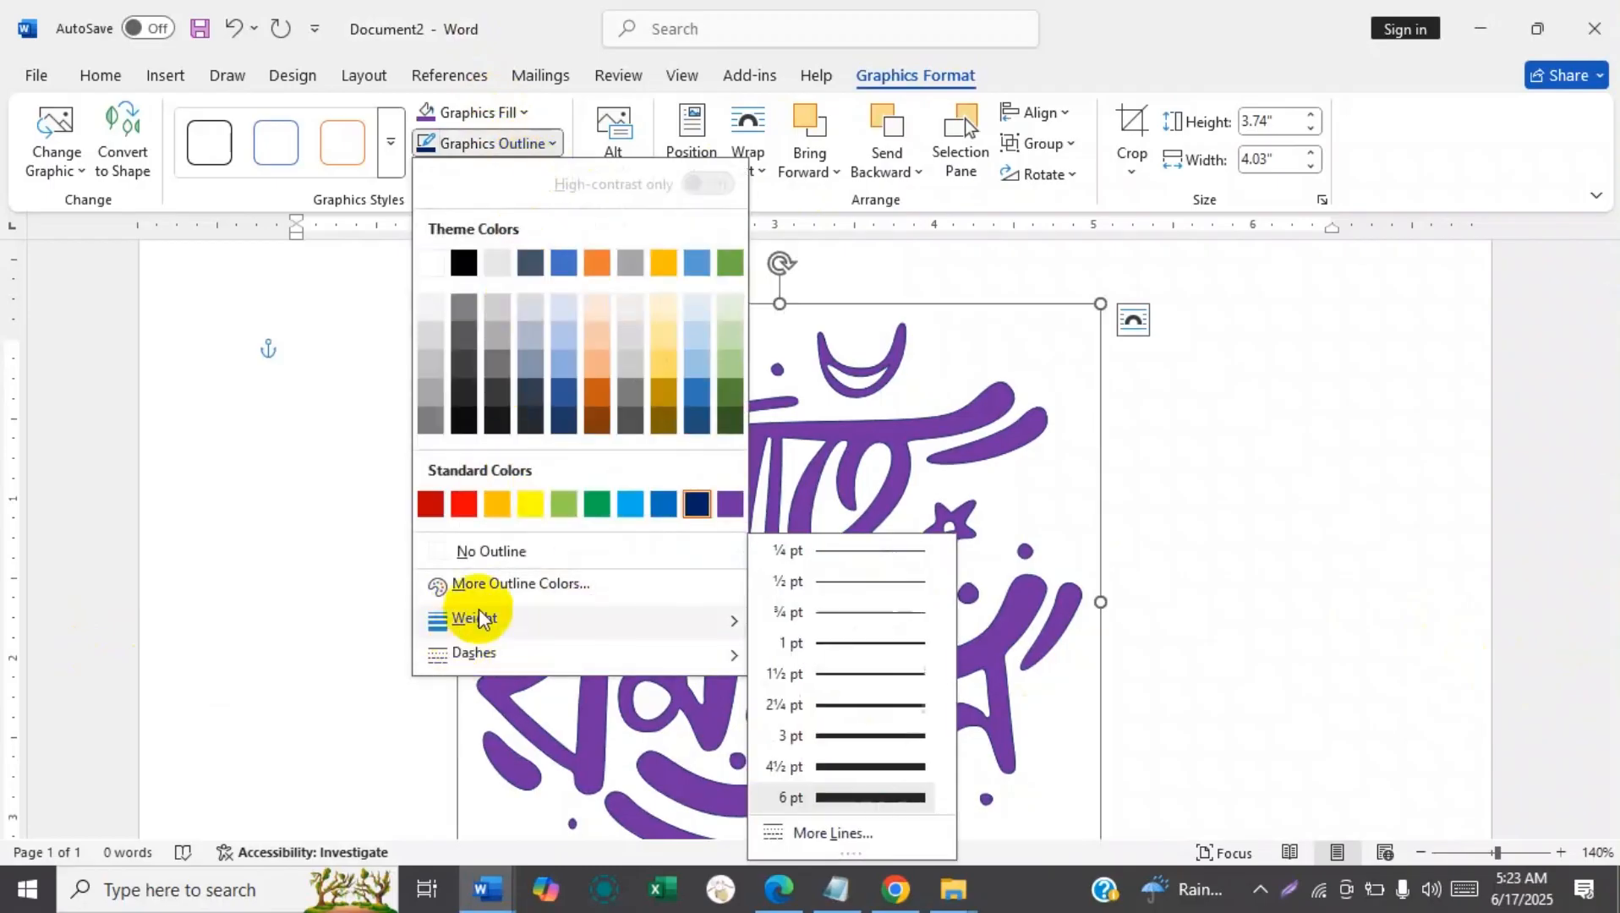
pyautogui.click(814, 835)
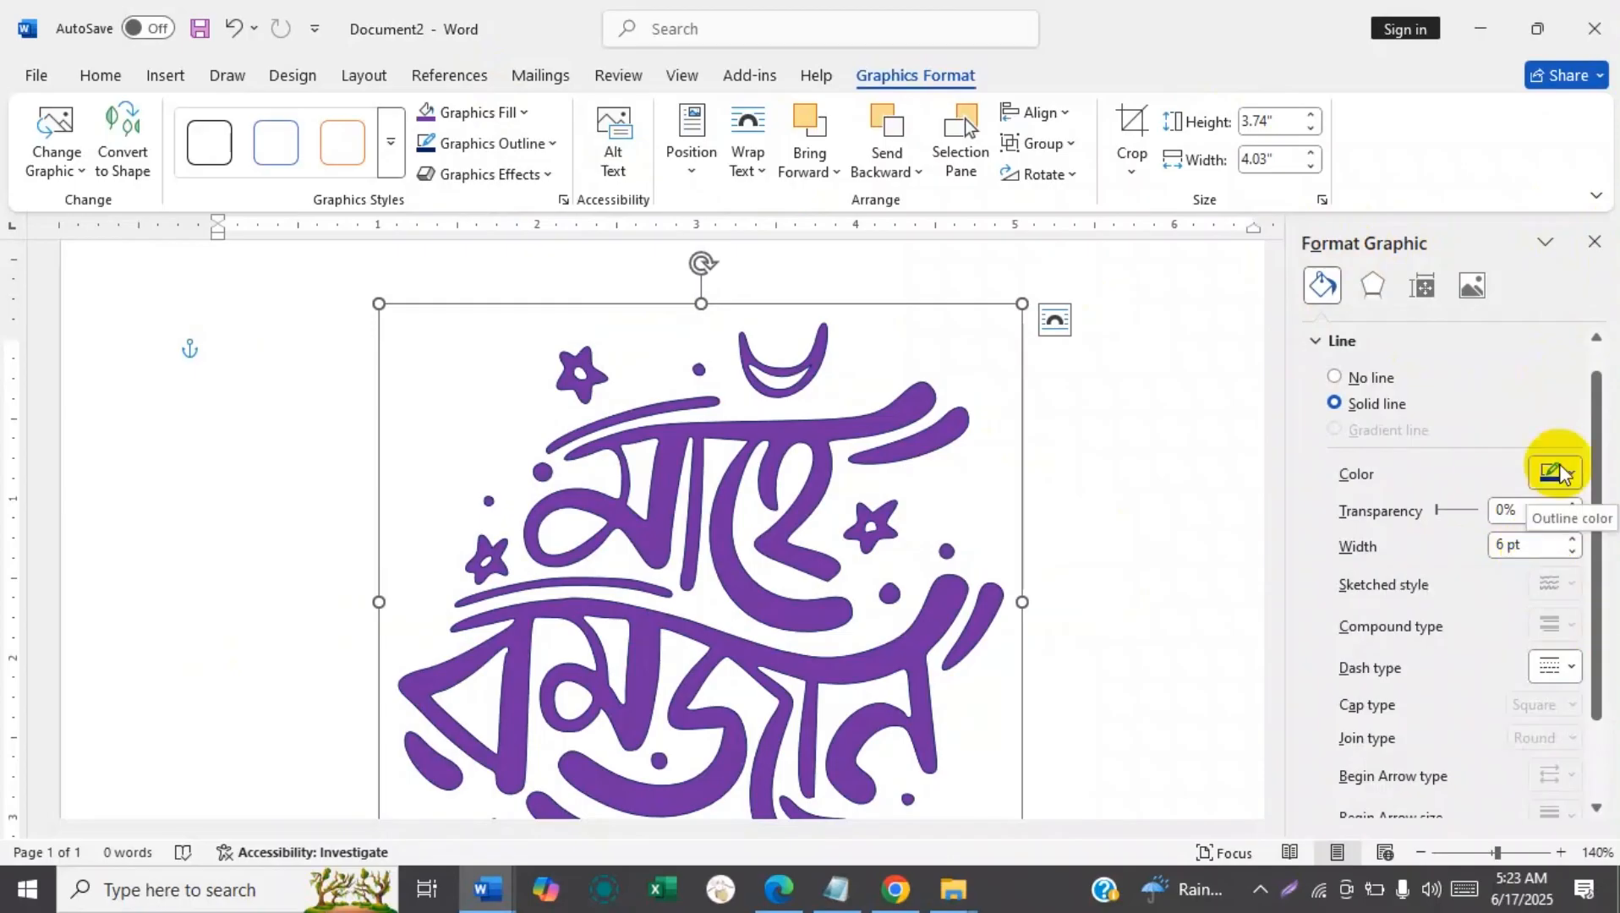
pyautogui.moveTo(1523, 548); pyautogui.dragTo(1486, 551)
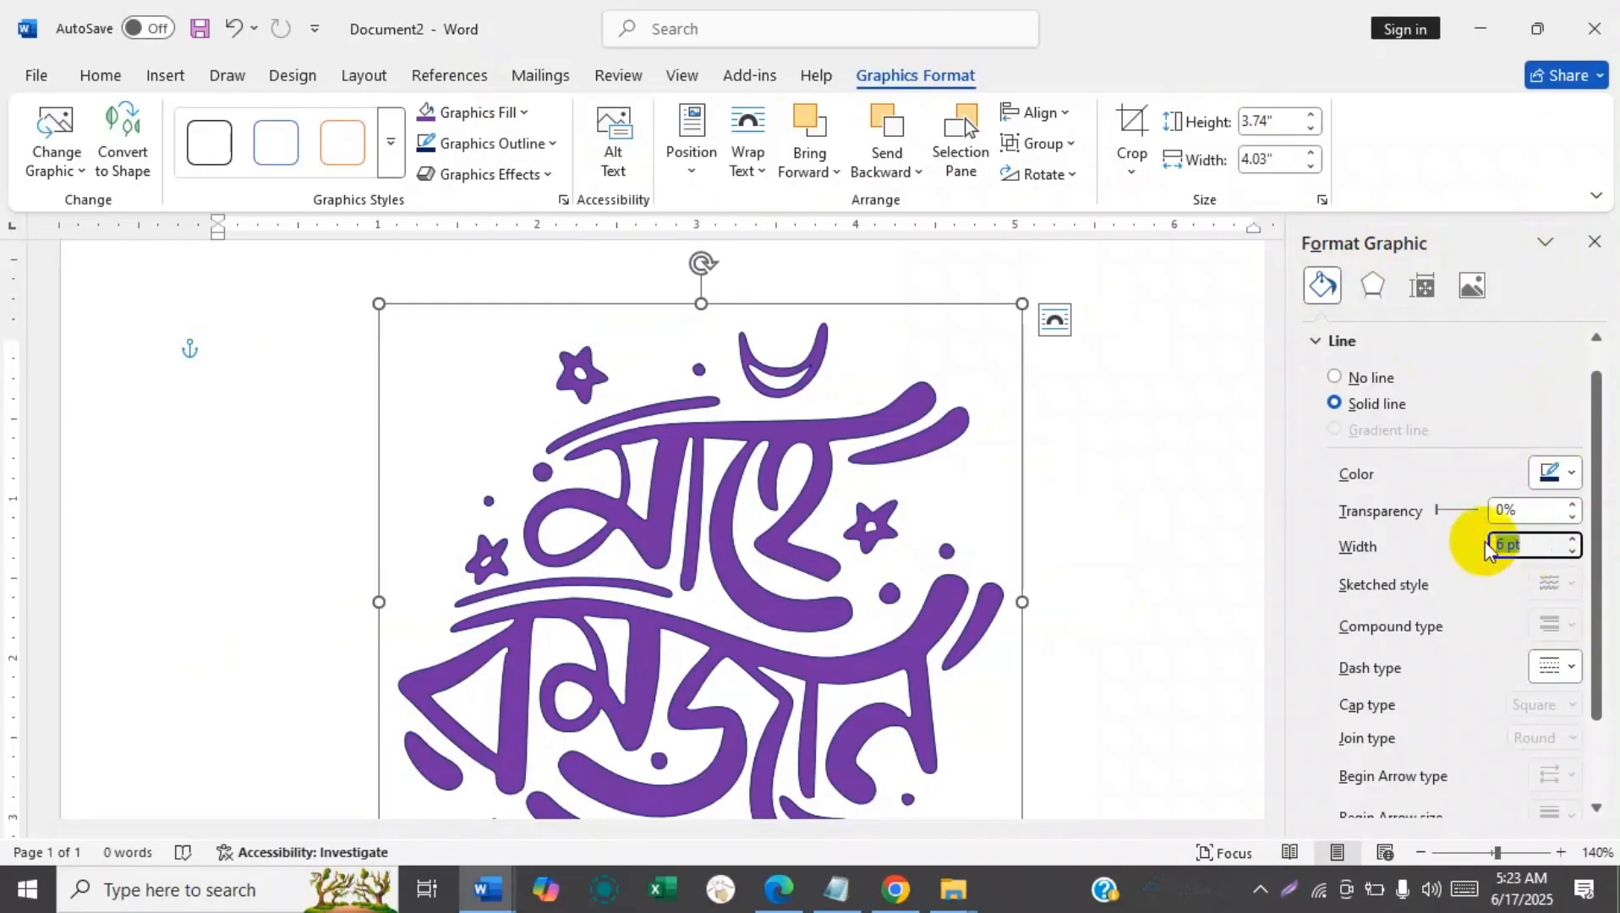
pyautogui.write('25')
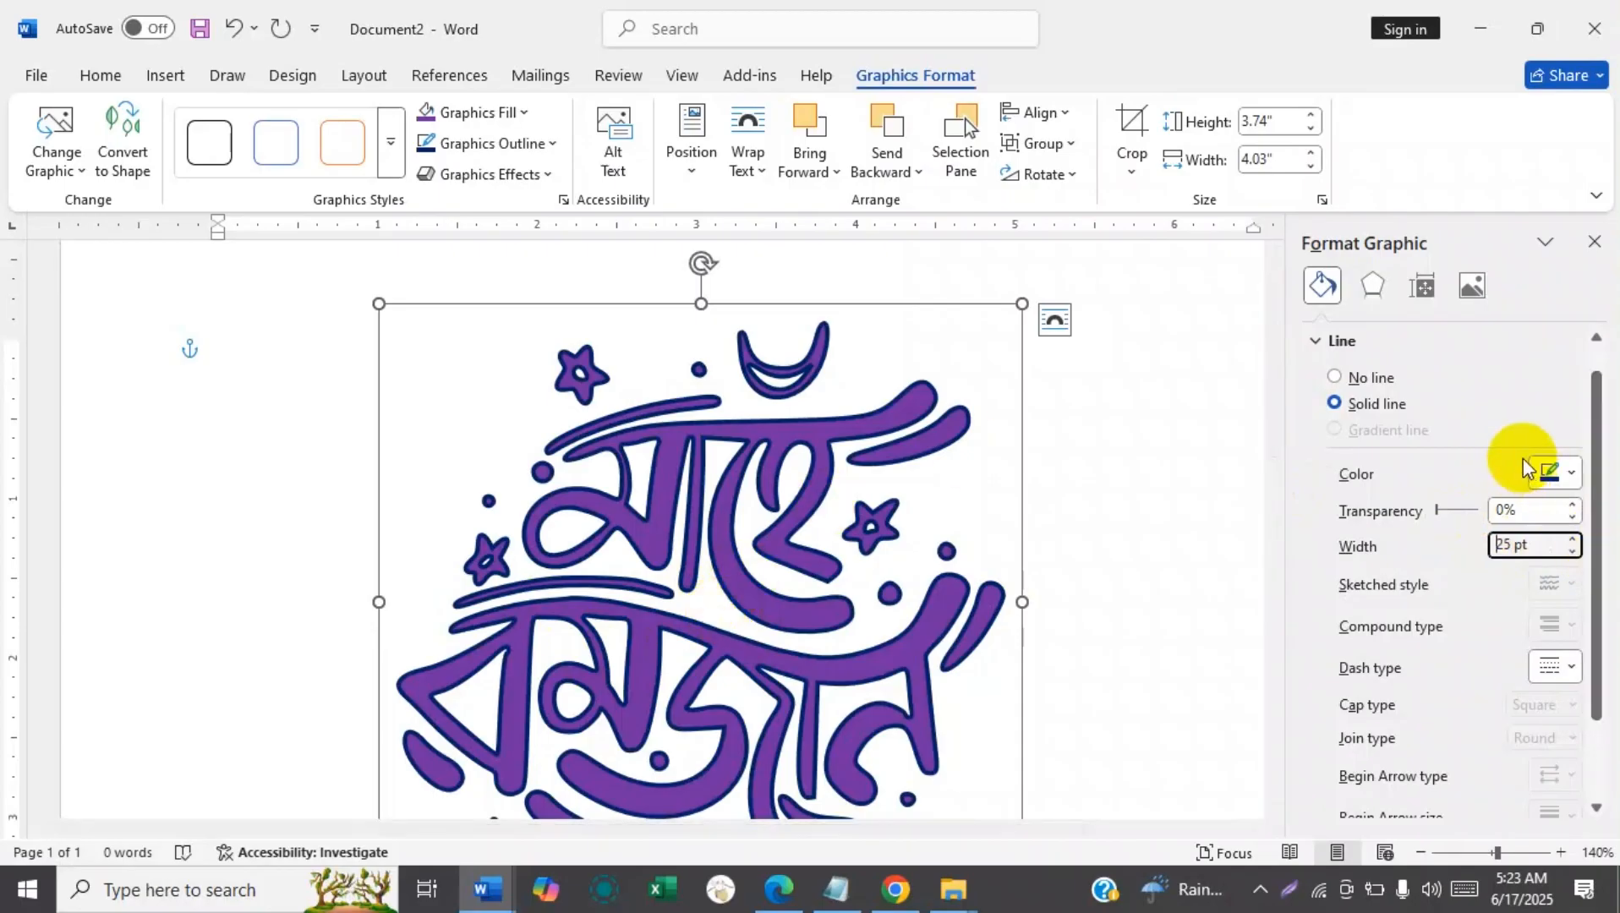
# Try Light Blue, Yellow, Green, Blue and Dark Red in turn as the graphic's outline color.
pyautogui.click(1560, 487)
pyautogui.click(1502, 395)
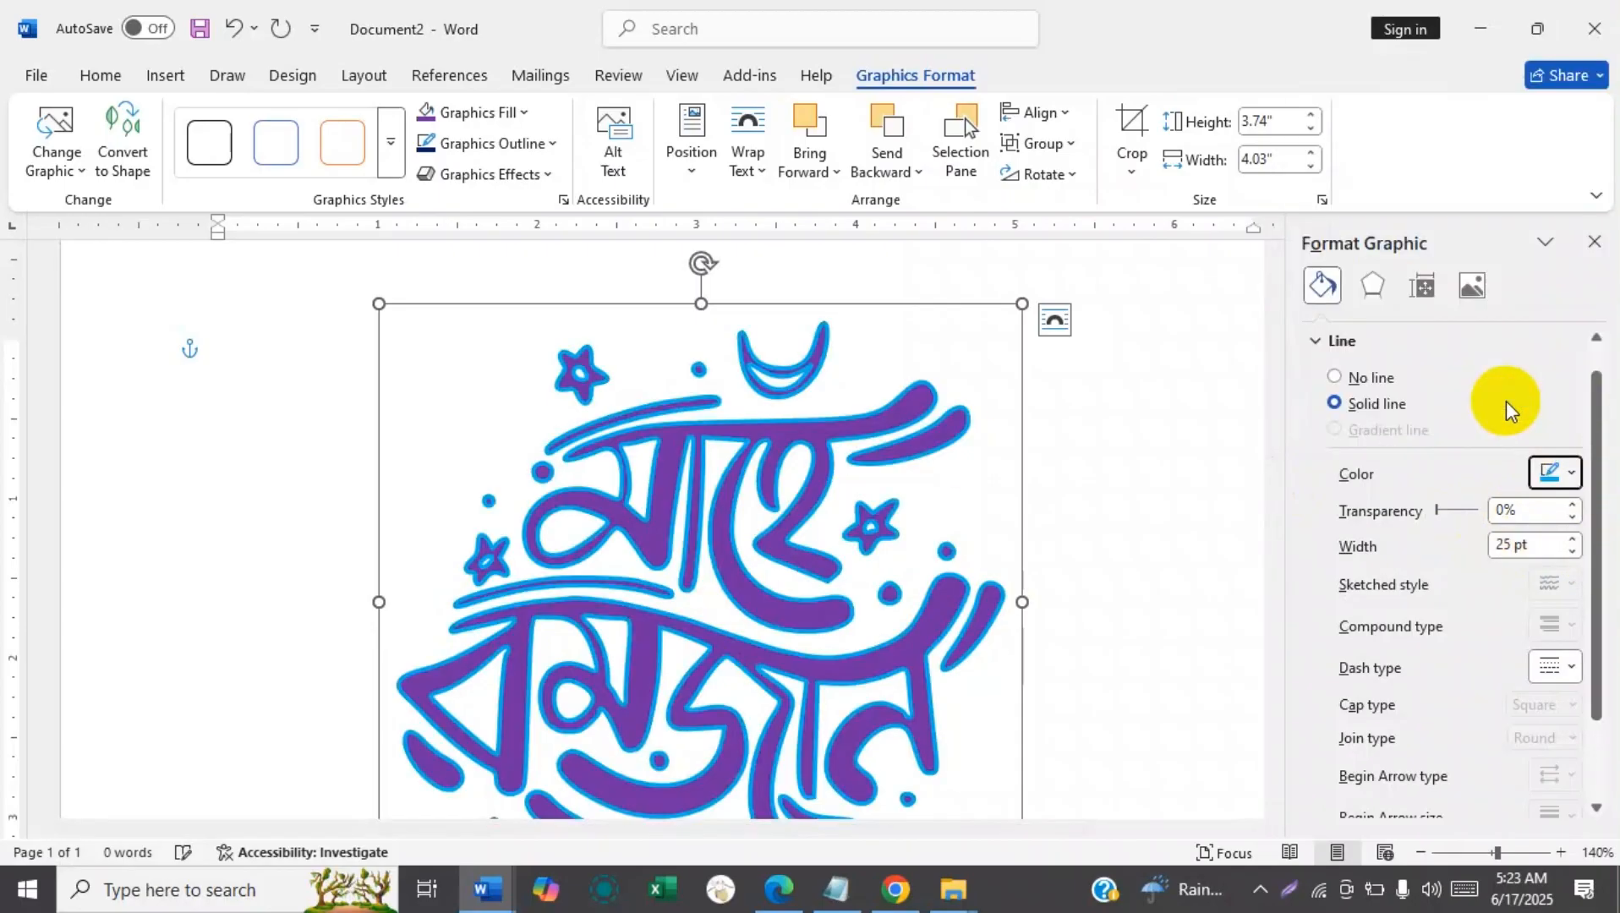
pyautogui.click(1554, 474)
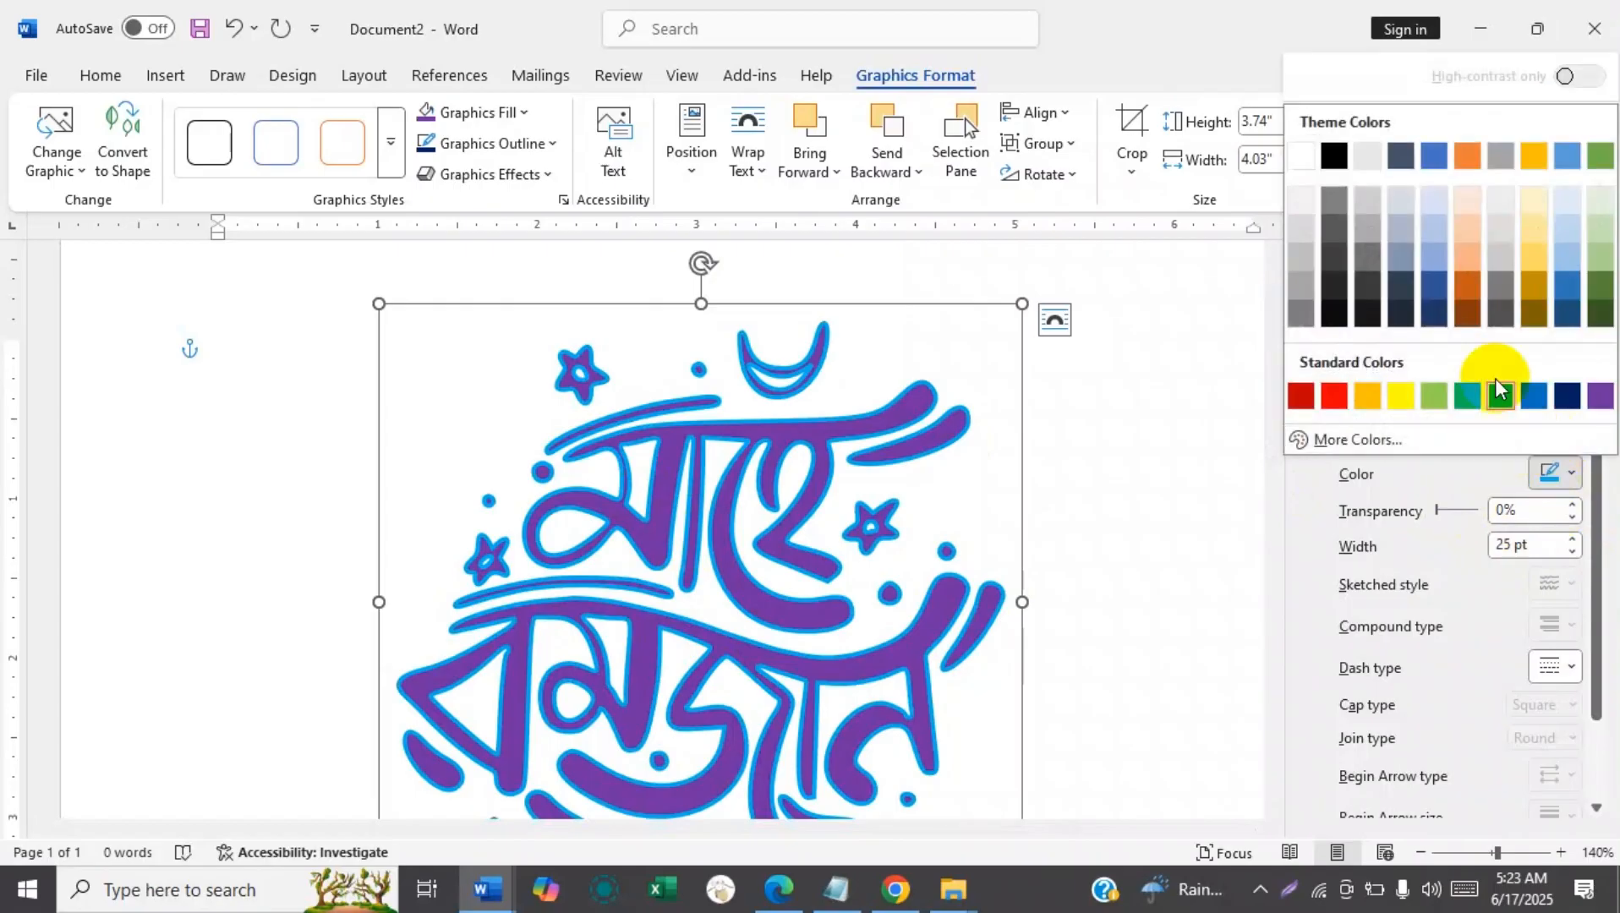
pyautogui.click(1398, 404)
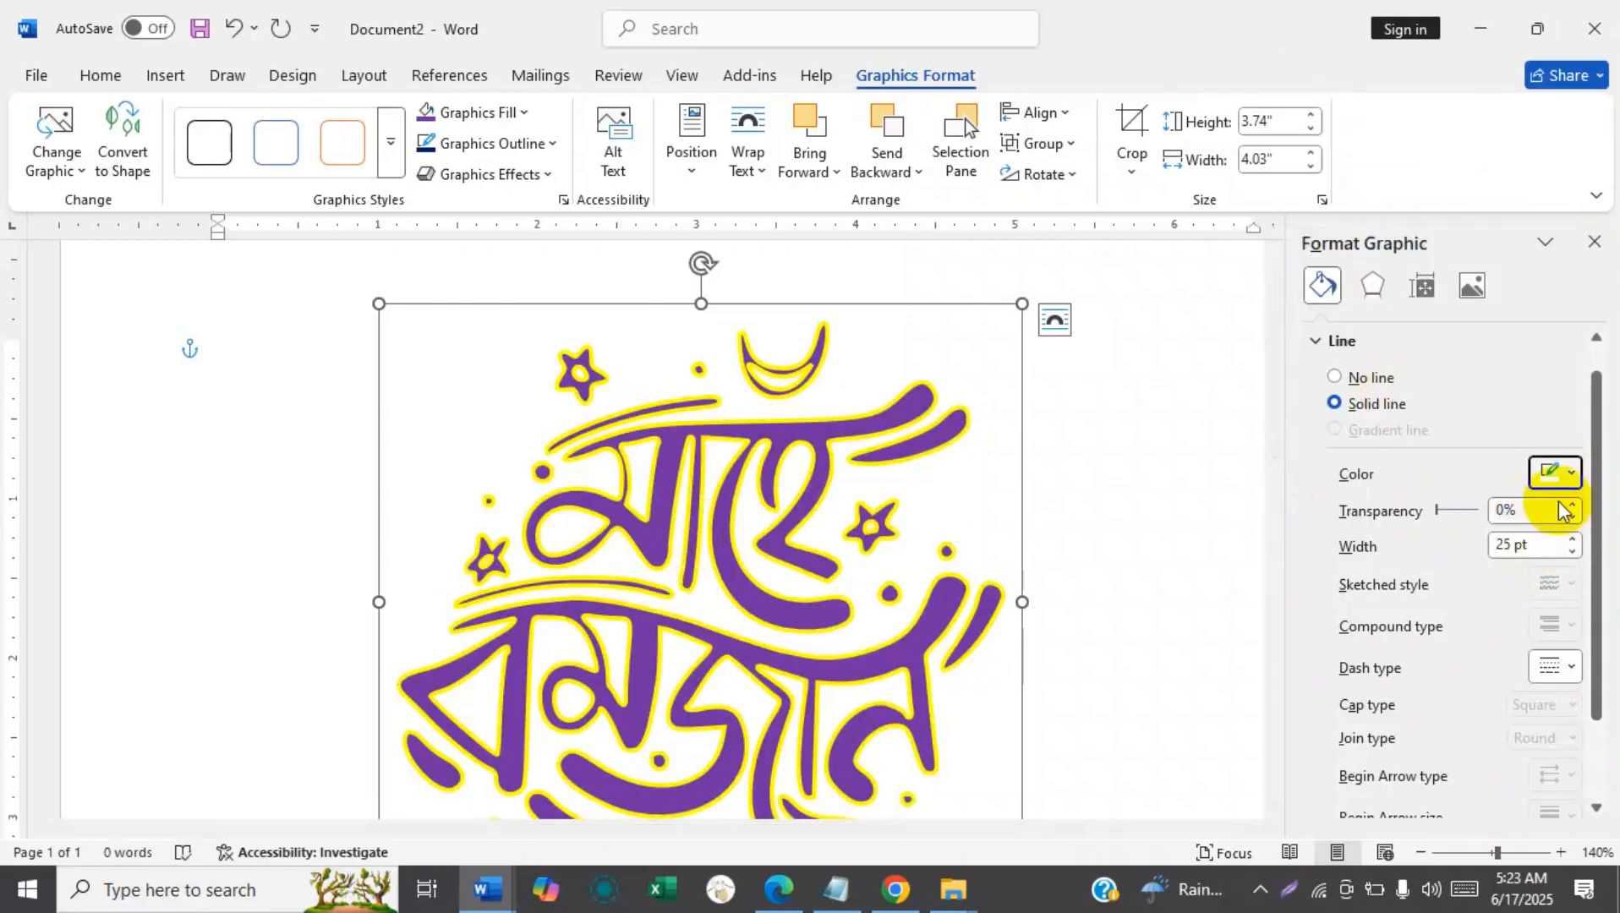
pyautogui.click(1556, 474)
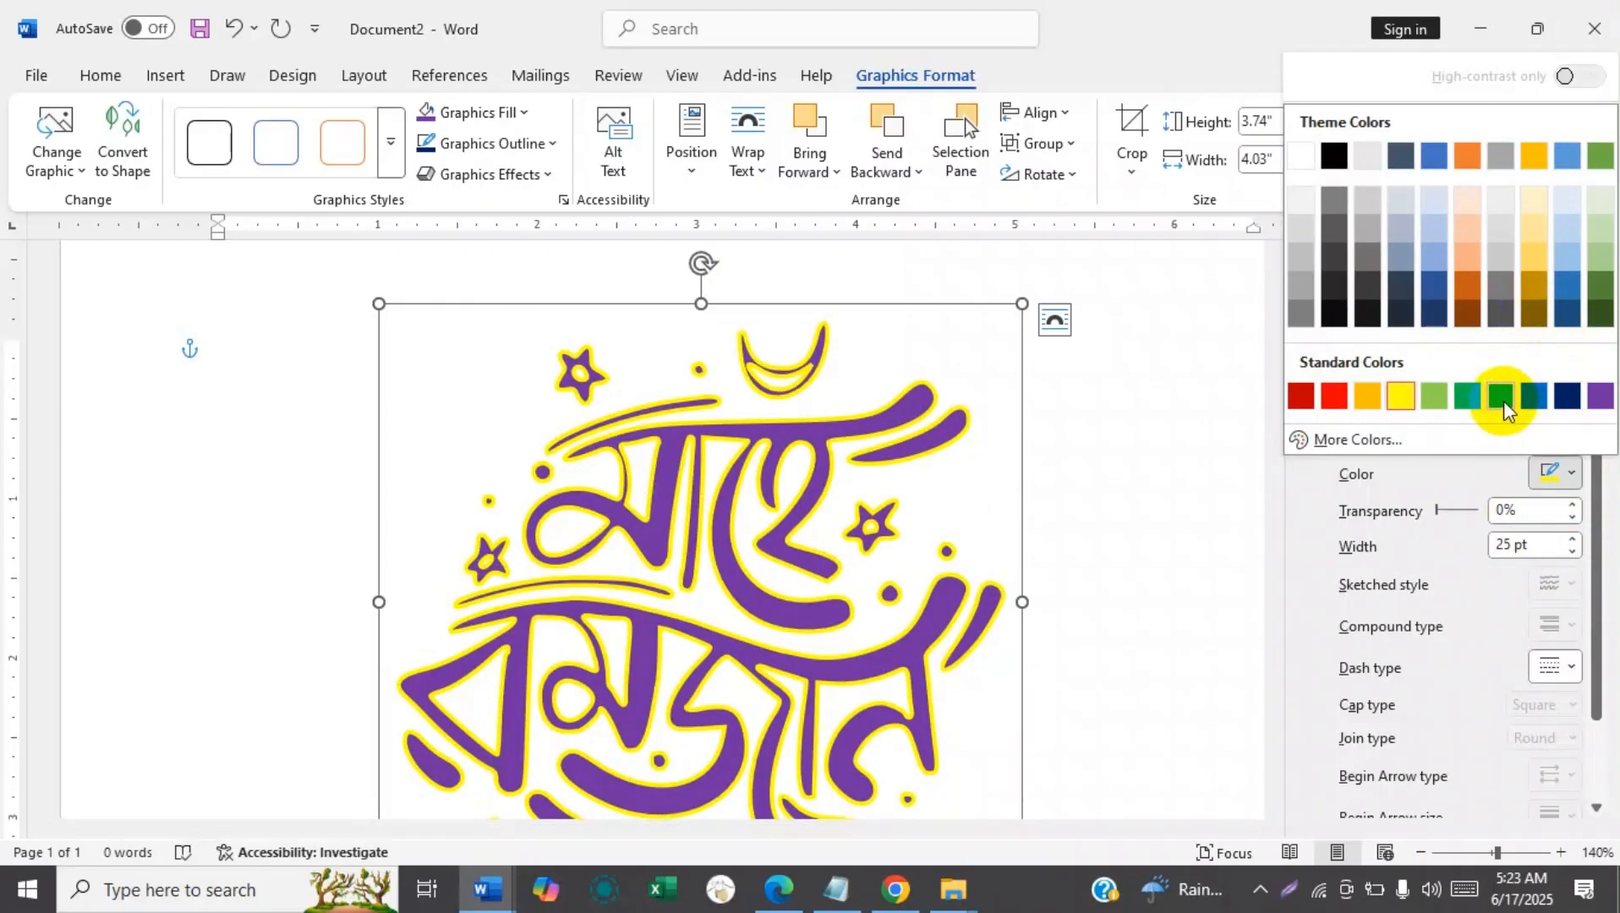
pyautogui.click(1474, 398)
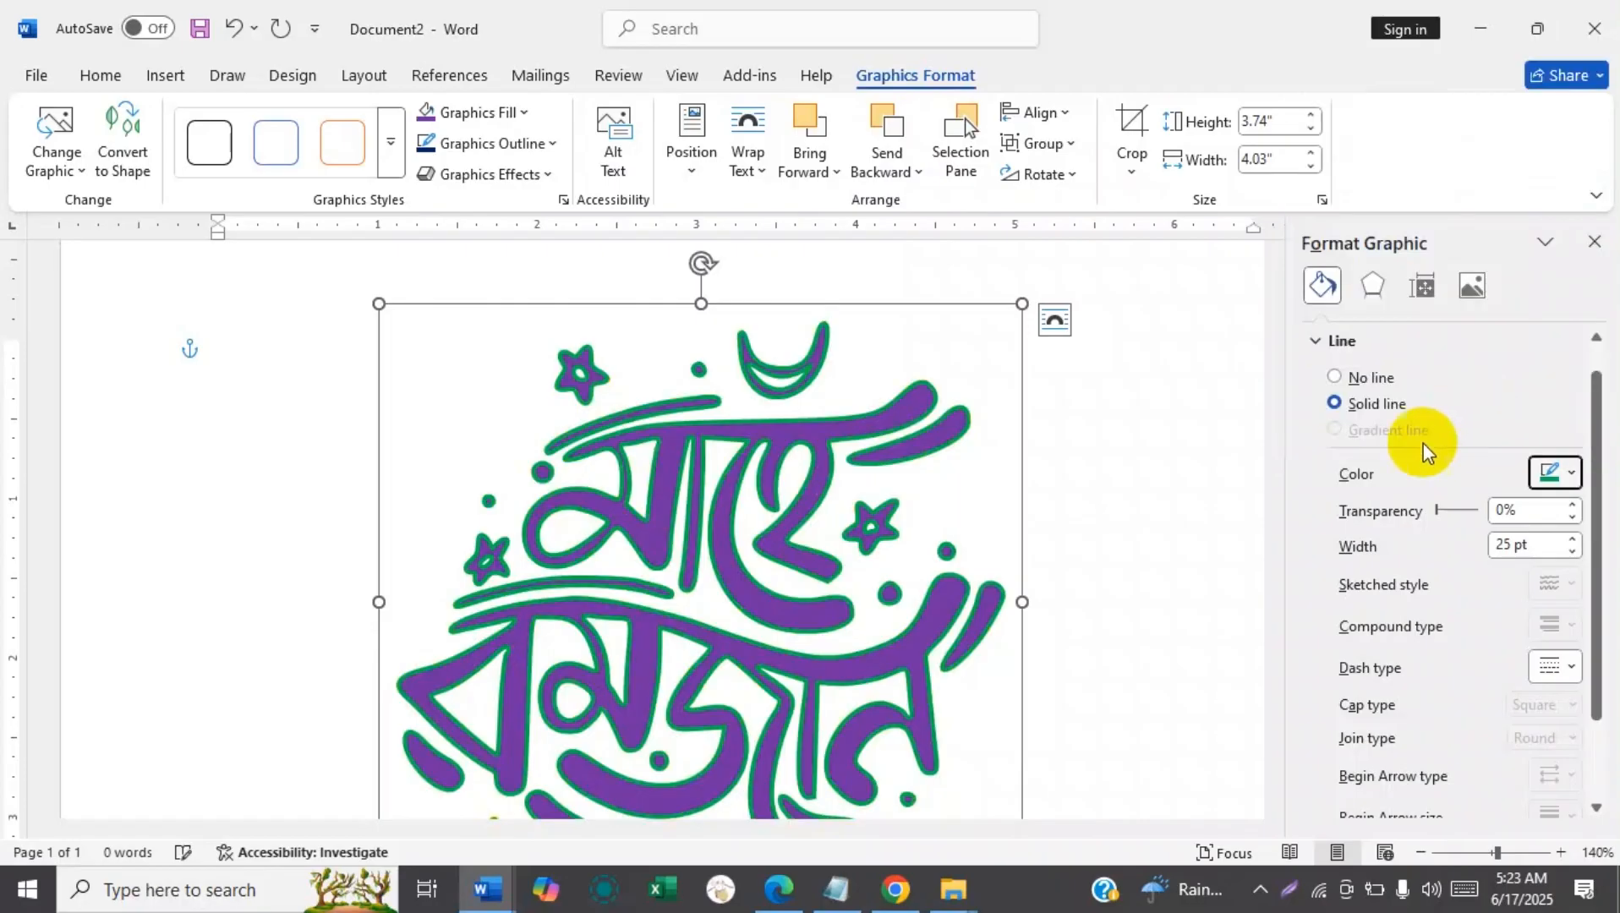
pyautogui.click(1551, 473)
pyautogui.click(1534, 396)
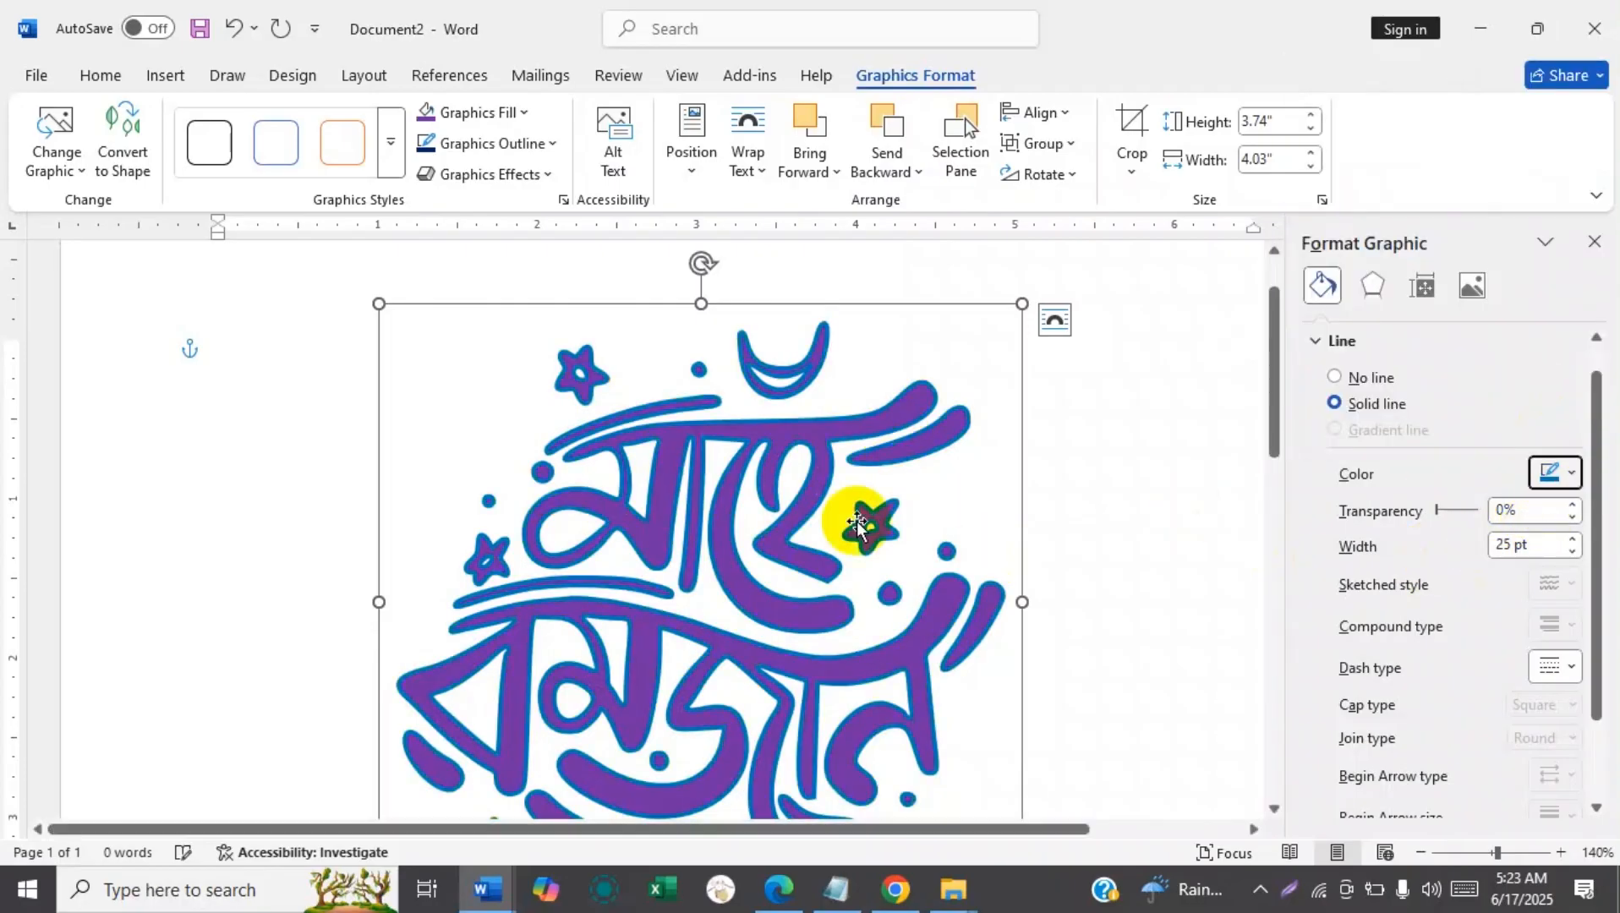
pyautogui.click(1555, 471)
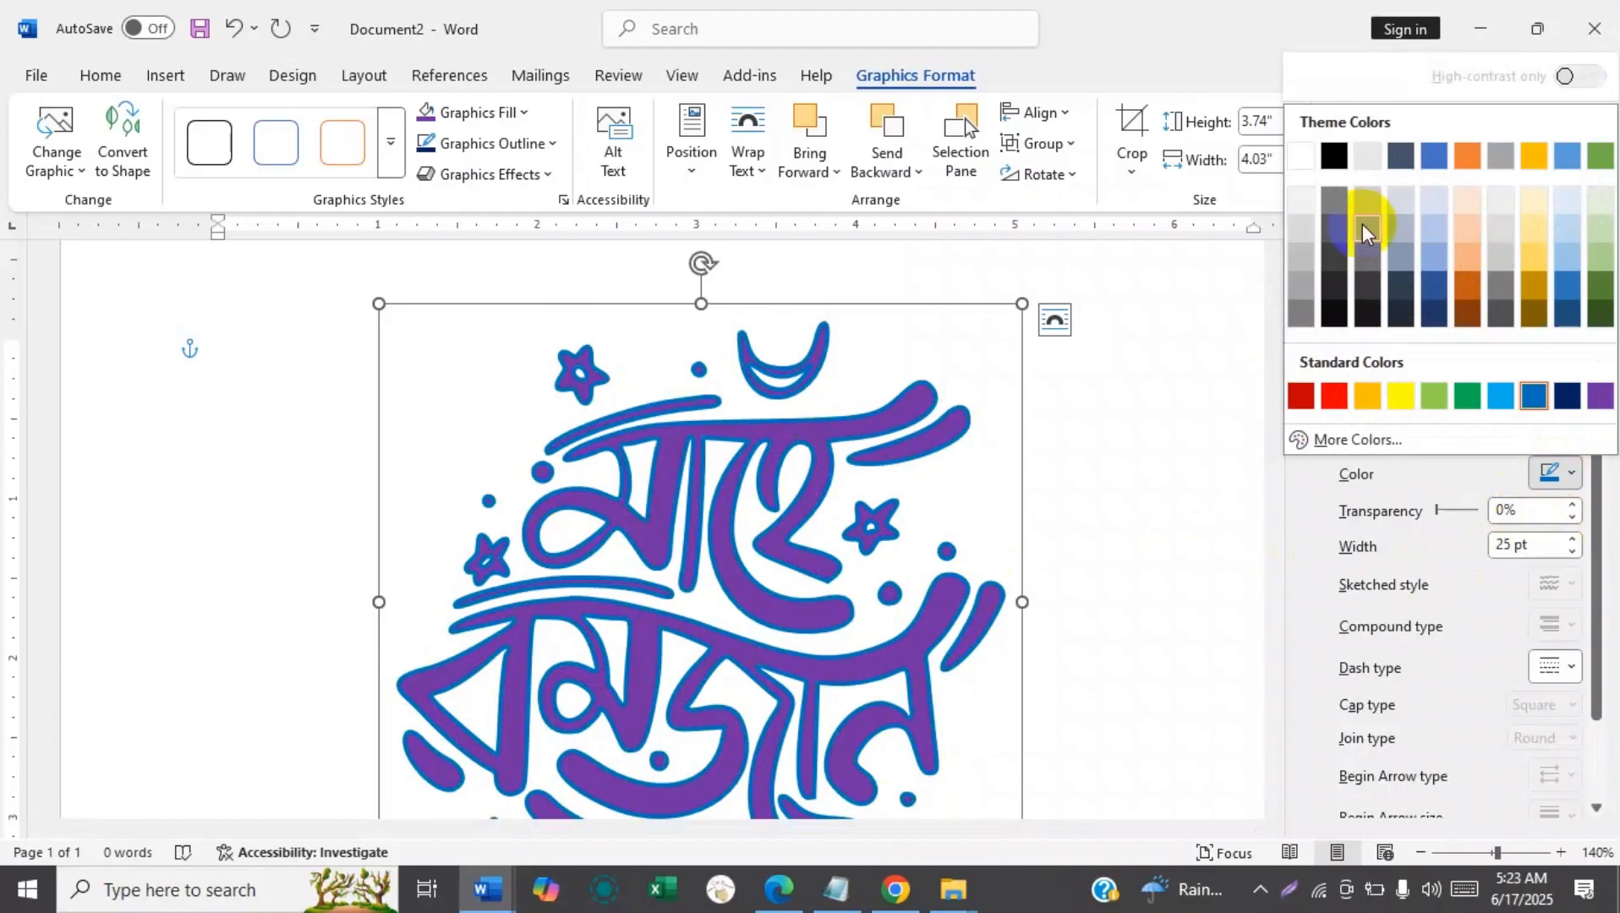
pyautogui.click(1319, 396)
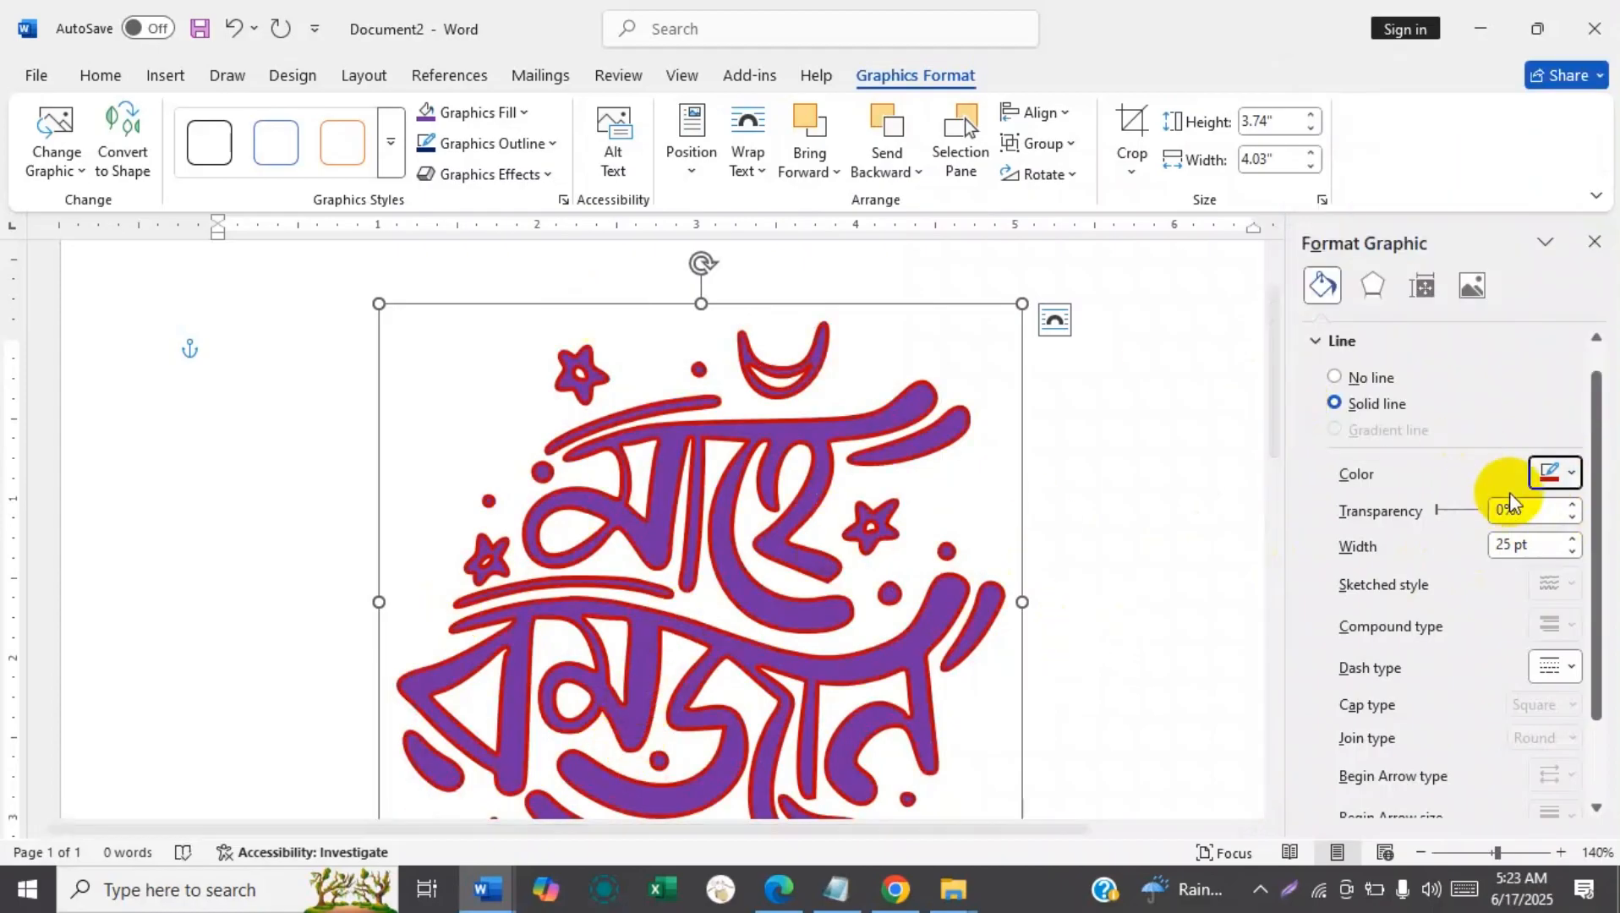
# Set the graphic's outline color to standard Dark Blue and close the graphic formatting settings.
pyautogui.click(1555, 473)
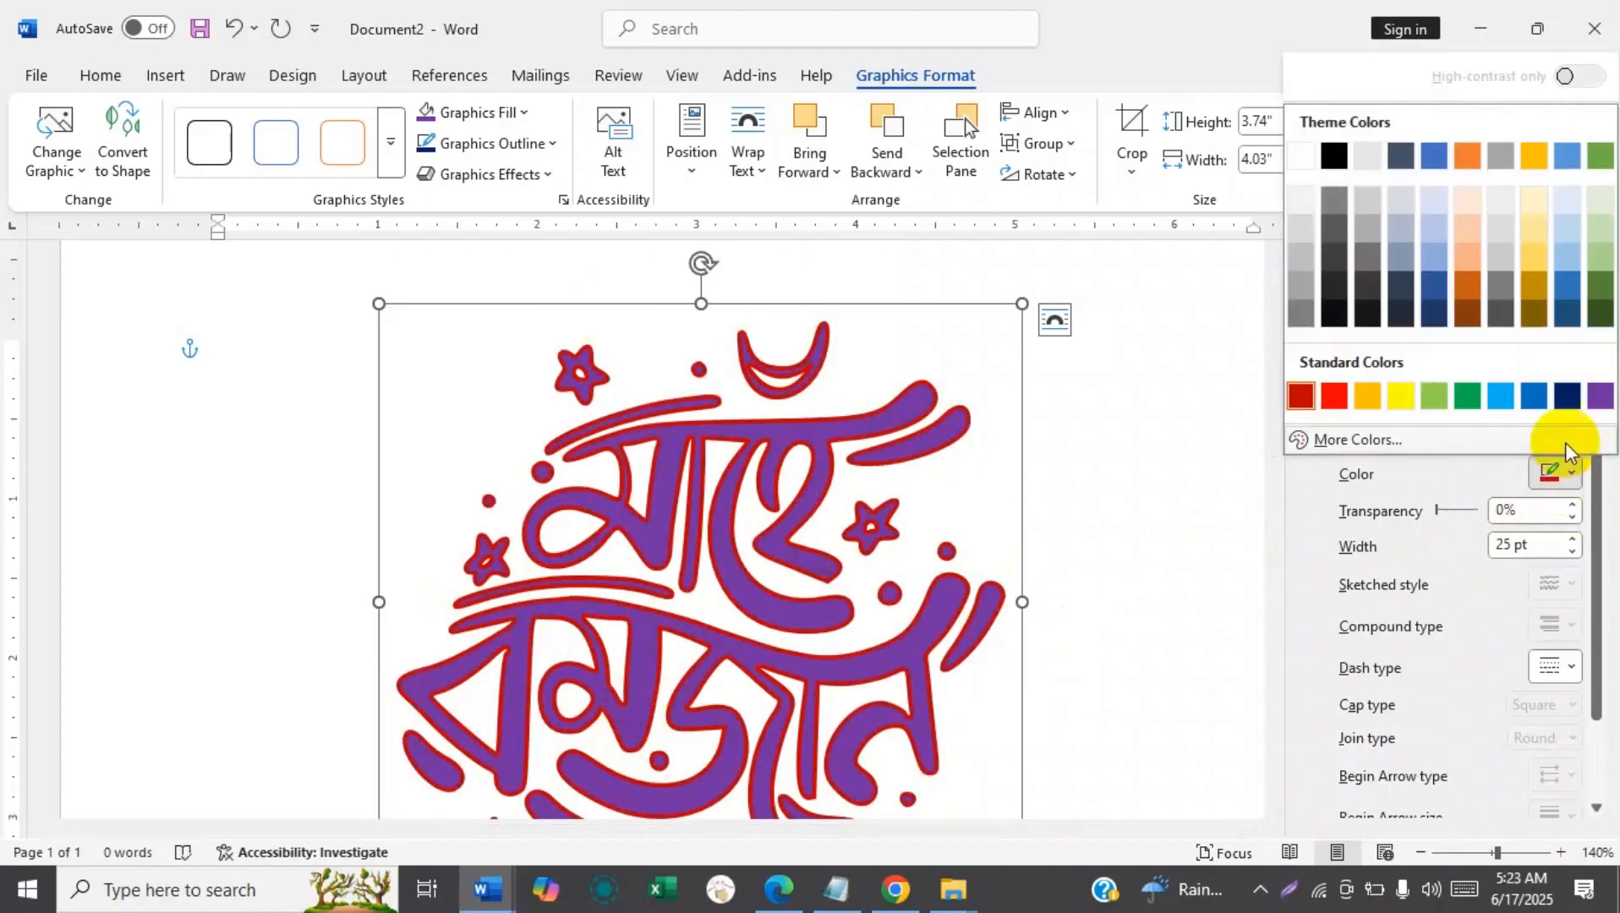
pyautogui.click(1567, 396)
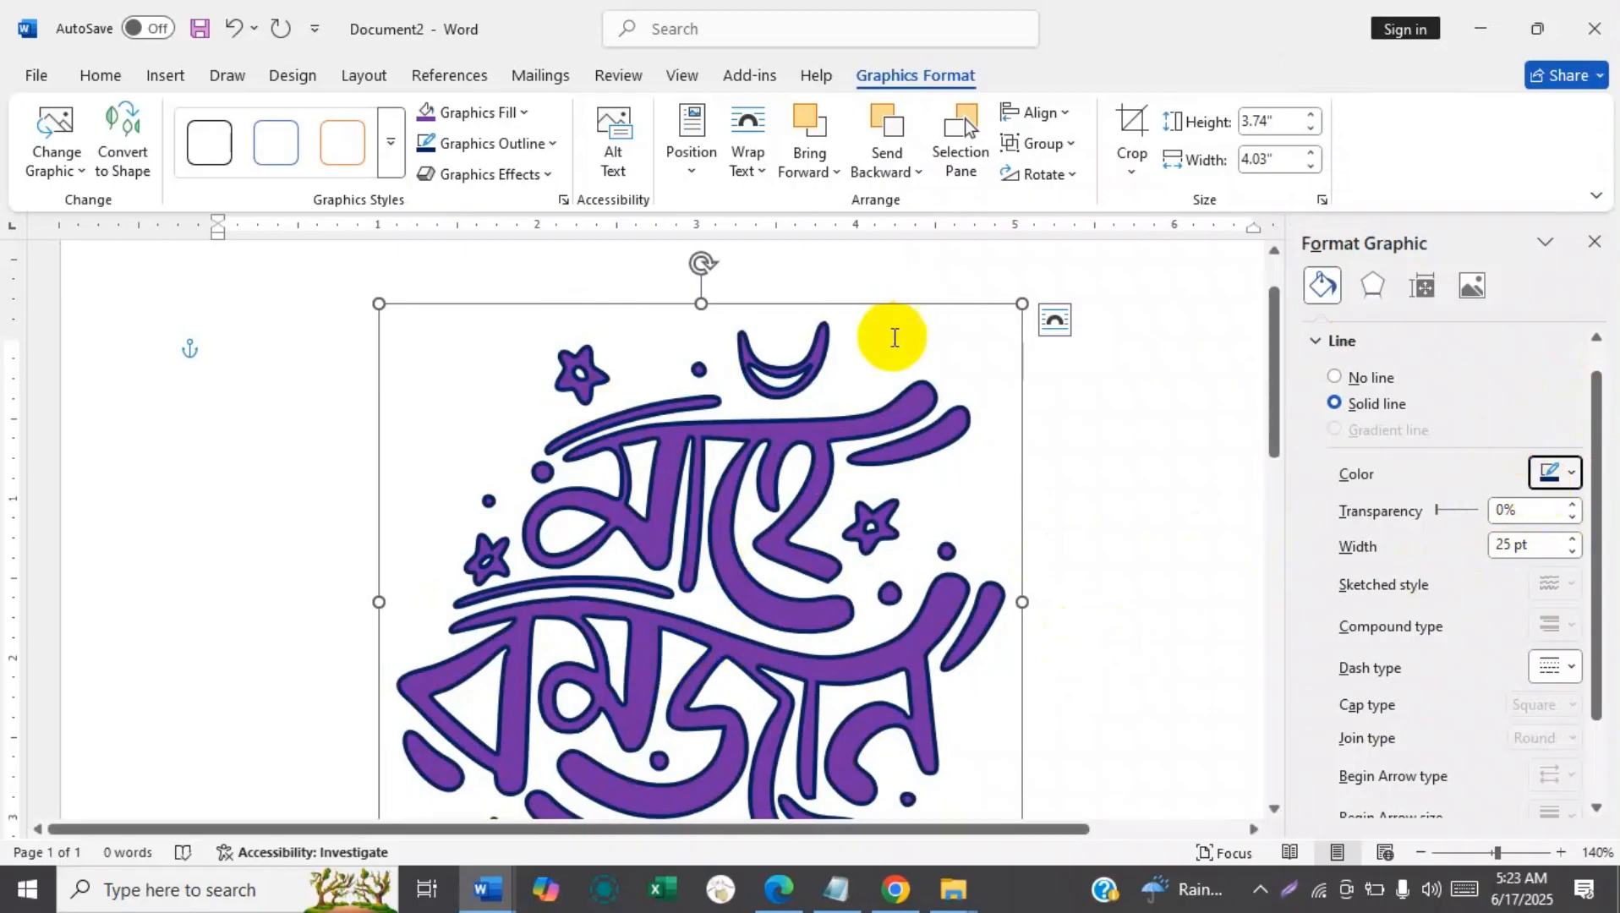
pyautogui.click(1595, 244)
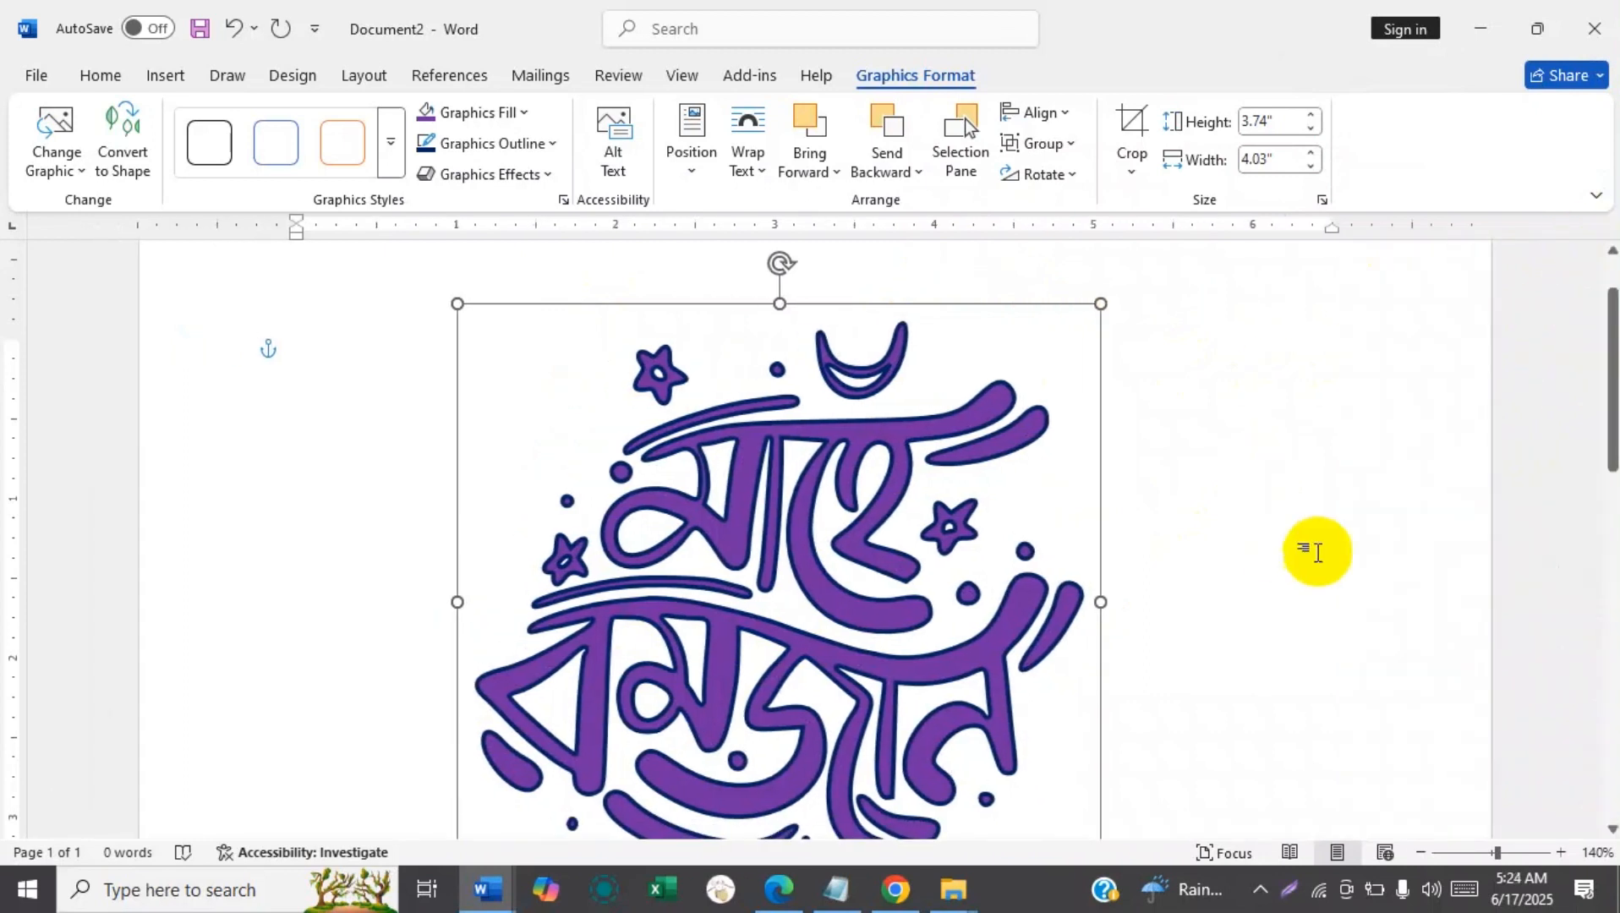
pyautogui.scroll(-1, 1545, 582)
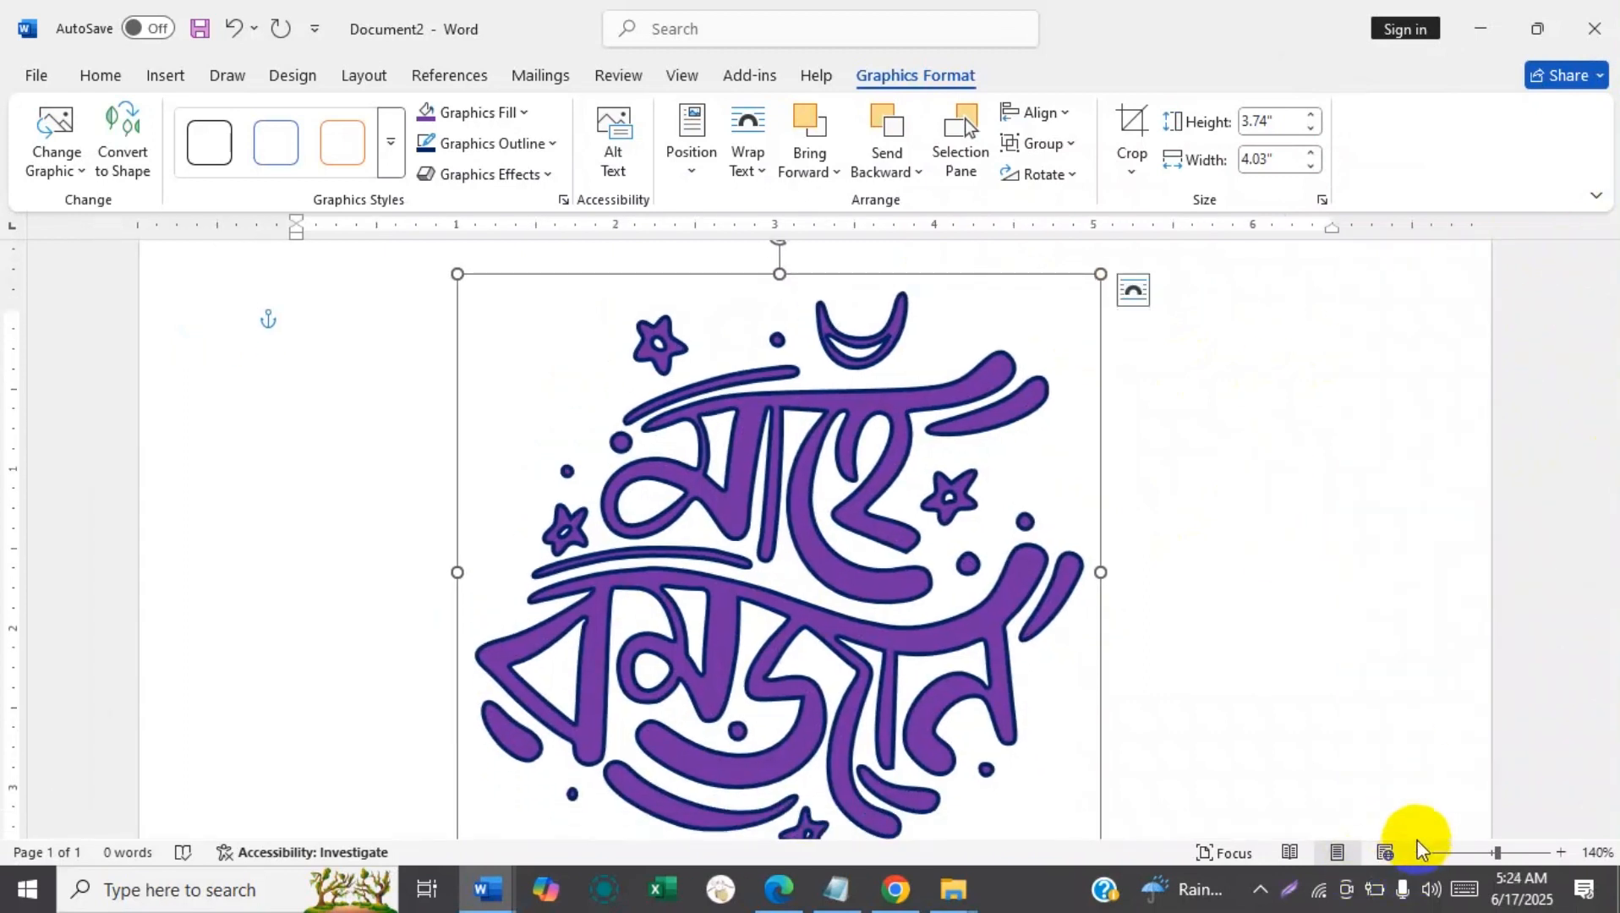
pyautogui.click(1421, 853)
pyautogui.click(1420, 852)
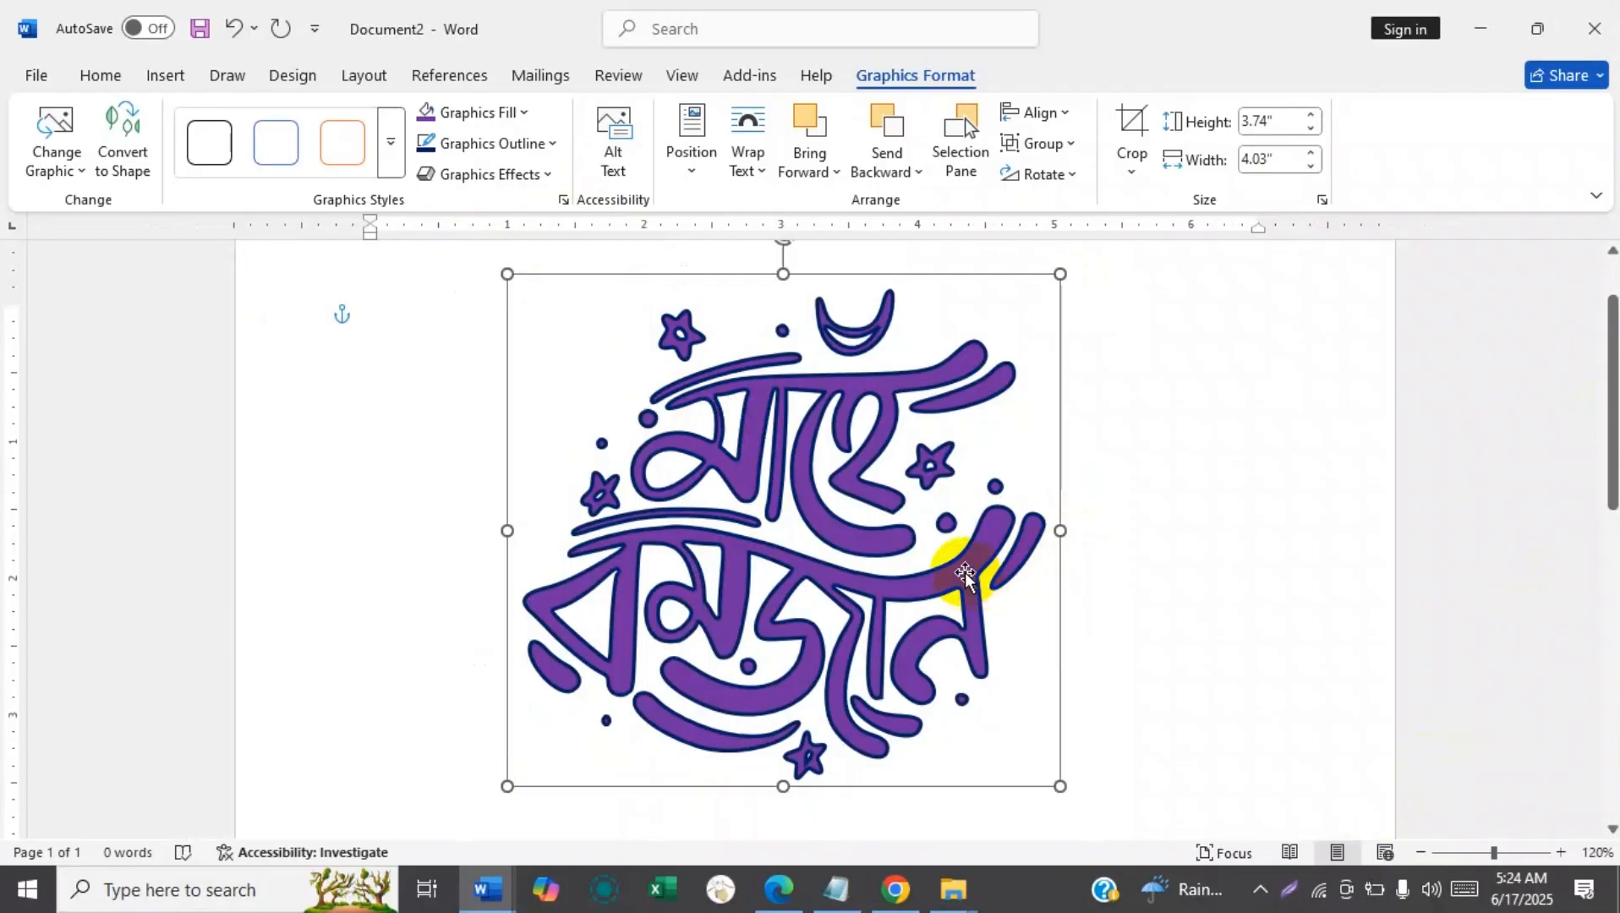
pyautogui.click(472, 170)
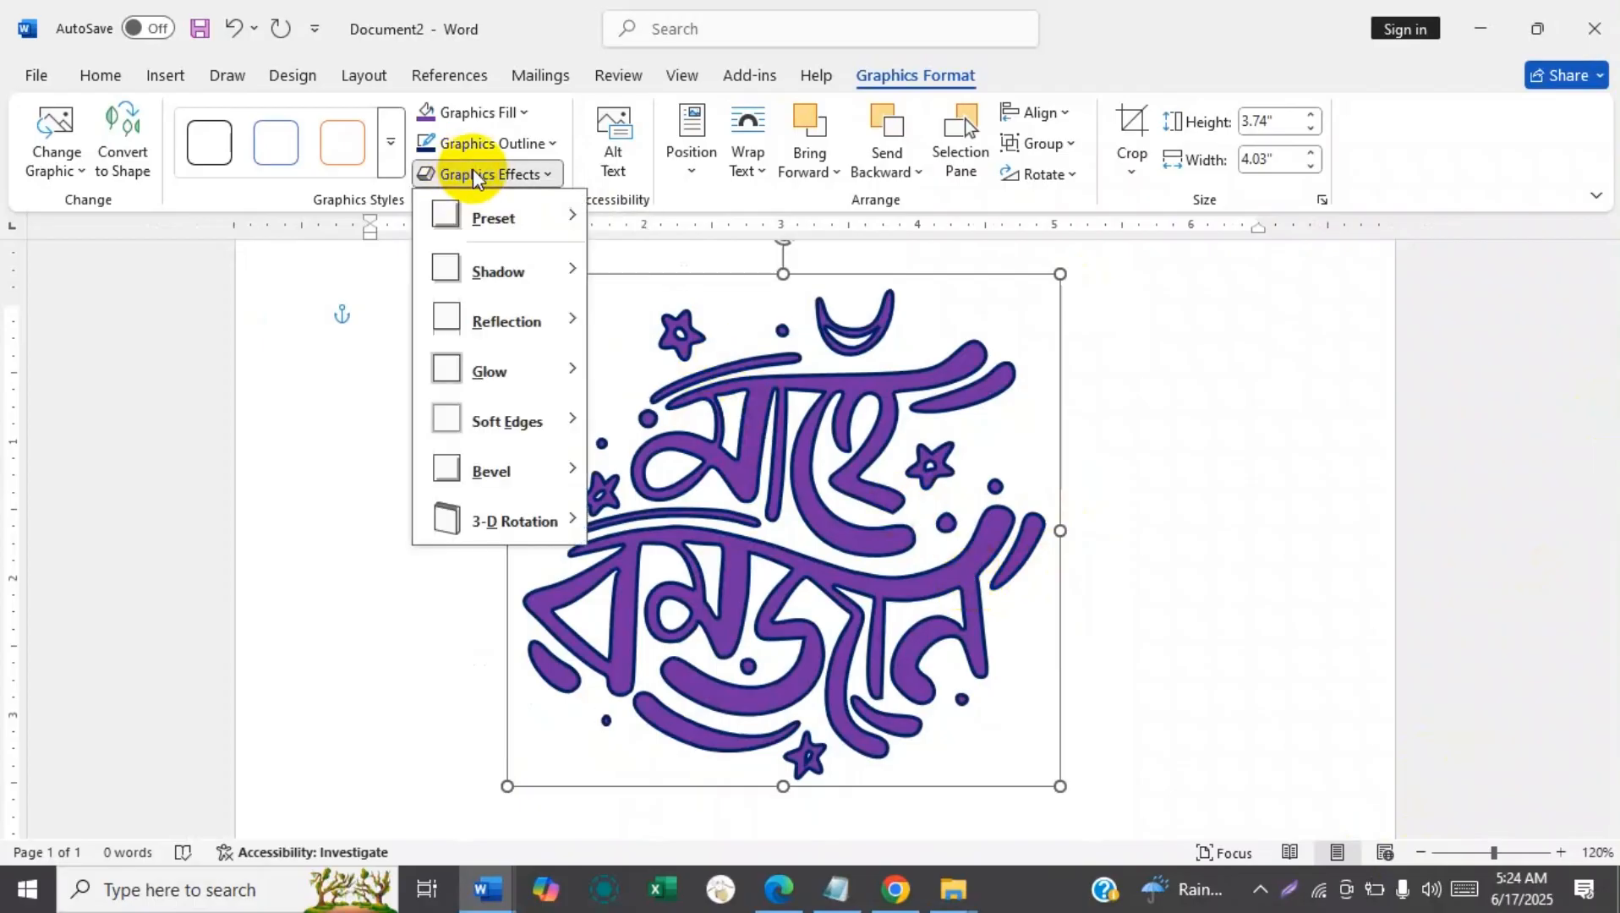
pyautogui.moveTo(476, 203)
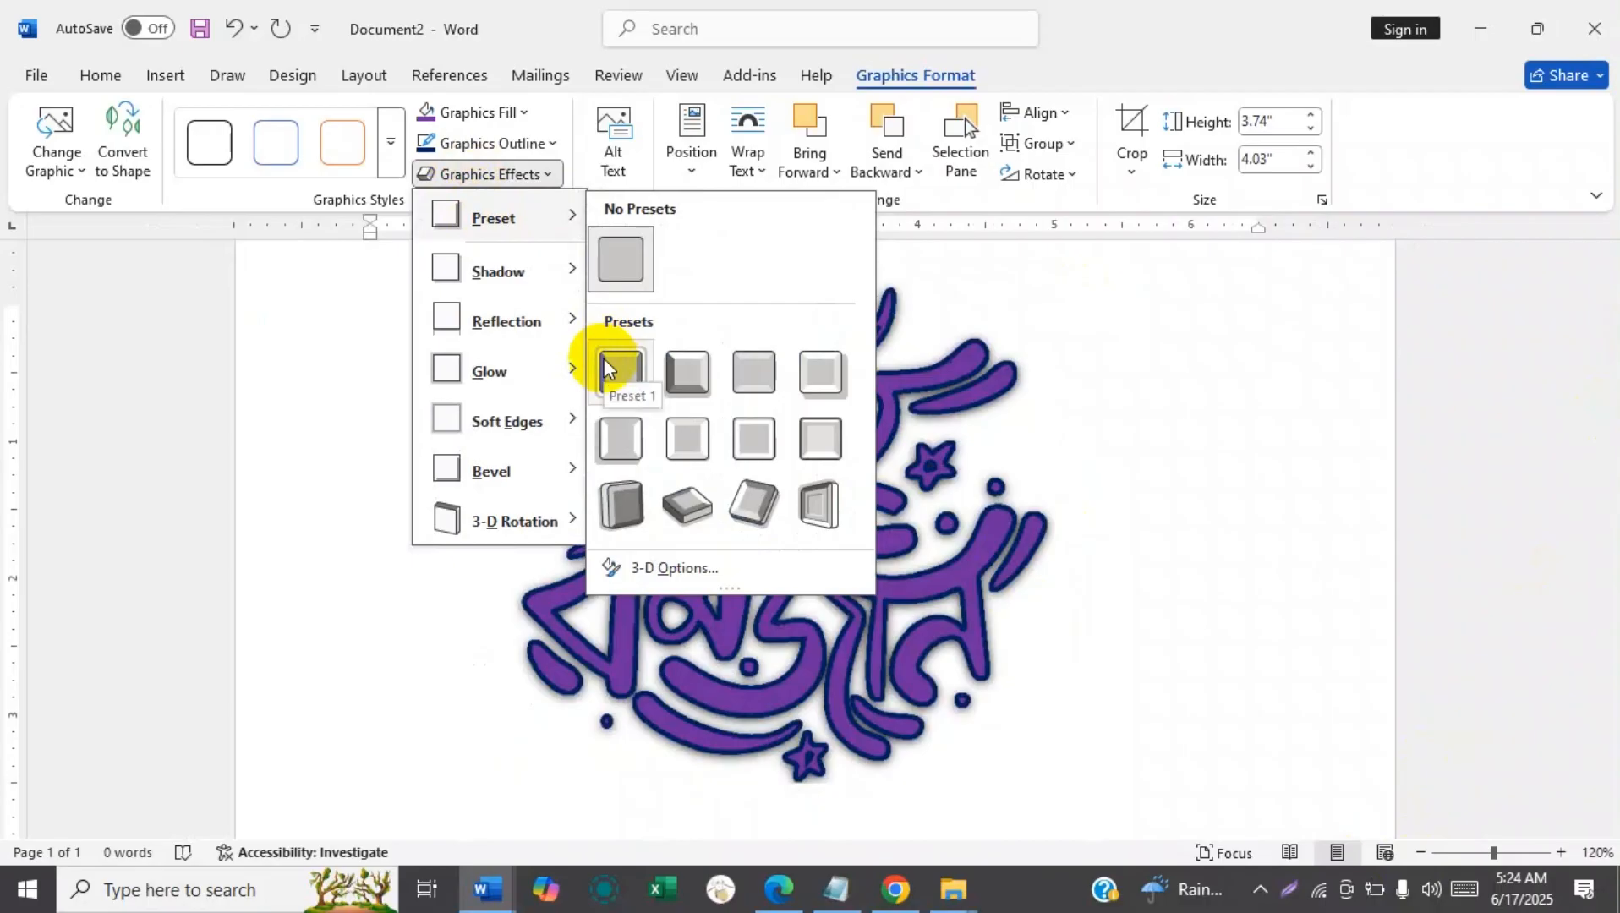
pyautogui.click(1264, 559)
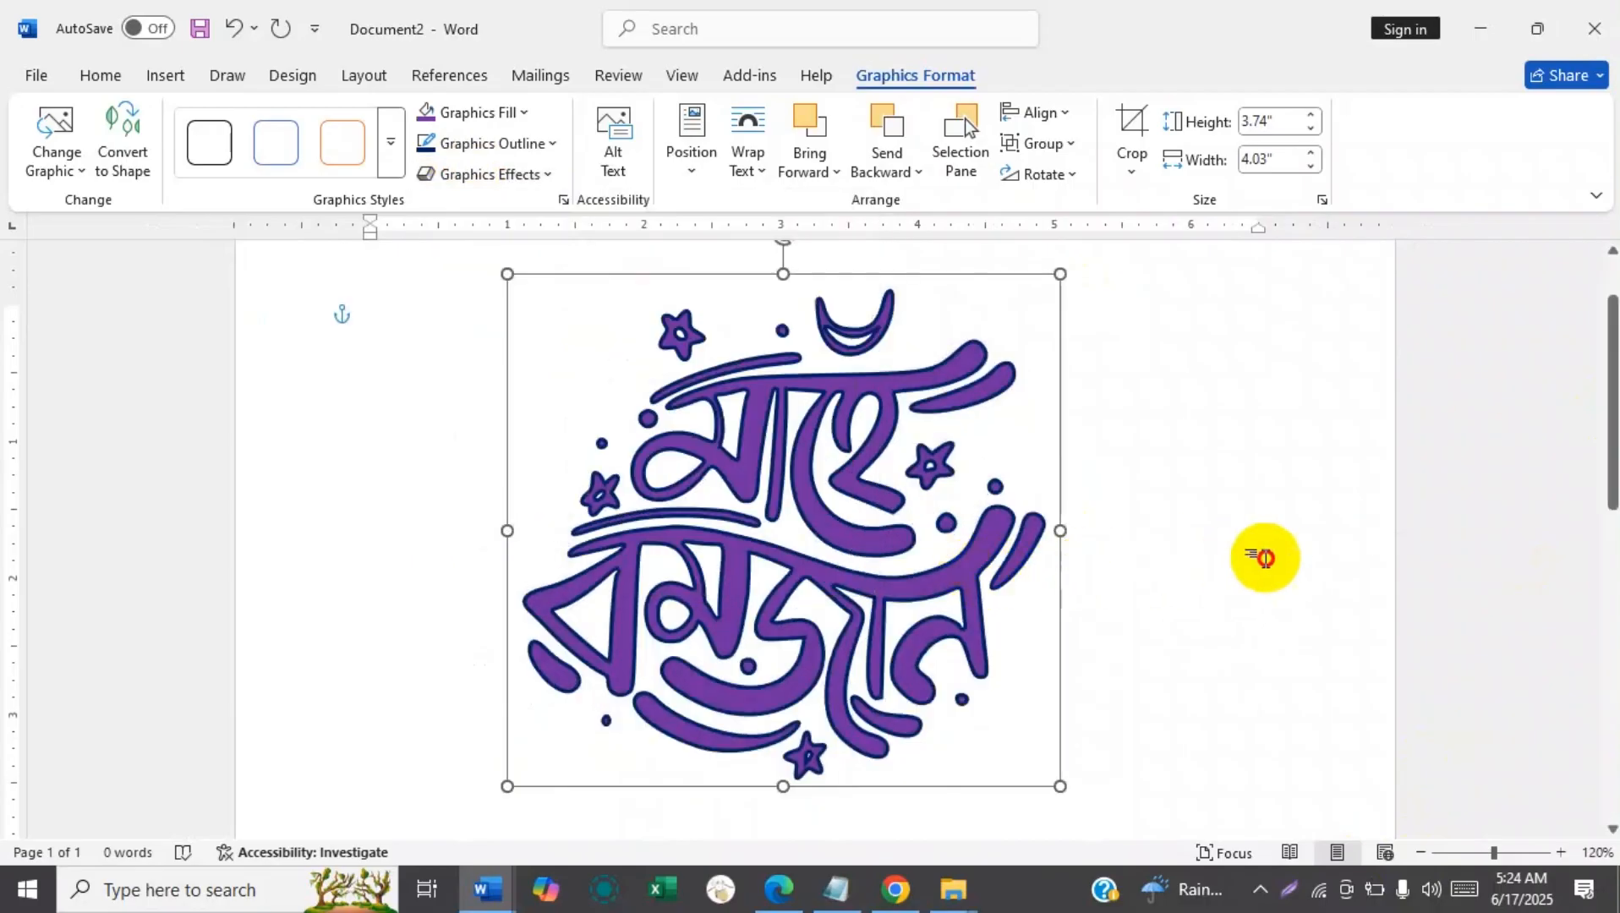
# Move the graphic to the right side of the page and apply an outer shadow offset to the lower right.
pyautogui.moveTo(953, 565); pyautogui.dragTo(1276, 570)
pyautogui.click(489, 171)
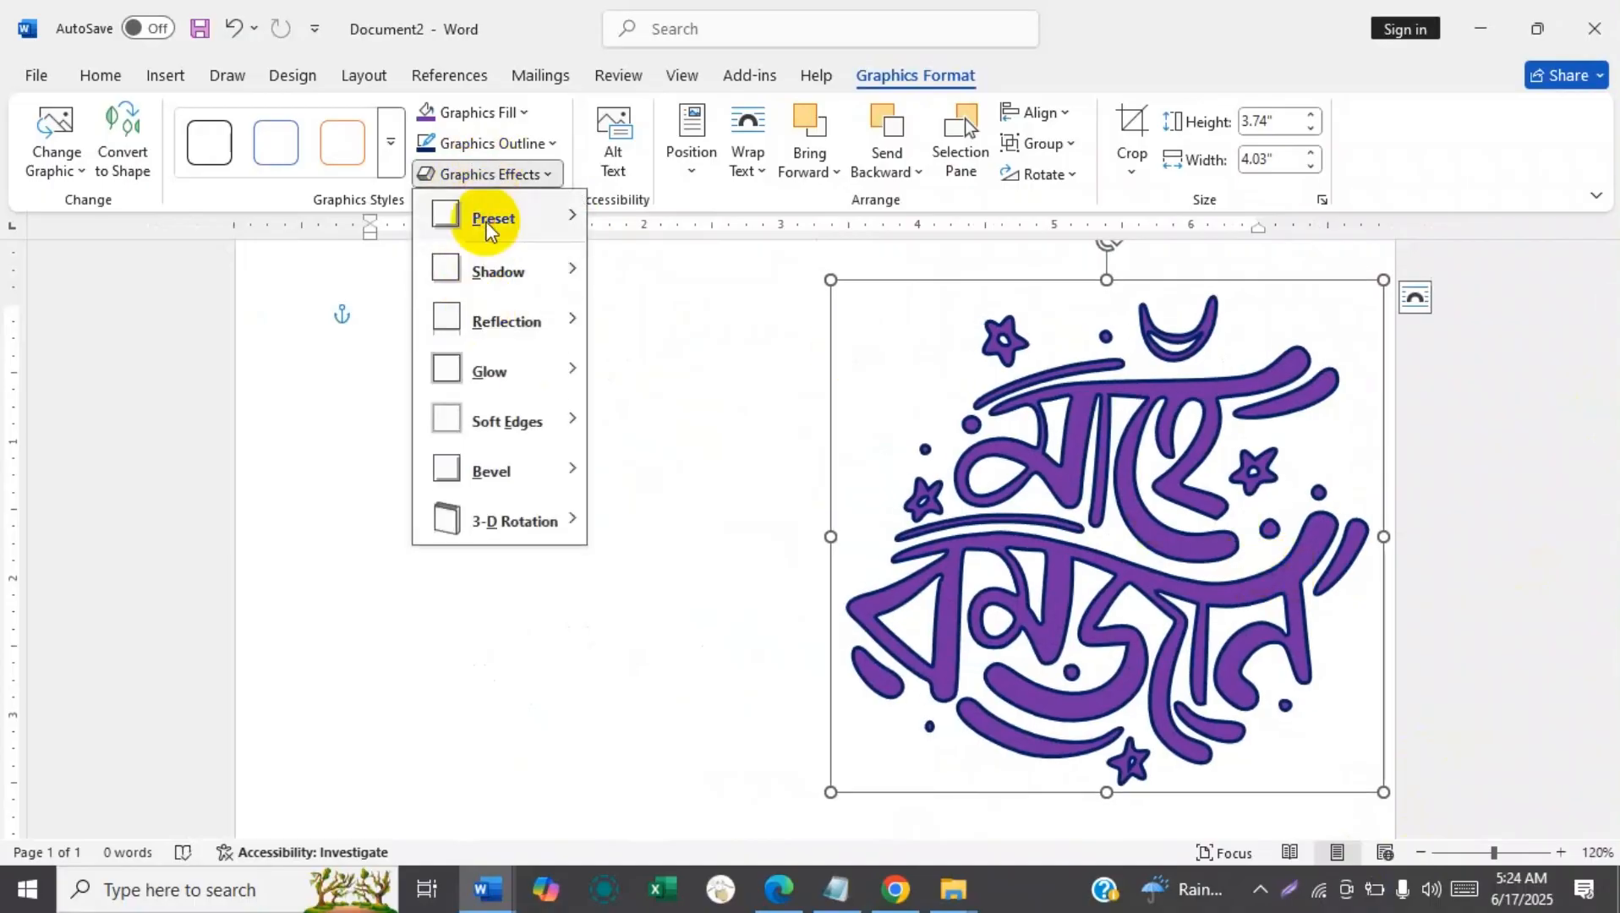
pyautogui.moveTo(489, 220)
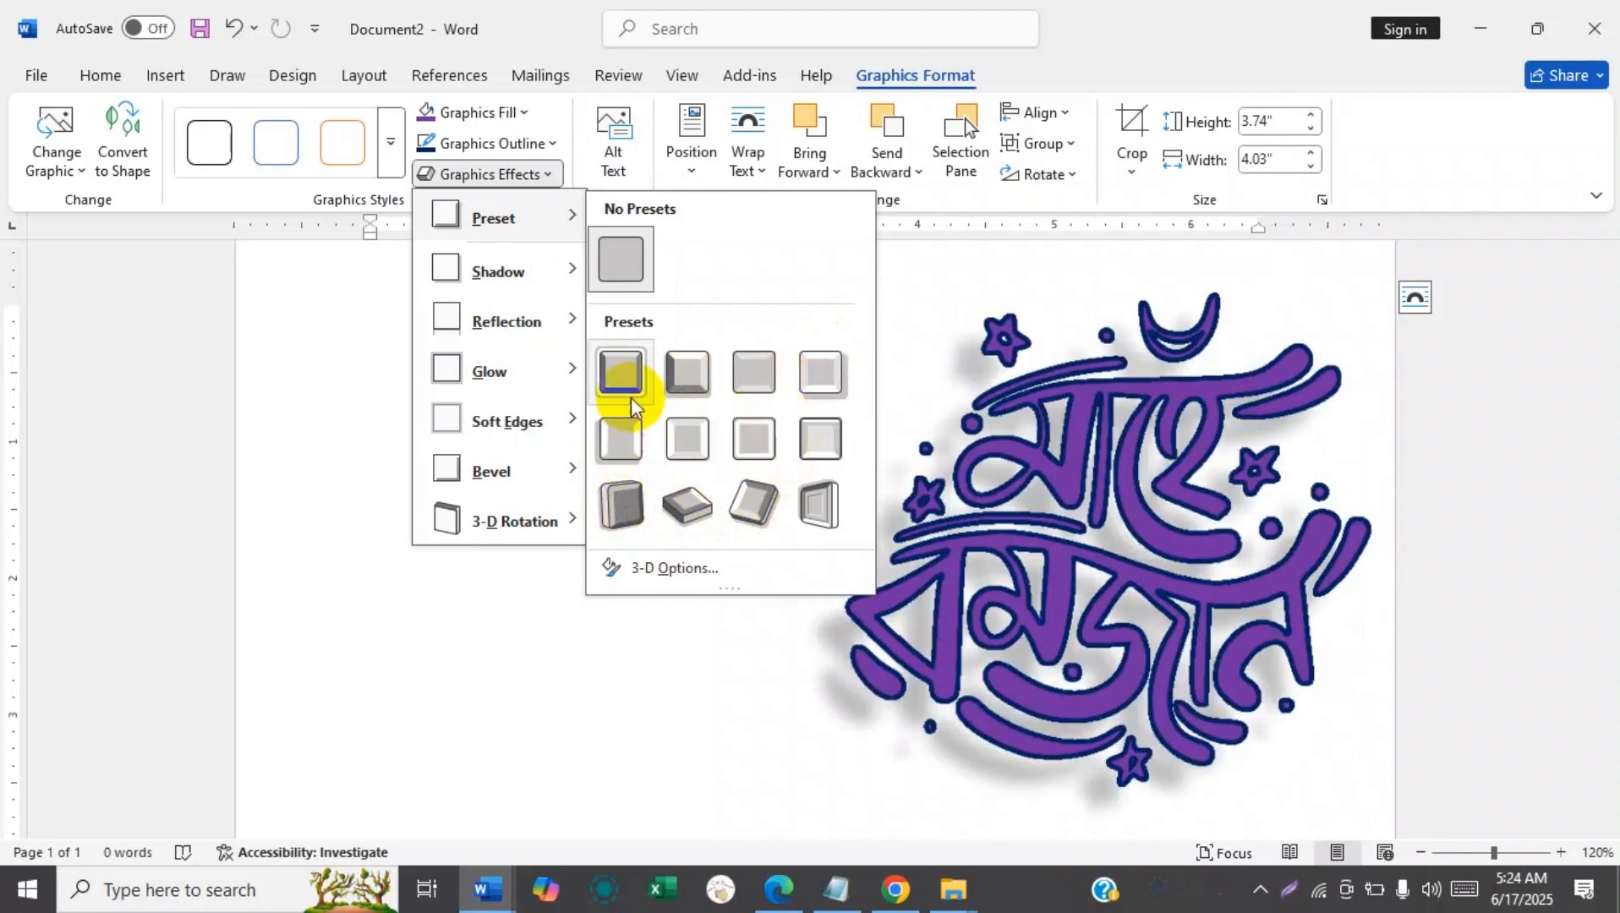
pyautogui.moveTo(511, 279)
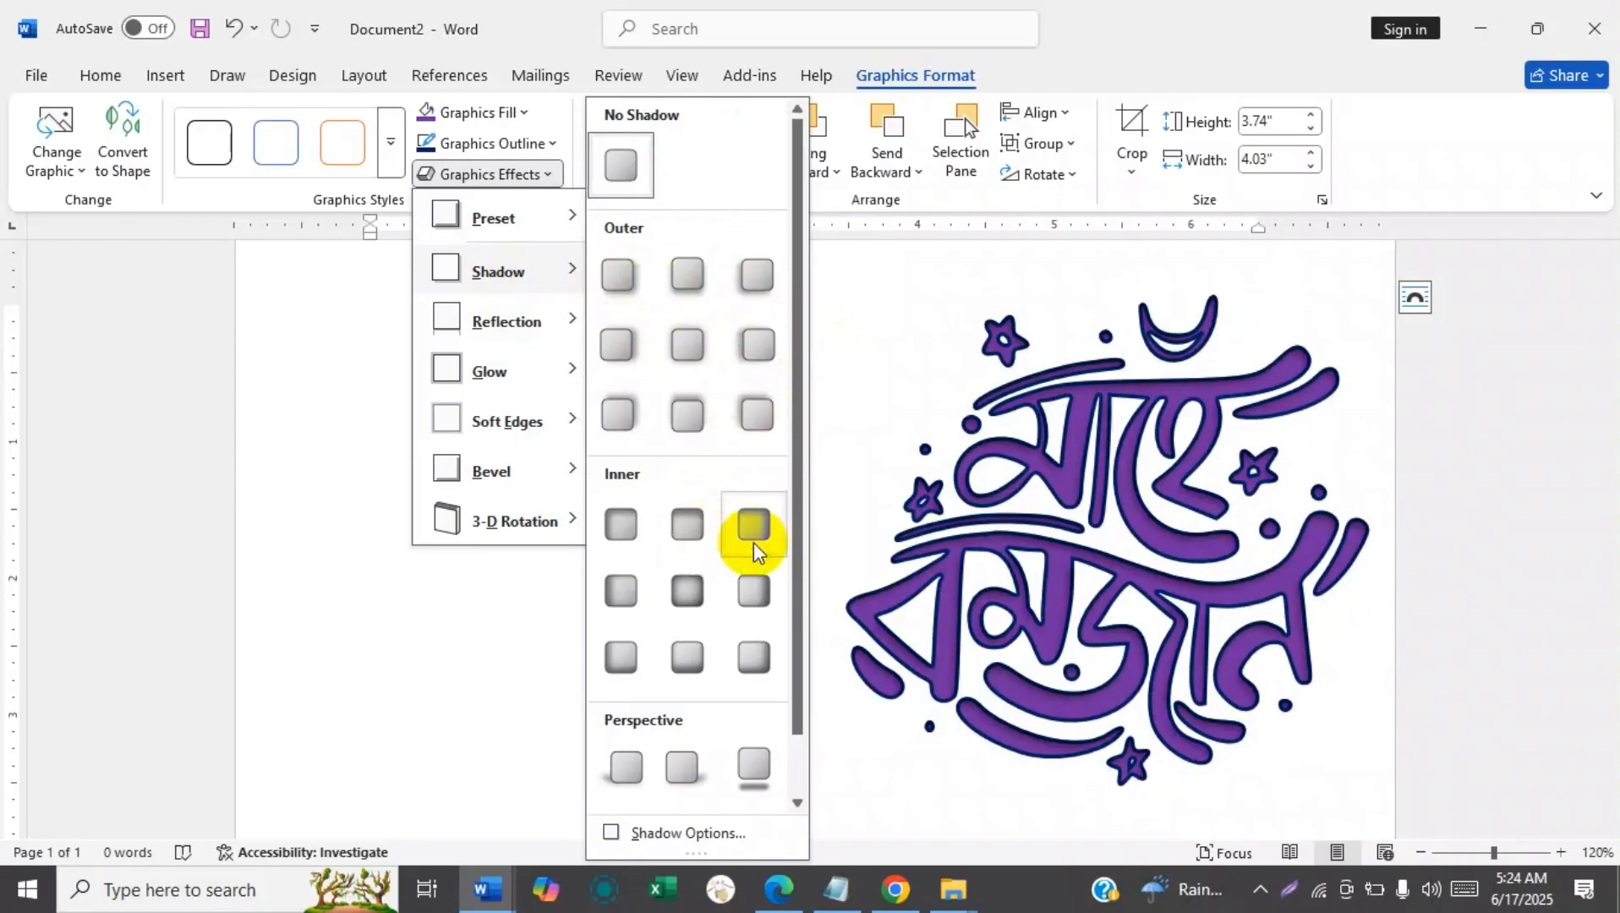
pyautogui.moveTo(534, 526)
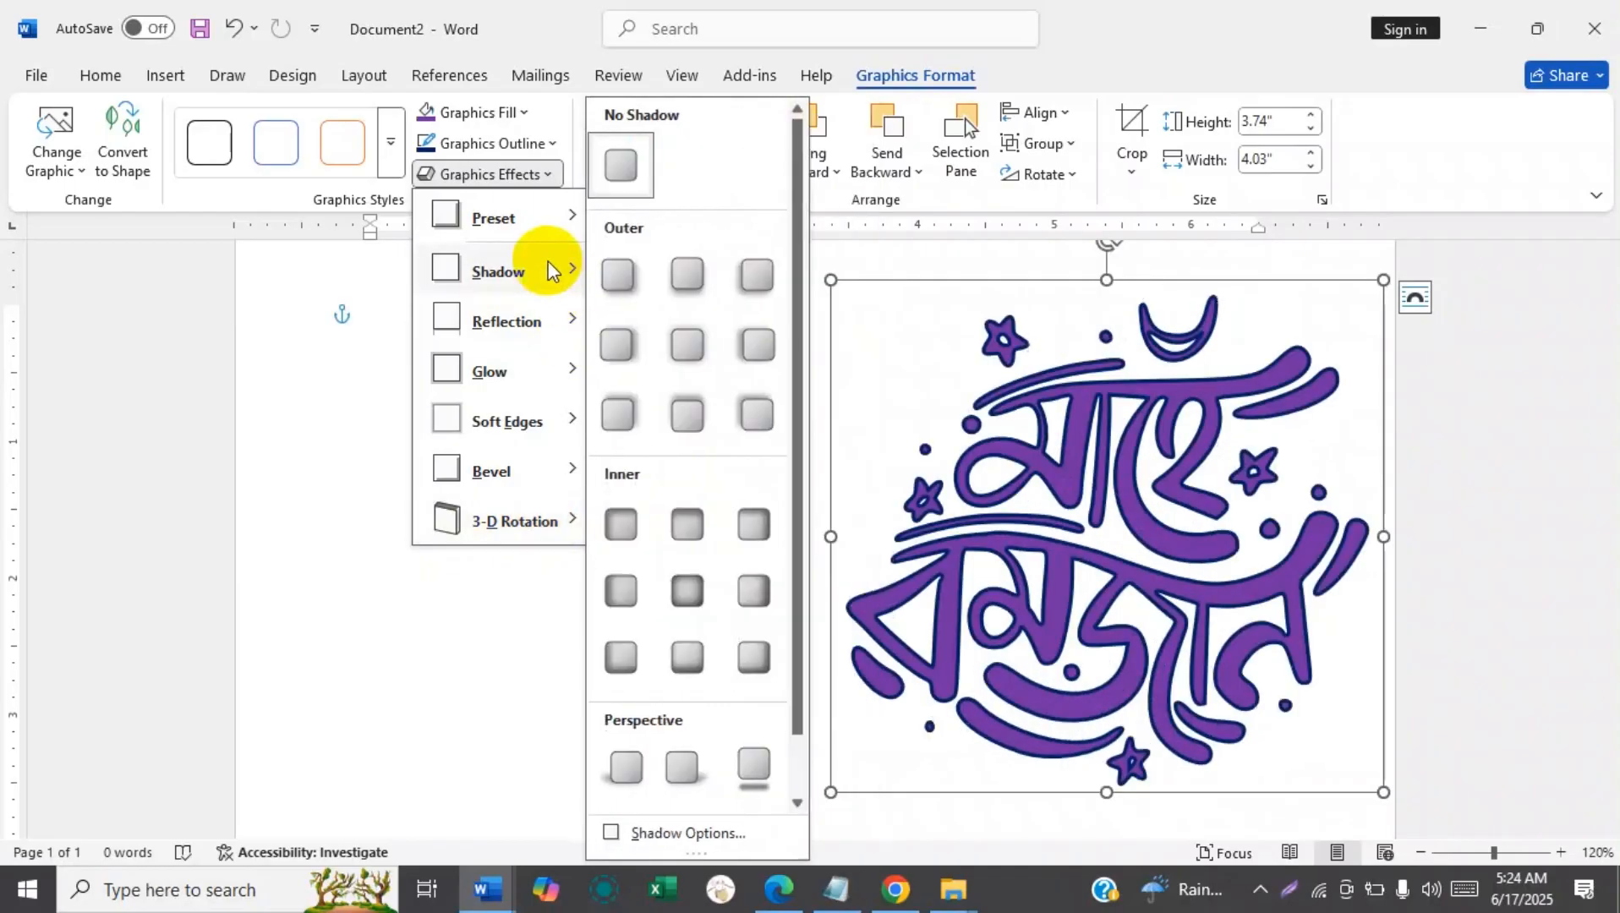
pyautogui.click(619, 281)
# Apply the middle variation from the first row of reflection effects to the Mahe Ramadan graphic.
pyautogui.click(486, 182)
pyautogui.moveTo(507, 319)
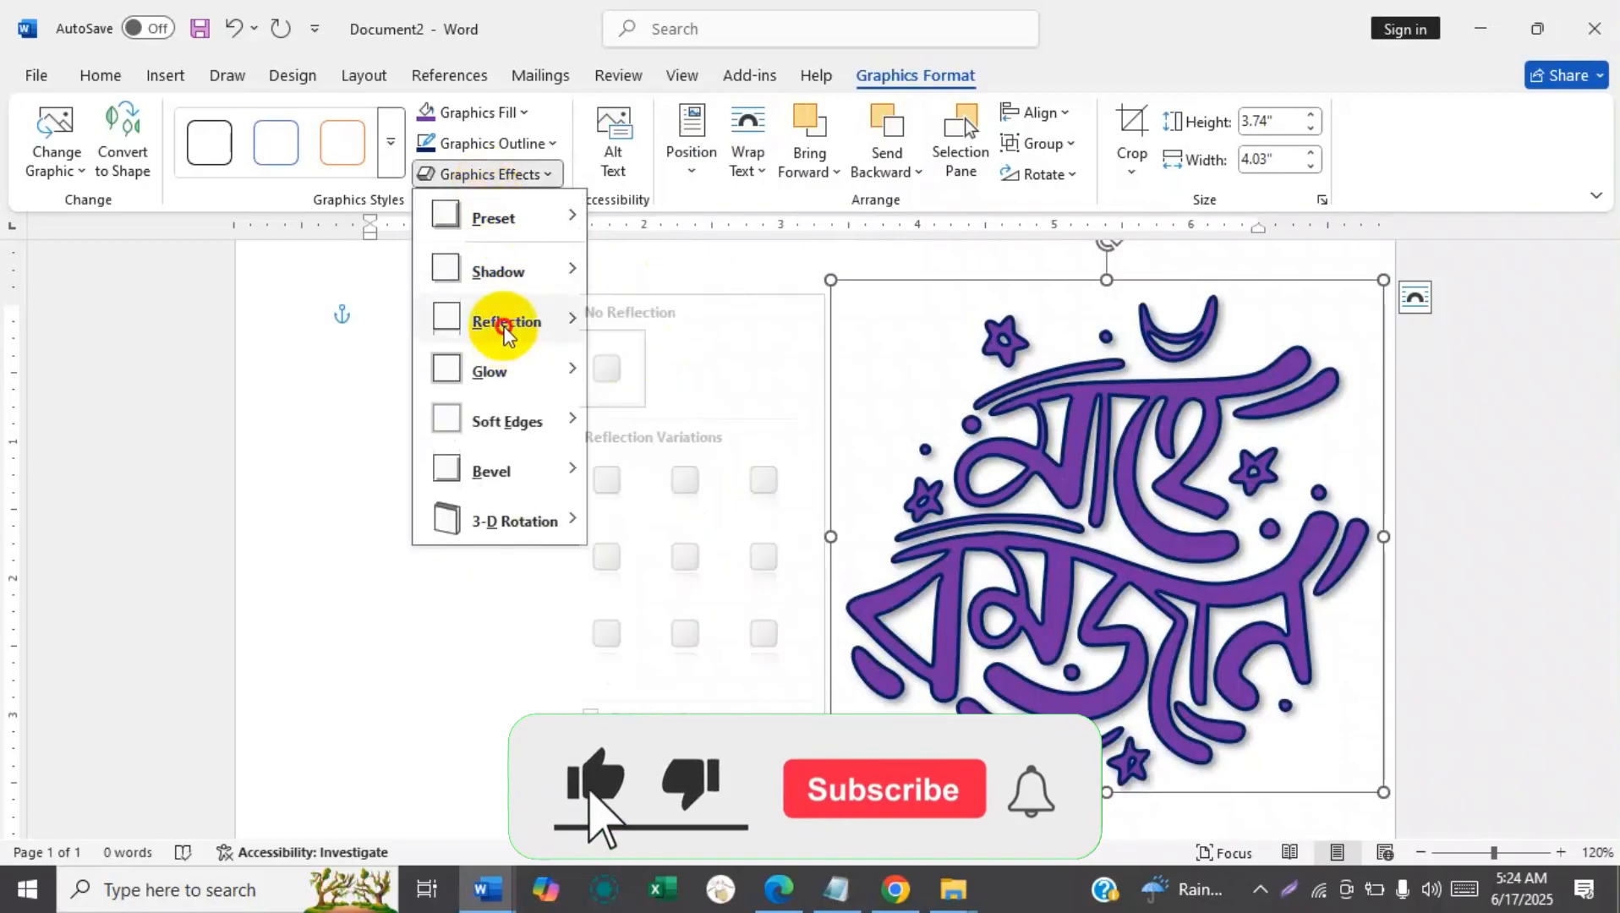
pyautogui.click(707, 487)
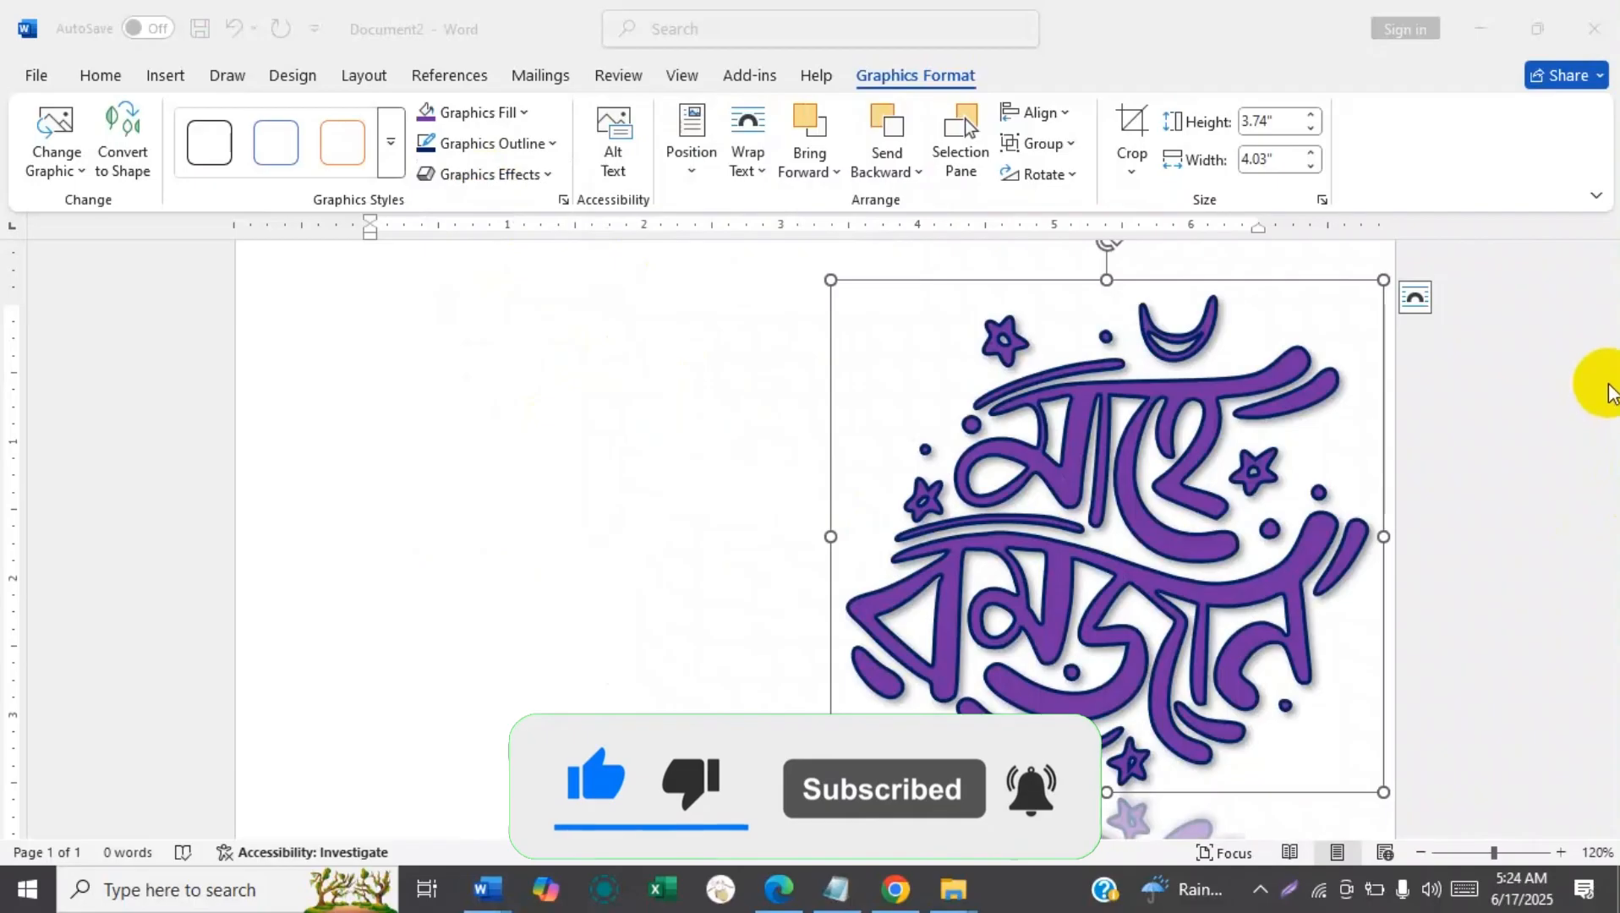
pyautogui.moveTo(1609, 387); pyautogui.dragTo(1613, 427)
pyautogui.moveTo(1610, 479); pyautogui.dragTo(1609, 374)
# Give the graphic a 4 pt glow in standard Yellow using the detailed glow options.
pyautogui.click(491, 174)
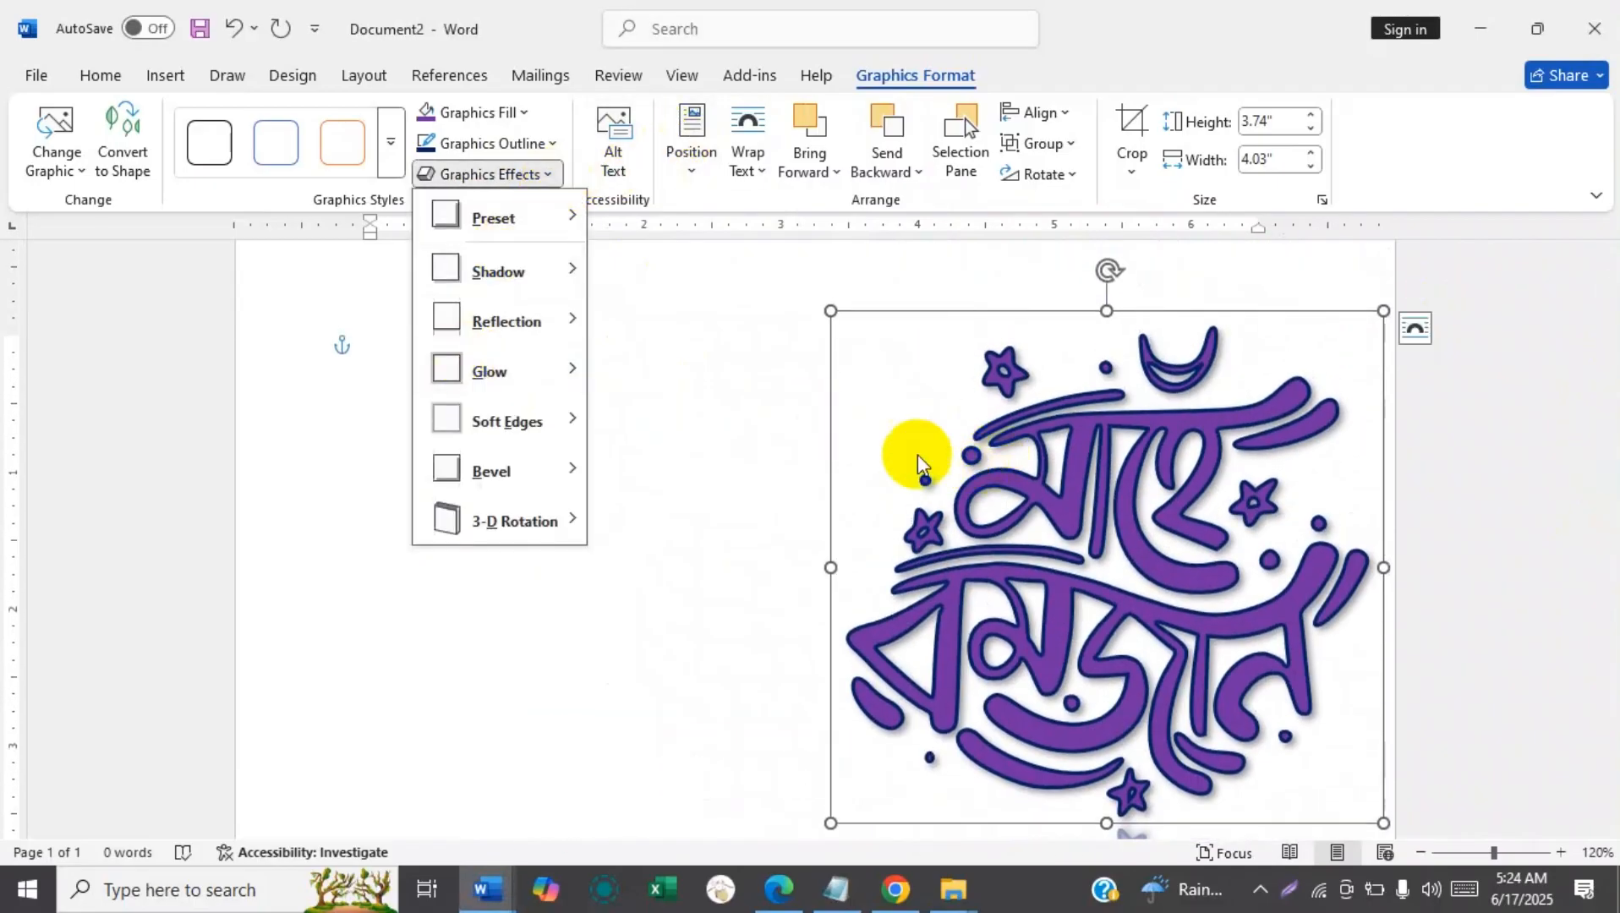
pyautogui.moveTo(507, 370)
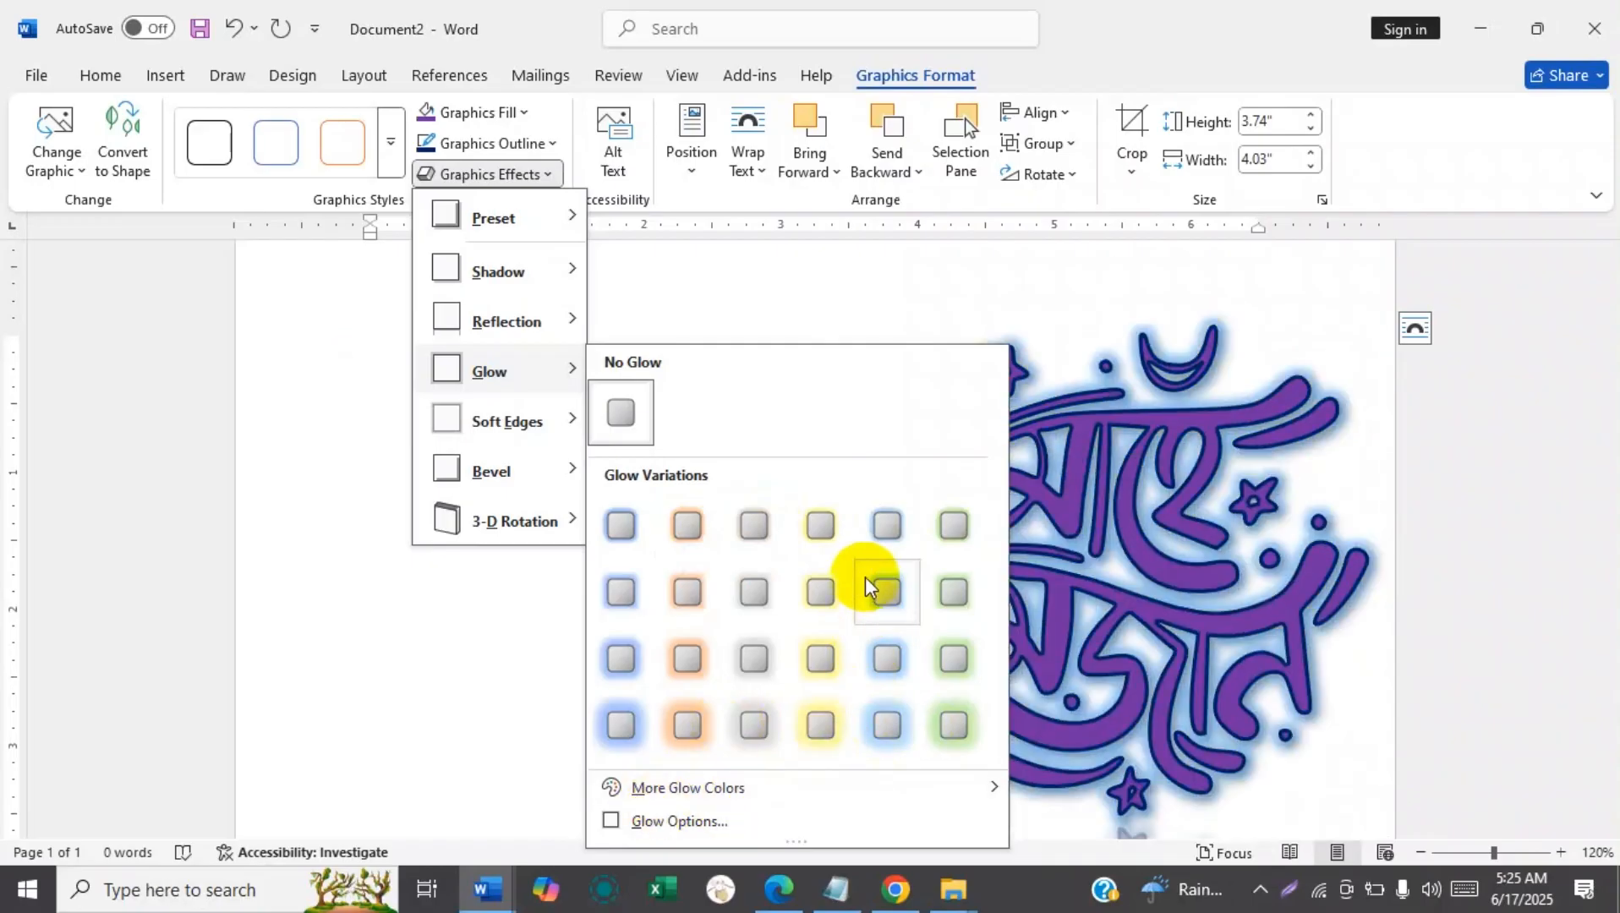
pyautogui.click(620, 828)
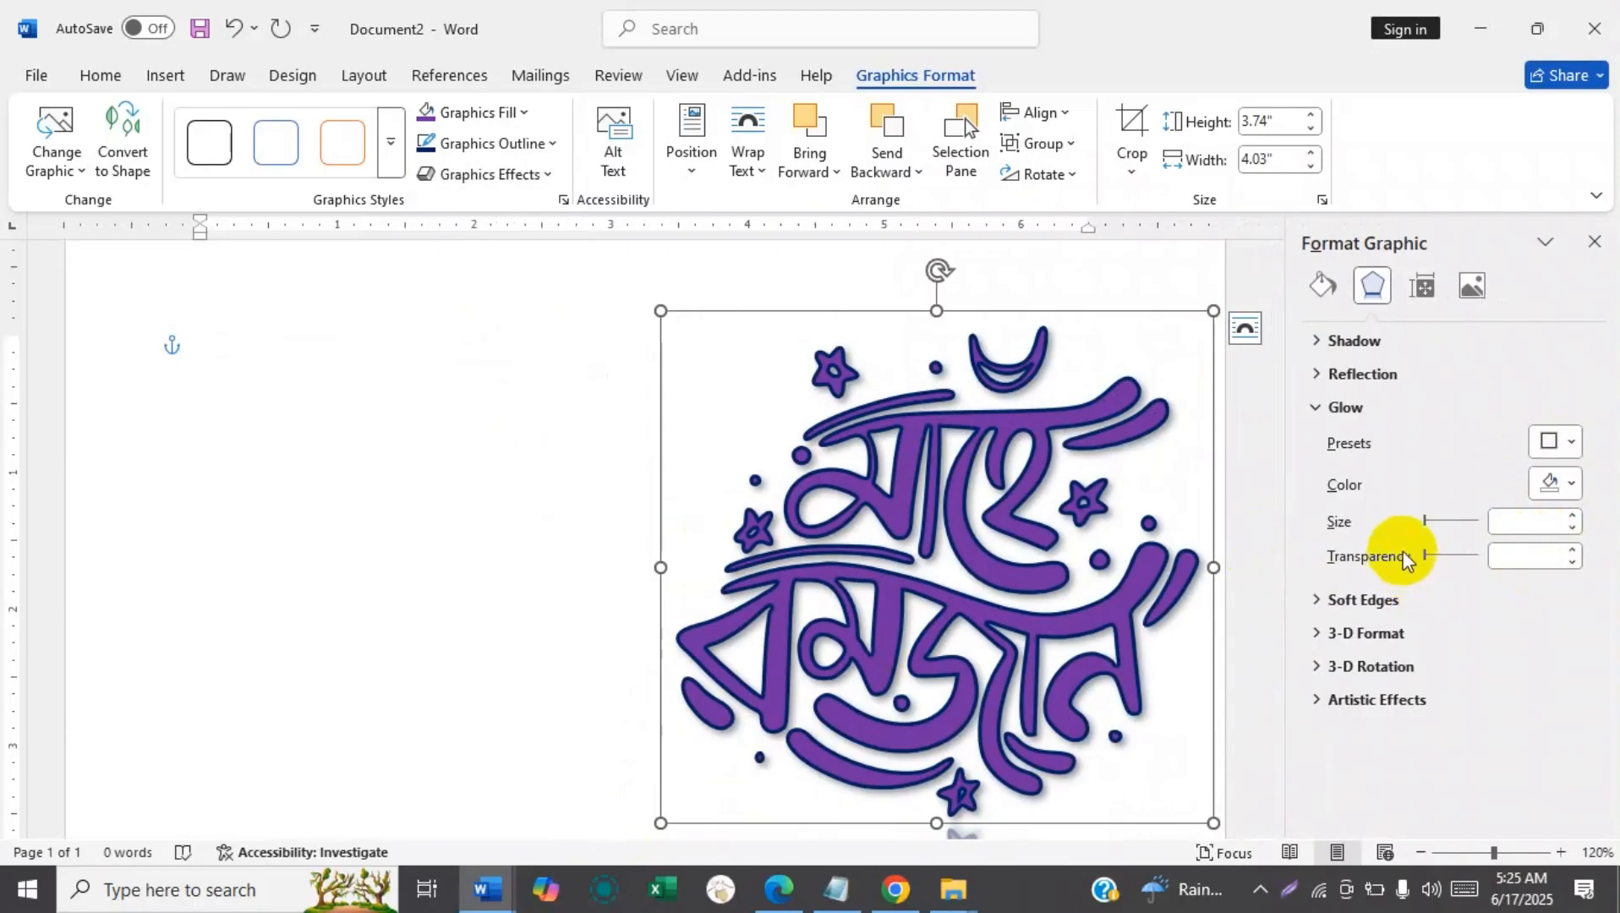
pyautogui.click(1573, 514)
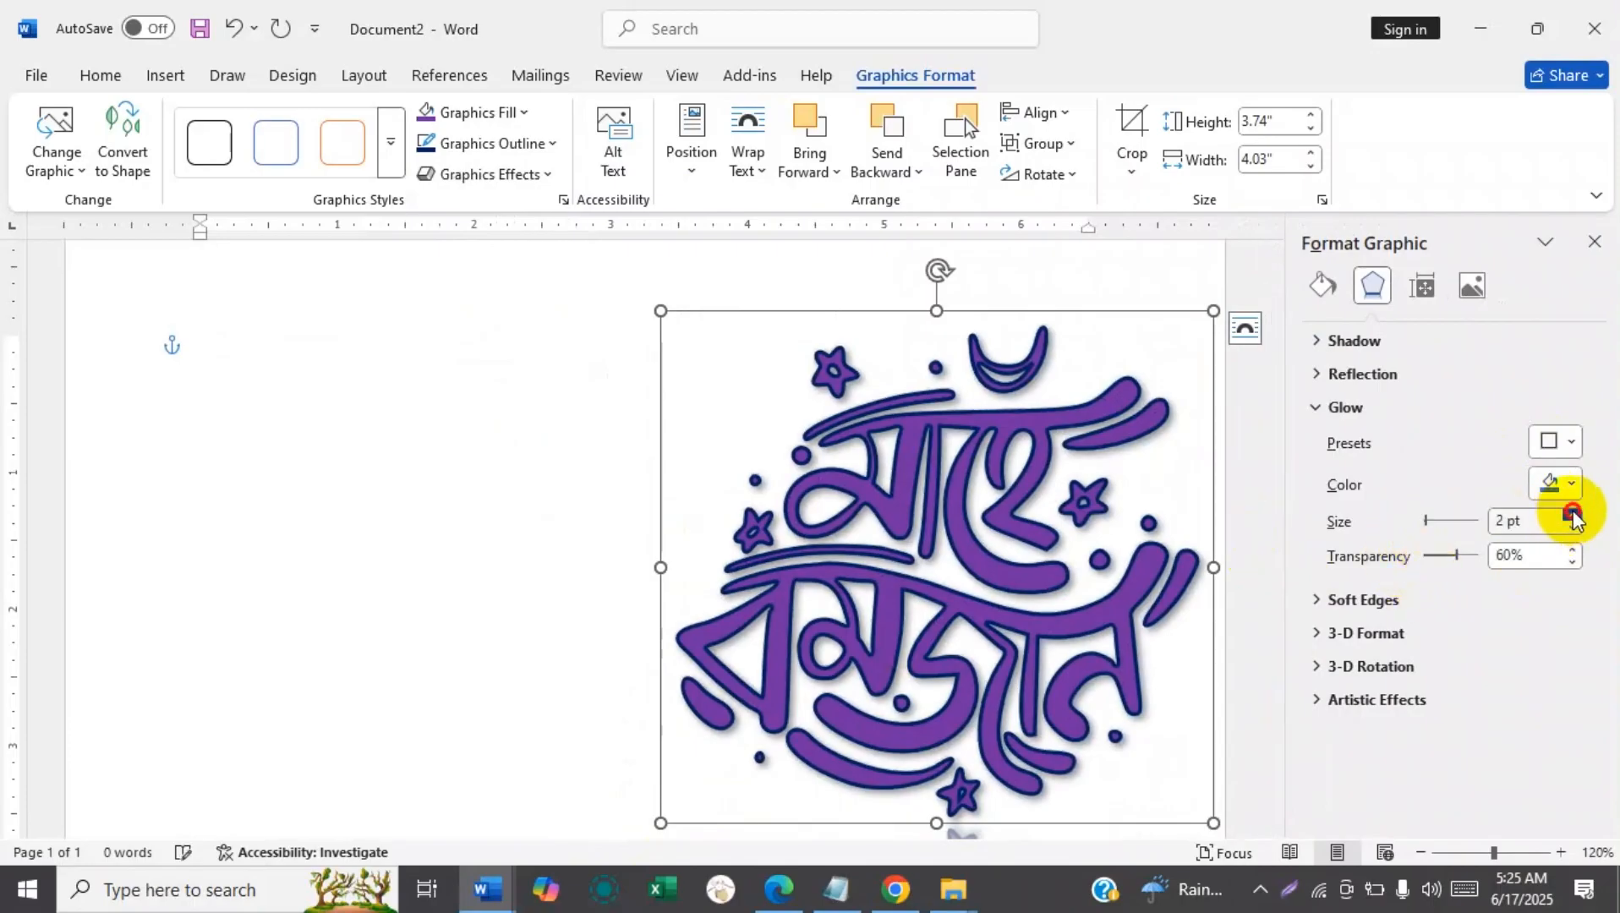
pyautogui.click(1573, 514)
pyautogui.click(1570, 485)
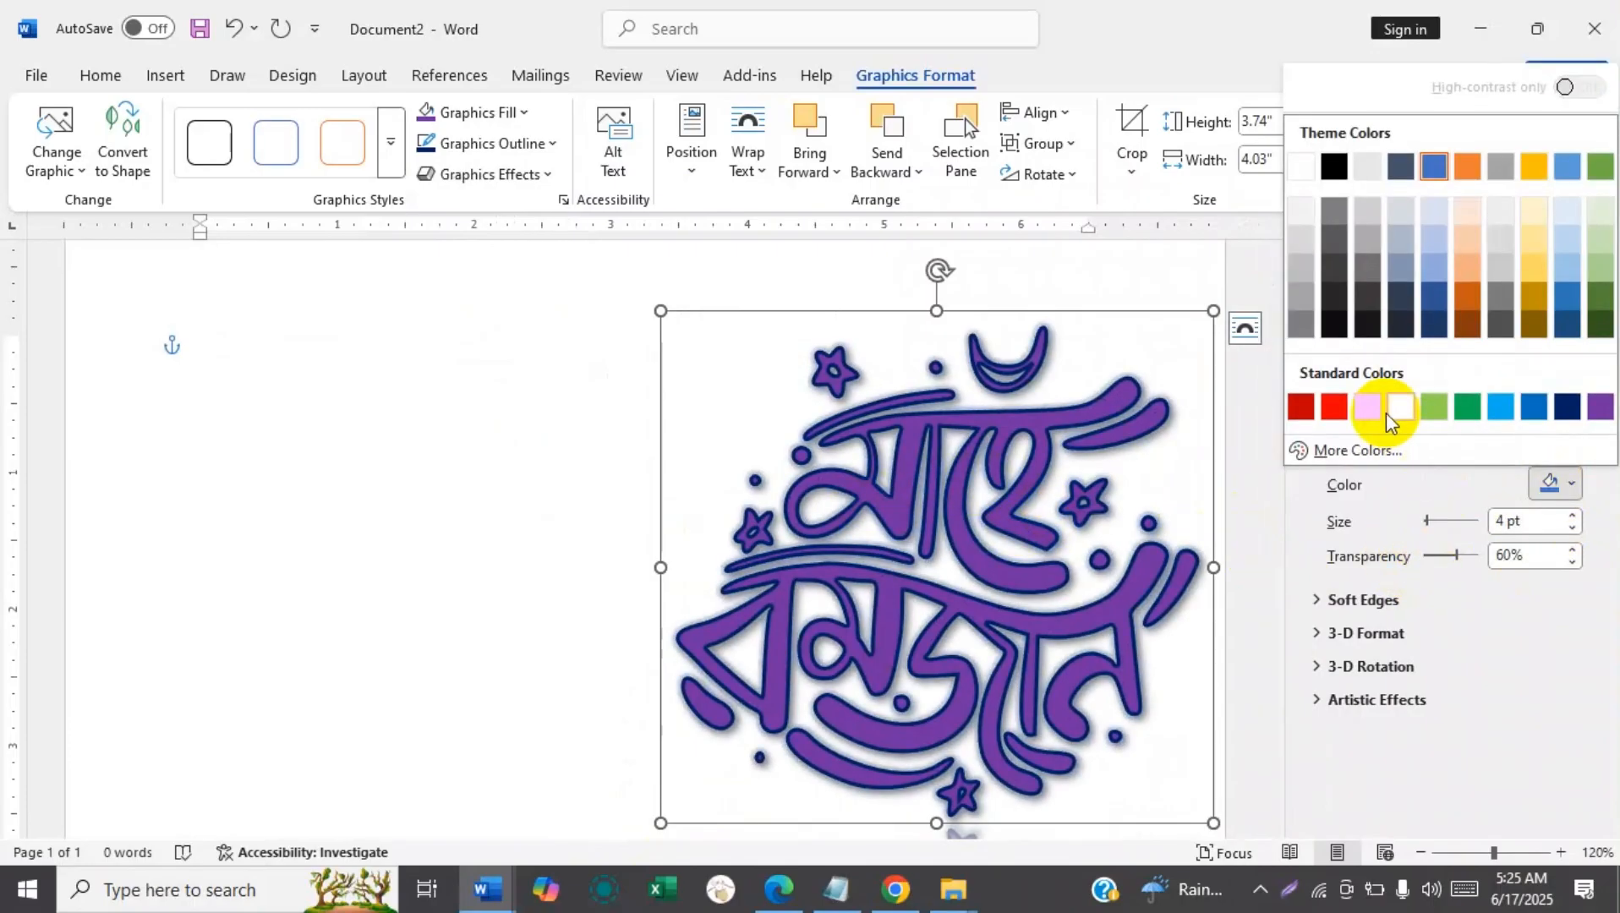
pyautogui.click(1400, 410)
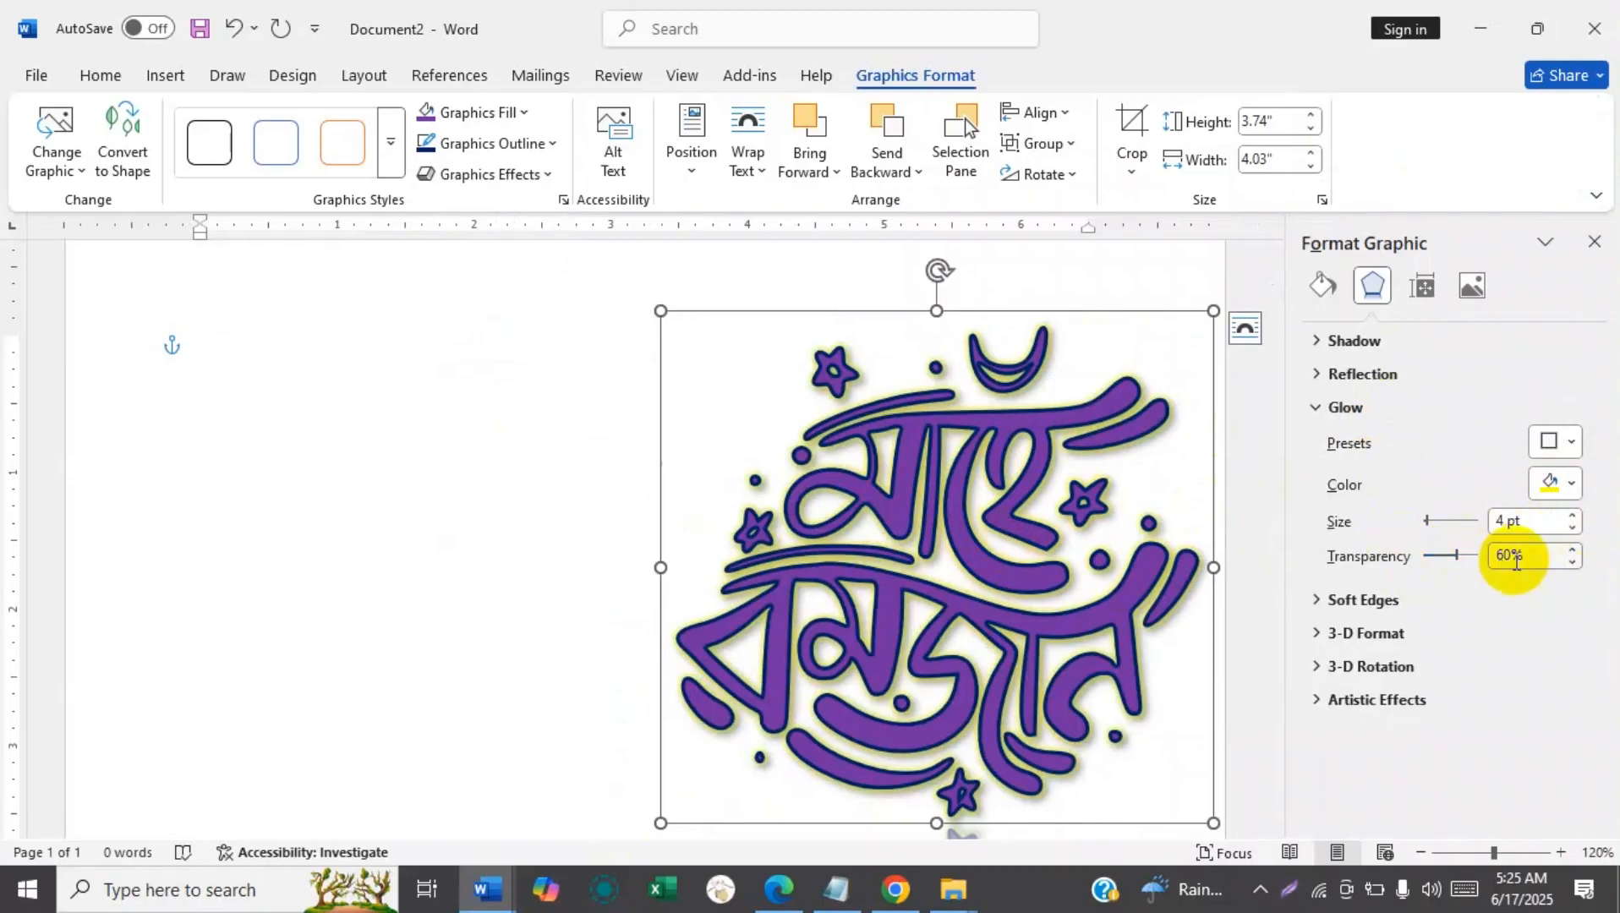
# Look through the soft edge and bevel effects and try a perspective 3-D rotation on the graphic.
pyautogui.click(518, 182)
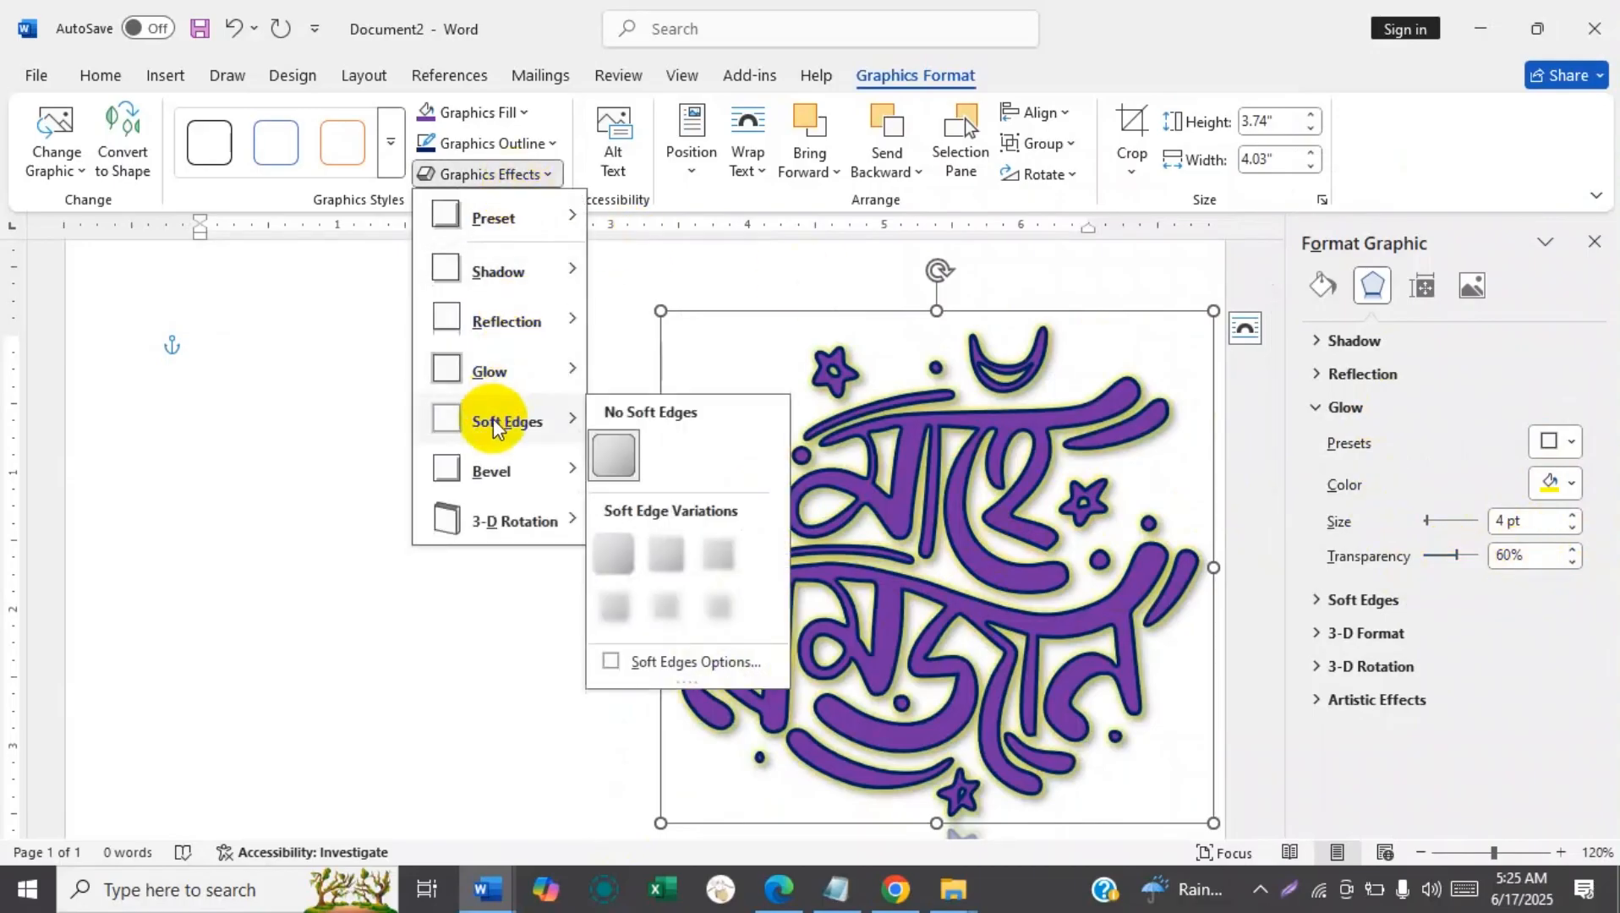
pyautogui.moveTo(492, 472)
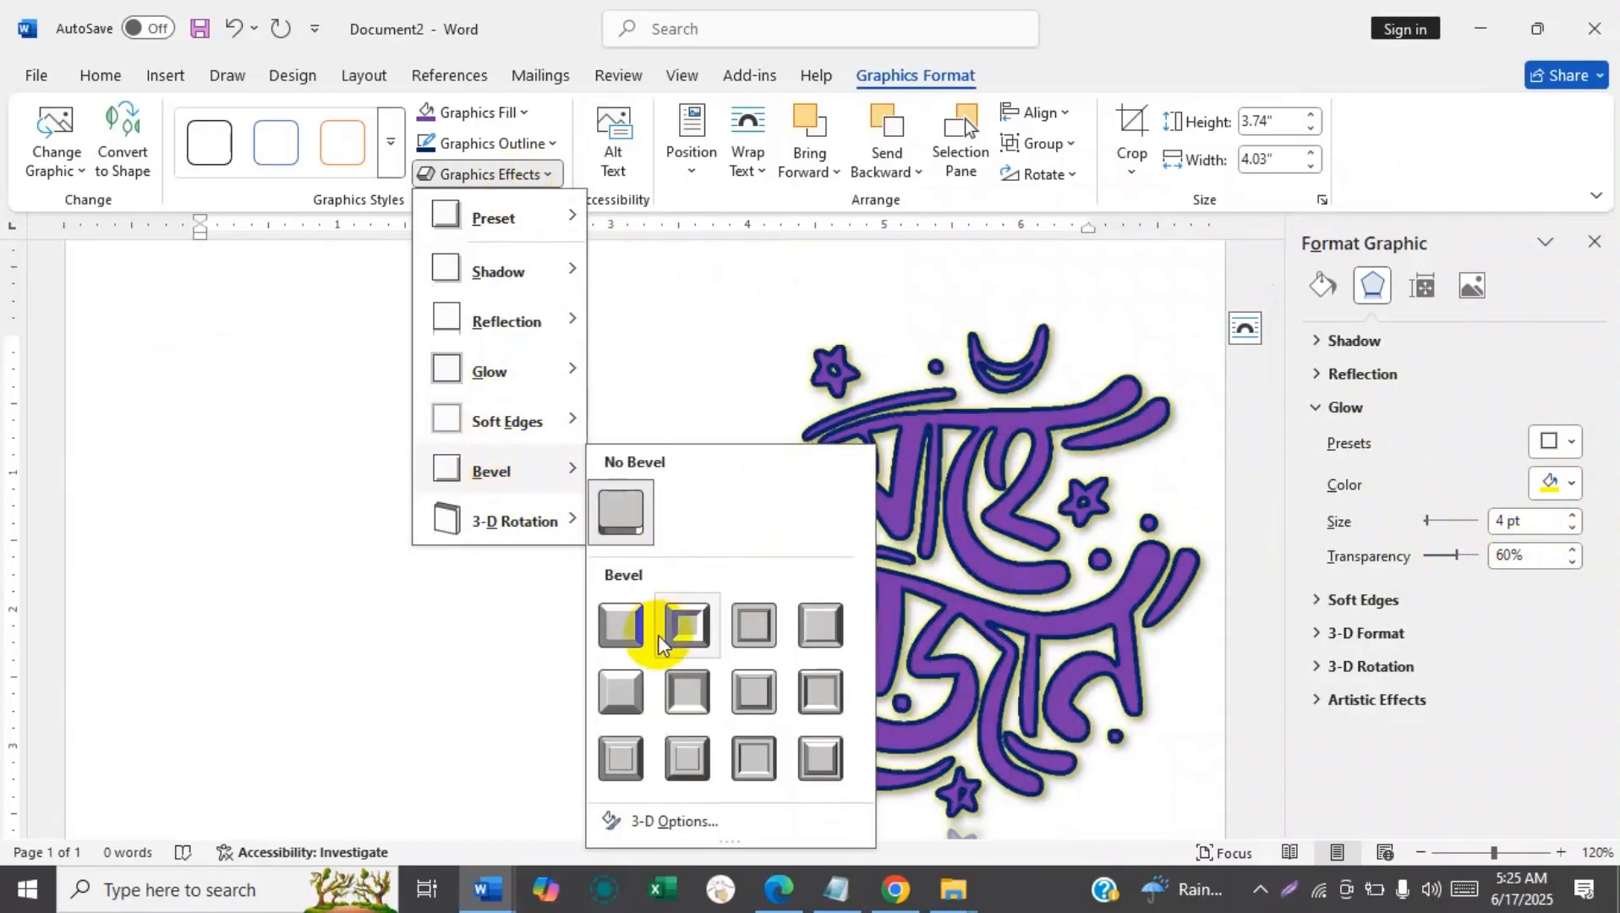
pyautogui.moveTo(484, 519)
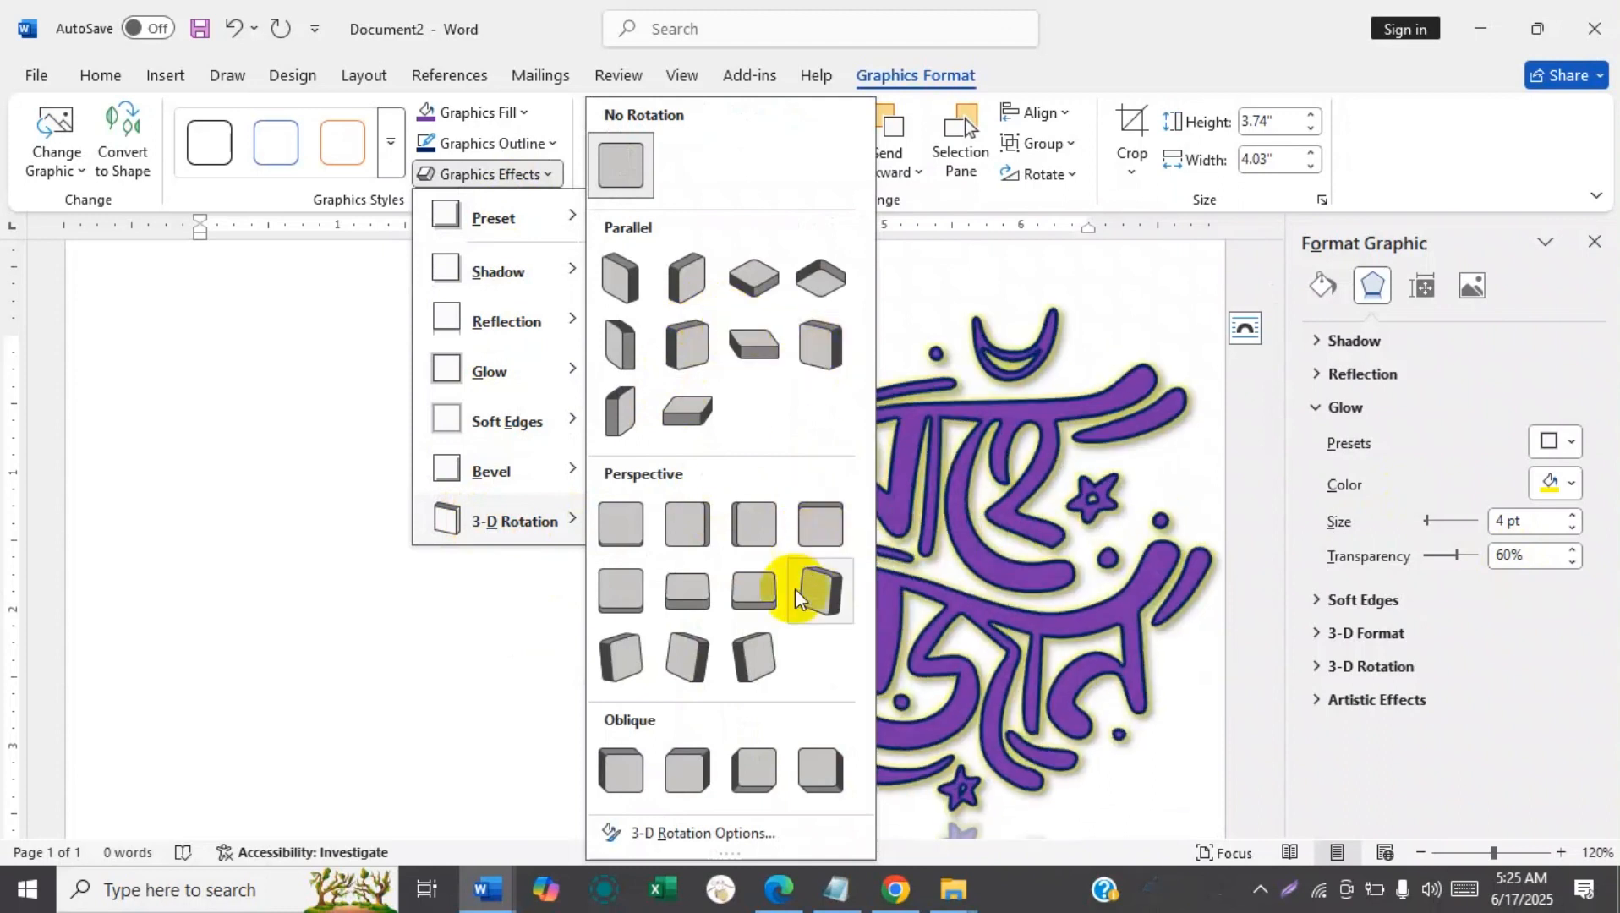
pyautogui.click(723, 643)
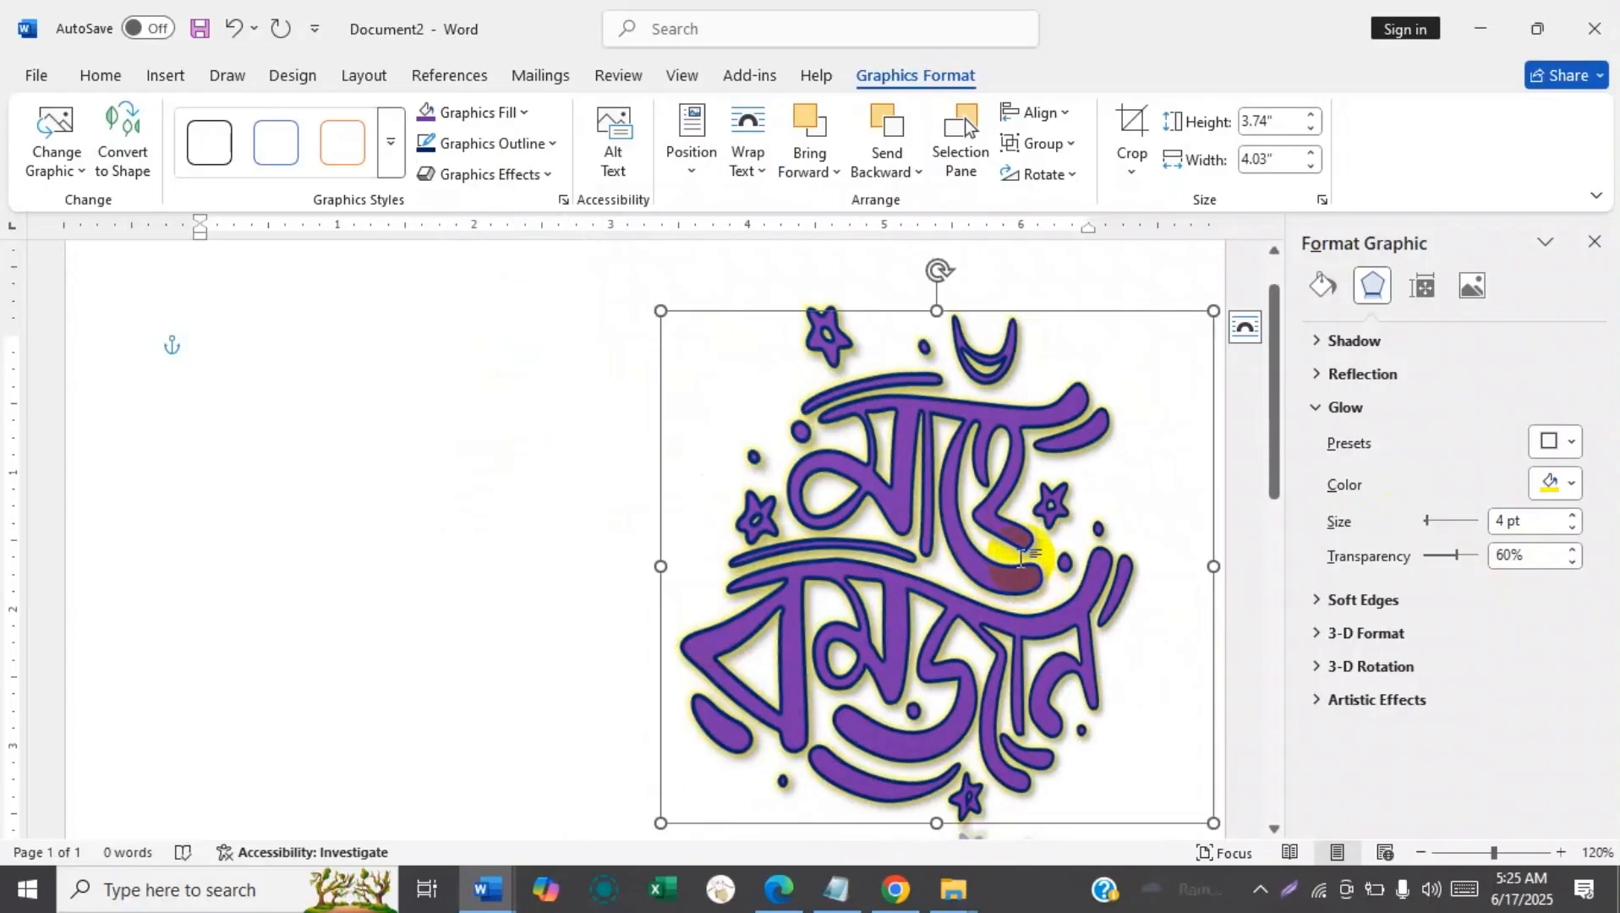
# Close the graphic formatting settings and move the graphic to the horizontal middle of the page.
pyautogui.moveTo(901, 322); pyautogui.dragTo(764, 275)
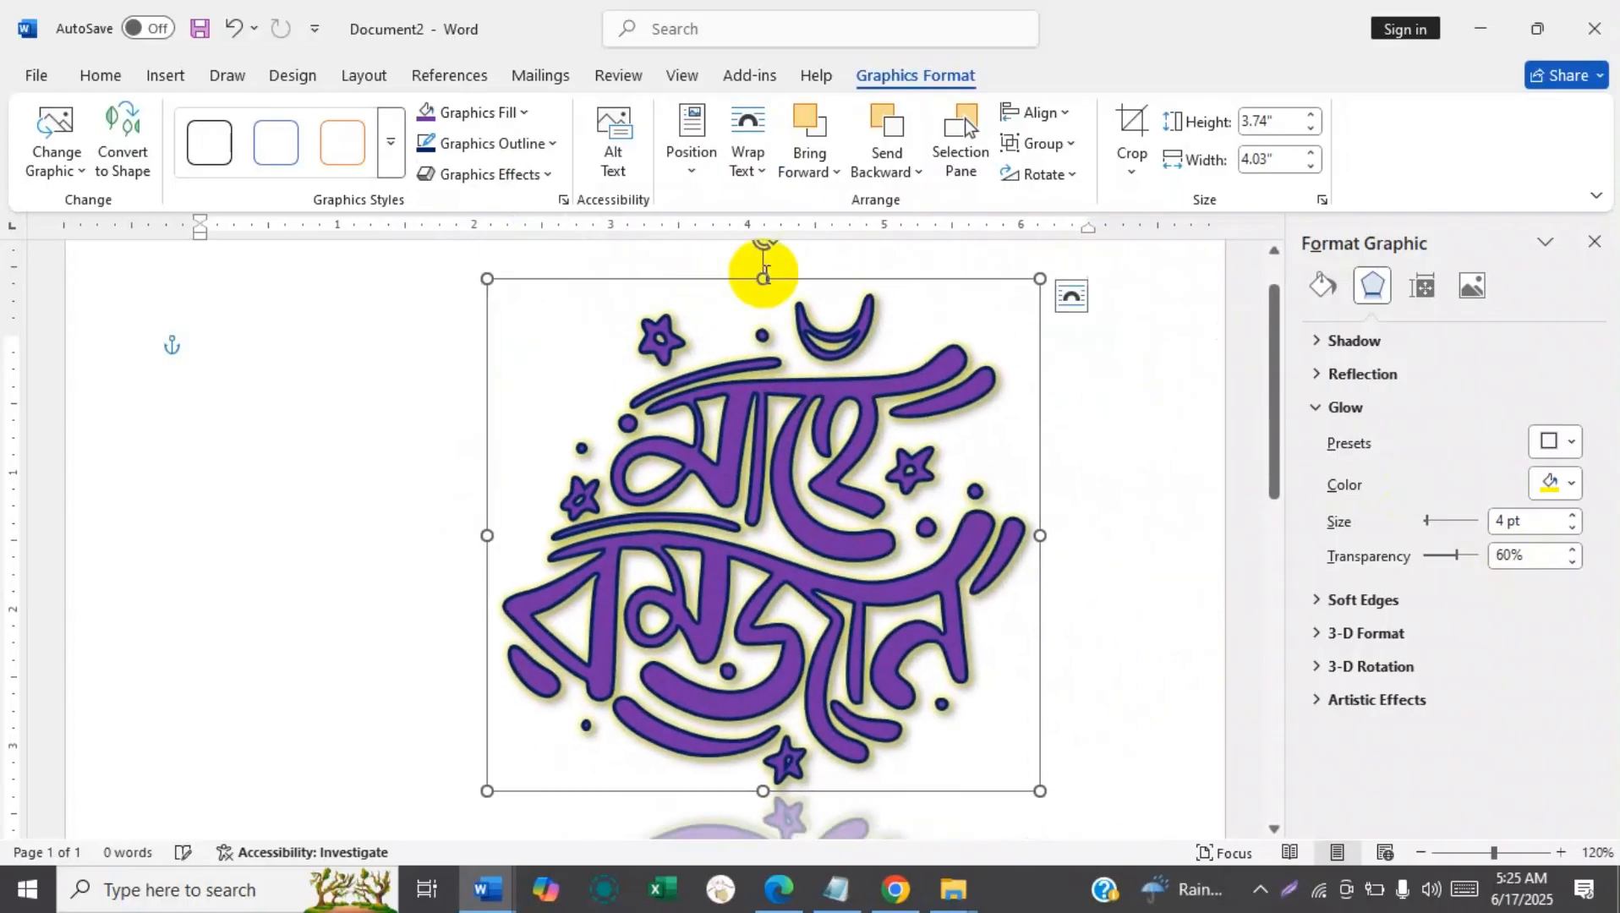
pyautogui.click(1595, 242)
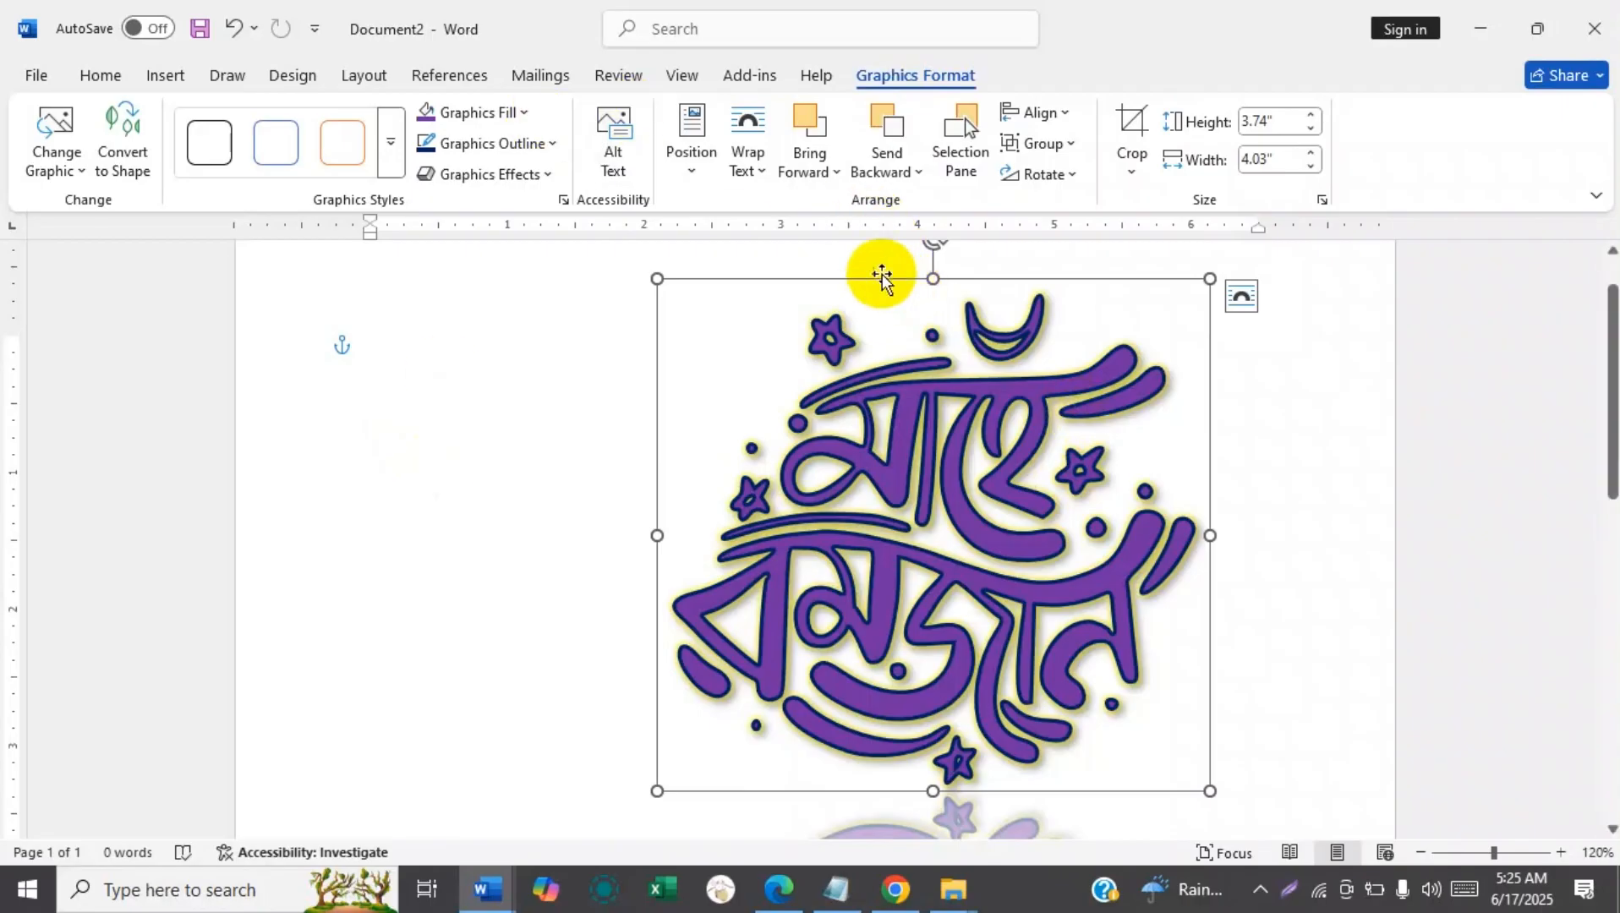
pyautogui.moveTo(883, 276); pyautogui.dragTo(726, 290)
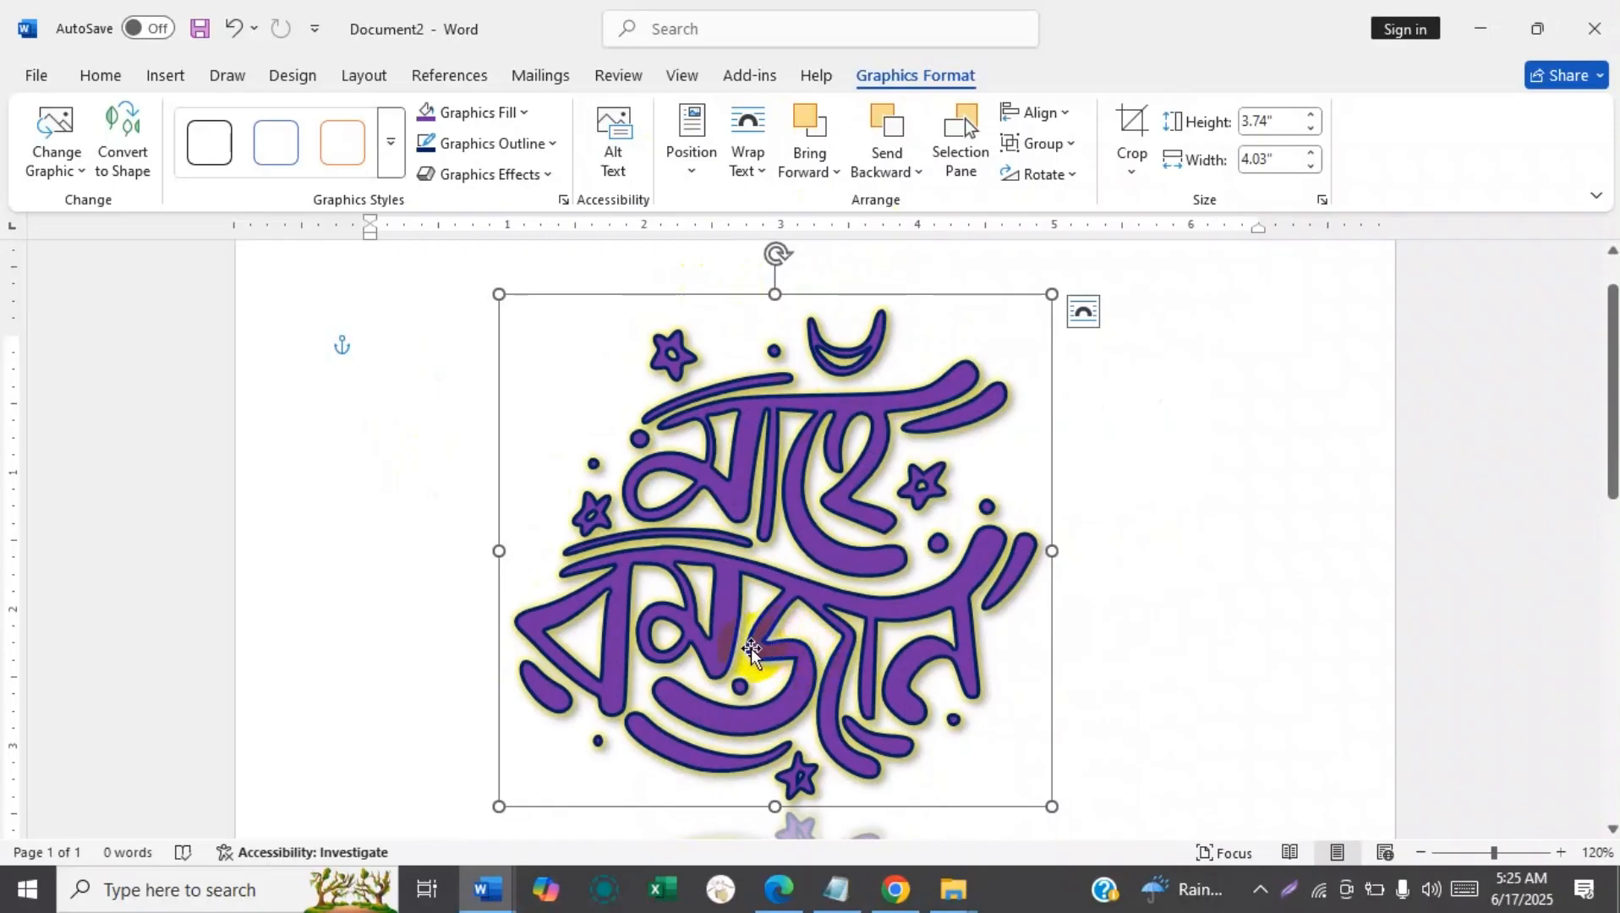
pyautogui.click(52, 70)
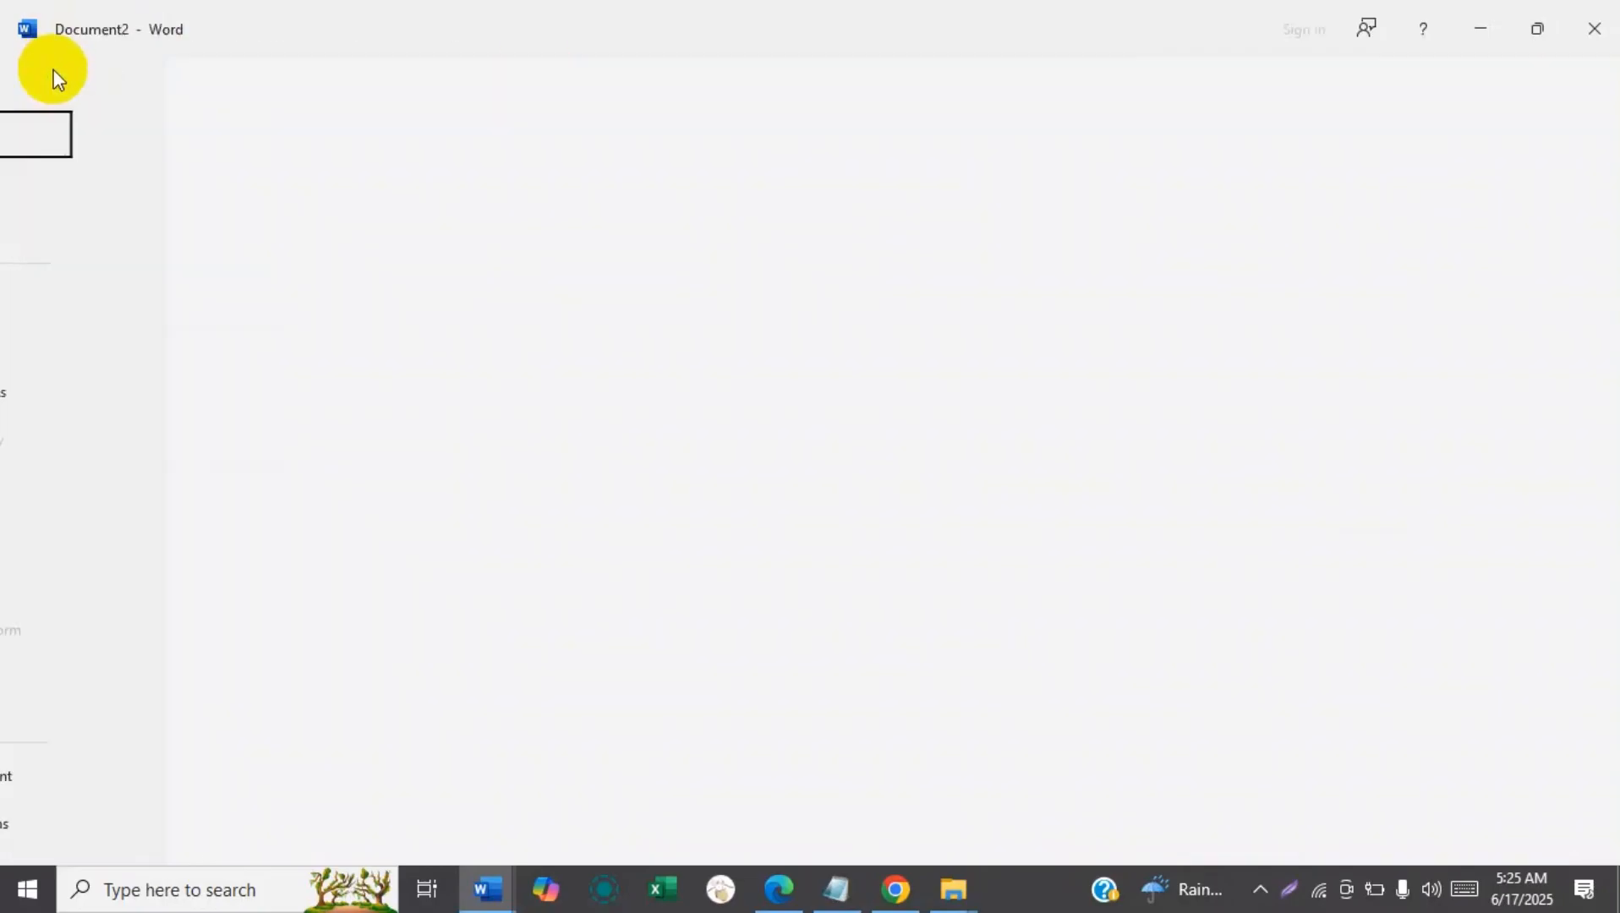
pyautogui.click(109, 391)
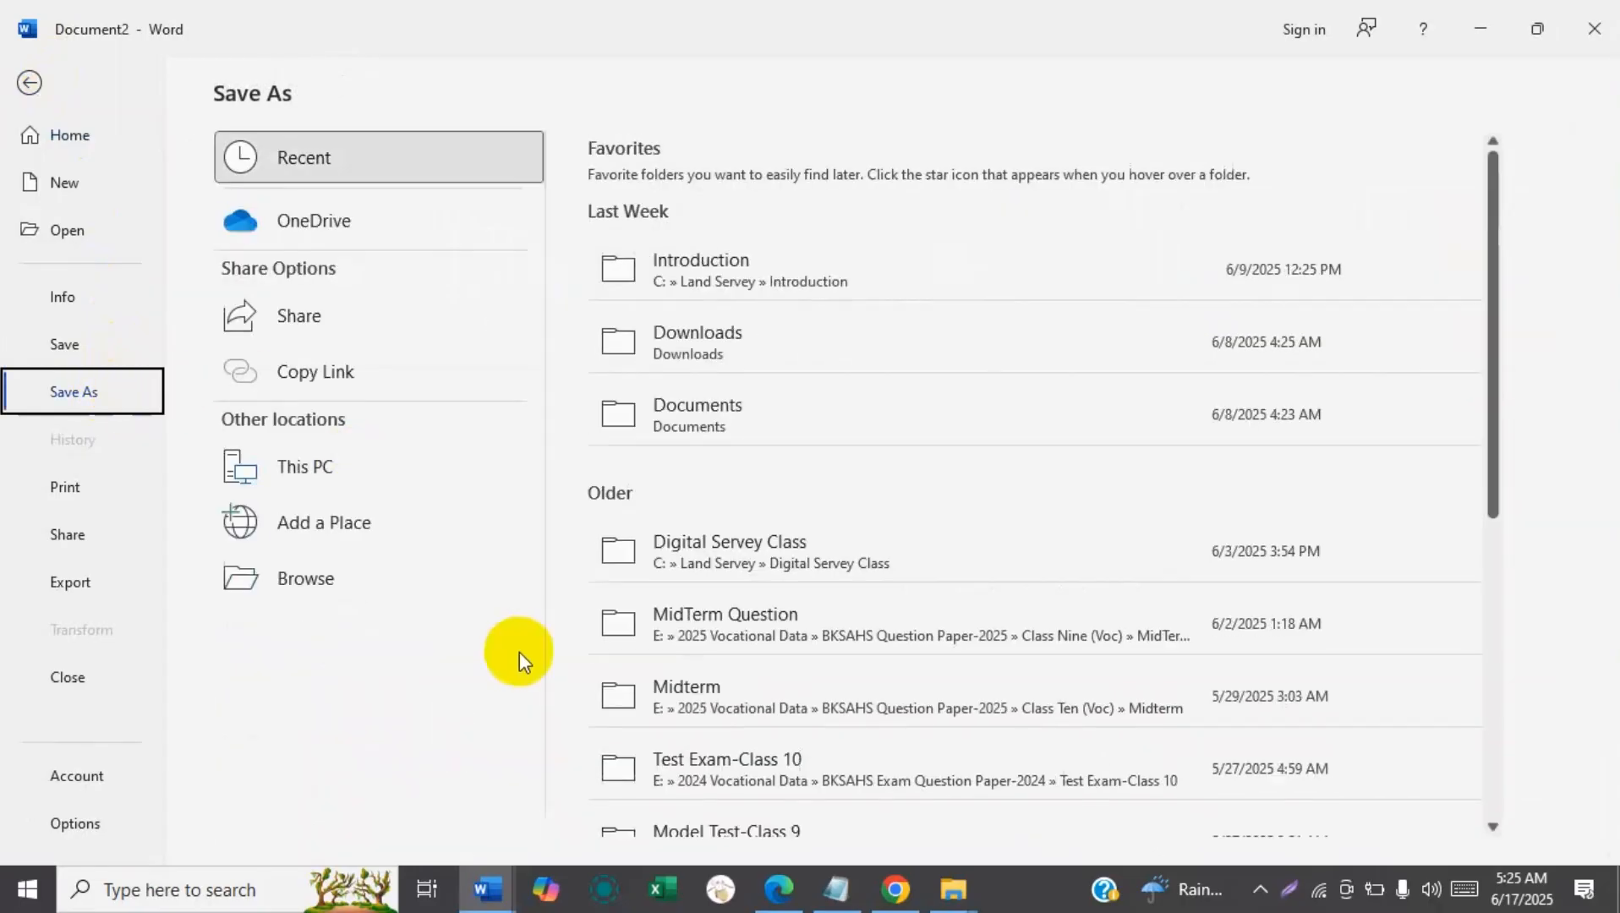
pyautogui.click(30, 82)
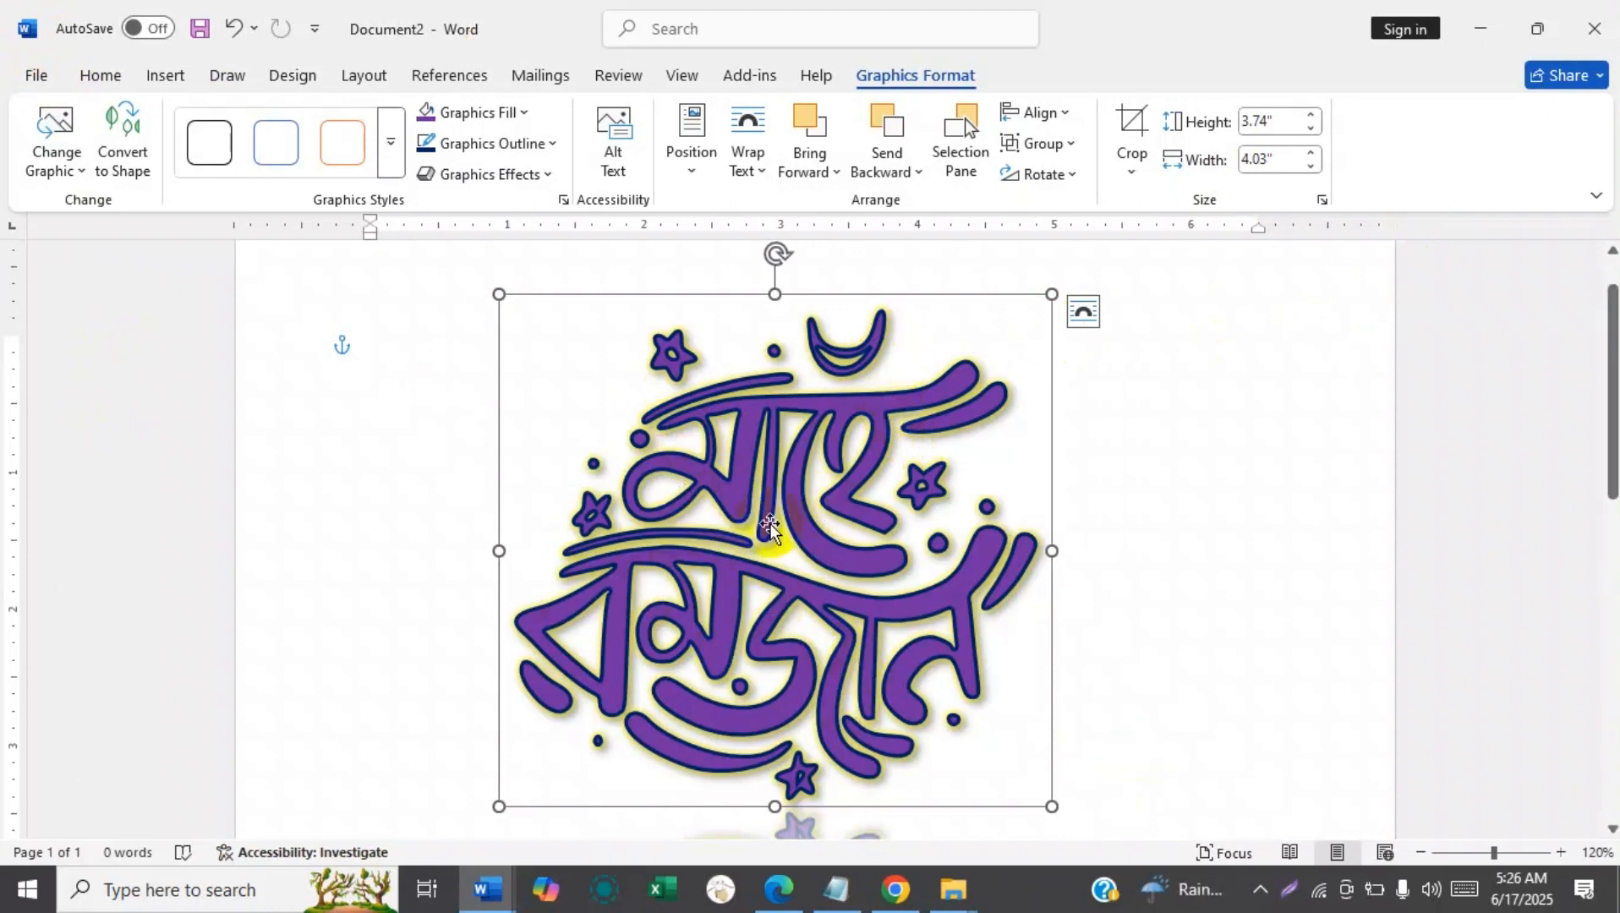
# Start saving the graphic as a picture and choose Portable Network Graphics (*.png) as the file type.
pyautogui.rightClick(713, 447)
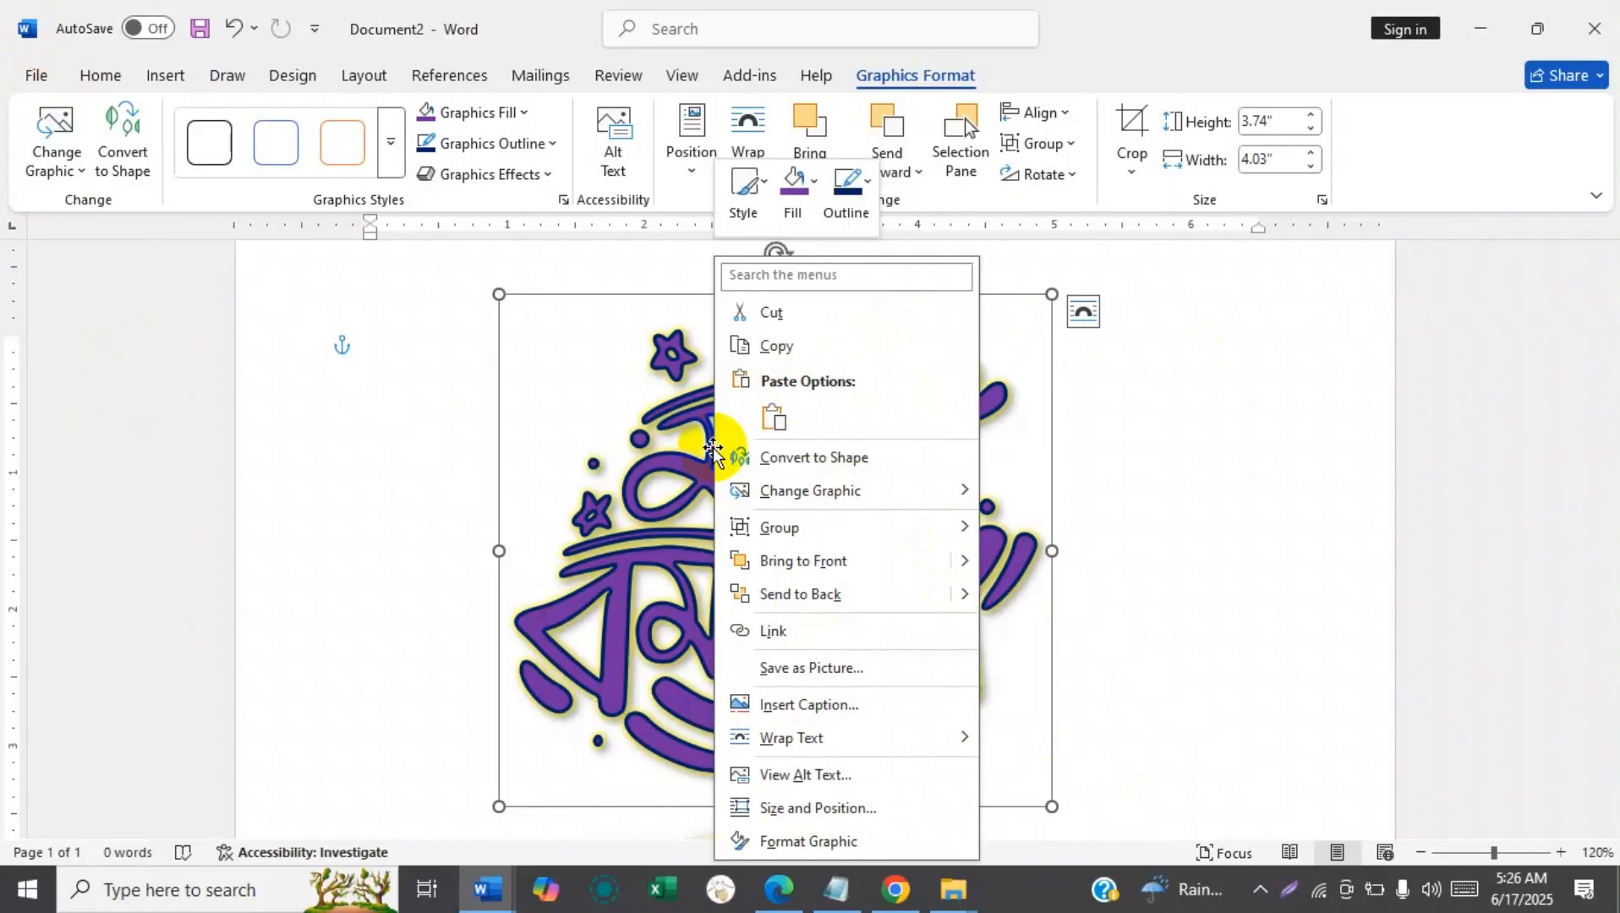
pyautogui.click(842, 665)
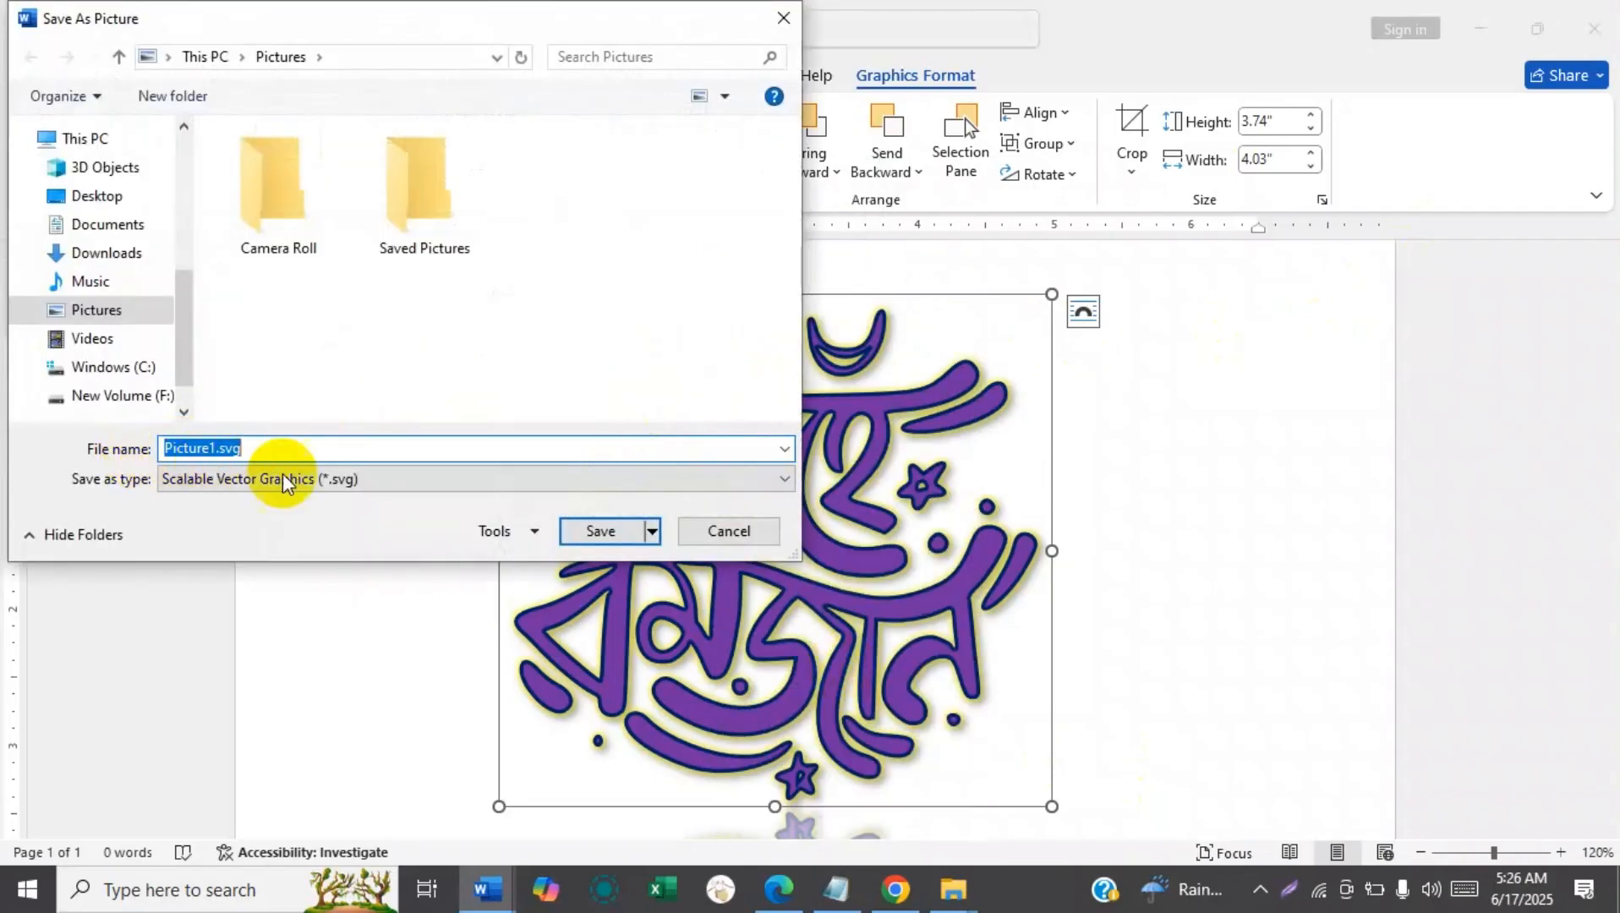
pyautogui.click(383, 484)
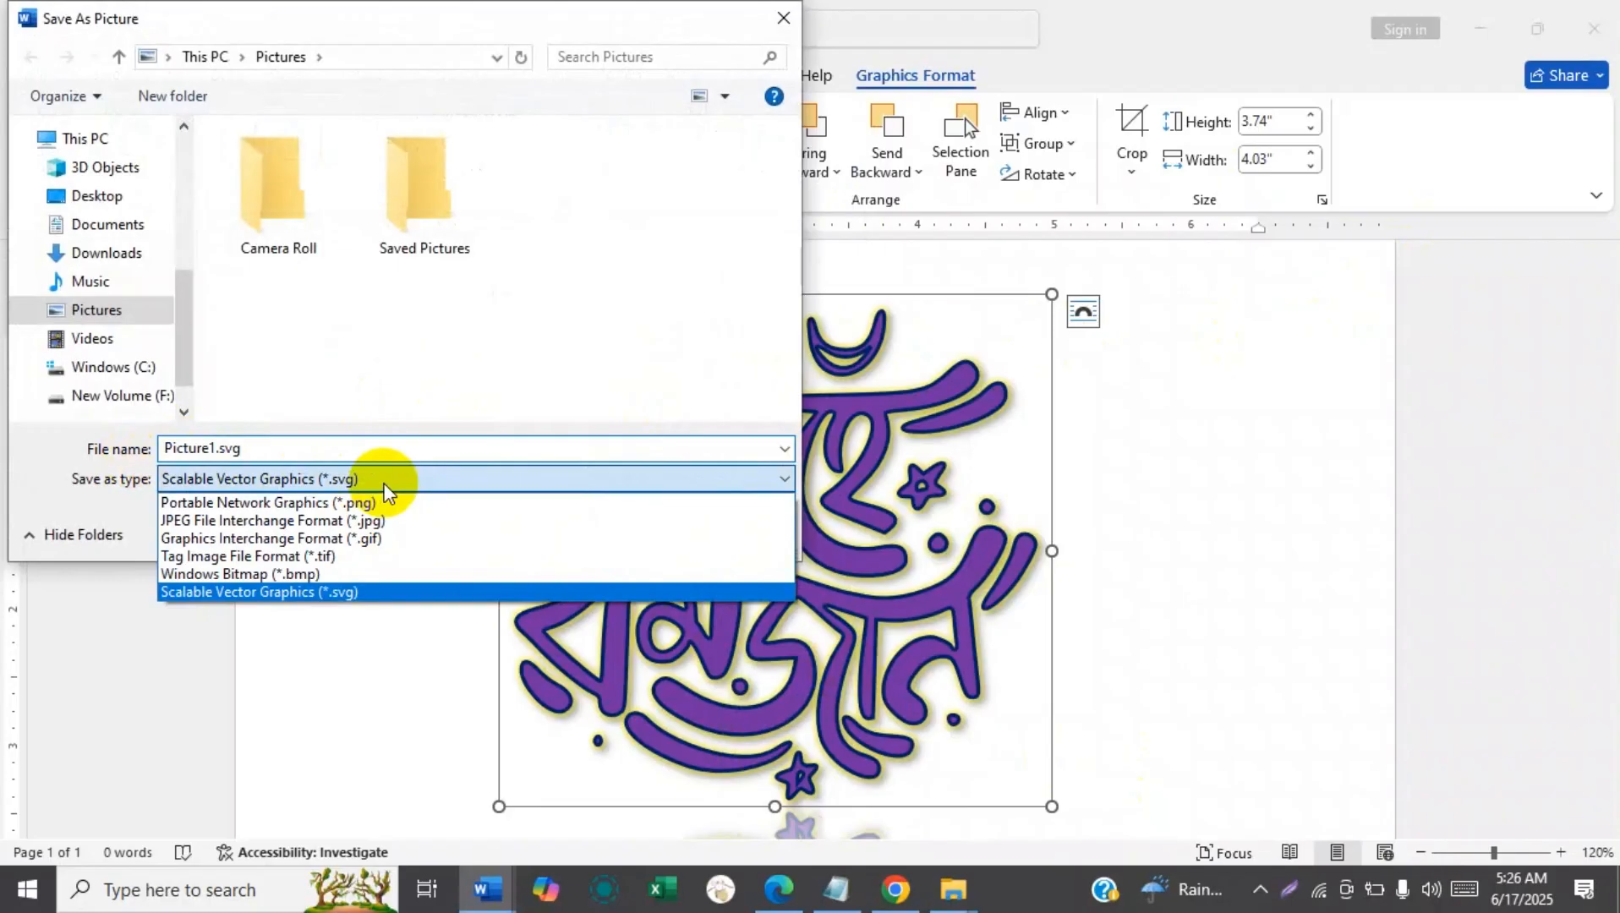
pyautogui.click(318, 478)
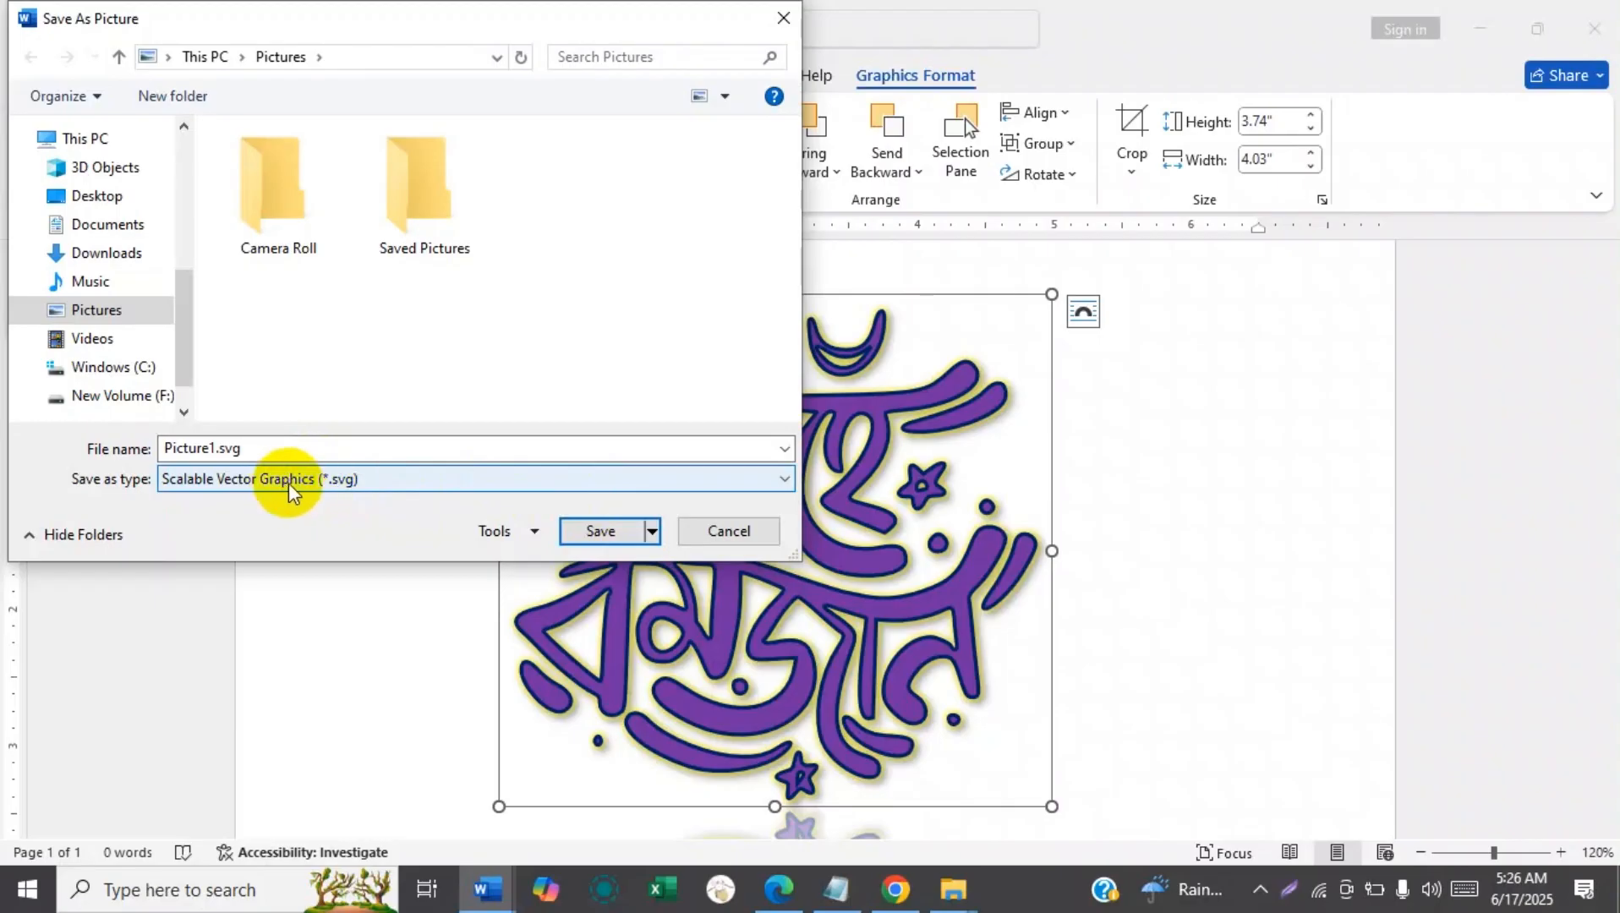
pyautogui.click(329, 480)
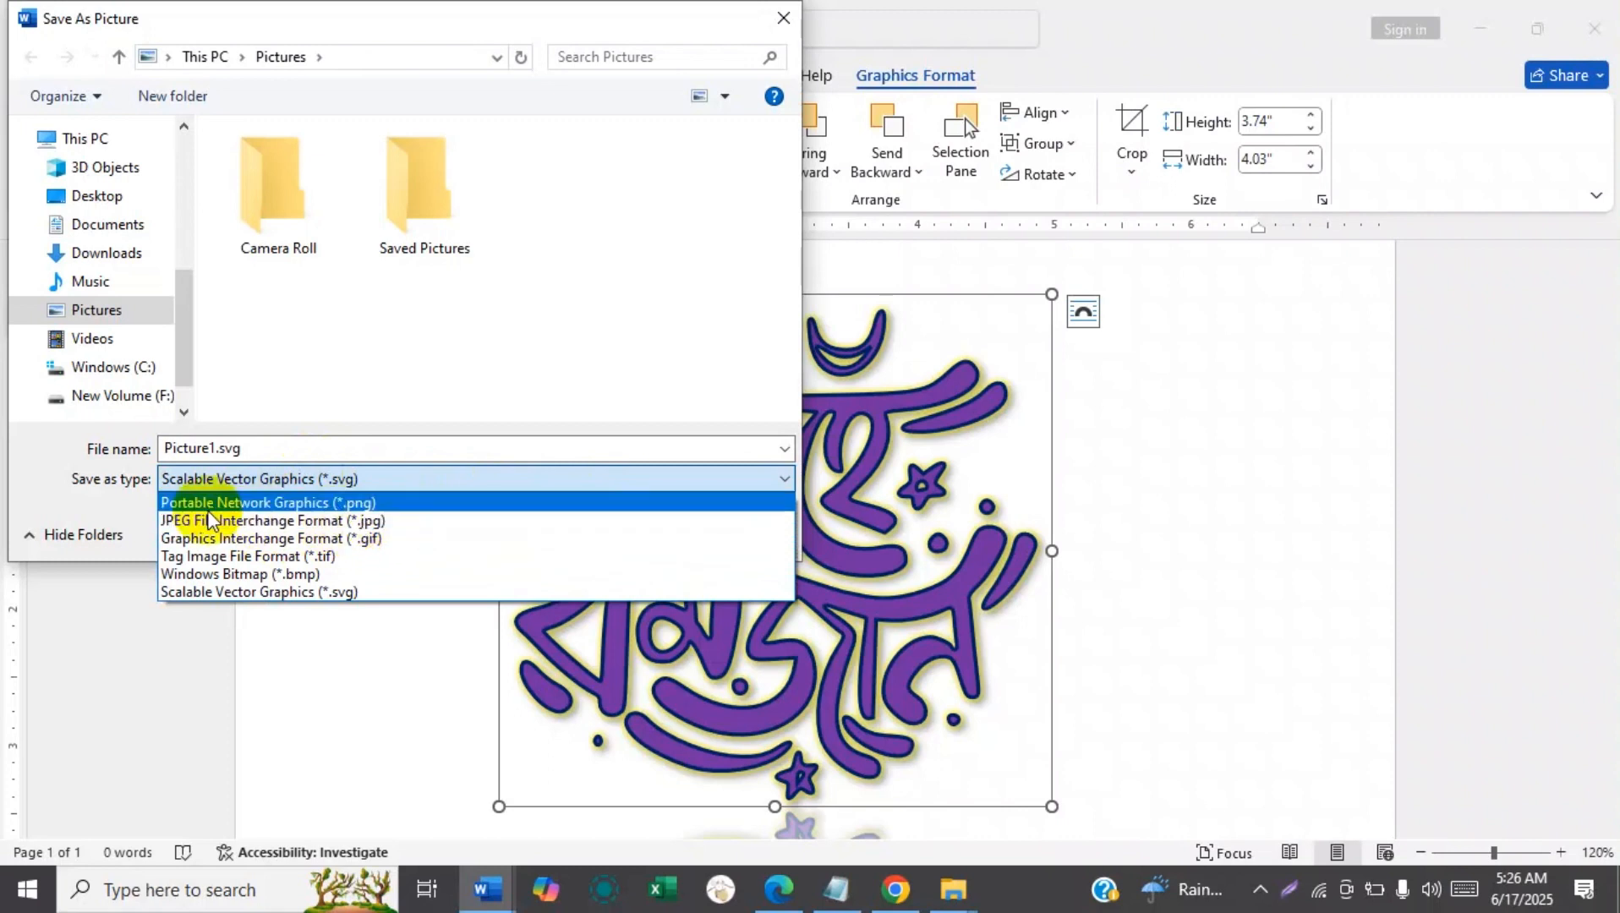
pyautogui.click(270, 506)
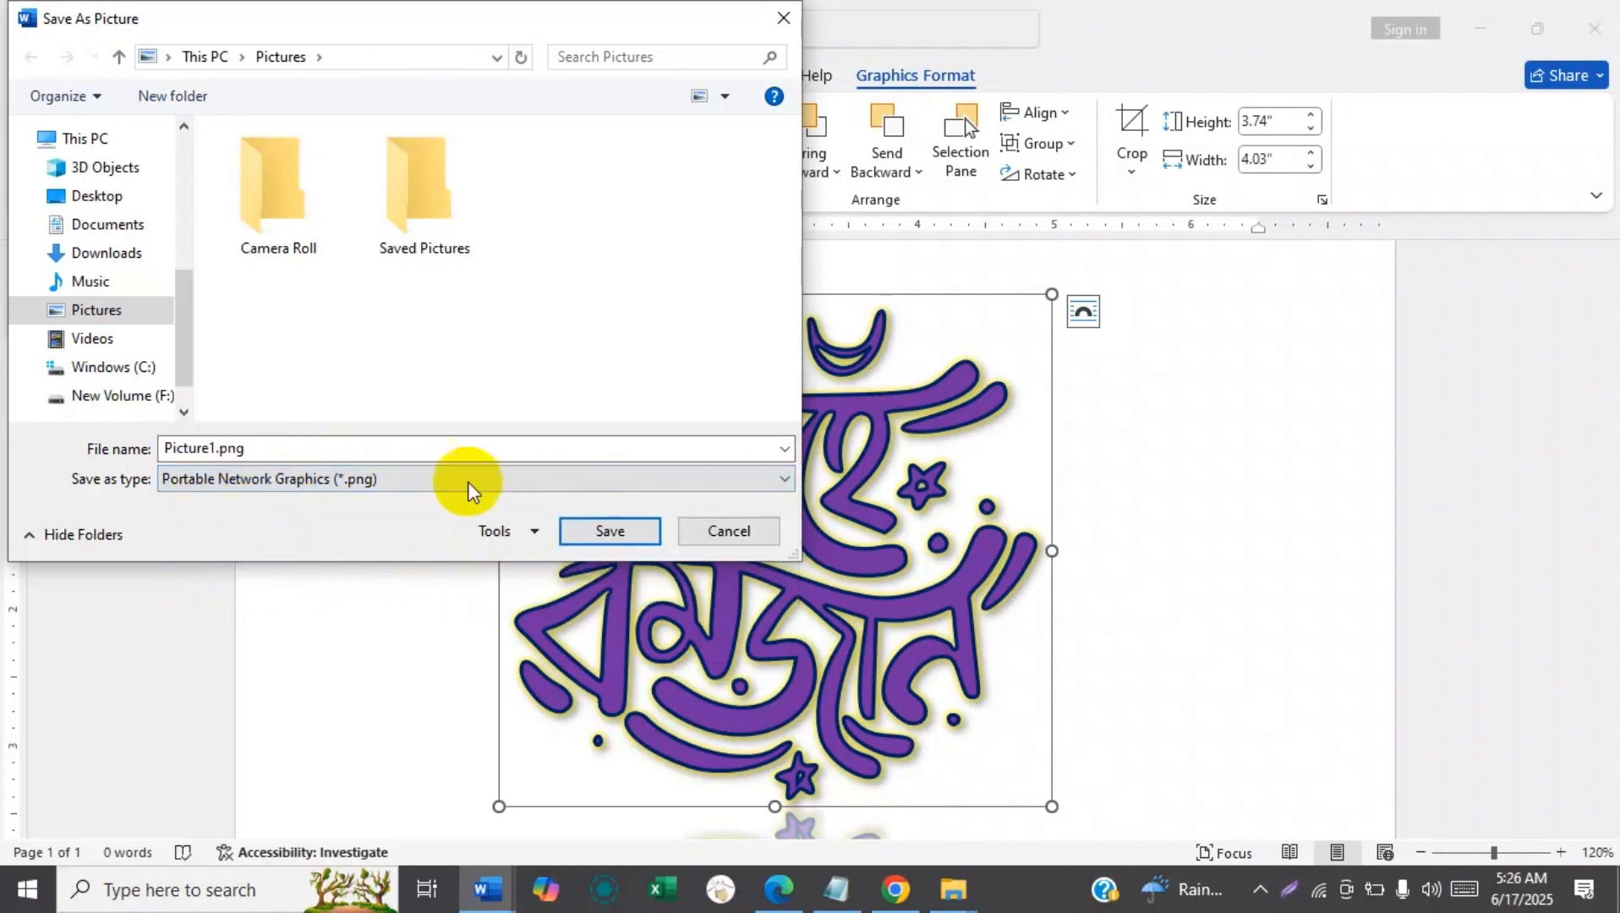
pyautogui.doubleClick(246, 449)
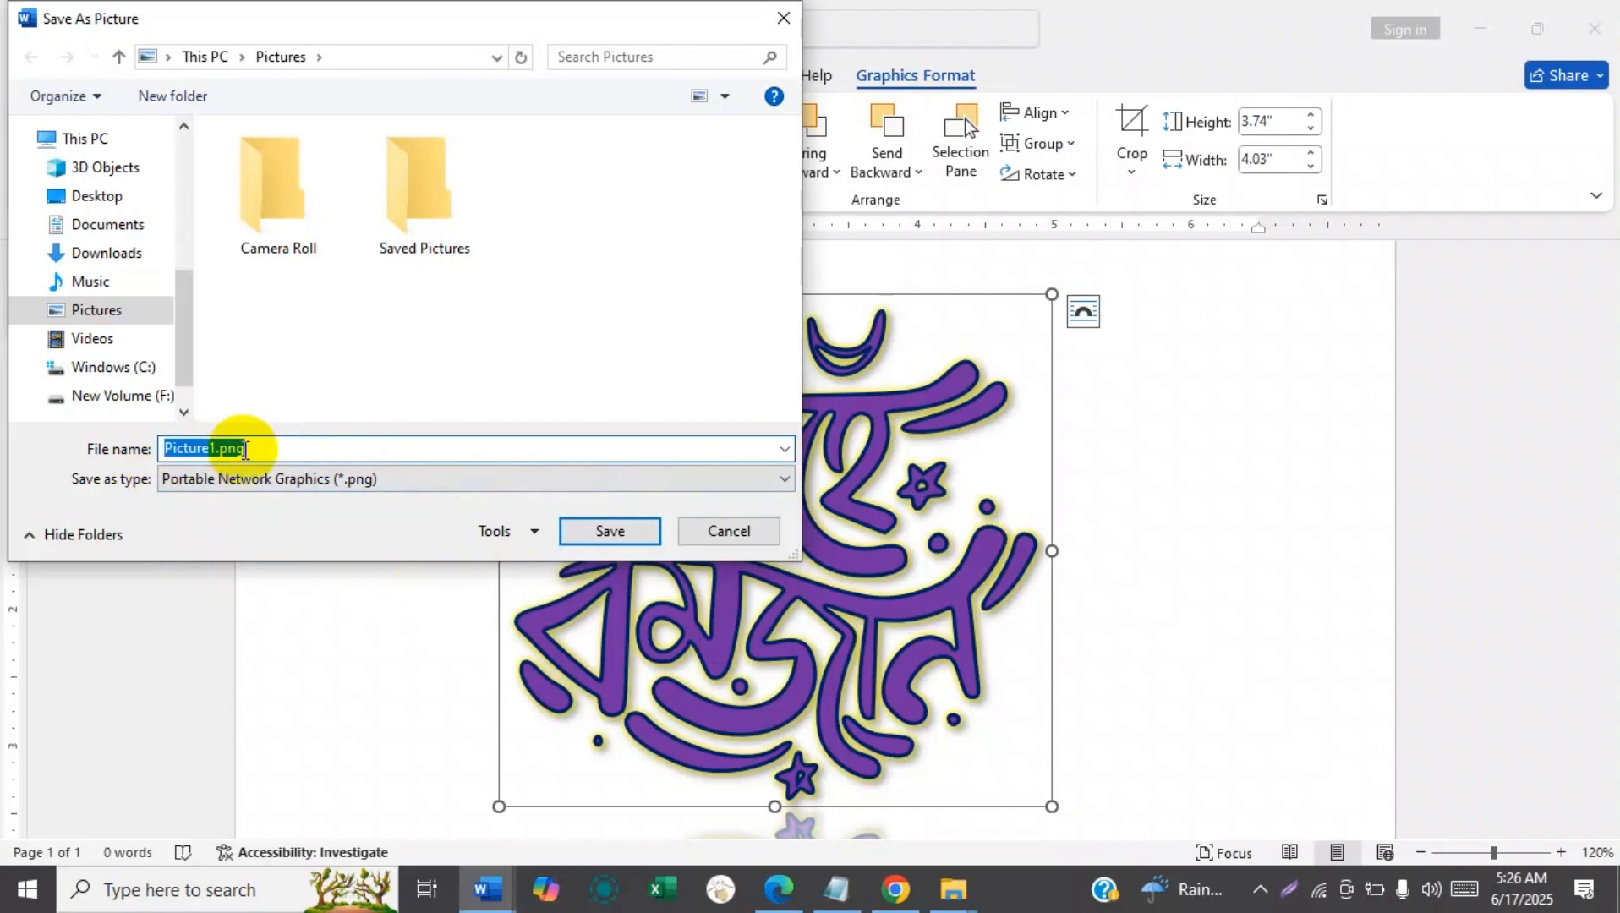
pyautogui.write('mahe romjan')
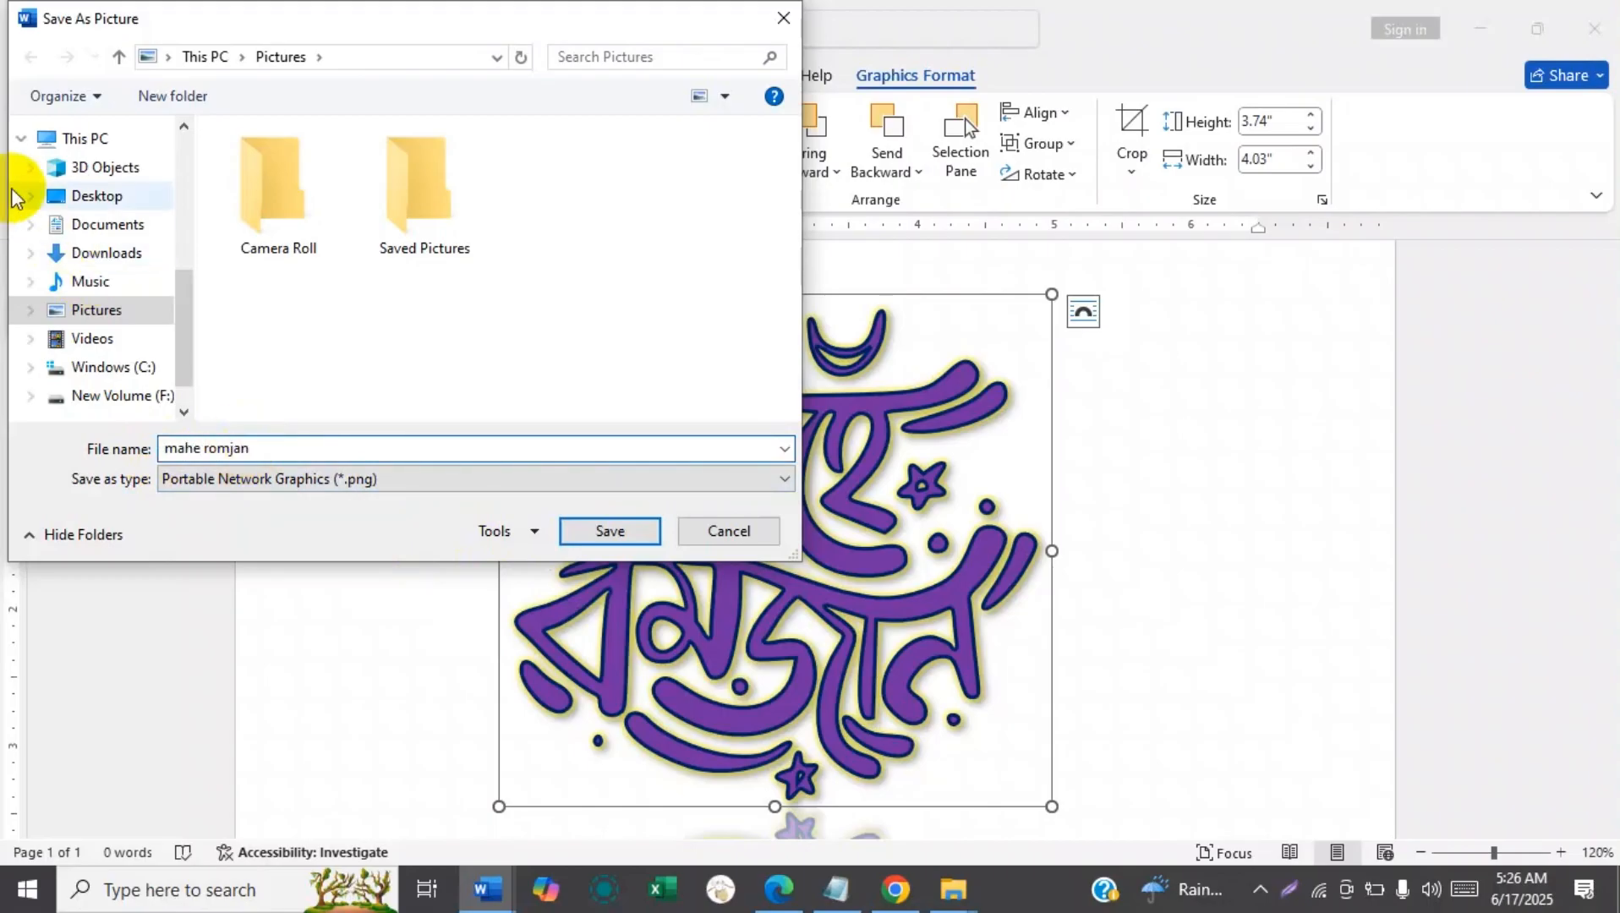
pyautogui.click(42, 196)
pyautogui.click(603, 531)
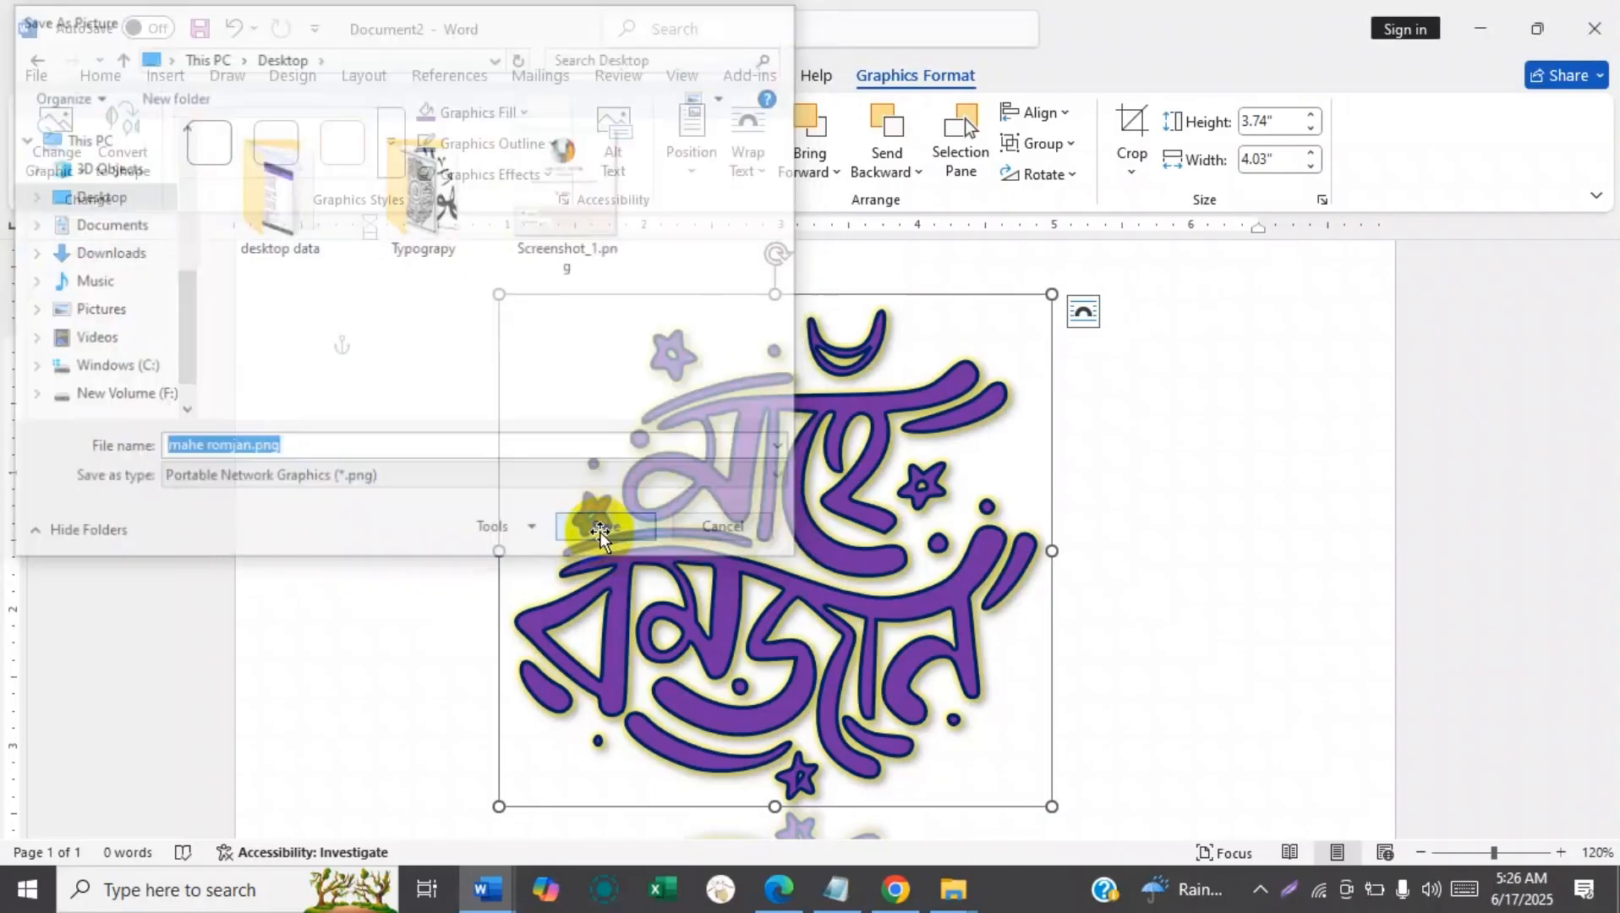
# Minimize the document and browser windows to get to the desktop.
pyautogui.click(1489, 28)
pyautogui.click(1486, 20)
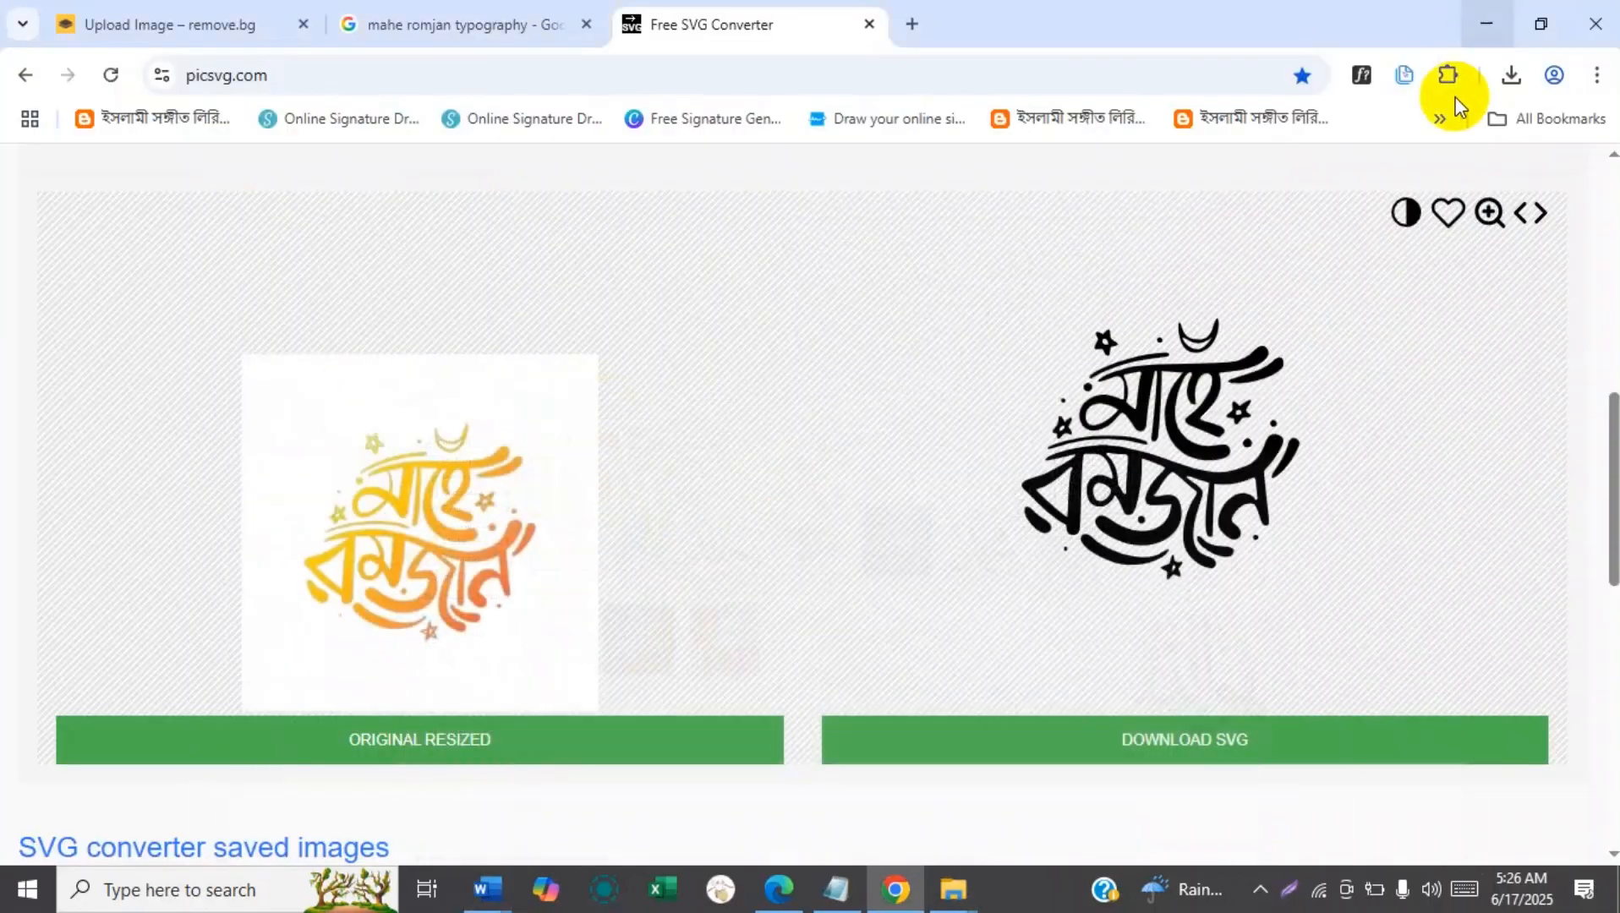
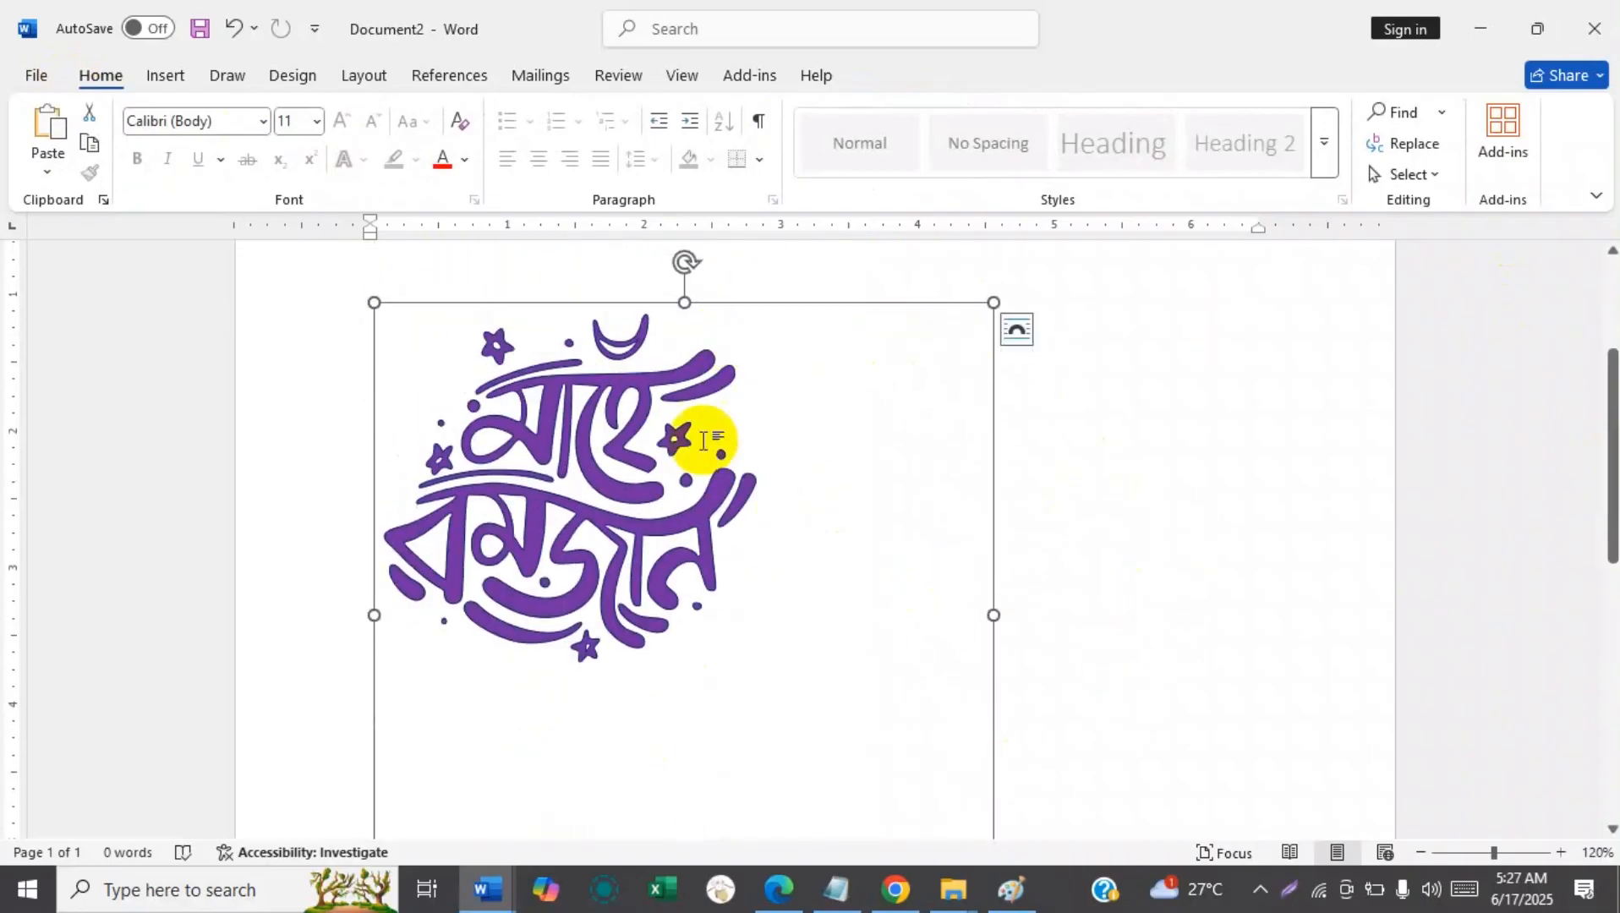
# Select the upper word, lower word, crescent and star of the typography one by one to check that they are separate parts.
pyautogui.click(565, 474)
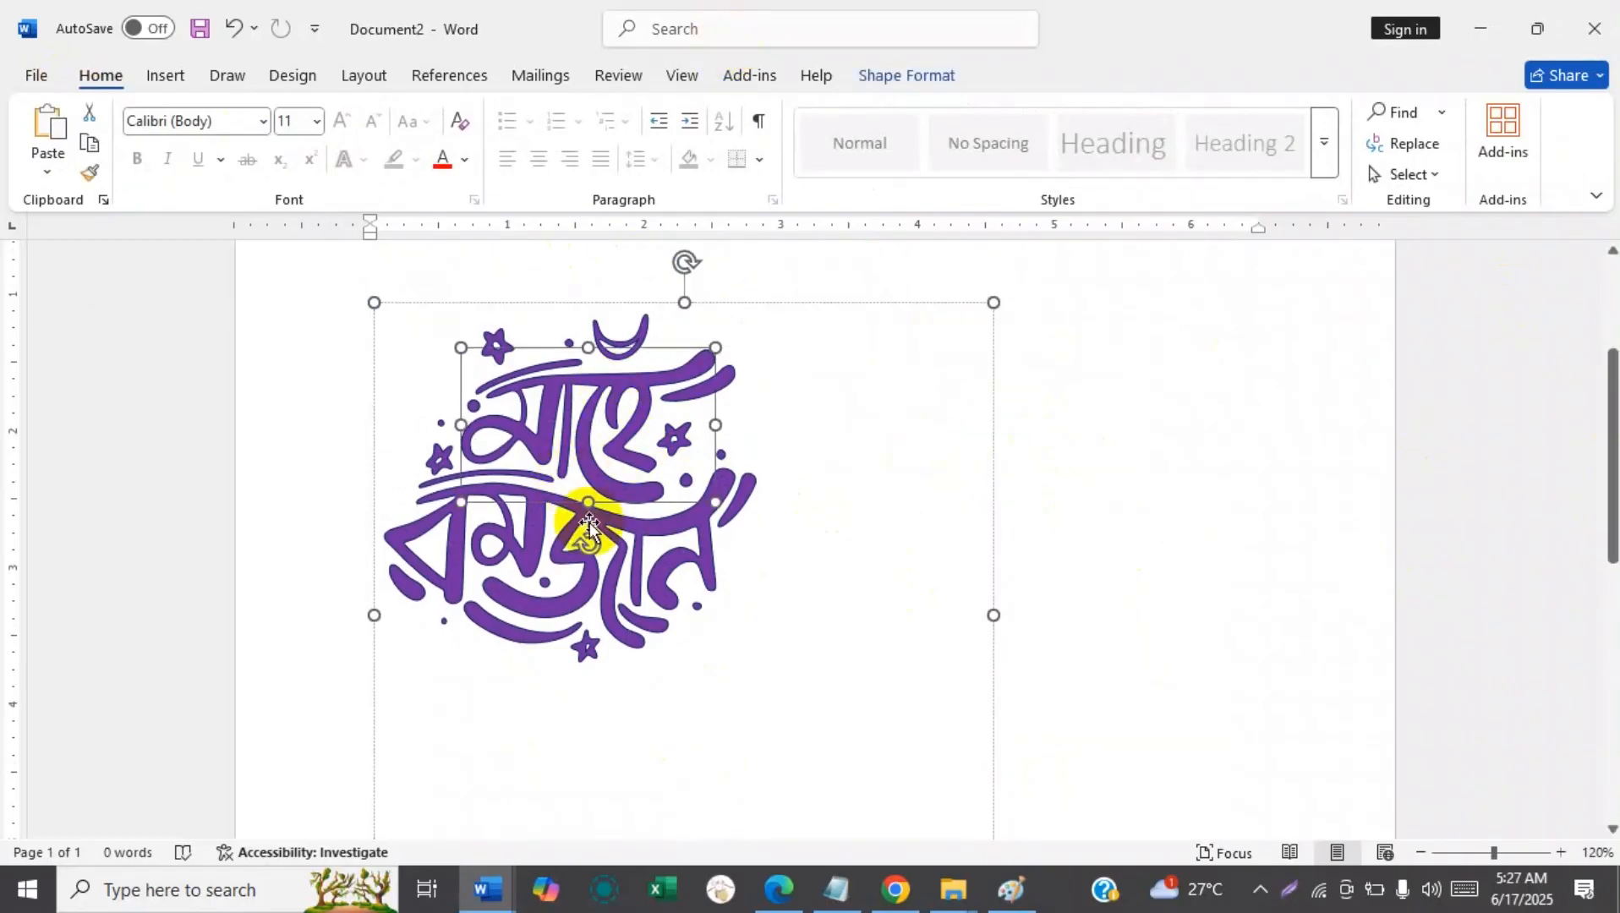
pyautogui.click(563, 548)
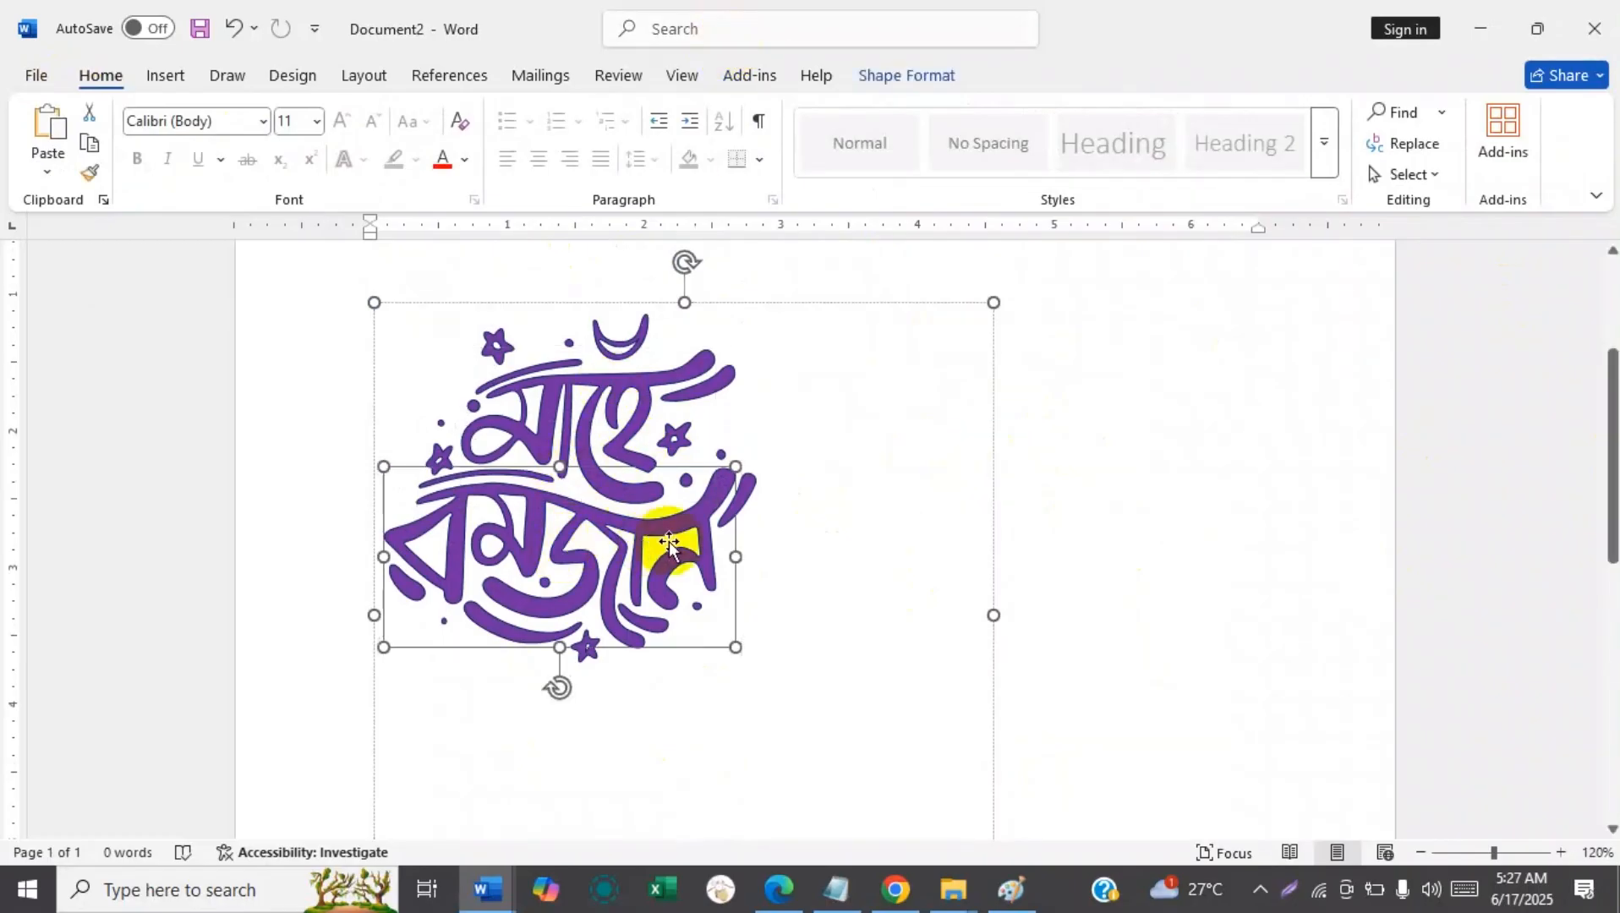
pyautogui.click(624, 395)
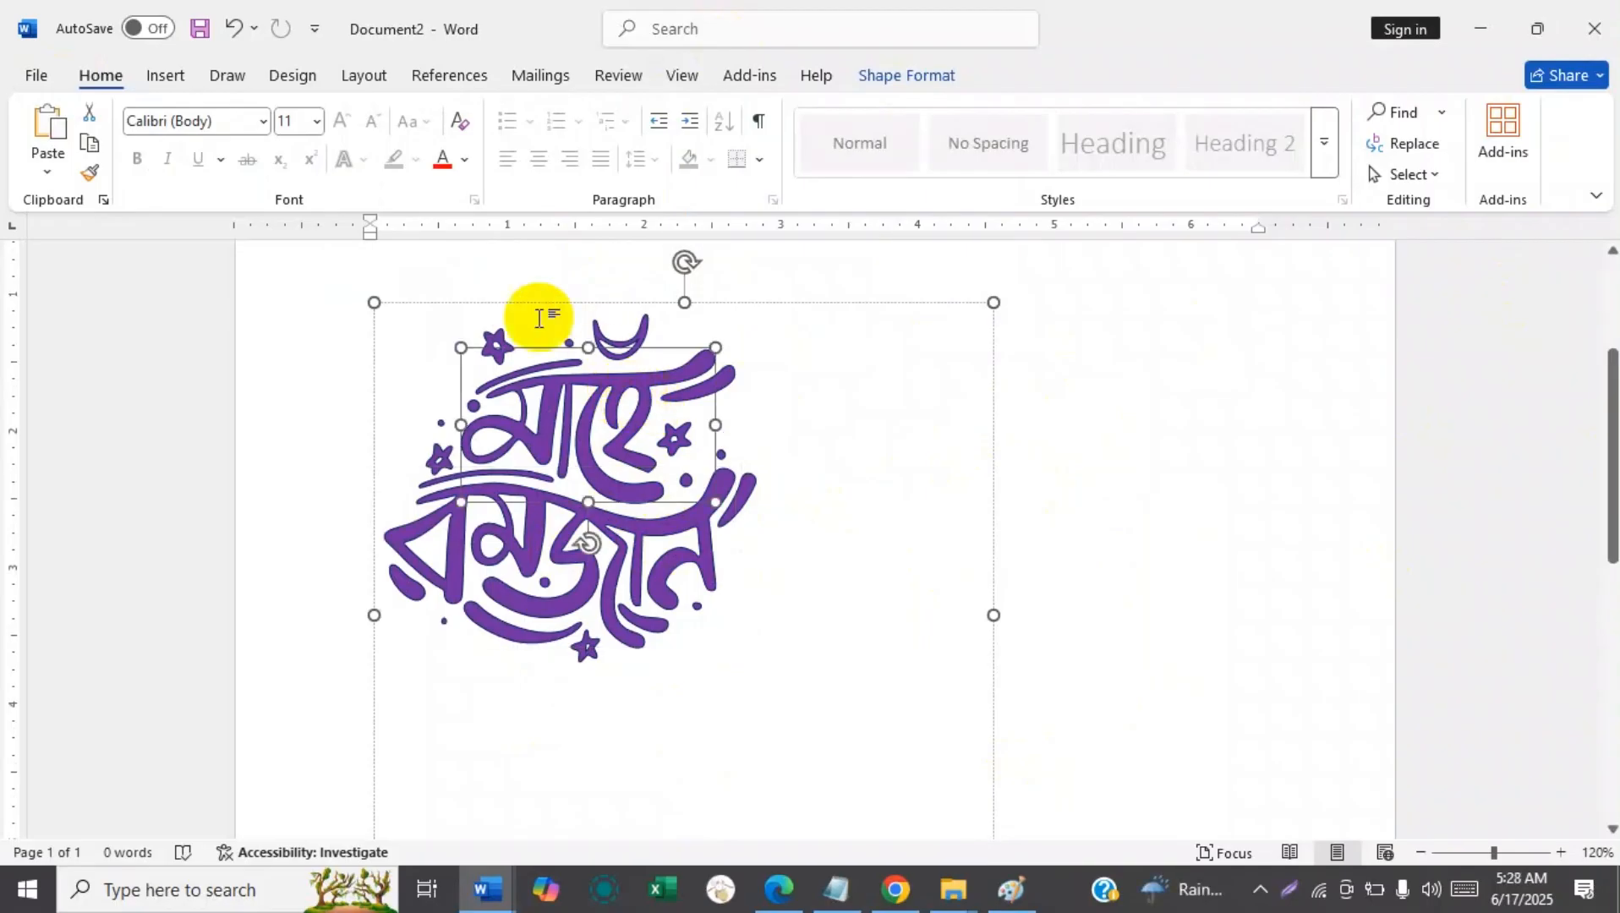
pyautogui.click(598, 333)
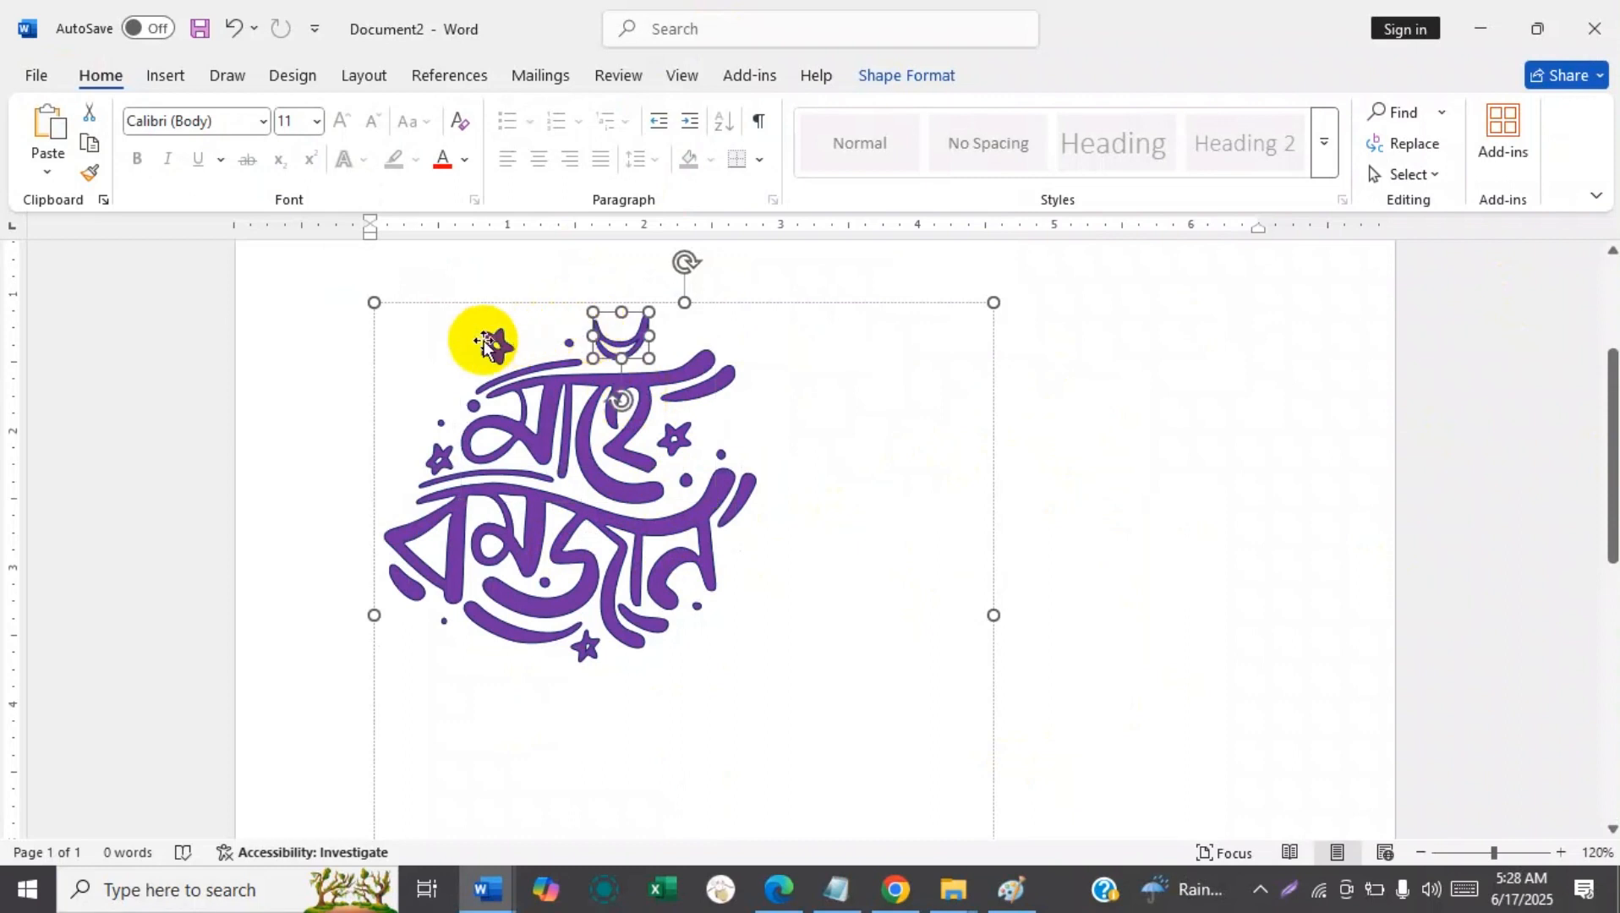
pyautogui.click(487, 342)
pyautogui.click(619, 334)
pyautogui.click(565, 603)
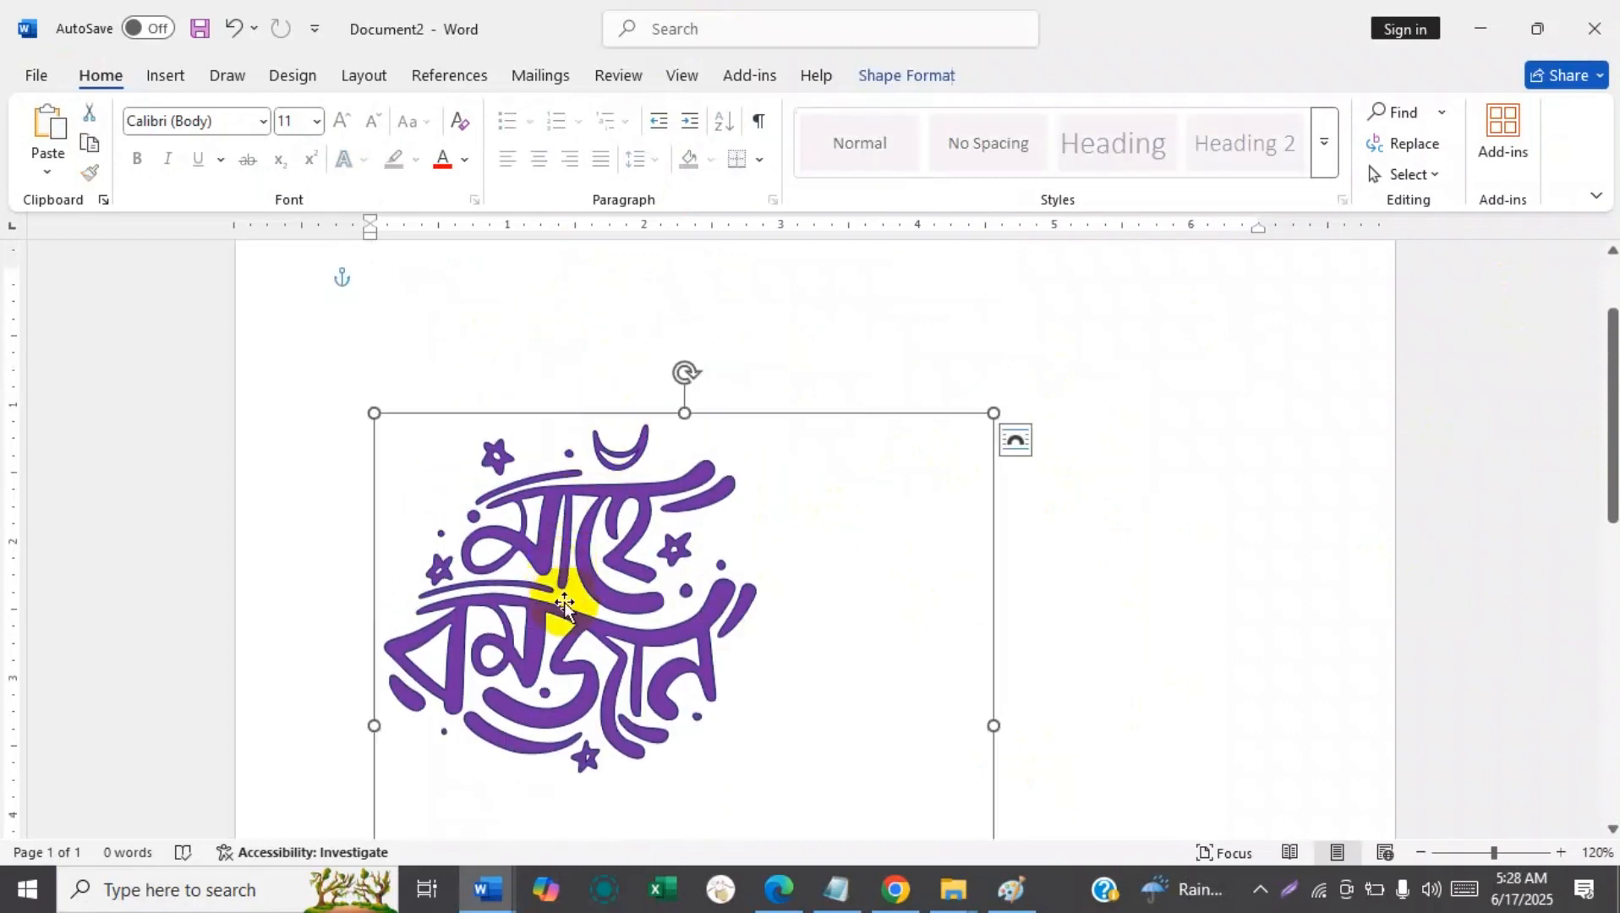
# Fill the lower word "রমজান" with the standard Blue color.
pyautogui.click(528, 695)
pyautogui.click(513, 672)
pyautogui.click(463, 658)
pyautogui.click(463, 658)
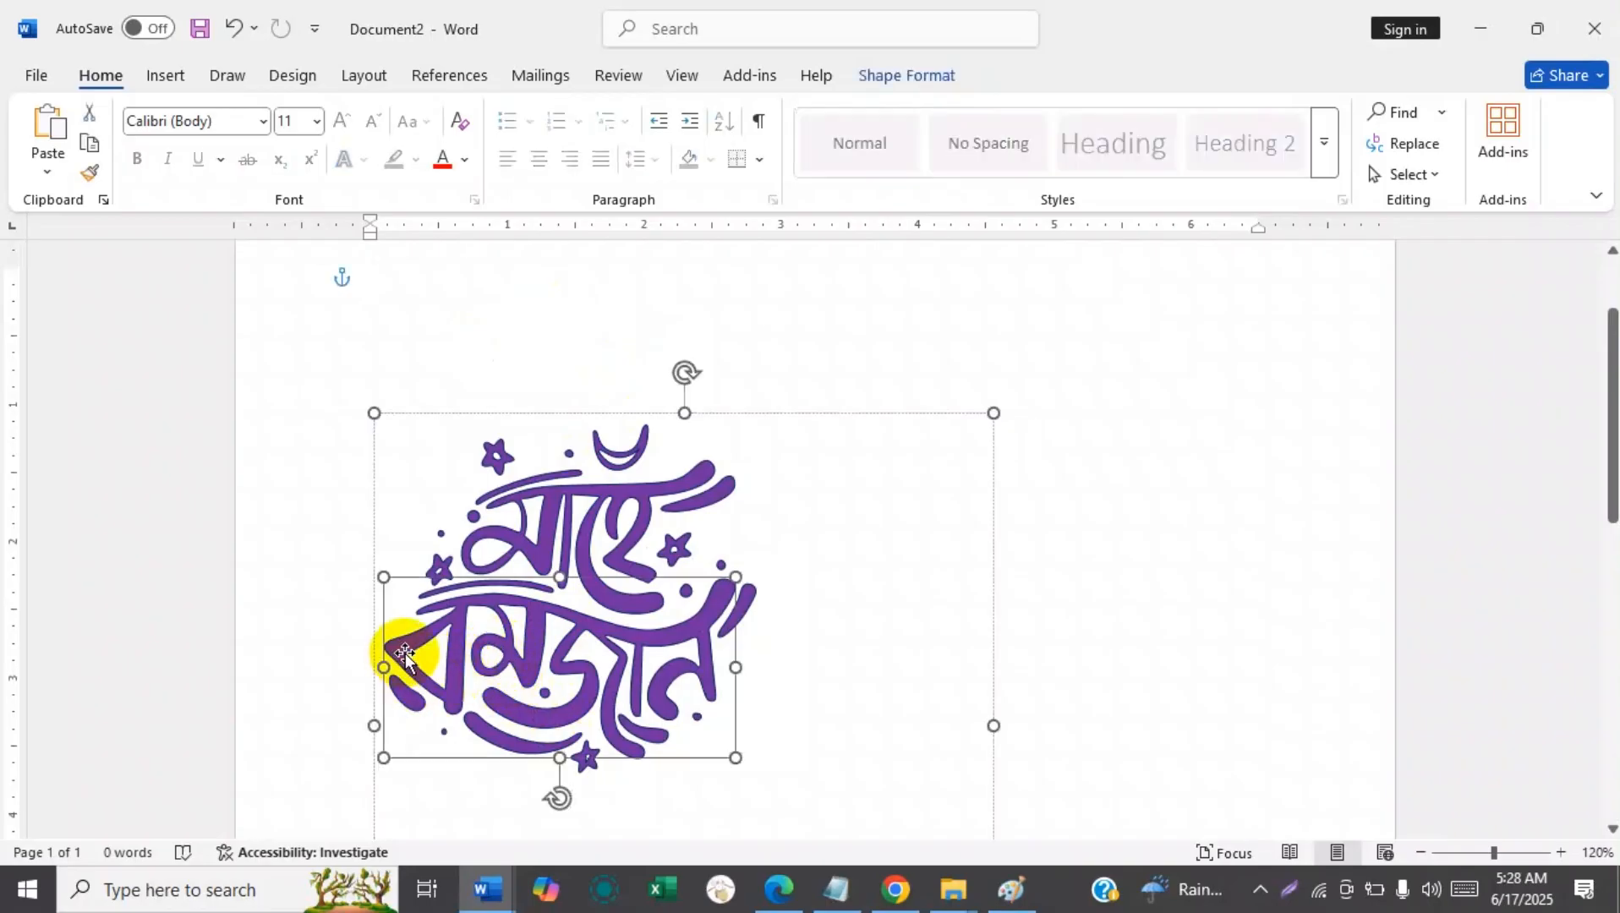
pyautogui.click(938, 75)
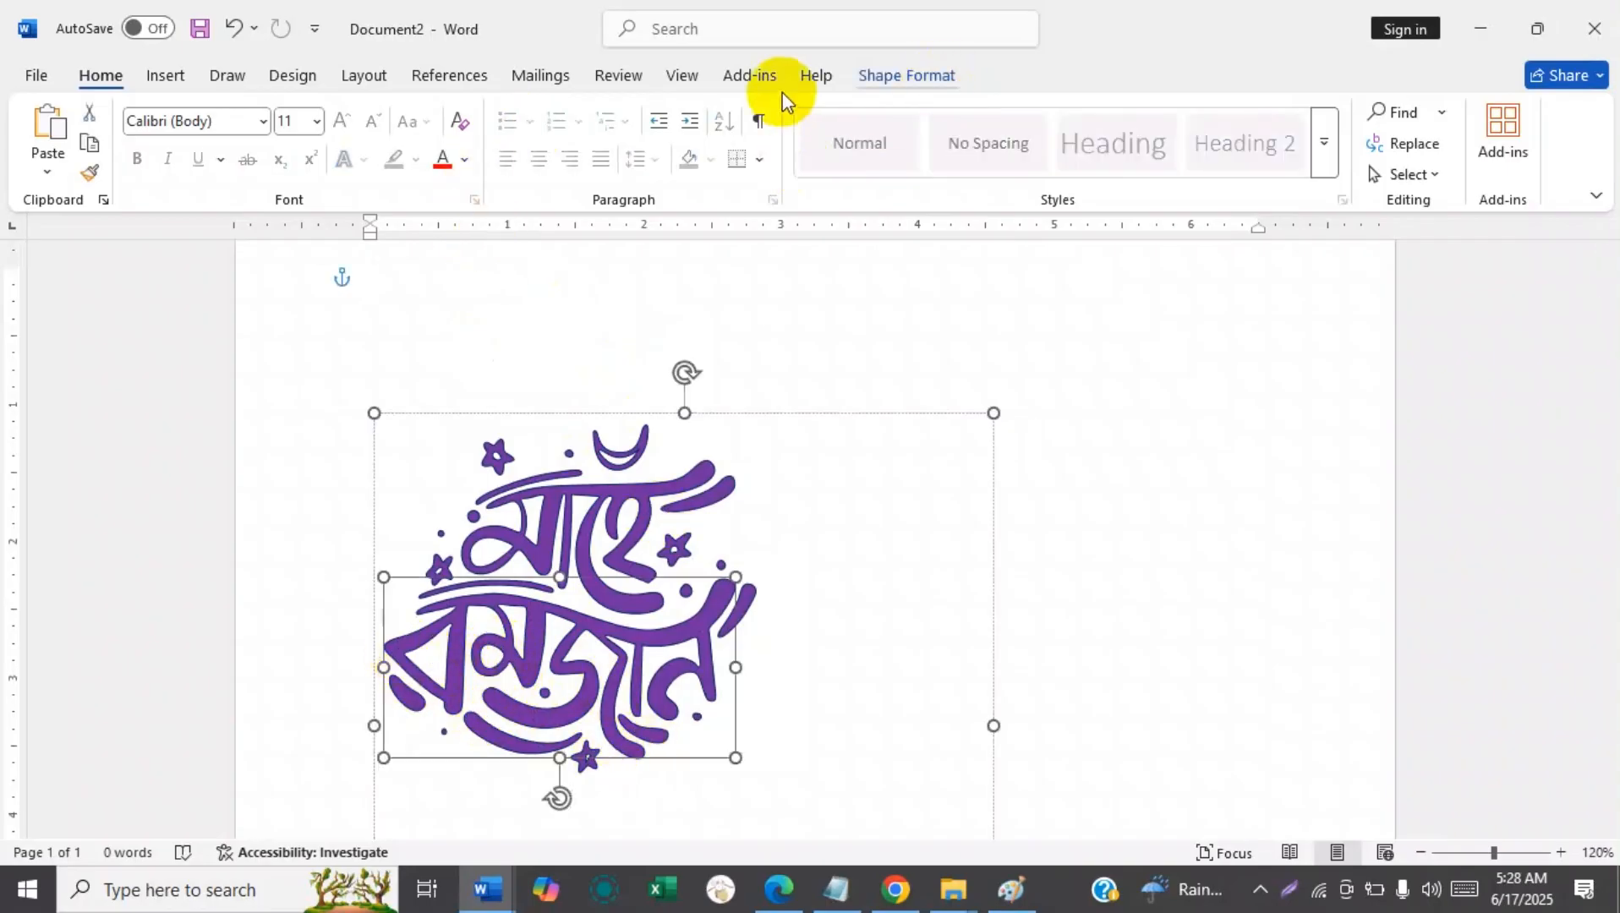
pyautogui.click(630, 113)
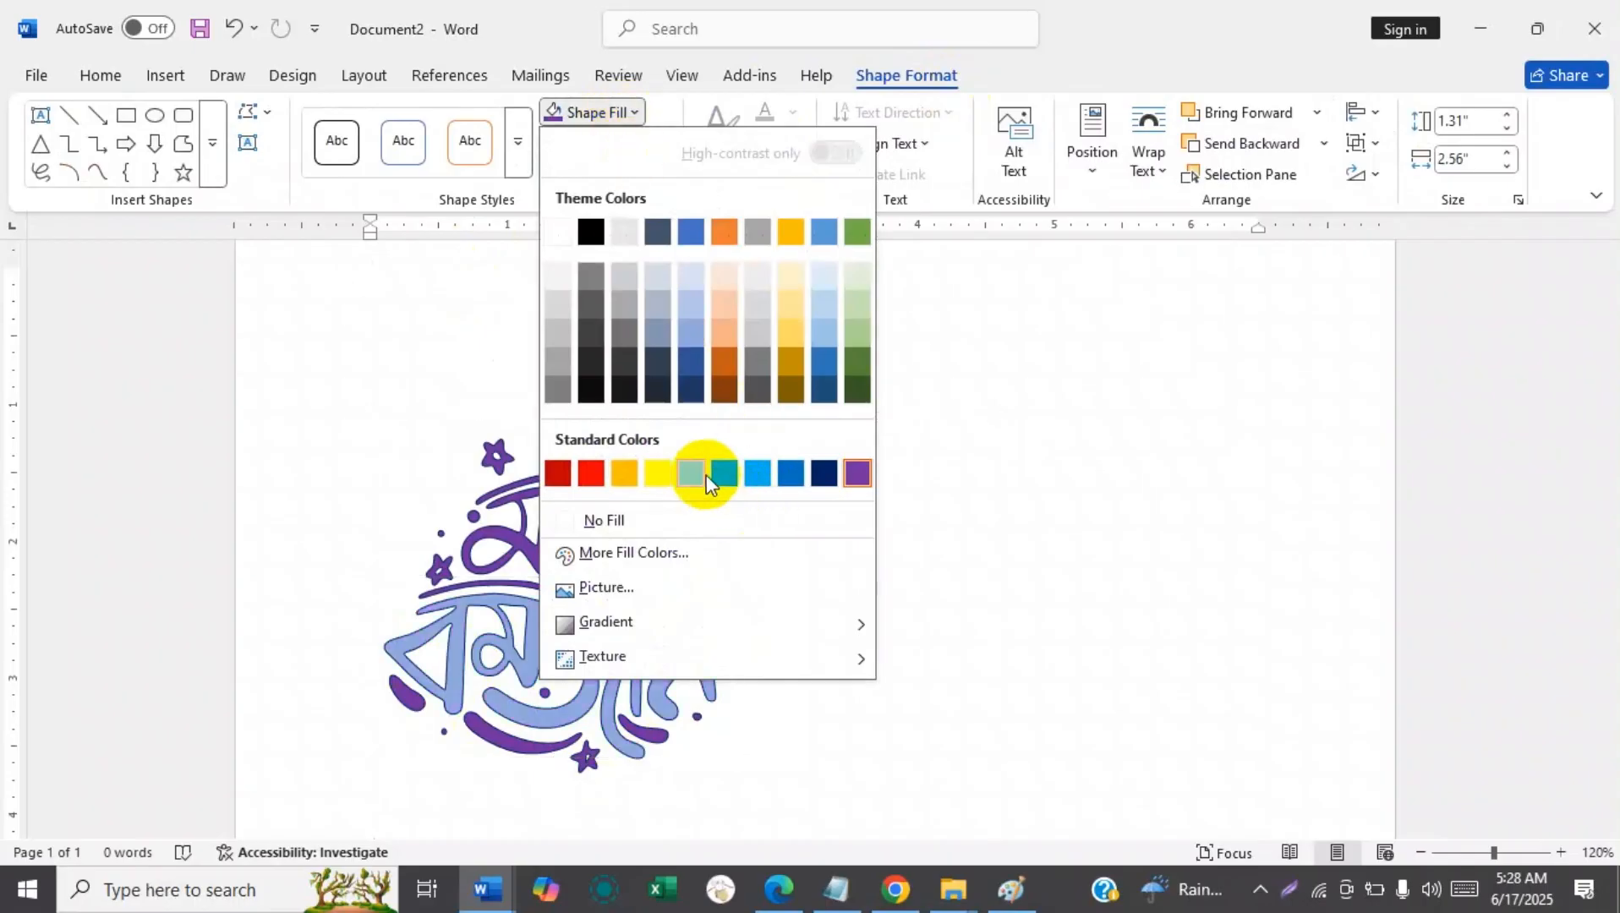
pyautogui.click(789, 475)
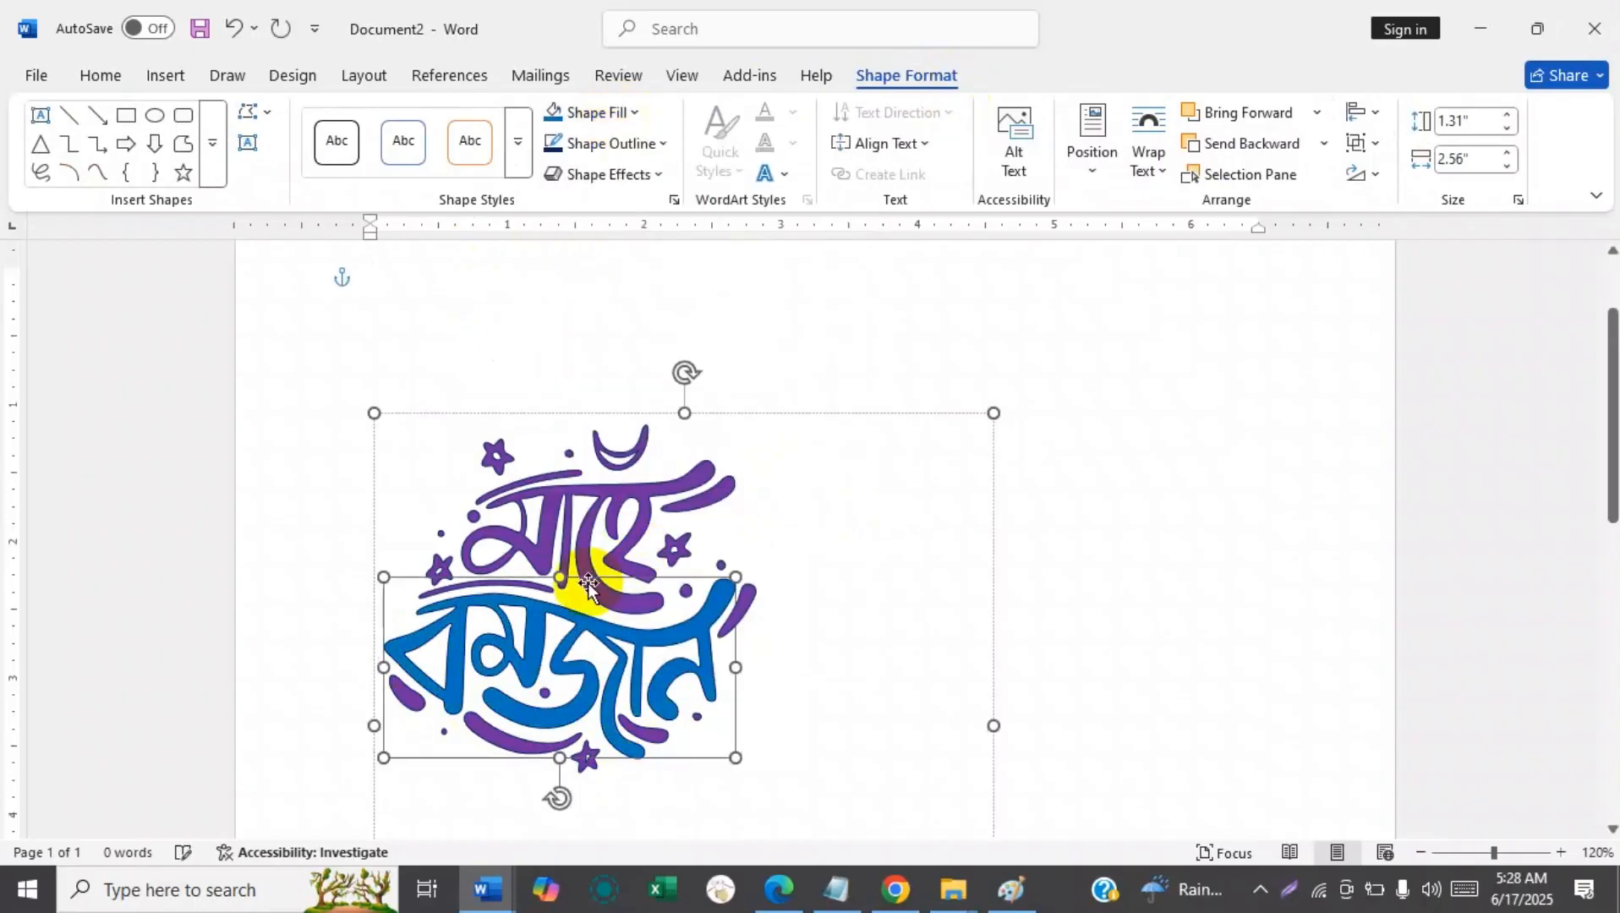
# Fill the upper word "মাহে" with a dark gold theme color.
pyautogui.click(622, 520)
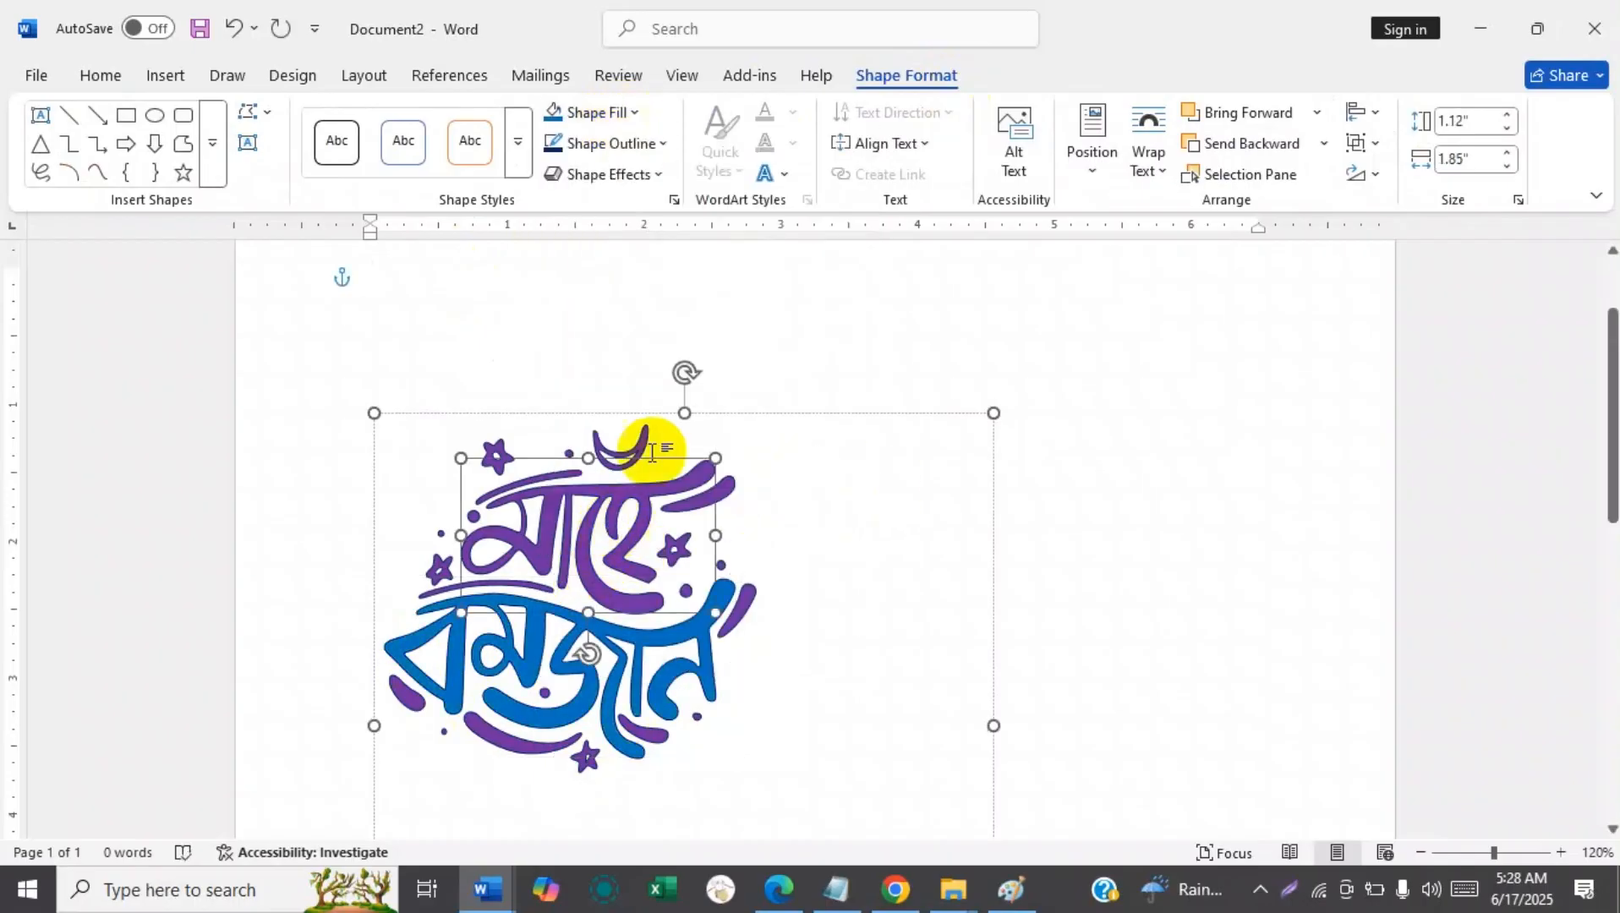
pyautogui.click(623, 111)
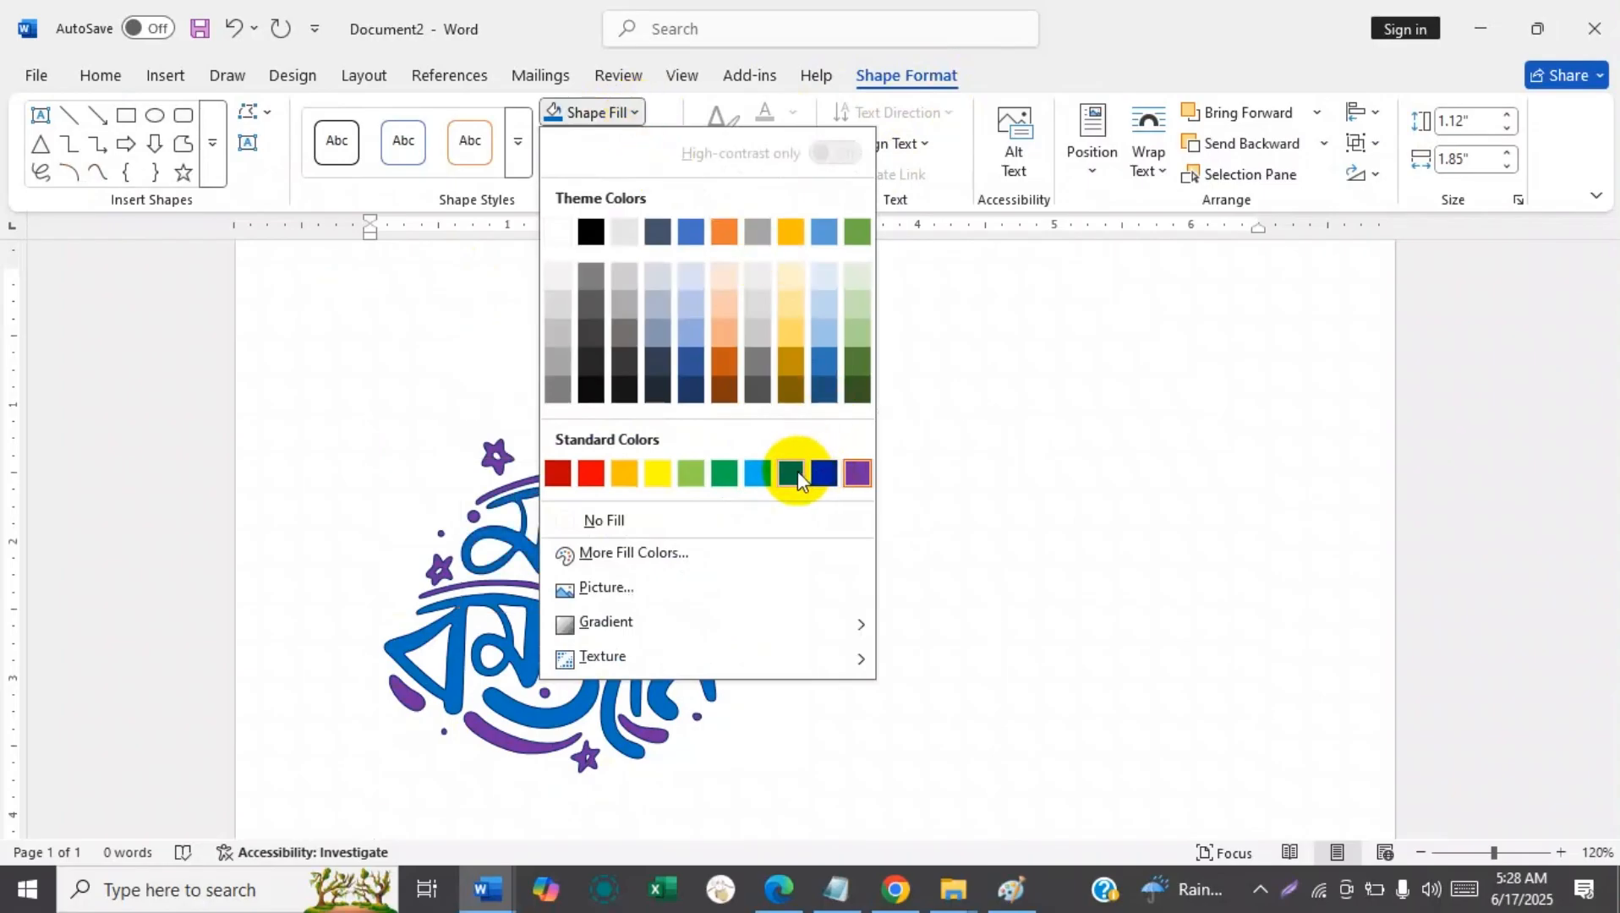
pyautogui.click(793, 391)
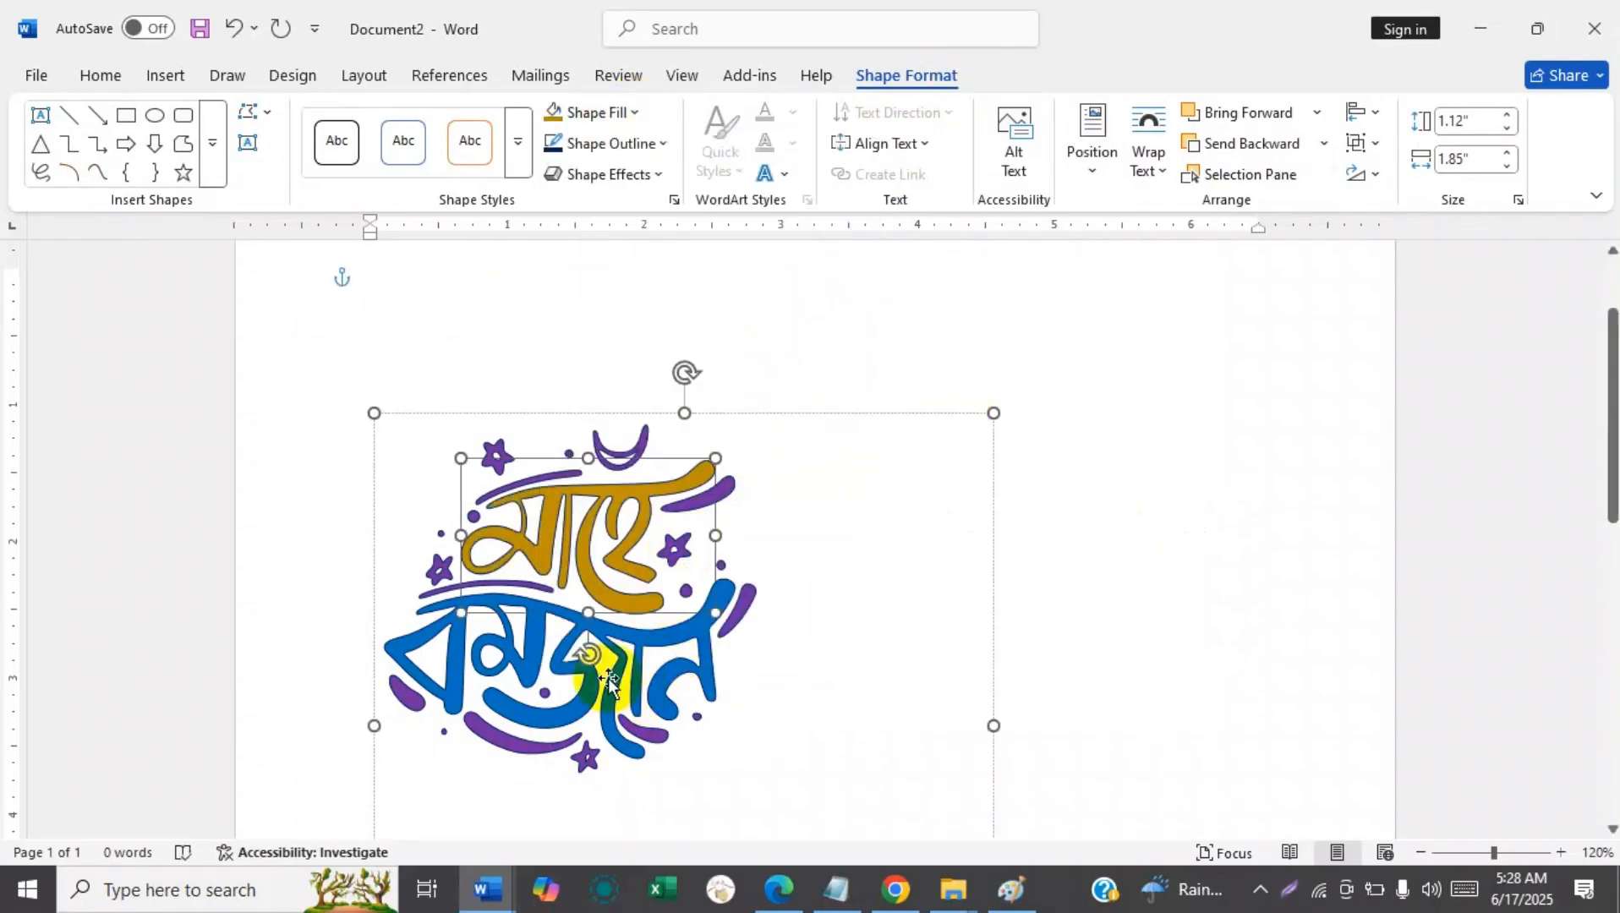
# Fill the crescent with red and the star beside it with Light Blue, and deselect the graphic.
pyautogui.click(635, 452)
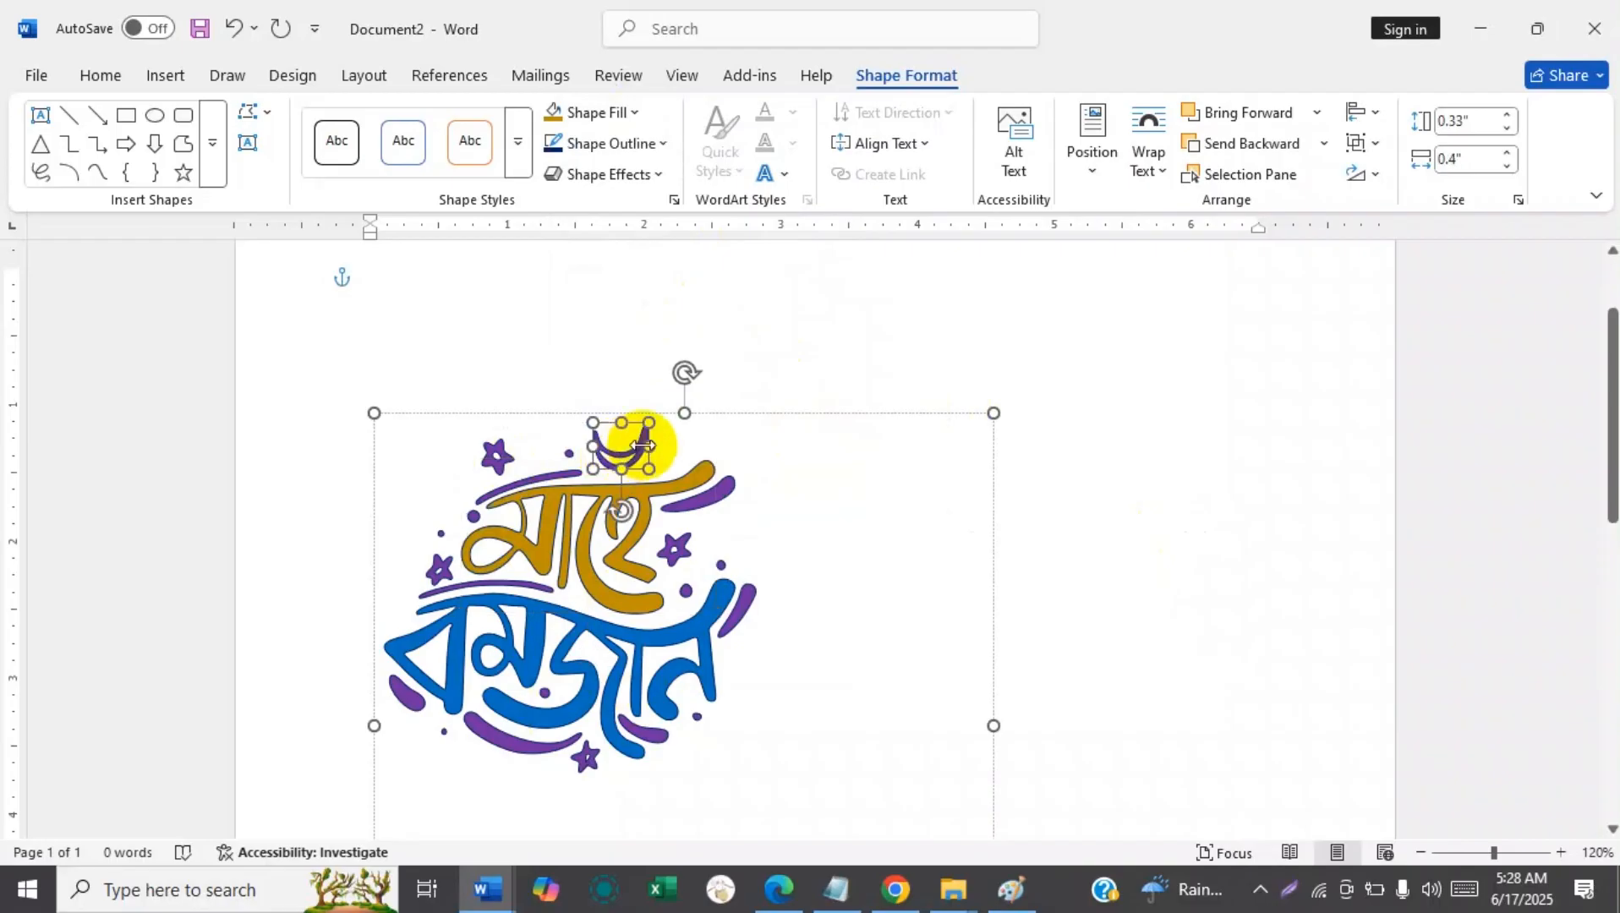
pyautogui.click(591, 112)
pyautogui.click(589, 472)
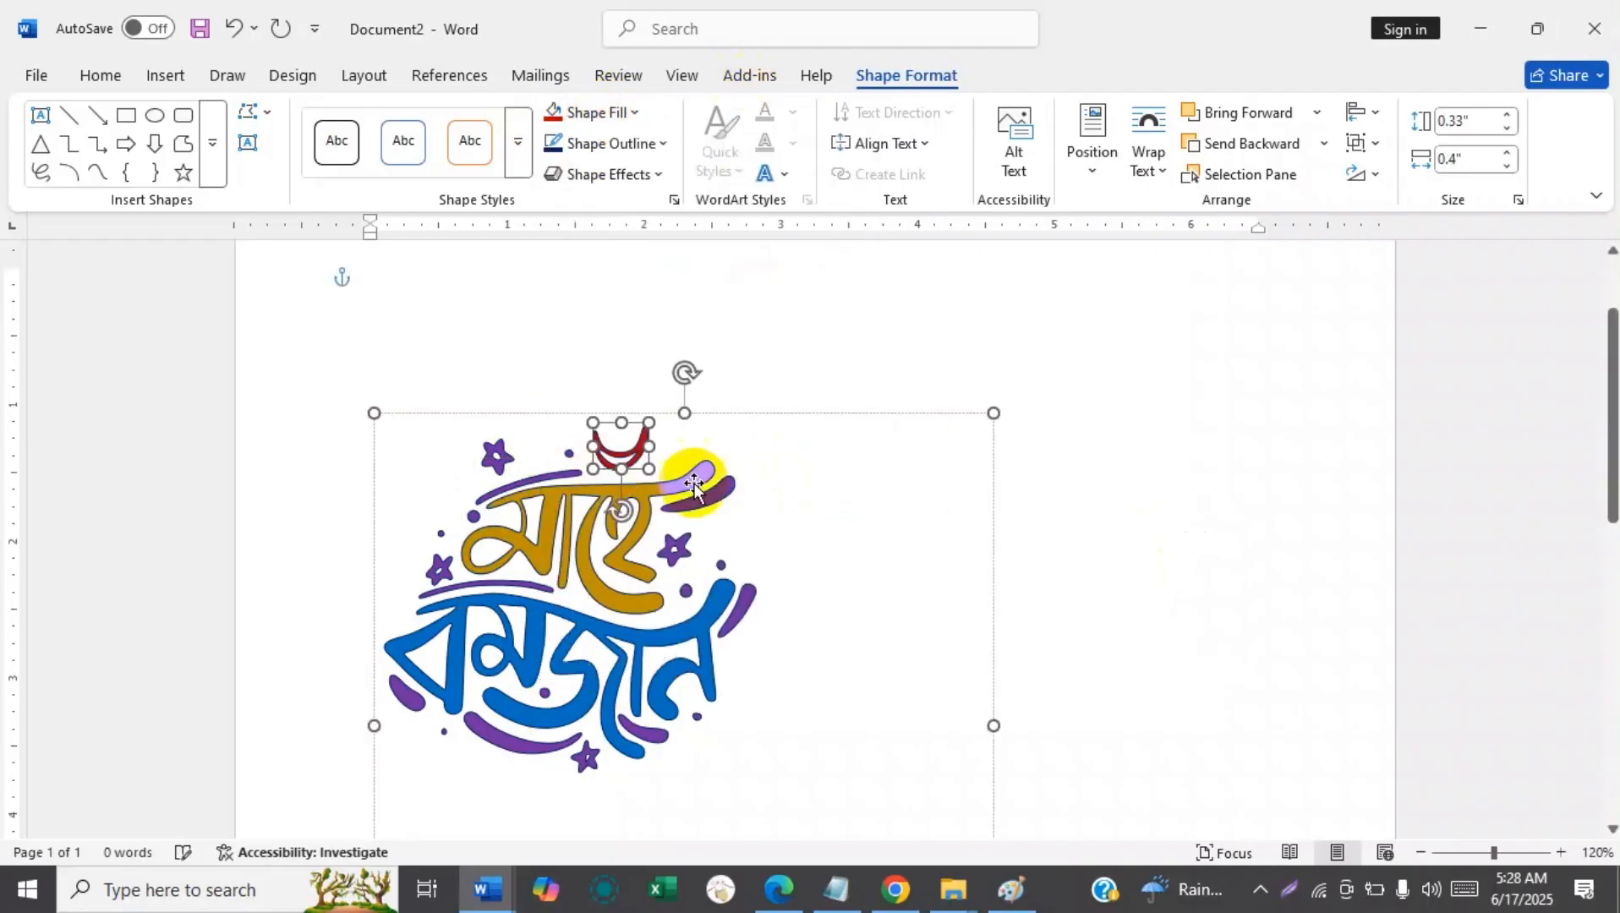
pyautogui.click(496, 455)
pyautogui.click(622, 113)
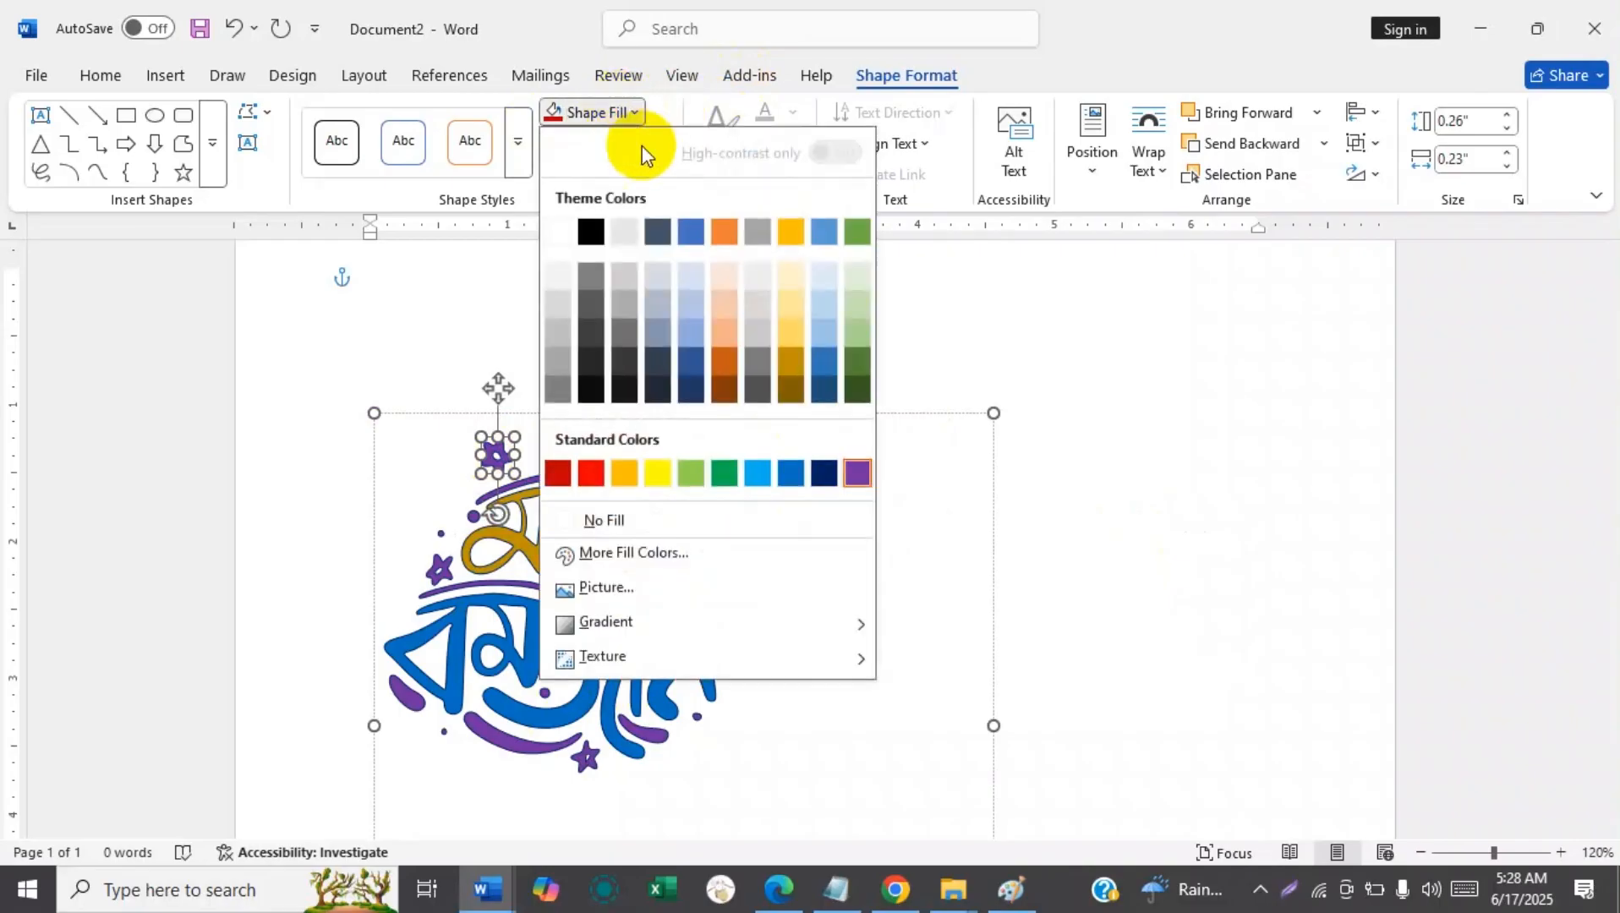
pyautogui.click(759, 479)
pyautogui.click(898, 453)
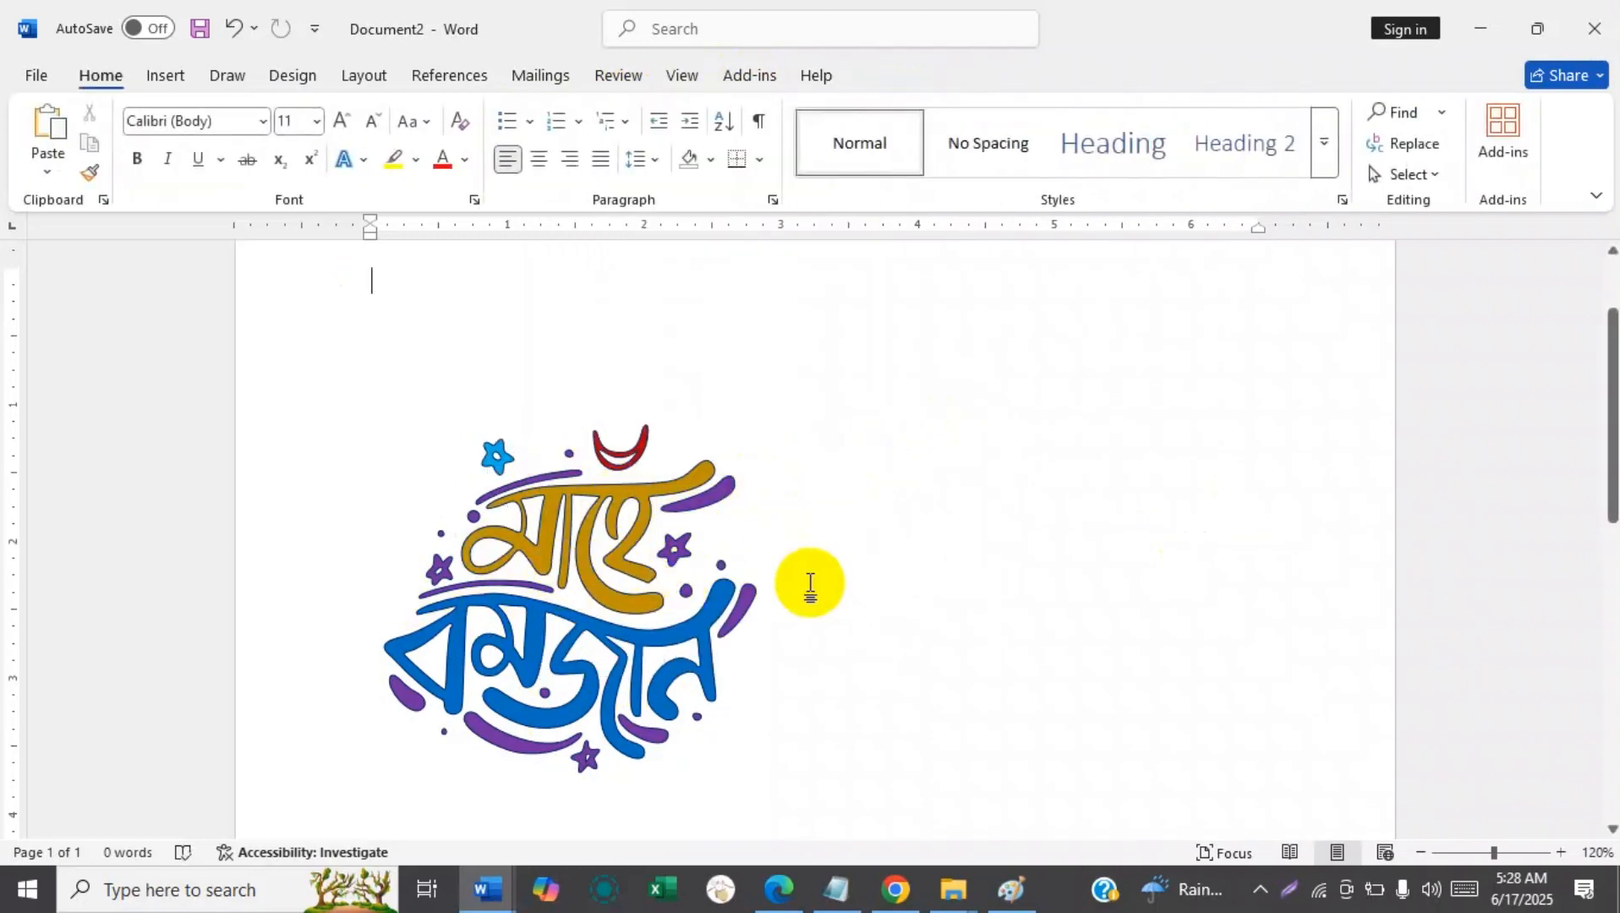
# Select the whole graphic, look through its available commands and Shape Outline options, and close them without choosing any.
pyautogui.click(530, 510)
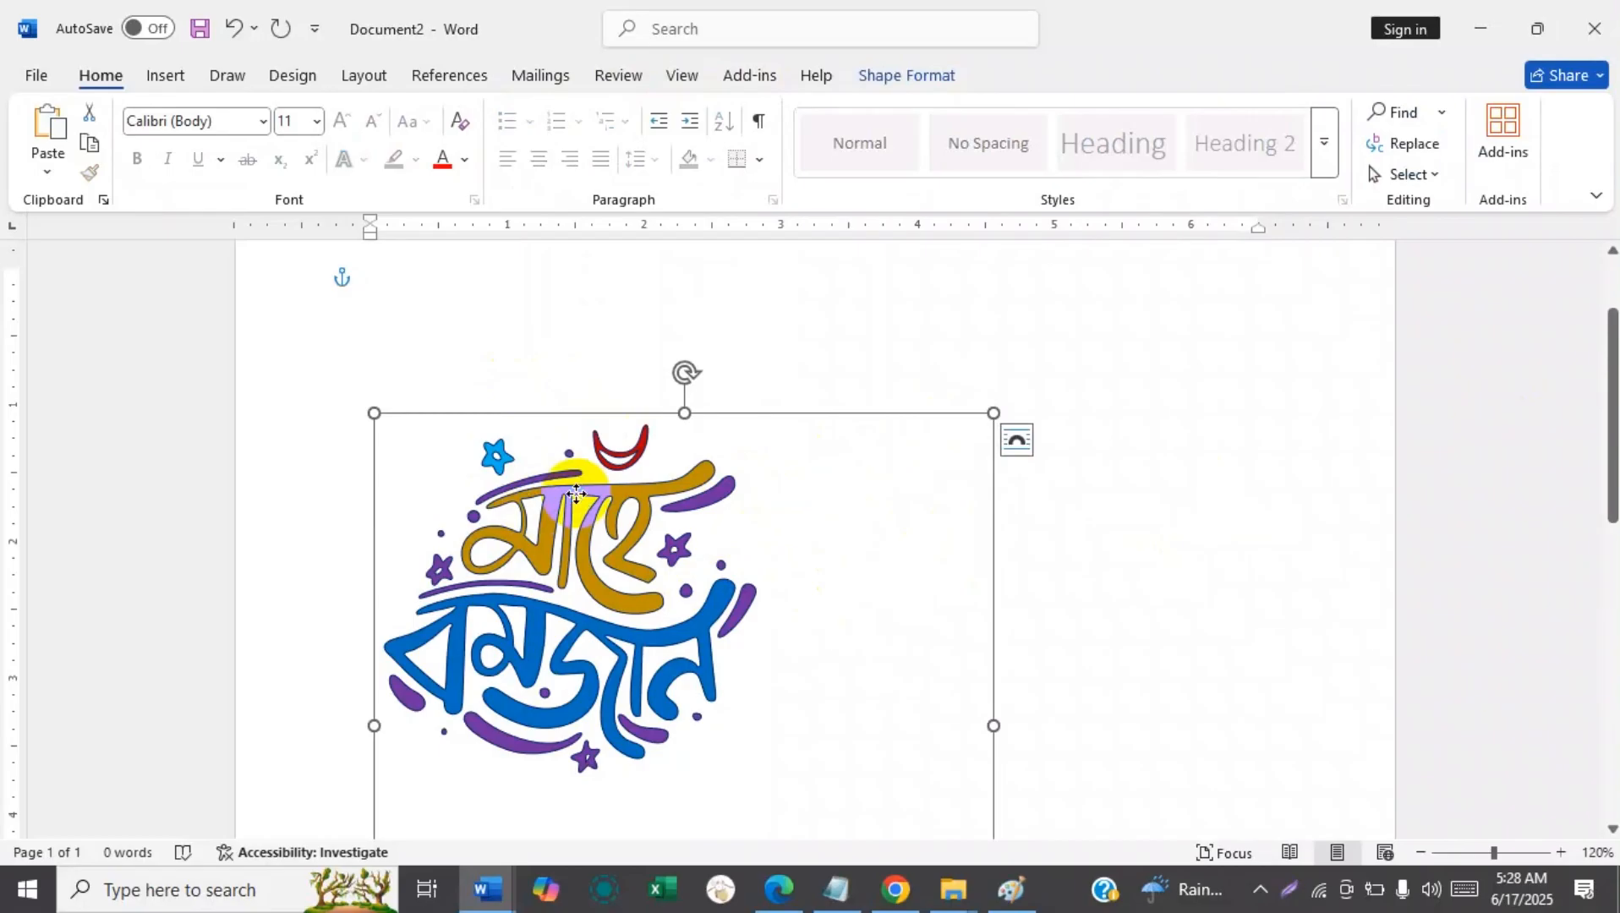
pyautogui.rightClick(579, 501)
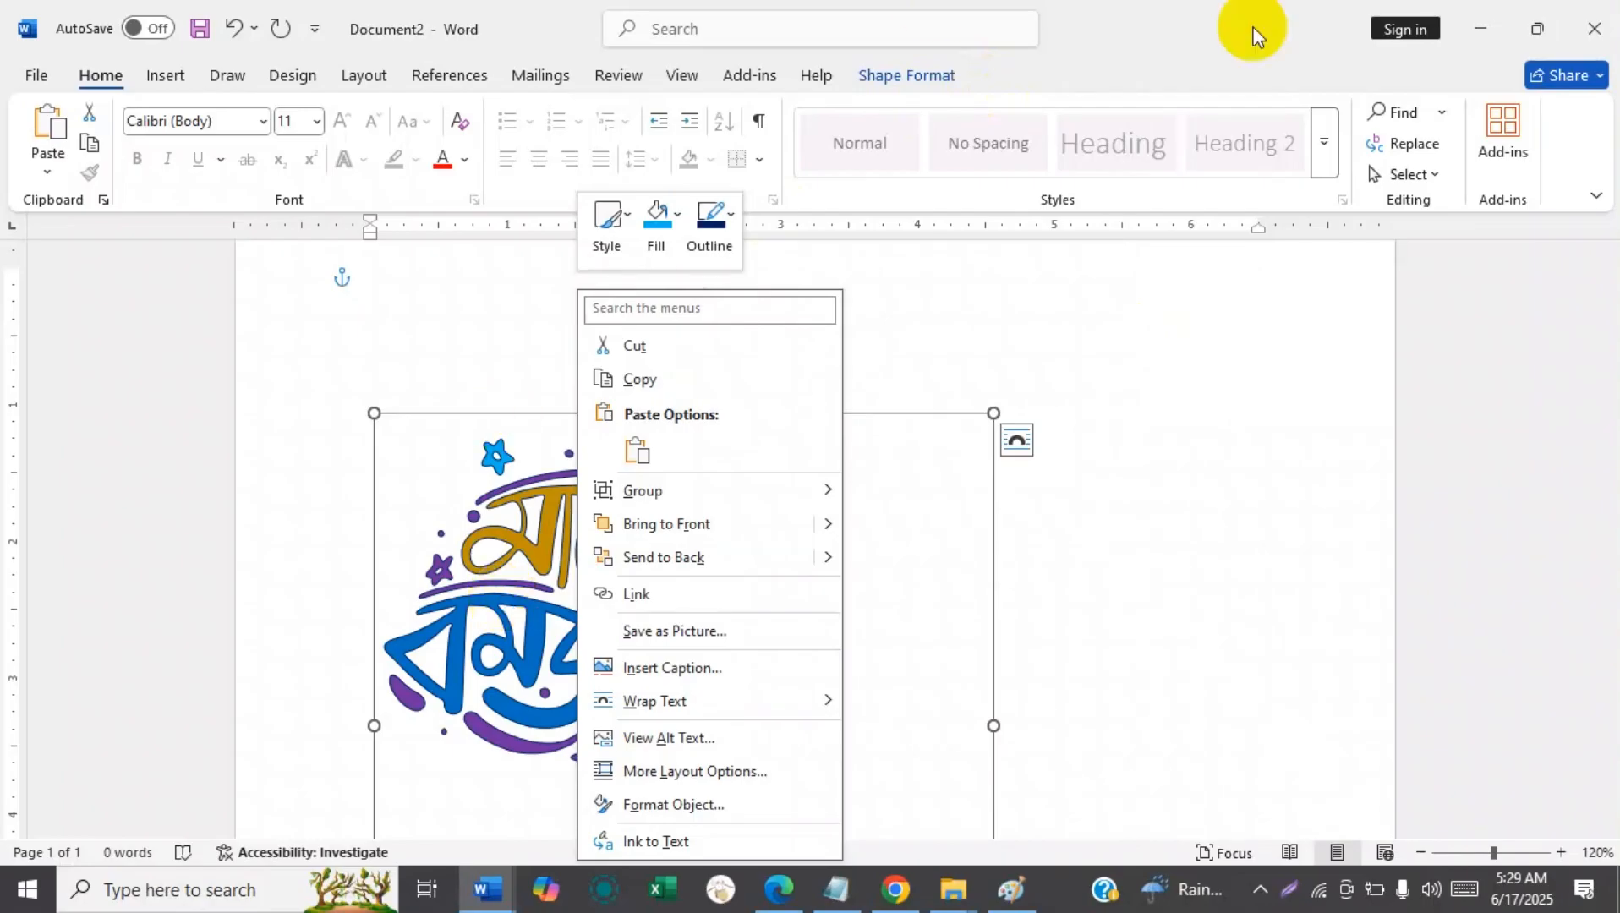
pyautogui.click(870, 63)
pyautogui.click(599, 149)
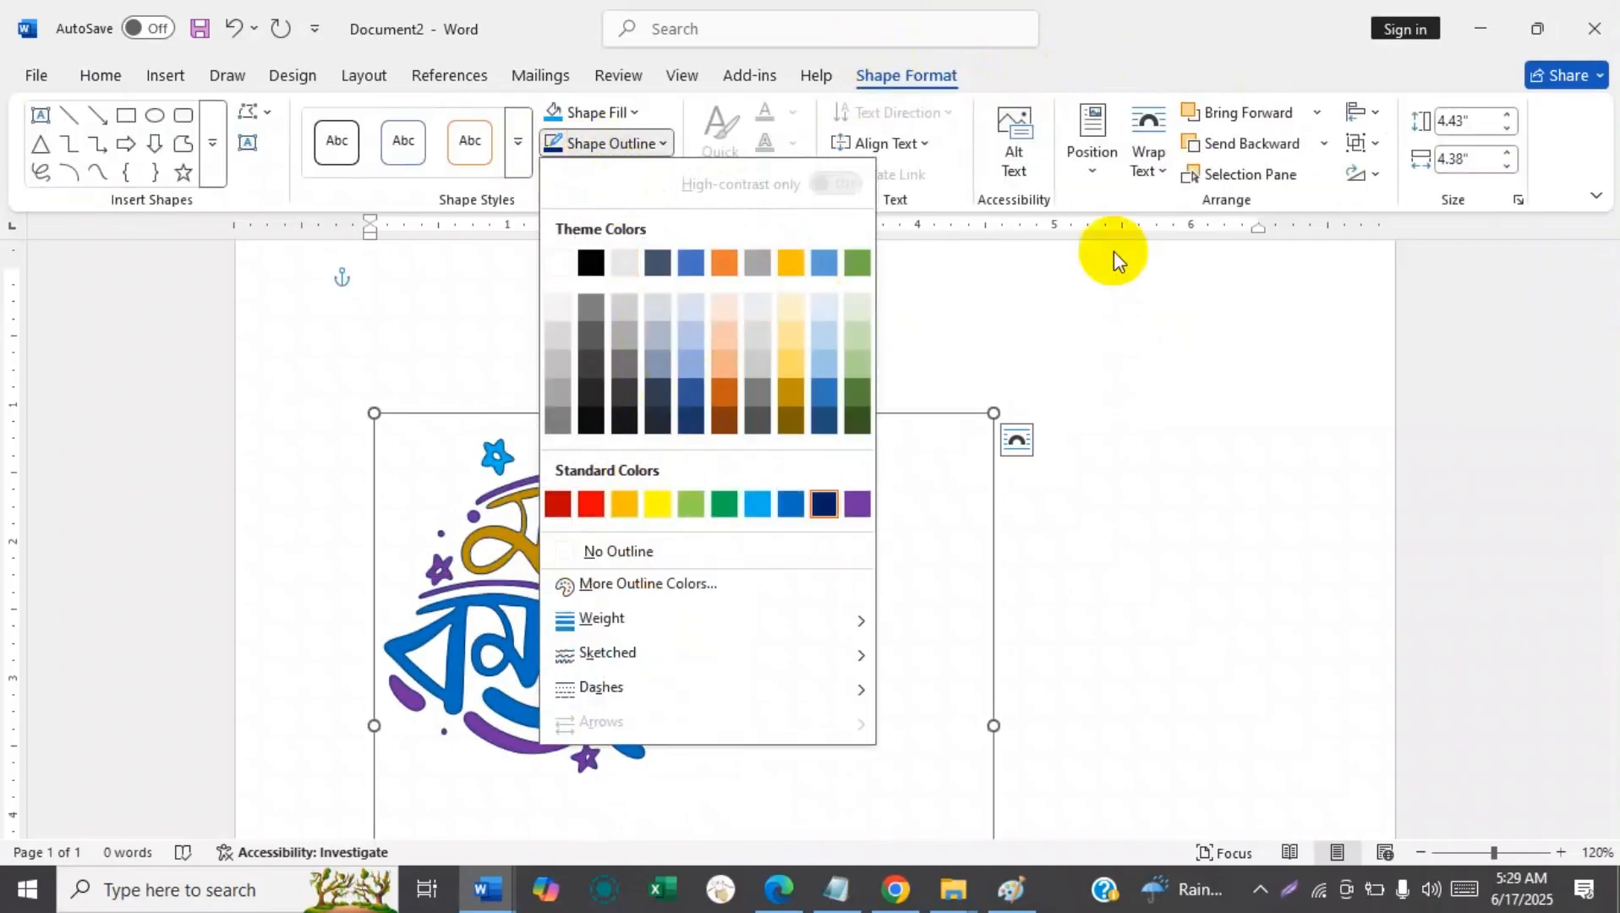
pyautogui.click(968, 80)
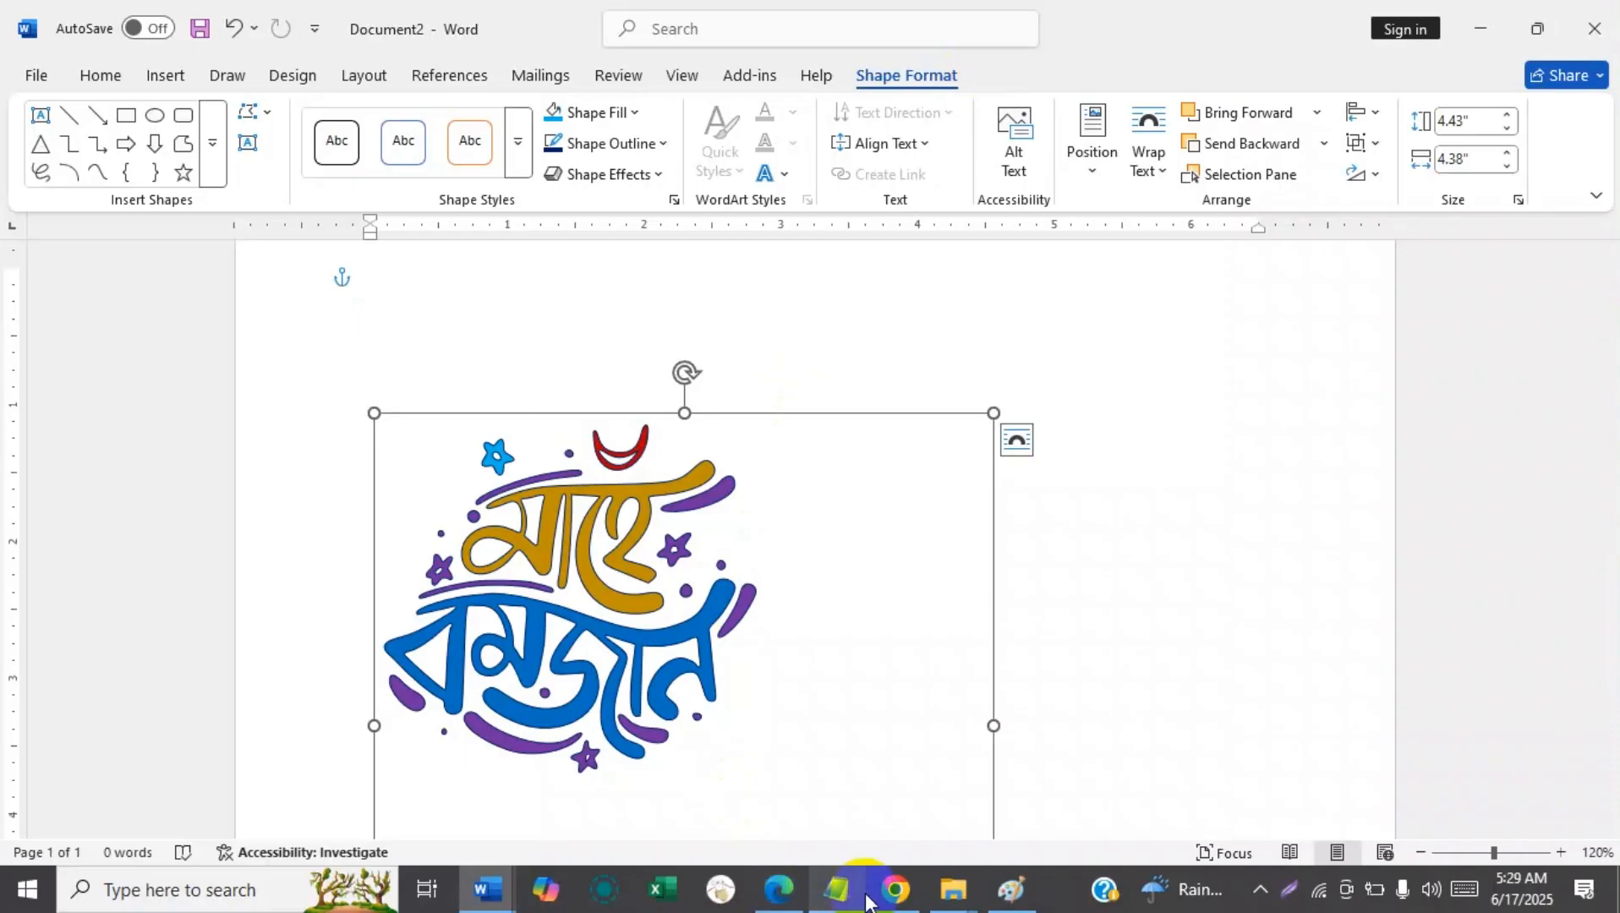
# Switch to Chrome and open canva.com in a new tab.
pyautogui.click(895, 888)
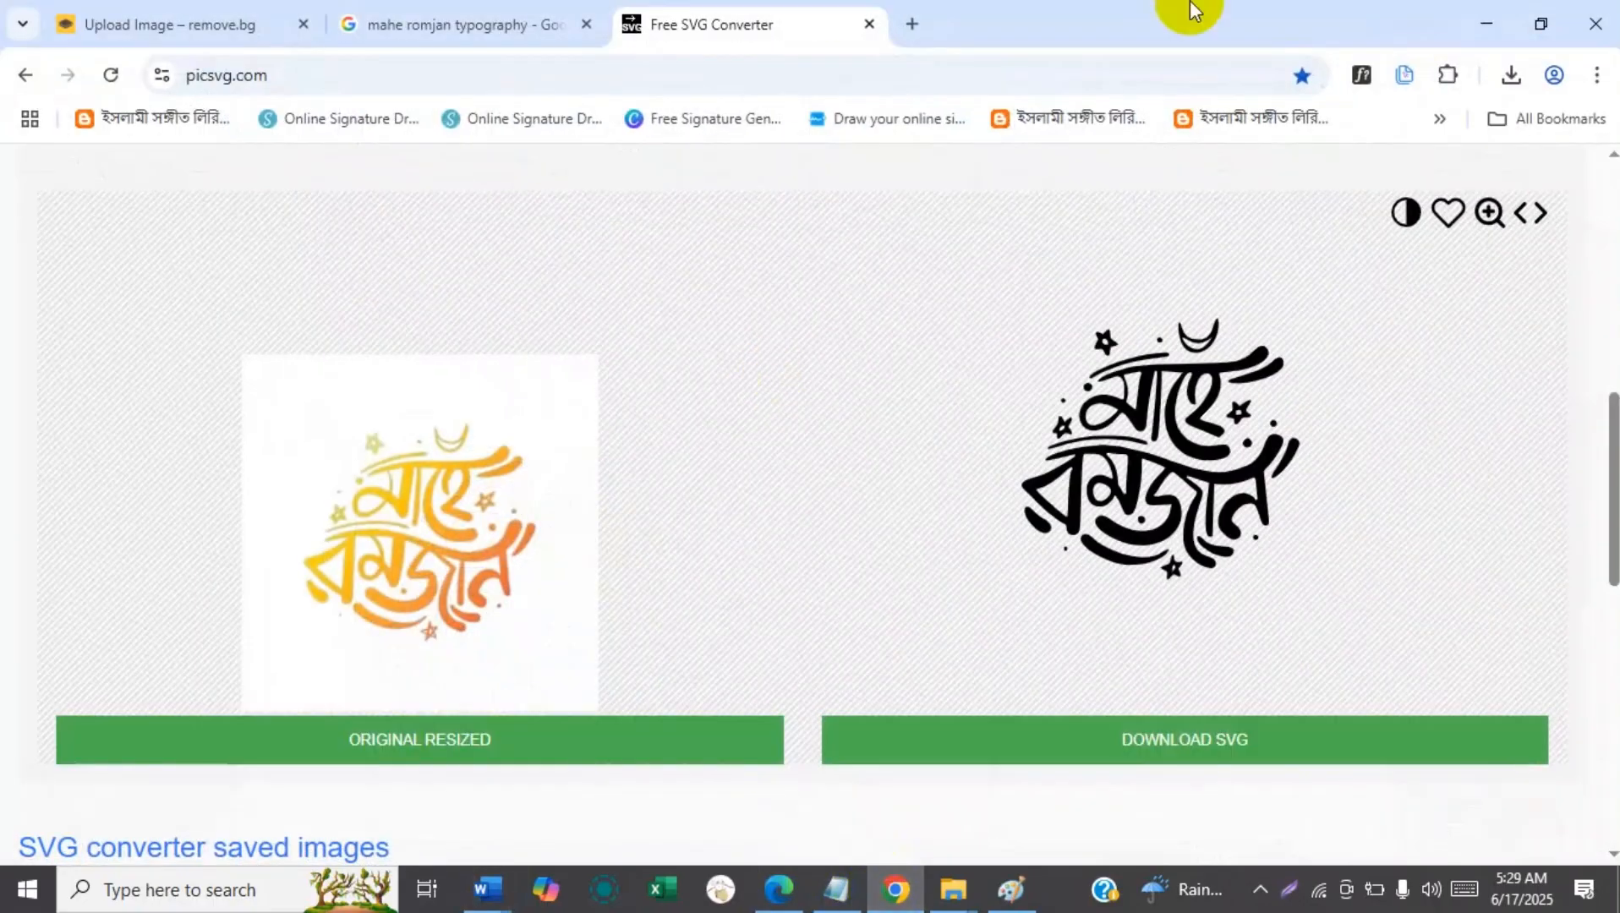
pyautogui.click(911, 26)
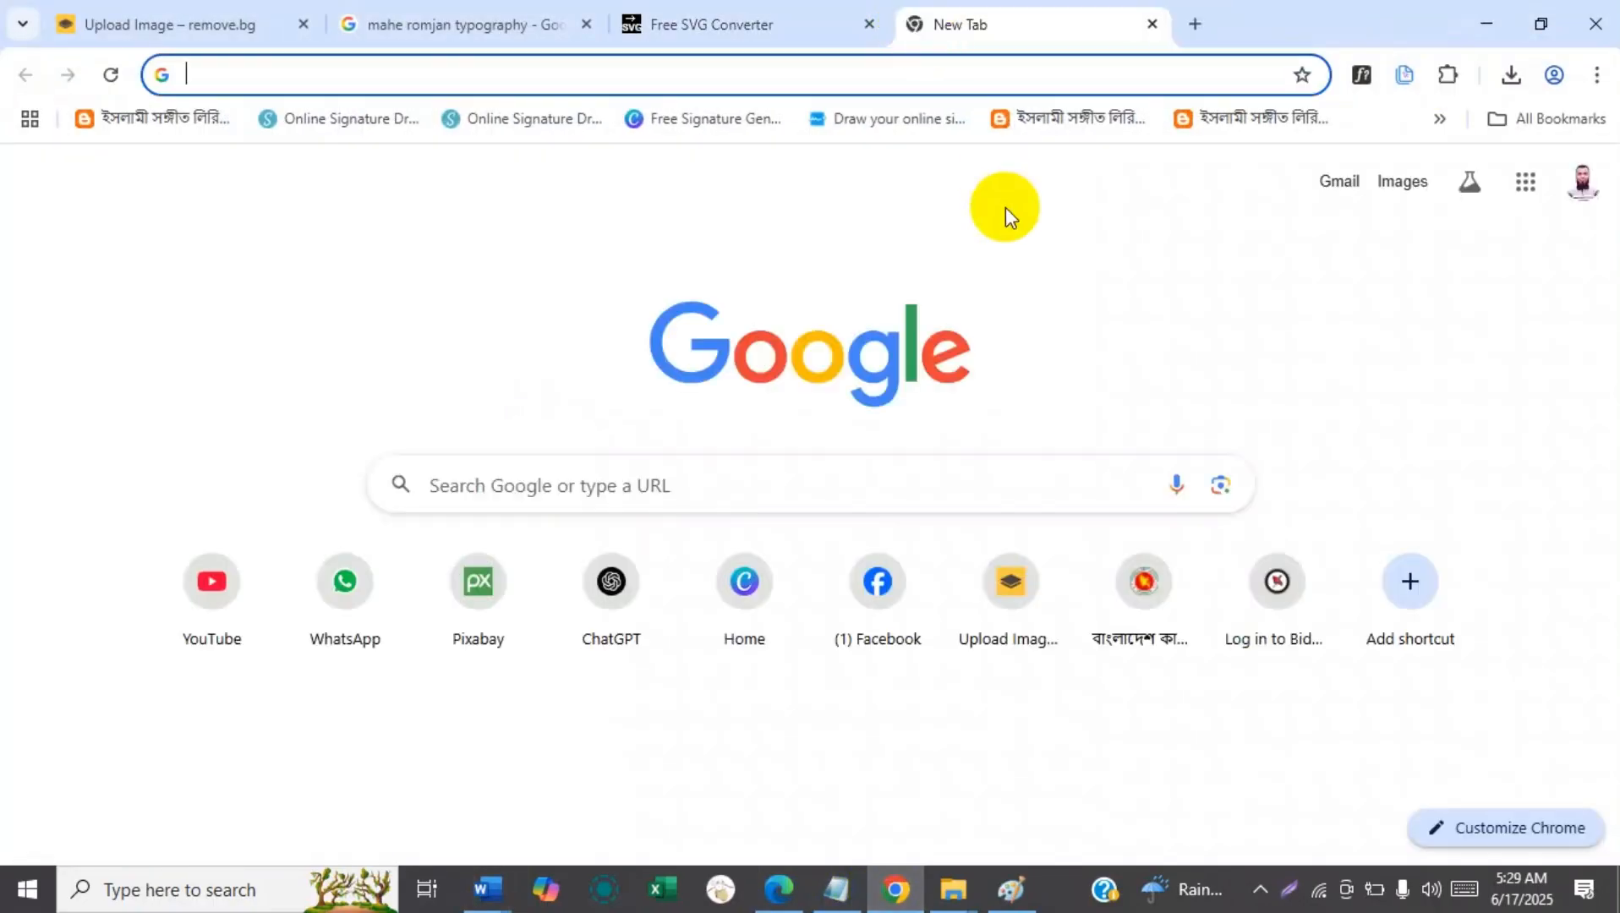
pyautogui.write('canva.com')
pyautogui.press('Return')
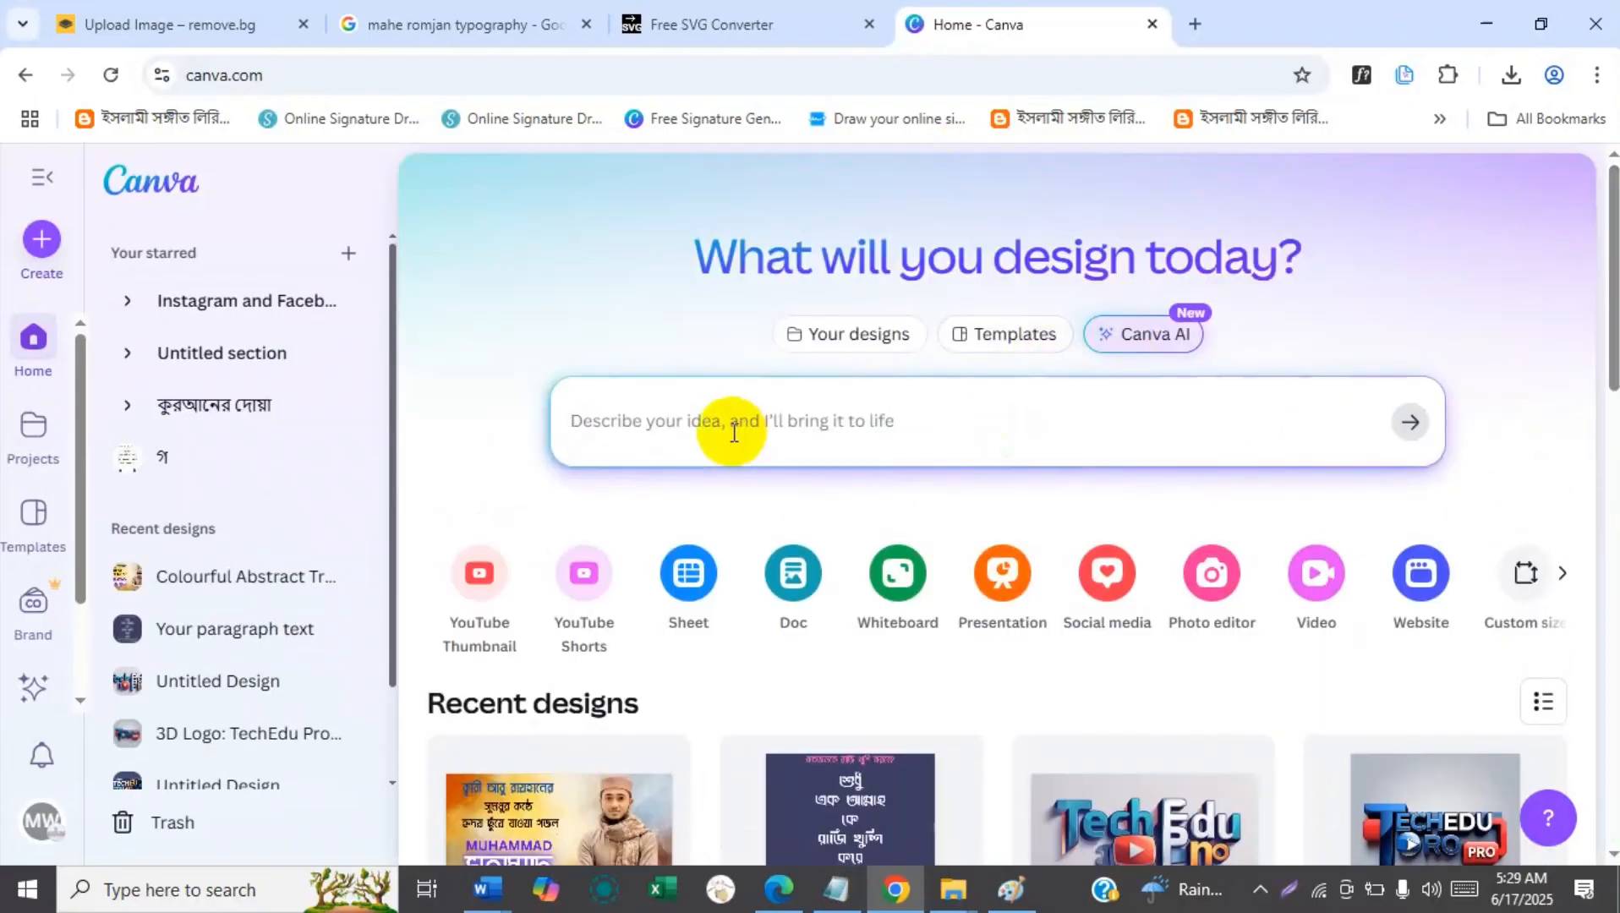
# Search the Canva design types for "logo" and create a blank 500 × 500 px Logo design.
pyautogui.click(733, 432)
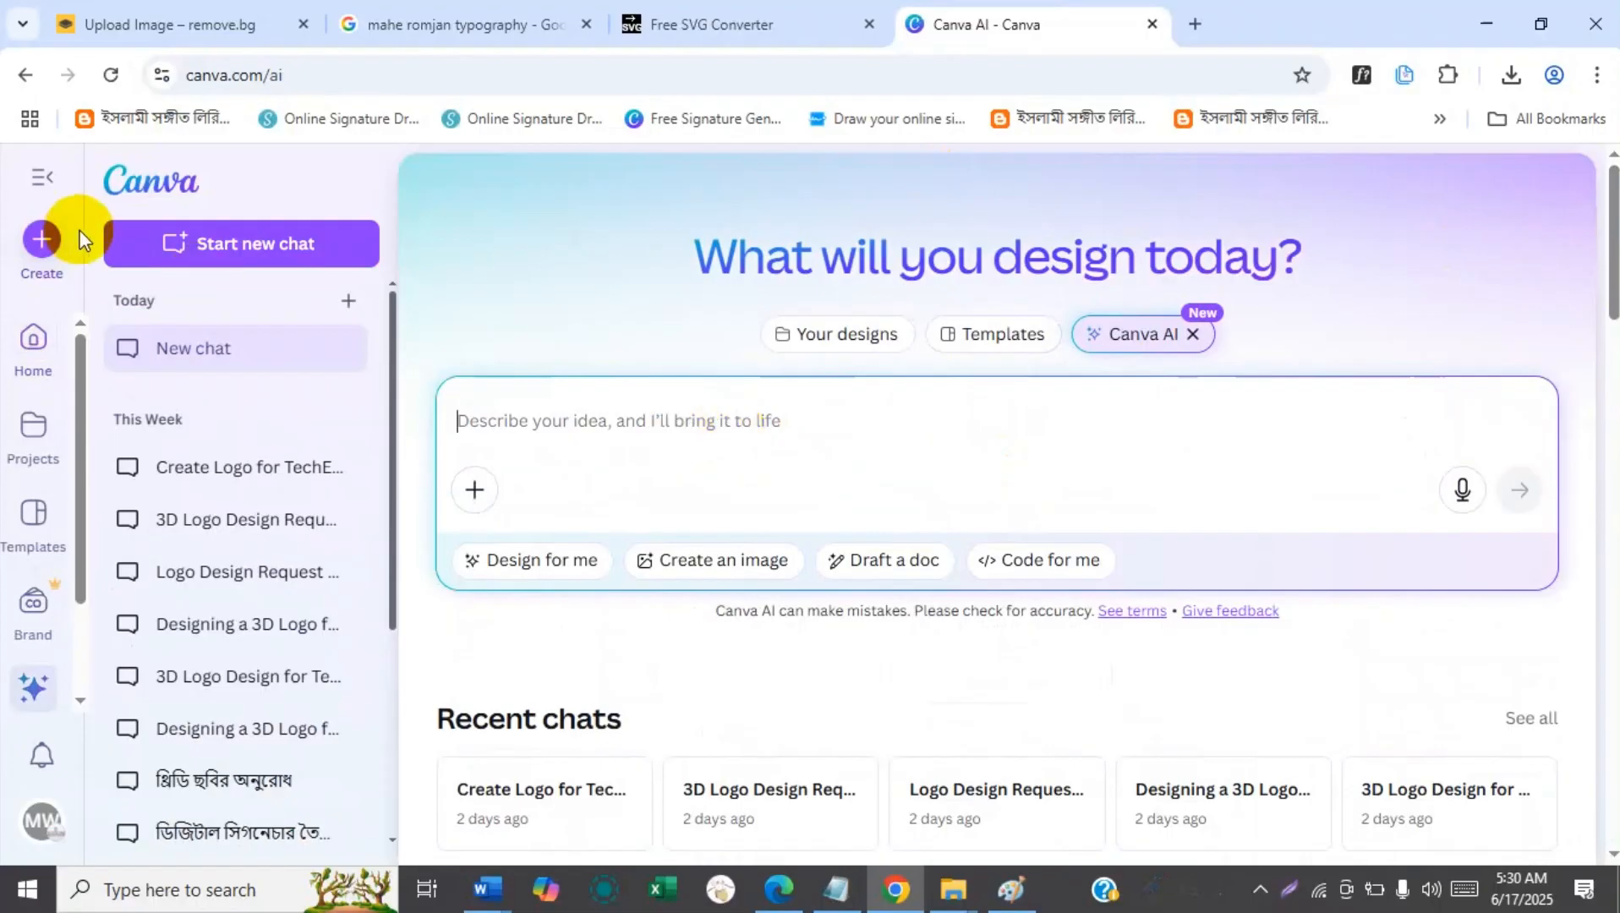
pyautogui.click(40, 241)
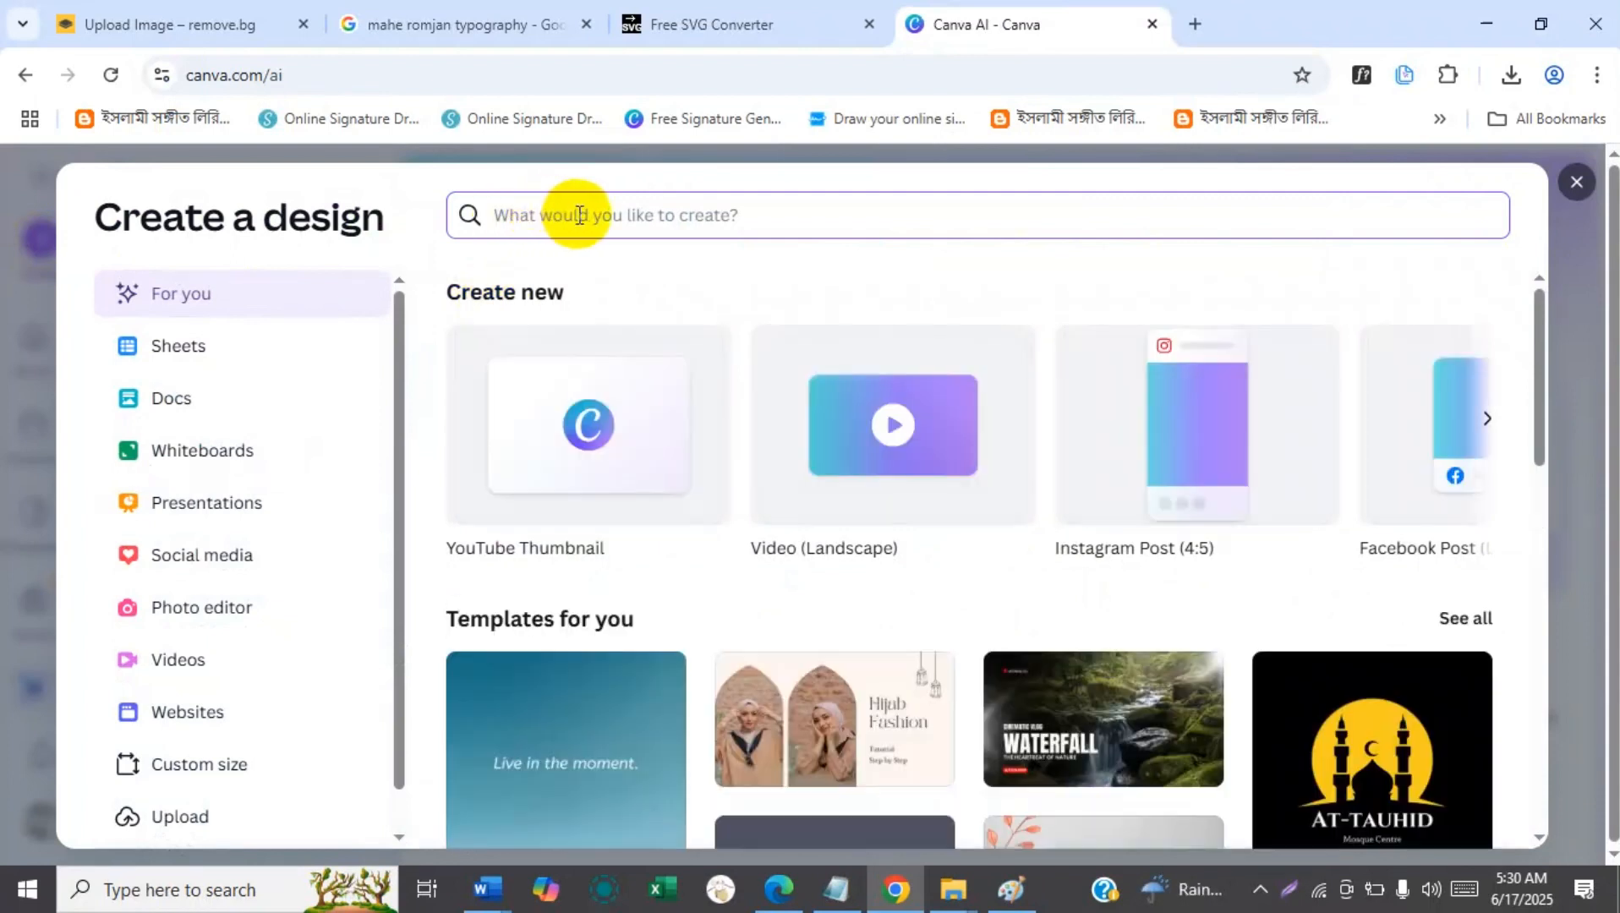
pyautogui.write('logo')
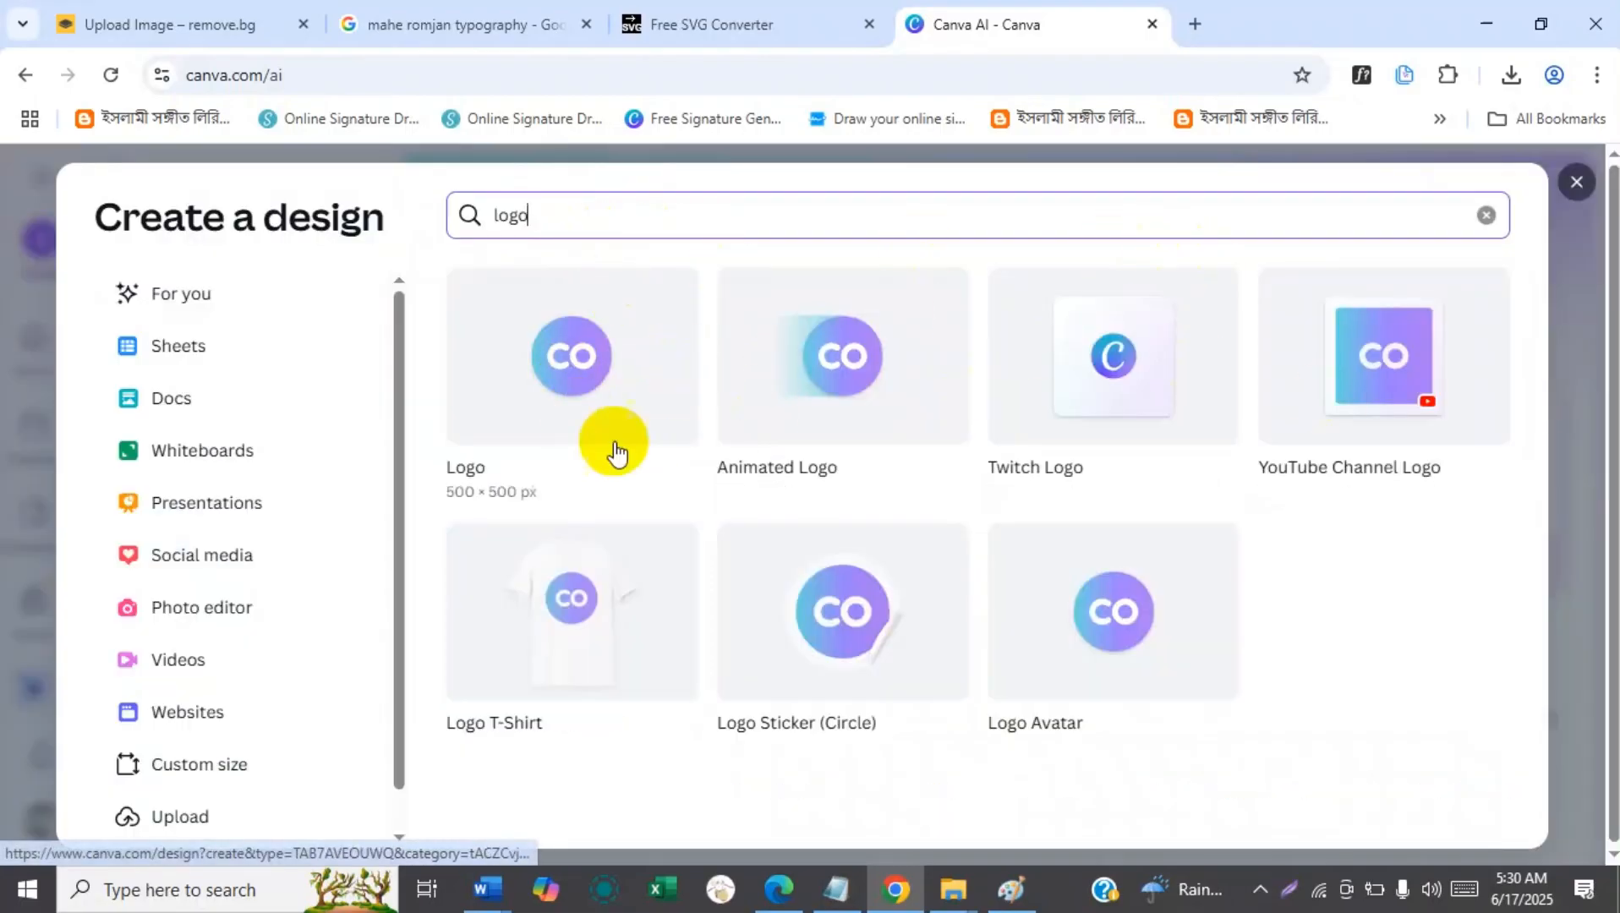
pyautogui.click(581, 366)
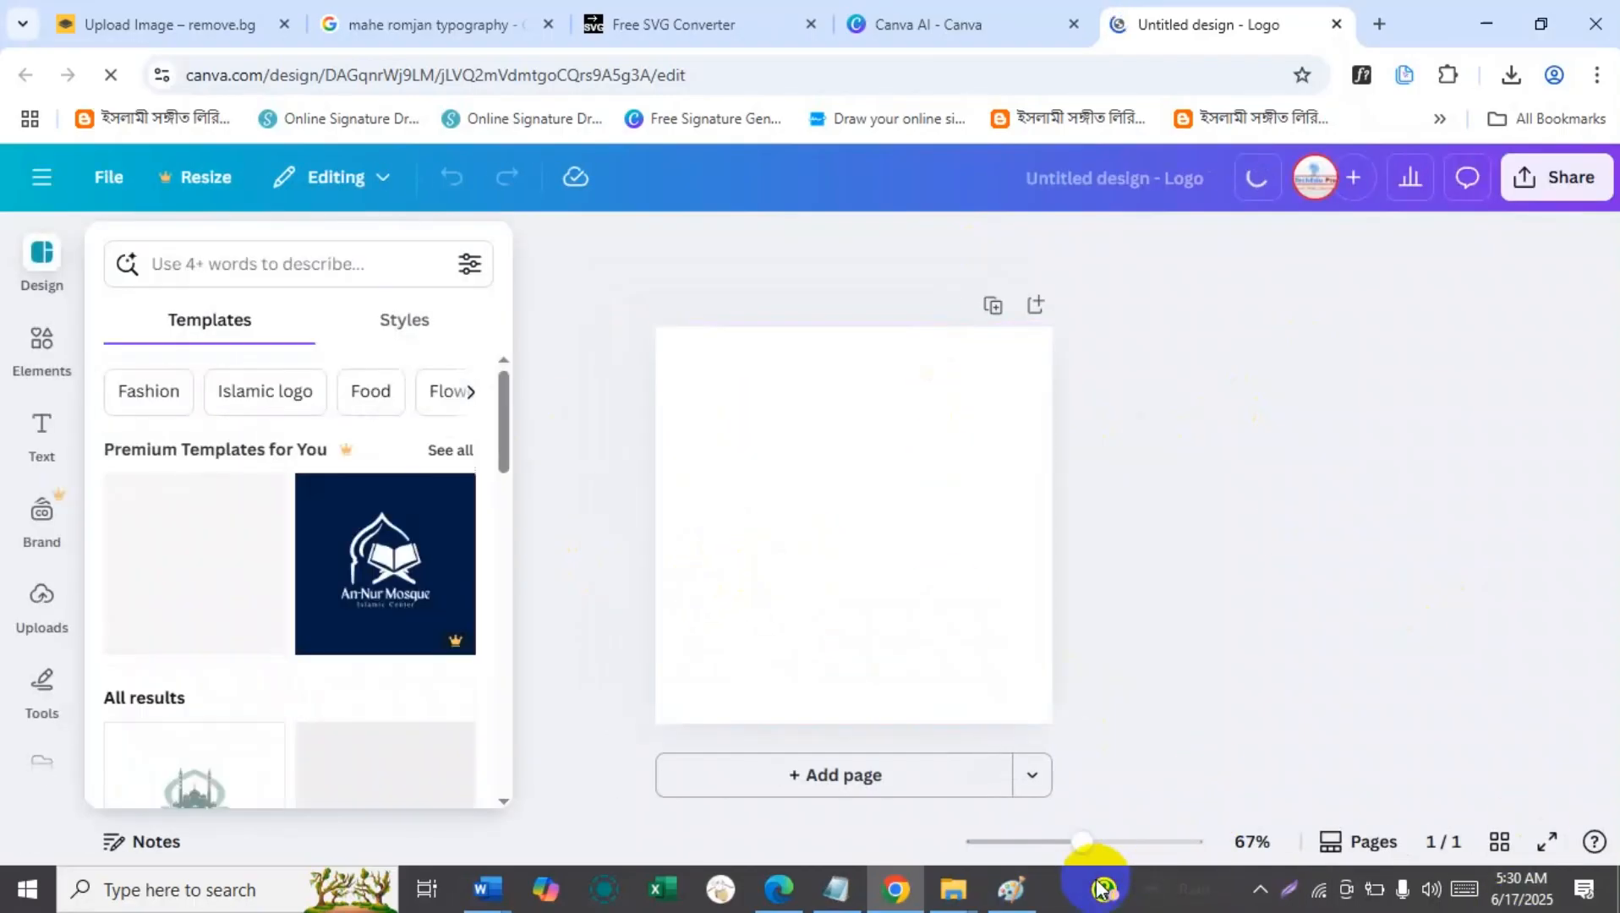
# Place the DxNnZO01.svg file from the Downloads folder in the middle of the blank Canva logo page.
pyautogui.click(954, 888)
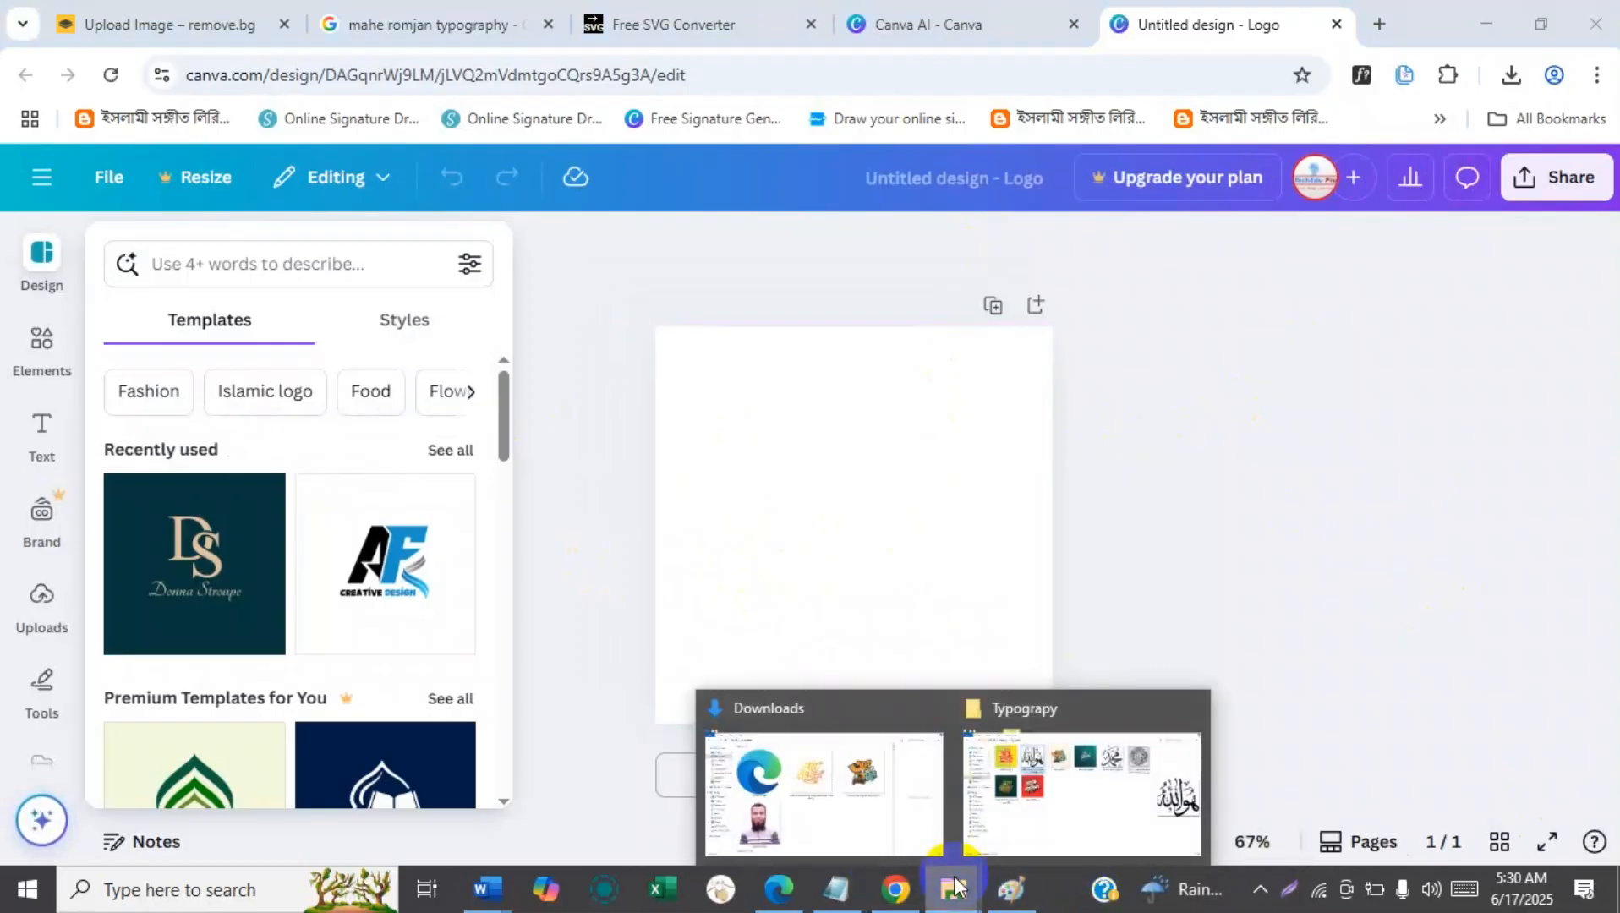
pyautogui.click(1074, 840)
pyautogui.click(96, 188)
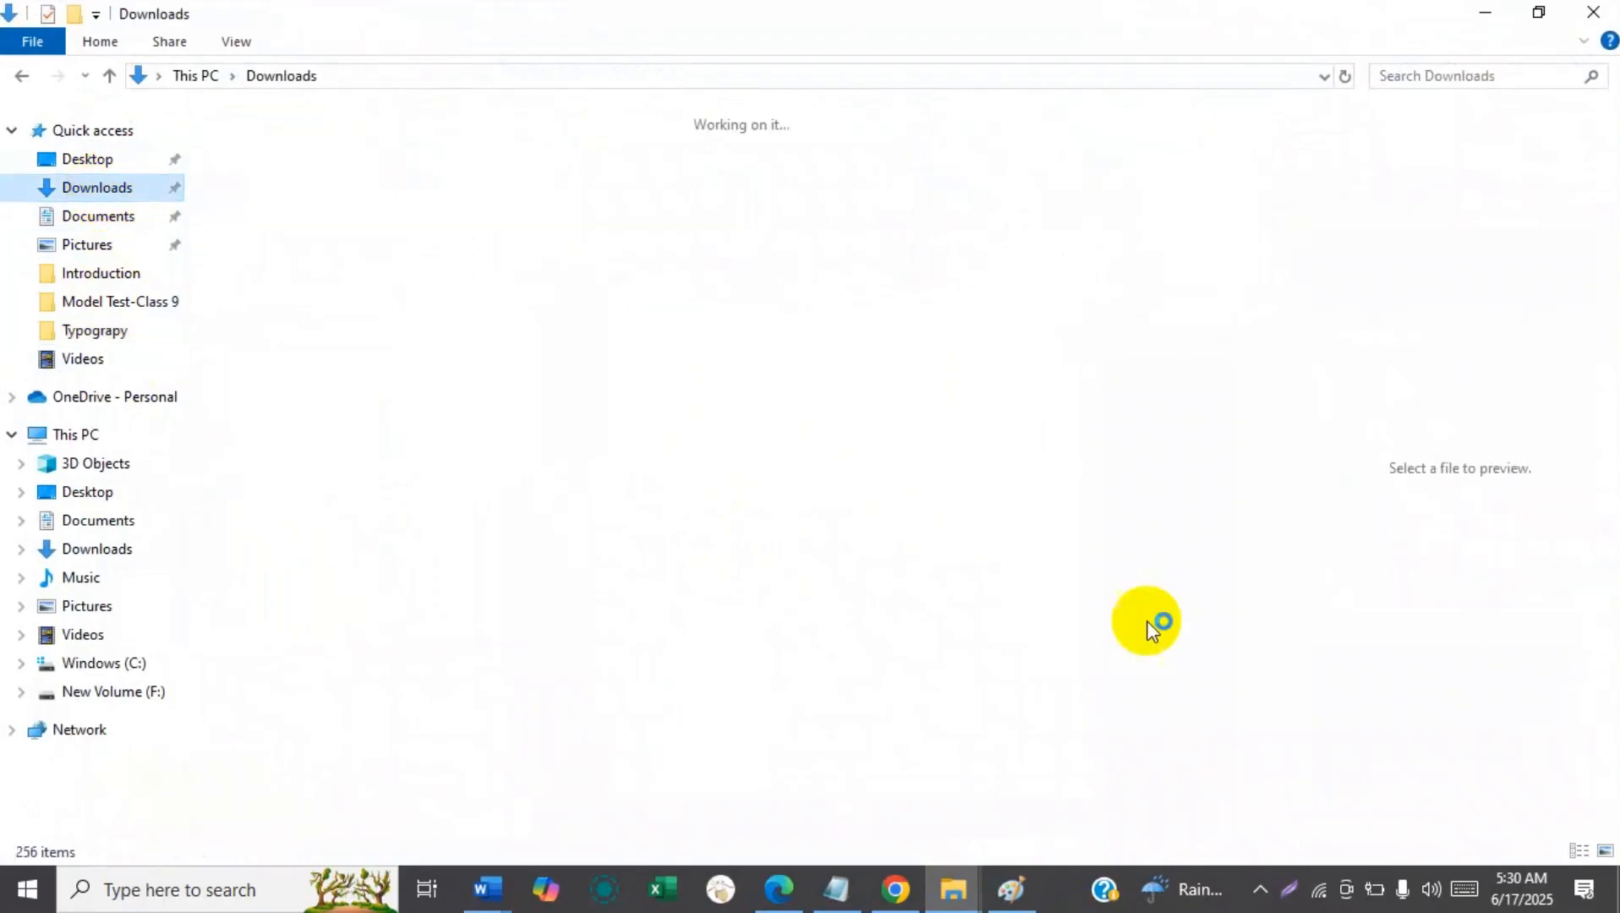
pyautogui.click(339, 352)
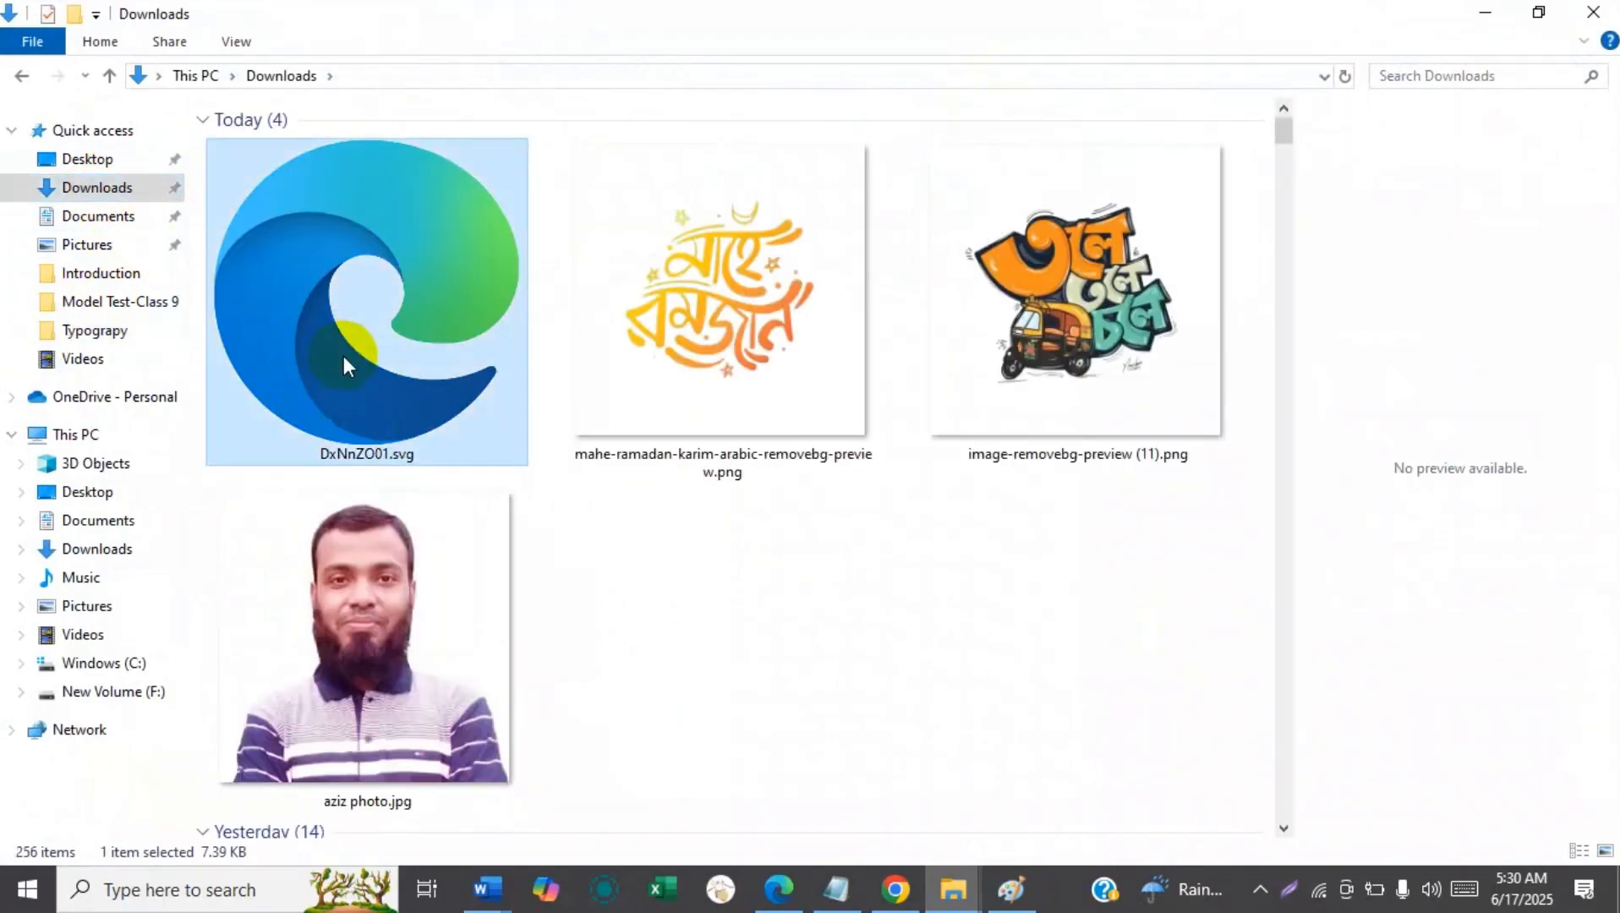
pyautogui.click(894, 896)
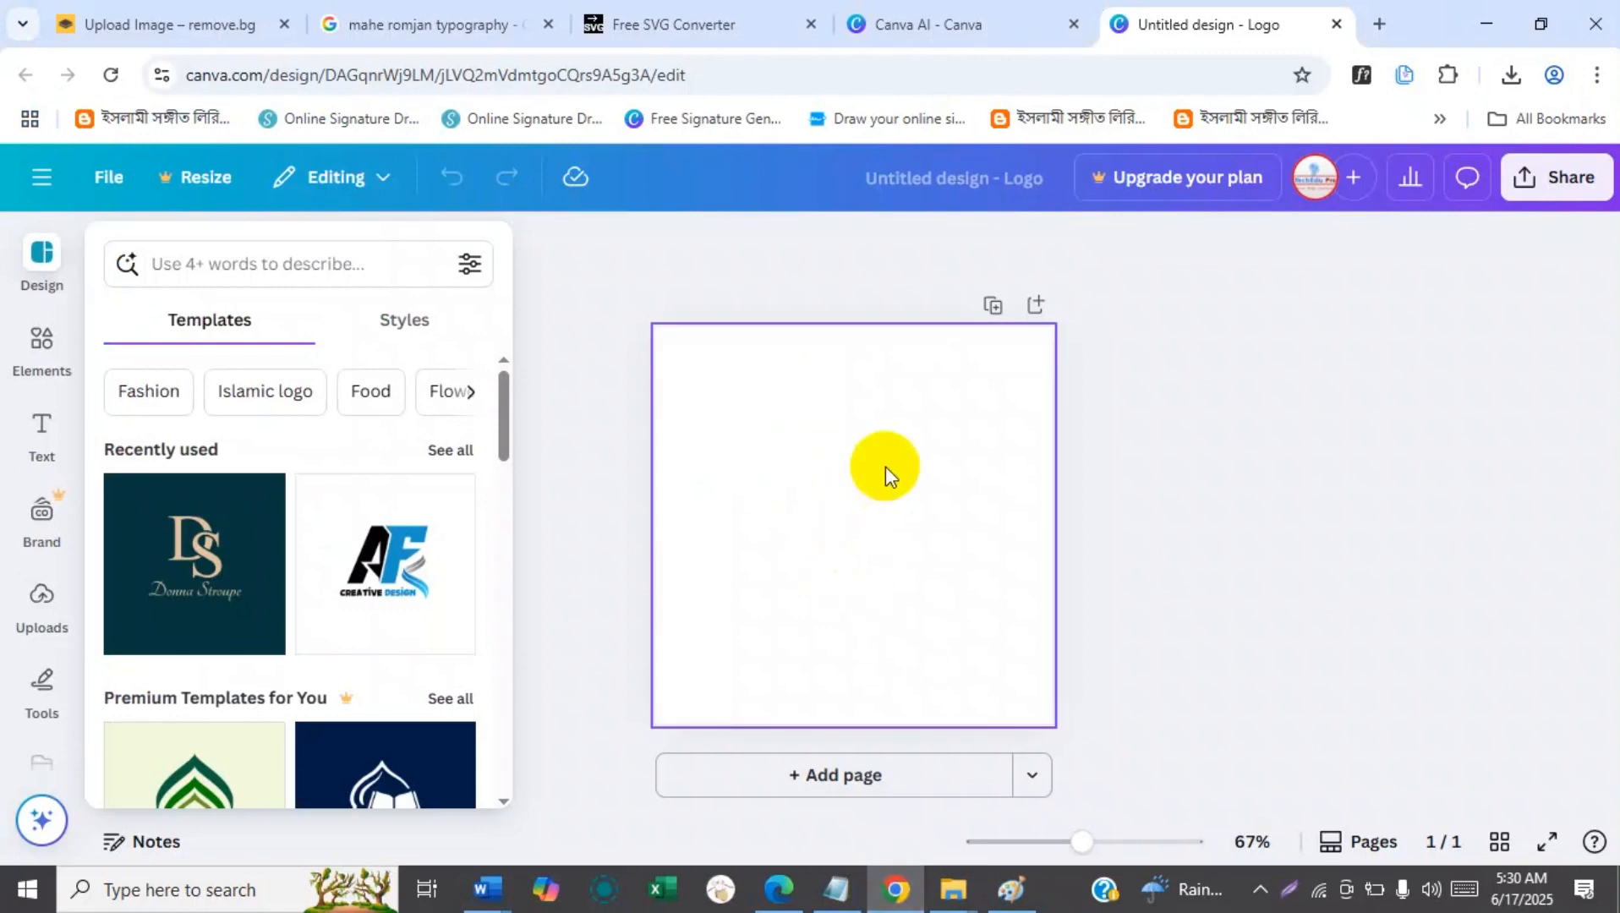
pyautogui.moveTo(975, 589); pyautogui.dragTo(856, 541)
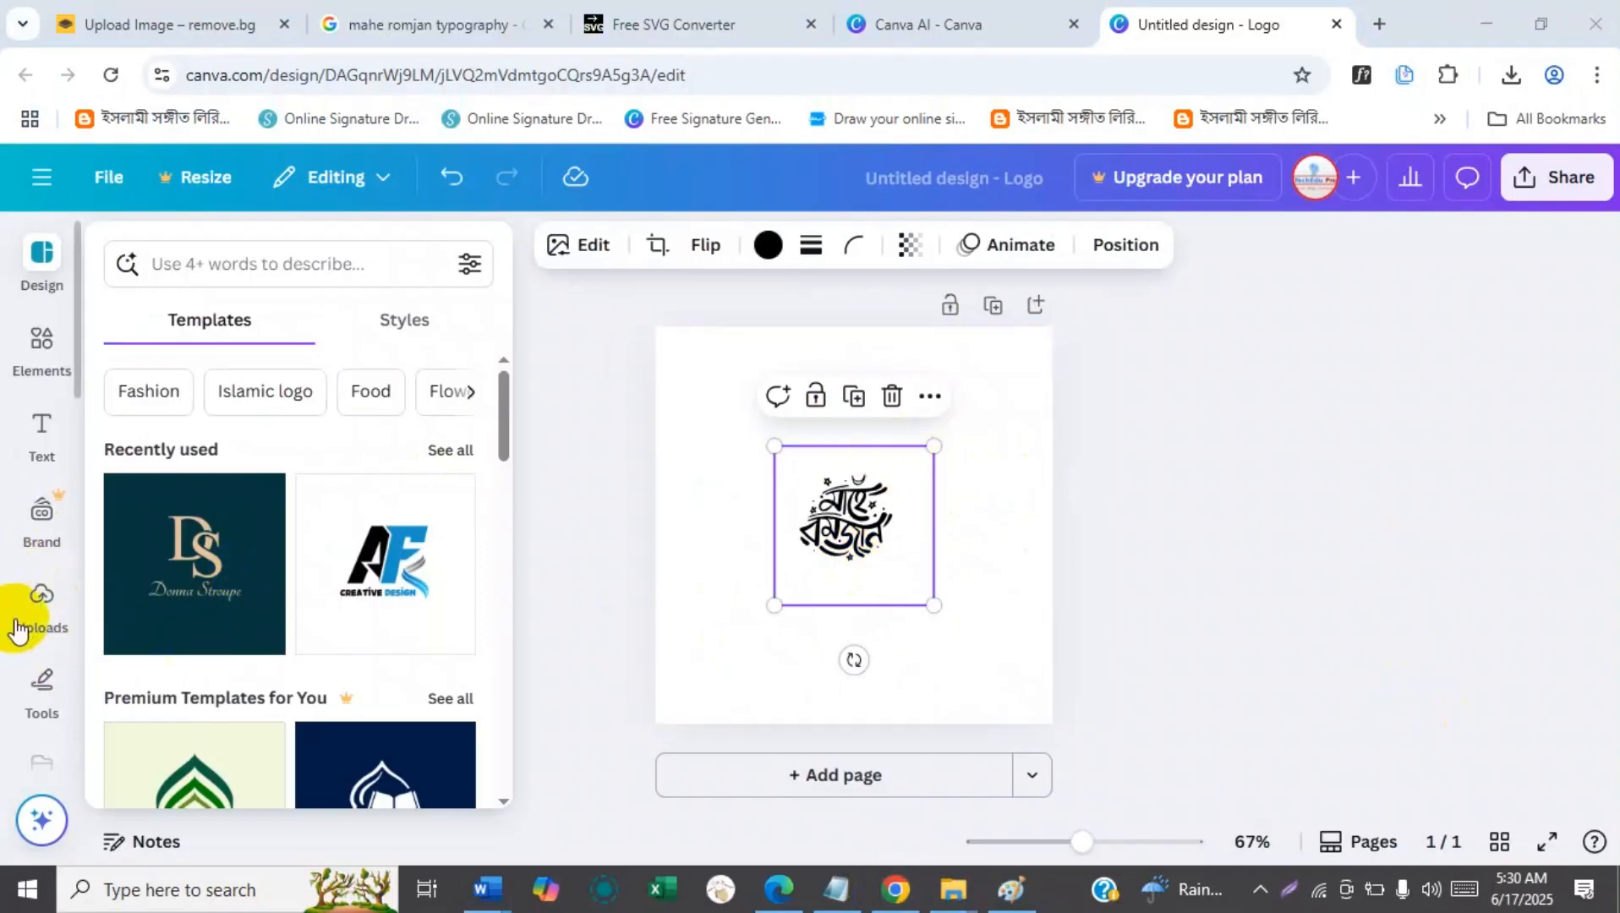
# Browse the Downloads folder in Canva's file upload dialog, and close the dialog without uploading a file.
pyautogui.click(38, 602)
pyautogui.click(302, 327)
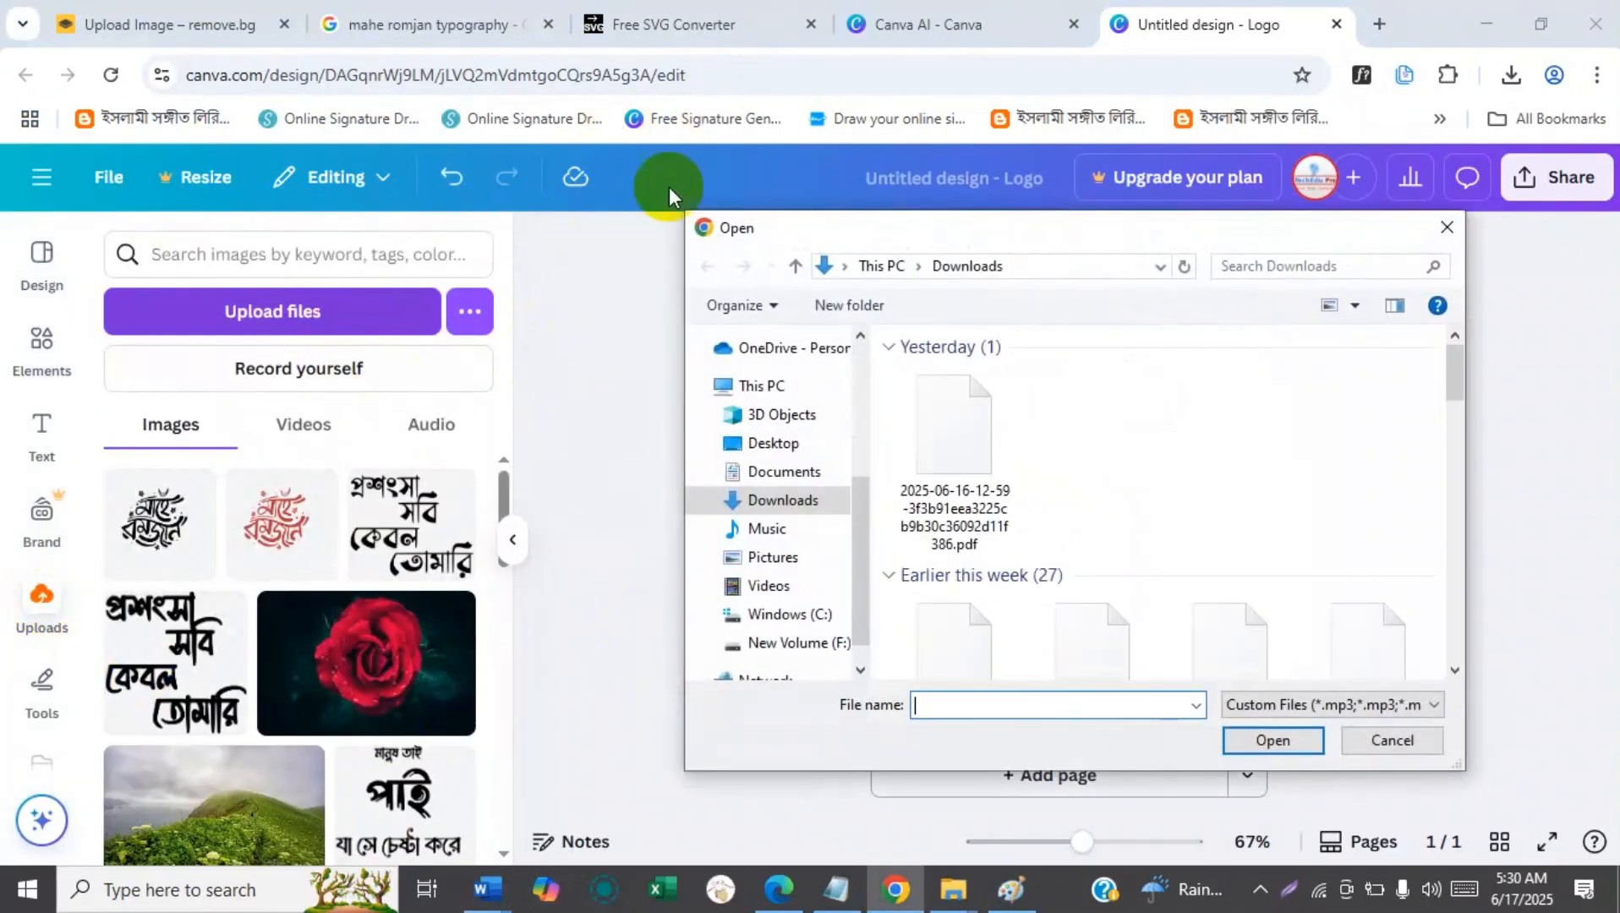
pyautogui.click(787, 503)
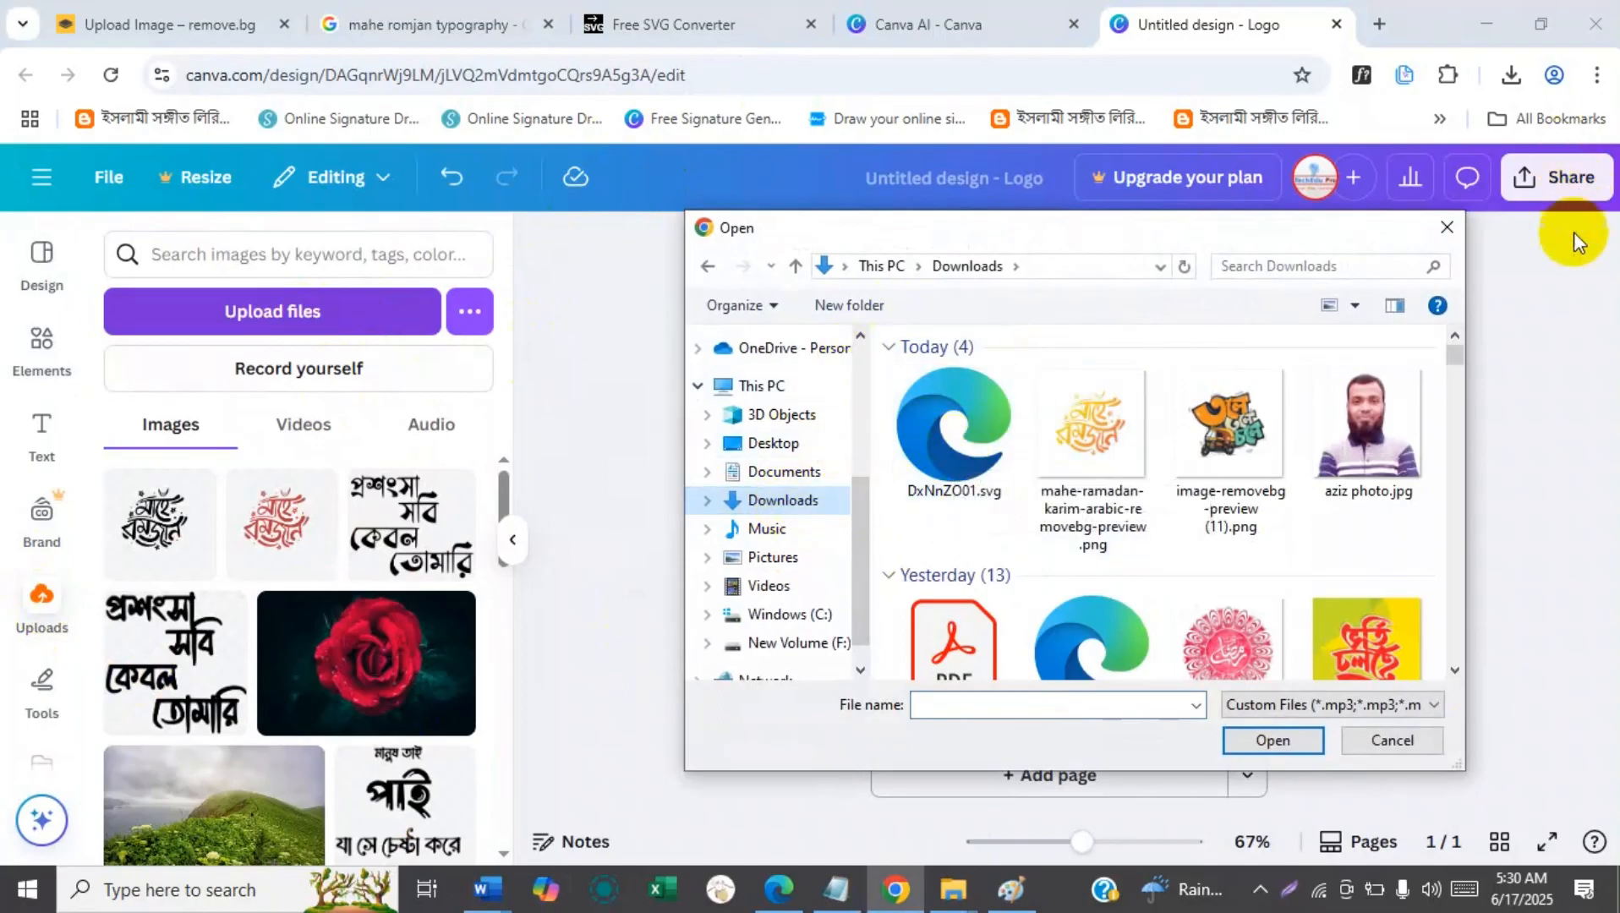
pyautogui.click(1448, 227)
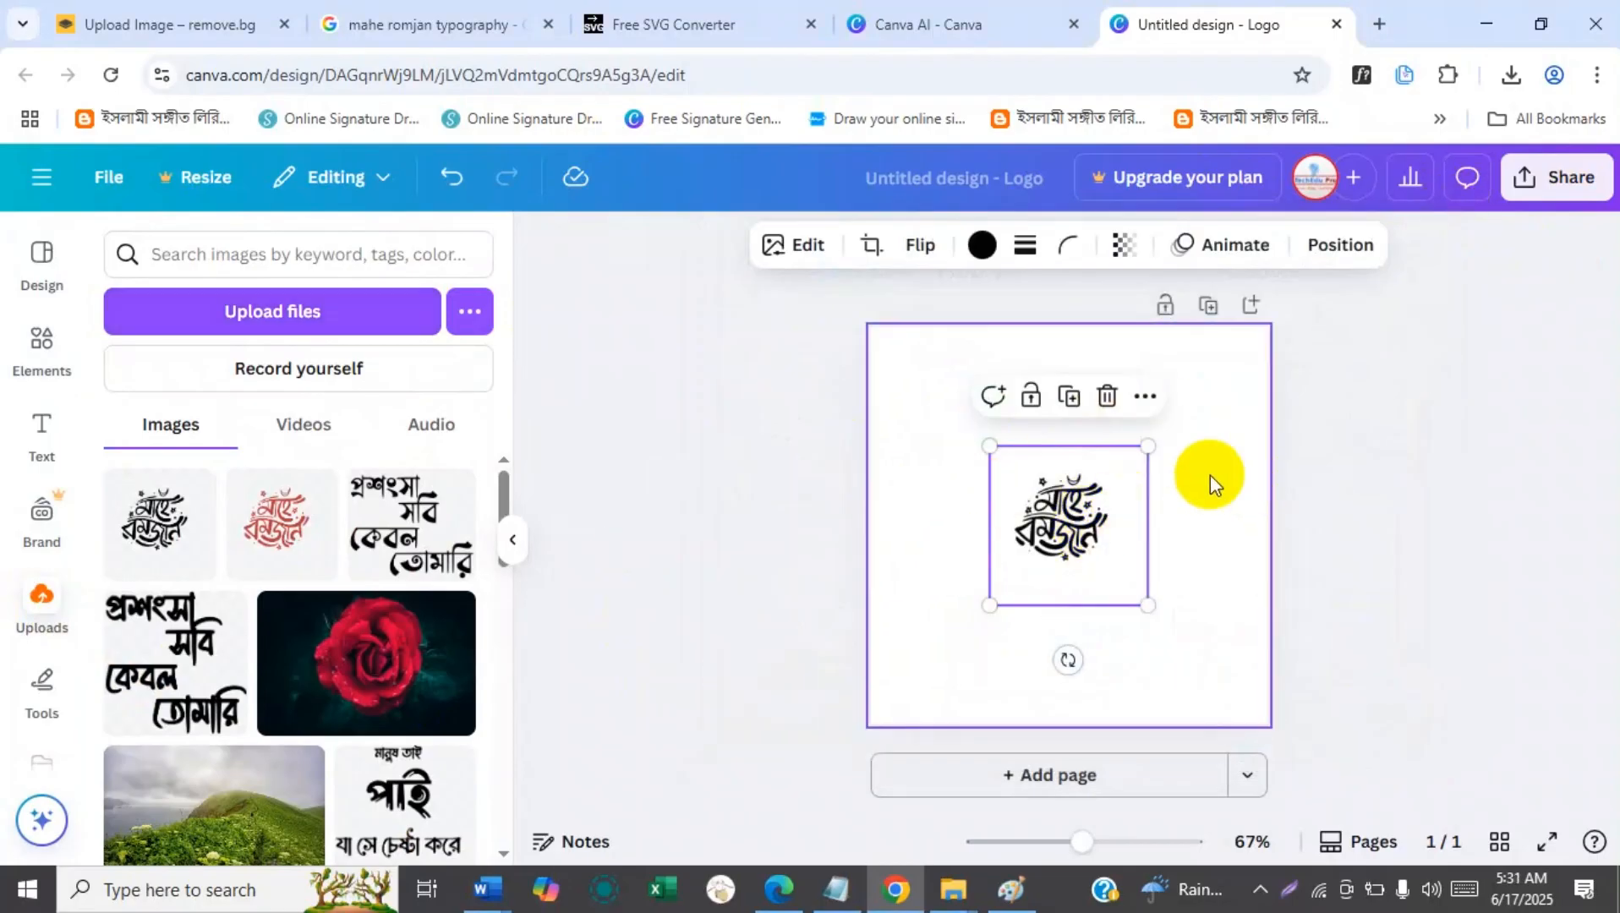
# Enlarge the calligraphy graphic on the page and crop its empty margins close to the lettering.
pyautogui.moveTo(1148, 445); pyautogui.dragTo(1210, 386)
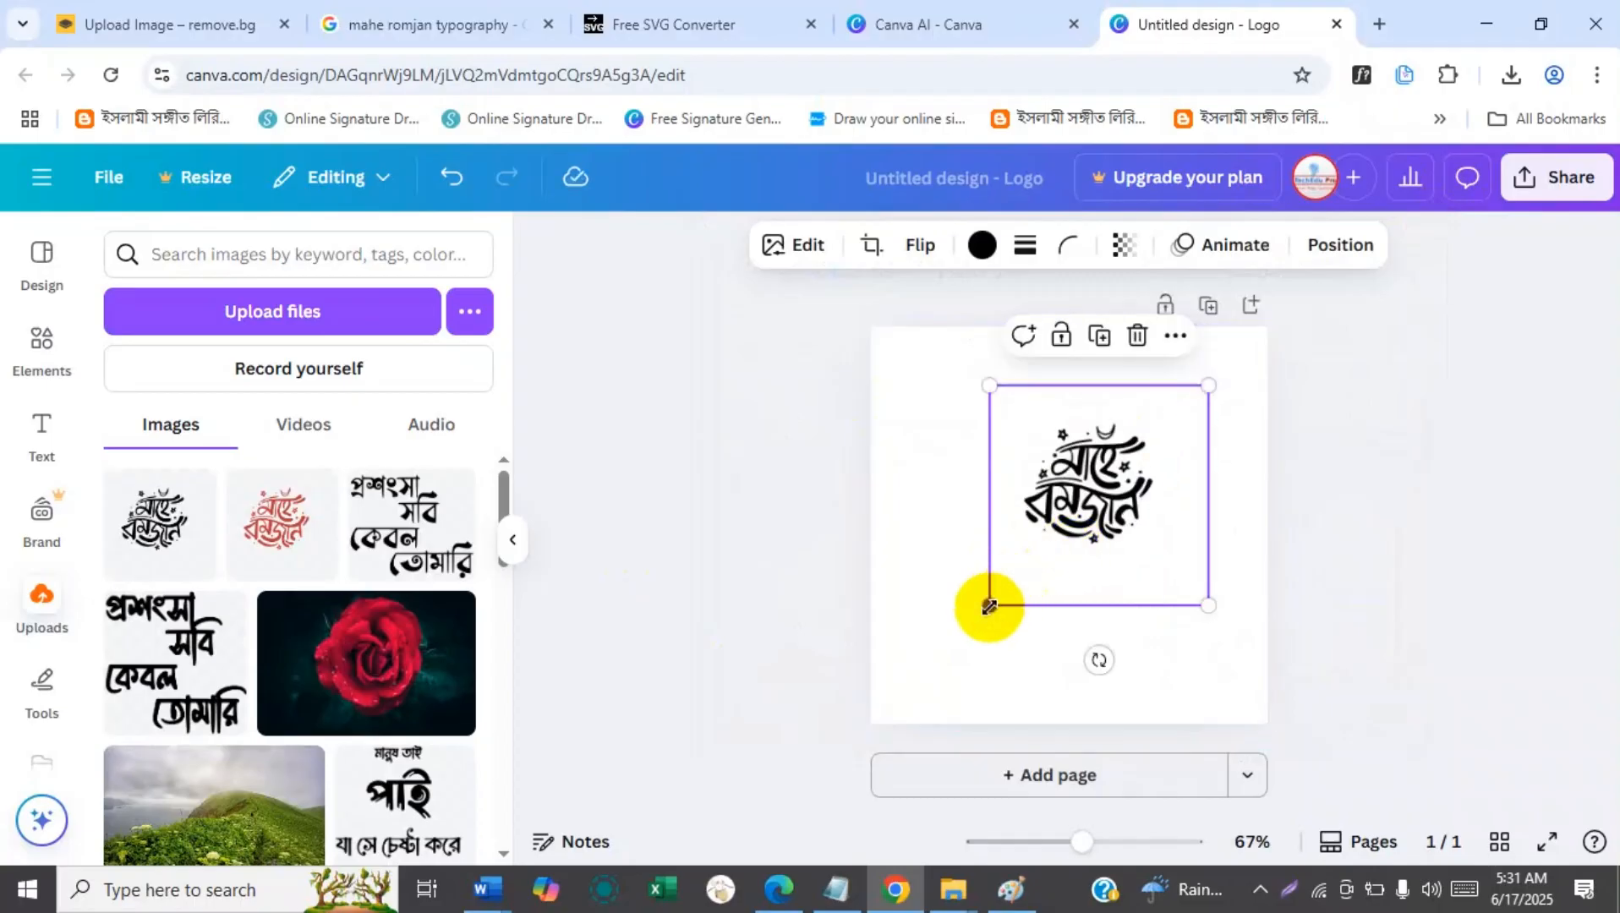
pyautogui.moveTo(990, 605); pyautogui.dragTo(963, 632)
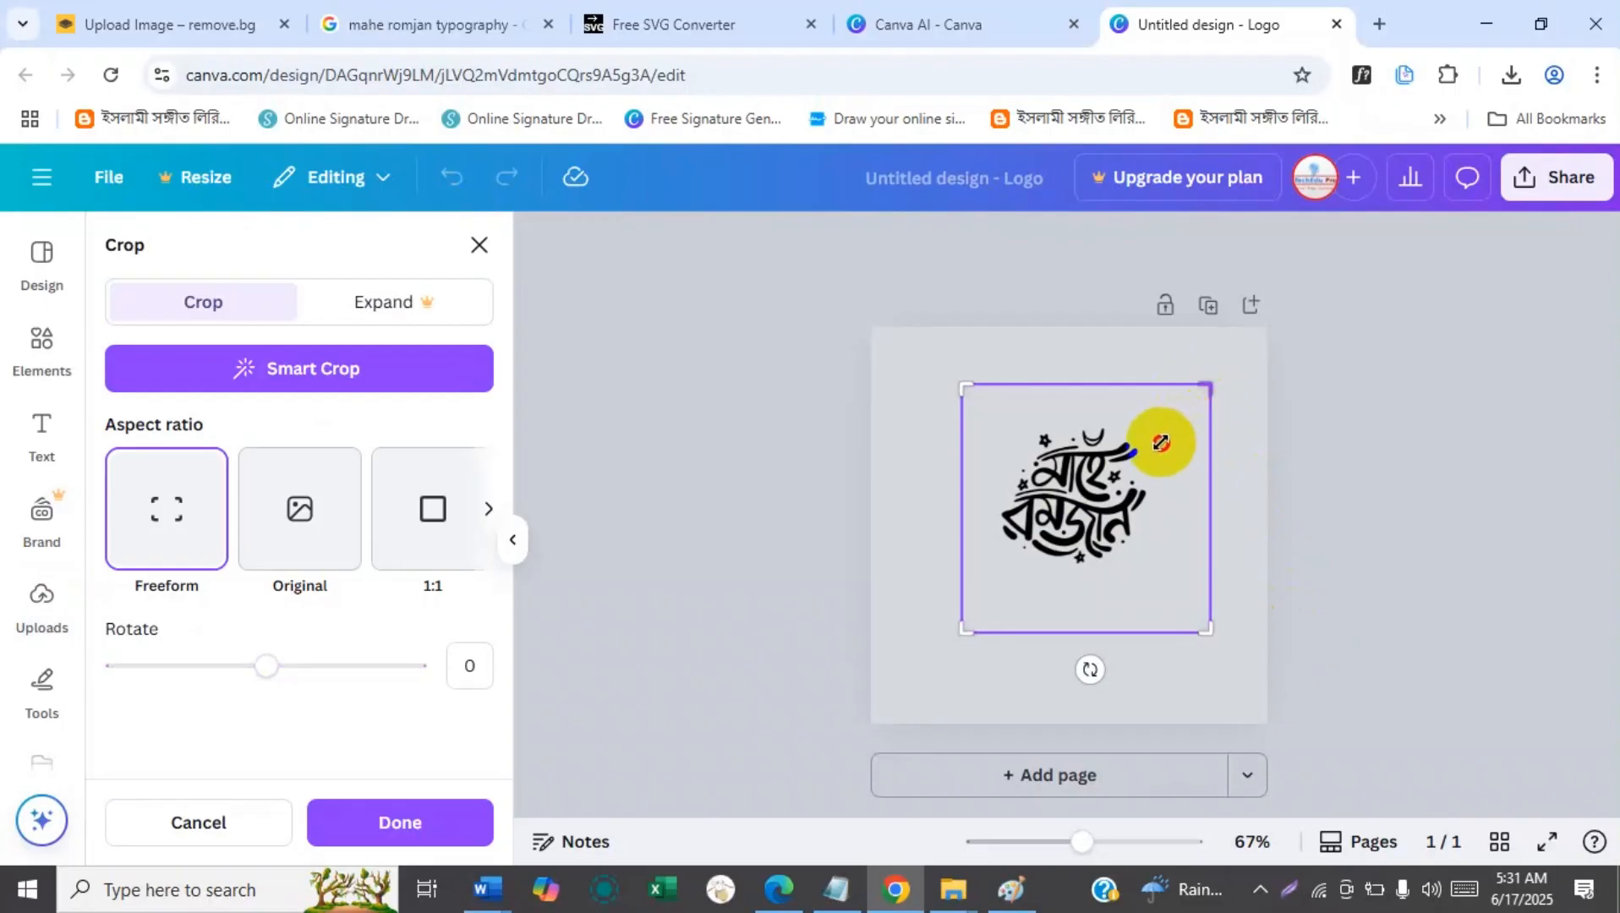
pyautogui.moveTo(1207, 389); pyautogui.dragTo(1161, 442)
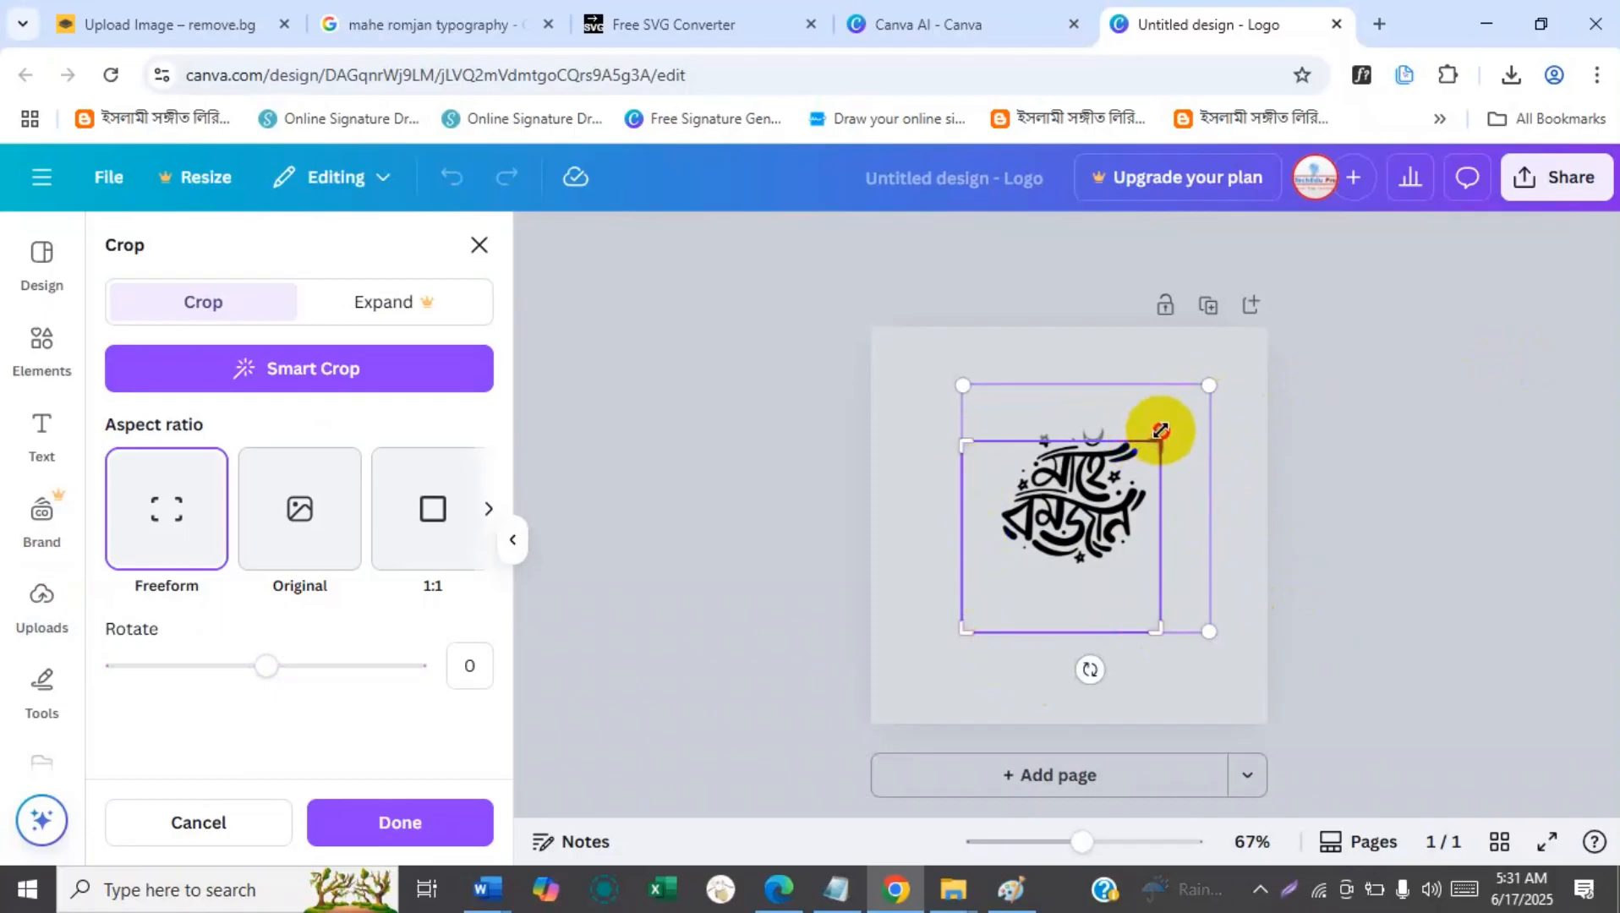
pyautogui.moveTo(1160, 431); pyautogui.dragTo(1170, 417)
pyautogui.moveTo(962, 631); pyautogui.dragTo(991, 578)
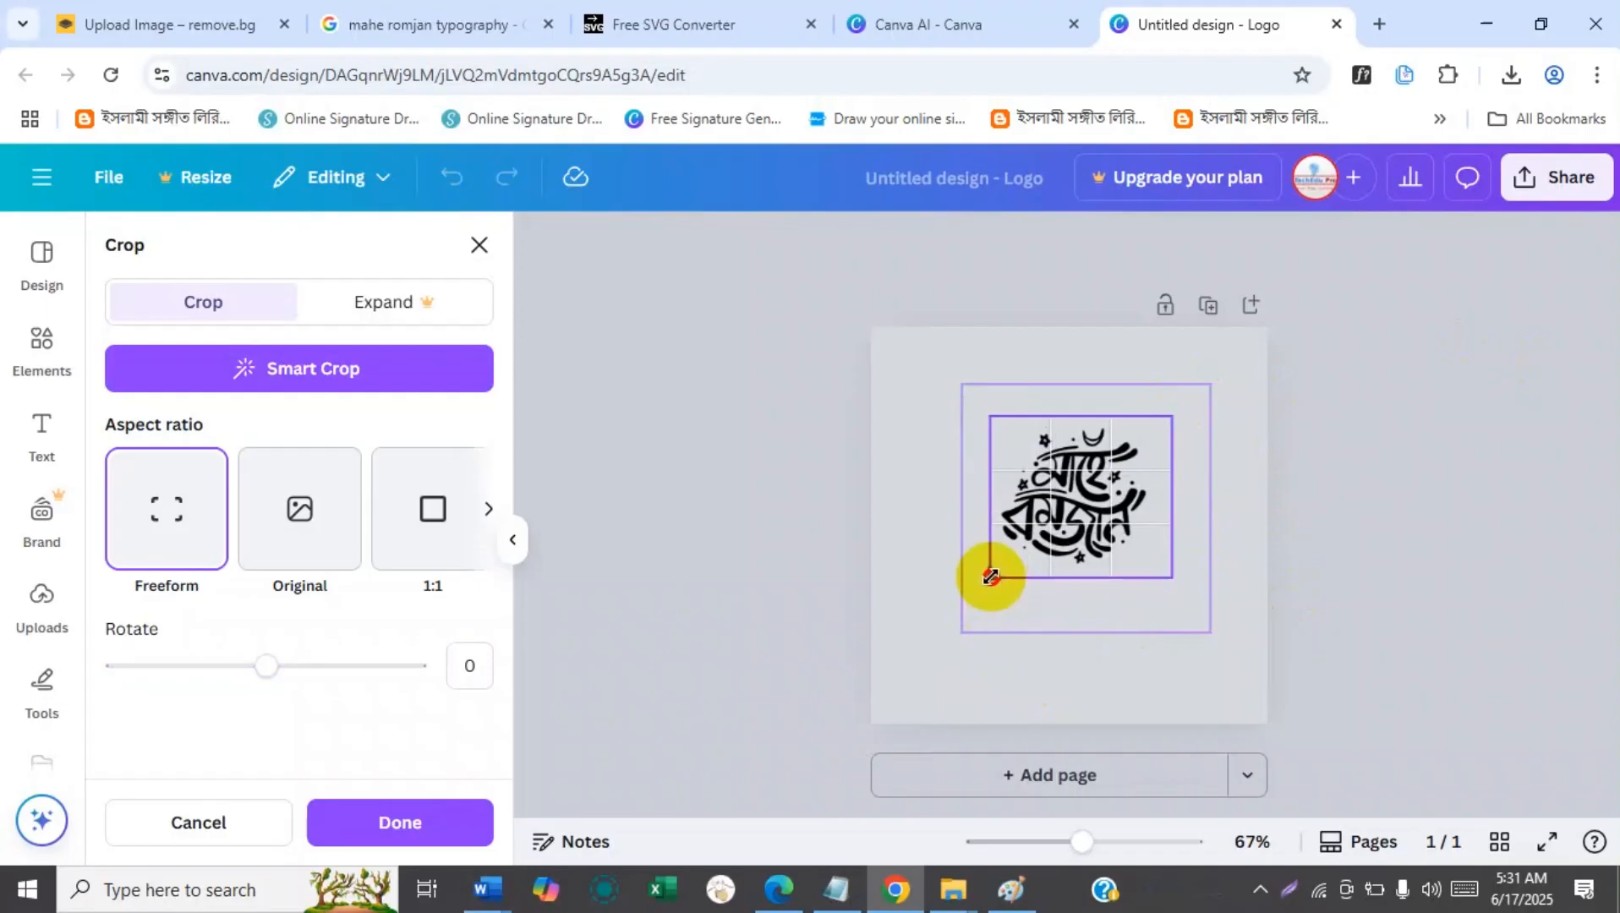
pyautogui.moveTo(991, 578); pyautogui.dragTo(994, 575)
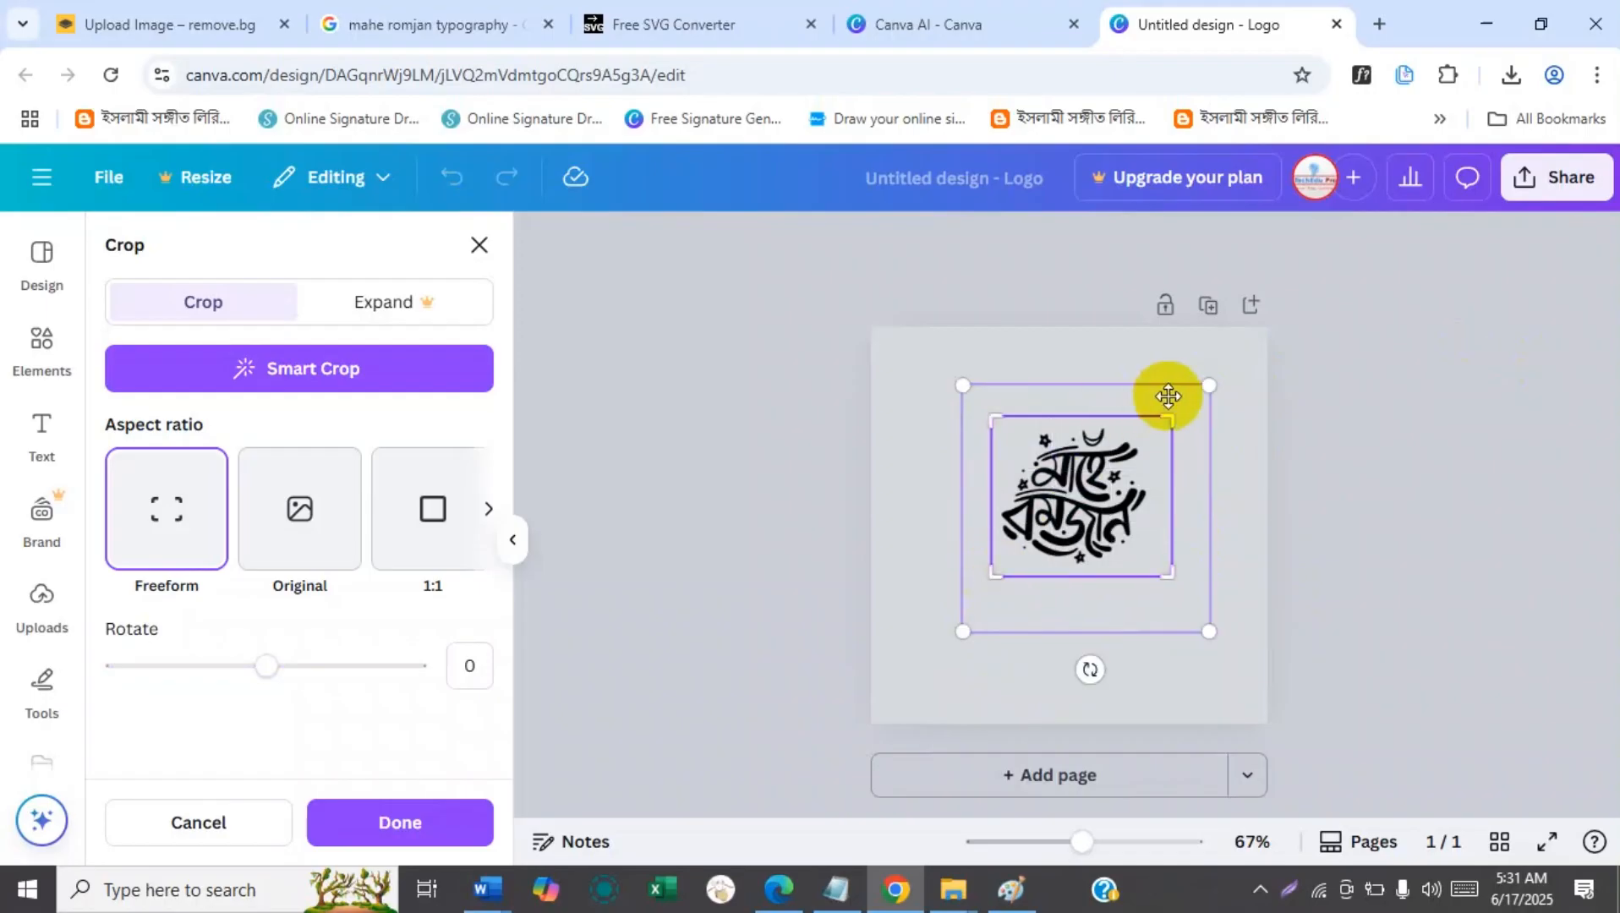
pyautogui.moveTo(1165, 416); pyautogui.dragTo(1156, 417)
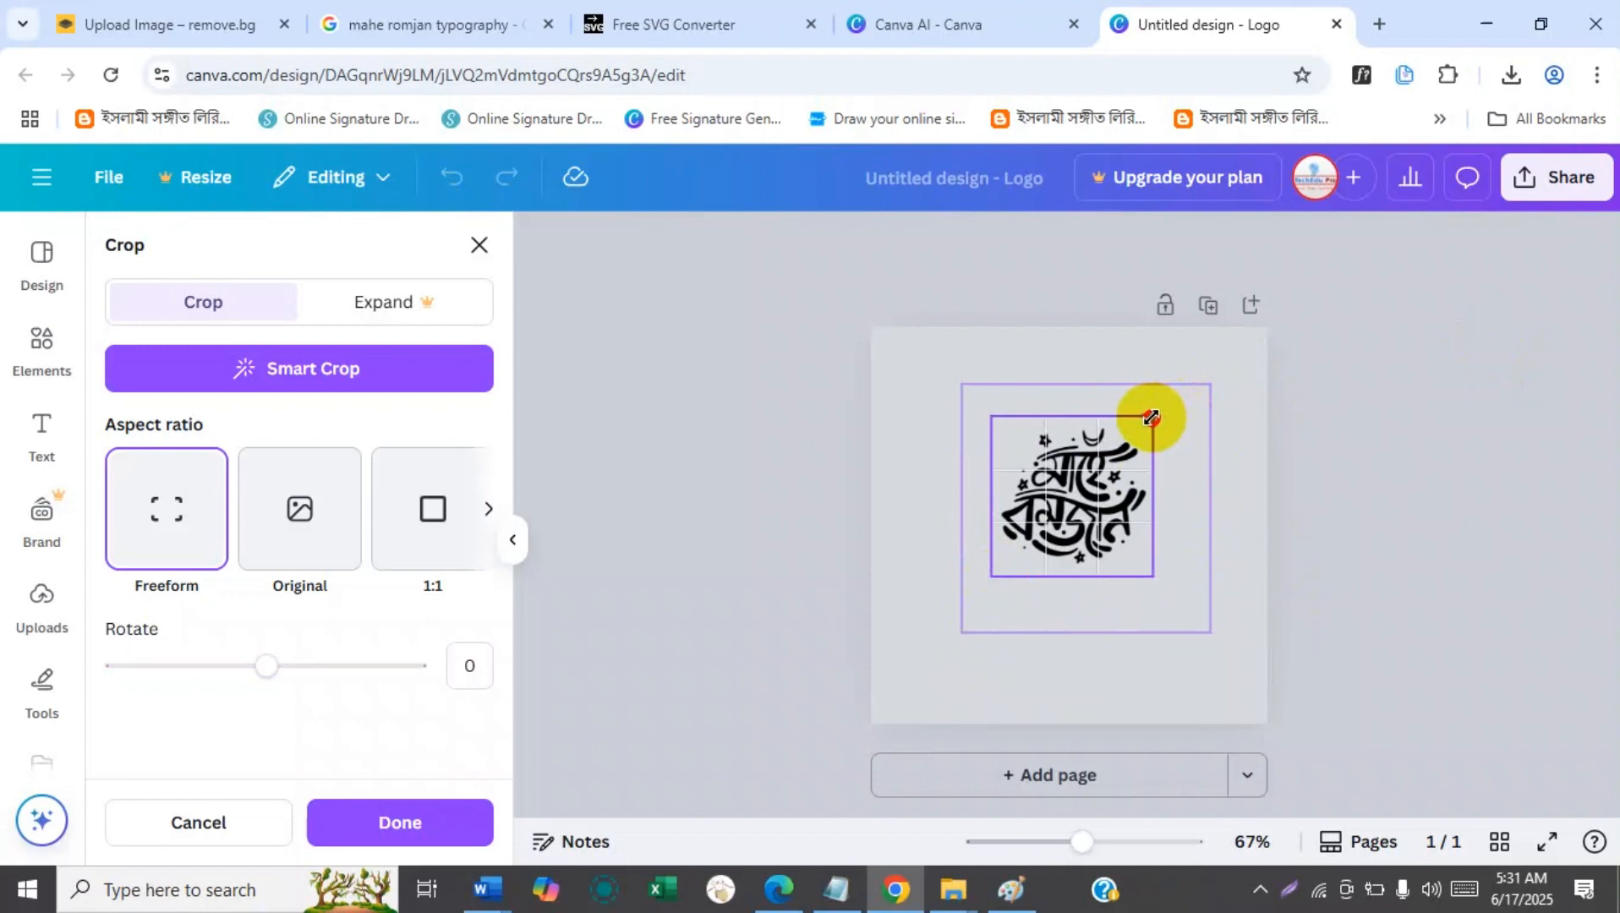
pyautogui.moveTo(1151, 417); pyautogui.dragTo(1150, 418)
pyautogui.click(1310, 453)
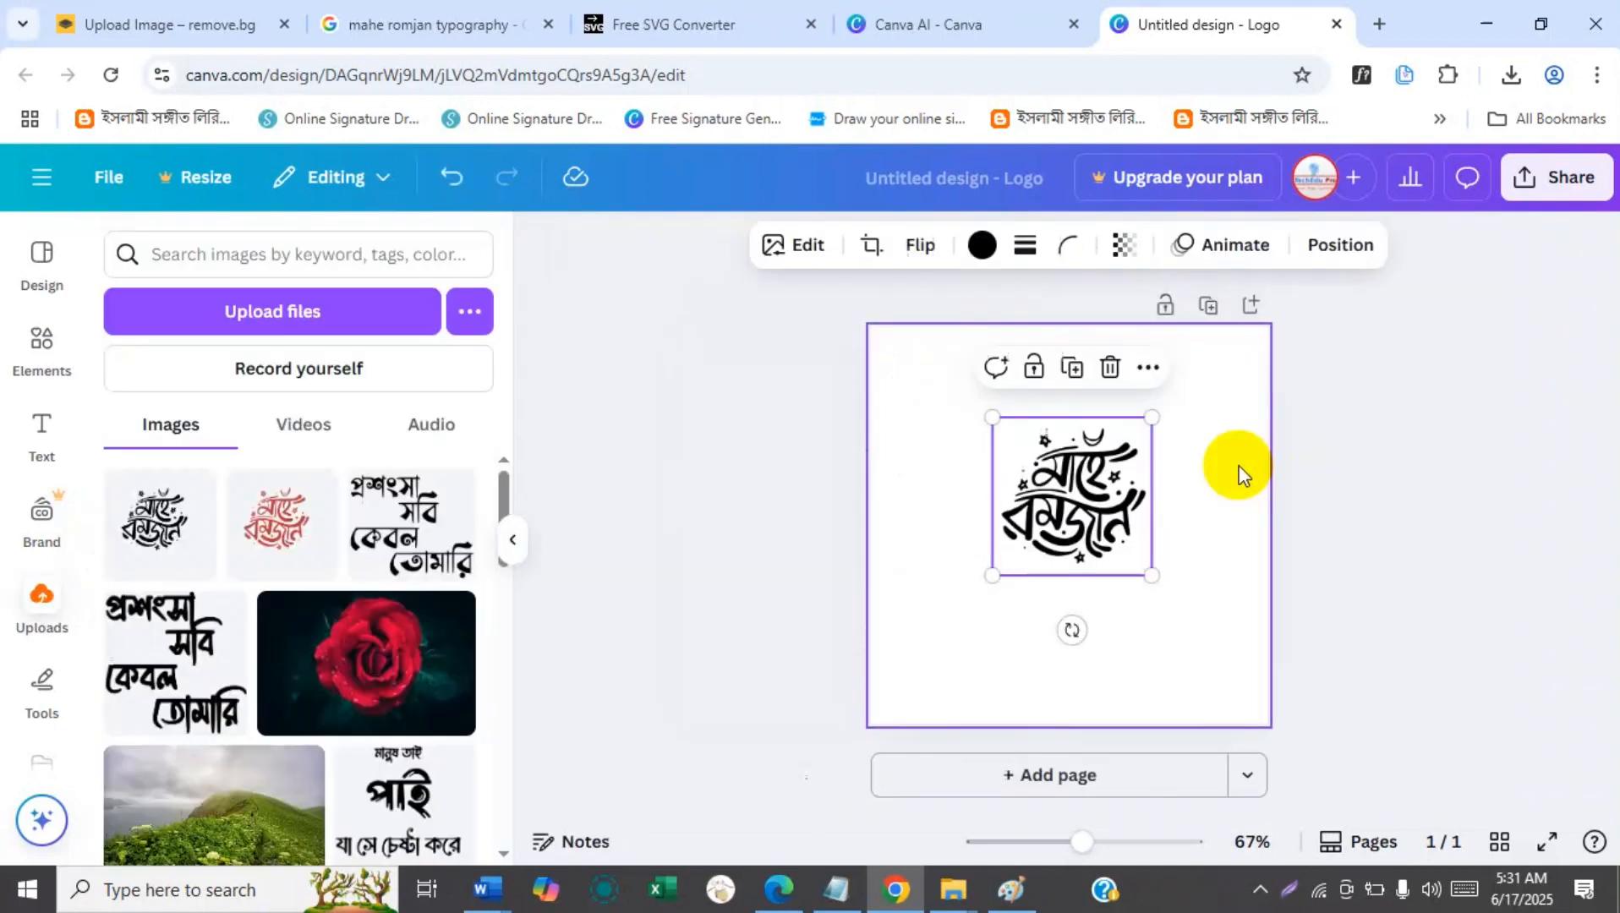
# Enlarge the cropped calligraphy graphic to about two thirds of the page width and center it on the page.
pyautogui.moveTo(1149, 418); pyautogui.dragTo(1221, 355)
pyautogui.moveTo(1086, 479); pyautogui.dragTo(1060, 522)
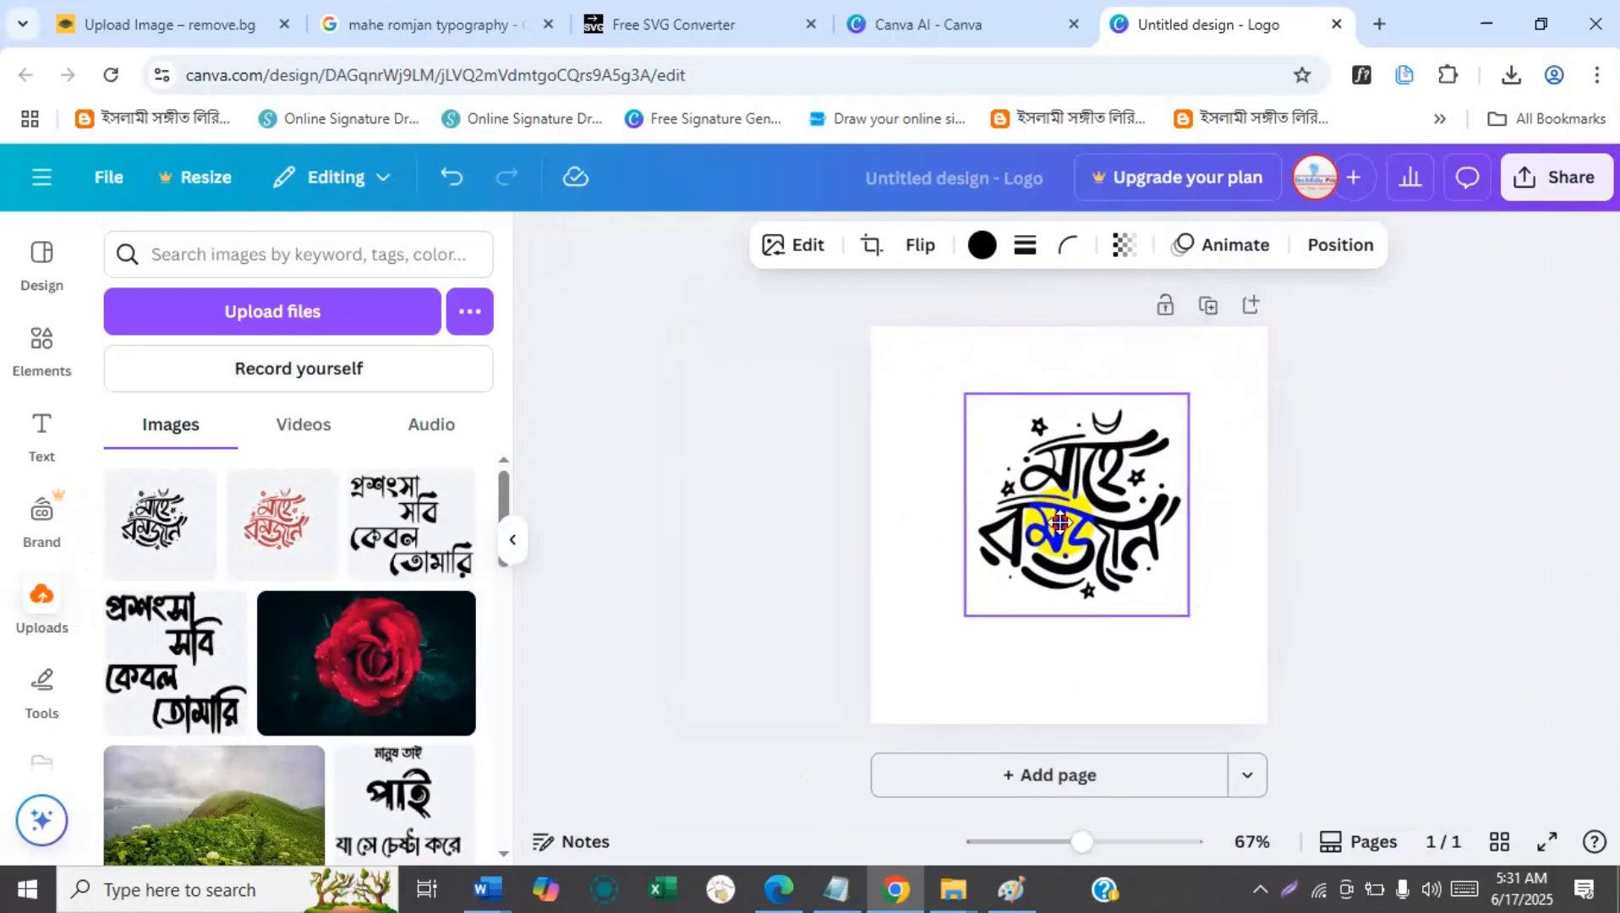
pyautogui.moveTo(965, 615); pyautogui.dragTo(934, 646)
pyautogui.moveTo(1192, 390); pyautogui.dragTo(1208, 373)
pyautogui.moveTo(1114, 495); pyautogui.dragTo(1113, 517)
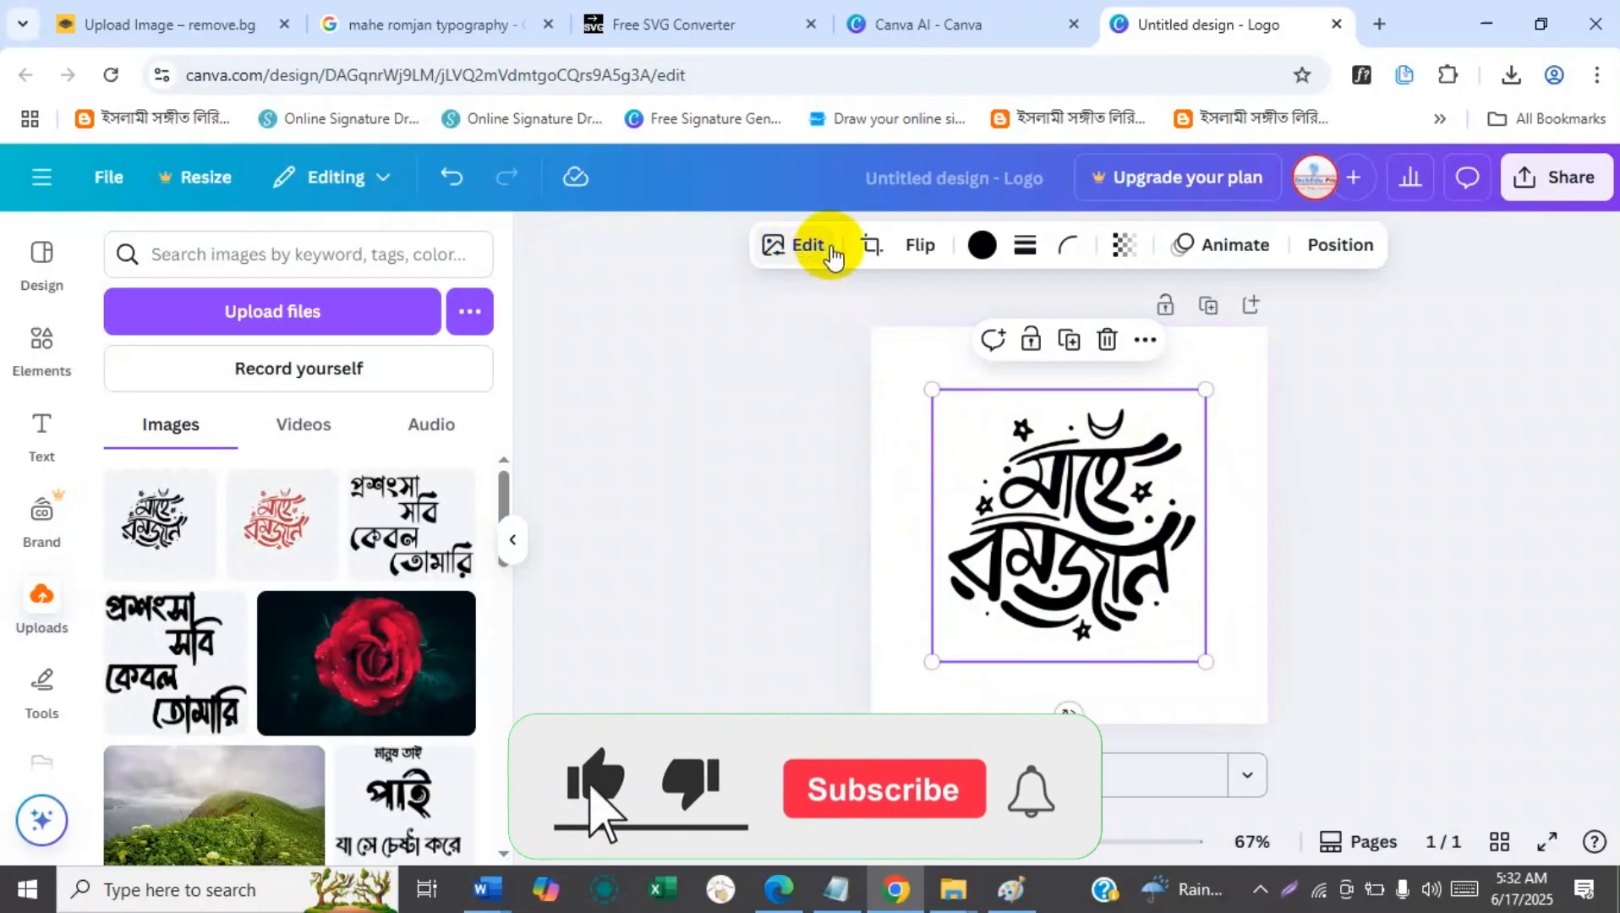
# Recolor the calligraphy with the custom purple #7D0E5E, and enlarge it slightly while keeping it horizontally centered on the page.
pyautogui.click(981, 247)
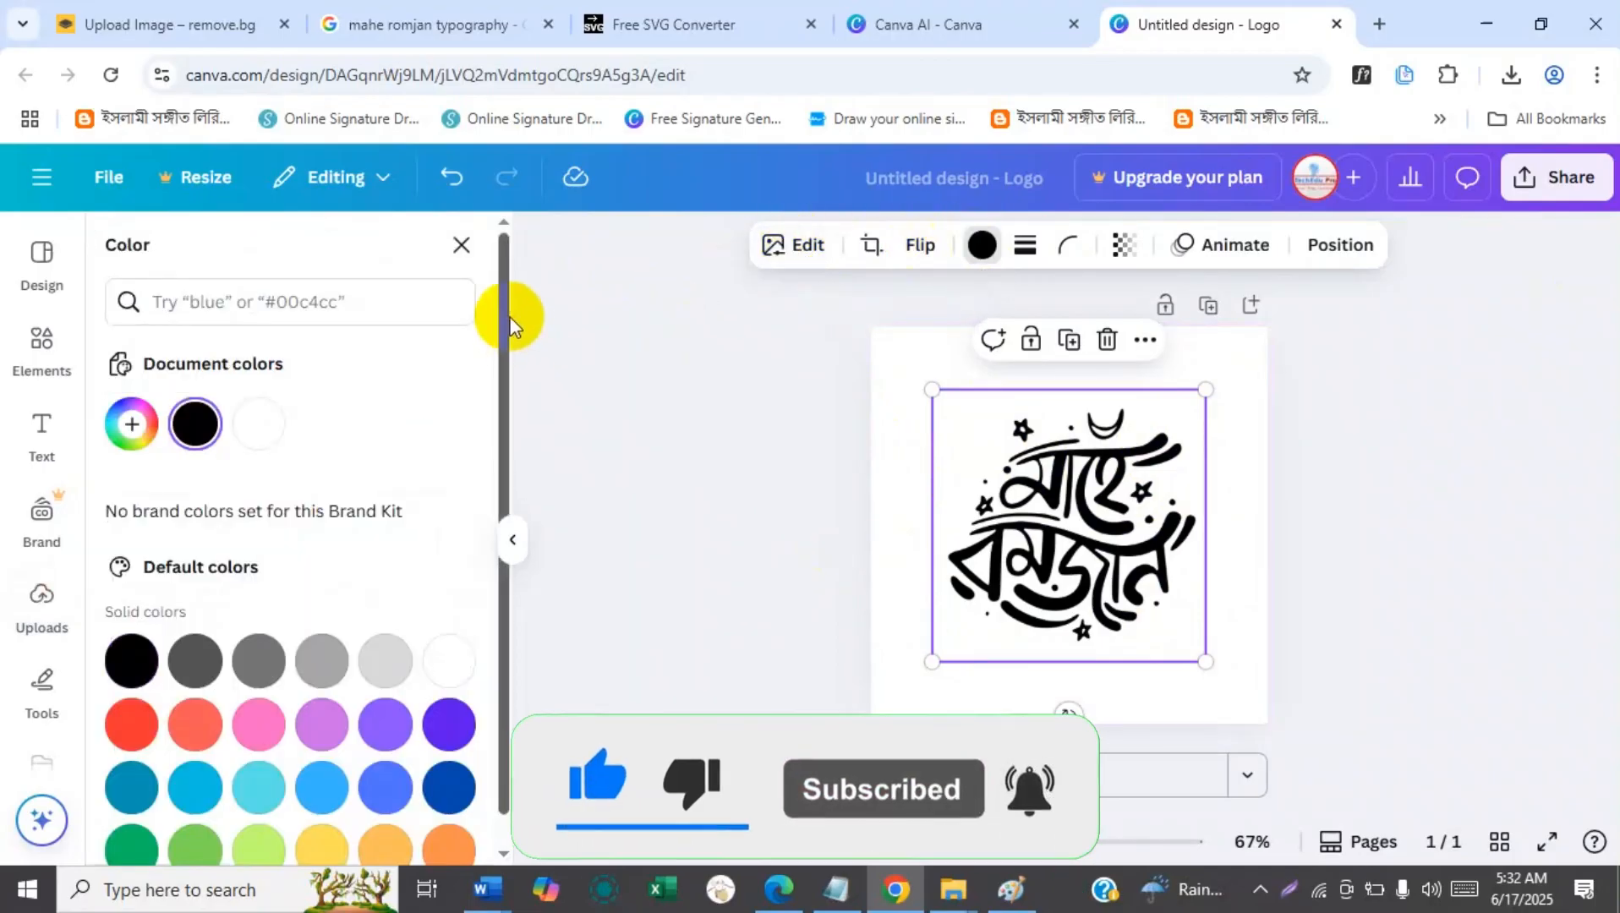
pyautogui.scroll(-1, 495, 452)
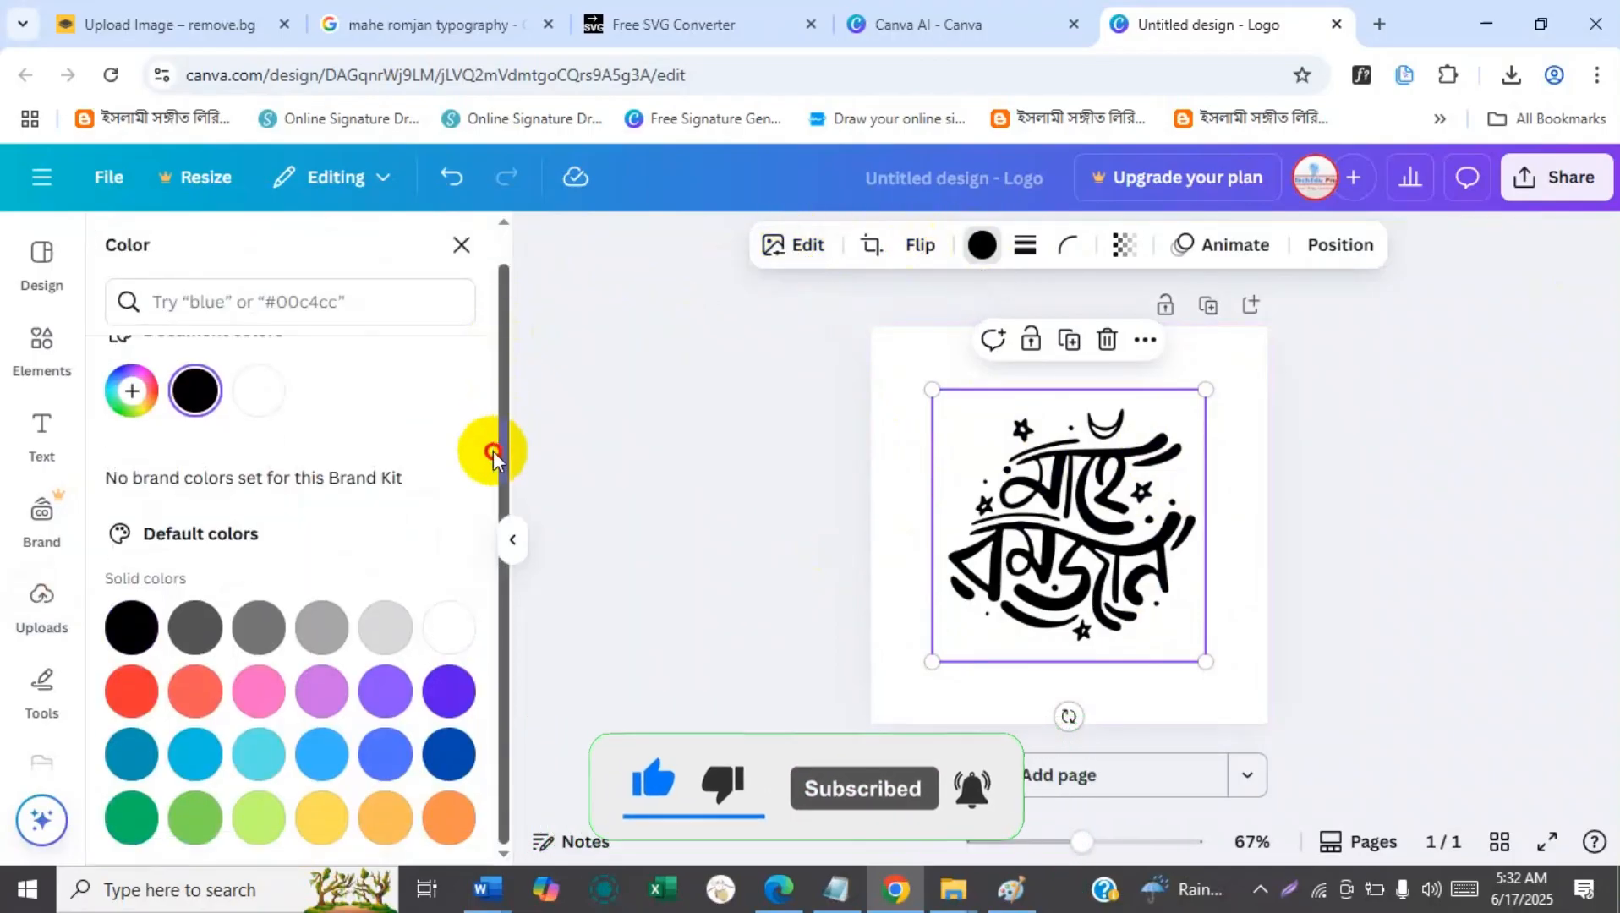
pyautogui.click(131, 393)
pyautogui.moveTo(398, 507); pyautogui.dragTo(391, 552)
pyautogui.click(336, 597)
pyautogui.click(420, 525)
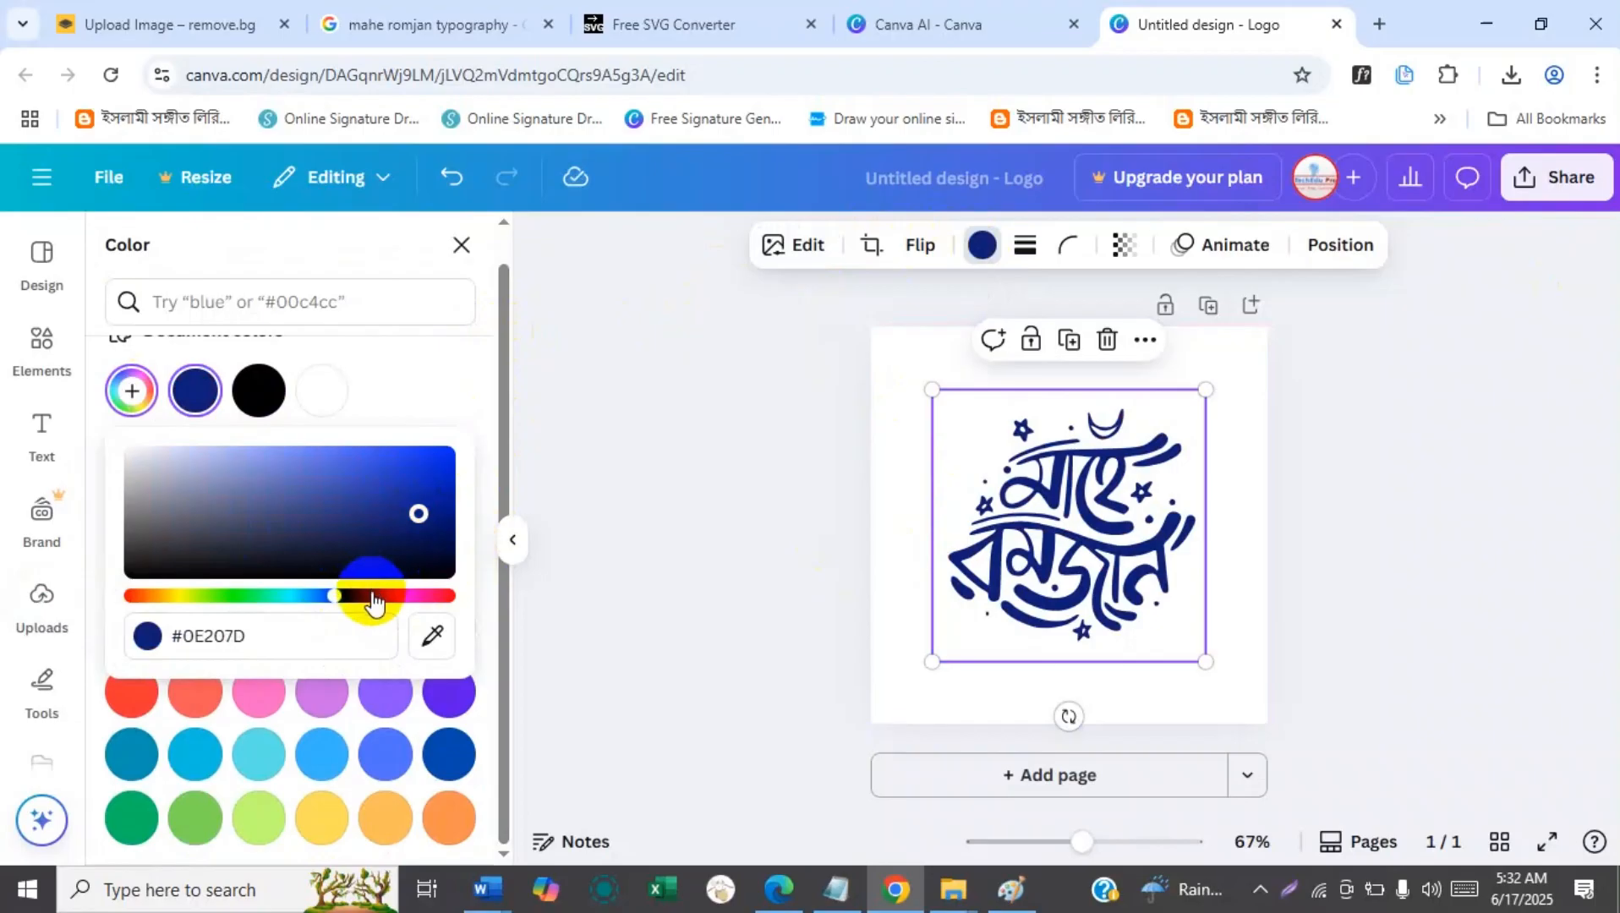
pyautogui.click(411, 597)
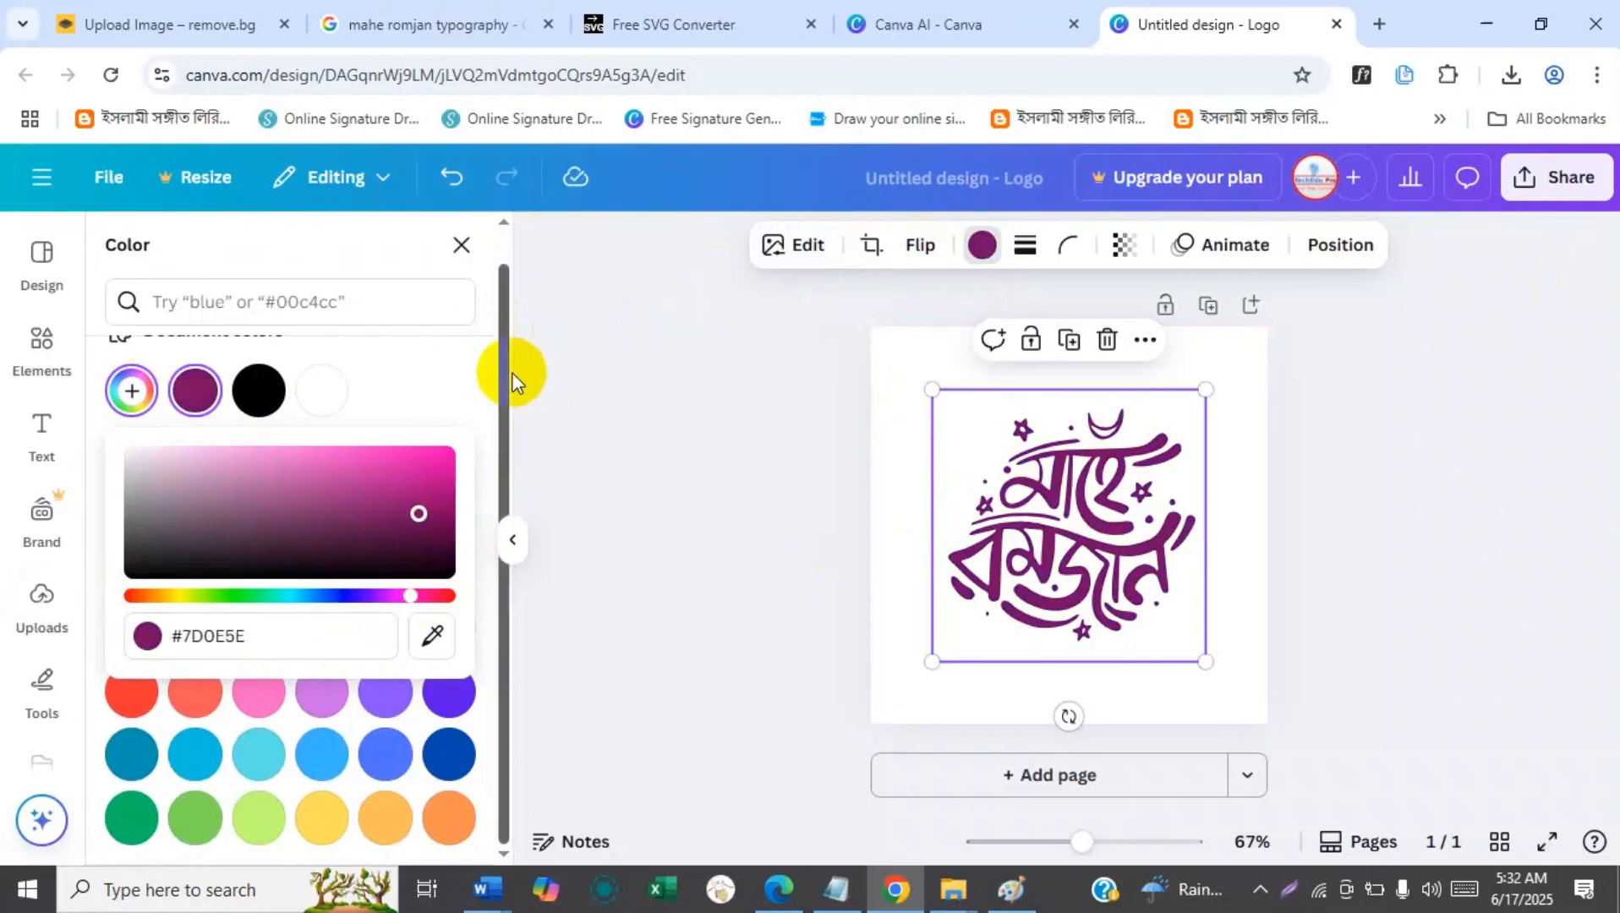
pyautogui.click(724, 449)
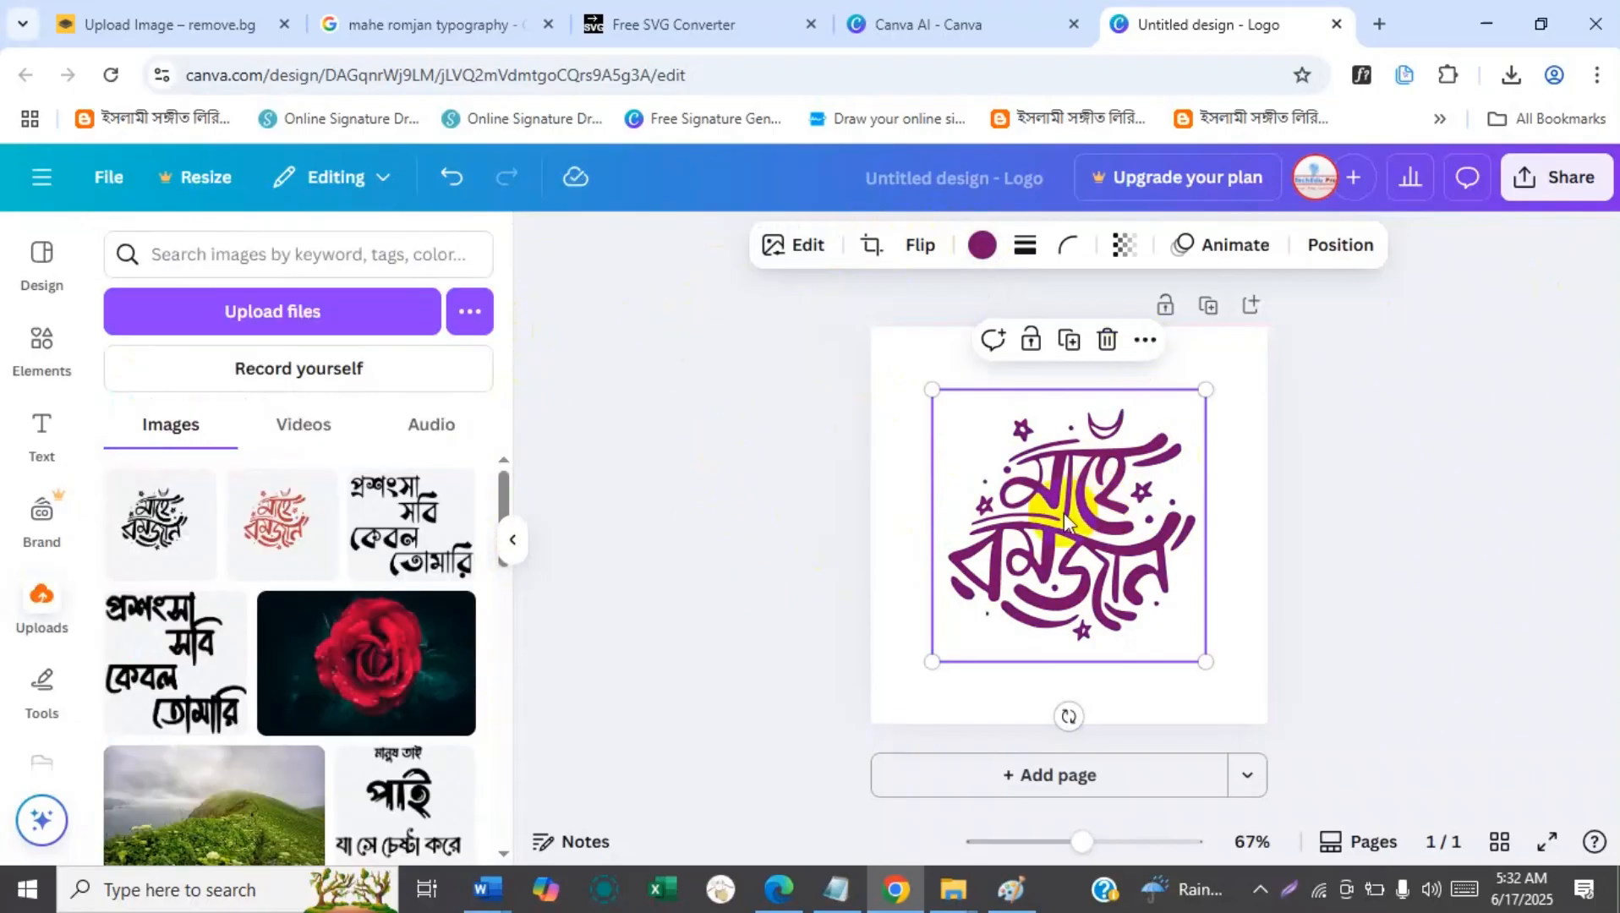
pyautogui.moveTo(1215, 391); pyautogui.dragTo(1233, 371)
pyautogui.moveTo(1062, 489); pyautogui.dragTo(1052, 488)
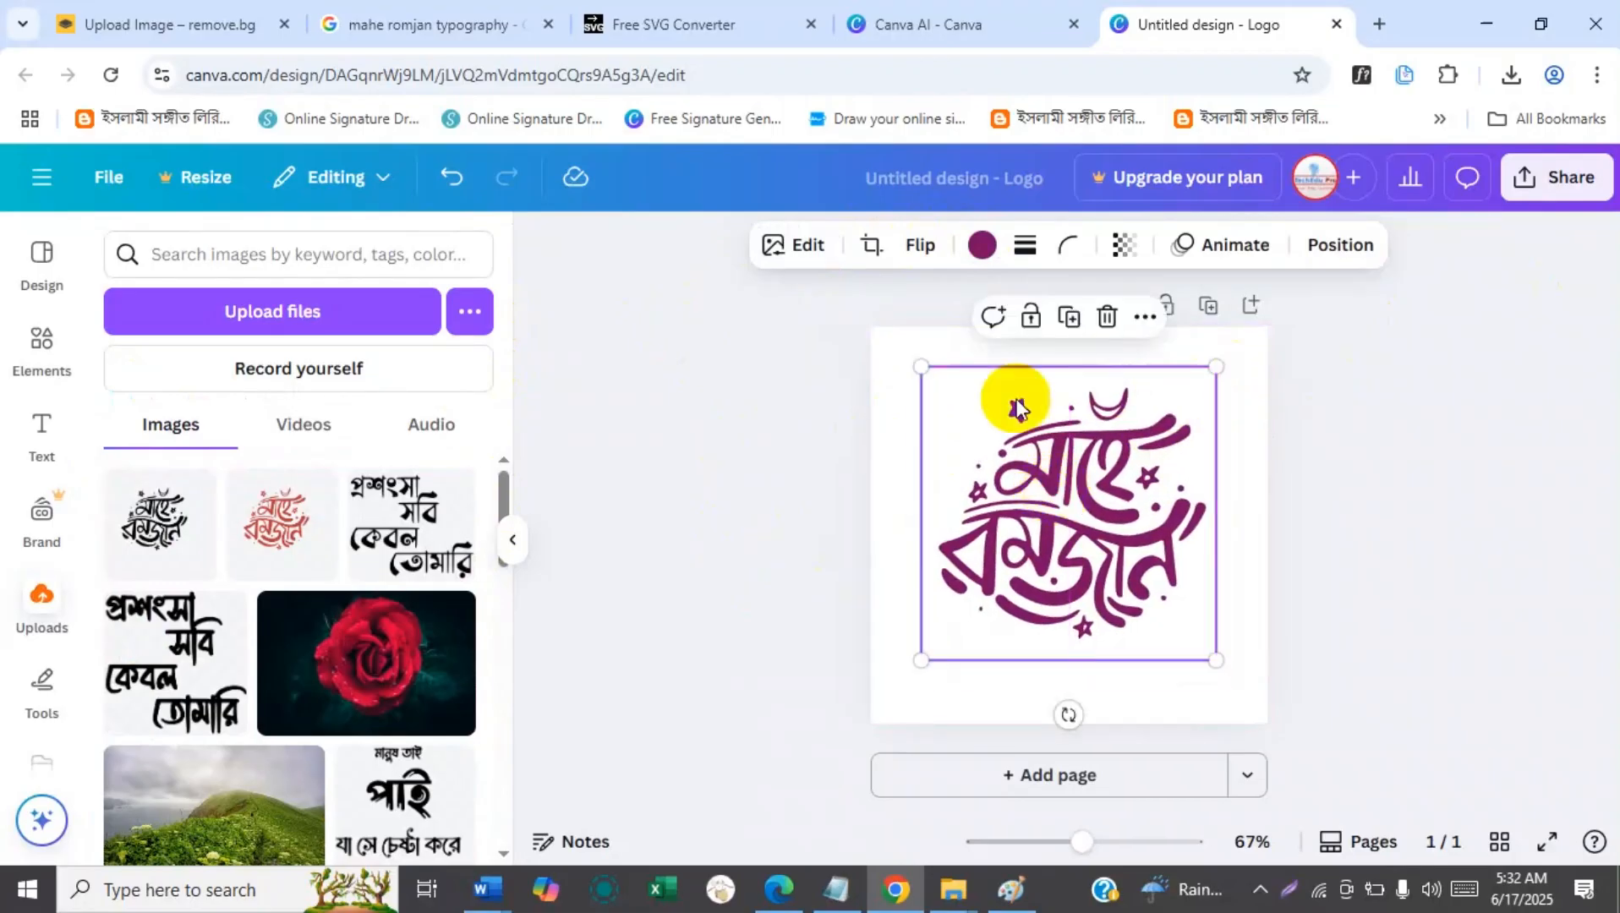
# Try the Dream filter on the calligraphy with varied intensity, and set the filter back to None.
pyautogui.click(806, 246)
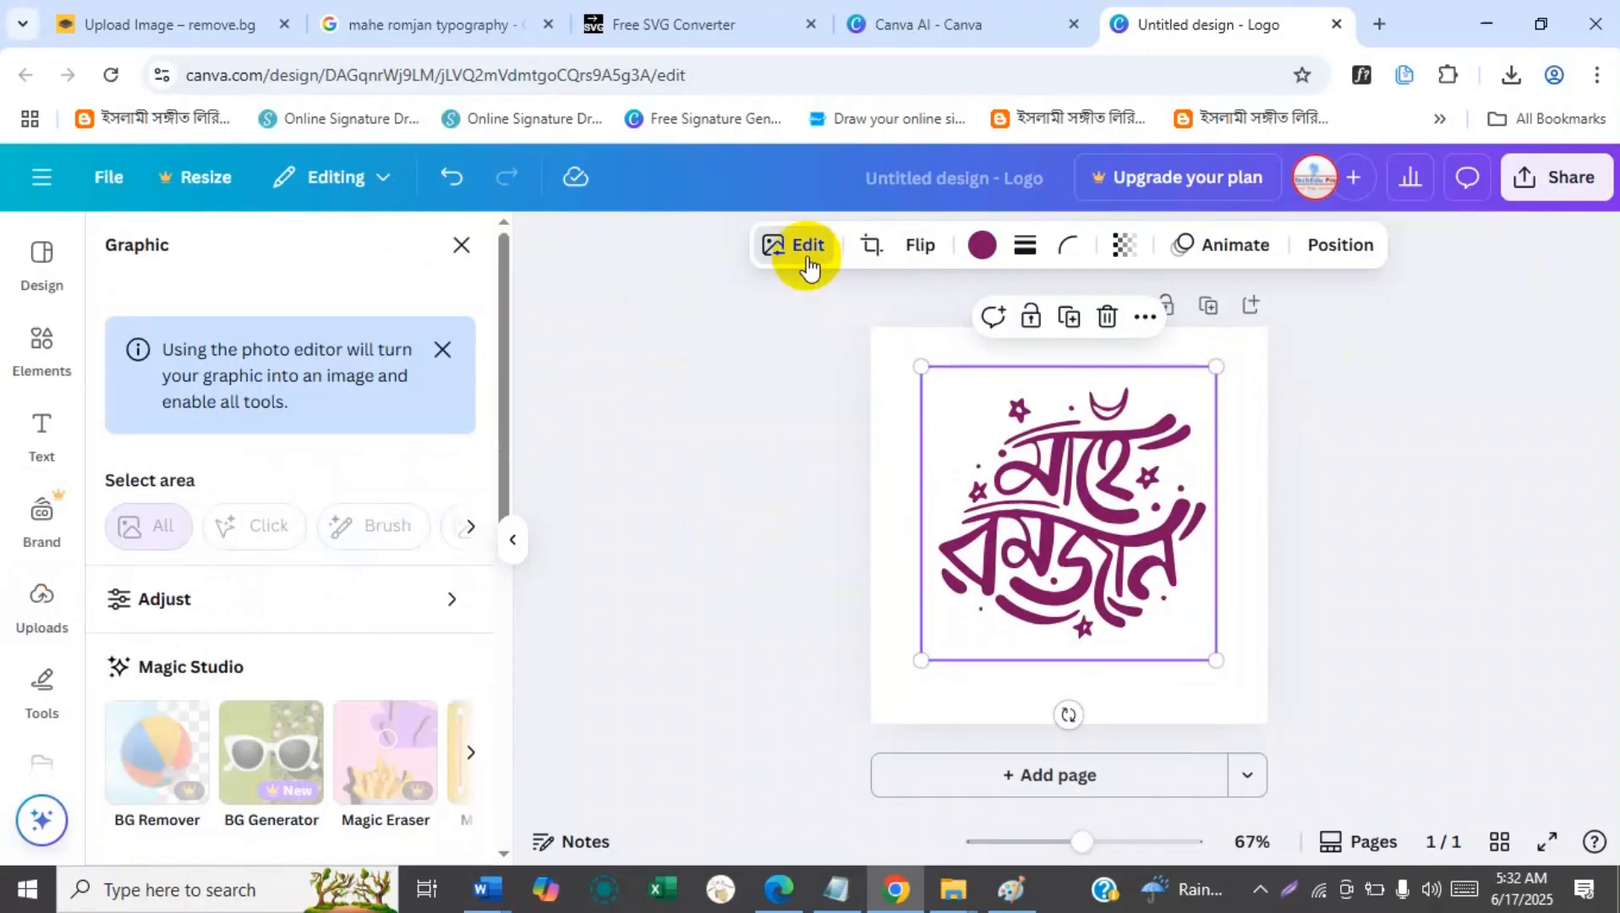
pyautogui.moveTo(507, 363); pyautogui.dragTo(510, 534)
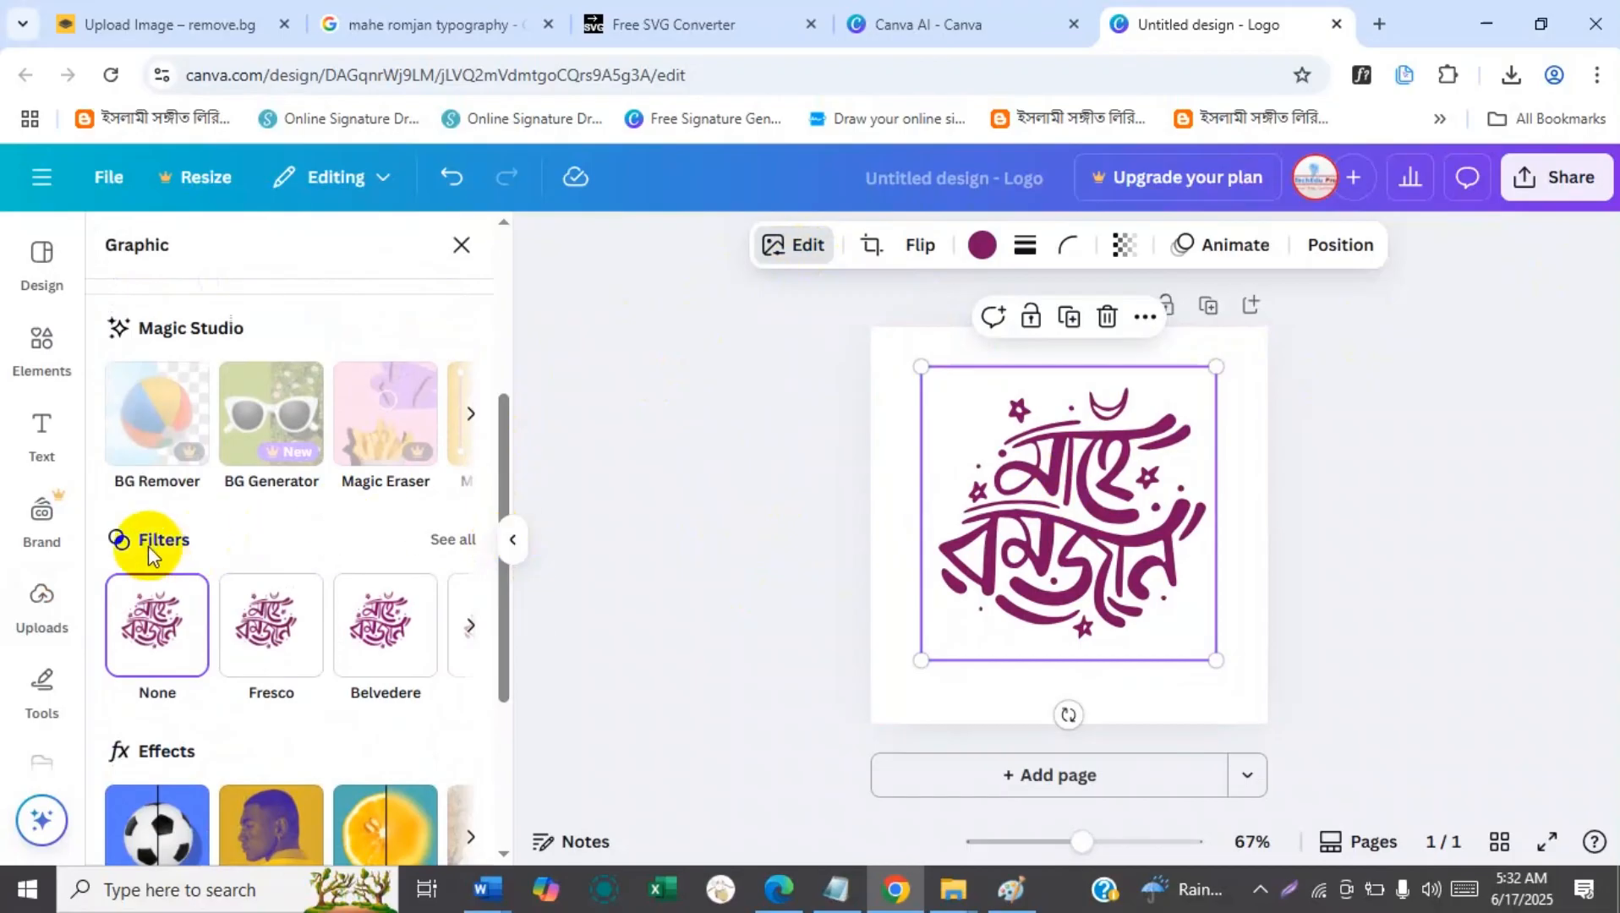
pyautogui.click(453, 541)
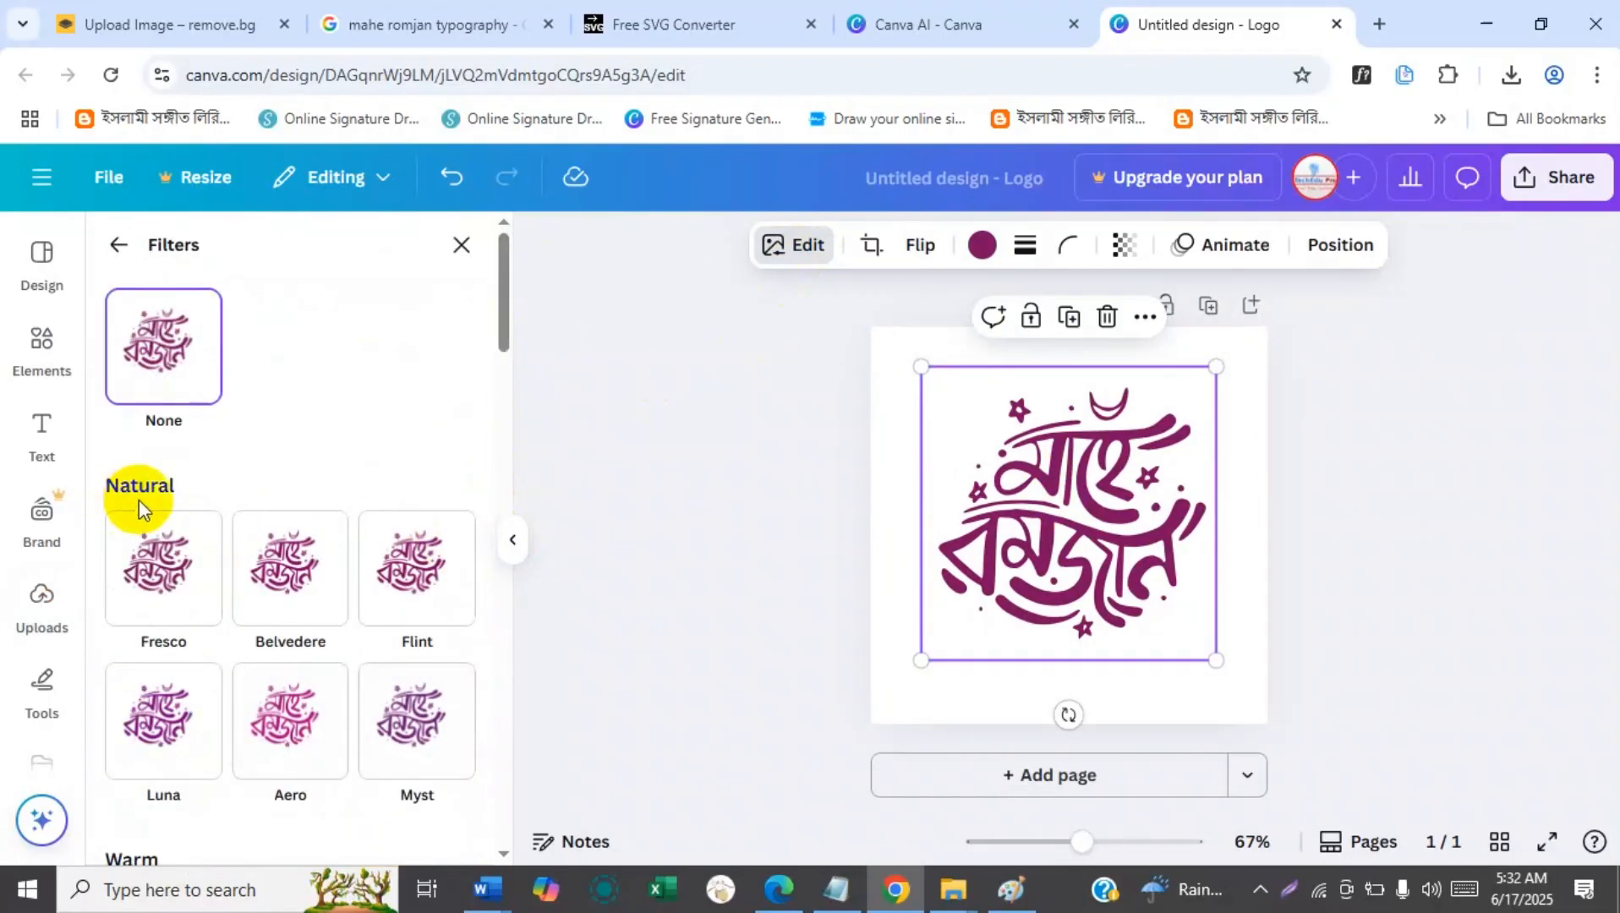
pyautogui.moveTo(505, 320); pyautogui.dragTo(481, 594)
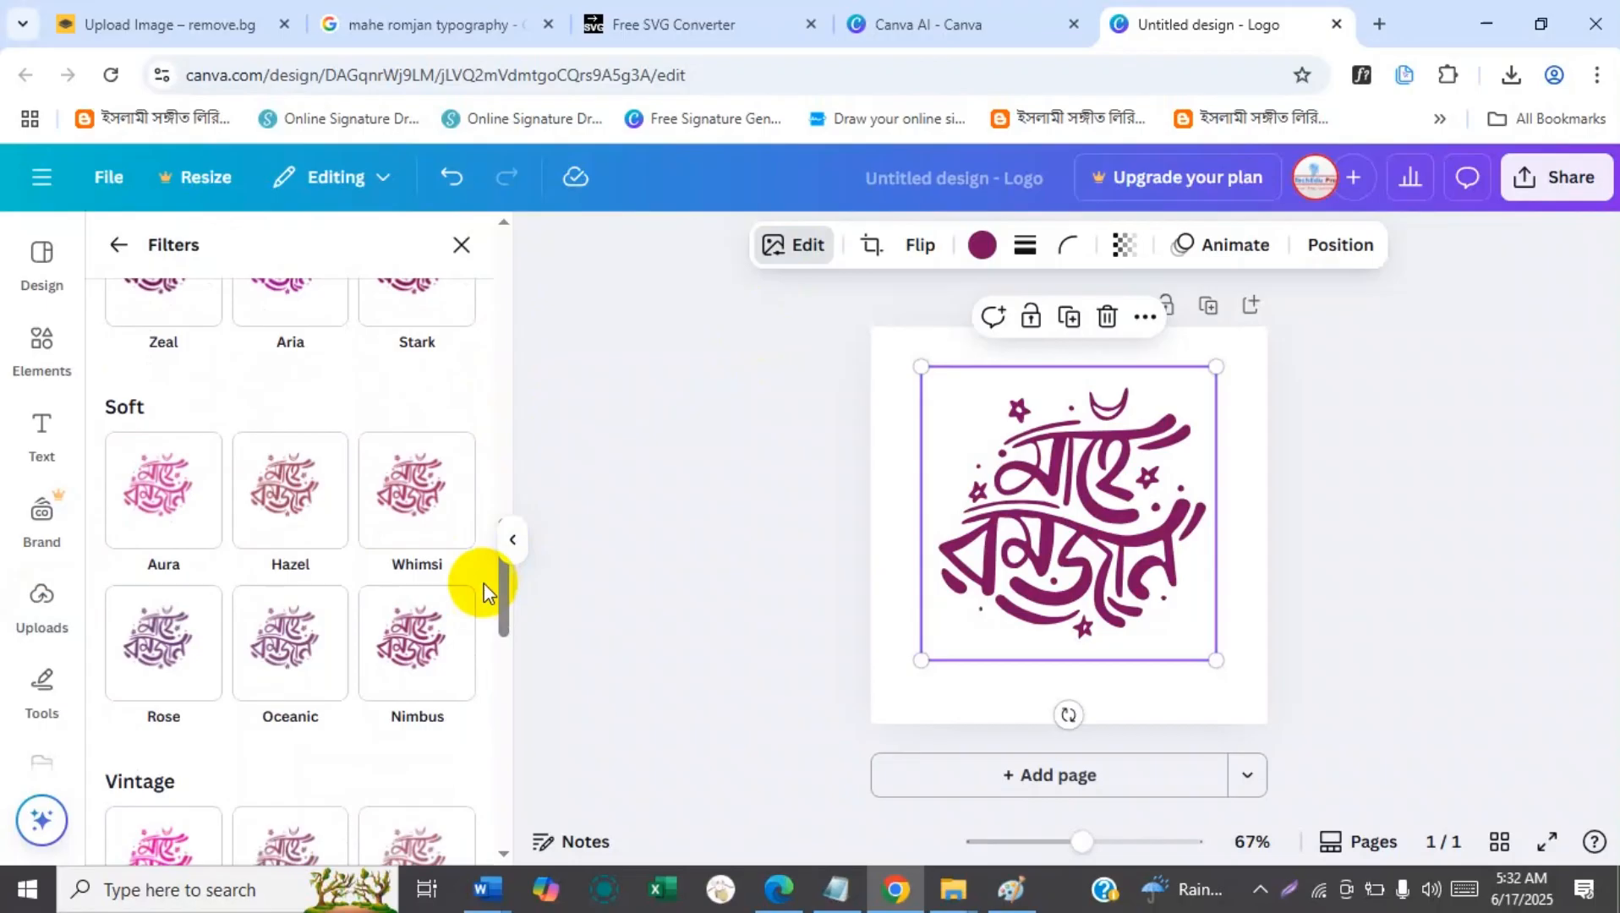
pyautogui.moveTo(505, 608); pyautogui.dragTo(499, 686)
pyautogui.click(283, 372)
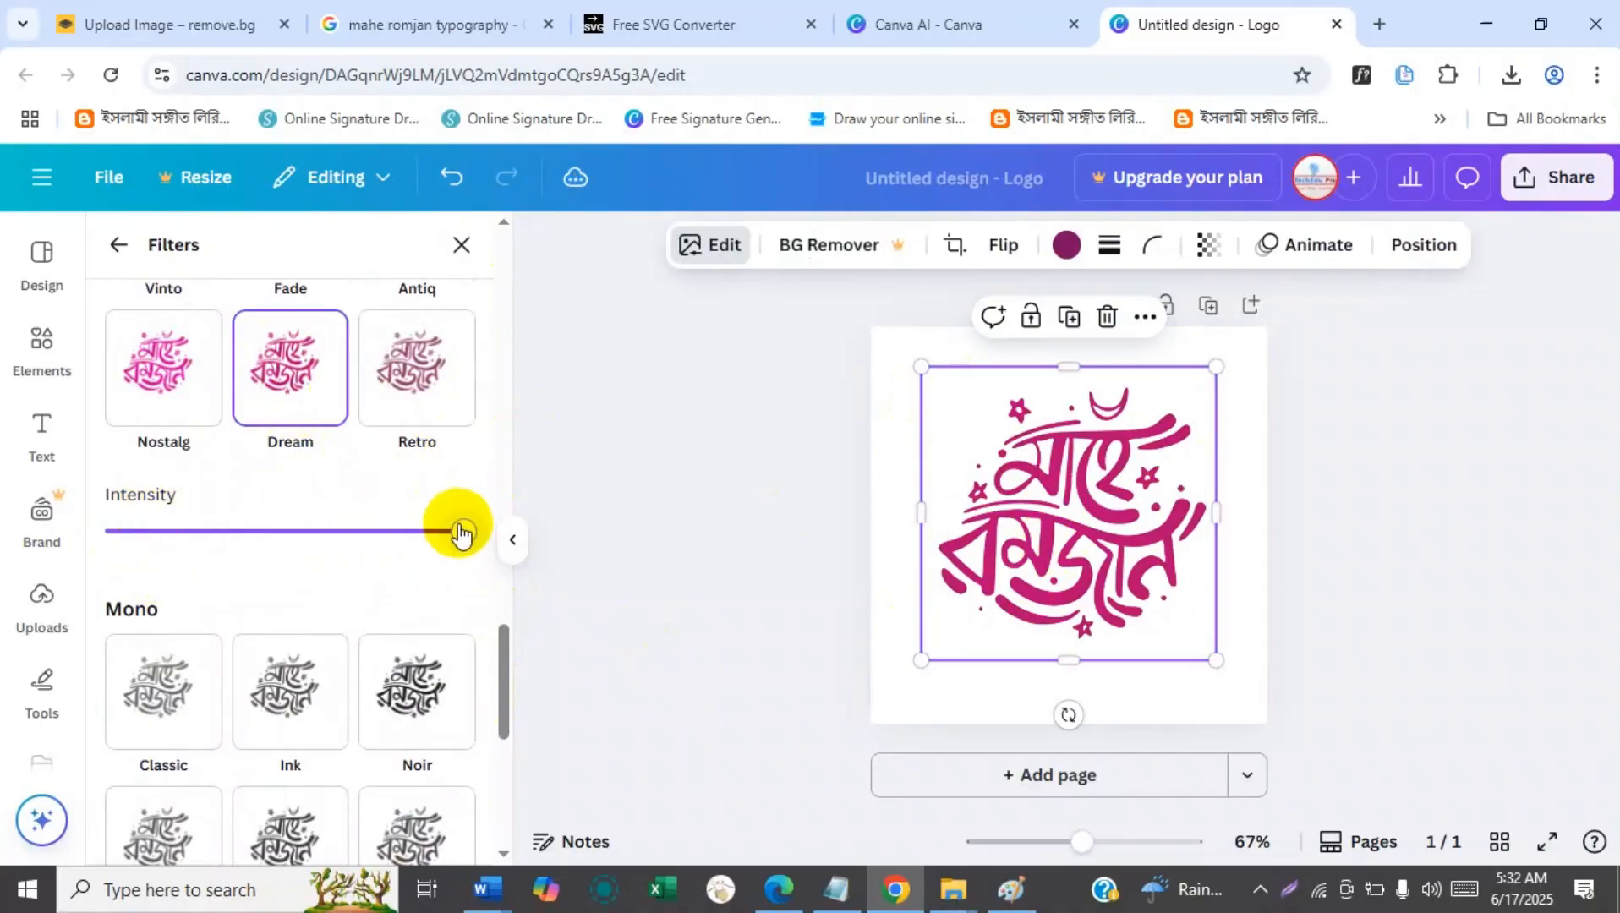
pyautogui.moveTo(461, 535)
pyautogui.mouseDown()
pyautogui.moveTo(239, 545)
pyautogui.moveTo(457, 551)
pyautogui.mouseUp()
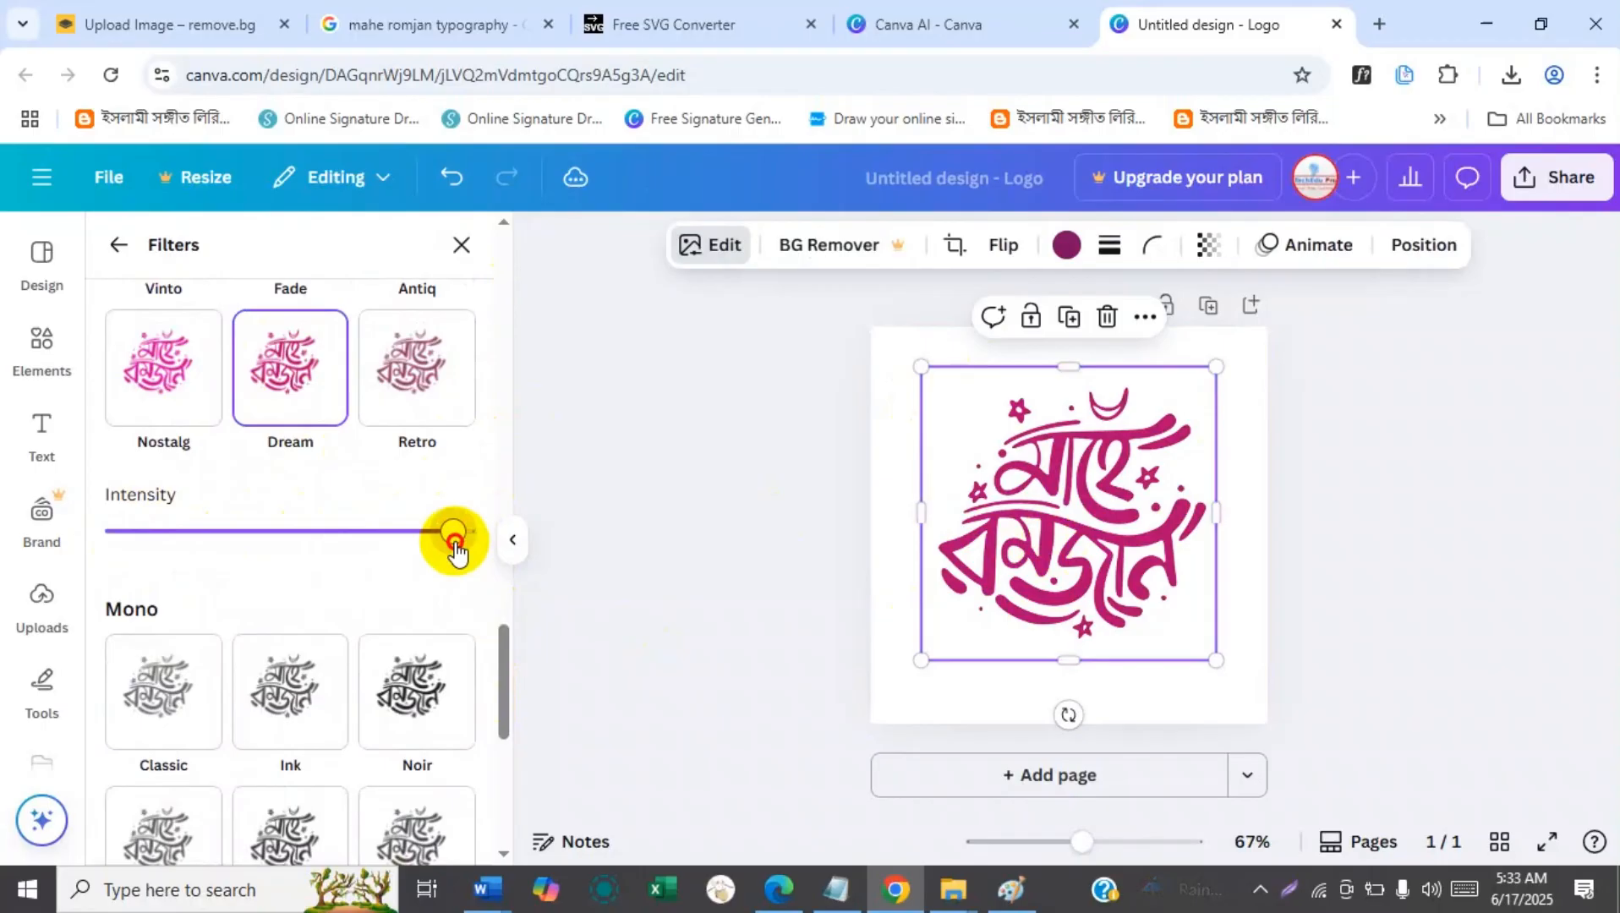
pyautogui.moveTo(456, 552)
pyautogui.mouseDown()
pyautogui.moveTo(243, 558)
pyautogui.moveTo(482, 546)
pyautogui.mouseUp()
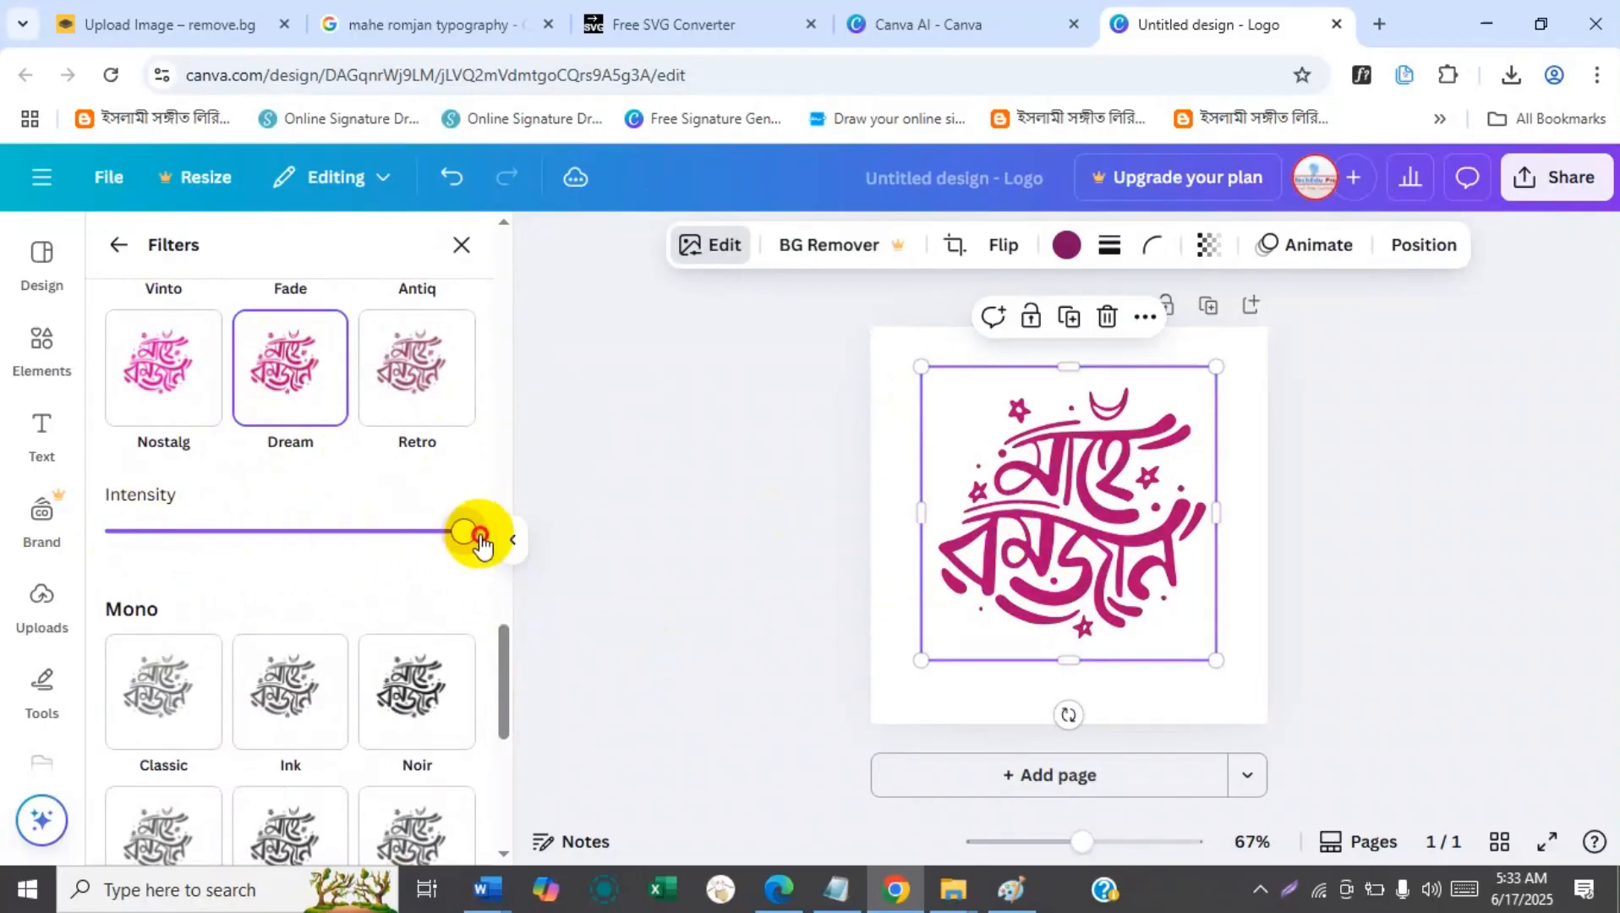
pyautogui.moveTo(504, 650); pyautogui.dragTo(496, 246)
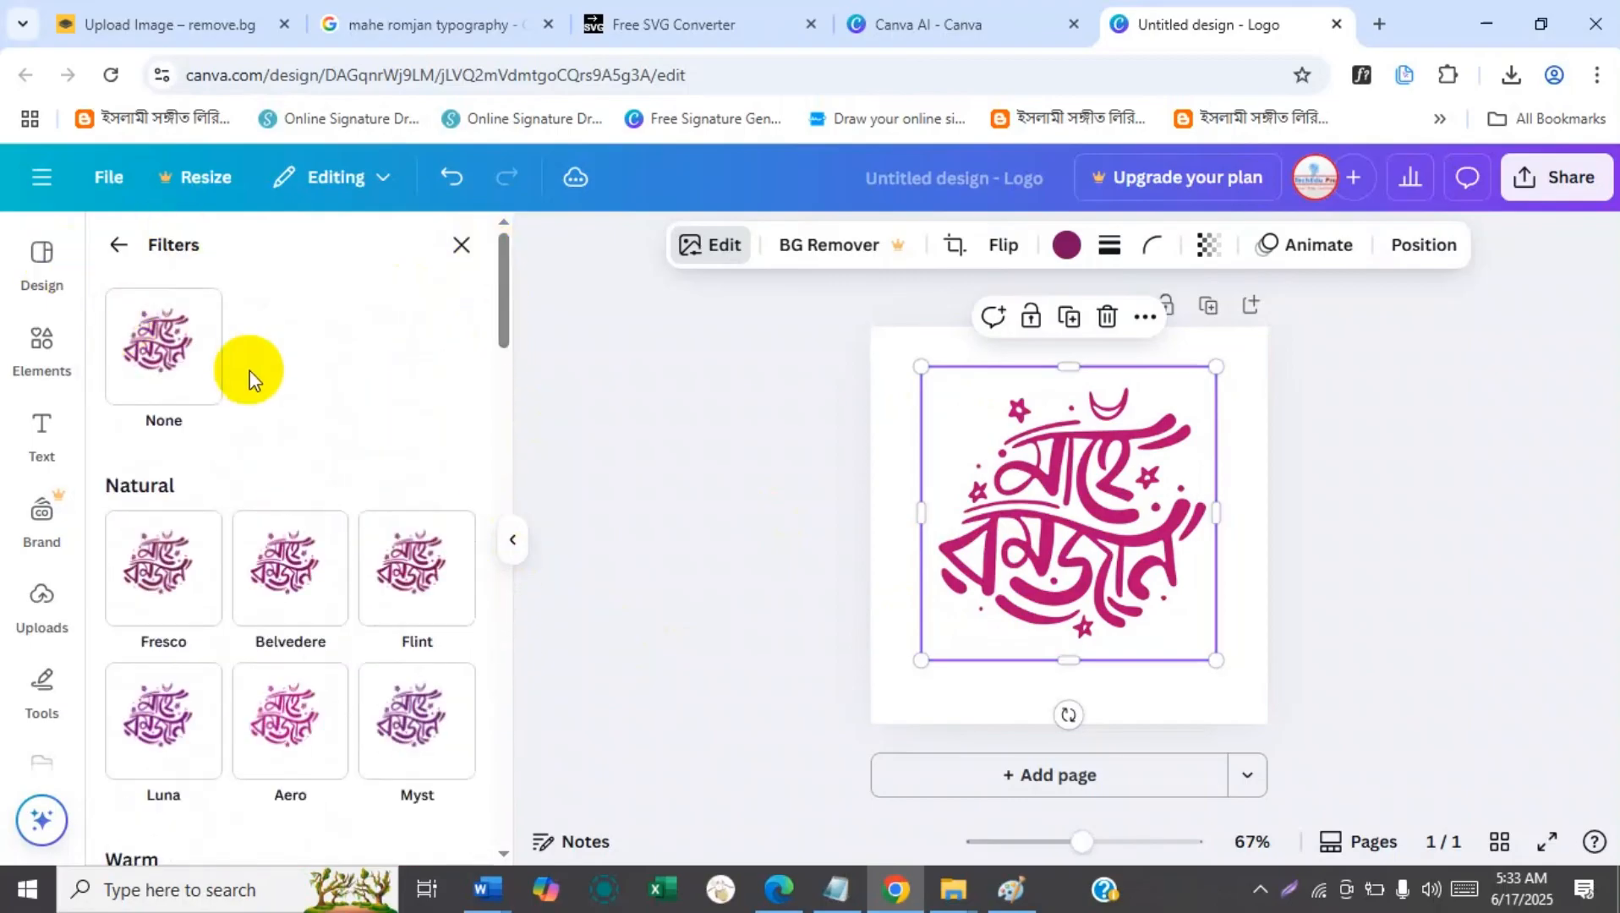
pyautogui.click(140, 359)
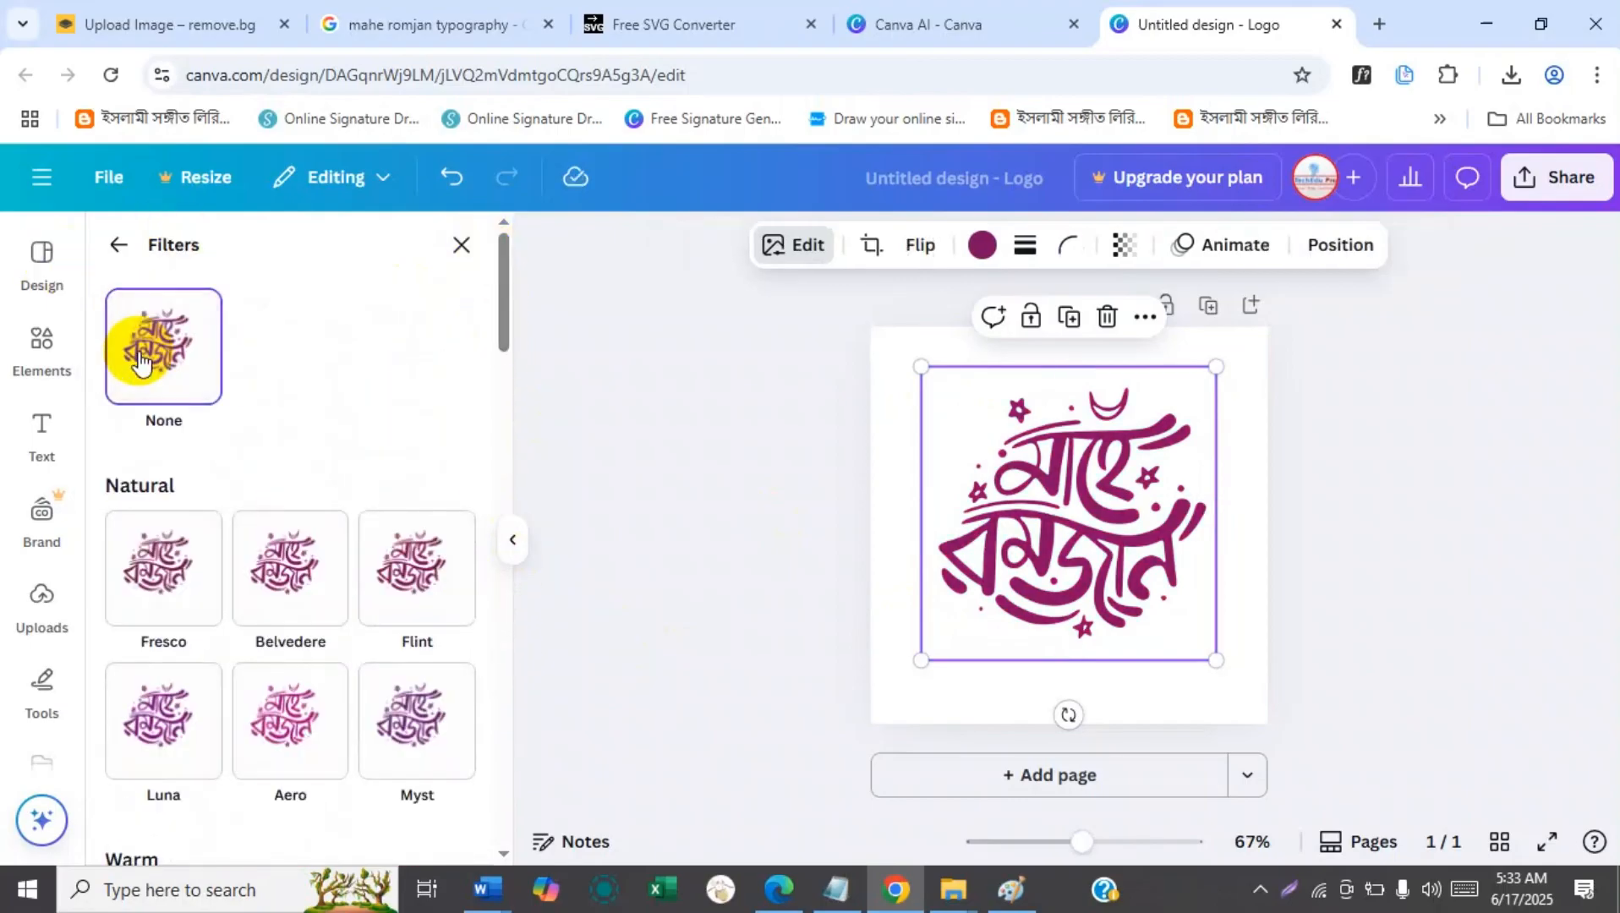
pyautogui.click(1006, 449)
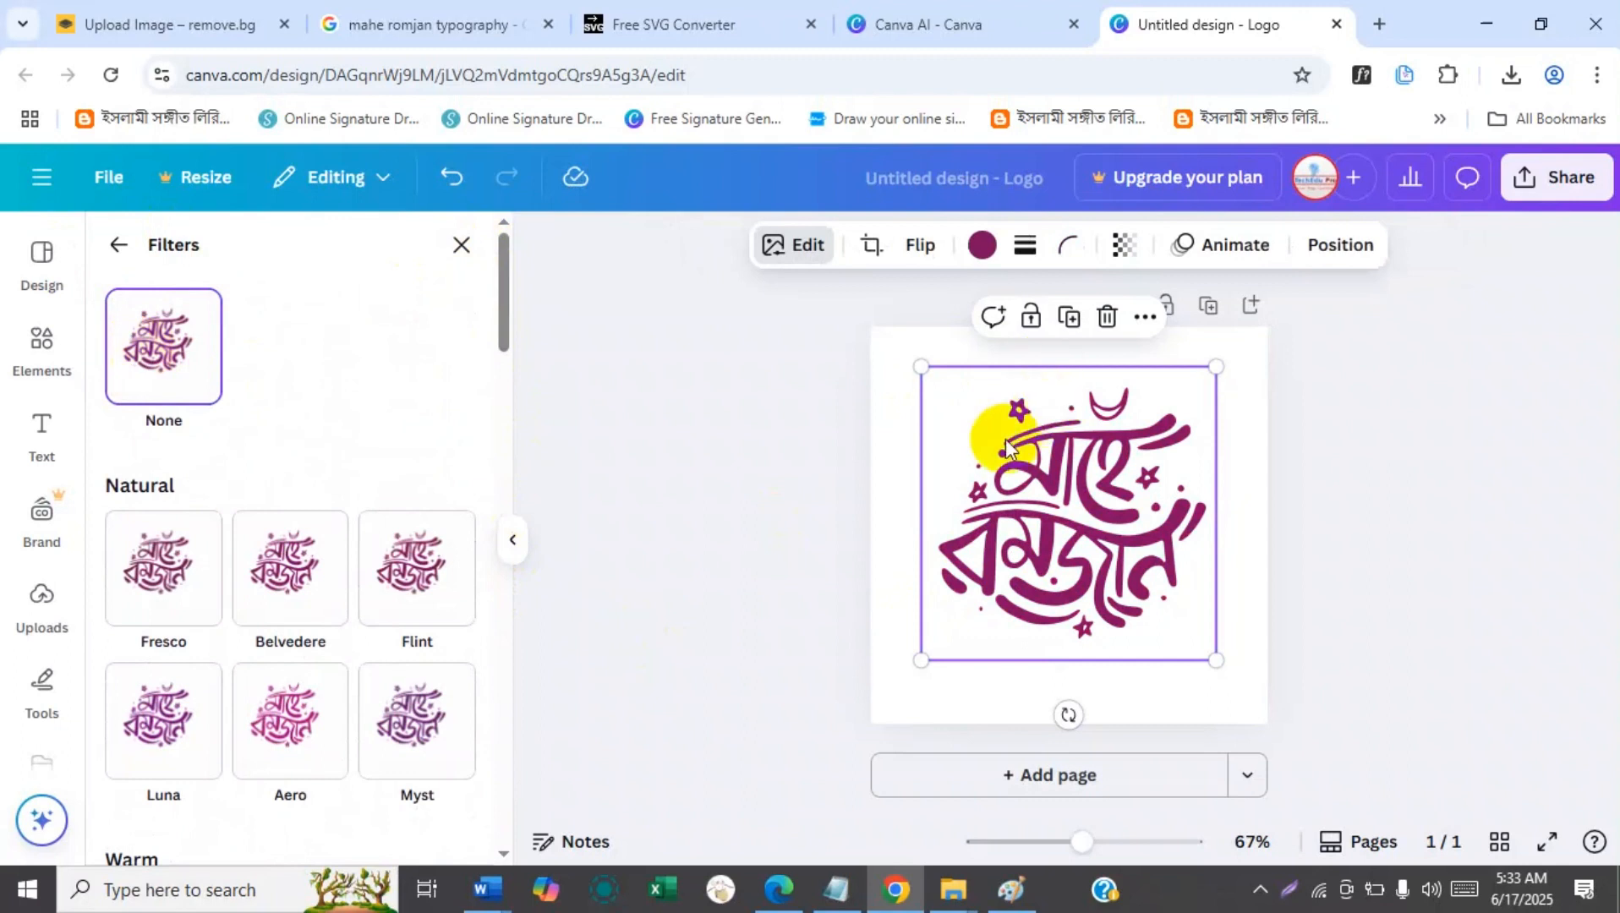
# Examine the white balance and light adjustment settings available for the calligraphy graphic.
pyautogui.click(118, 251)
pyautogui.moveTo(499, 447); pyautogui.dragTo(499, 326)
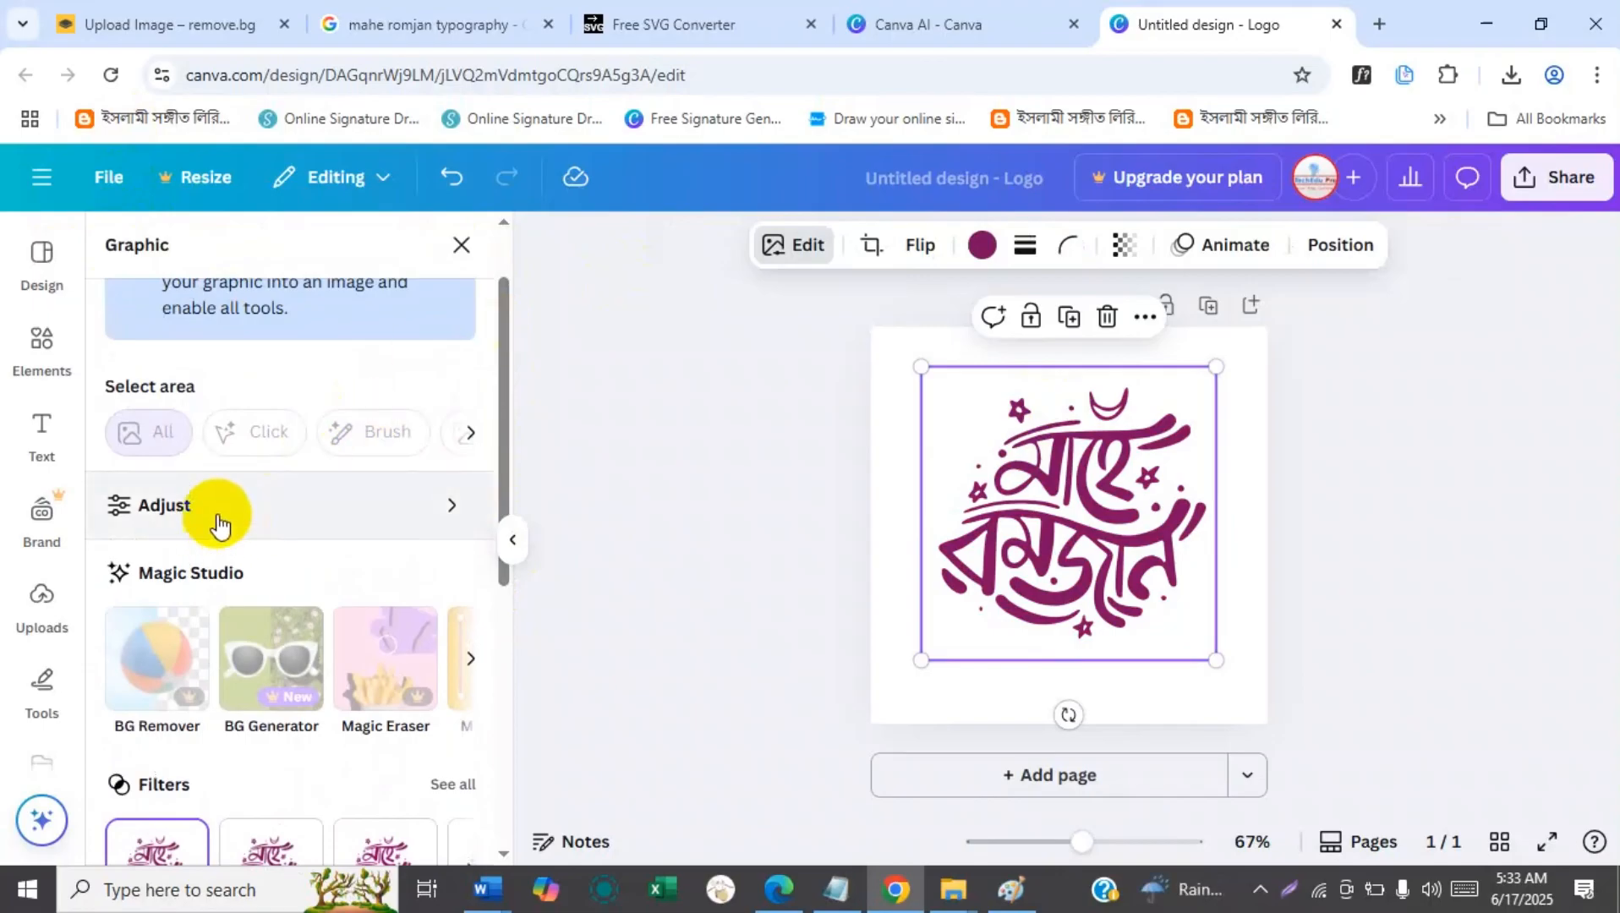
pyautogui.click(221, 514)
pyautogui.moveTo(504, 351); pyautogui.dragTo(491, 469)
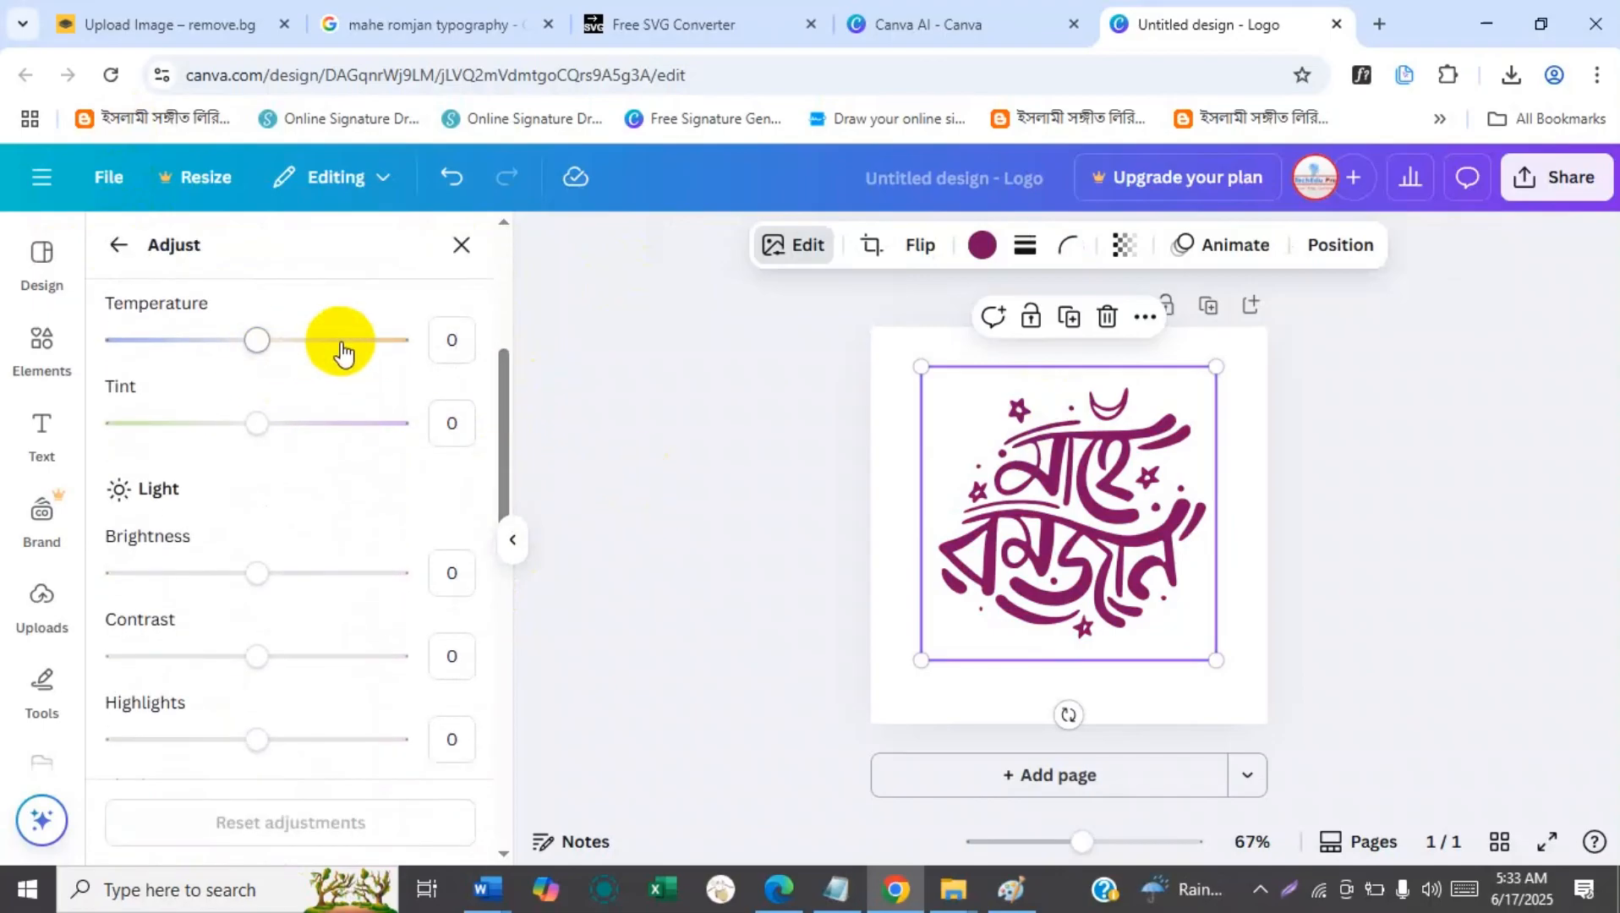
pyautogui.moveTo(262, 342)
pyautogui.mouseDown()
pyautogui.moveTo(301, 342)
pyautogui.moveTo(227, 348)
pyautogui.moveTo(262, 360)
pyautogui.mouseUp()
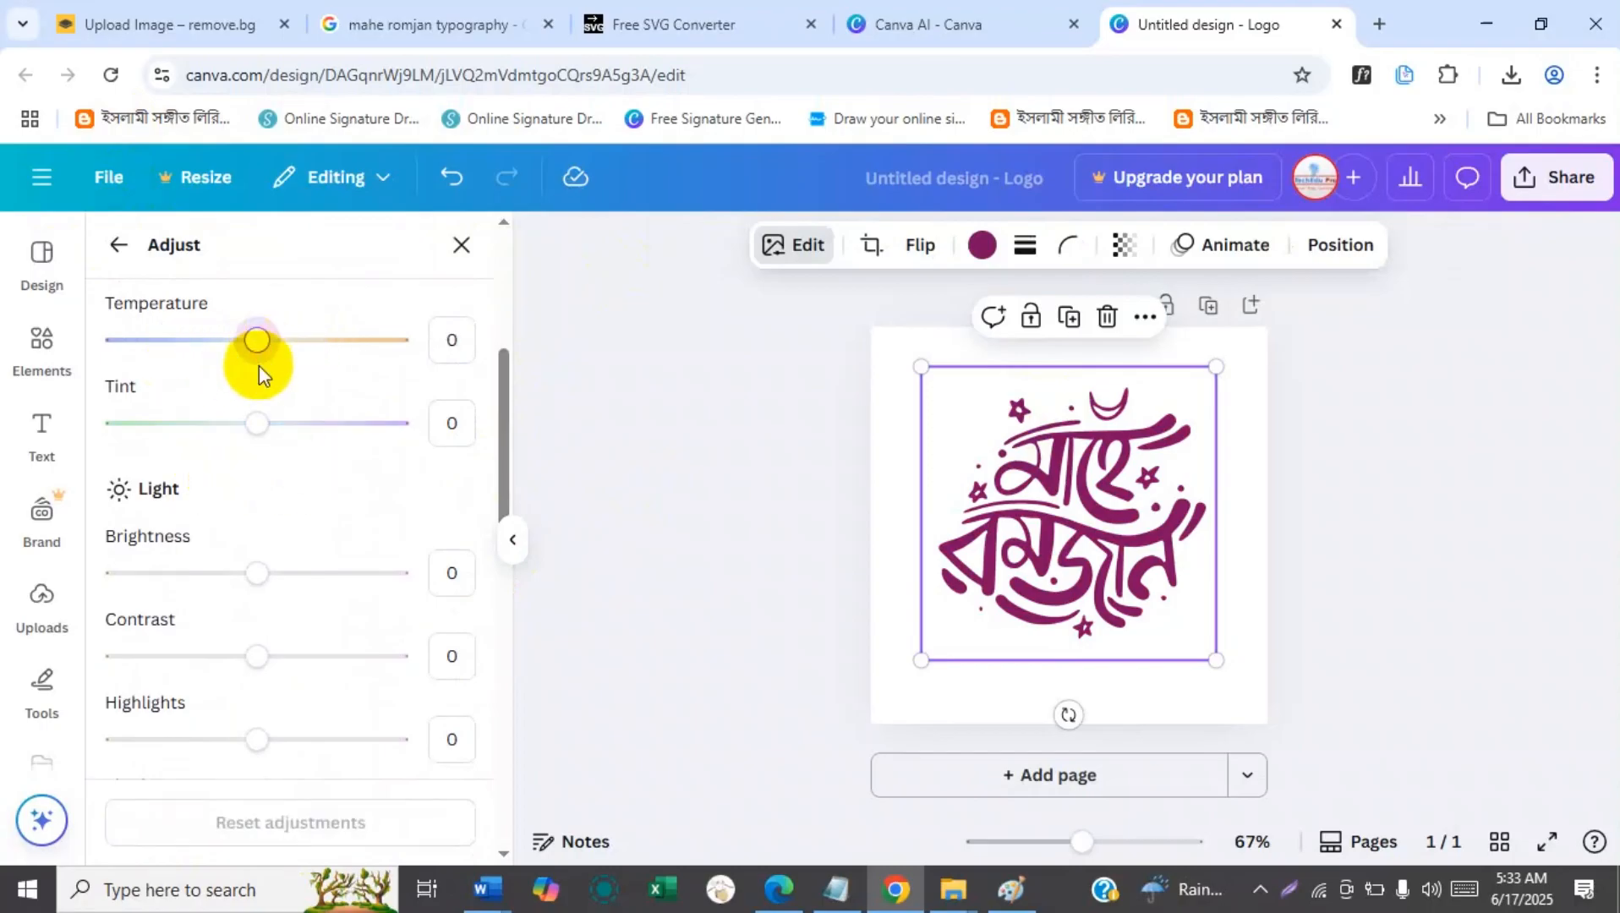
pyautogui.moveTo(505, 437); pyautogui.dragTo(515, 344)
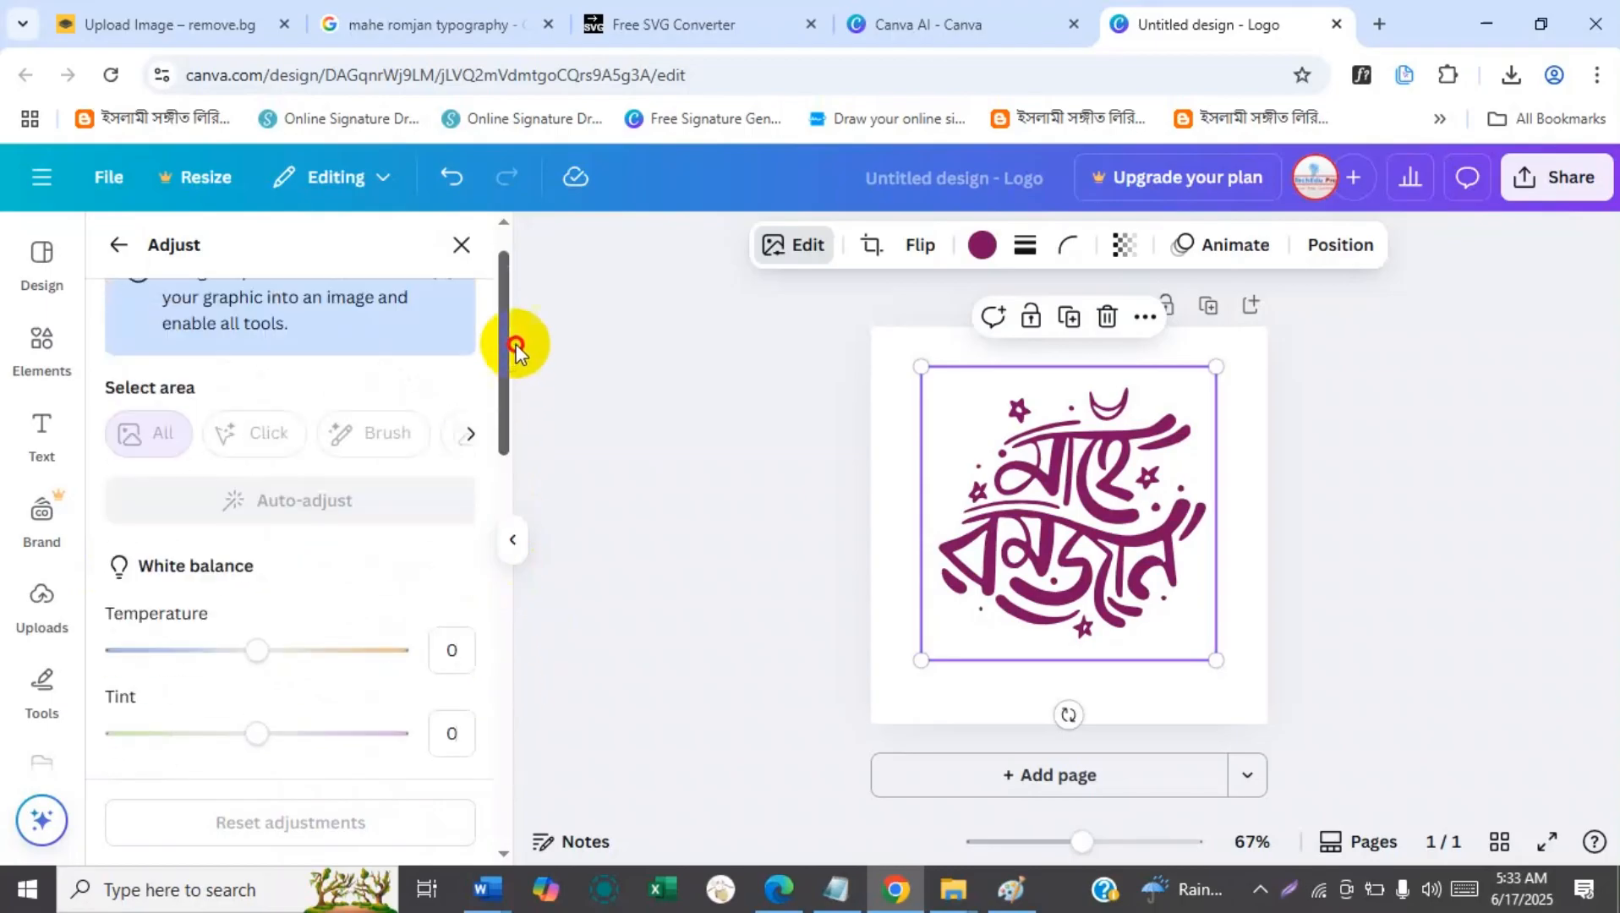
pyautogui.click(117, 245)
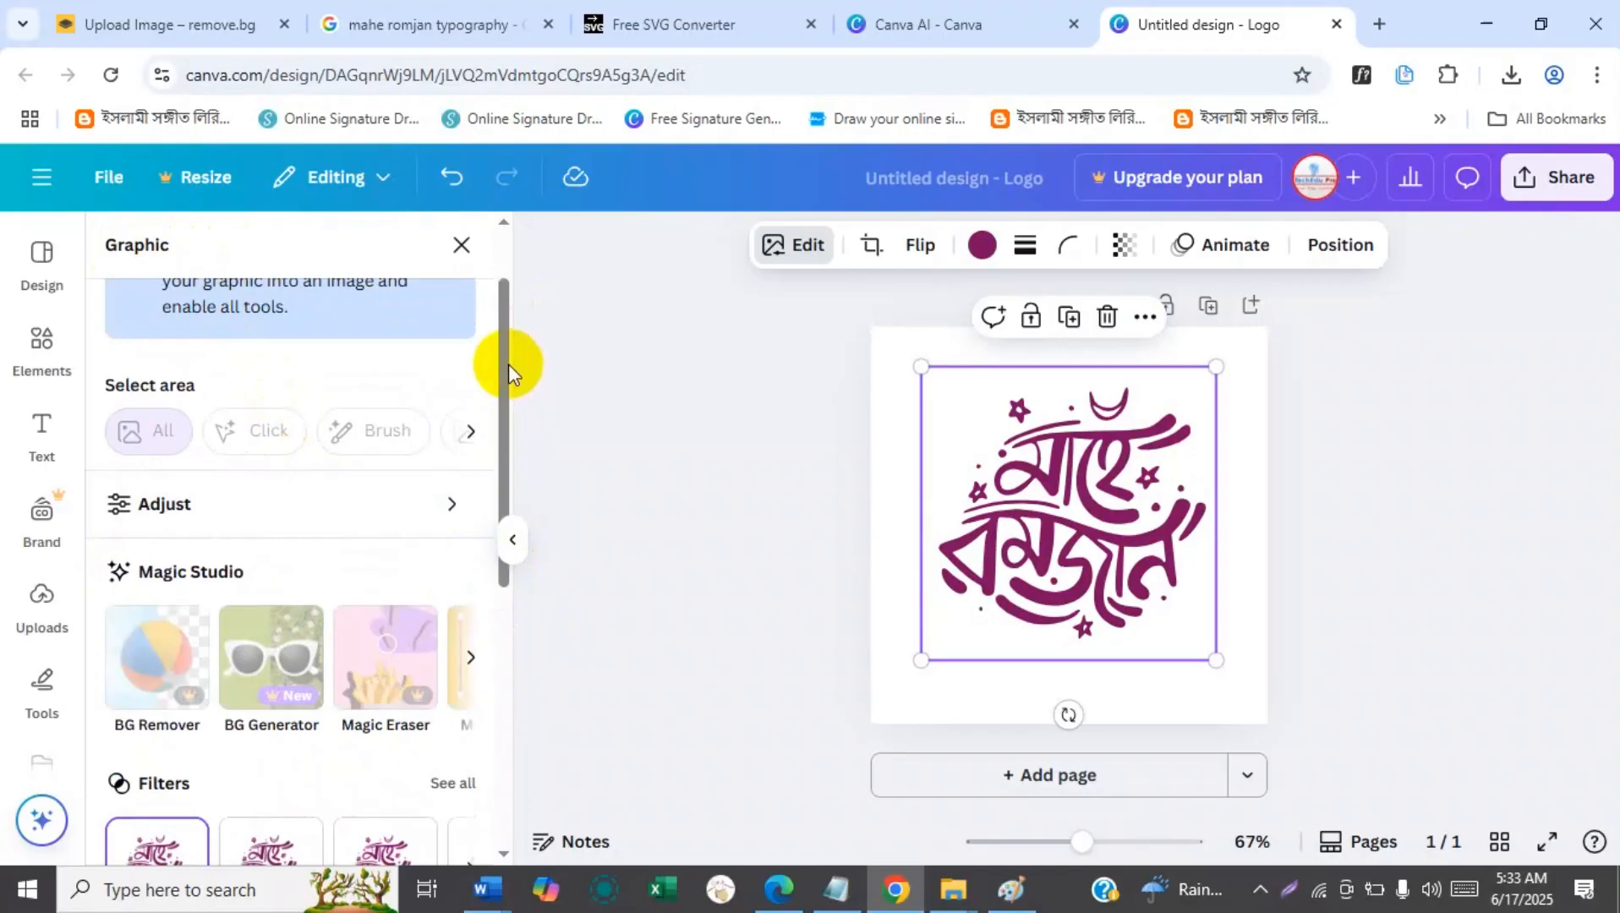
# Apply the Outline shadow effect to the calligraphy and bring up its size, color and intensity settings.
pyautogui.moveTo(509, 364); pyautogui.dragTo(452, 622)
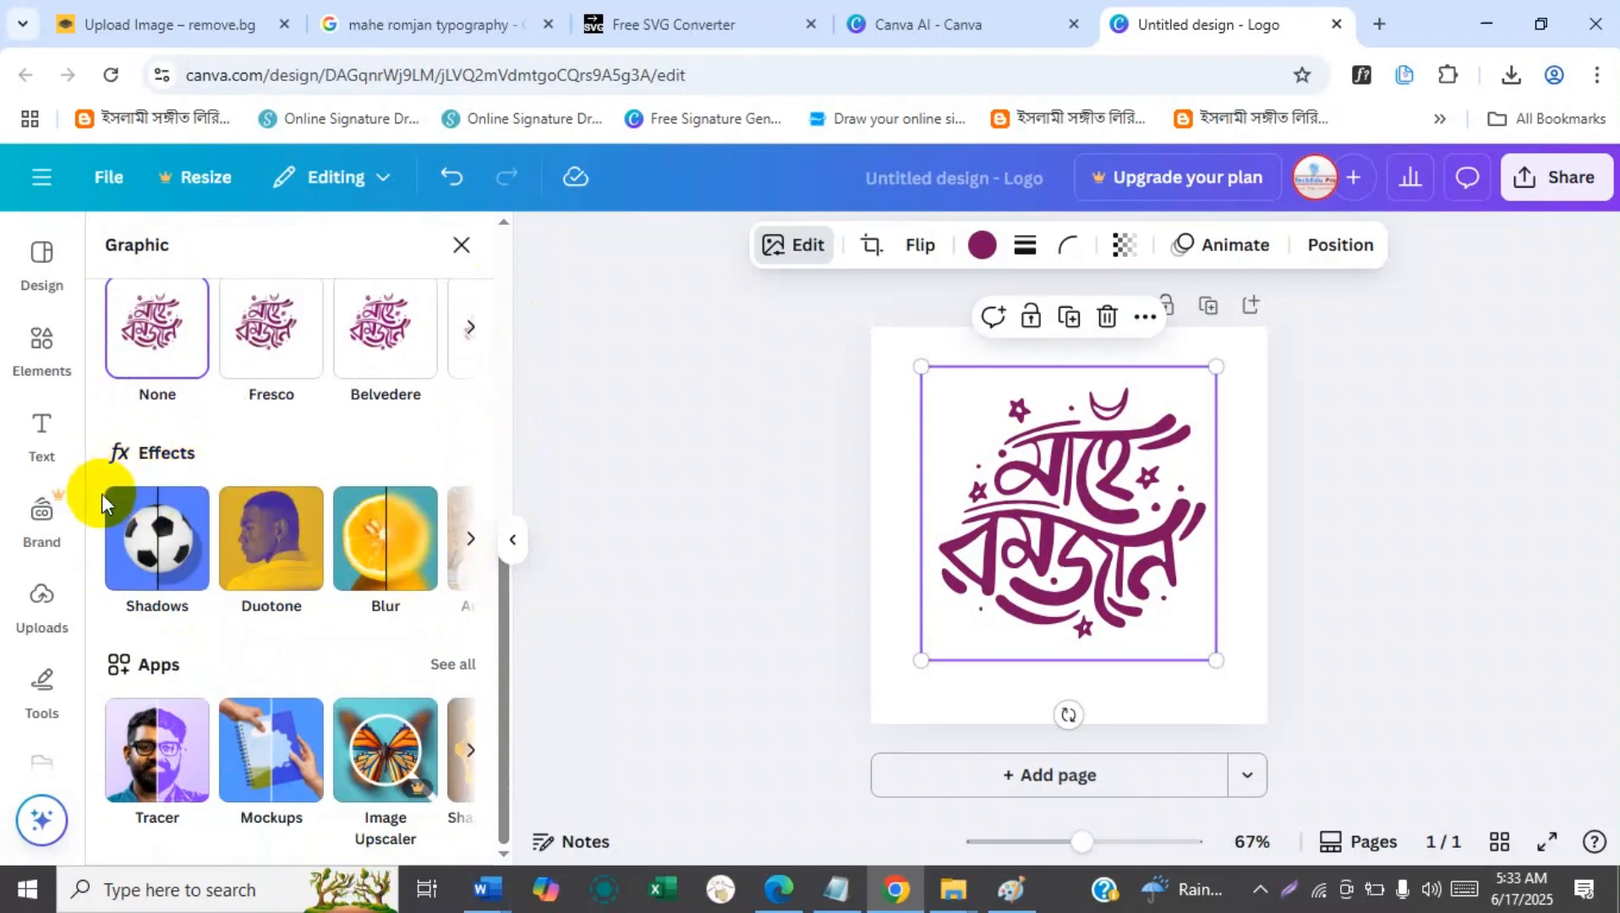
pyautogui.click(159, 554)
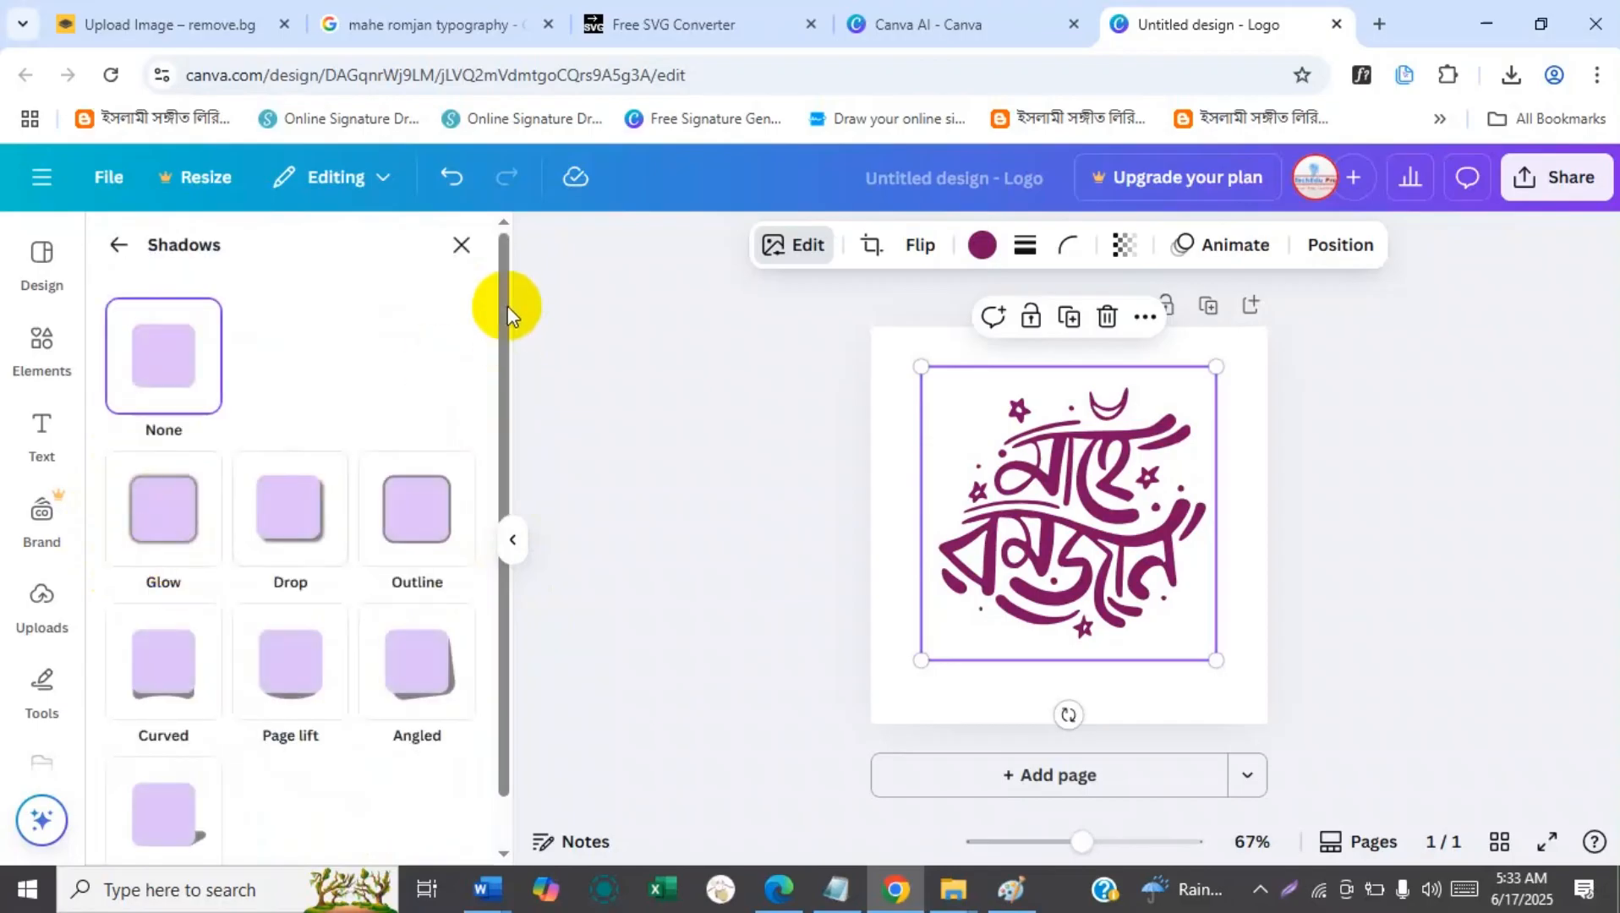
pyautogui.scroll(-1, 492, 384)
pyautogui.scroll(1, 499, 290)
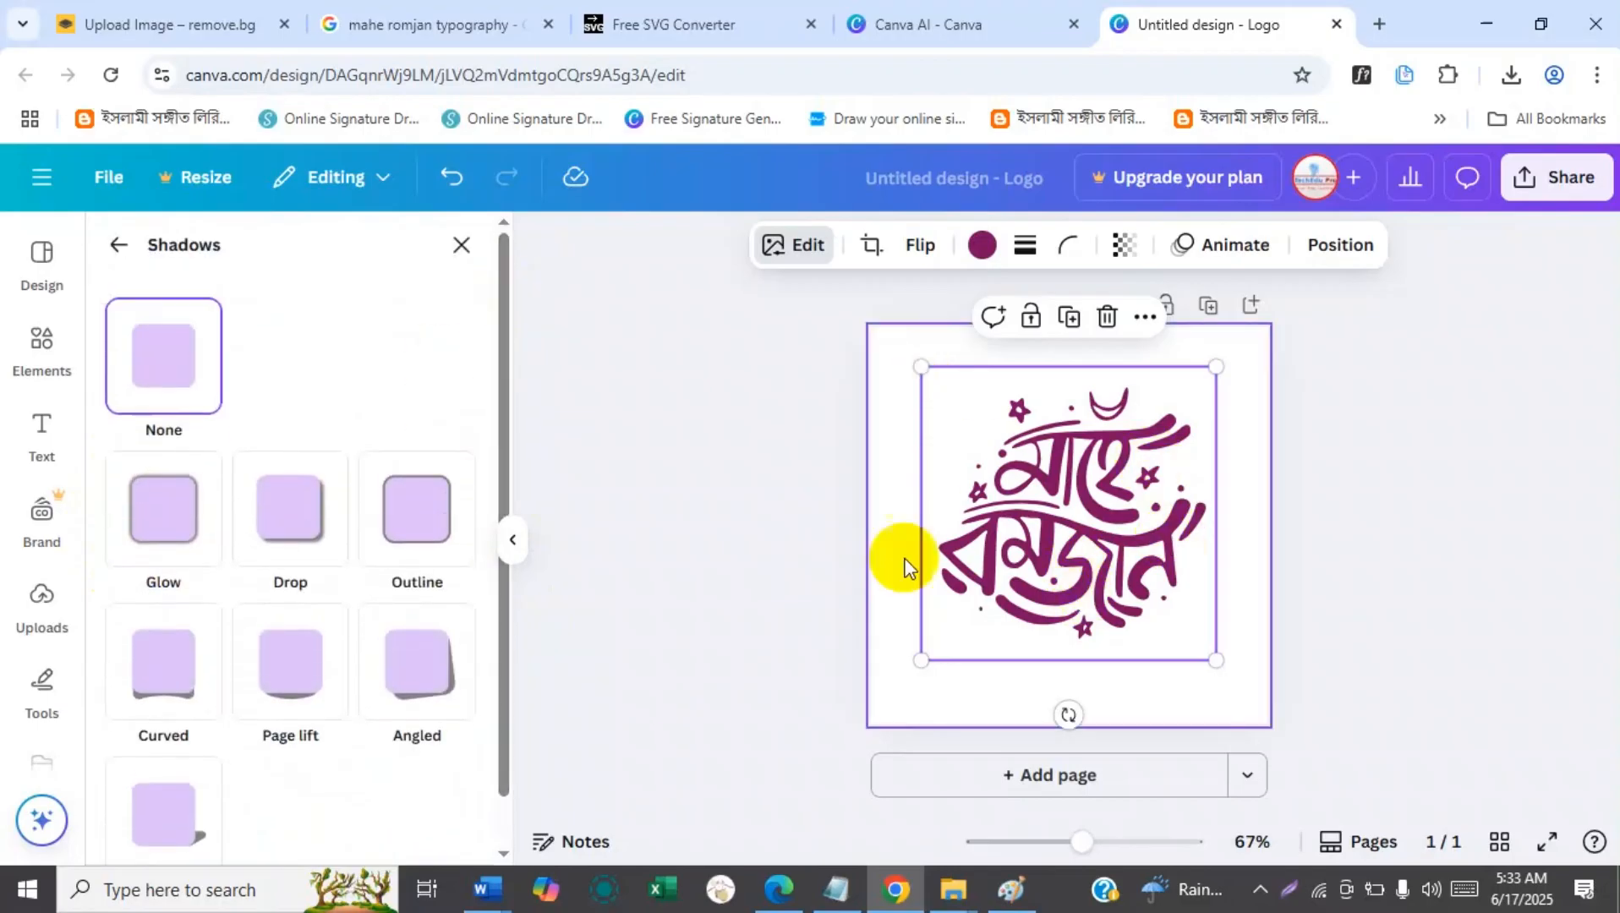
pyautogui.click(437, 543)
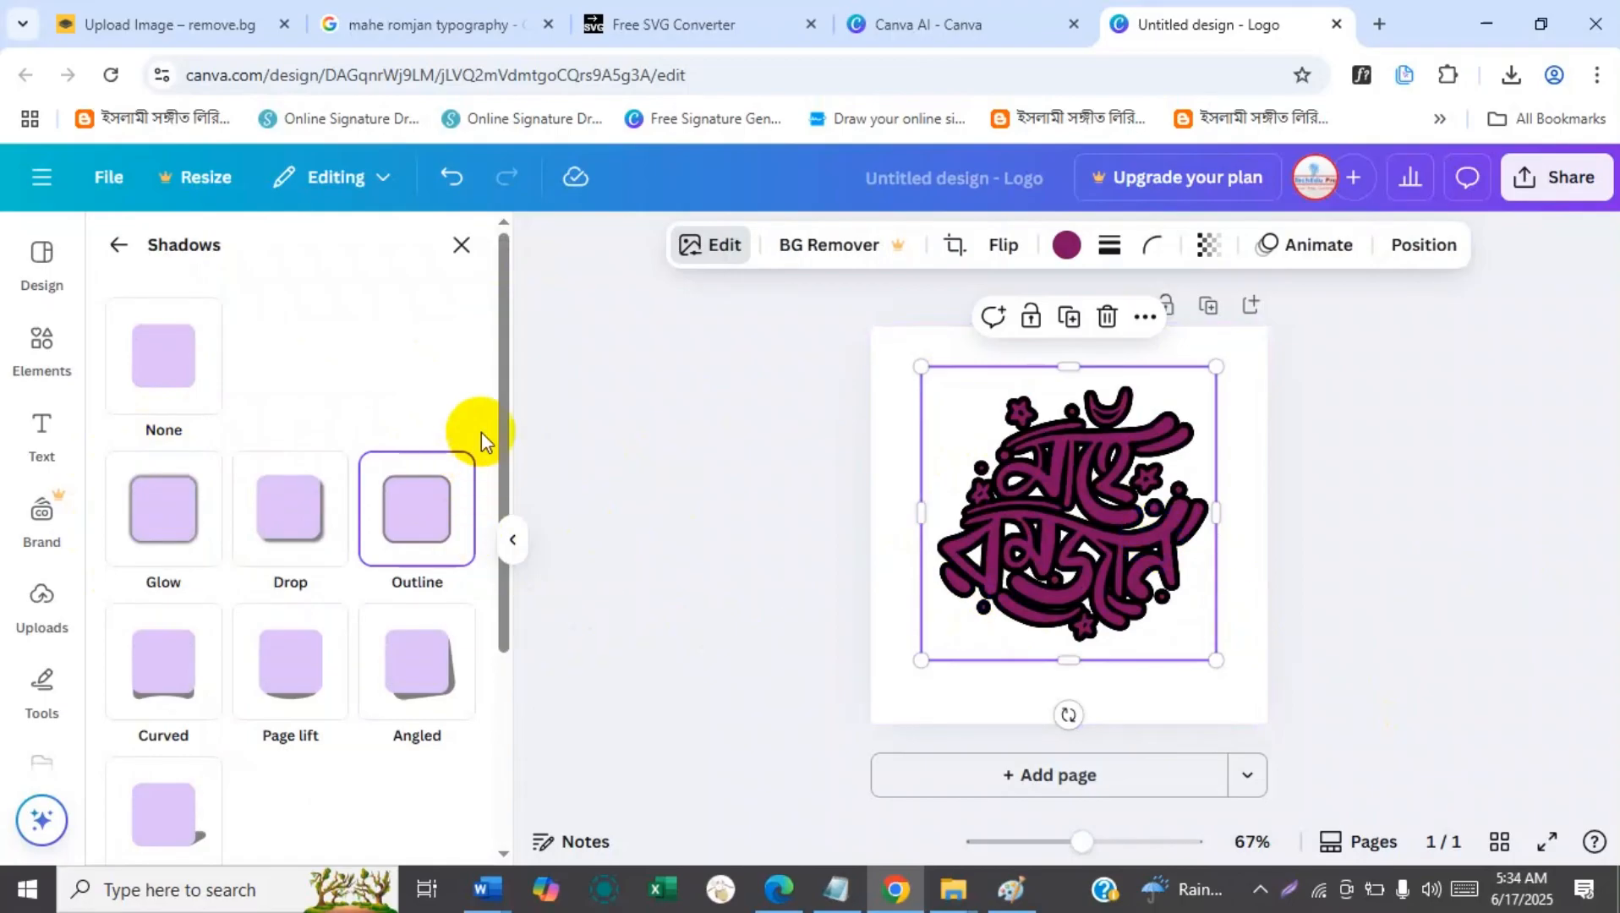
pyautogui.moveTo(500, 415); pyautogui.dragTo(505, 626)
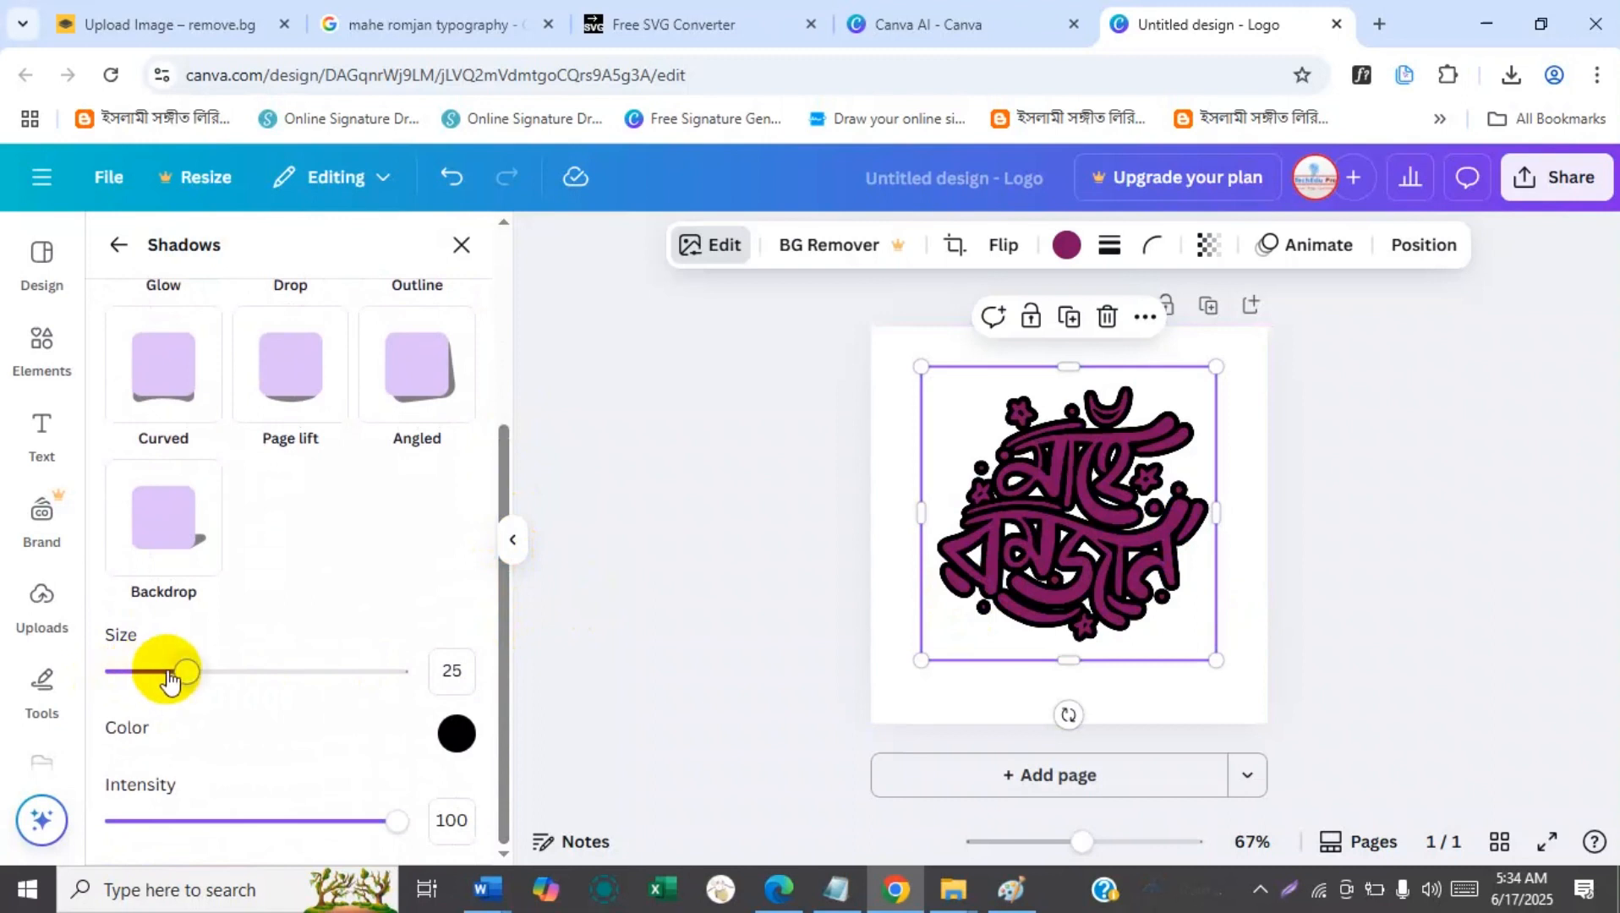
# Reduce the calligraphy's outline size to 14, and try cyan #1FBDCD and pink #CD1F77 as the outline color.
pyautogui.moveTo(176, 674); pyautogui.dragTo(156, 681)
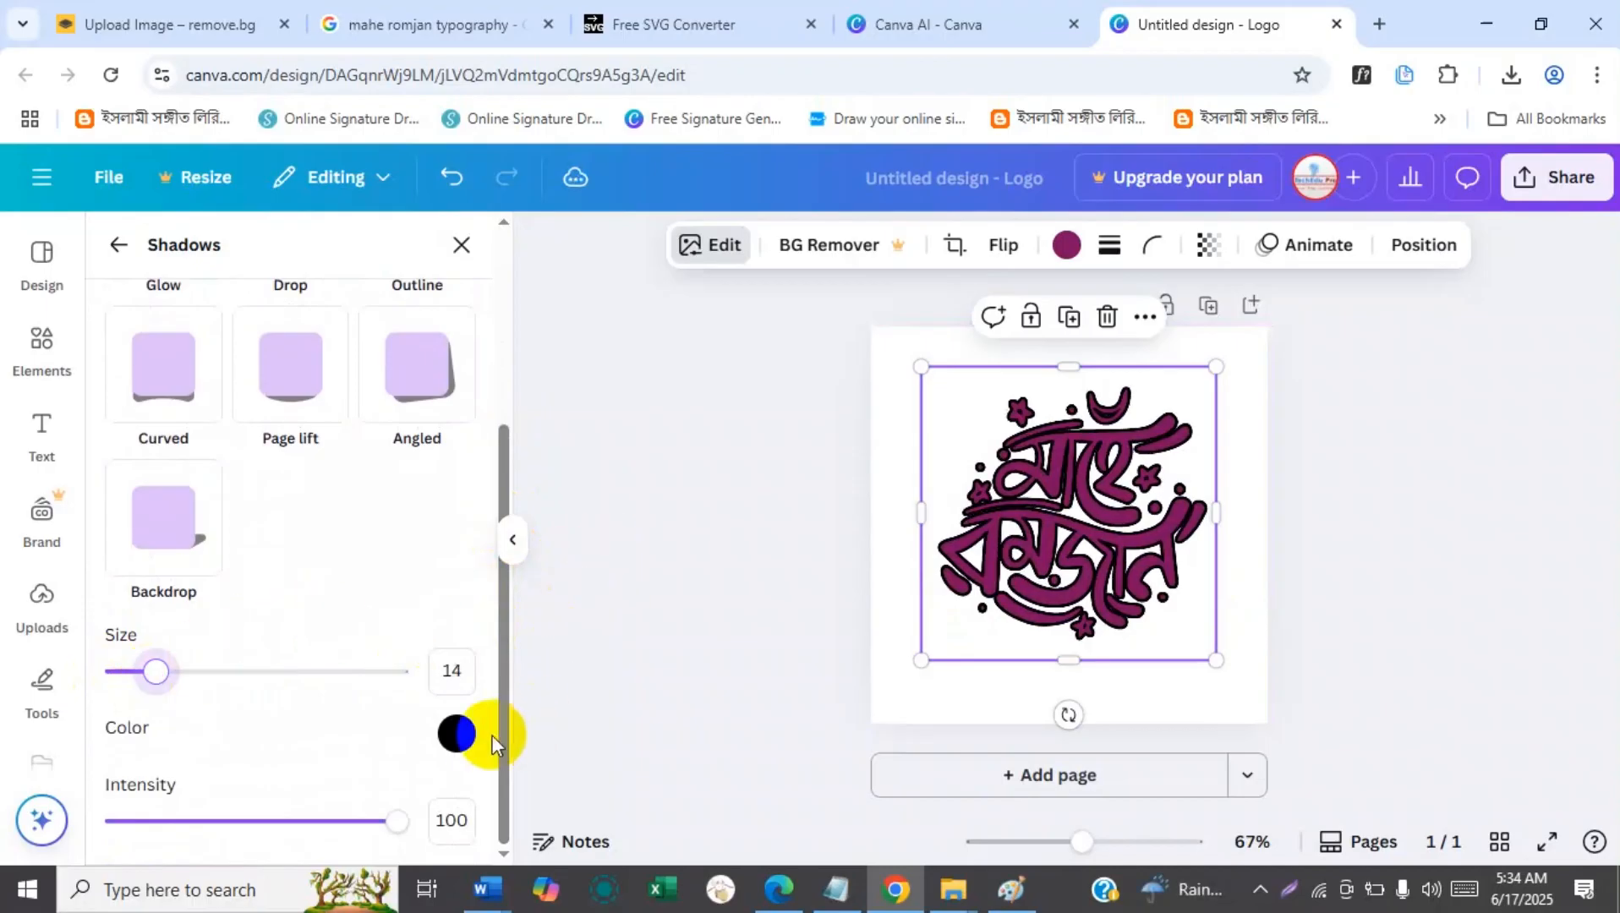
pyautogui.click(457, 735)
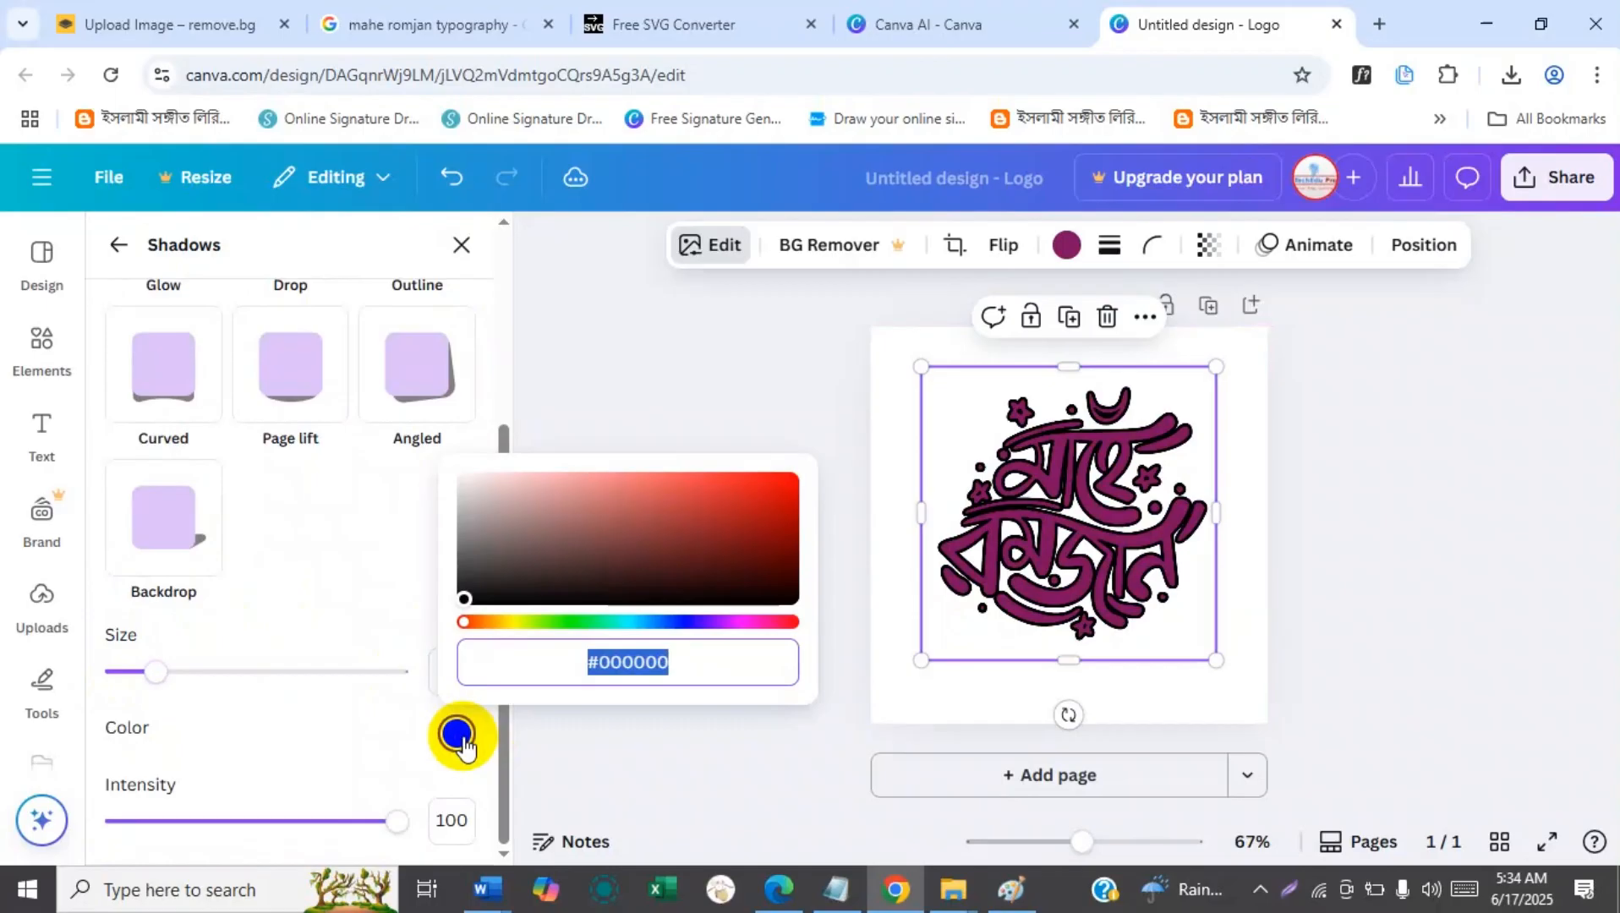
pyautogui.click(682, 621)
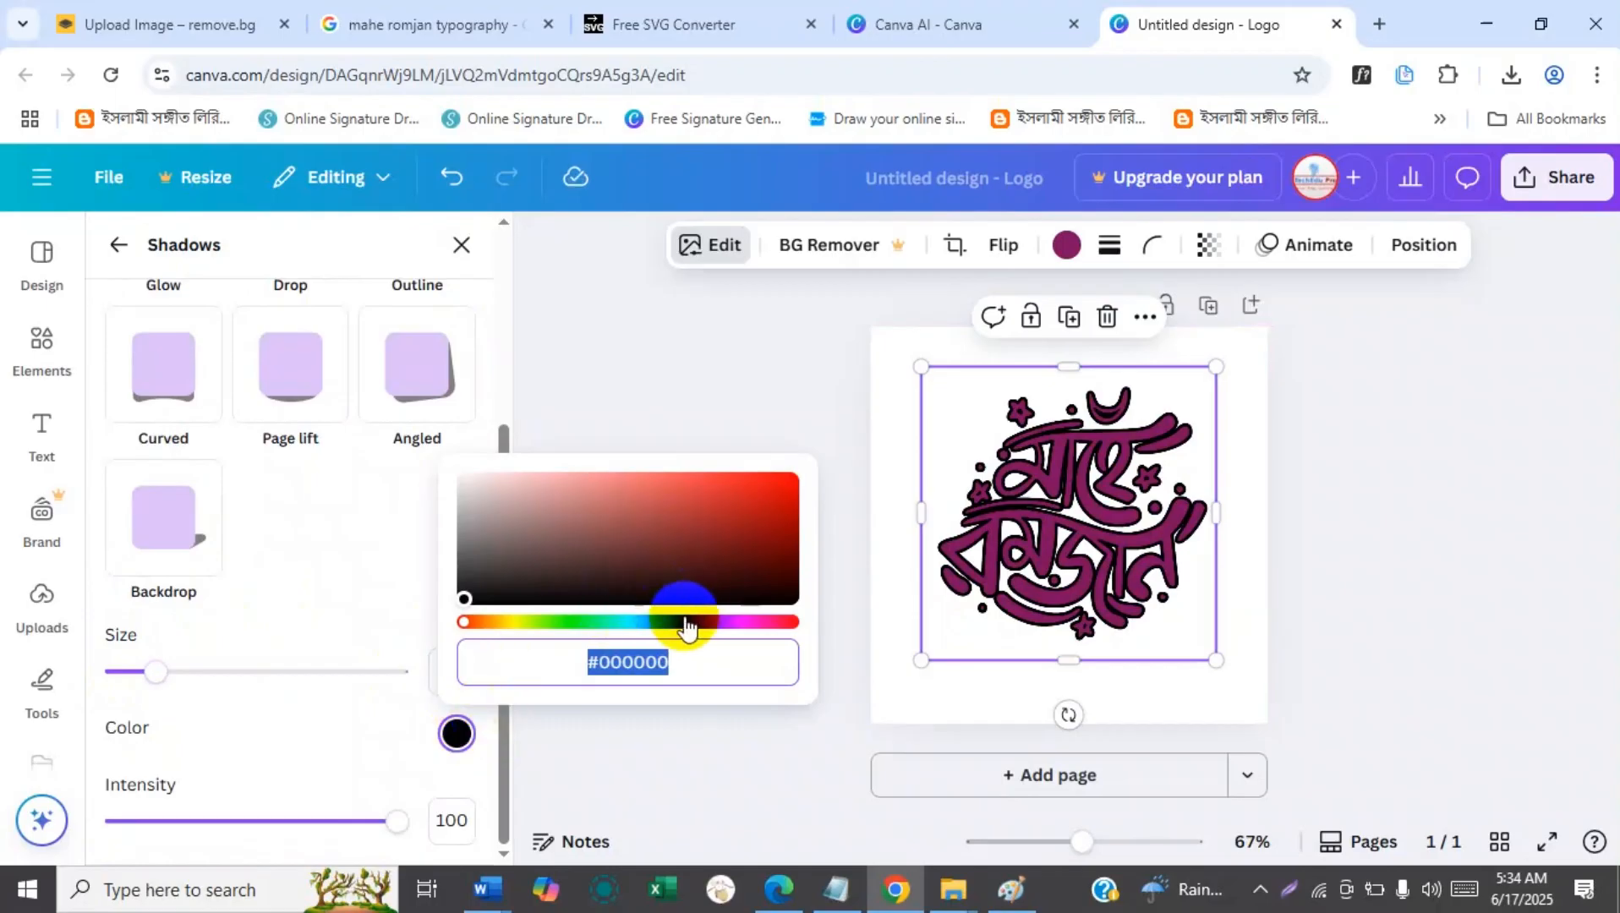
pyautogui.click(742, 539)
pyautogui.click(747, 498)
pyautogui.click(633, 622)
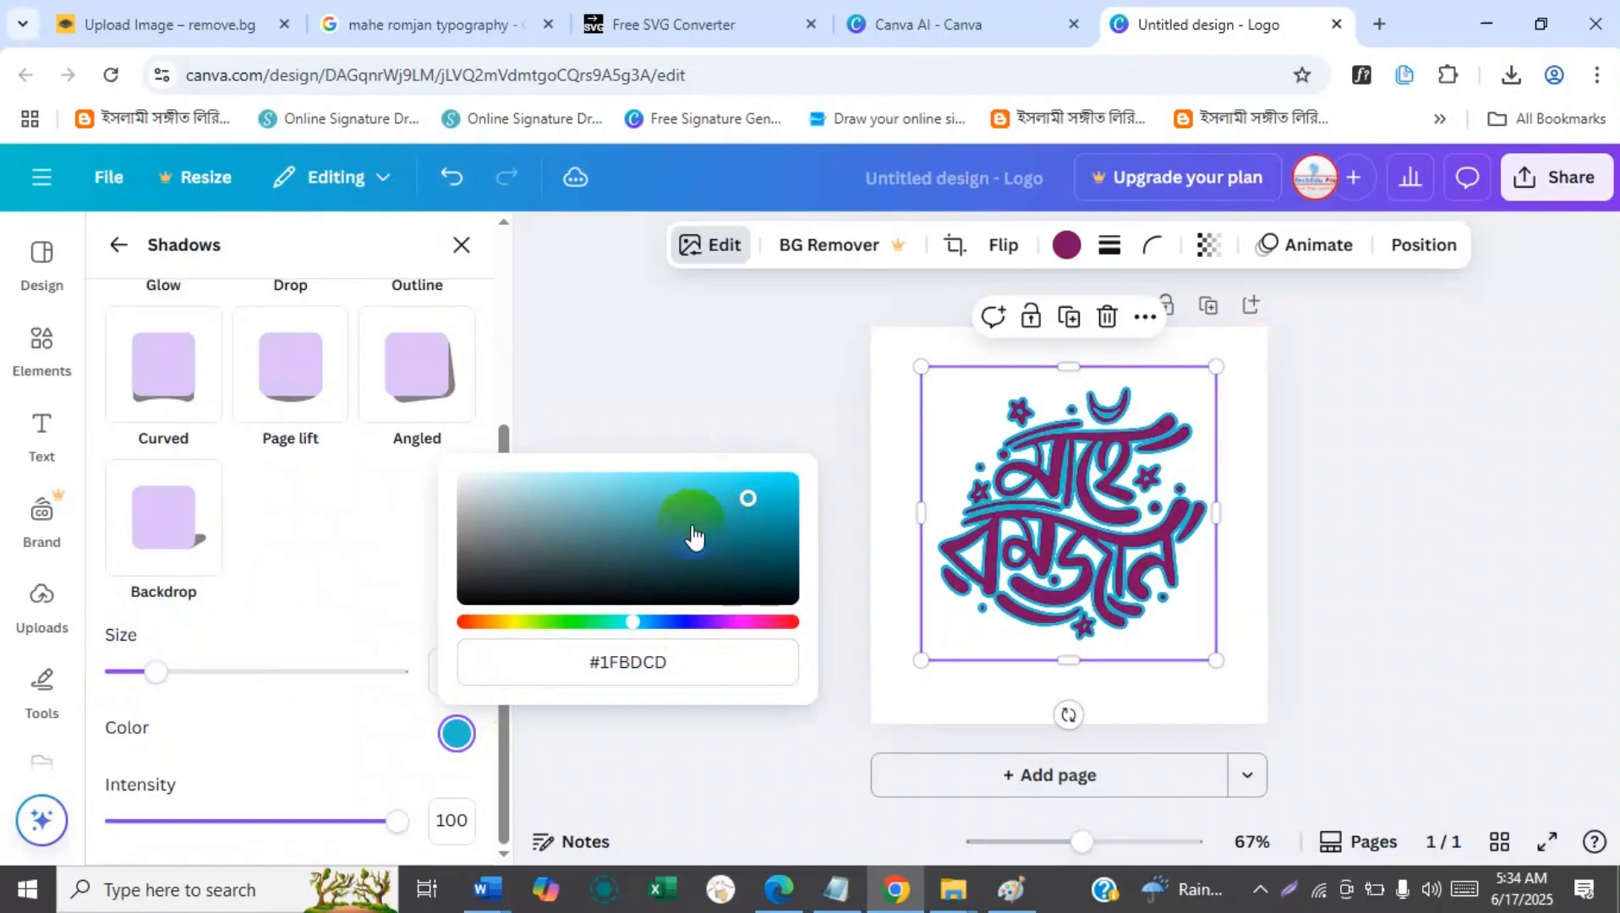
pyautogui.click(752, 622)
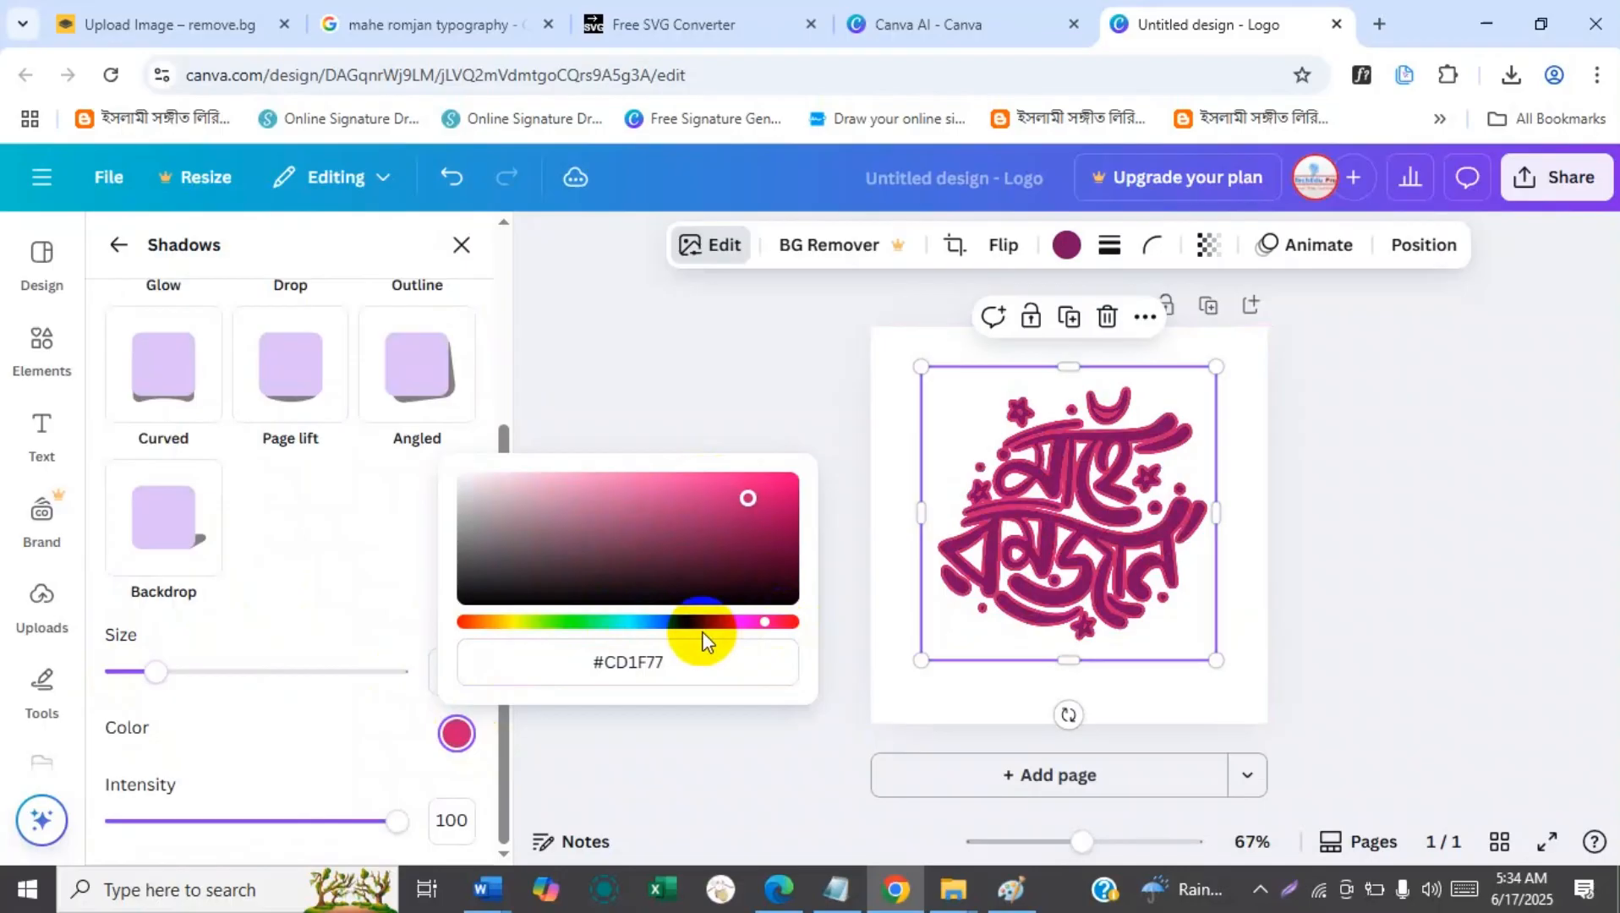
# Set the outline color to bright magenta #DC3AEB and reduce the outline size to 12.
pyautogui.moveTo(753, 631); pyautogui.dragTo(739, 587)
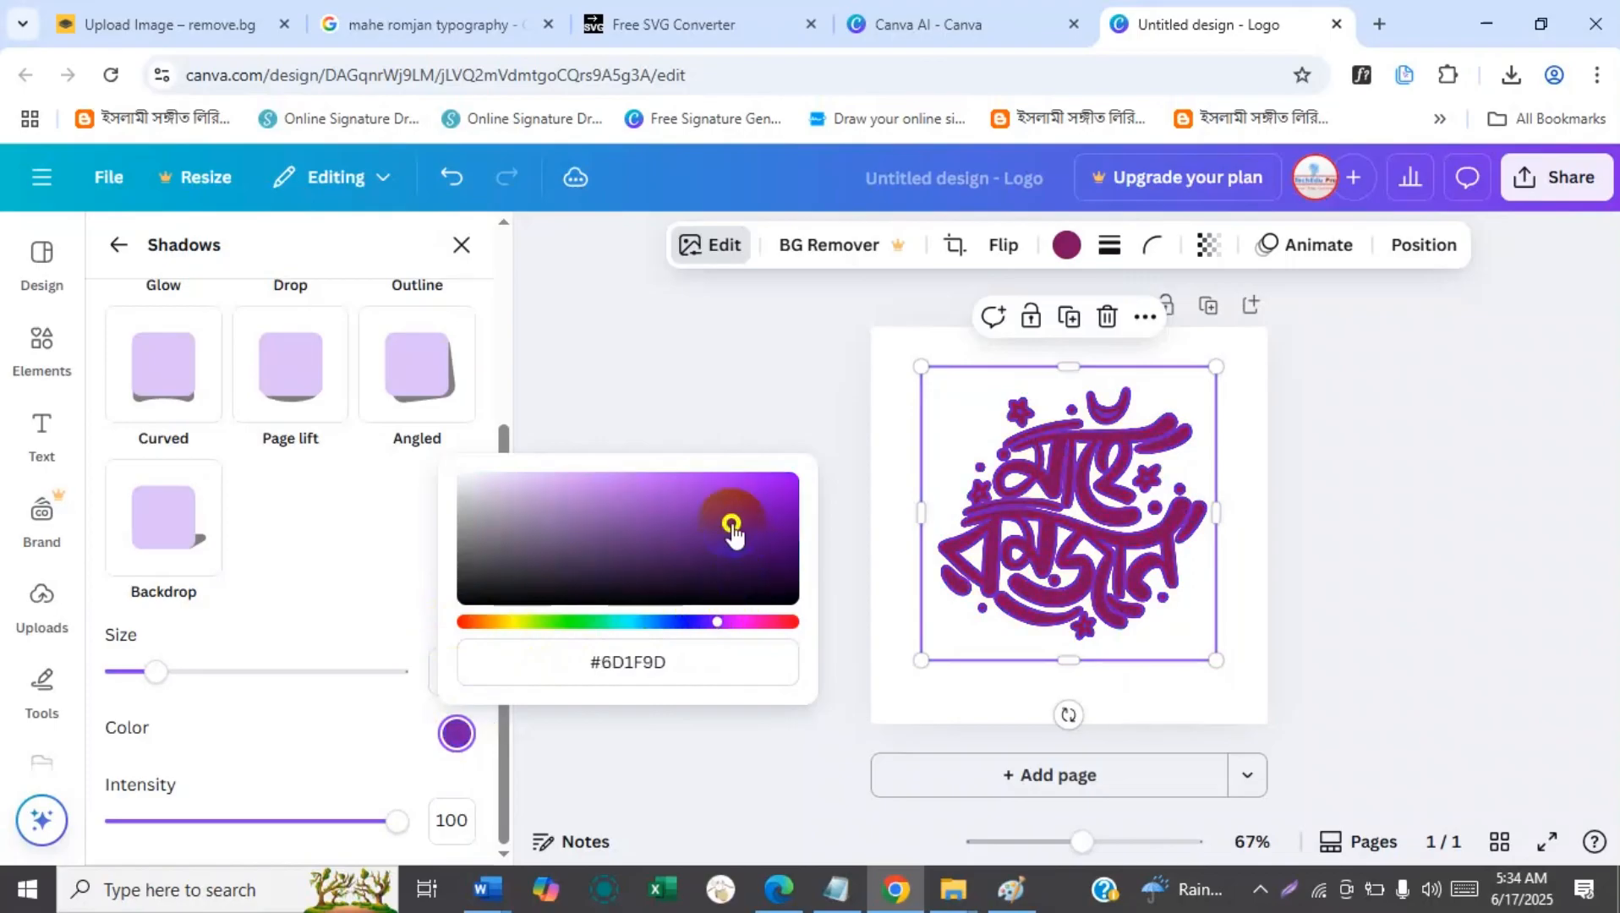
pyautogui.moveTo(764, 525); pyautogui.dragTo(724, 499)
pyautogui.moveTo(683, 622); pyautogui.dragTo(615, 627)
pyautogui.moveTo(727, 626)
pyautogui.mouseDown()
pyautogui.moveTo(651, 626)
pyautogui.moveTo(733, 630)
pyautogui.mouseUp()
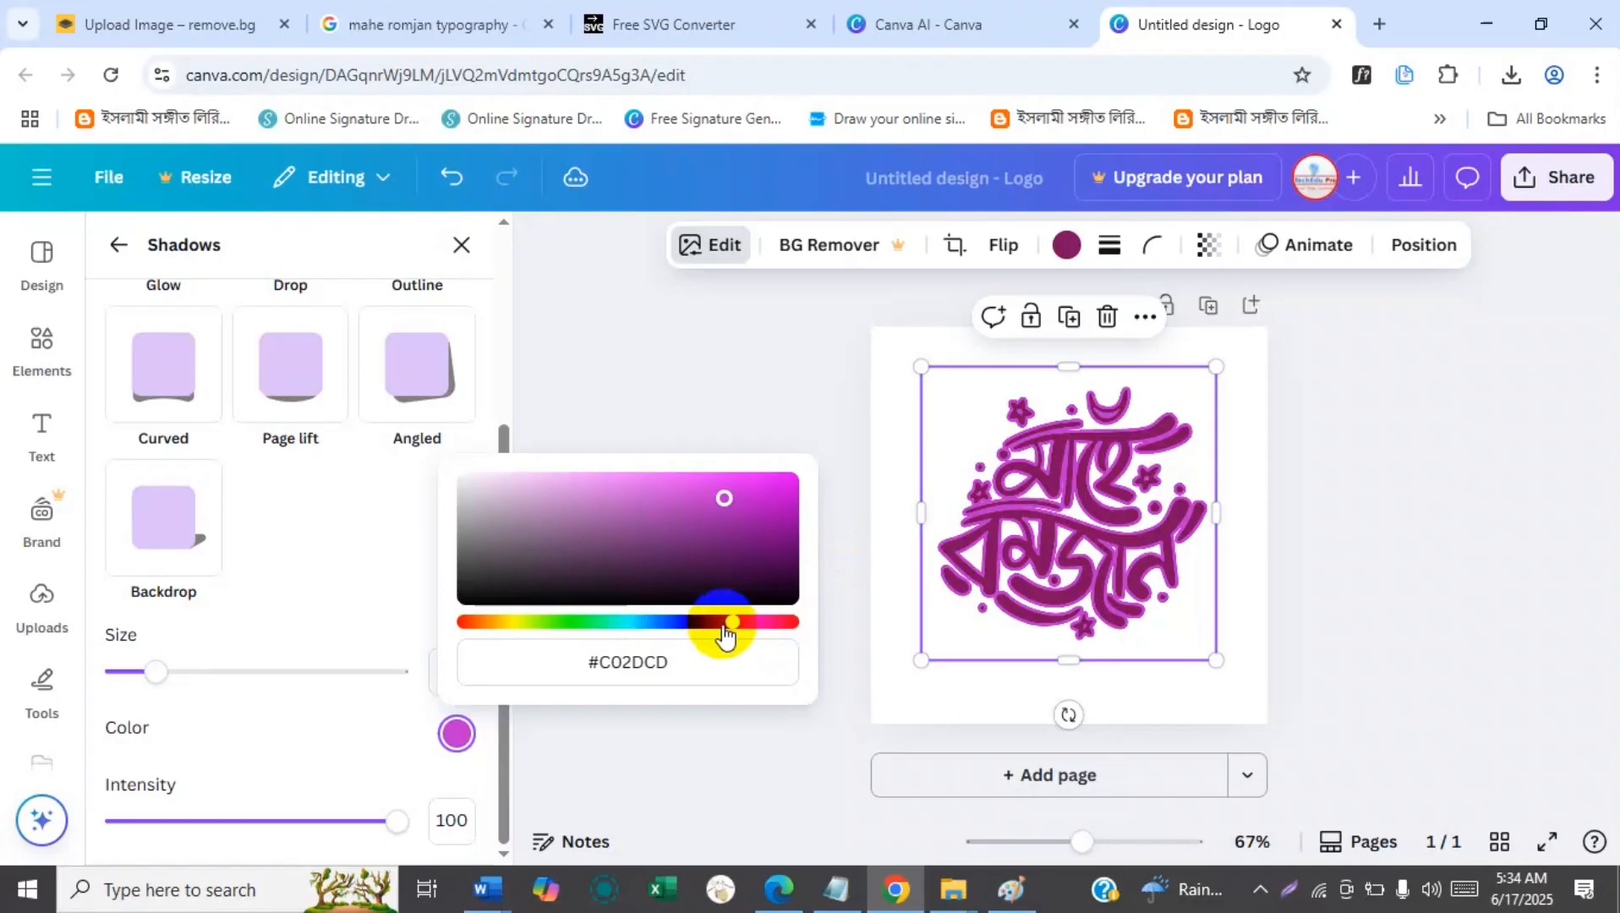
pyautogui.click(719, 486)
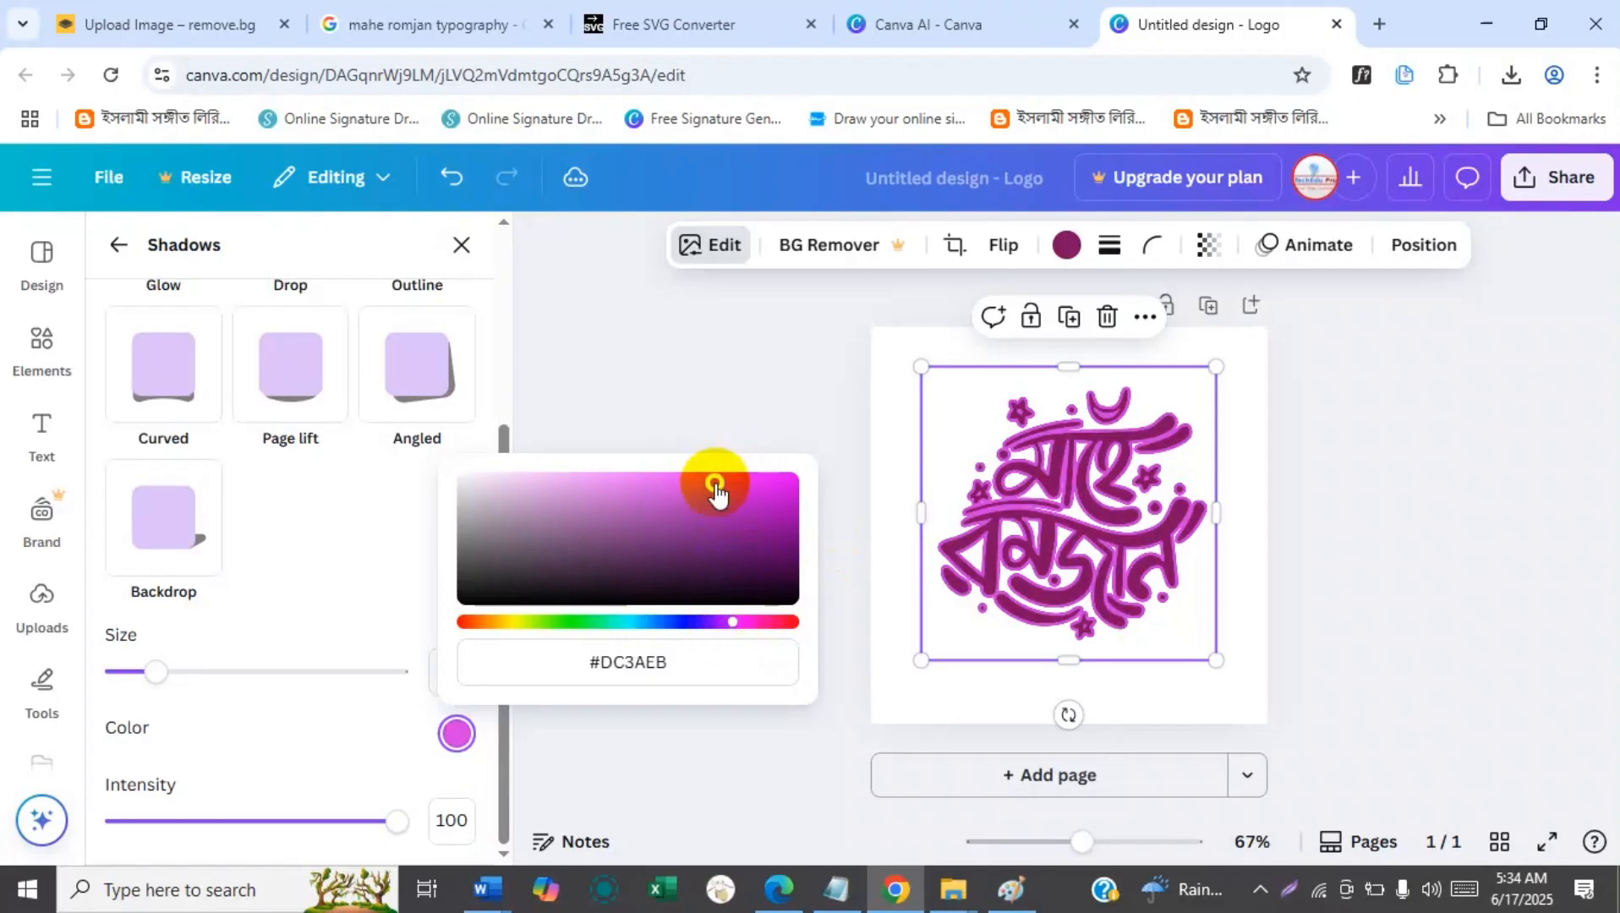
pyautogui.moveTo(167, 686)
pyautogui.mouseDown()
pyautogui.moveTo(123, 672)
pyautogui.moveTo(150, 686)
pyautogui.mouseUp()
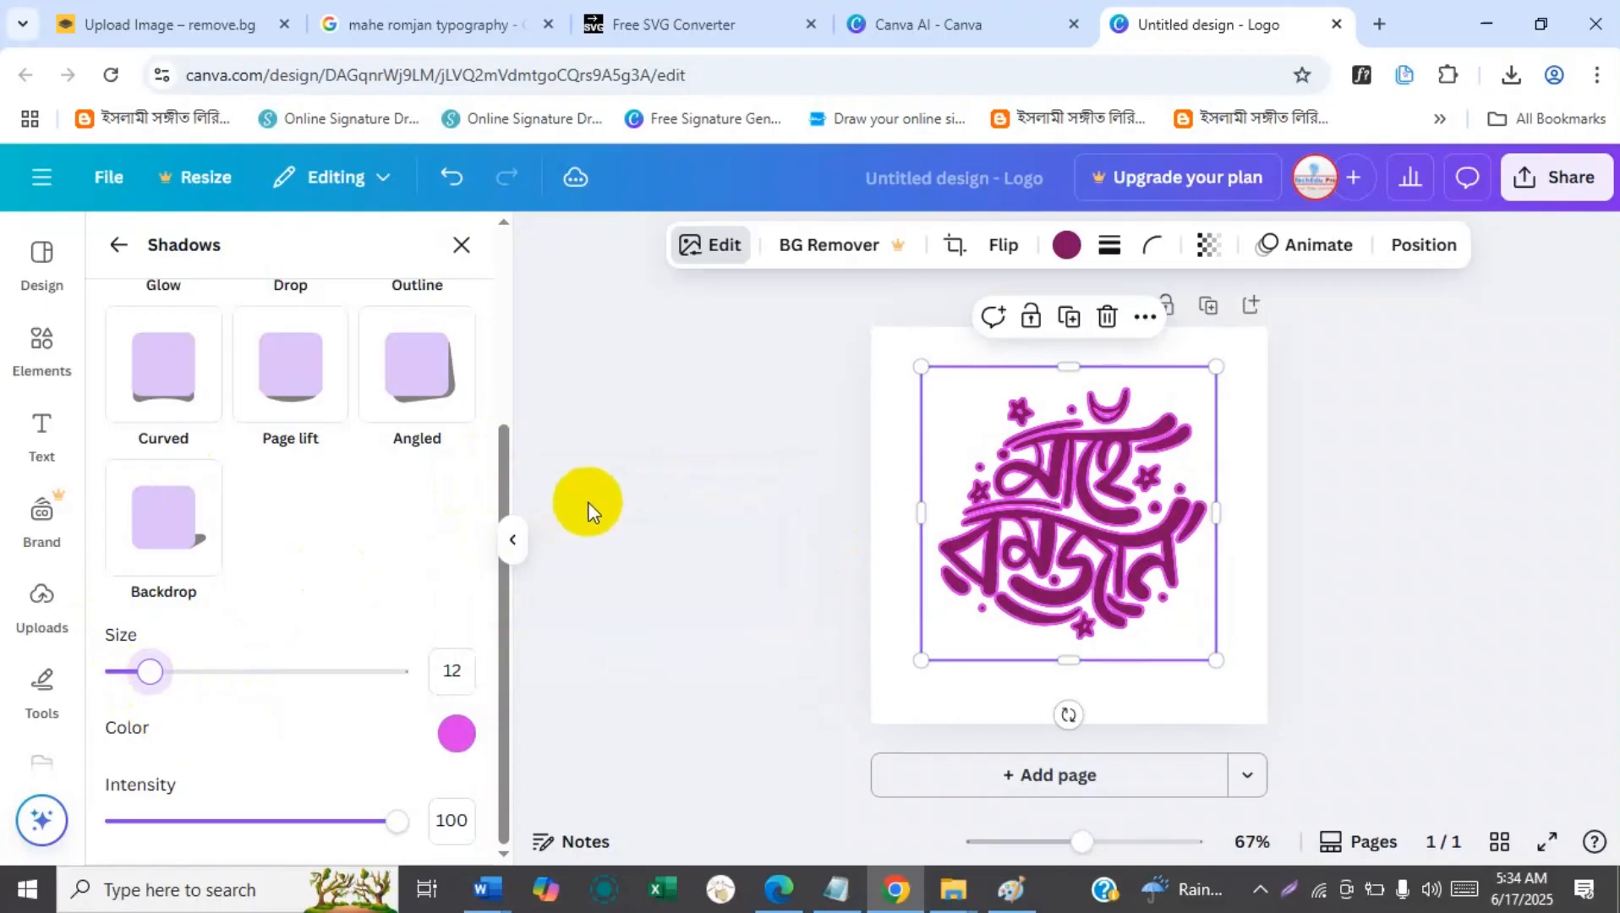
pyautogui.click(589, 505)
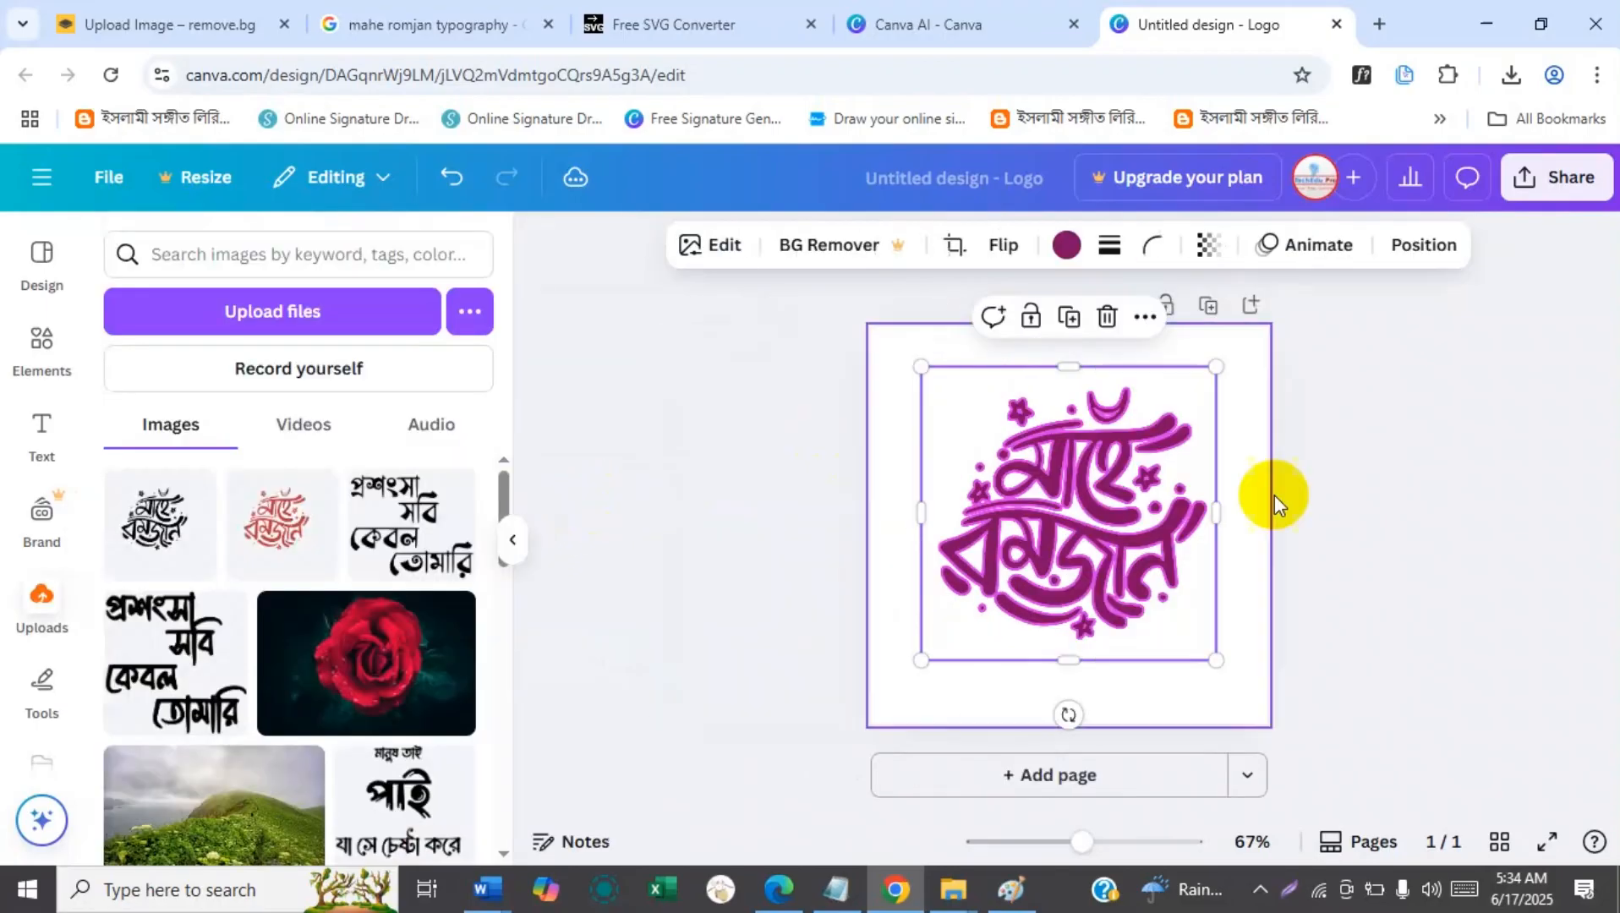
# Reopen the calligraphy's shadow settings and vary the outline intensity, setting it back to 100.
pyautogui.click(704, 245)
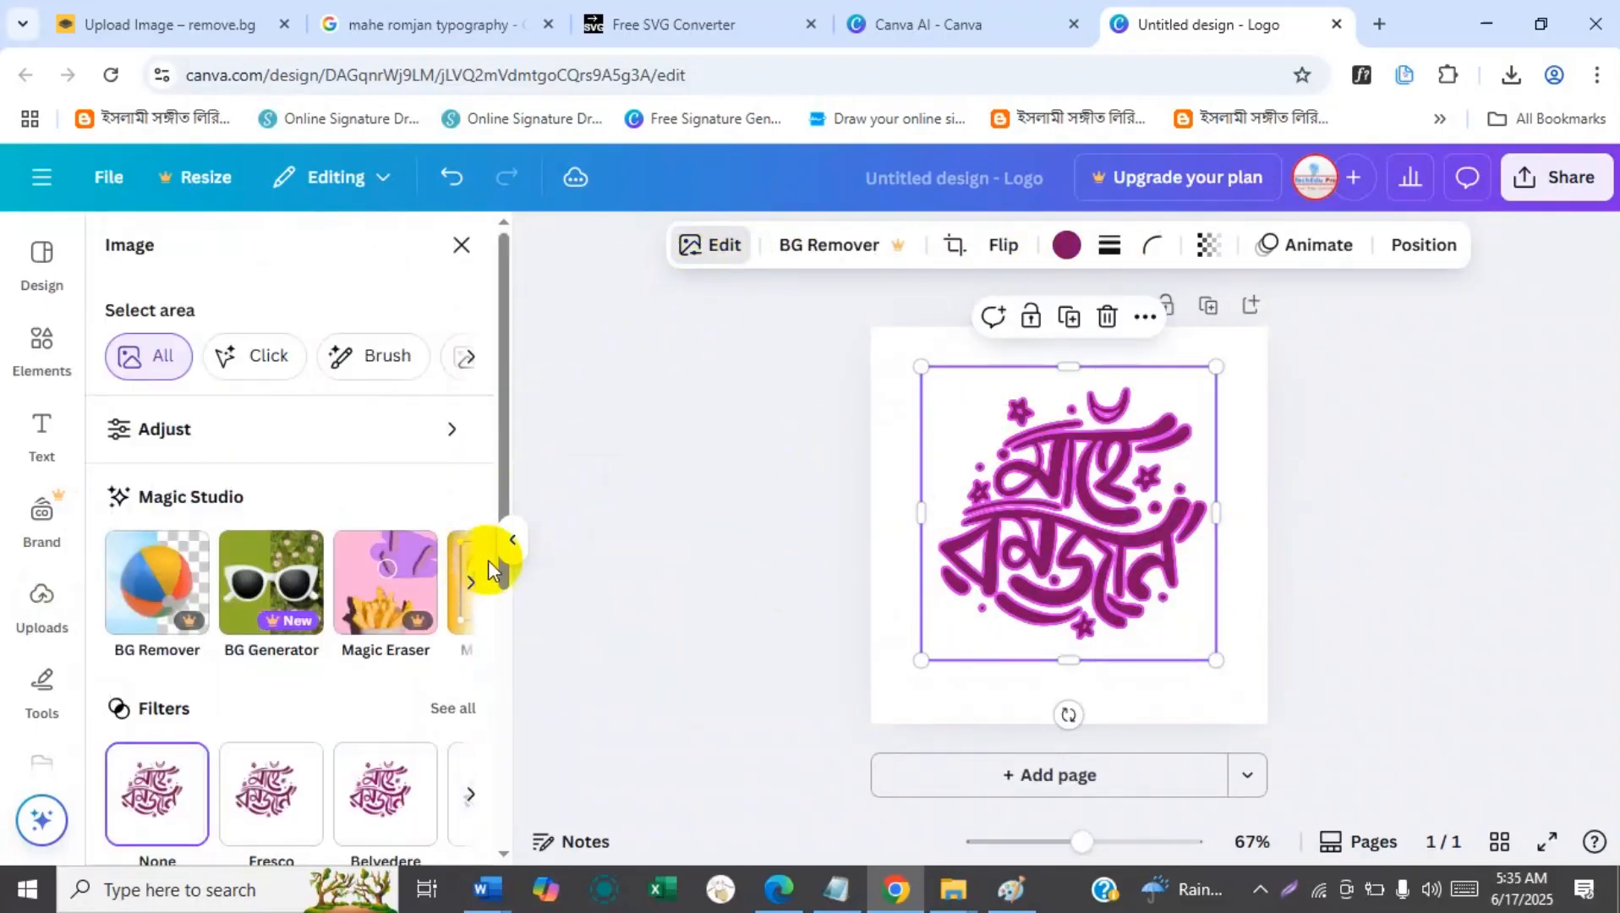
pyautogui.scroll(-4, 491, 482)
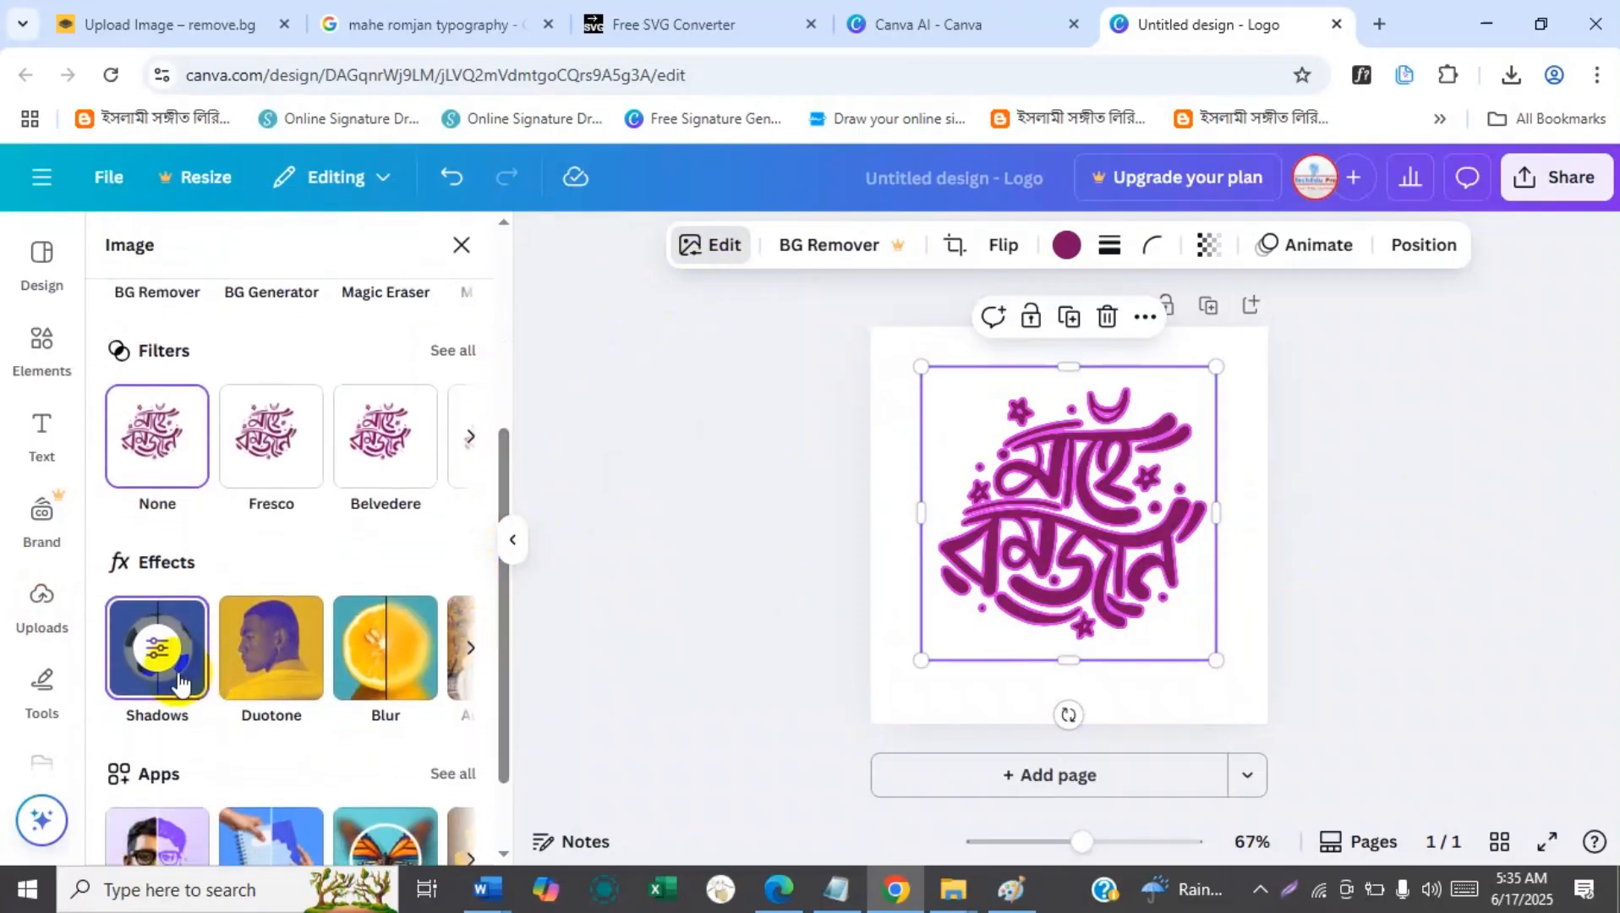
pyautogui.click(156, 655)
pyautogui.moveTo(502, 355); pyautogui.dragTo(486, 524)
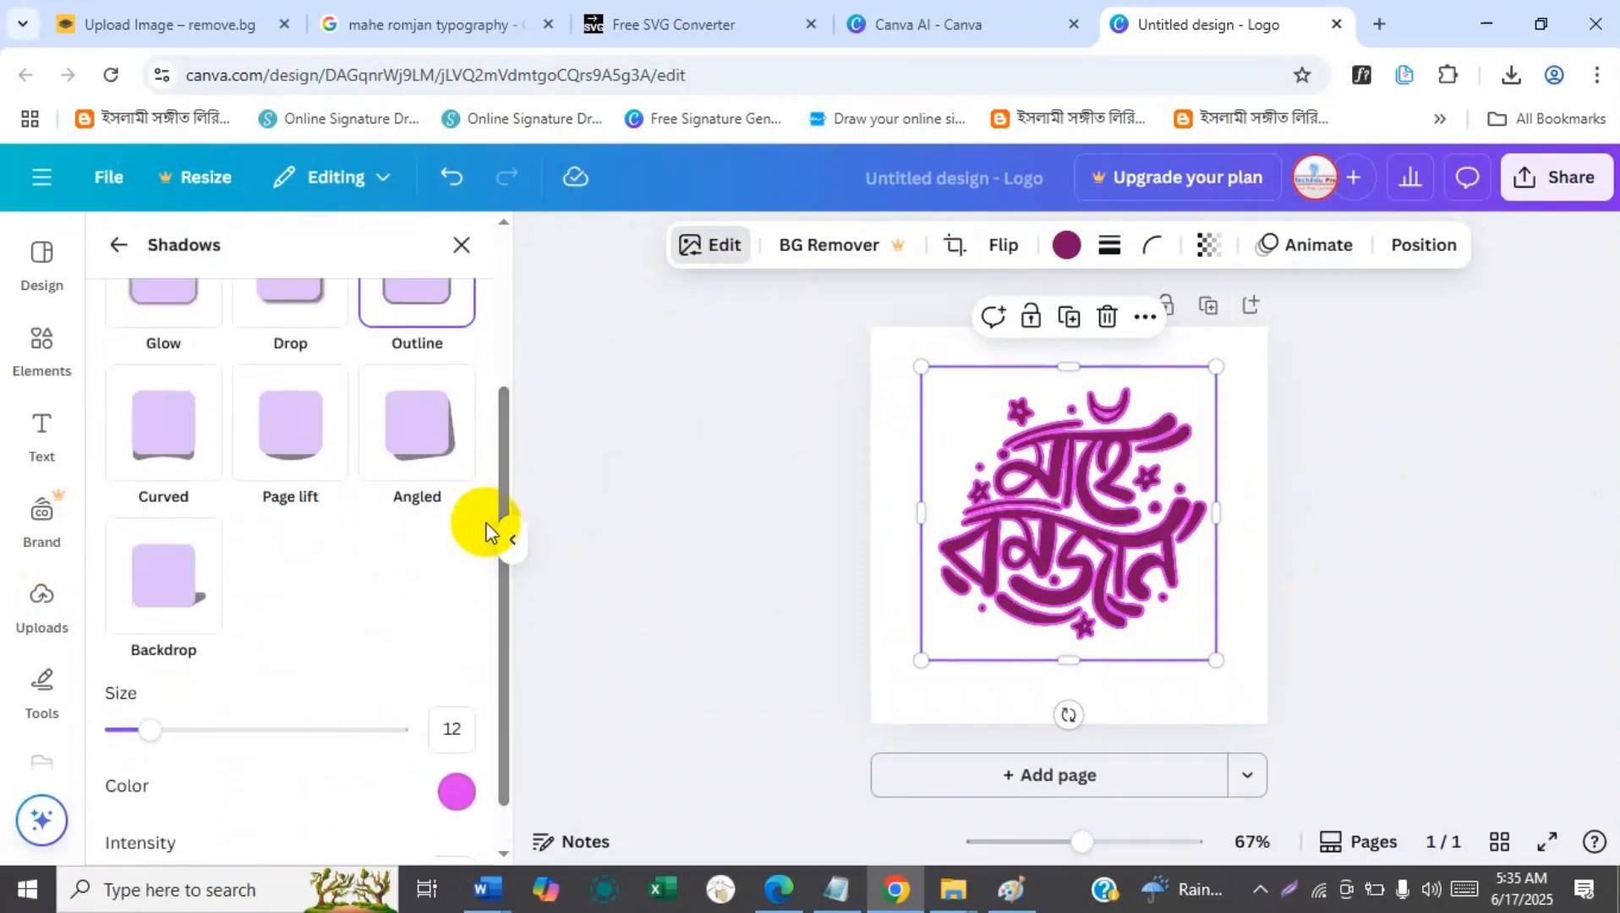
pyautogui.moveTo(499, 596); pyautogui.dragTo(495, 688)
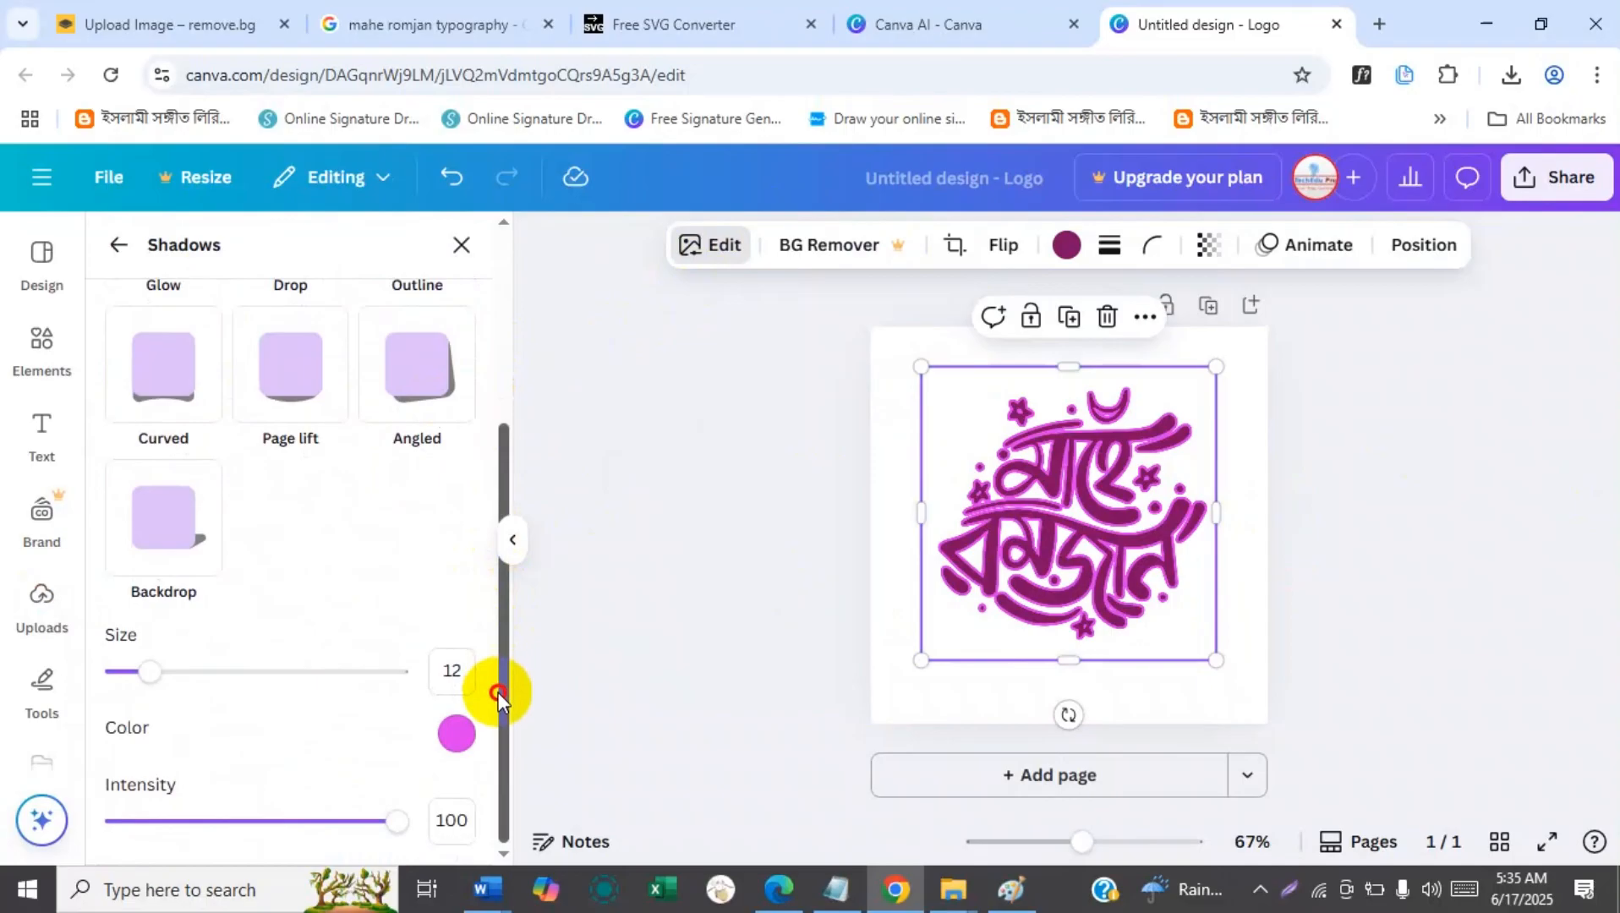
pyautogui.moveTo(393, 833); pyautogui.dragTo(459, 823)
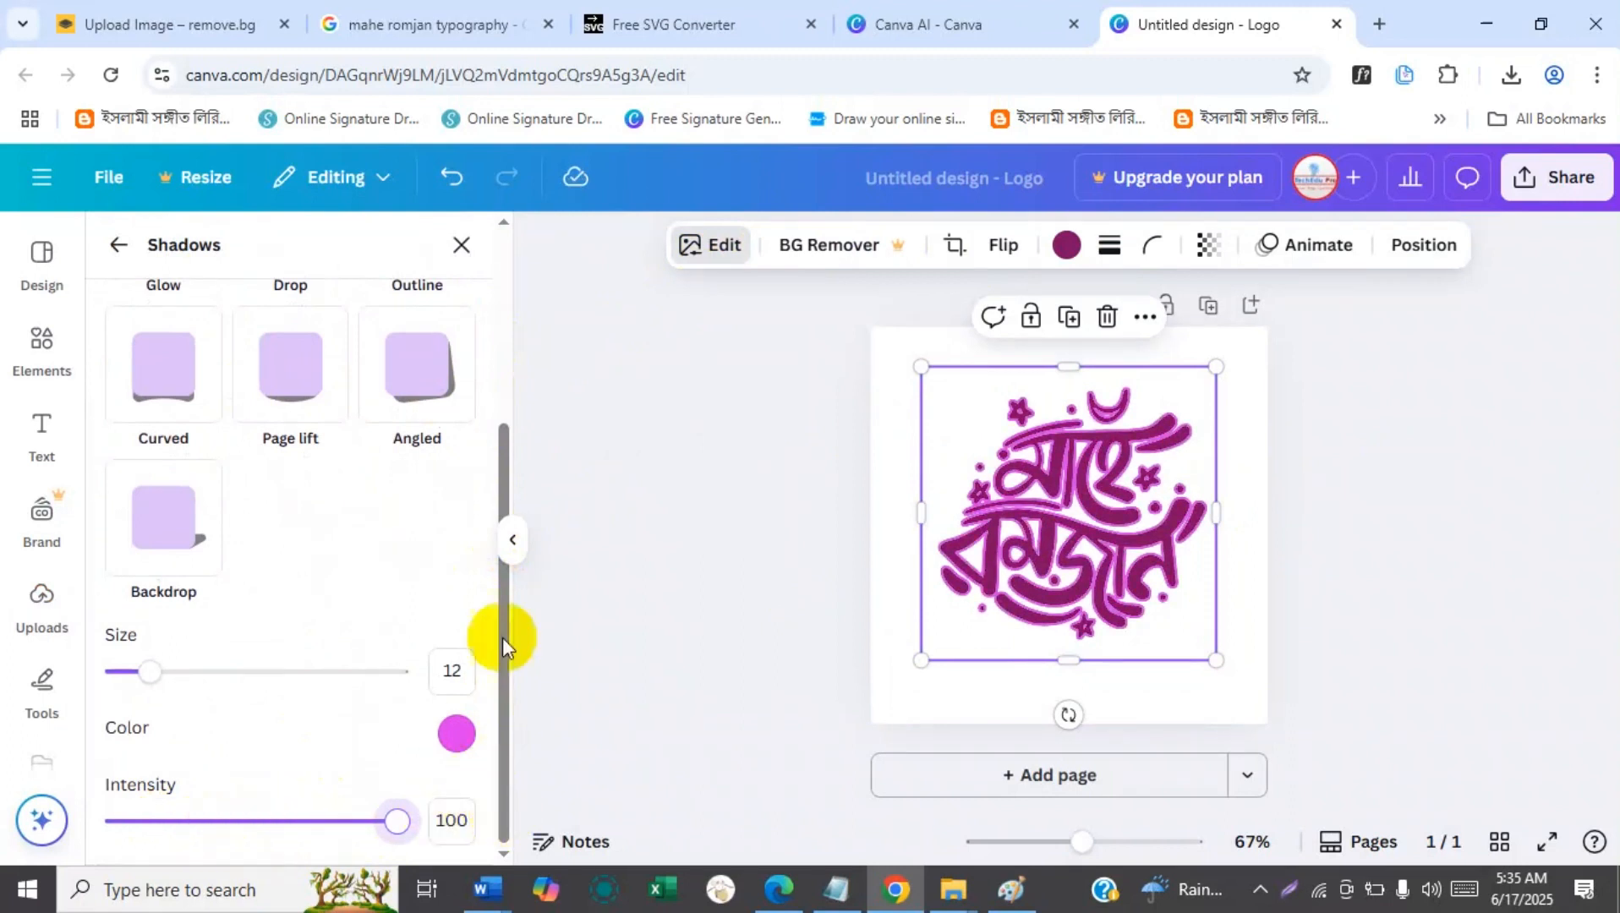
# Examine the Duotone effect presets available for the calligraphy.
pyautogui.click(119, 245)
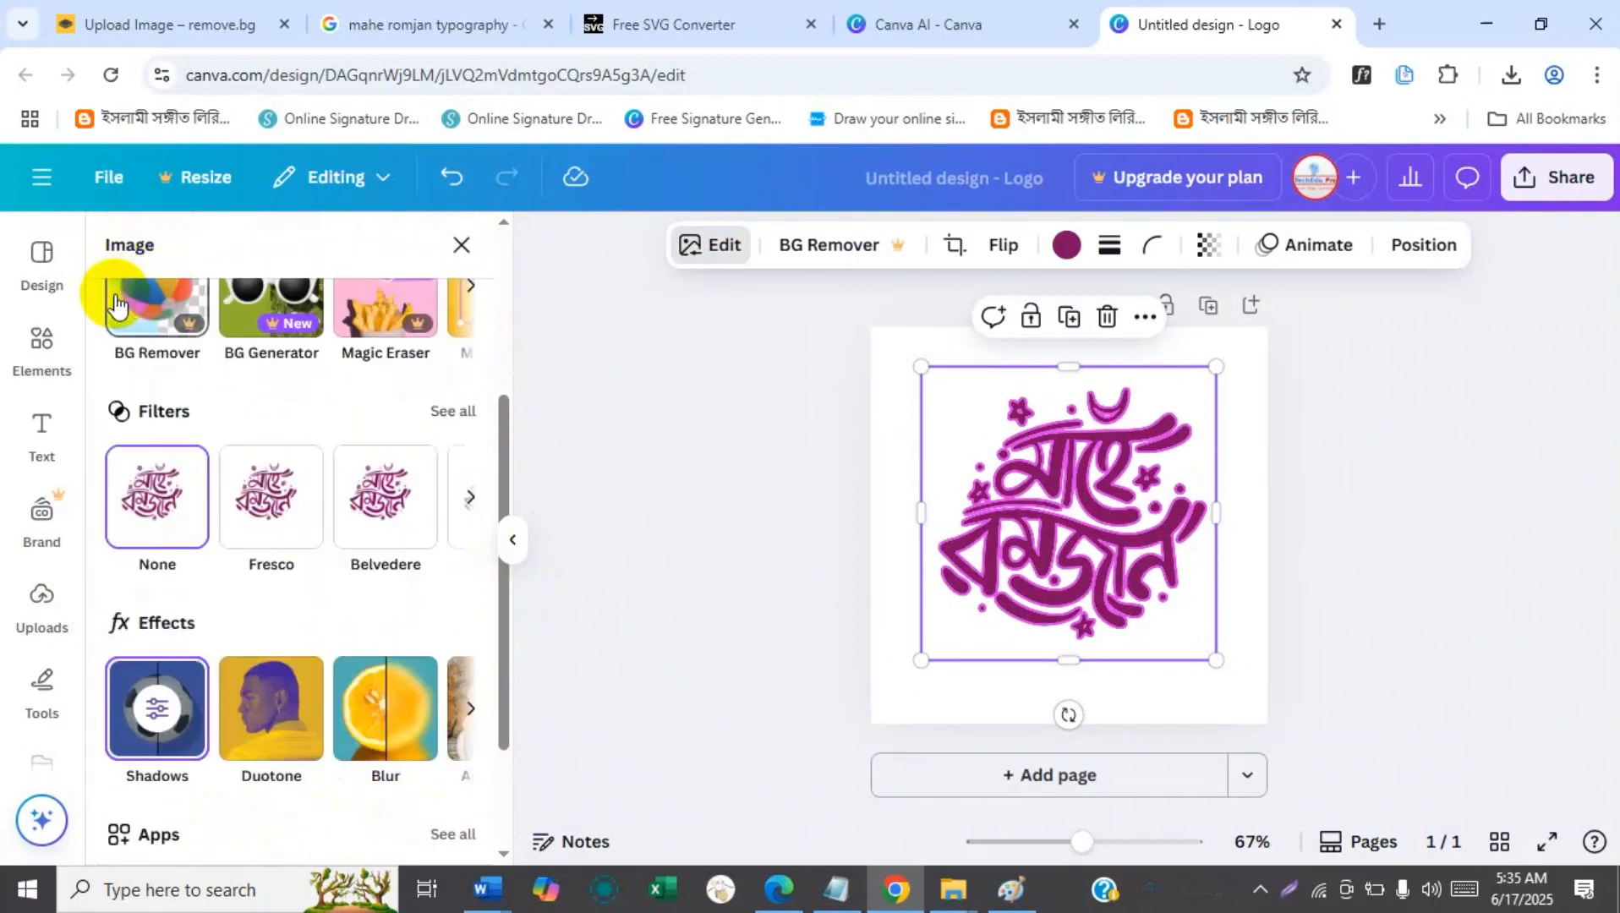
pyautogui.click(245, 753)
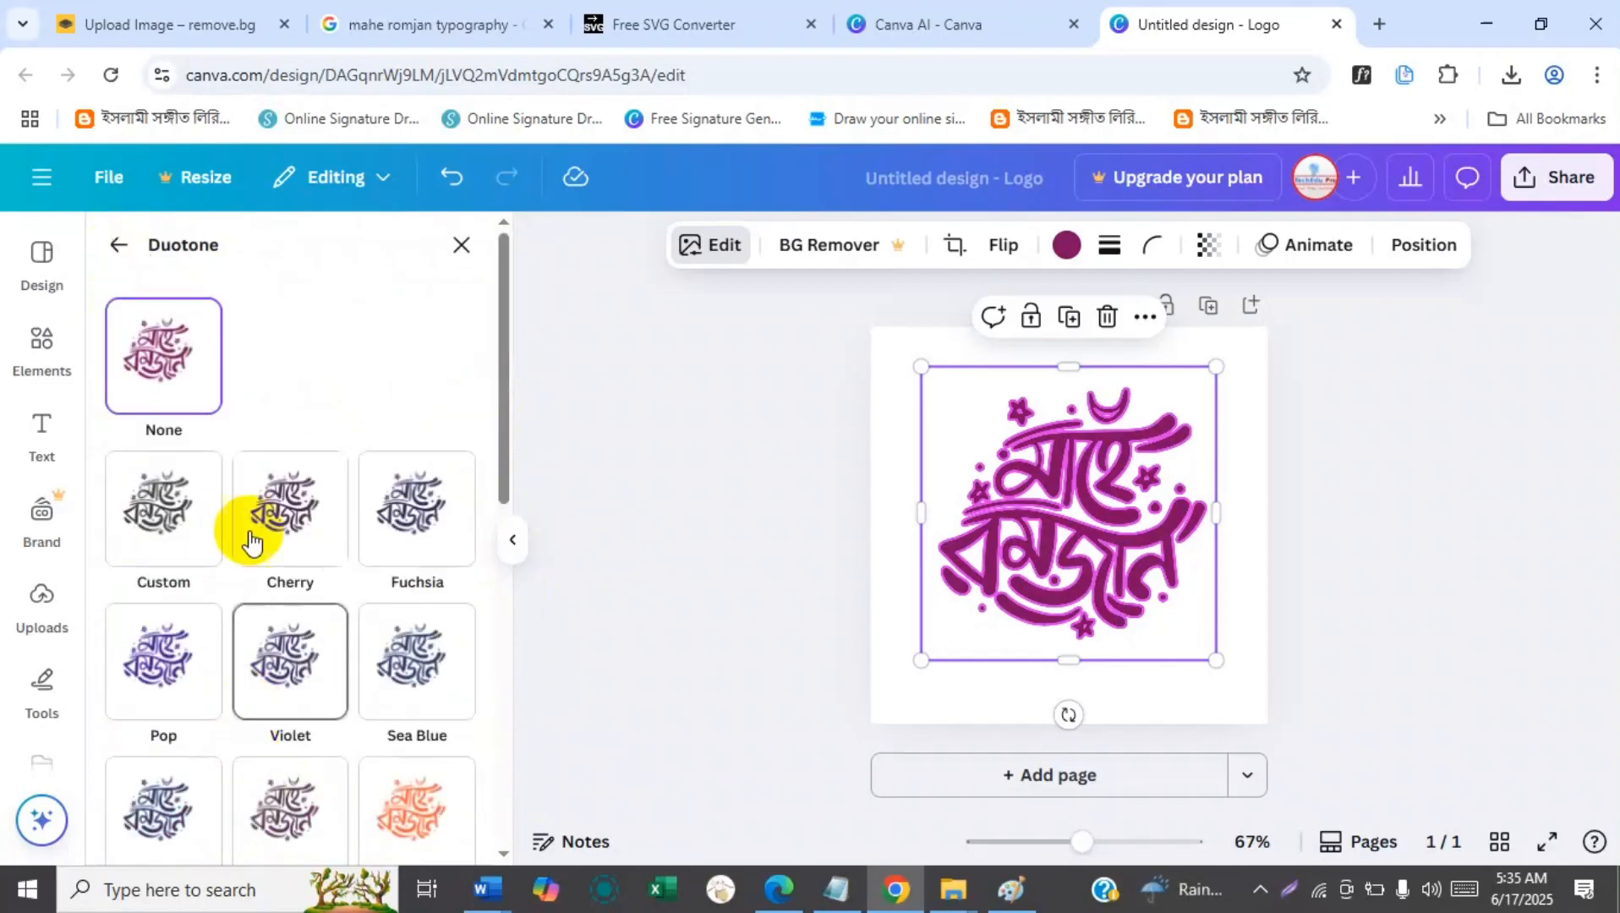
pyautogui.click(501, 343)
pyautogui.moveTo(501, 344); pyautogui.dragTo(487, 502)
pyautogui.click(408, 560)
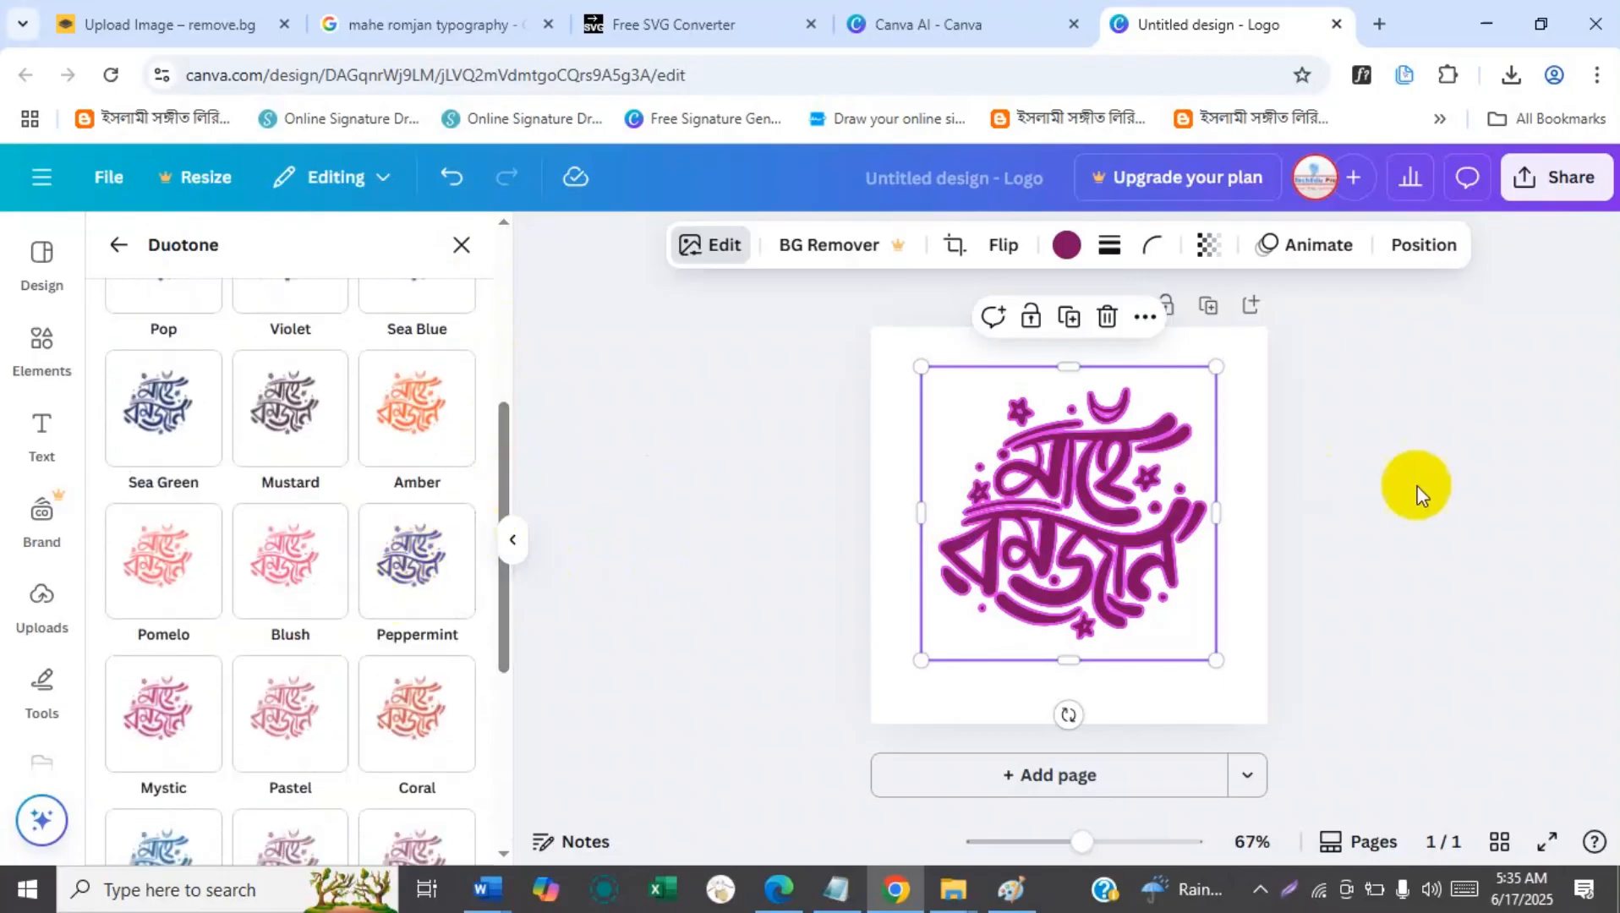
pyautogui.click(1352, 441)
pyautogui.click(1350, 446)
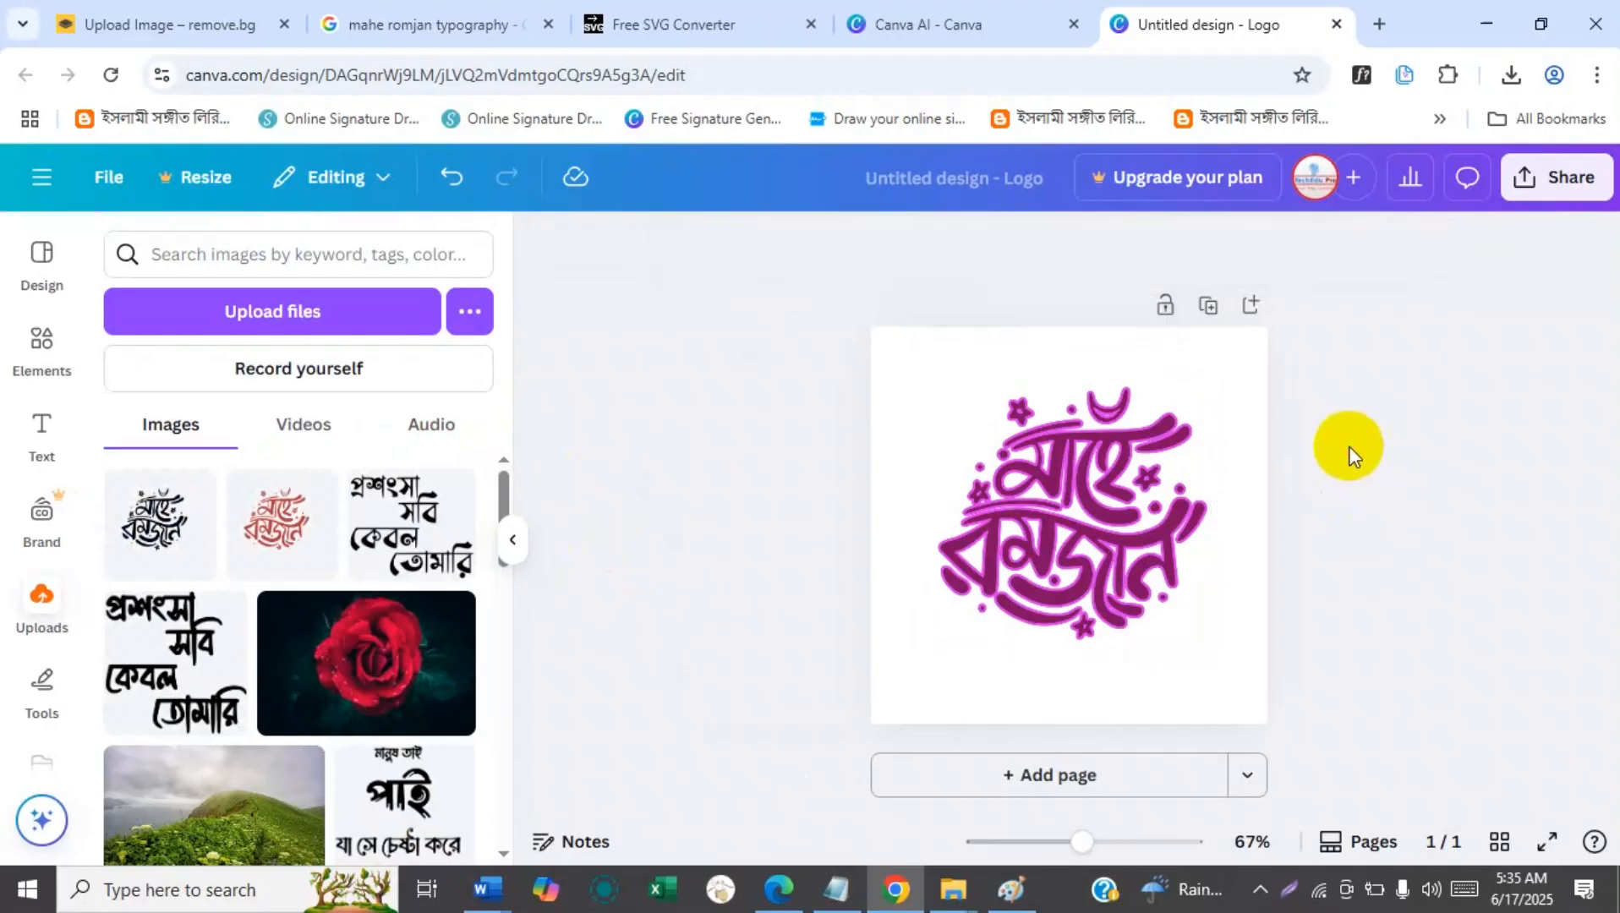
pyautogui.click(1106, 511)
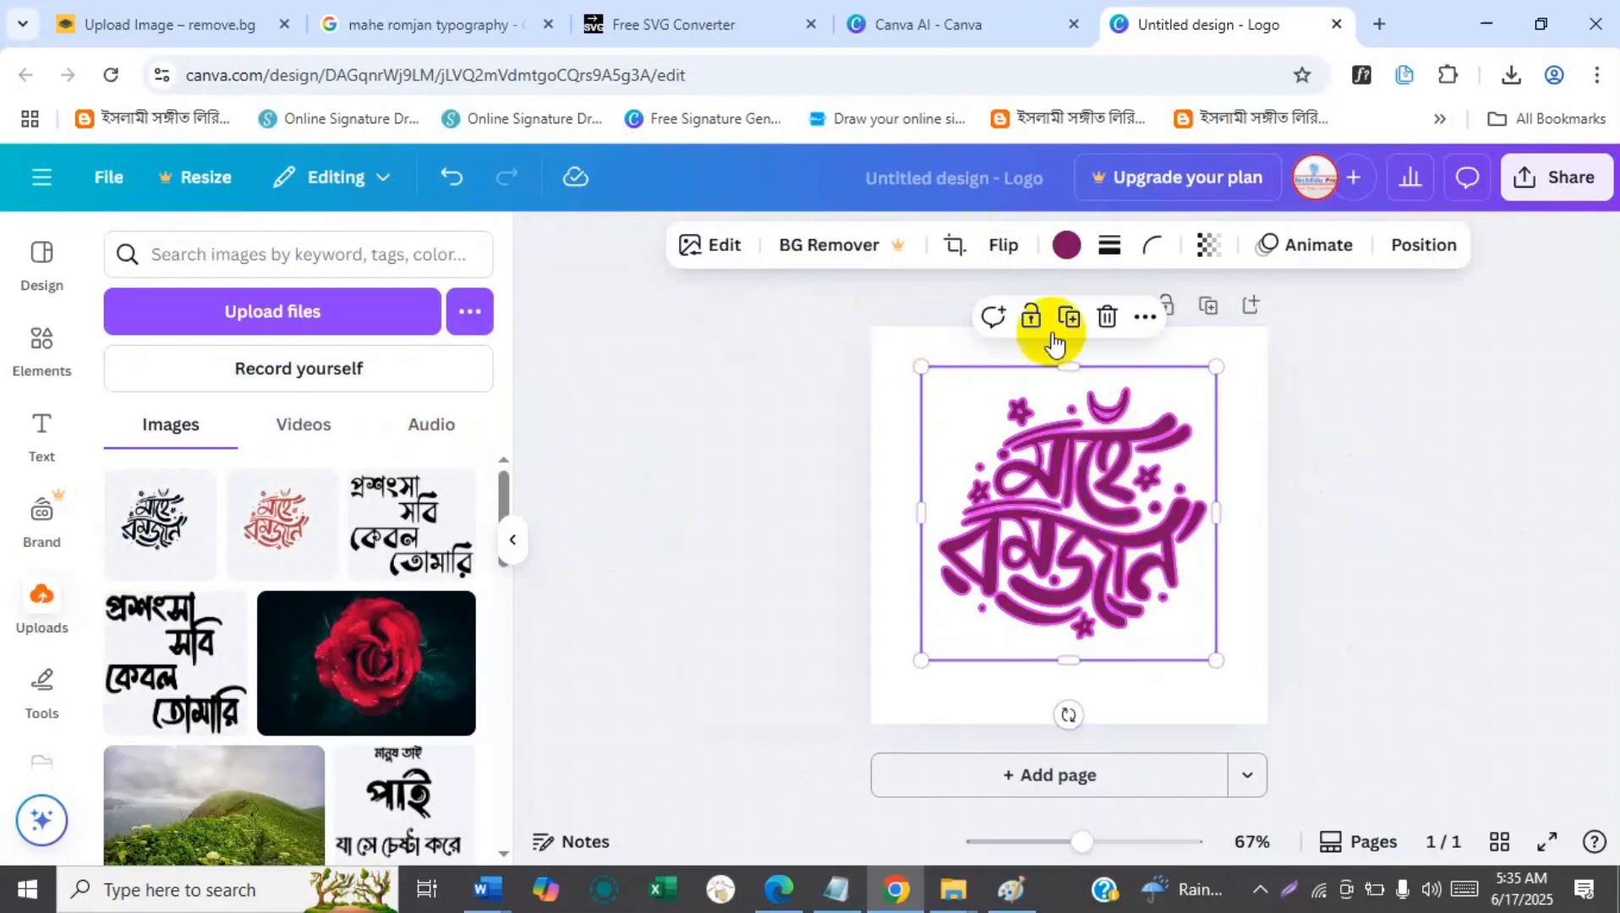
pyautogui.click(1360, 434)
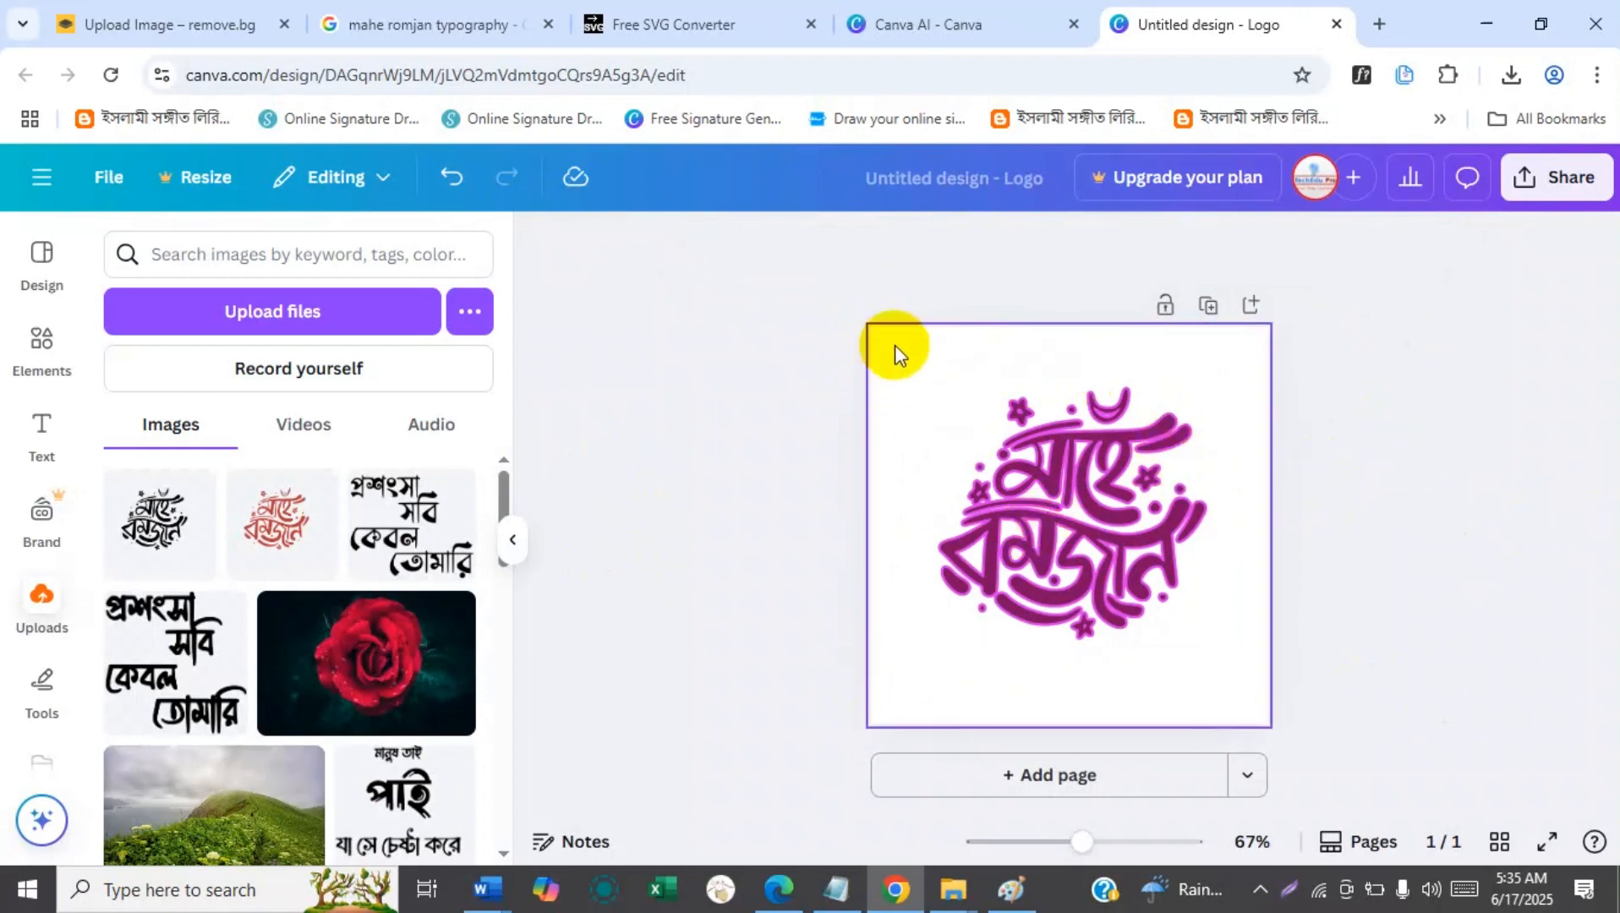
# Set the page background to the solid black #000000.
pyautogui.click(895, 349)
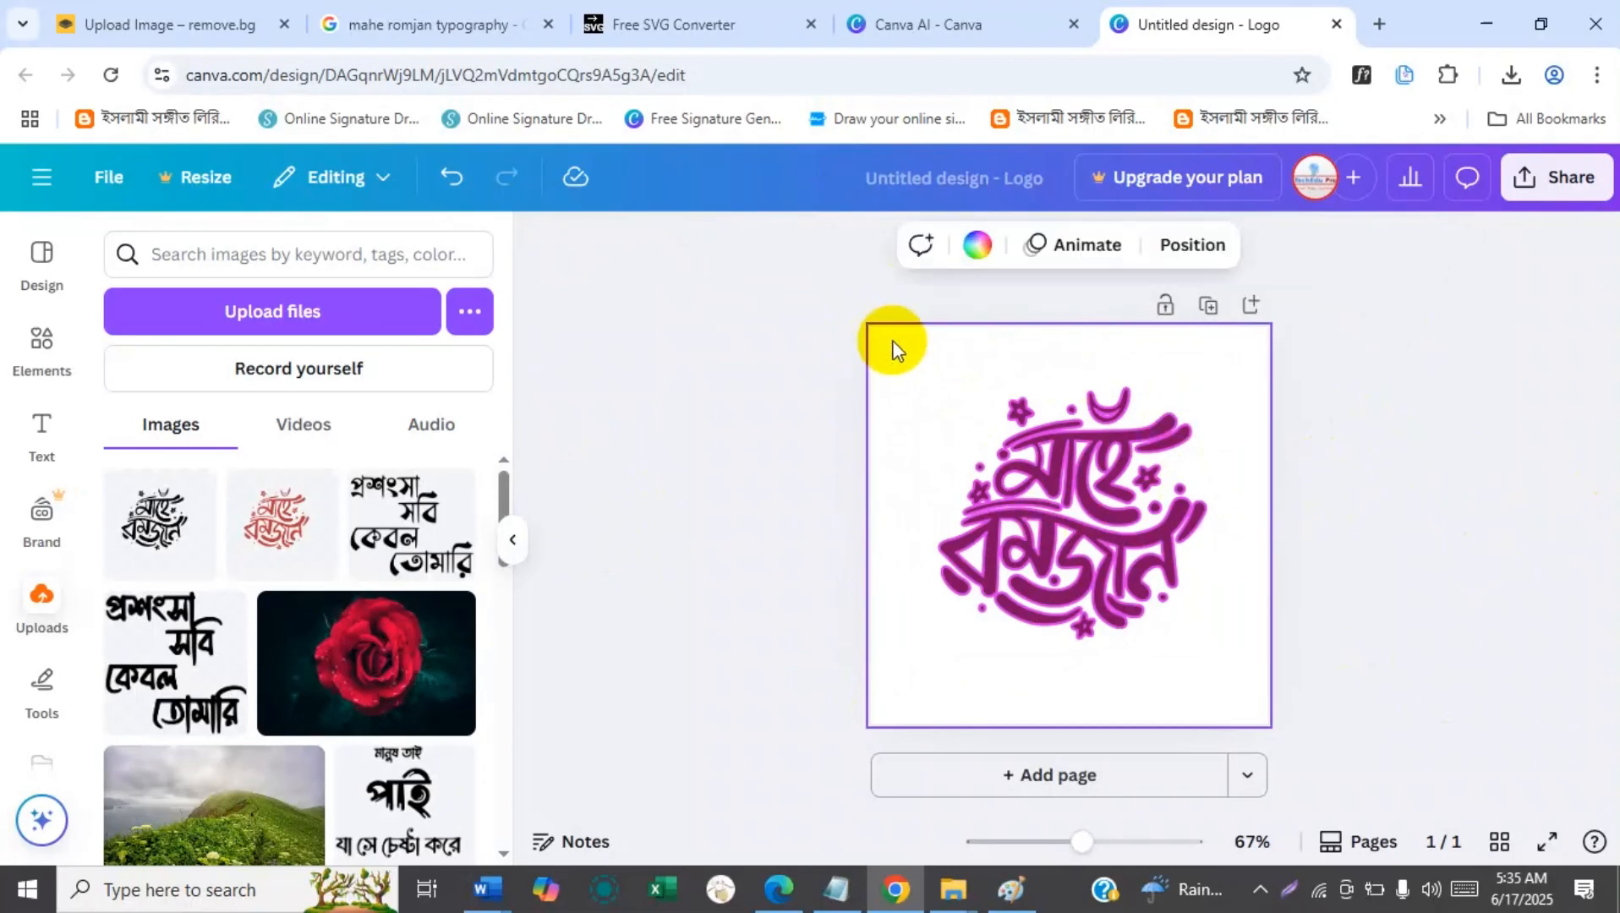
pyautogui.click(973, 253)
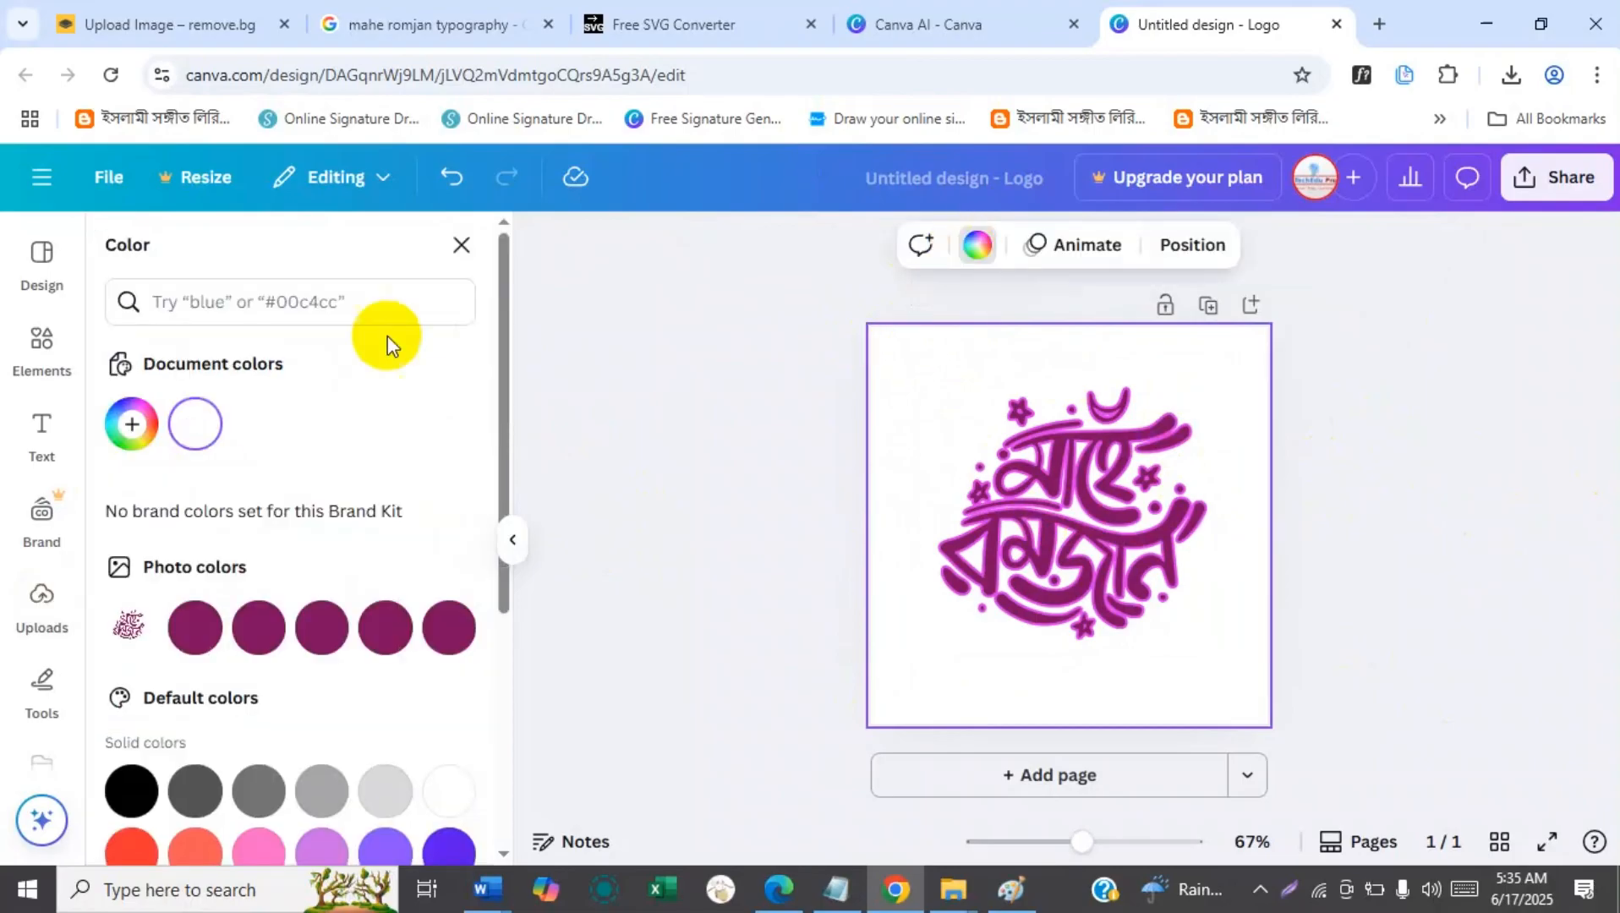
pyautogui.click(131, 423)
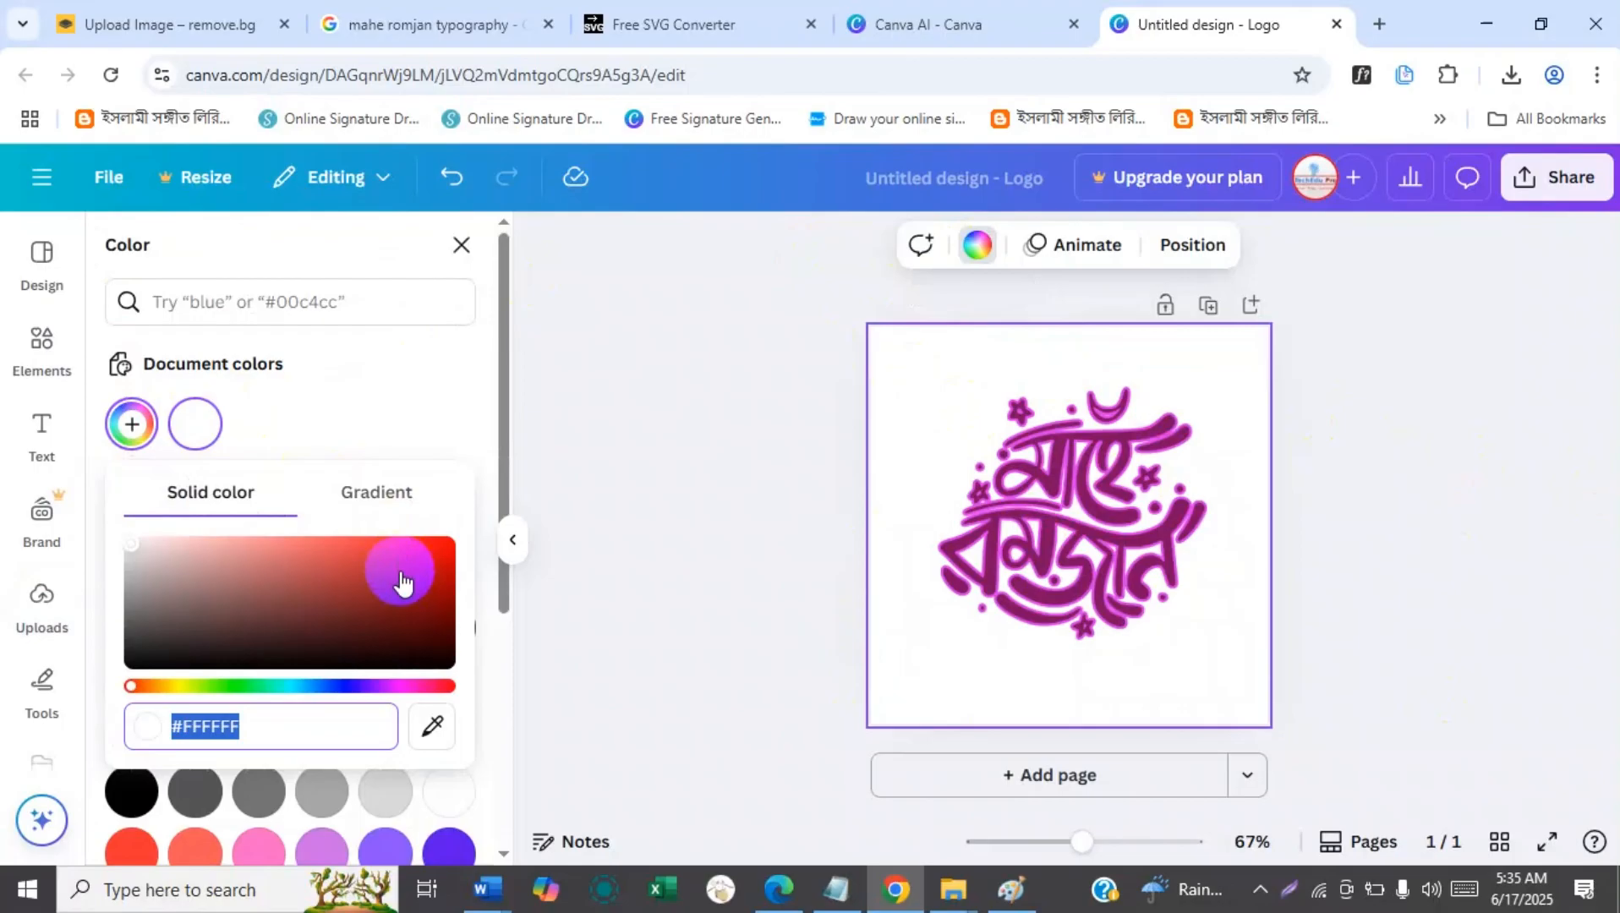
pyautogui.moveTo(161, 658); pyautogui.dragTo(43, 680)
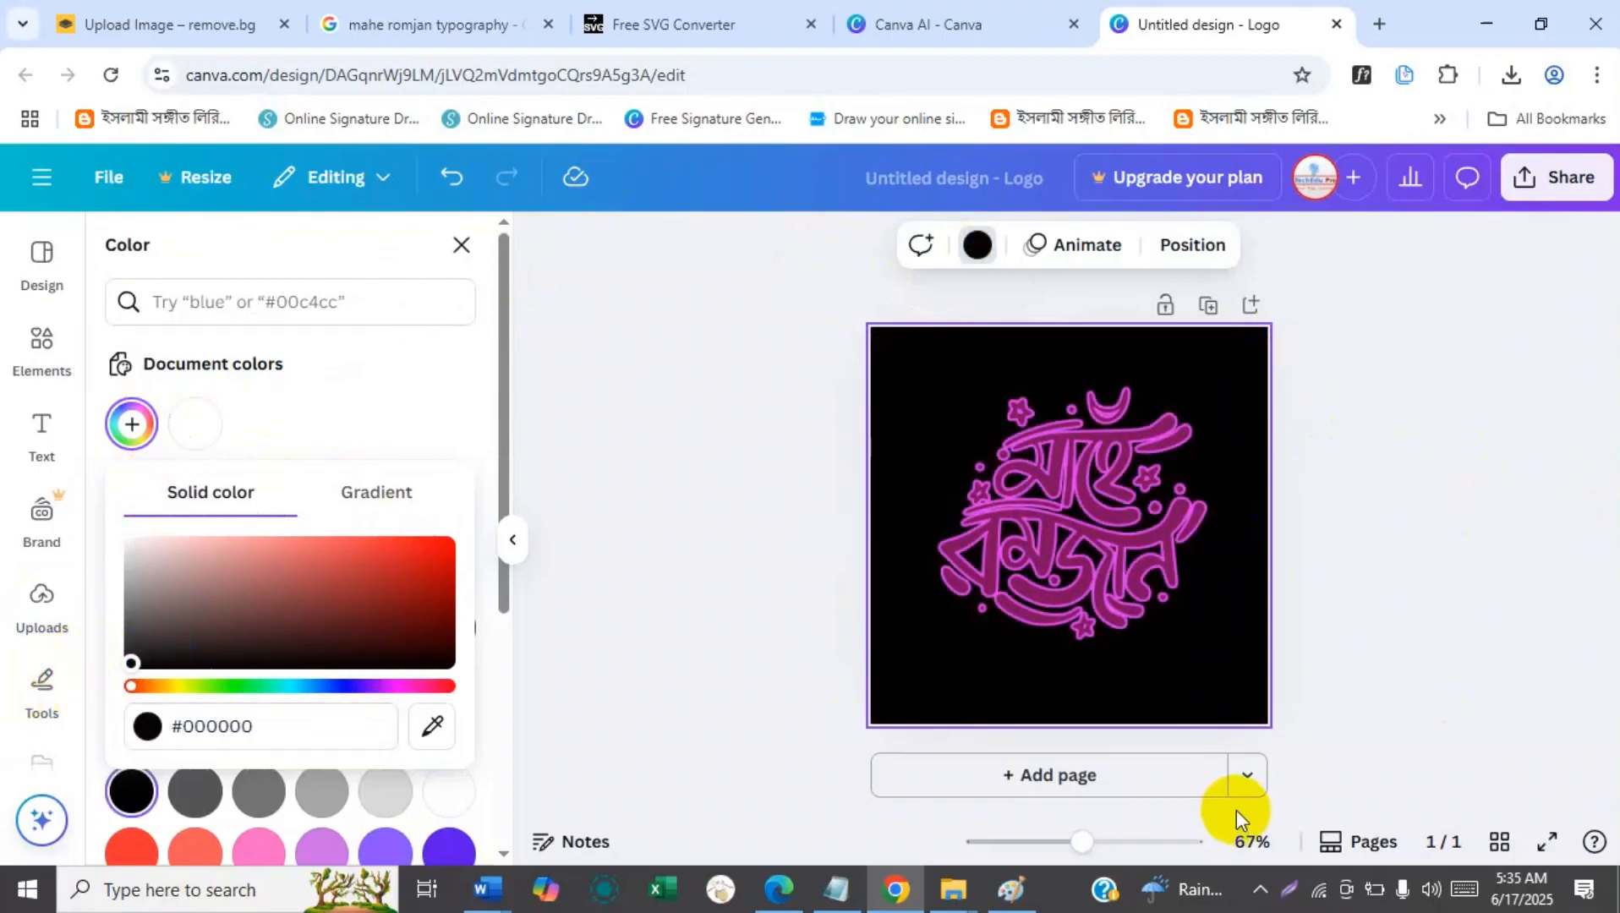
# Enlarge the calligraphy slightly and reposition it so it is horizontally centered on the page.
pyautogui.click(1116, 542)
pyautogui.moveTo(1221, 365); pyautogui.dragTo(1247, 353)
pyautogui.moveTo(1103, 499); pyautogui.dragTo(1096, 508)
# Recolor the calligraphy a brighter magenta, trying #B4208D and dark blue #1F4072 and undoing the dark blue.
pyautogui.click(118, 436)
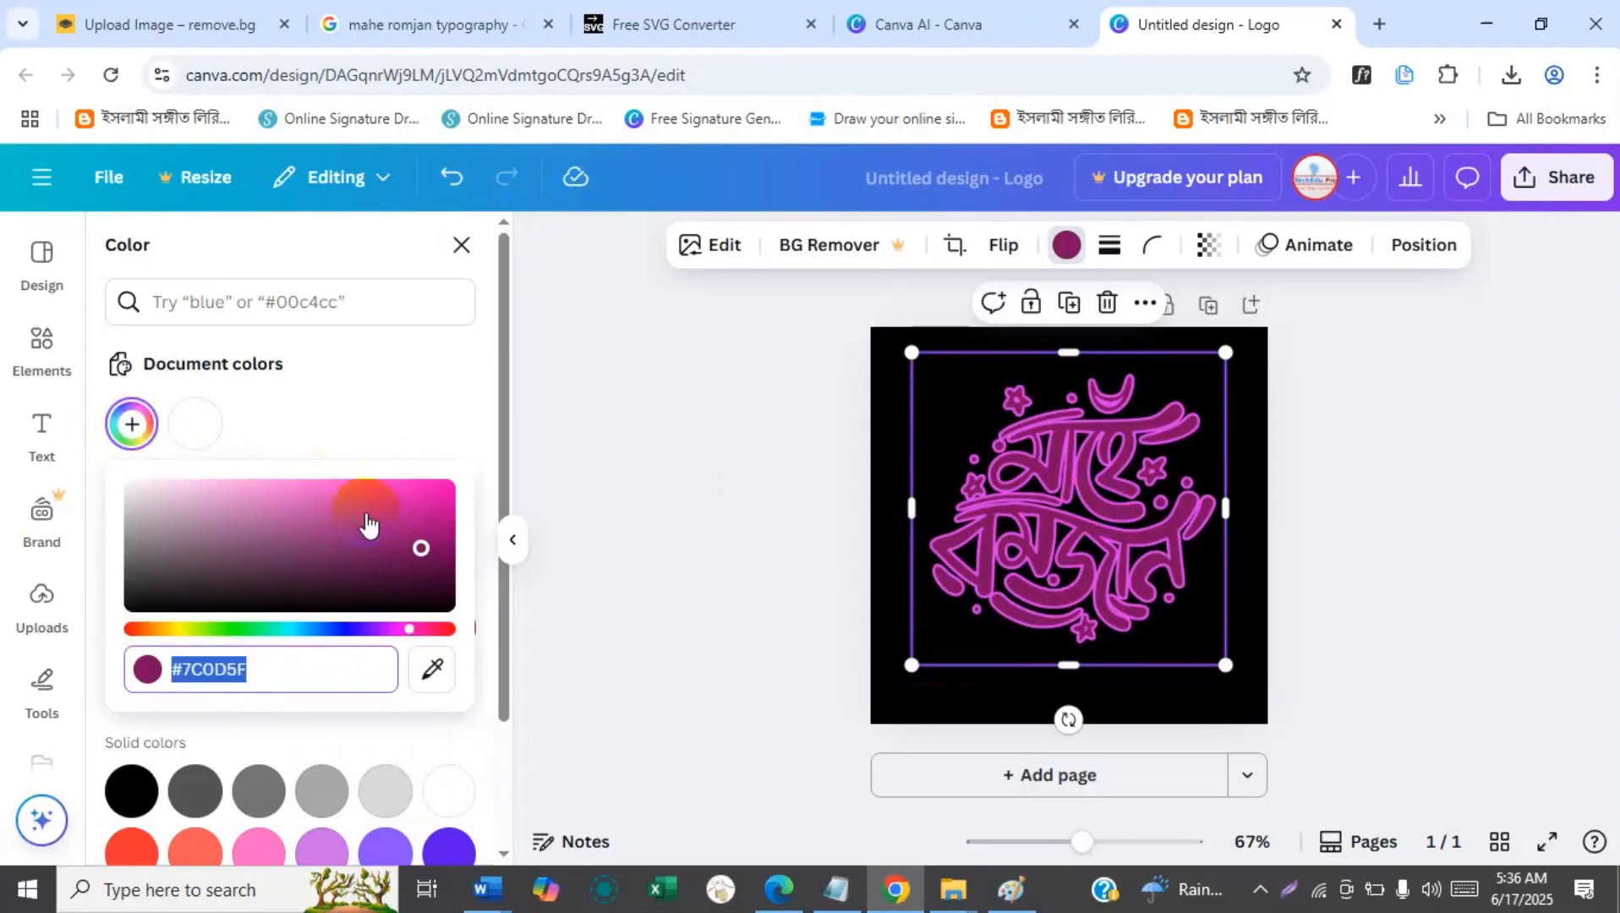
pyautogui.click(397, 519)
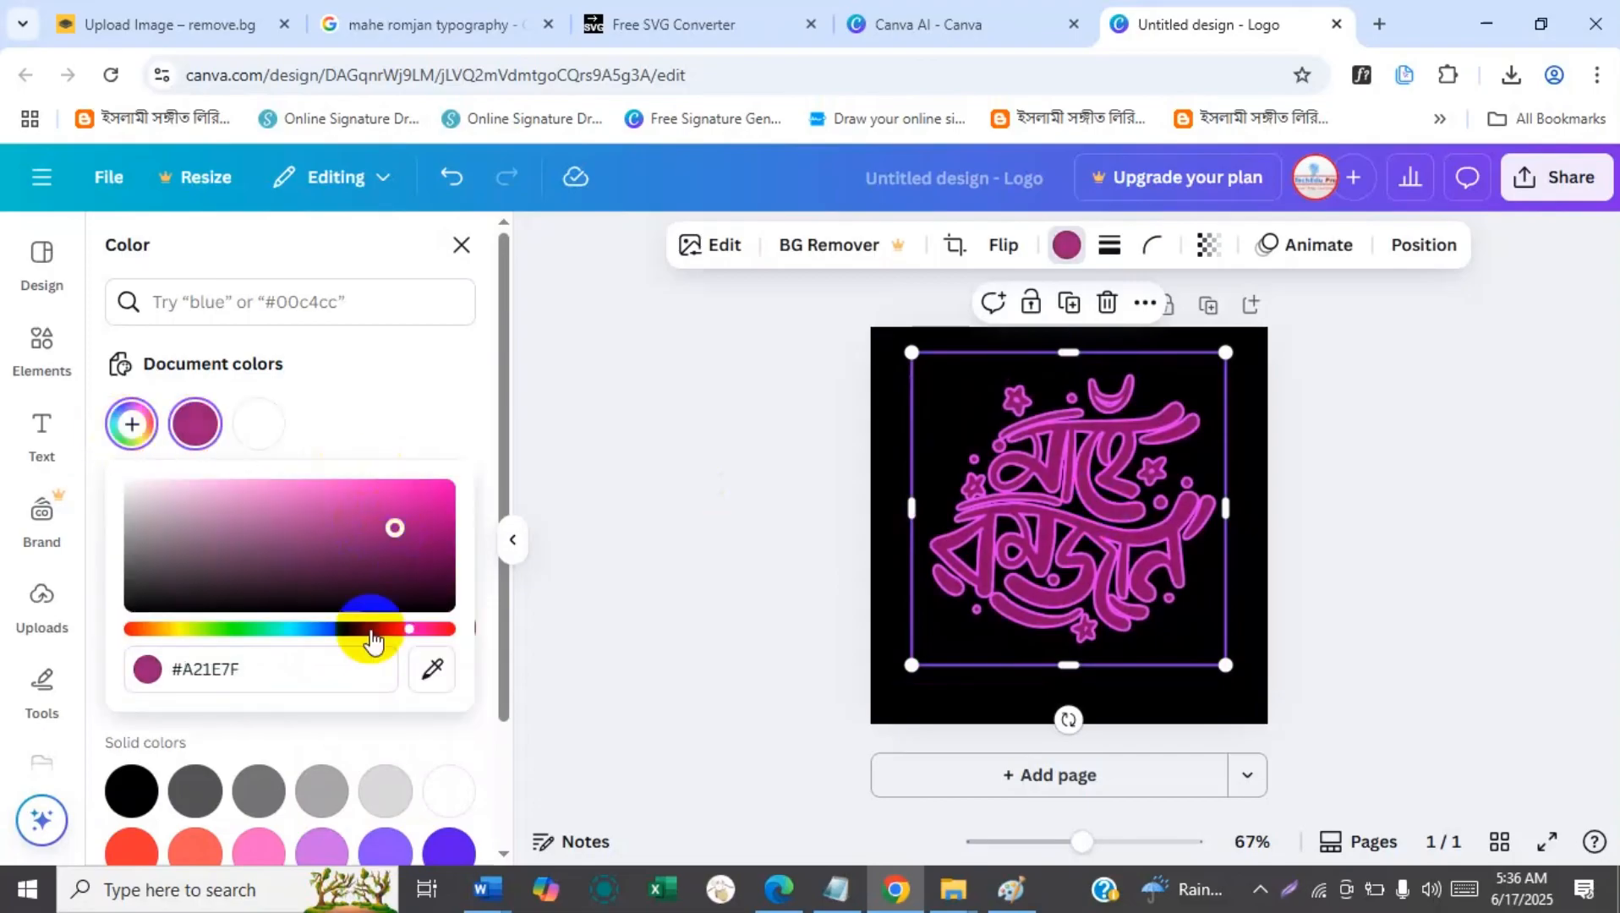
pyautogui.click(325, 629)
pyautogui.click(366, 554)
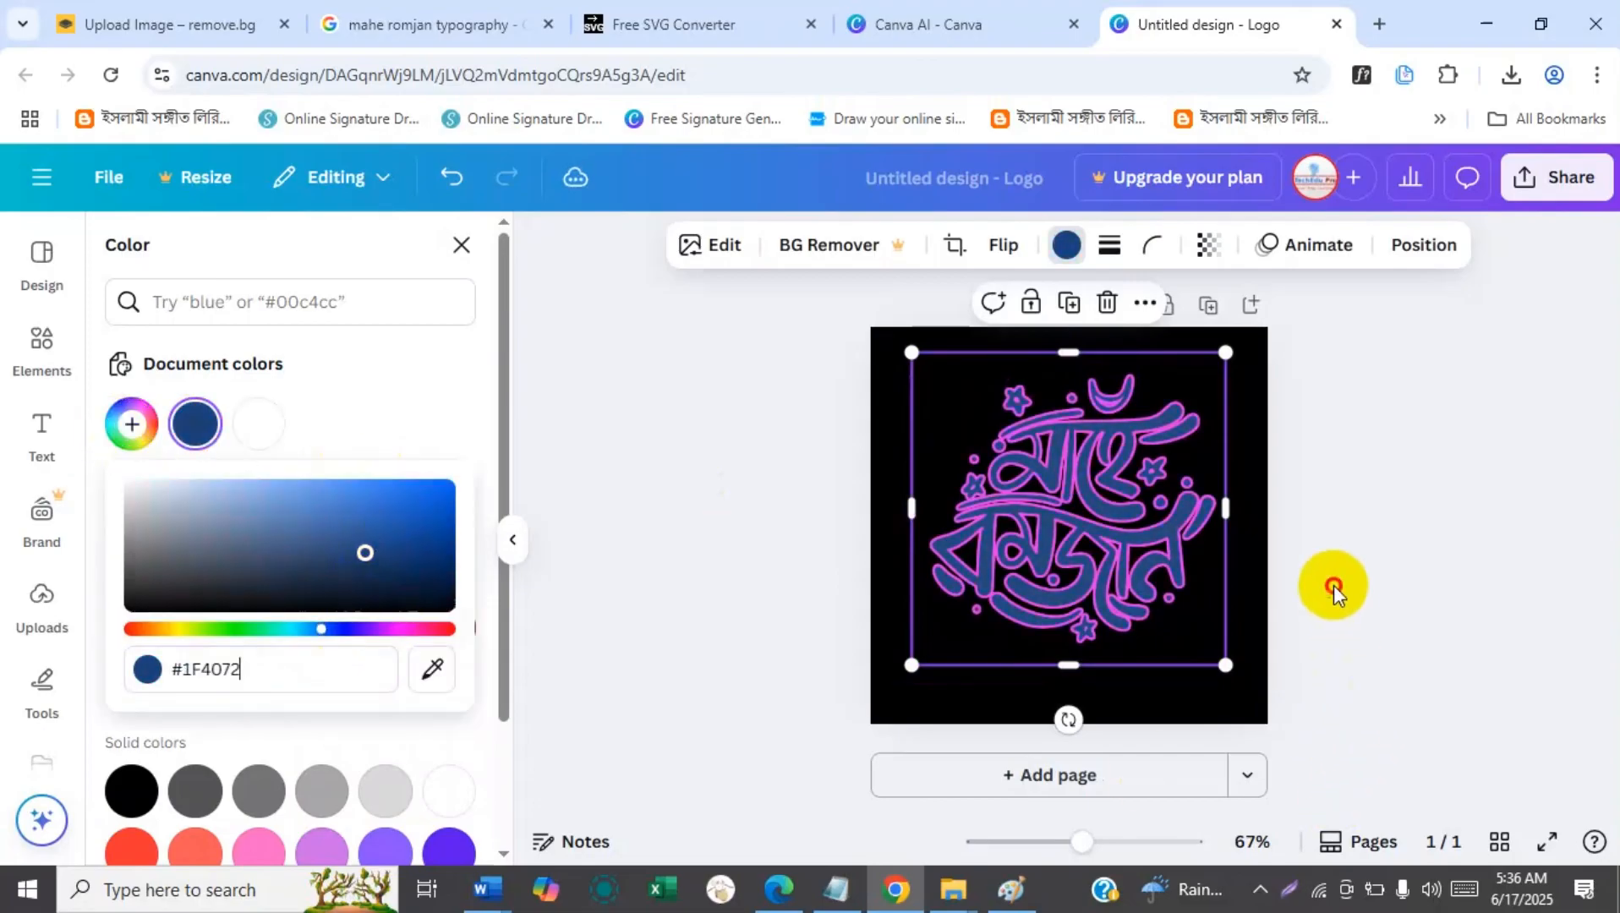
pyautogui.click(1335, 589)
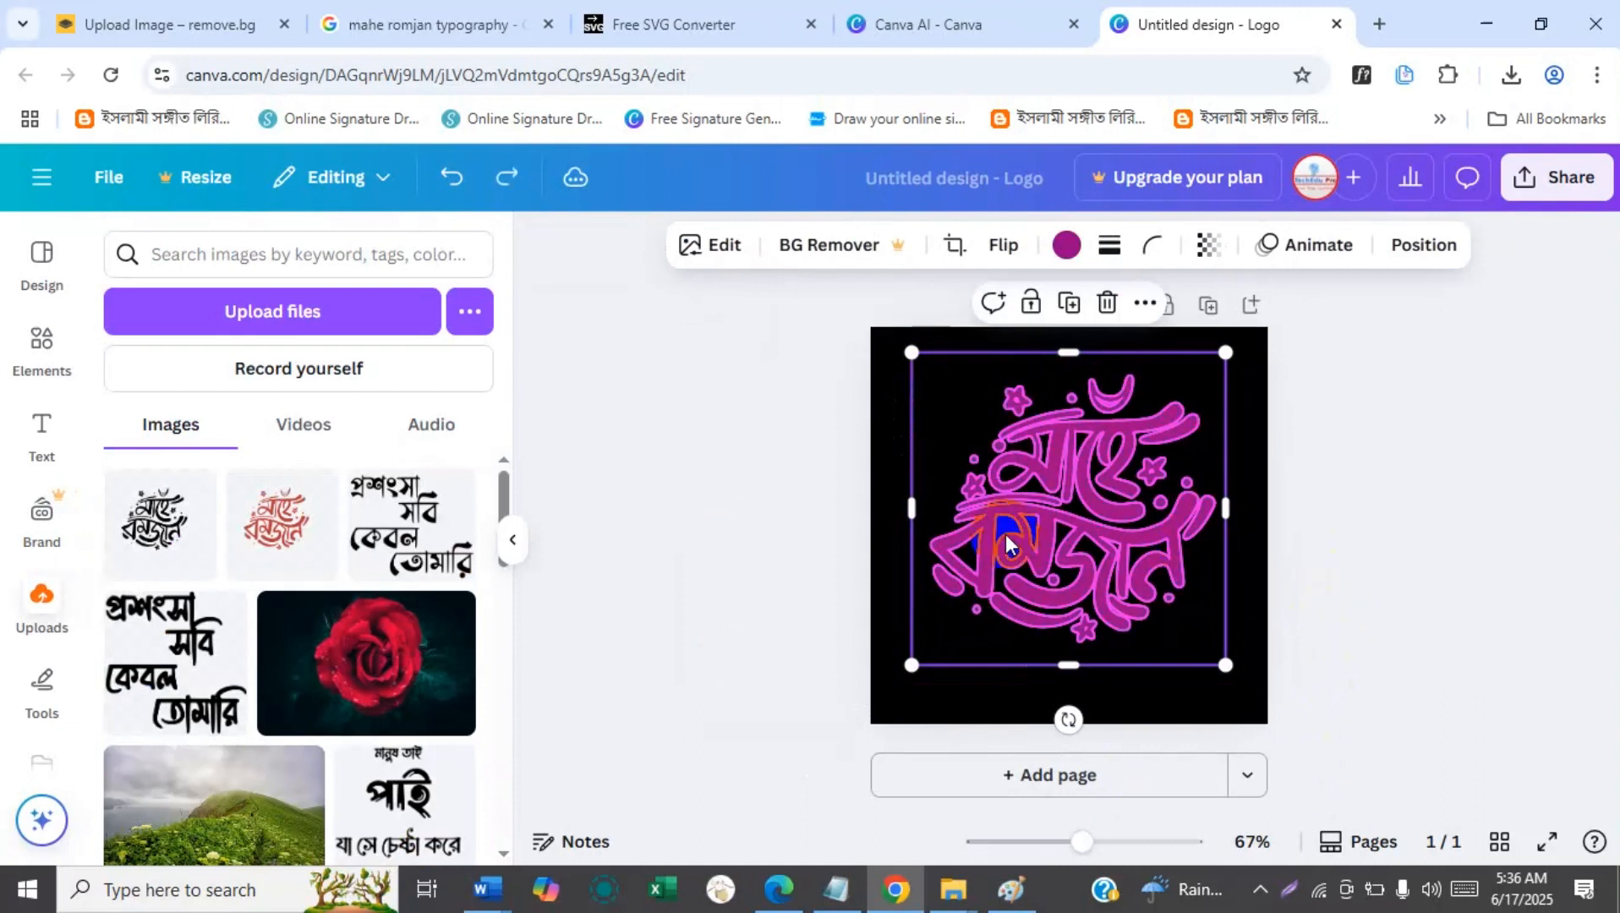
# Change the page background to the custom dark navy #140A39.
pyautogui.click(891, 401)
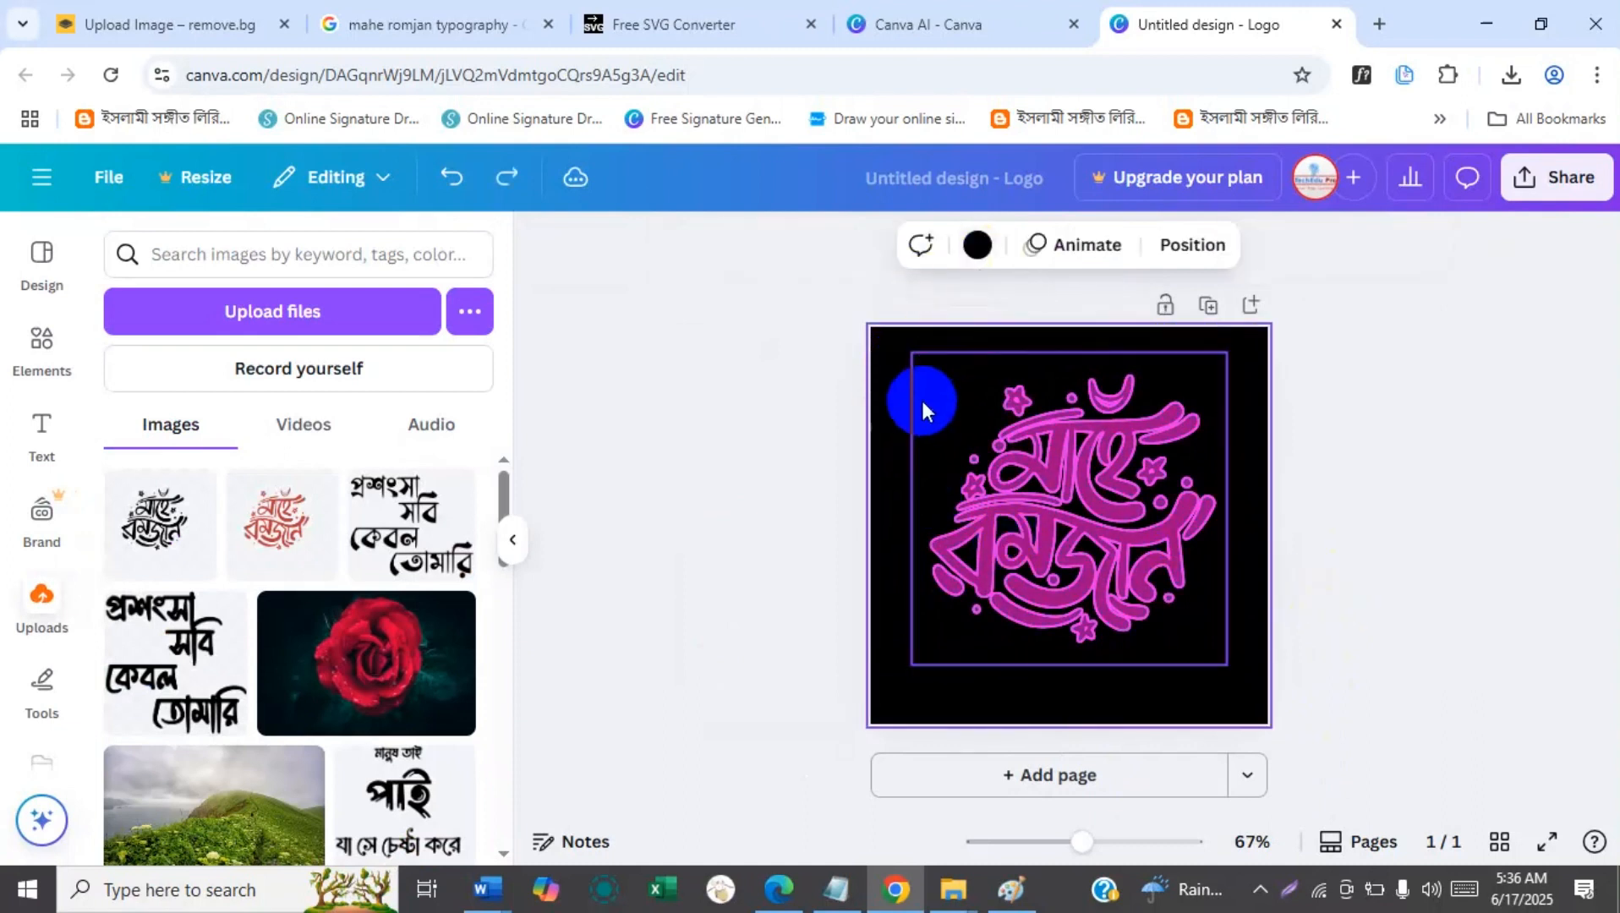
pyautogui.click(955, 245)
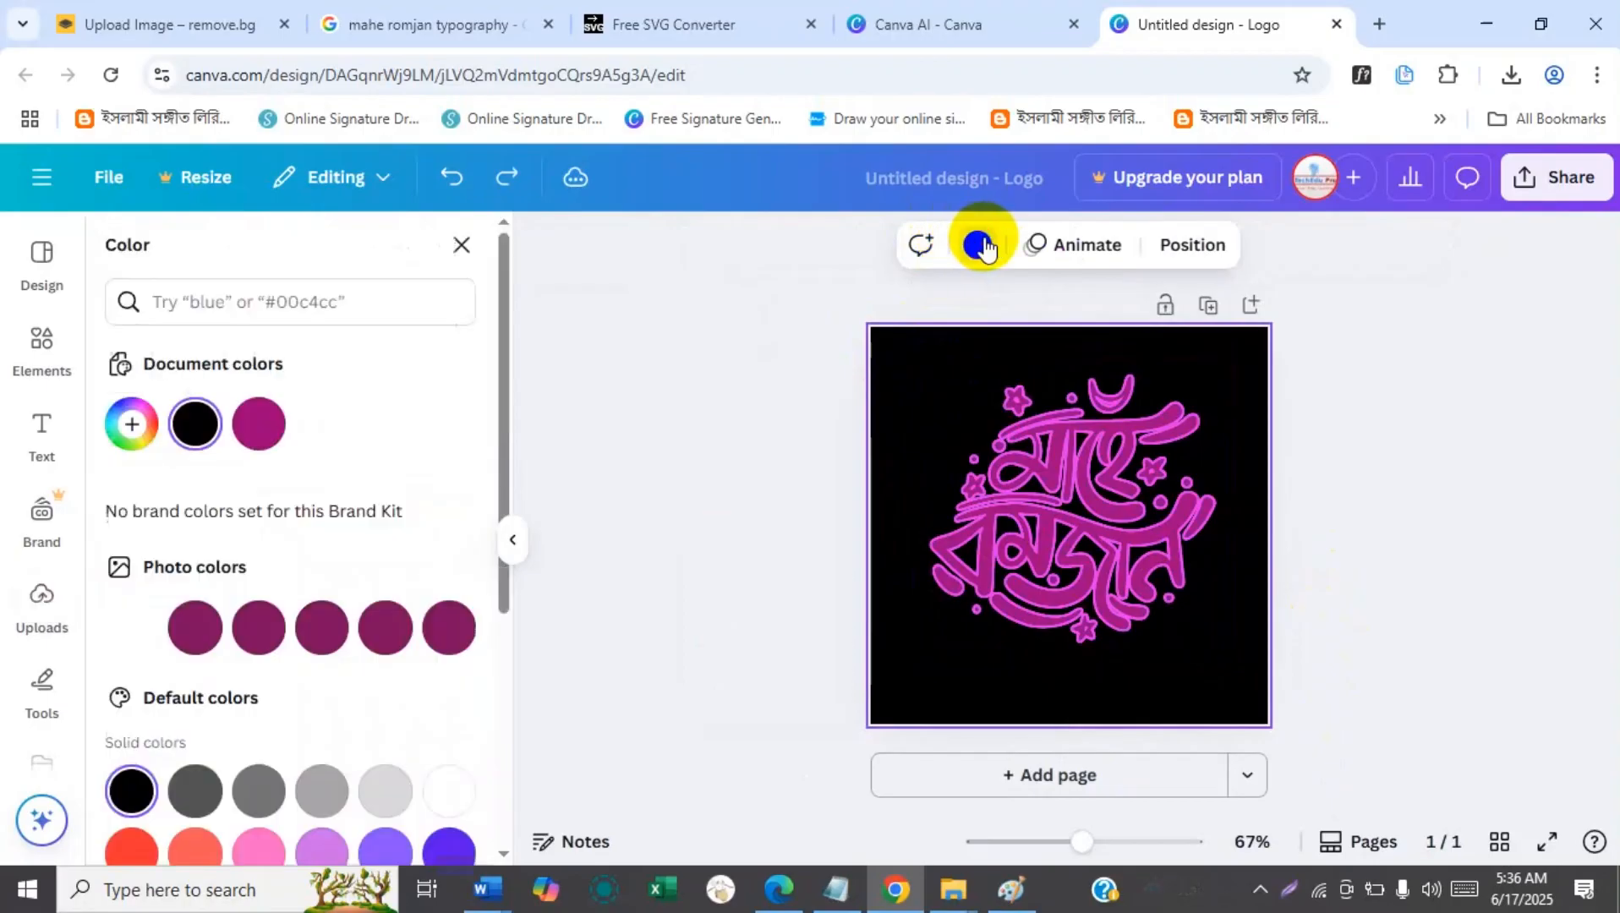
pyautogui.click(131, 423)
pyautogui.moveTo(413, 571); pyautogui.dragTo(339, 694)
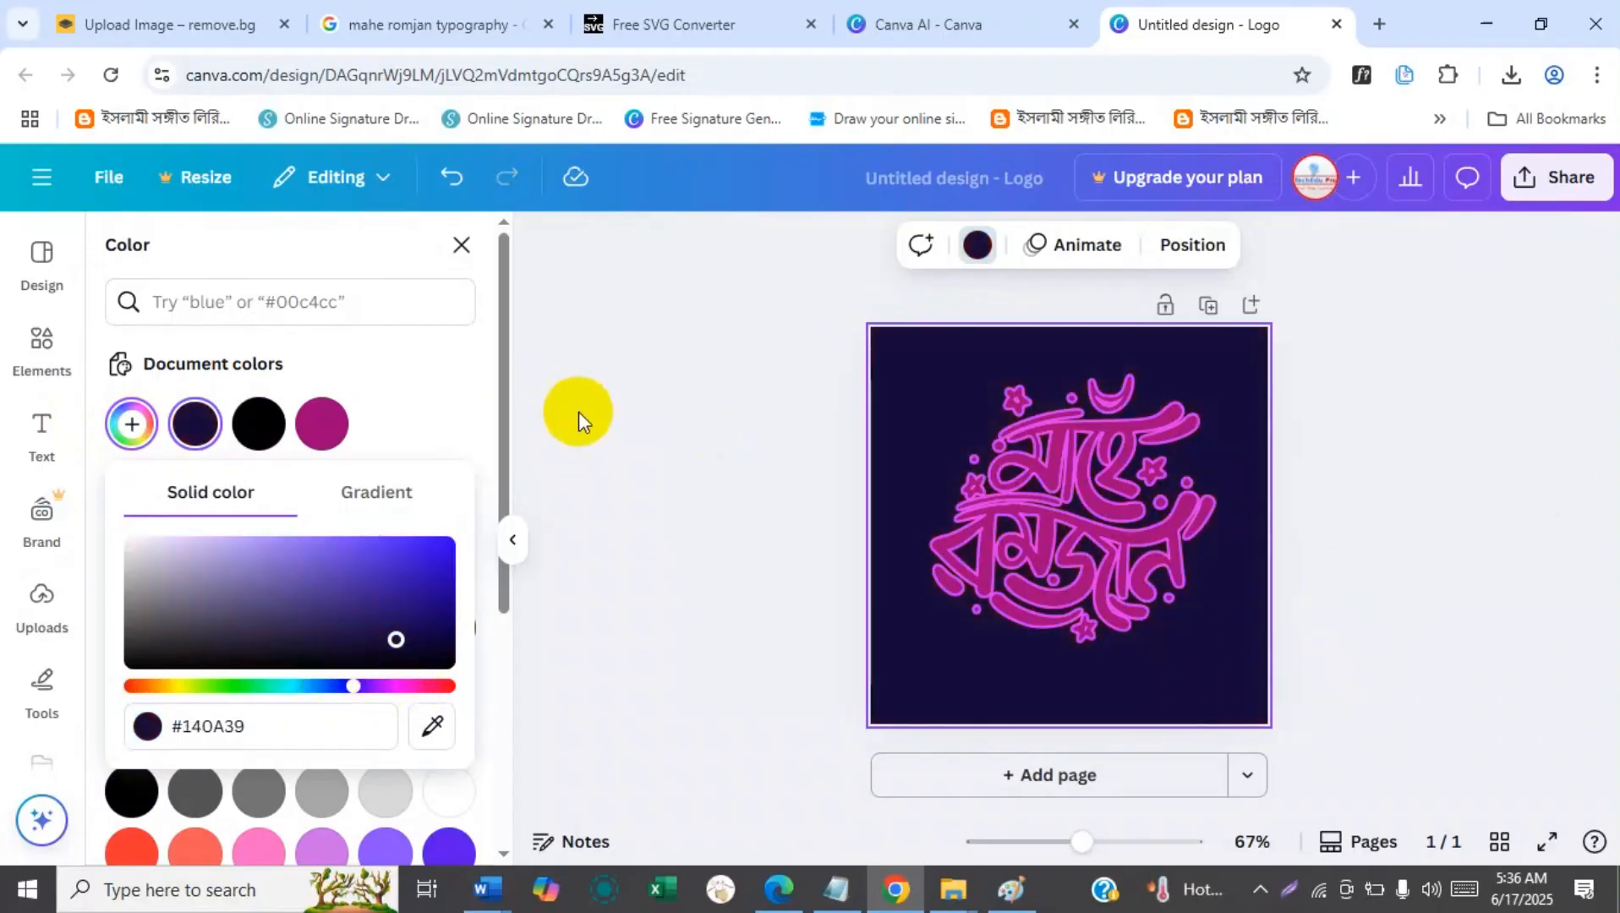
# Try several preset gradients on the page background and apply the blue-to-purple linear gradient.
pyautogui.moveTo(500, 353); pyautogui.dragTo(505, 668)
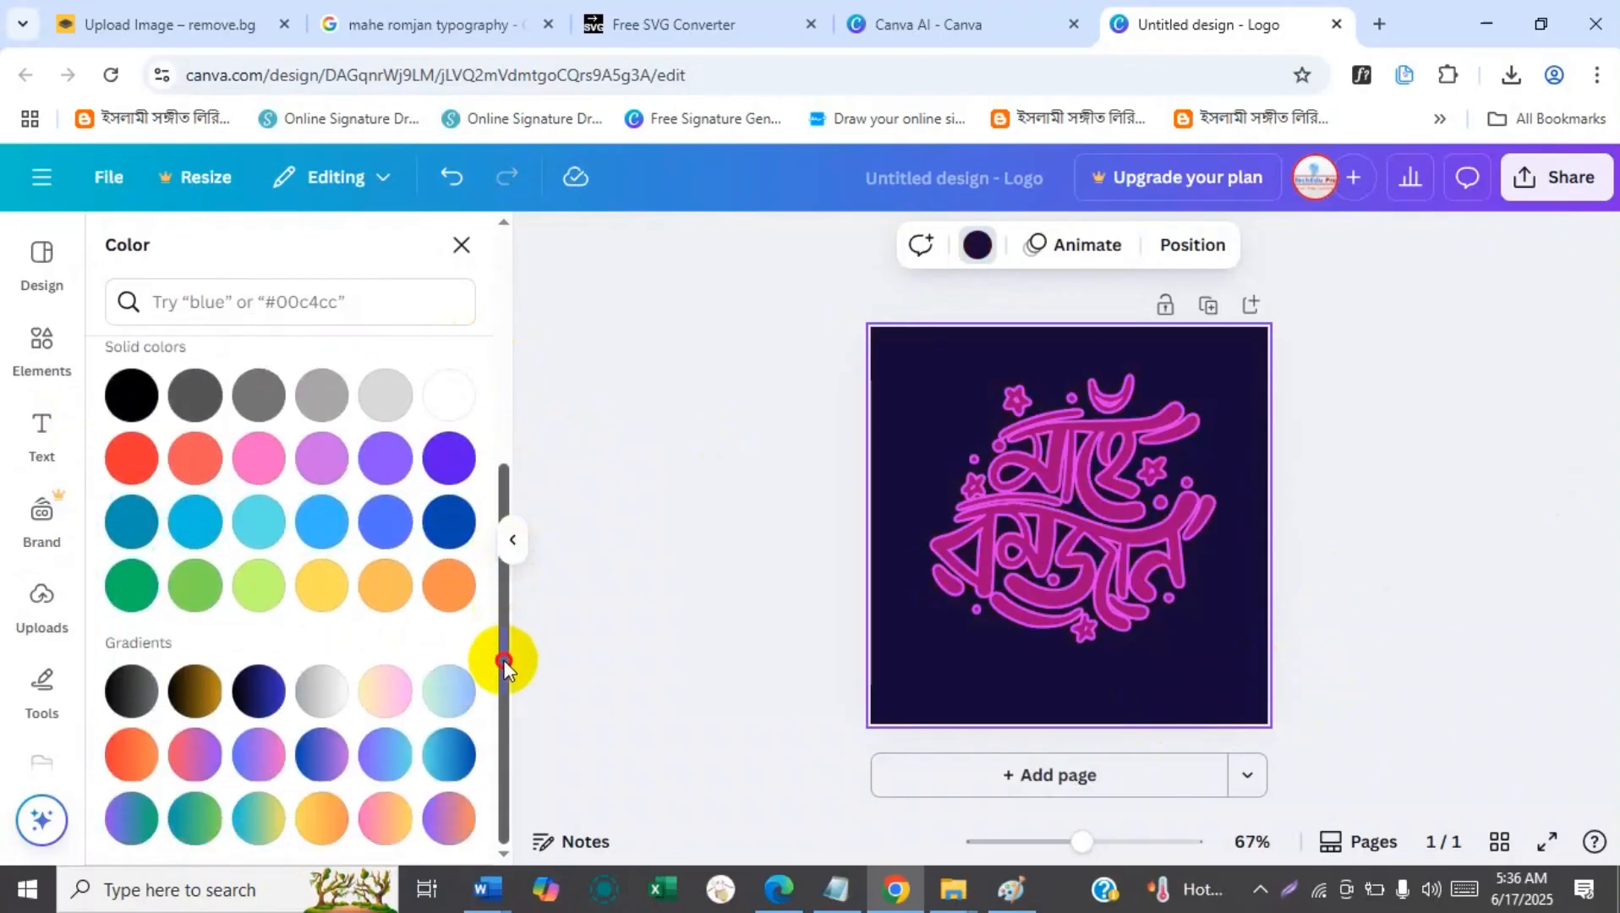
pyautogui.click(366, 771)
pyautogui.click(441, 694)
pyautogui.click(443, 808)
pyautogui.click(144, 813)
pyautogui.click(127, 755)
pyautogui.click(128, 691)
pyautogui.click(323, 748)
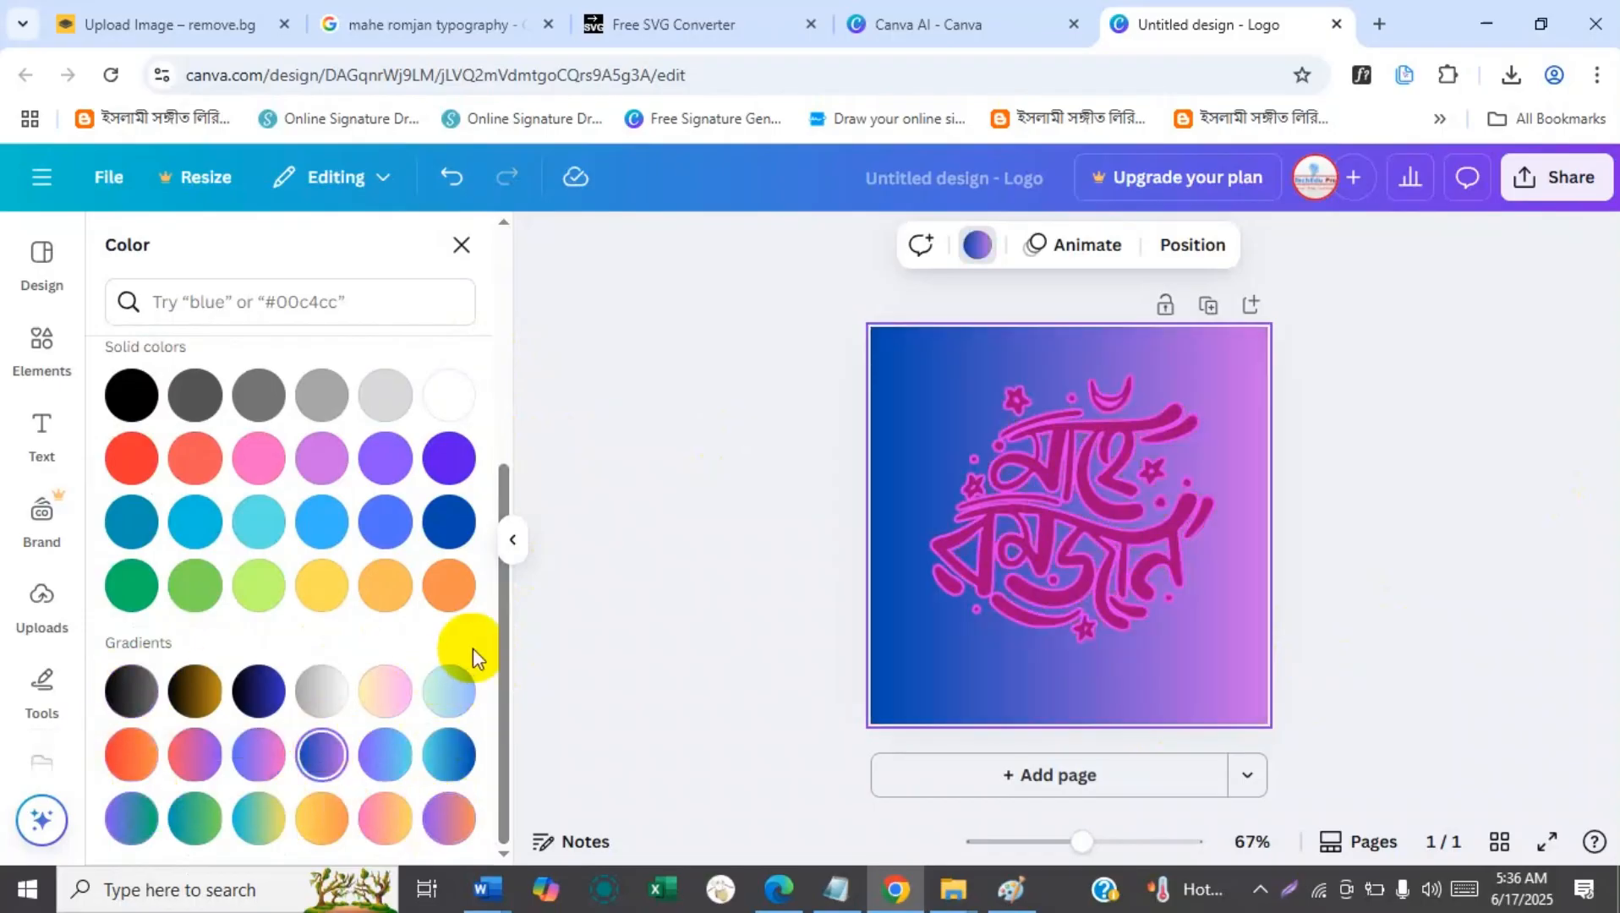
pyautogui.moveTo(501, 648); pyautogui.dragTo(315, 414)
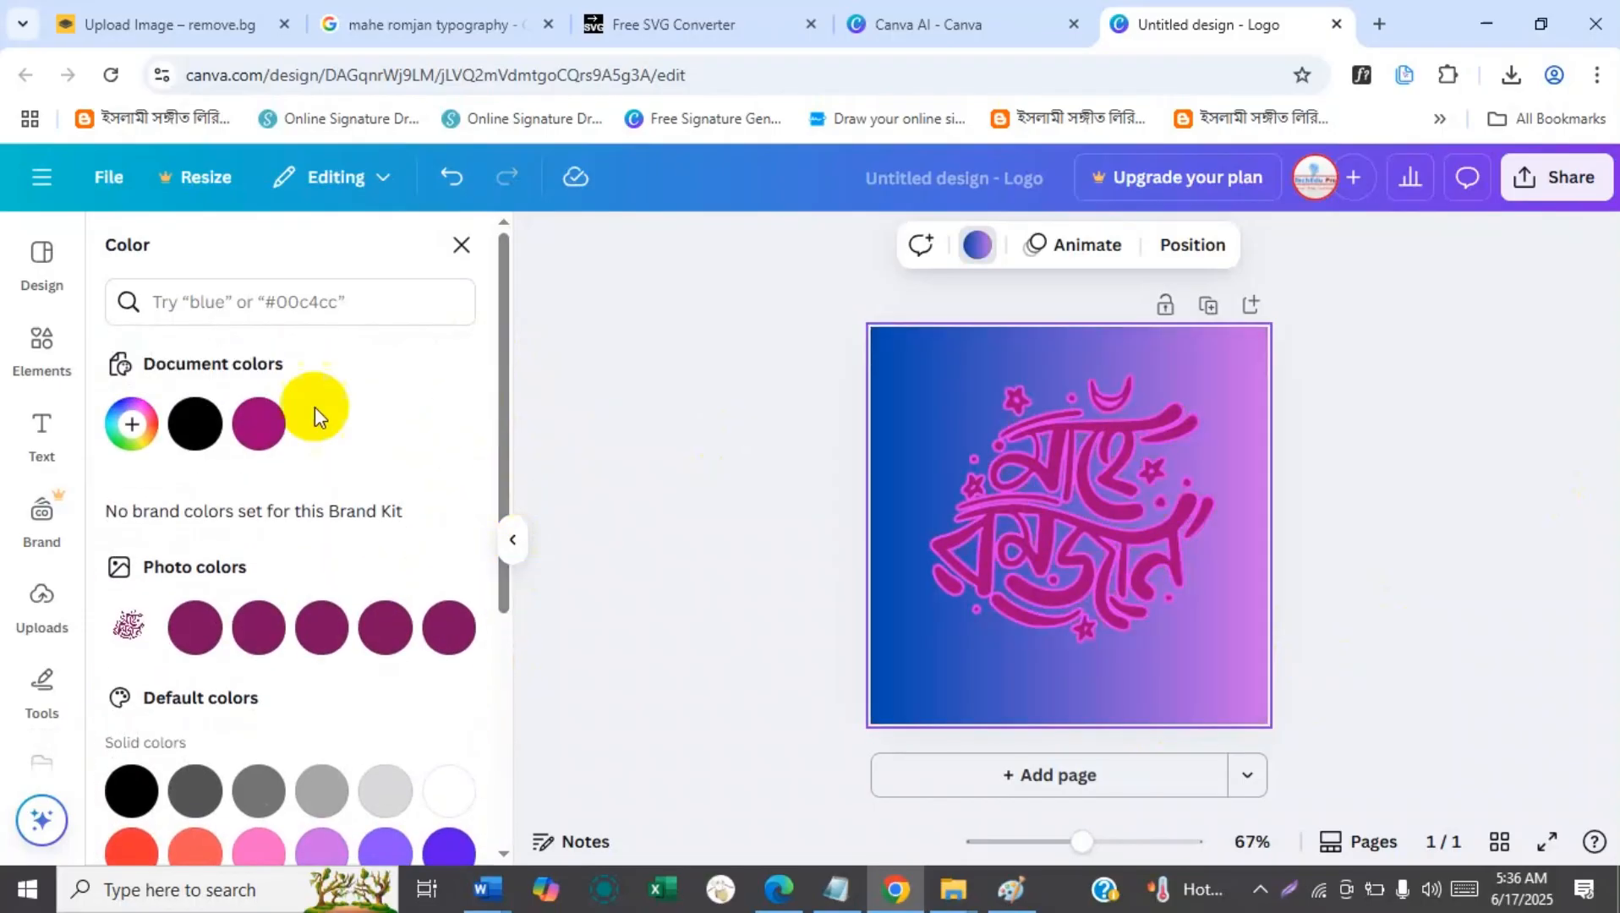
# Try the vertical and radial styles on the page's blue-to-purple gradient and apply the diagonal style from the upper-left corner.
pyautogui.click(132, 423)
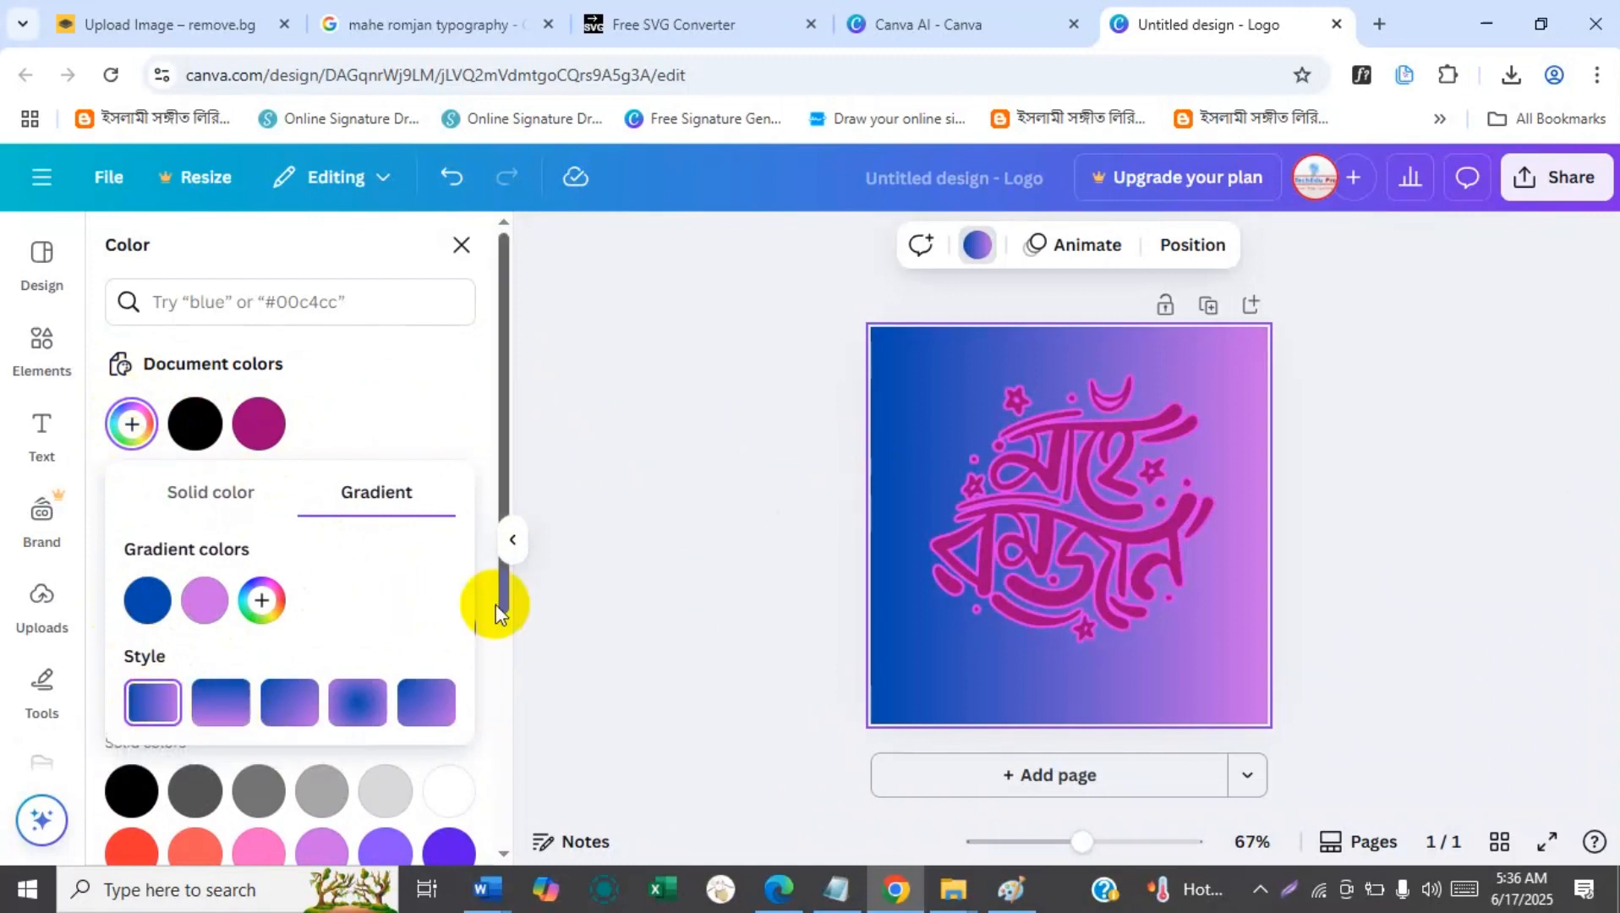
pyautogui.click(221, 703)
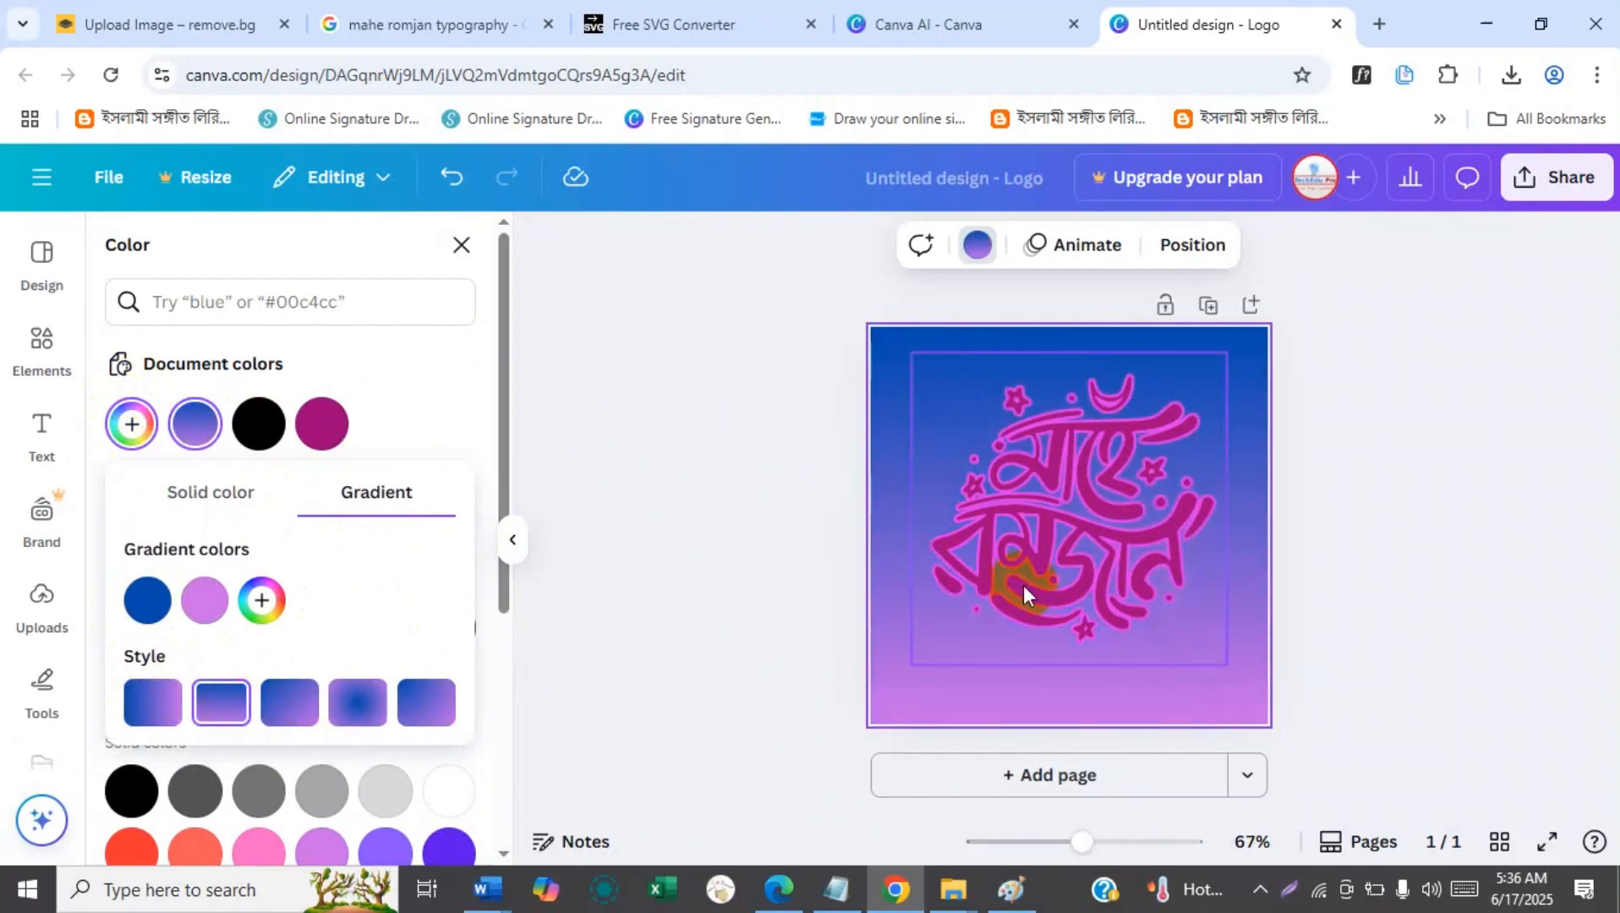
pyautogui.click(346, 700)
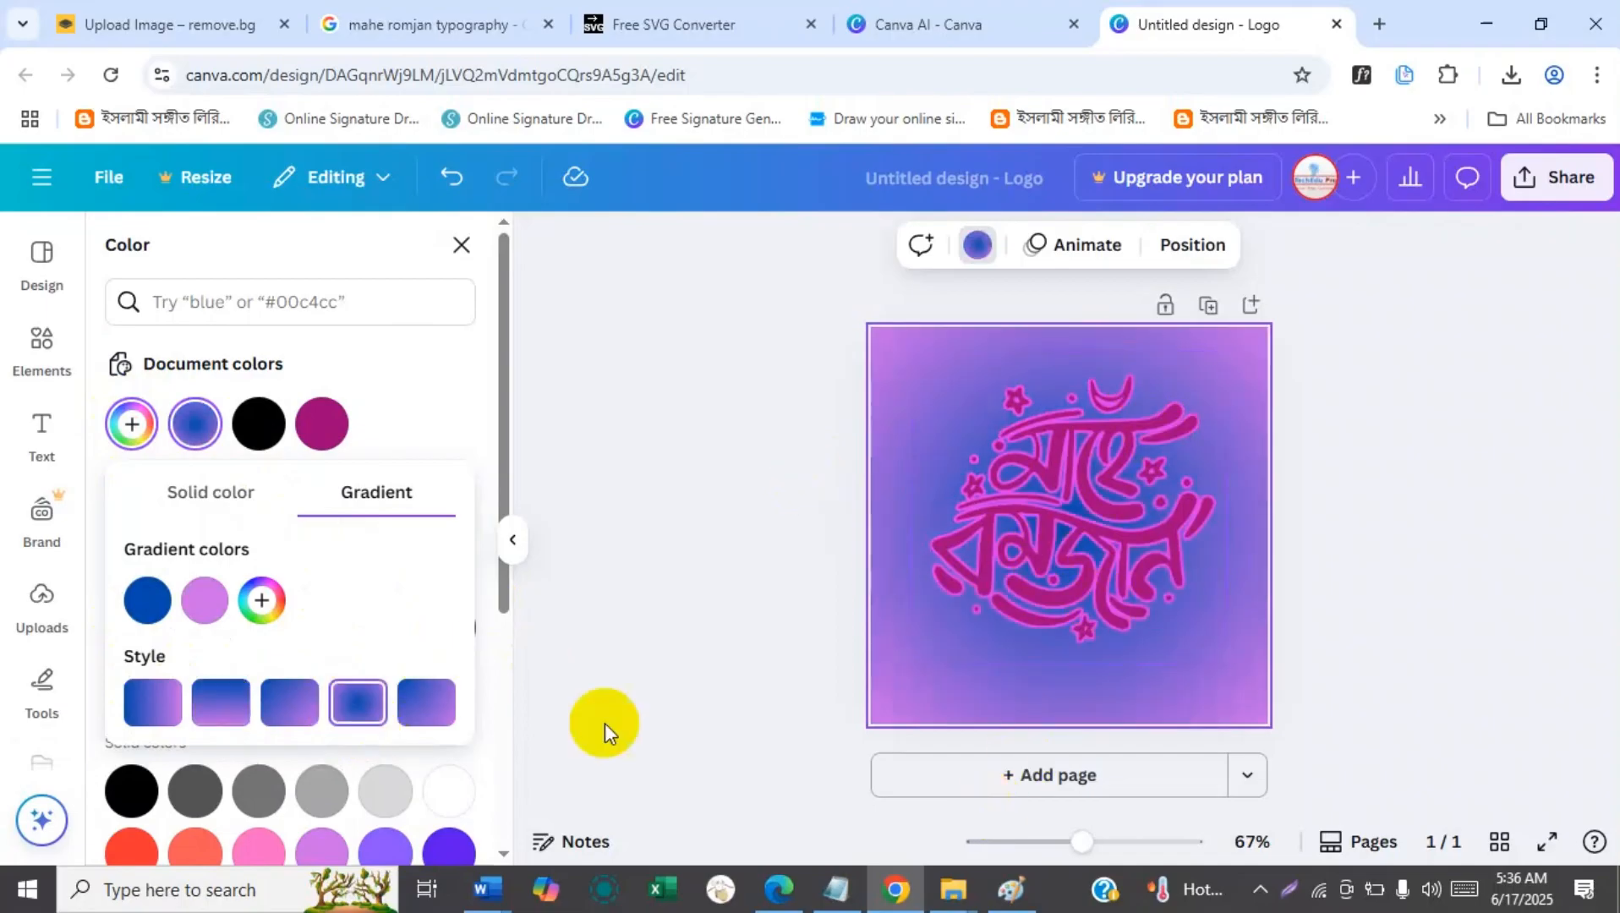
pyautogui.click(423, 706)
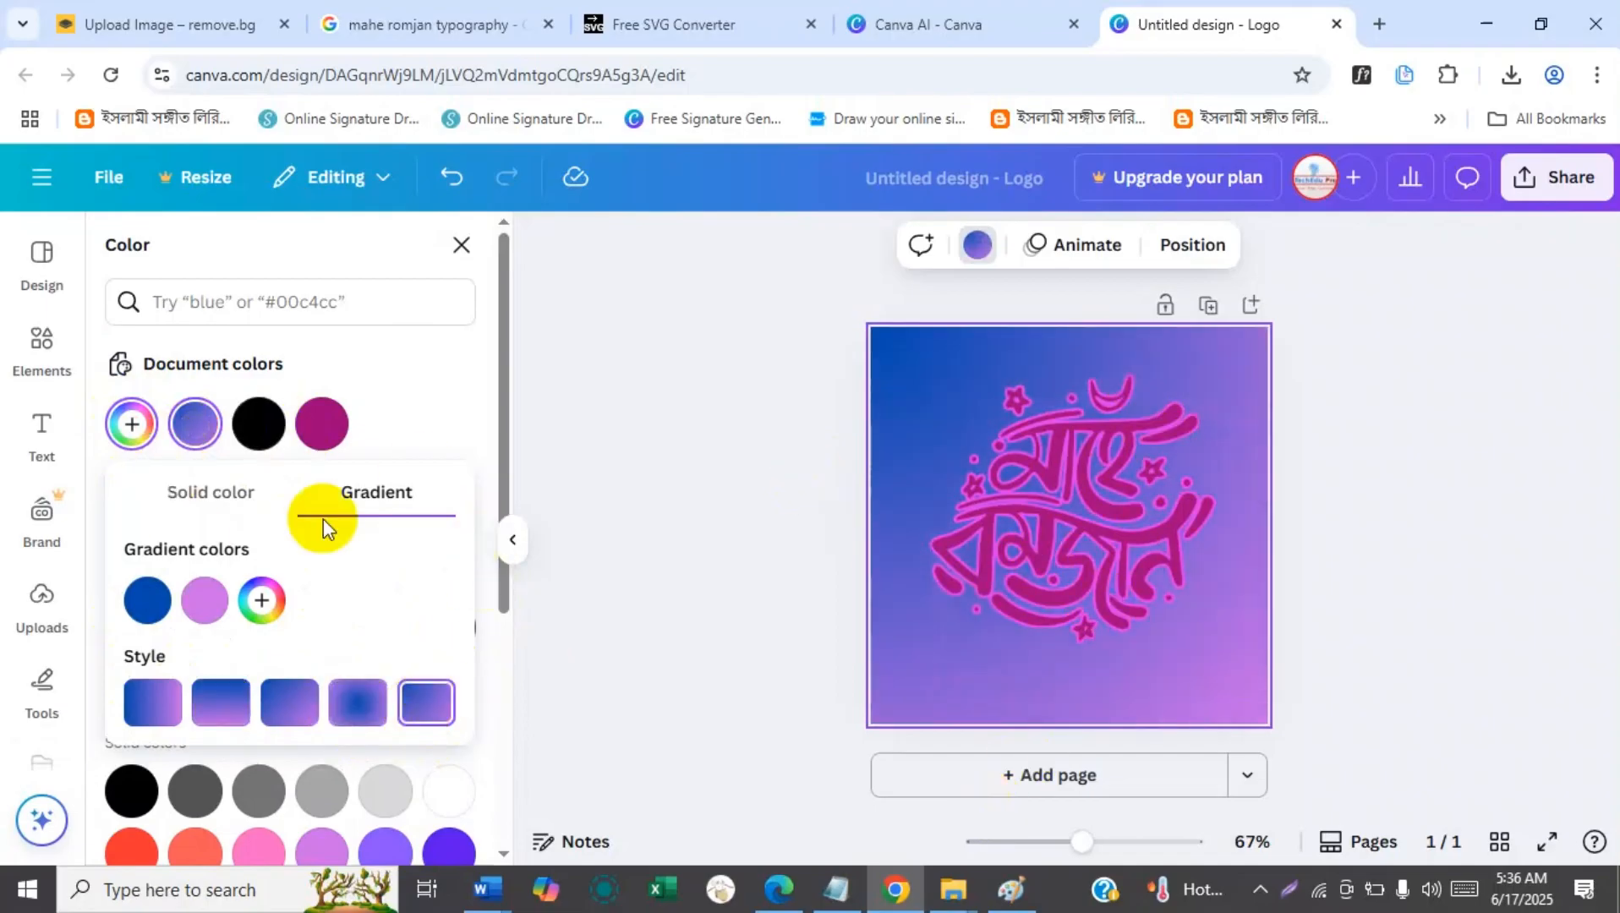
# Change the purple color stop of the page background gradient to a near-black navy.
pyautogui.click(208, 614)
pyautogui.moveTo(459, 461); pyautogui.dragTo(499, 438)
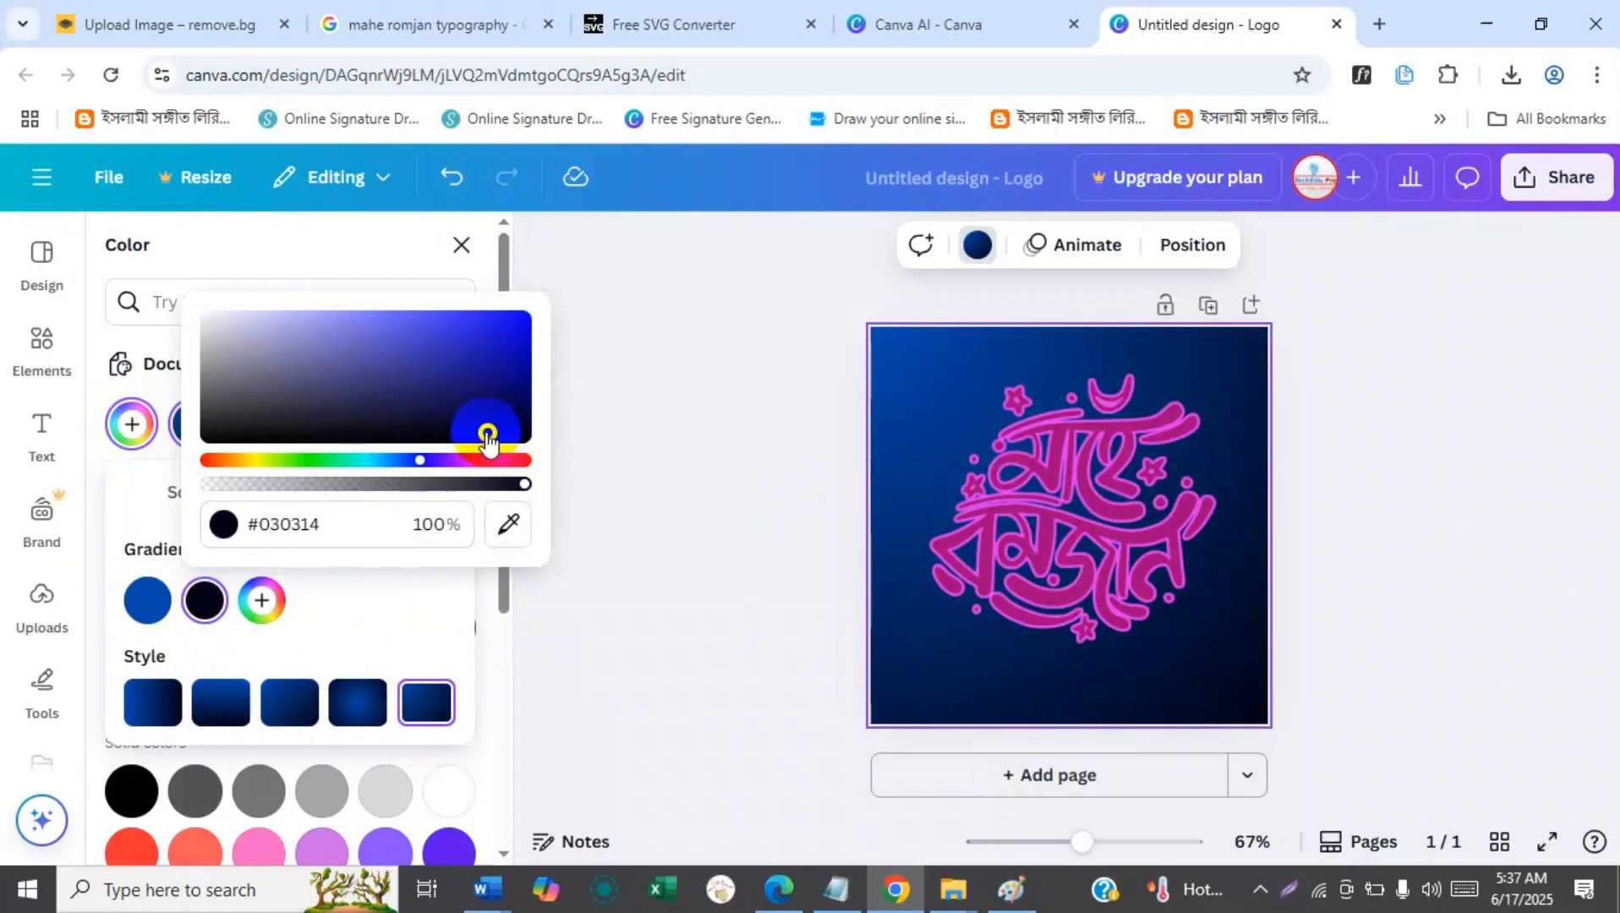
pyautogui.click(573, 486)
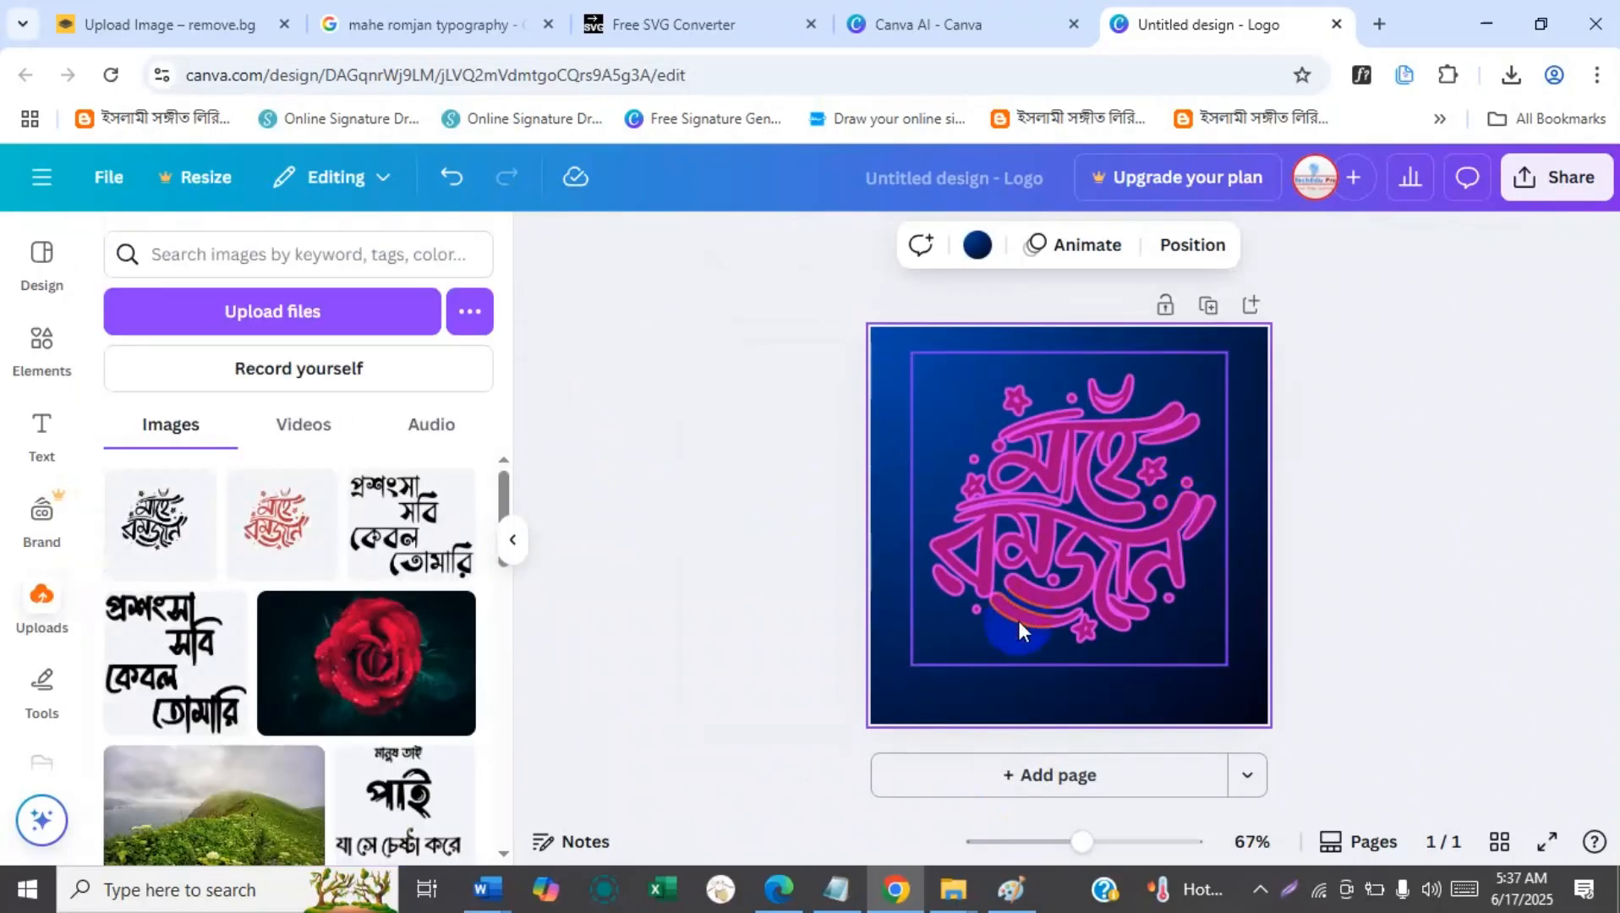
pyautogui.click(1442, 462)
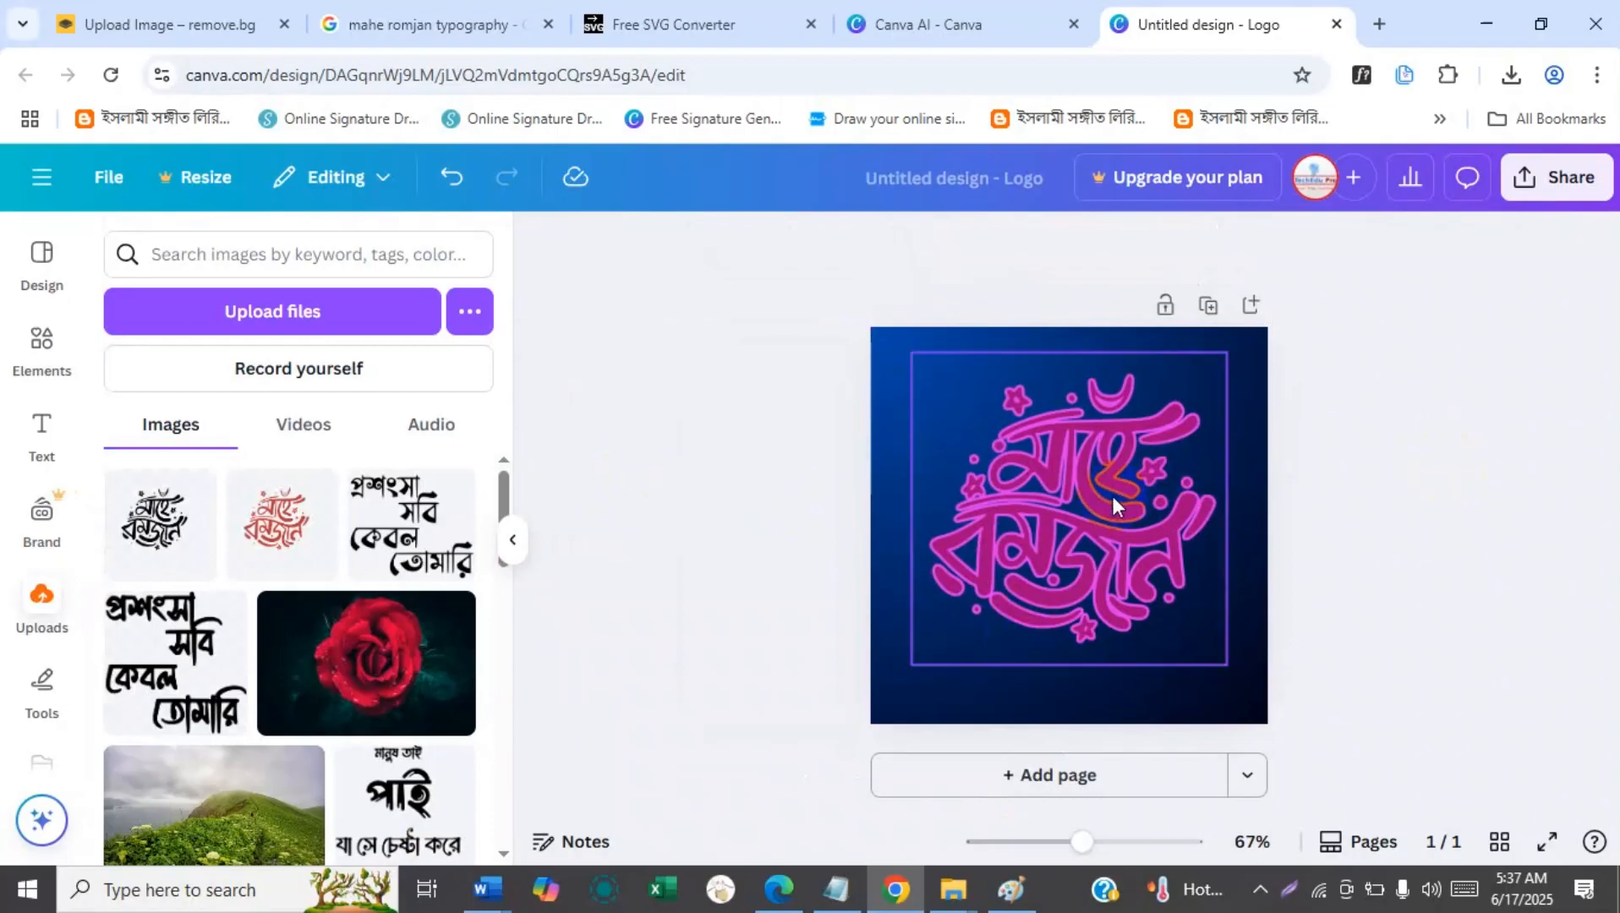
# Add a second page and paste a copy of the first page's calligraphy onto it.
pyautogui.click(1051, 787)
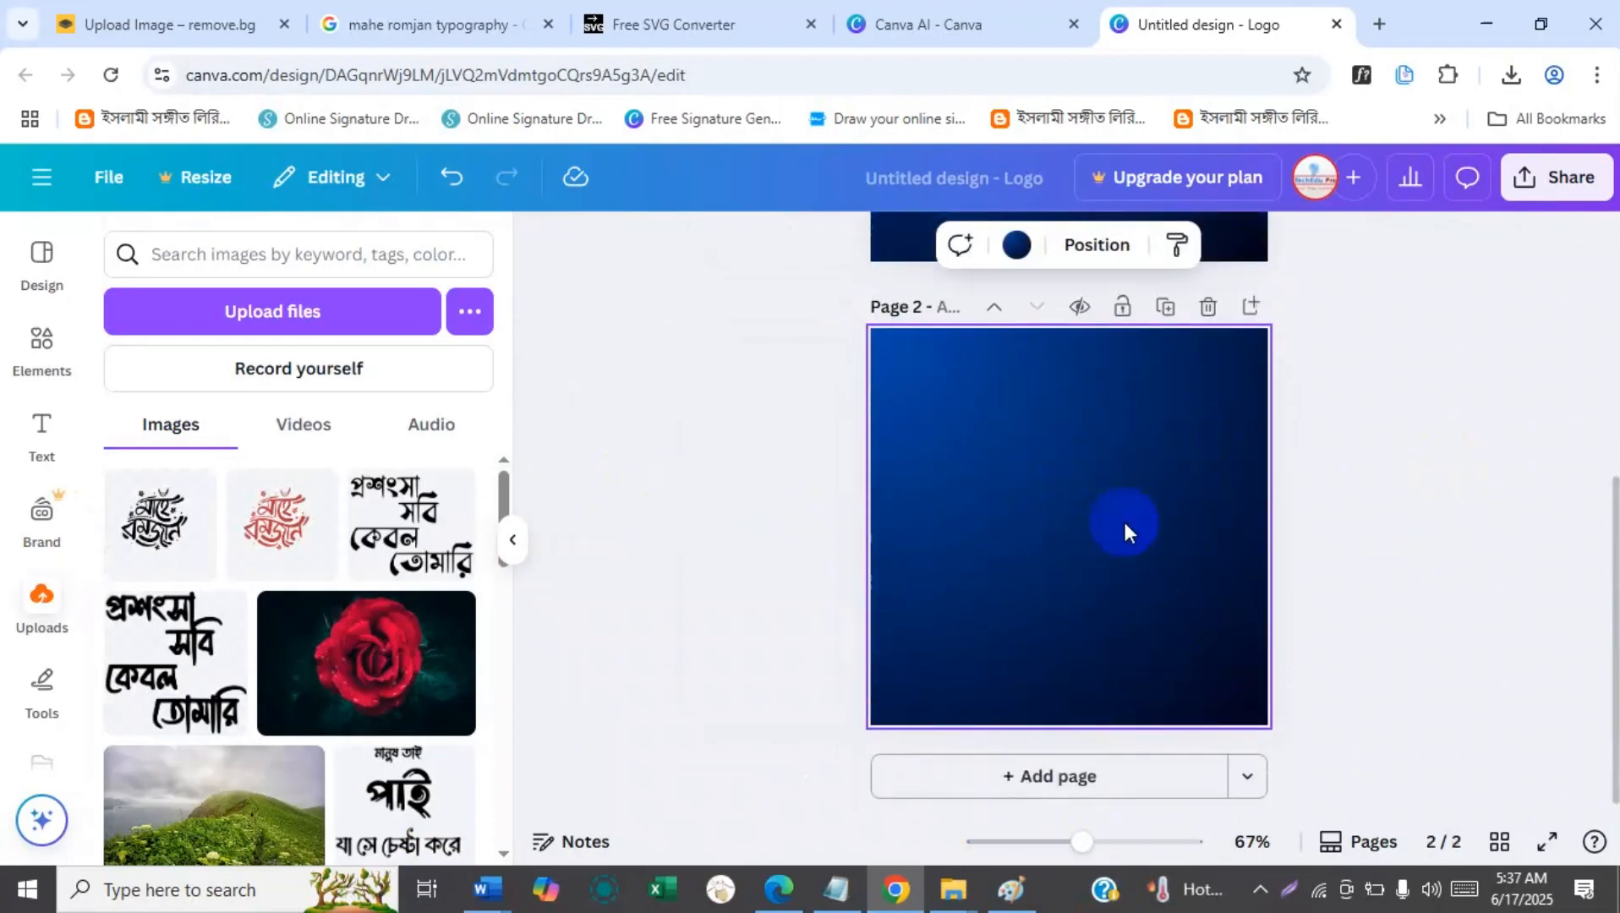
pyautogui.moveTo(1613, 650); pyautogui.dragTo(1611, 540)
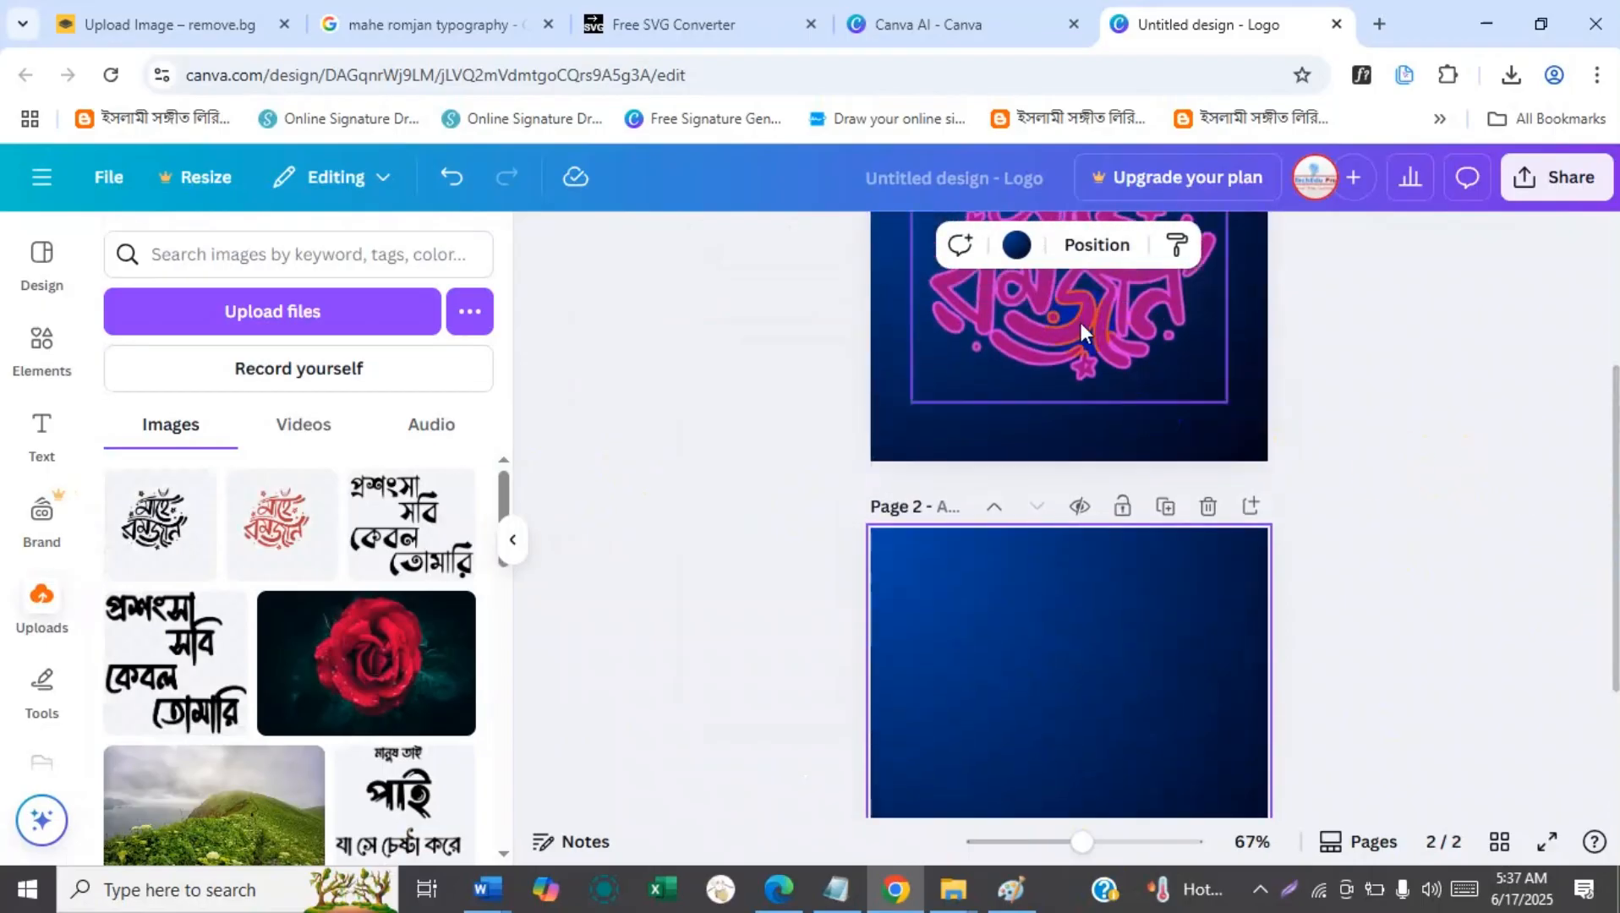
pyautogui.click(1083, 325)
pyautogui.click(1049, 679)
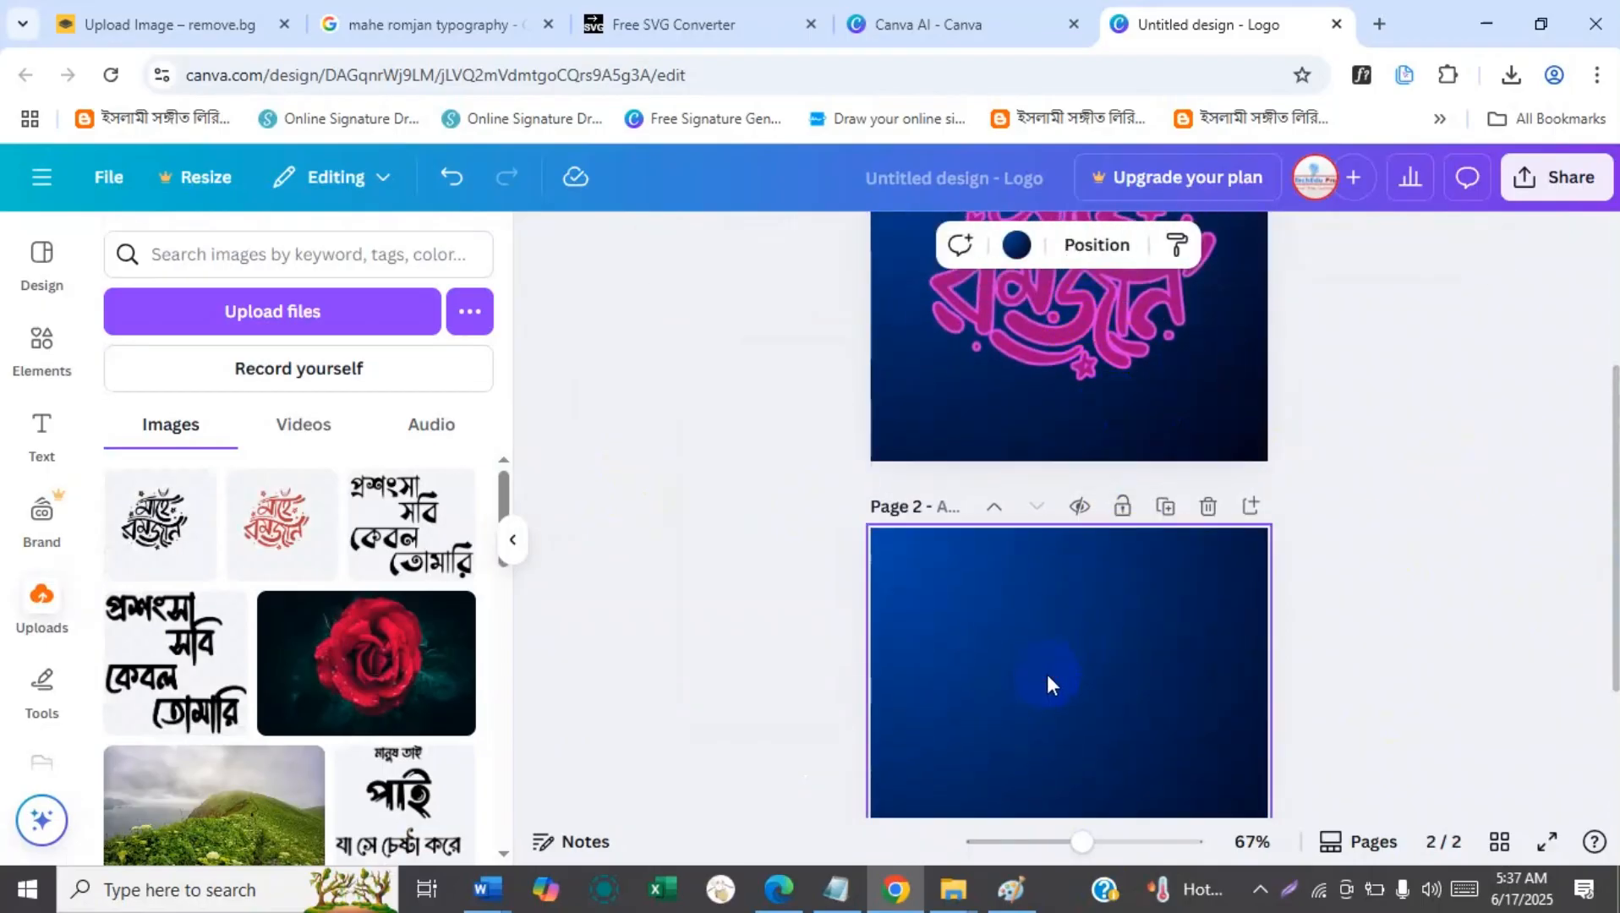
pyautogui.hotkey('ctrl', 'v')
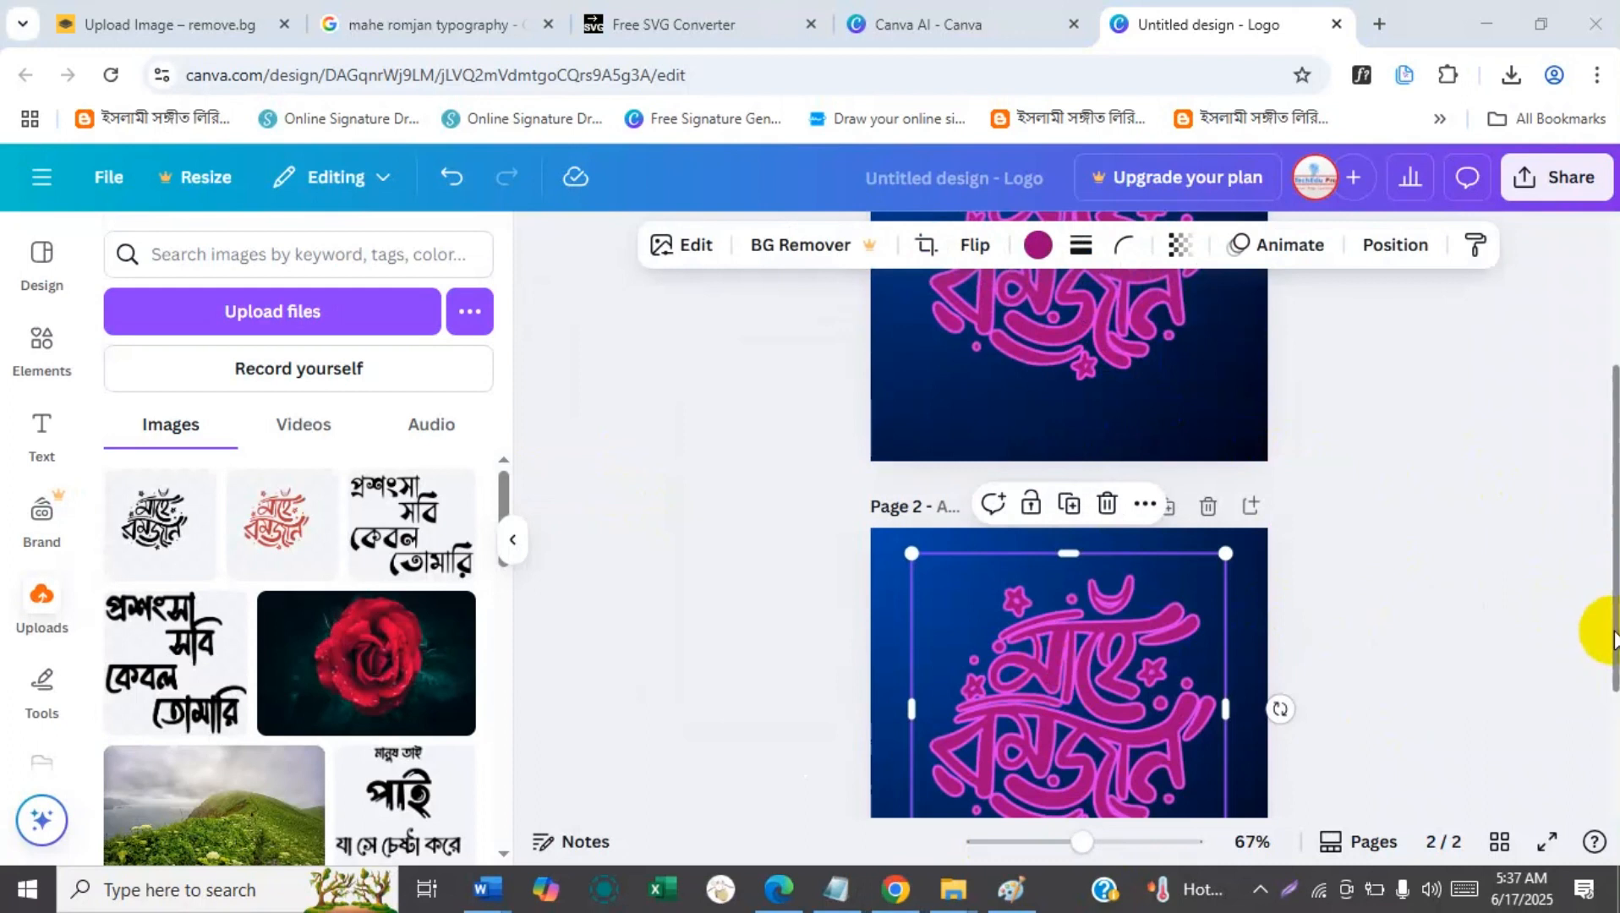
pyautogui.moveTo(1610, 634); pyautogui.dragTo(1610, 719)
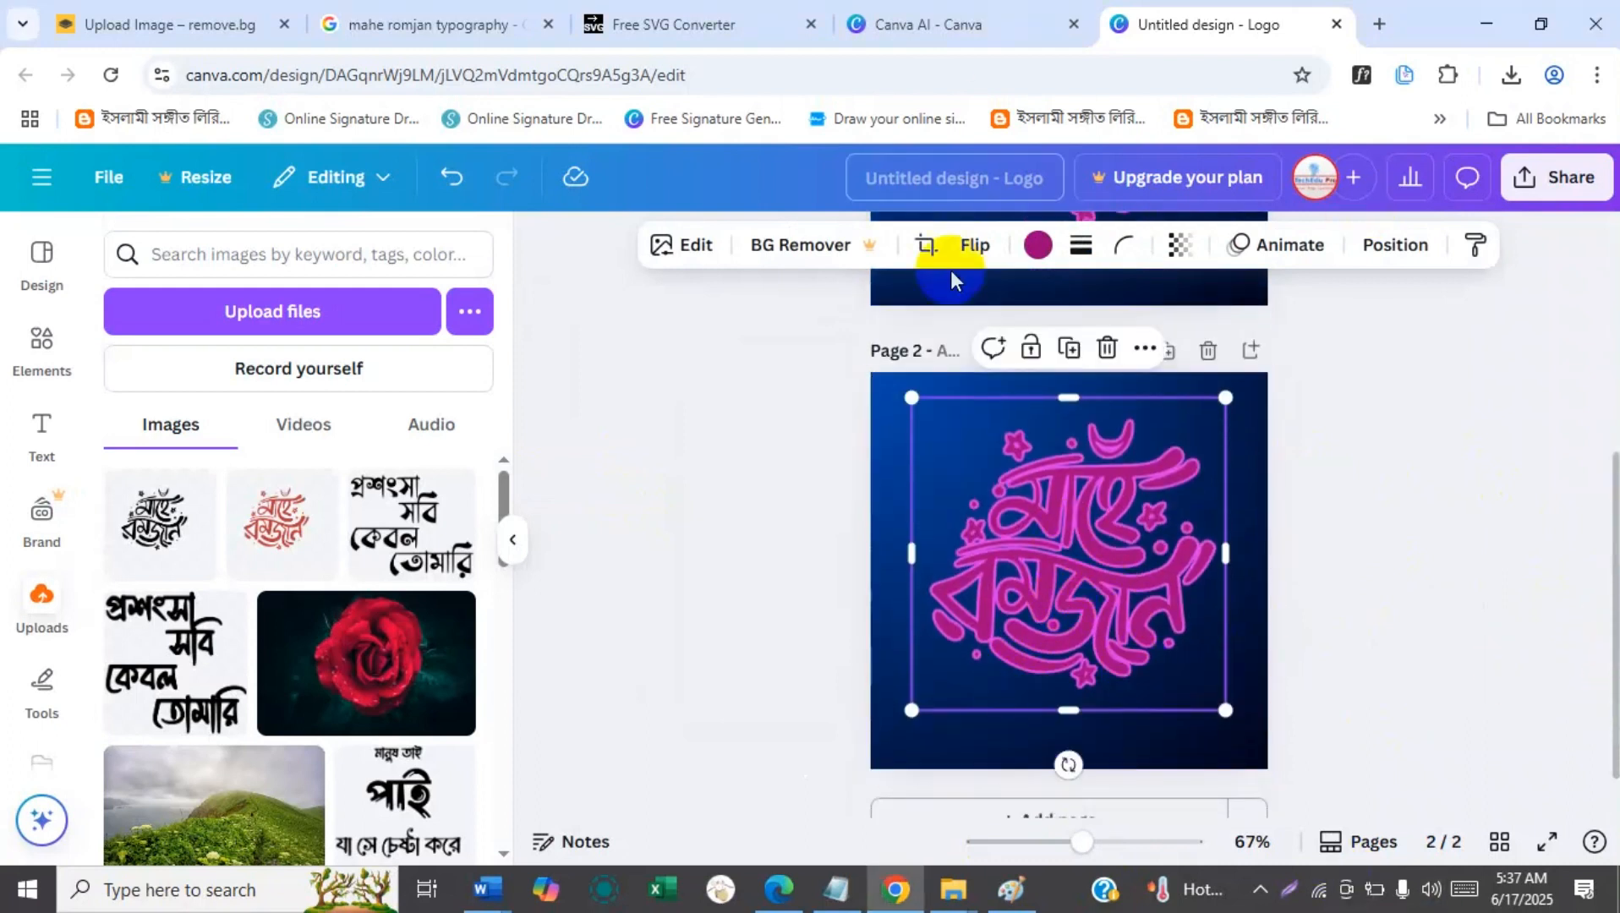
# Search the elements library for "mahe romjan".
pyautogui.click(37, 286)
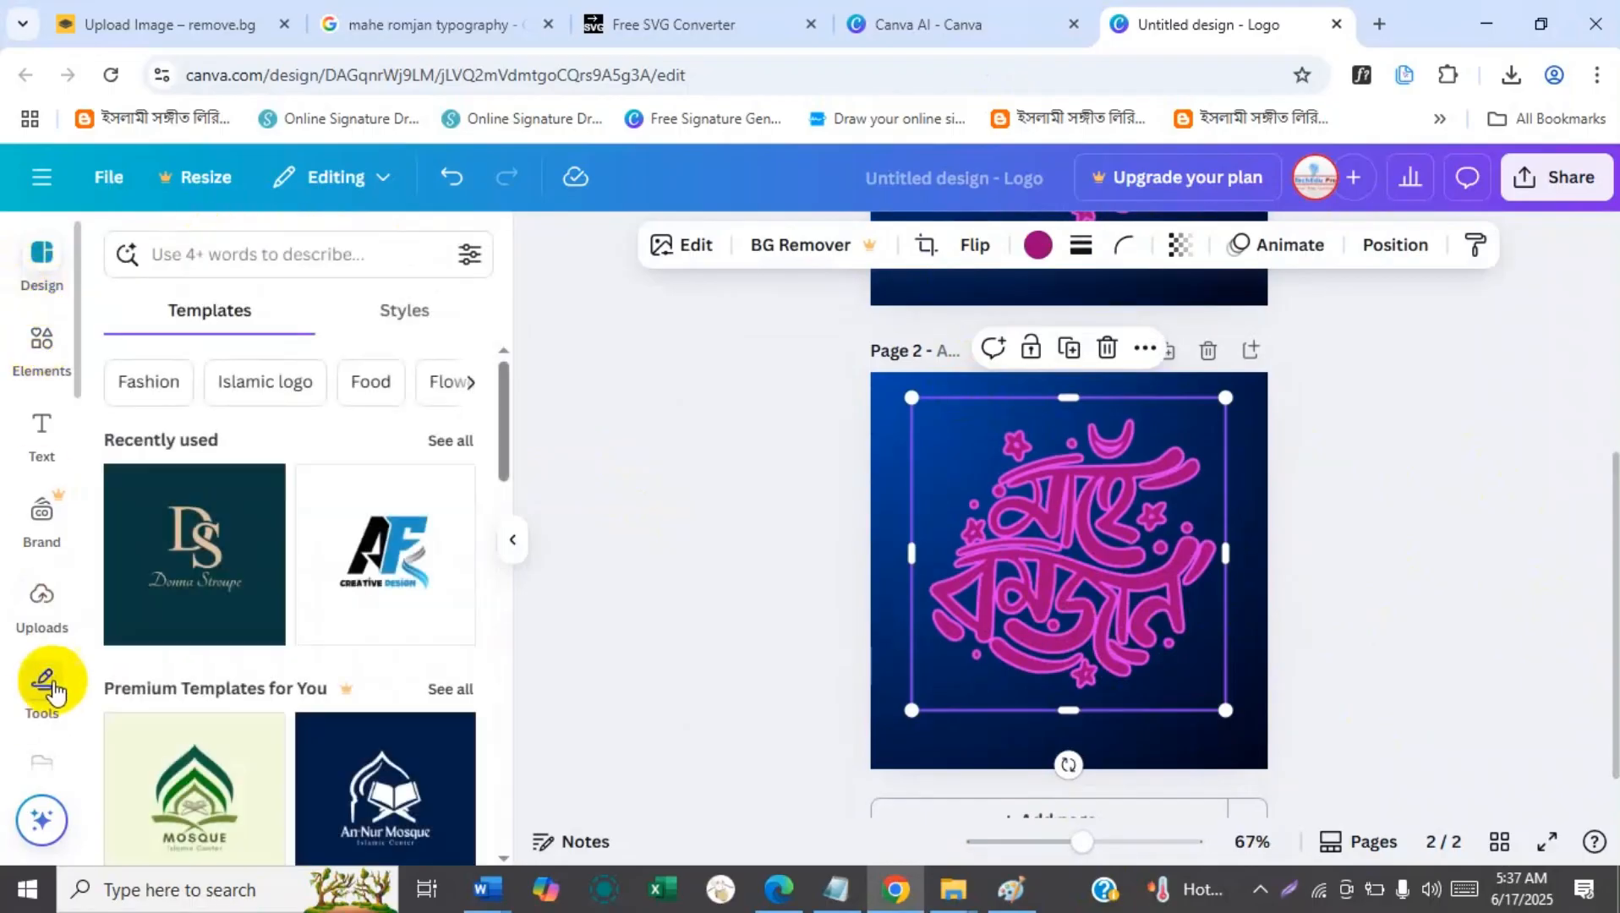
pyautogui.click(36, 373)
pyautogui.click(264, 256)
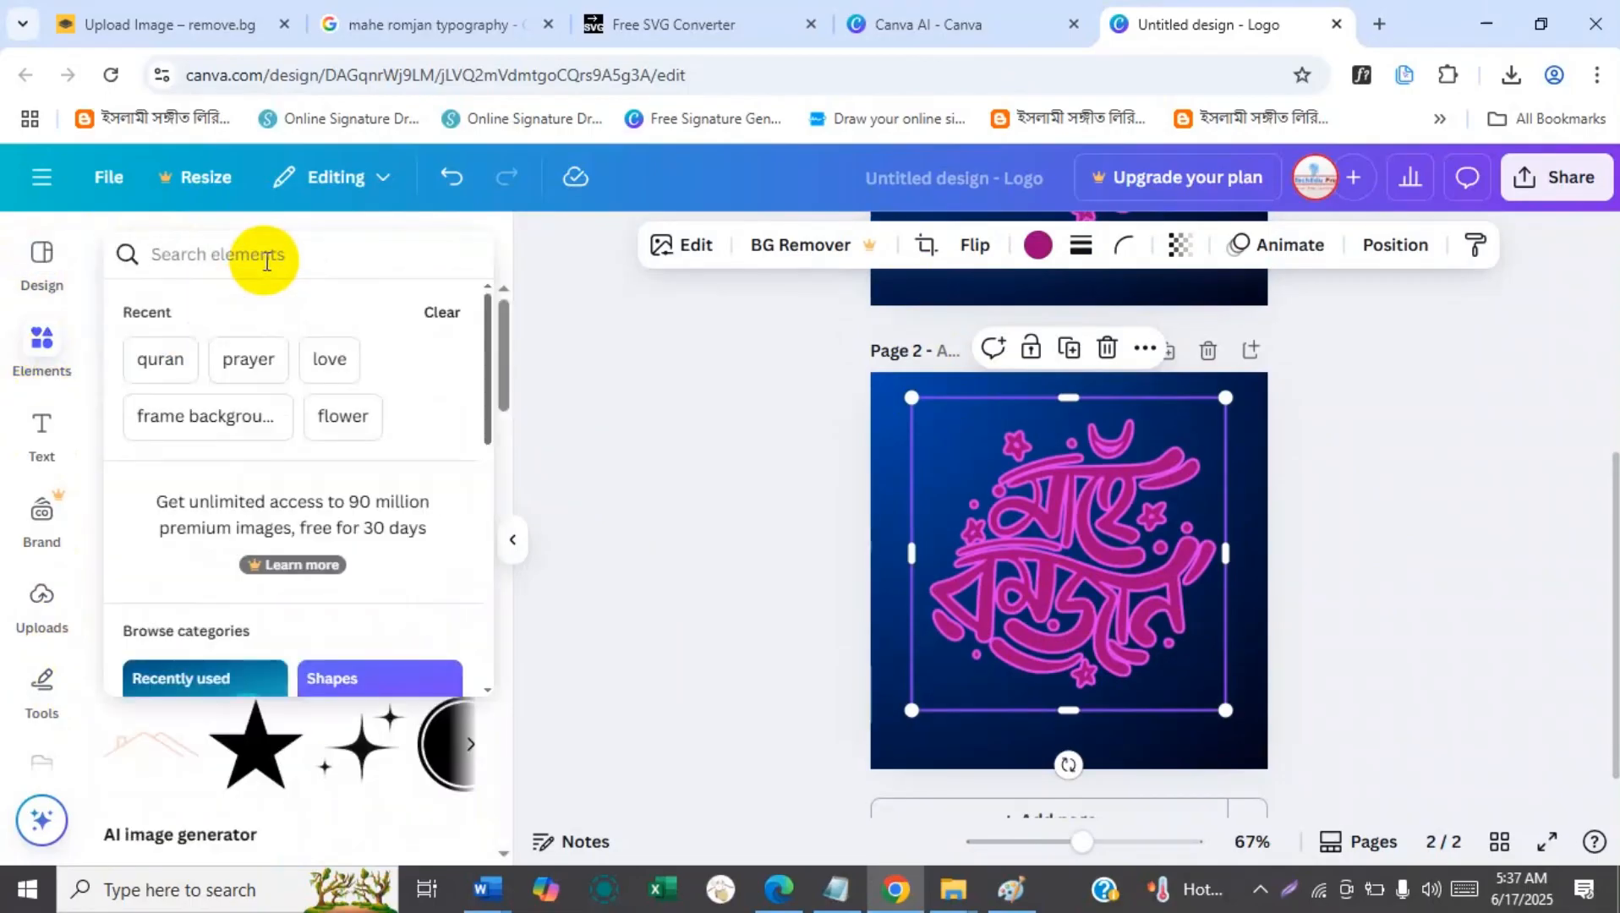
pyautogui.click(38, 256)
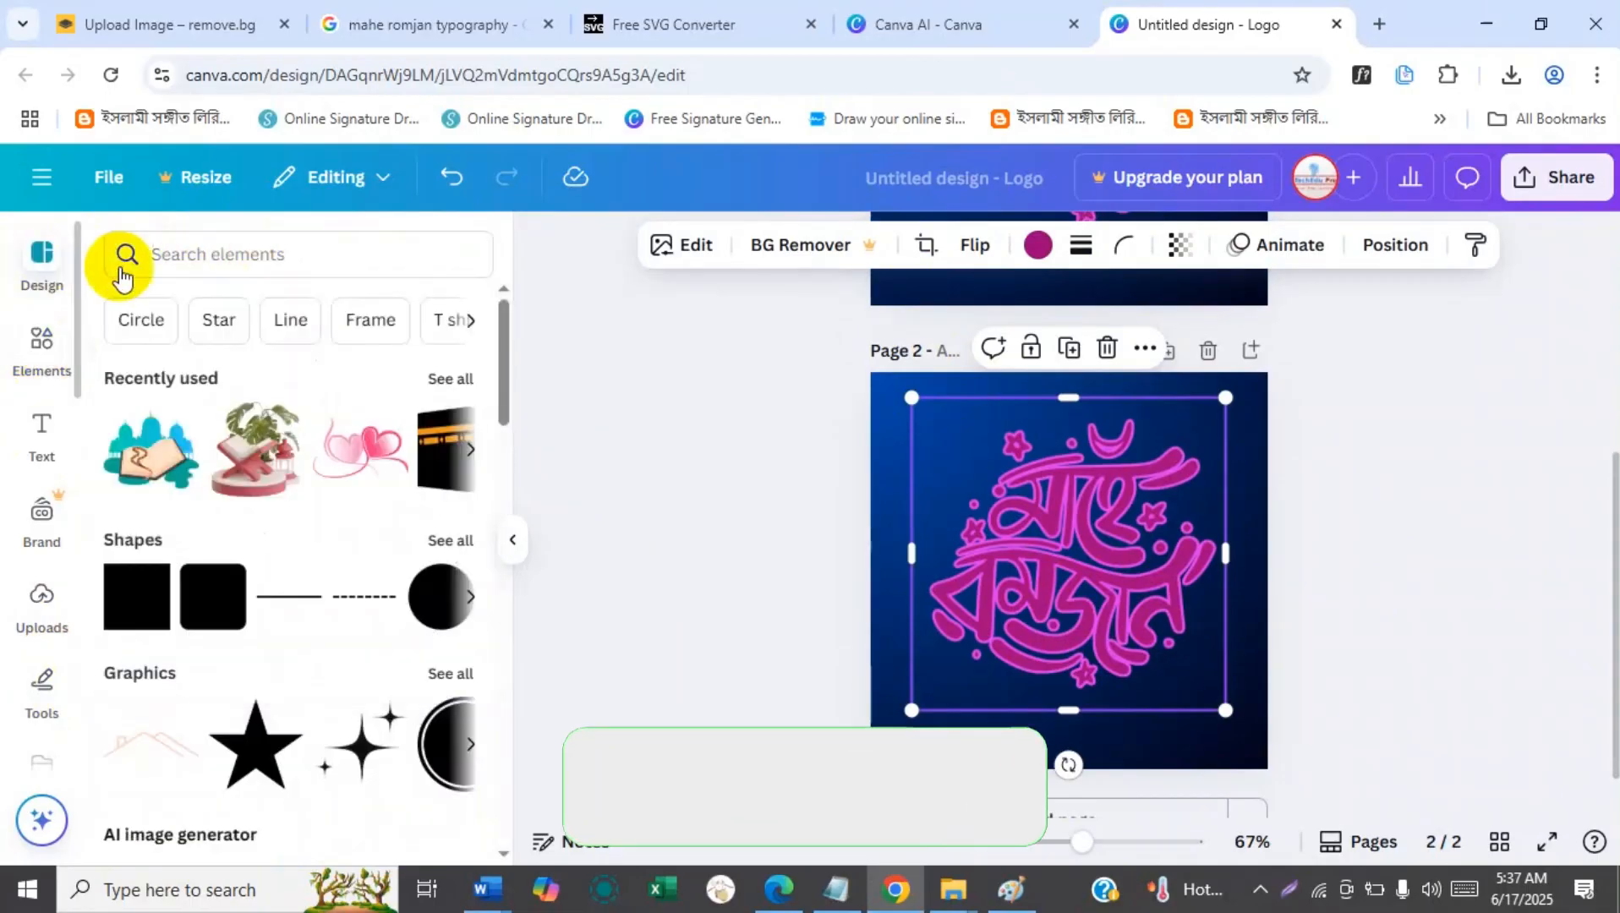
pyautogui.click(289, 258)
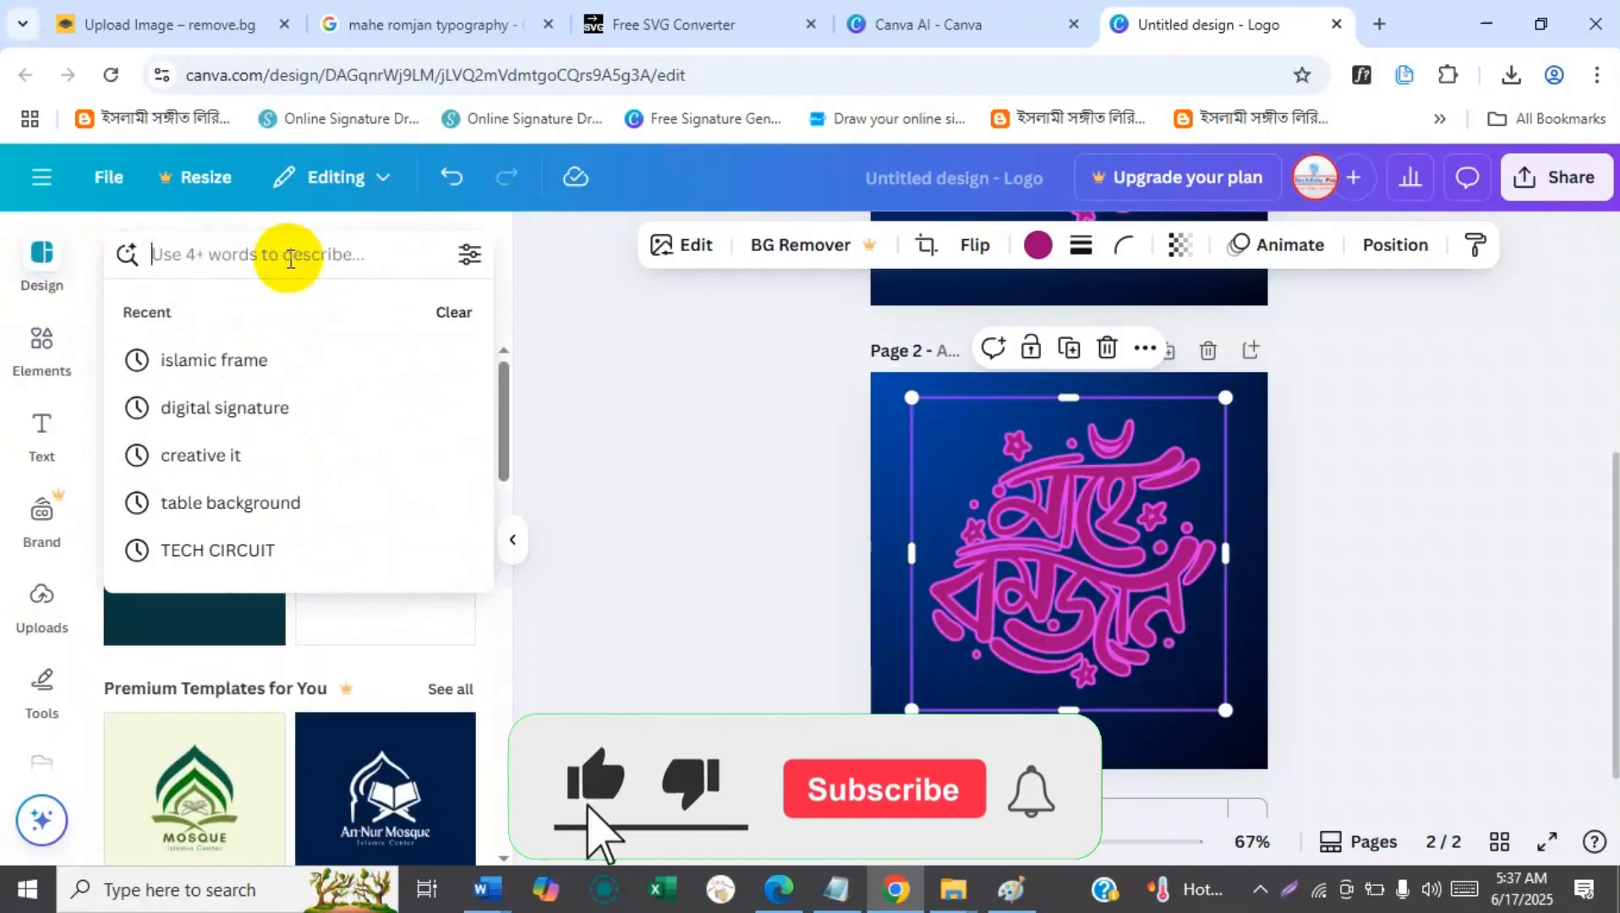
pyautogui.click(34, 347)
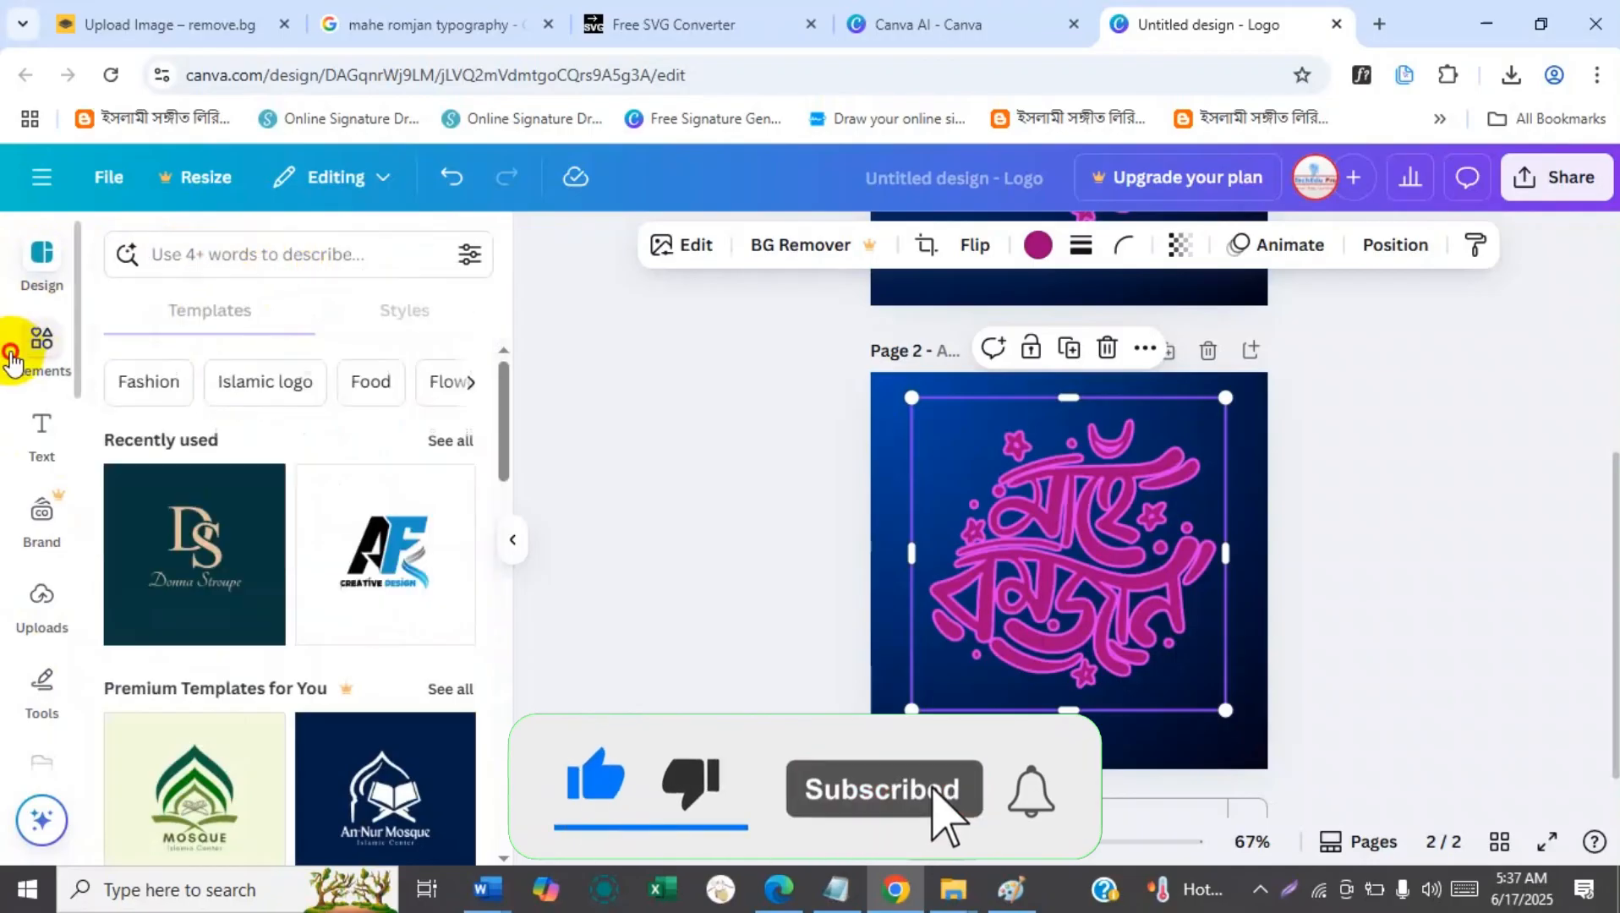
pyautogui.click(216, 252)
pyautogui.write('ma')
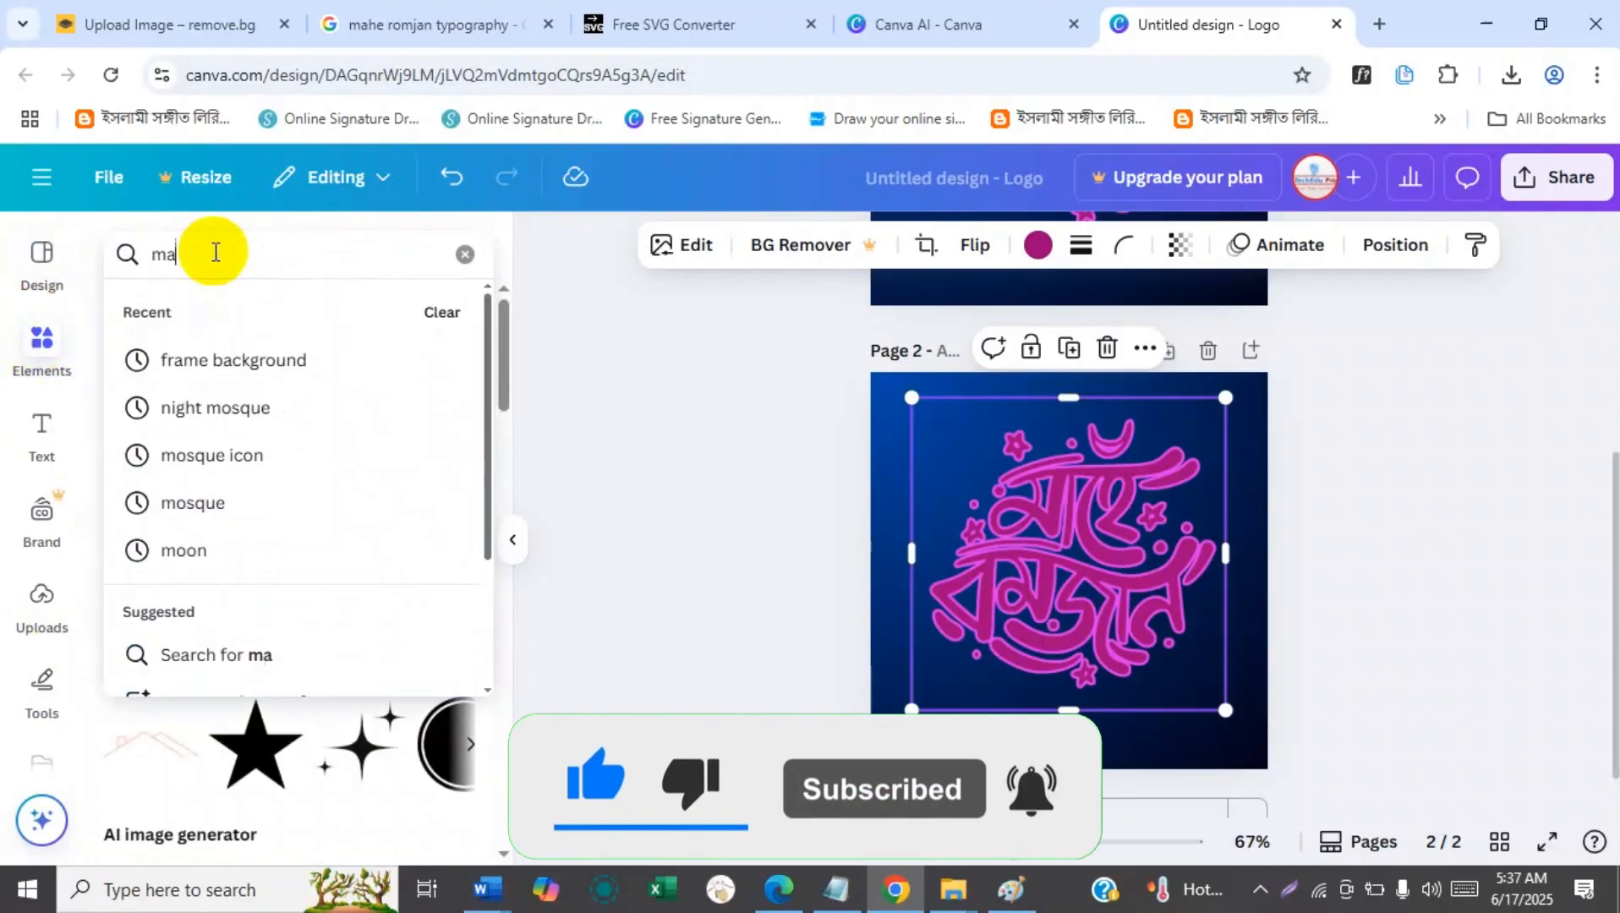
pyautogui.write('he romjan')
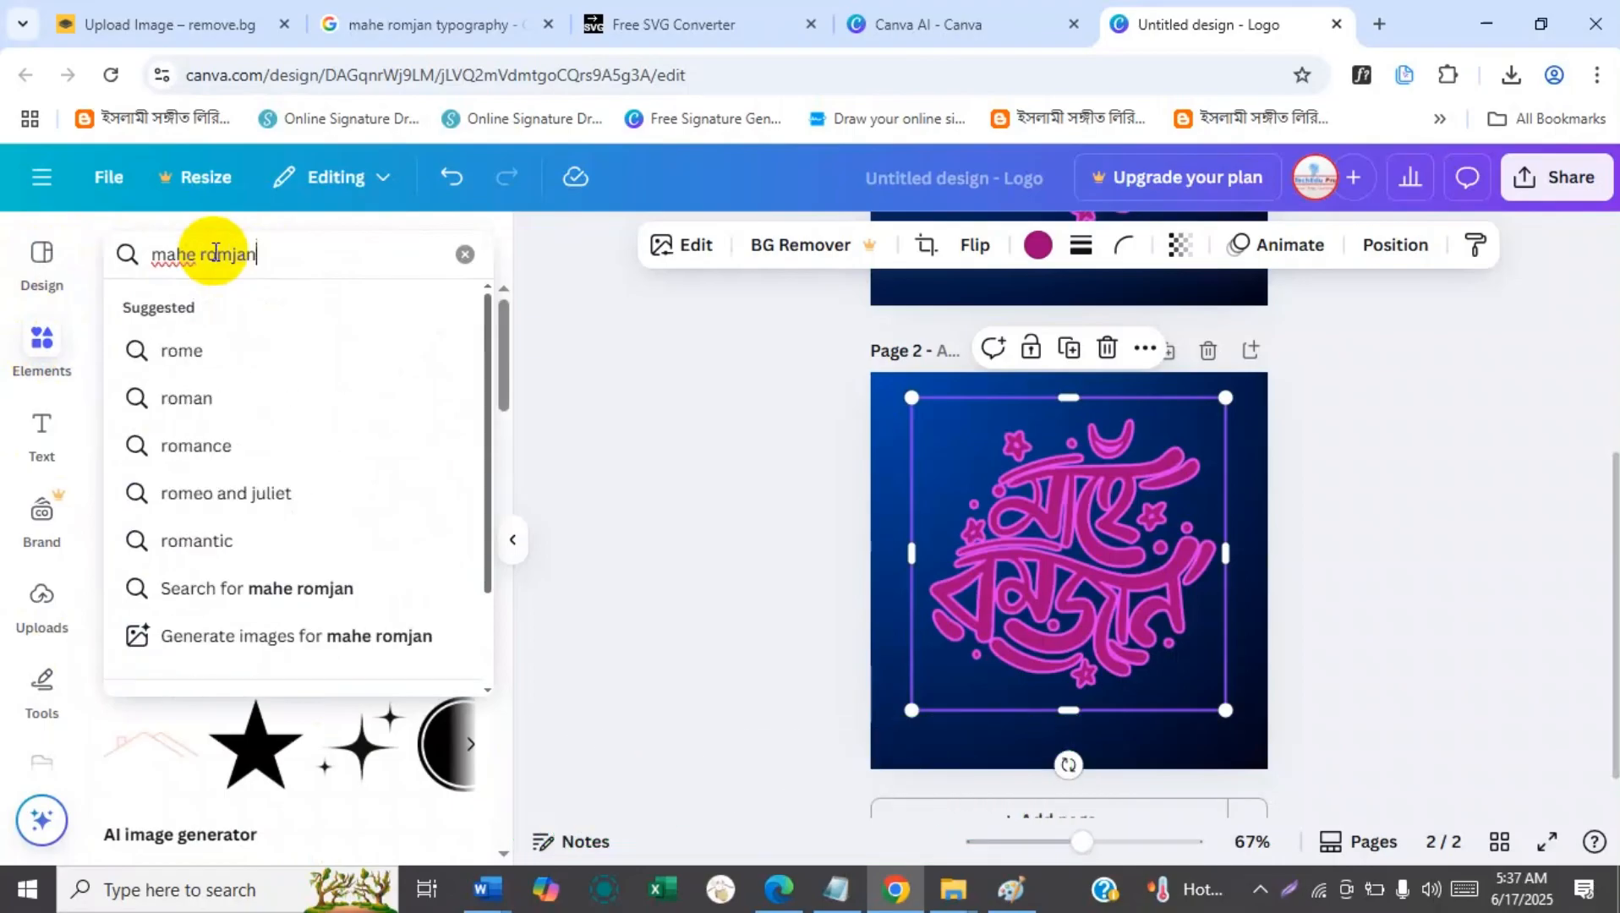
pyautogui.press('Return')
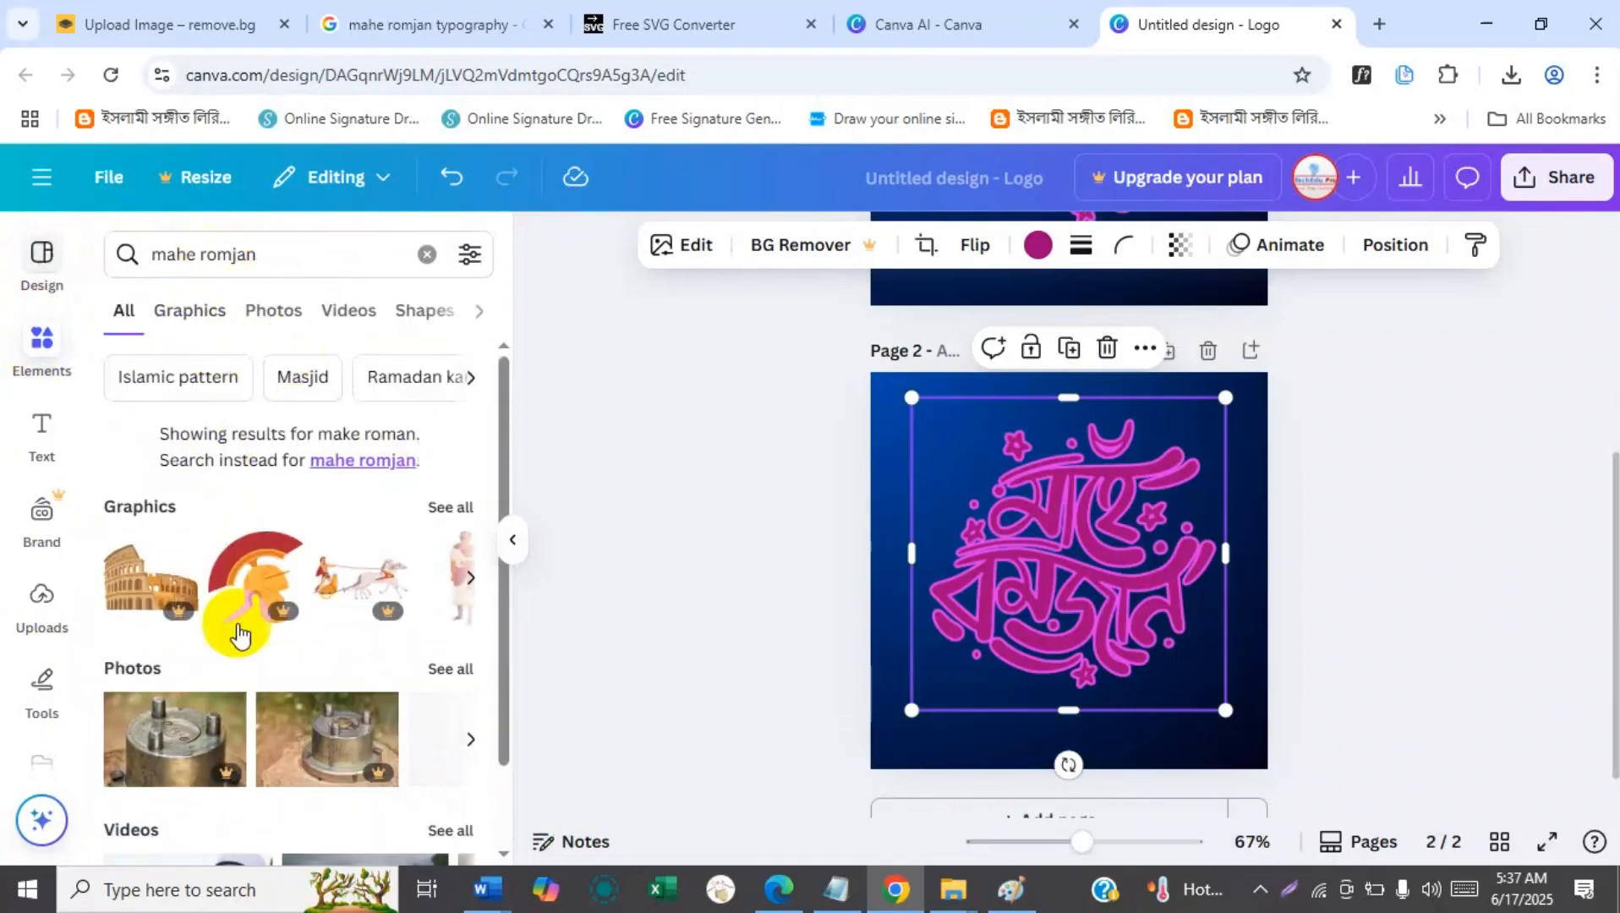
pyautogui.moveTo(507, 463)
pyautogui.mouseDown()
pyautogui.moveTo(499, 650)
pyautogui.moveTo(501, 461)
pyautogui.mouseUp()
# Search the elements library for "romadan" and browse the full list of graphics.
pyautogui.moveTo(286, 258); pyautogui.dragTo(125, 255)
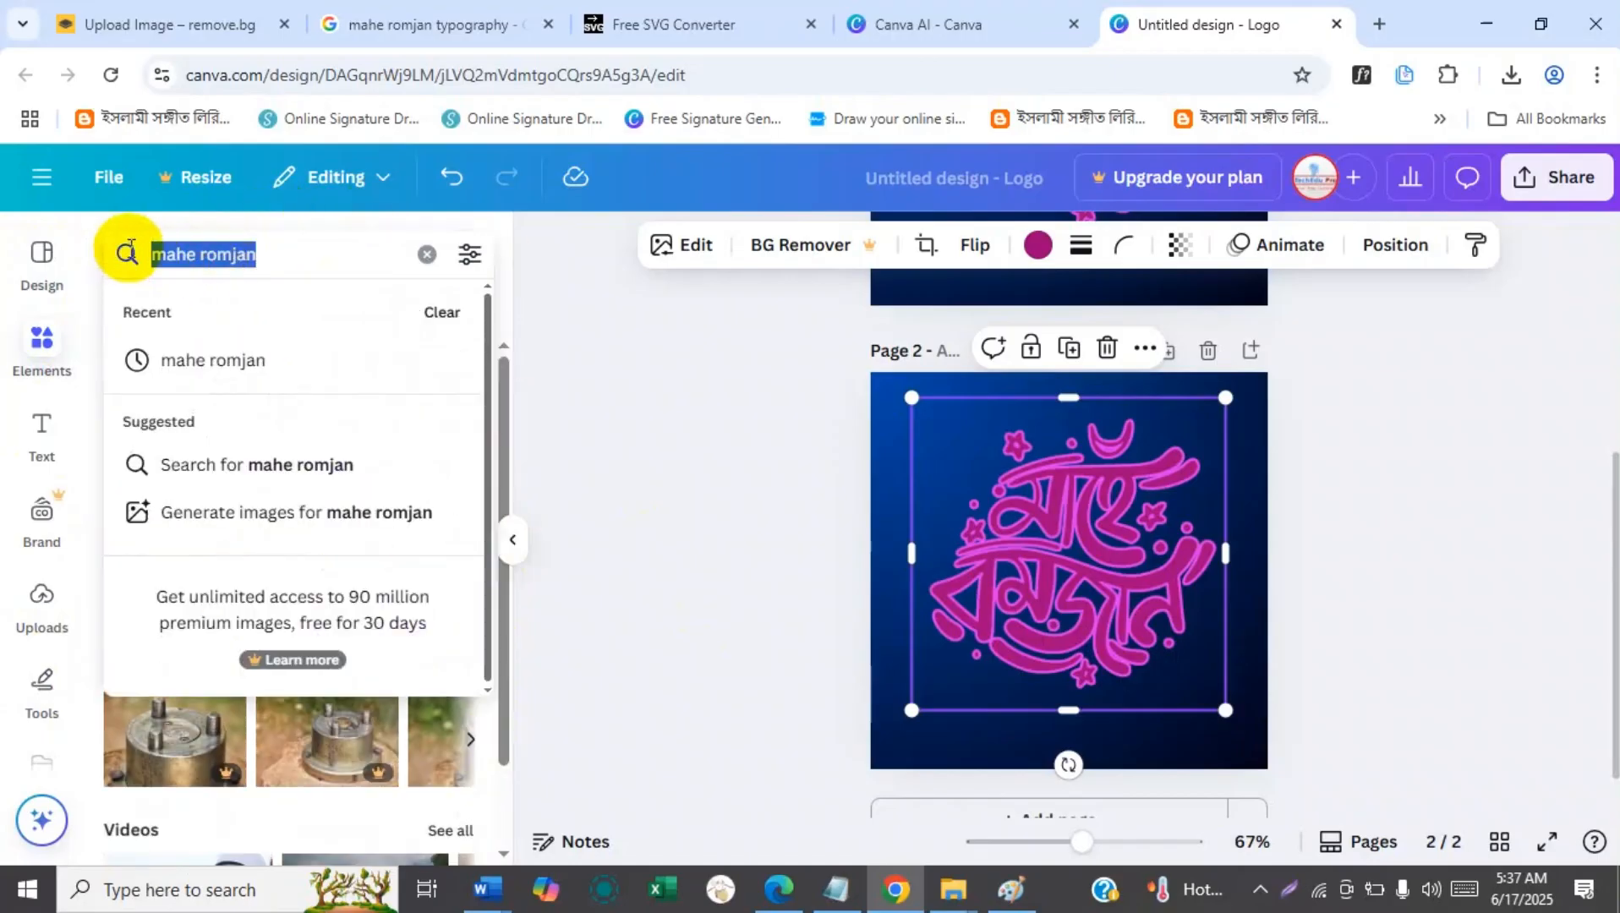
pyautogui.write('ra')
pyautogui.press('BackSpace')
pyautogui.write('omadan')
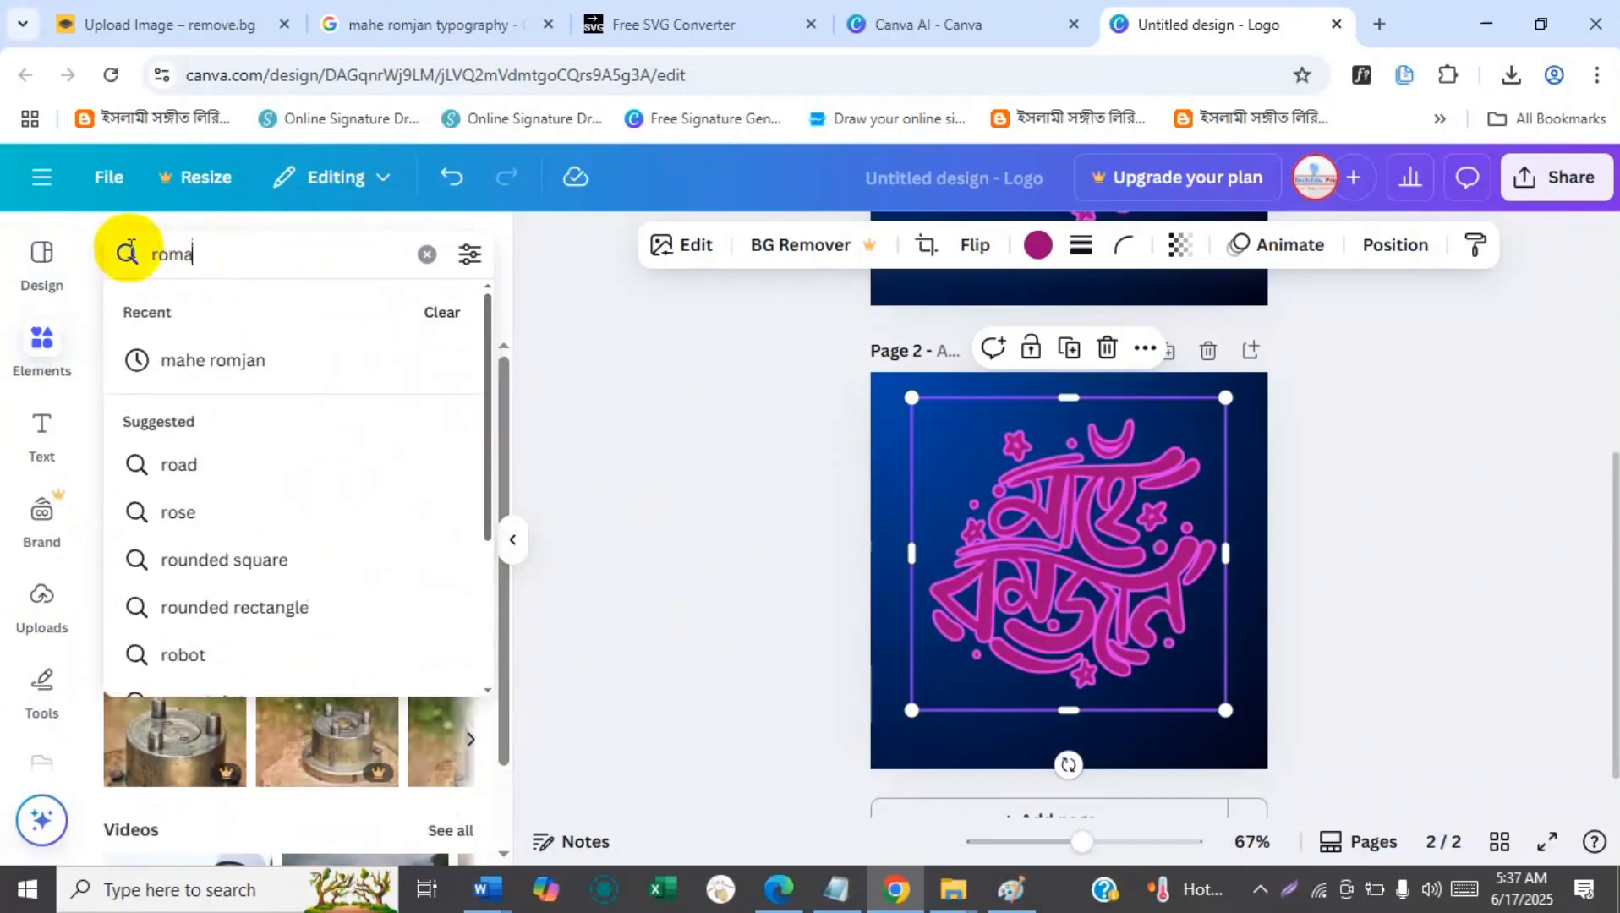
pyautogui.press('Return')
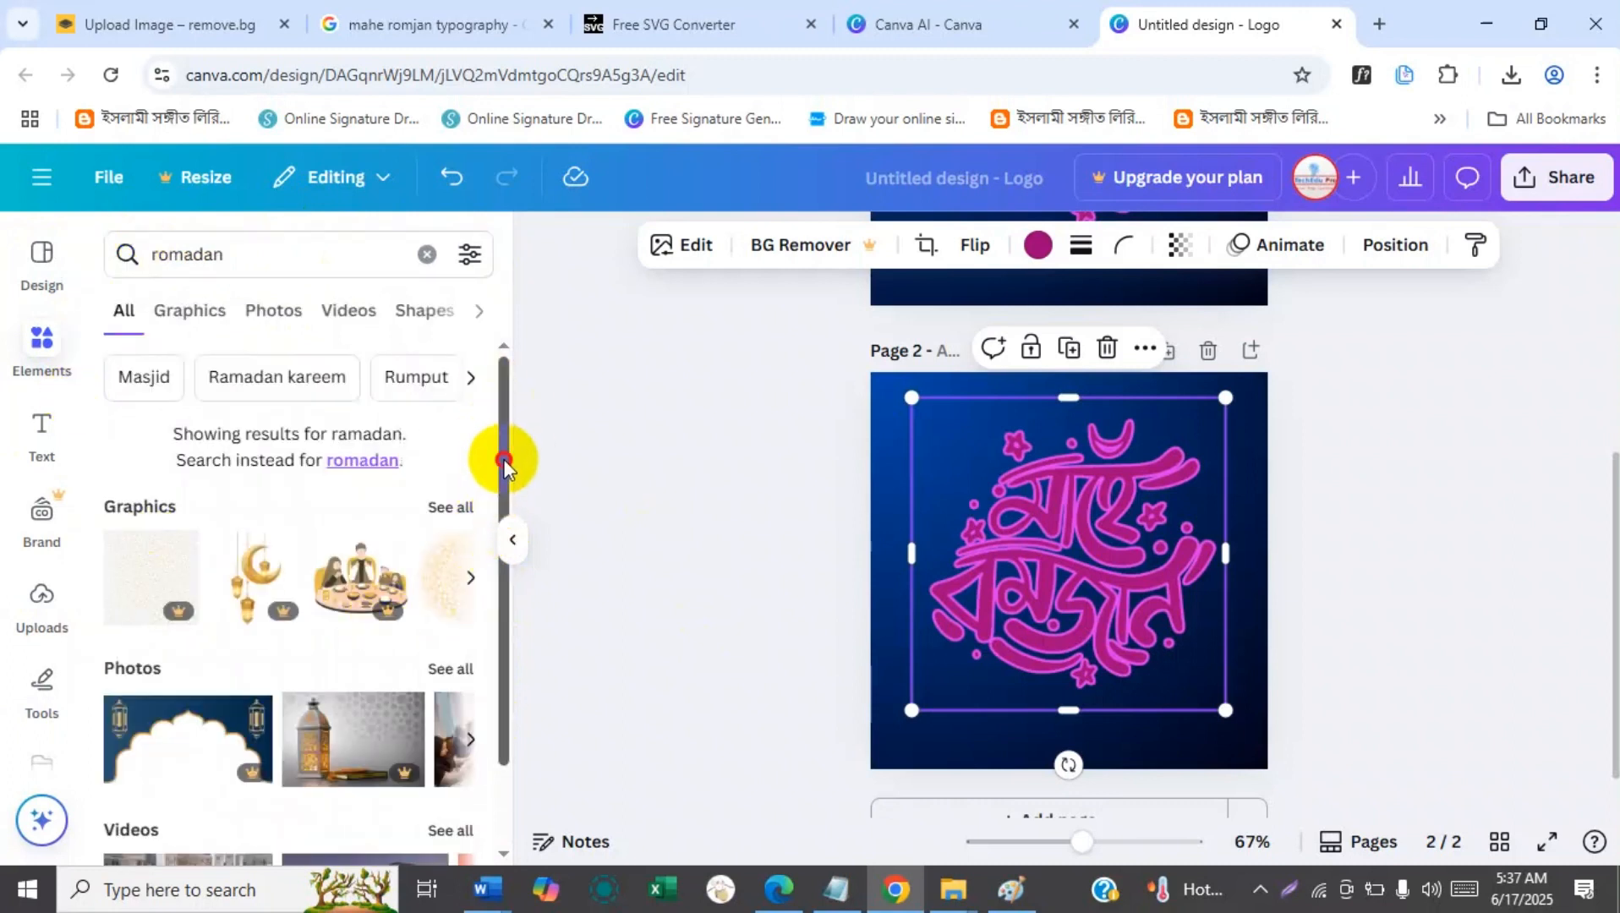
pyautogui.moveTo(504, 463); pyautogui.dragTo(499, 656)
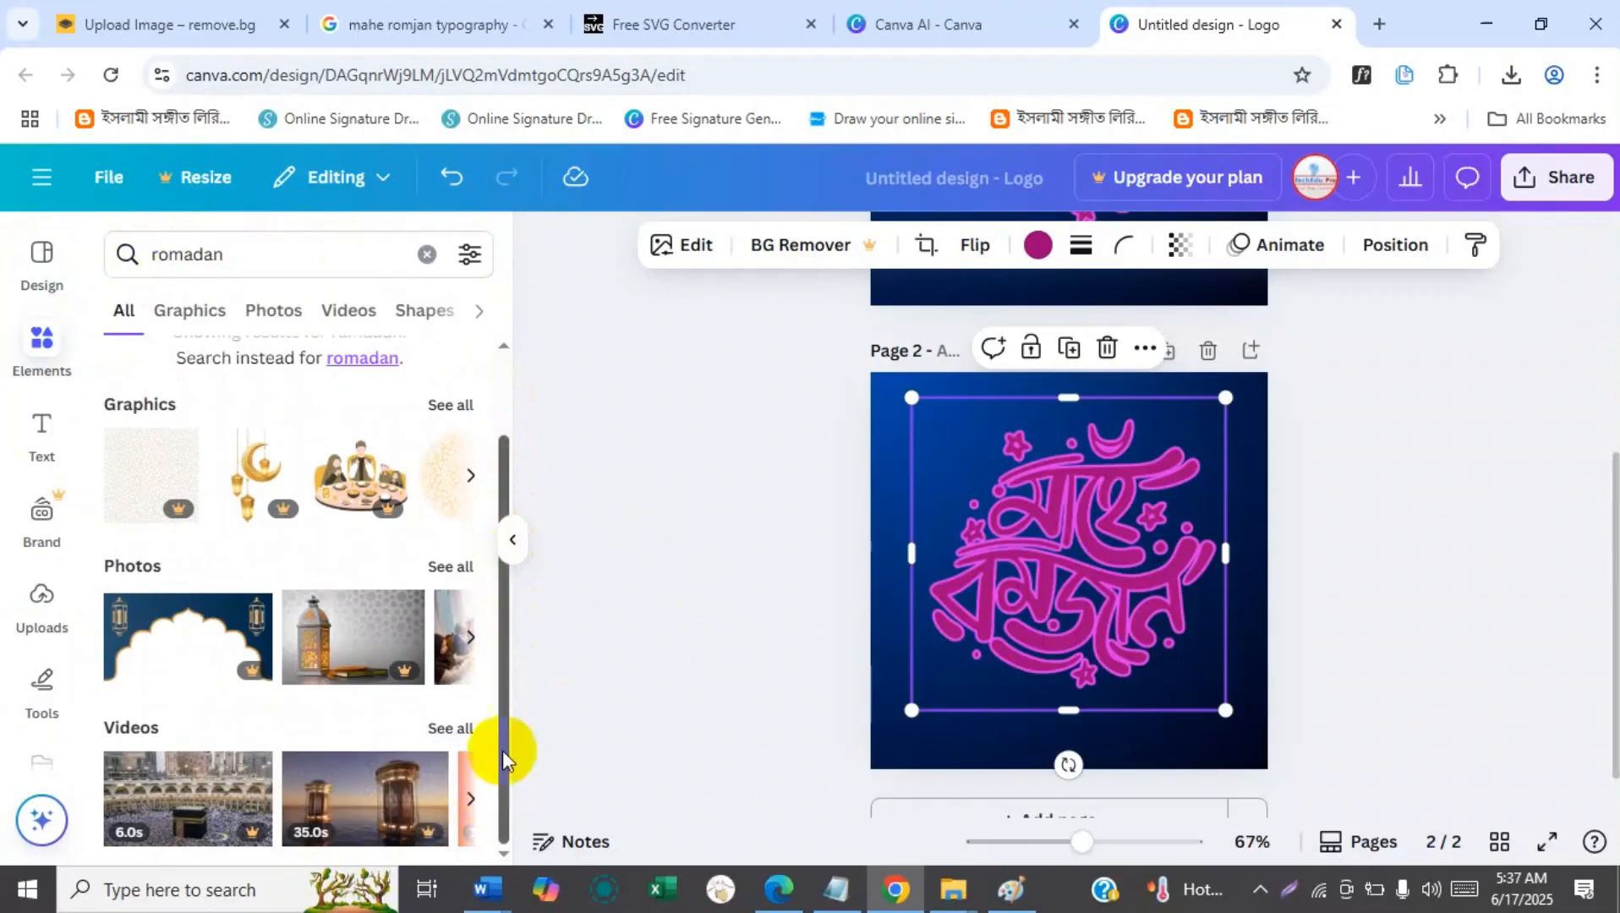
pyautogui.click(430, 412)
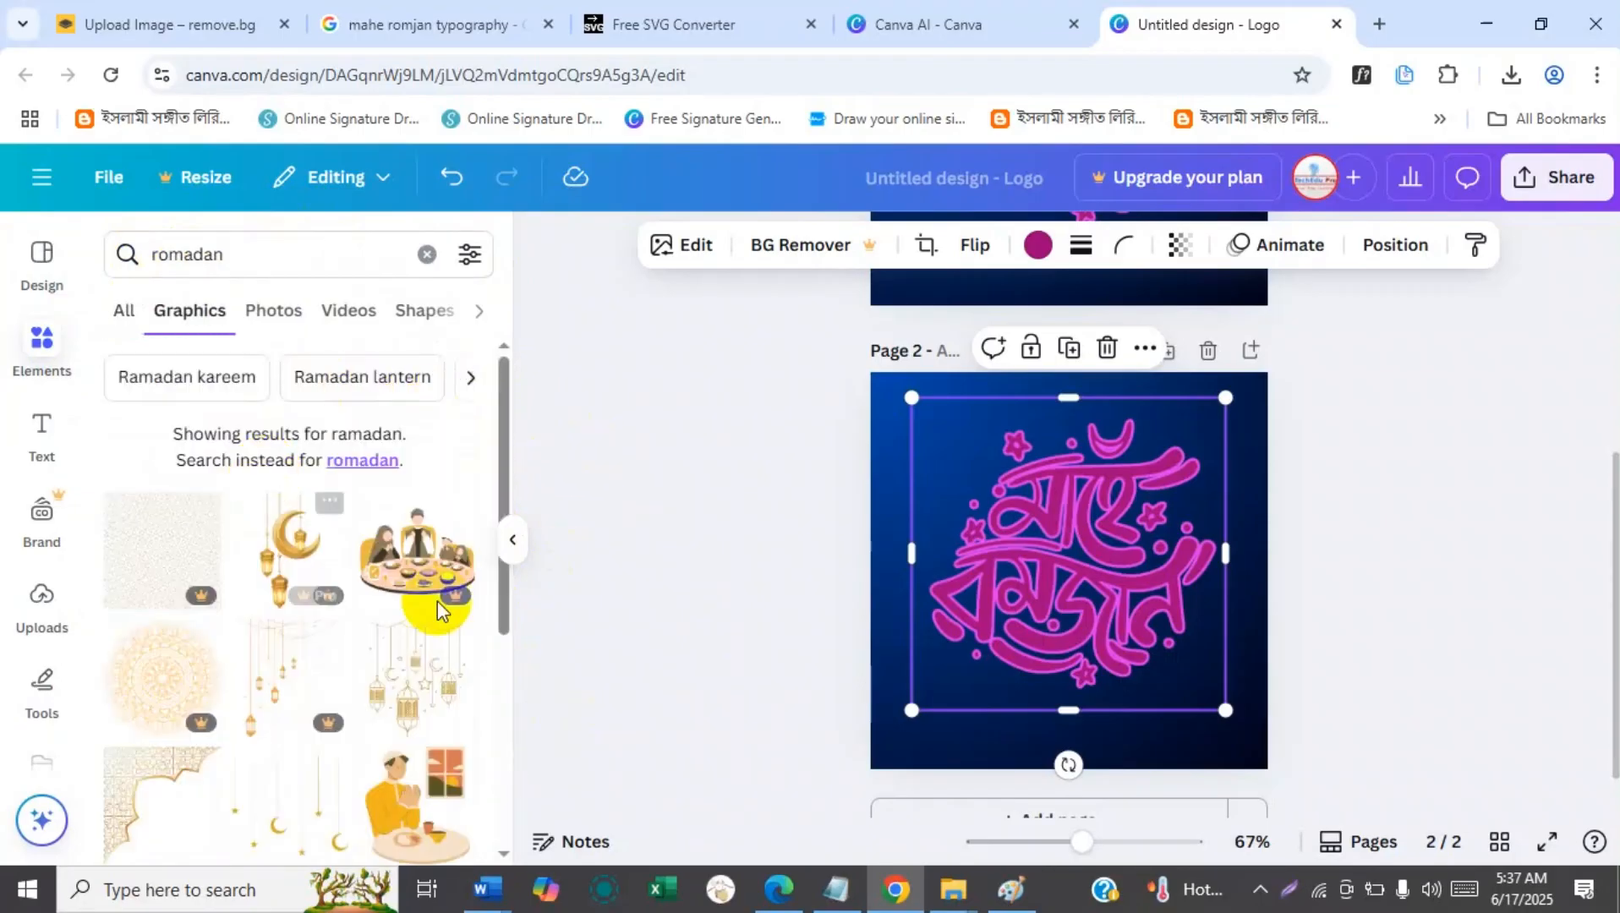
pyautogui.moveTo(501, 431); pyautogui.dragTo(499, 601)
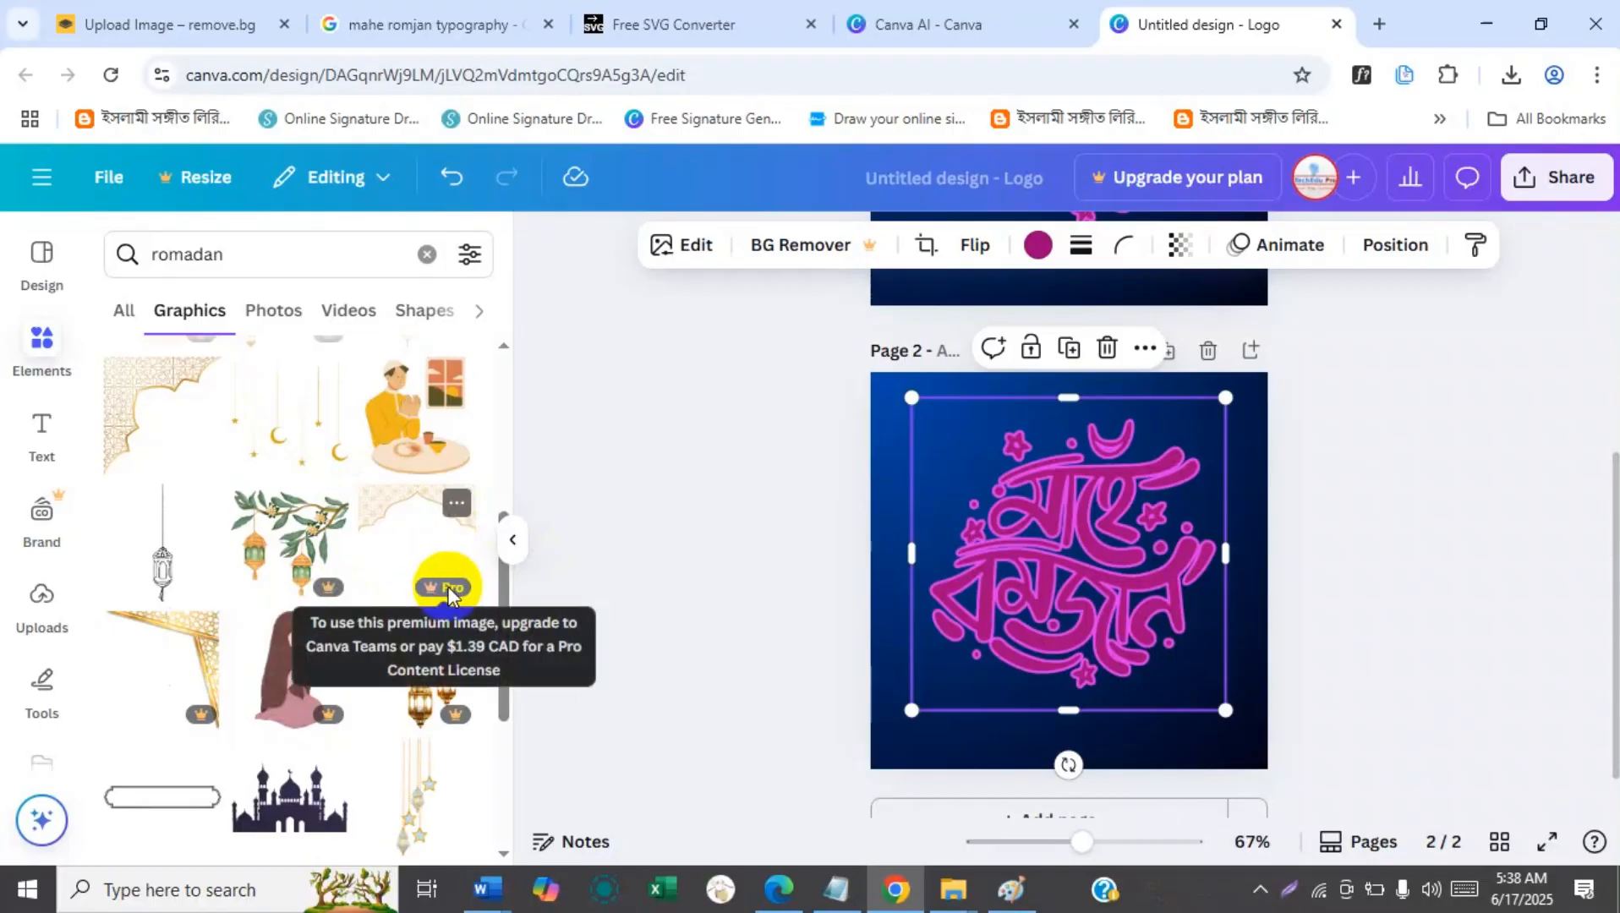
# Try the gold hanging moons-and-stars graphic on page 2 and delete it.
pyautogui.click(278, 410)
pyautogui.moveTo(1016, 593); pyautogui.dragTo(932, 477)
pyautogui.press('Delete')
# Add the brown mosque skyline from the full recommendations, enlarge it to the page width of 500 px, and align it with page 2's lower edge.
pyautogui.moveTo(505, 590); pyautogui.dragTo(507, 643)
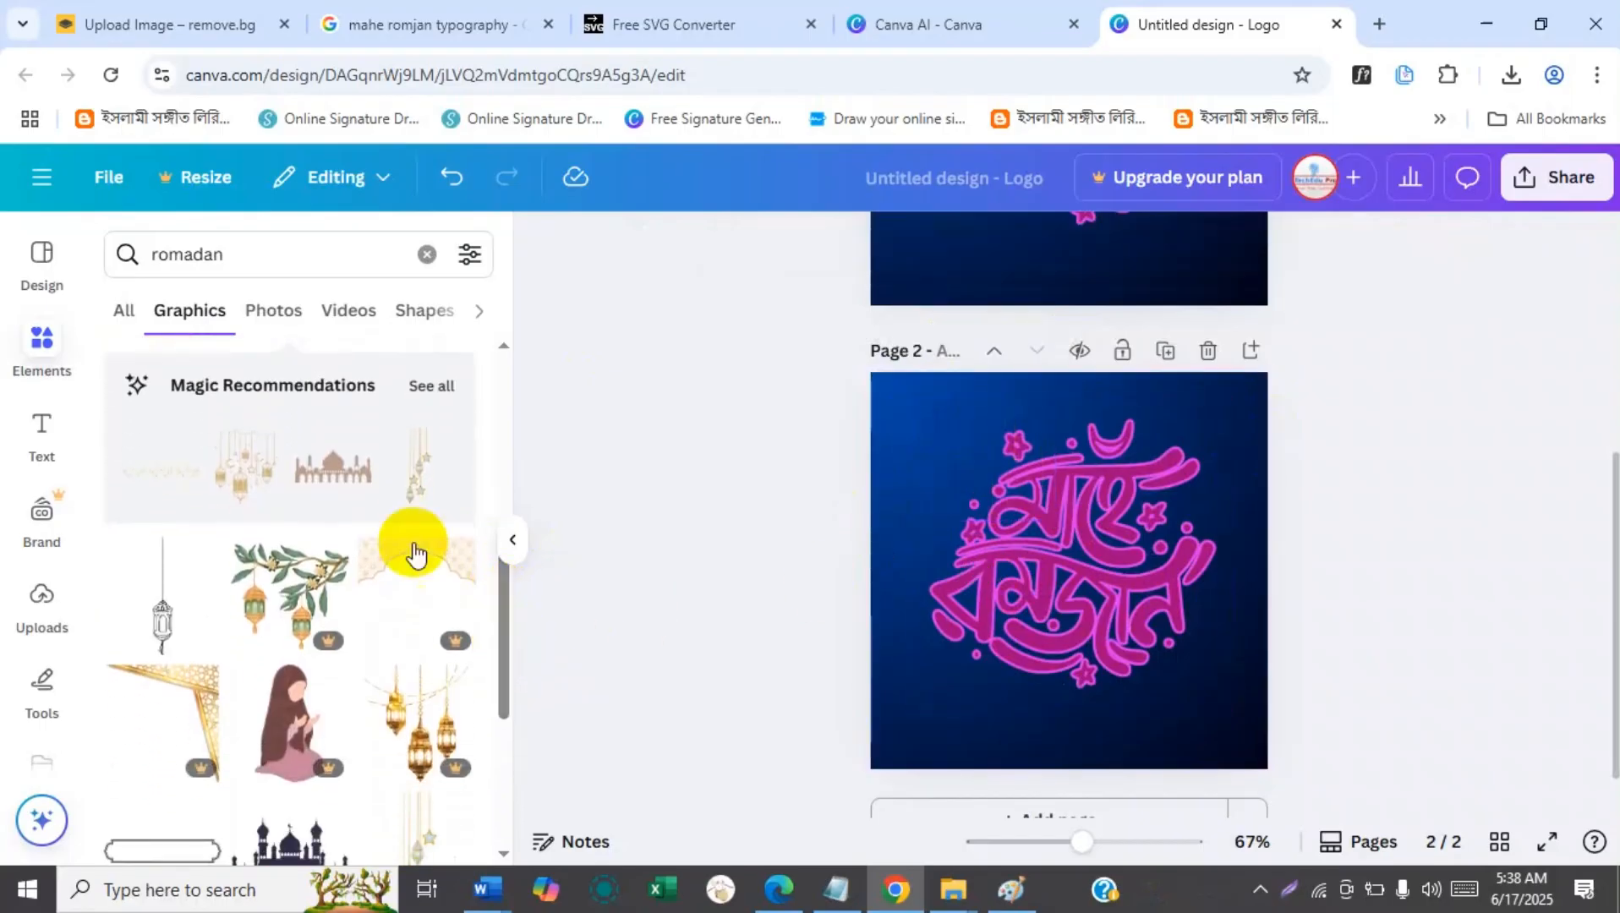
pyautogui.click(433, 386)
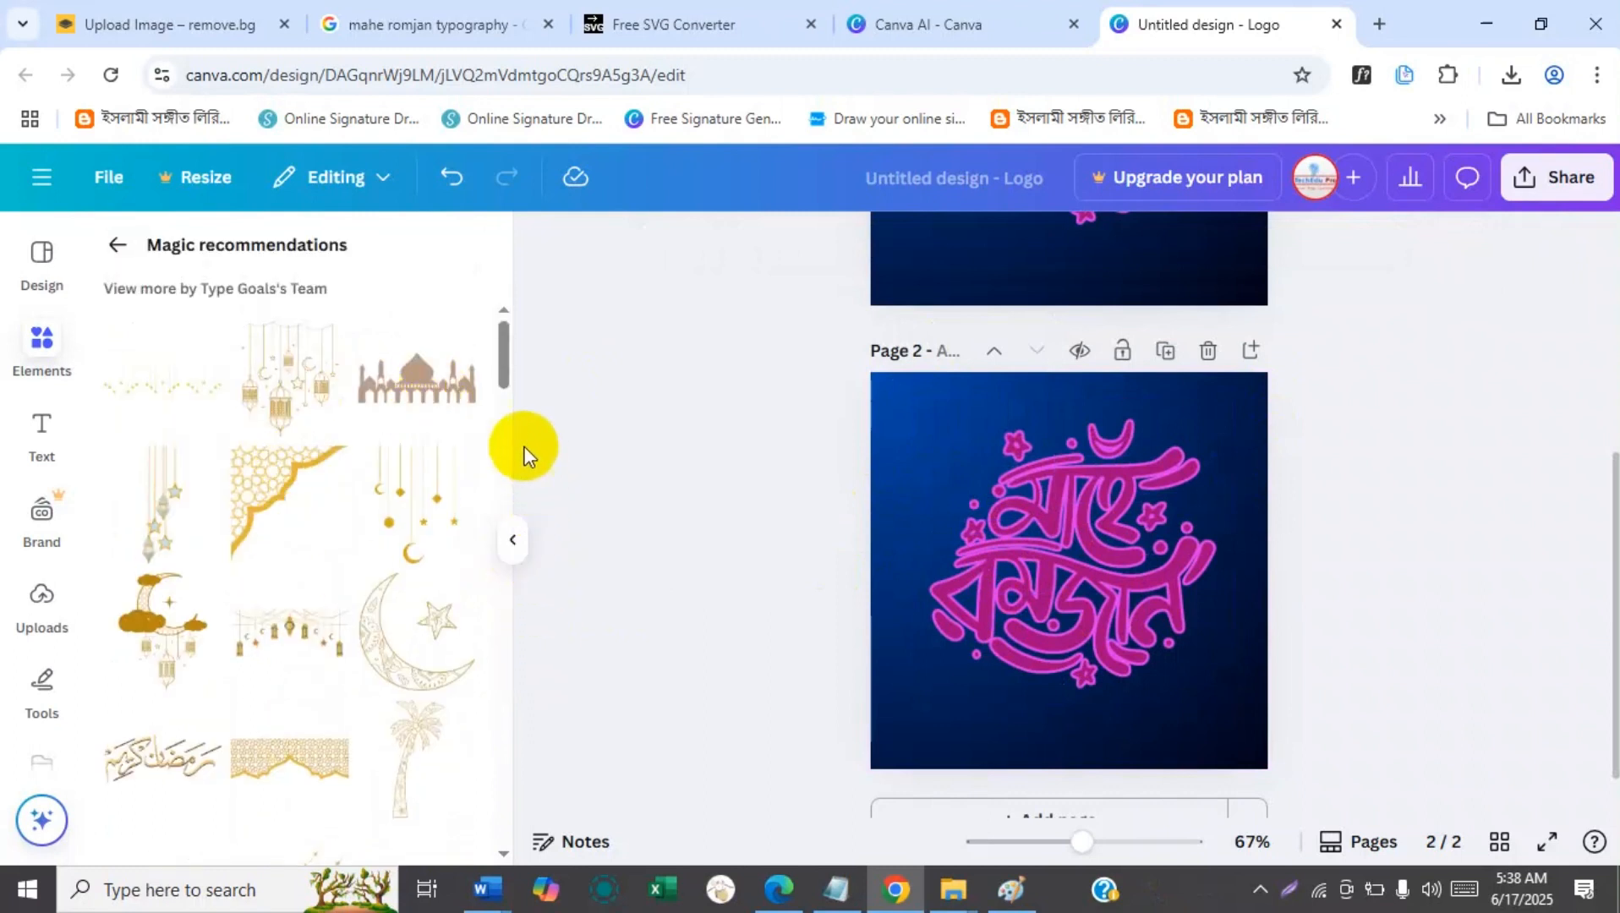
pyautogui.click(436, 389)
pyautogui.moveTo(1007, 592); pyautogui.dragTo(906, 741)
pyautogui.moveTo(1028, 692); pyautogui.dragTo(1257, 565)
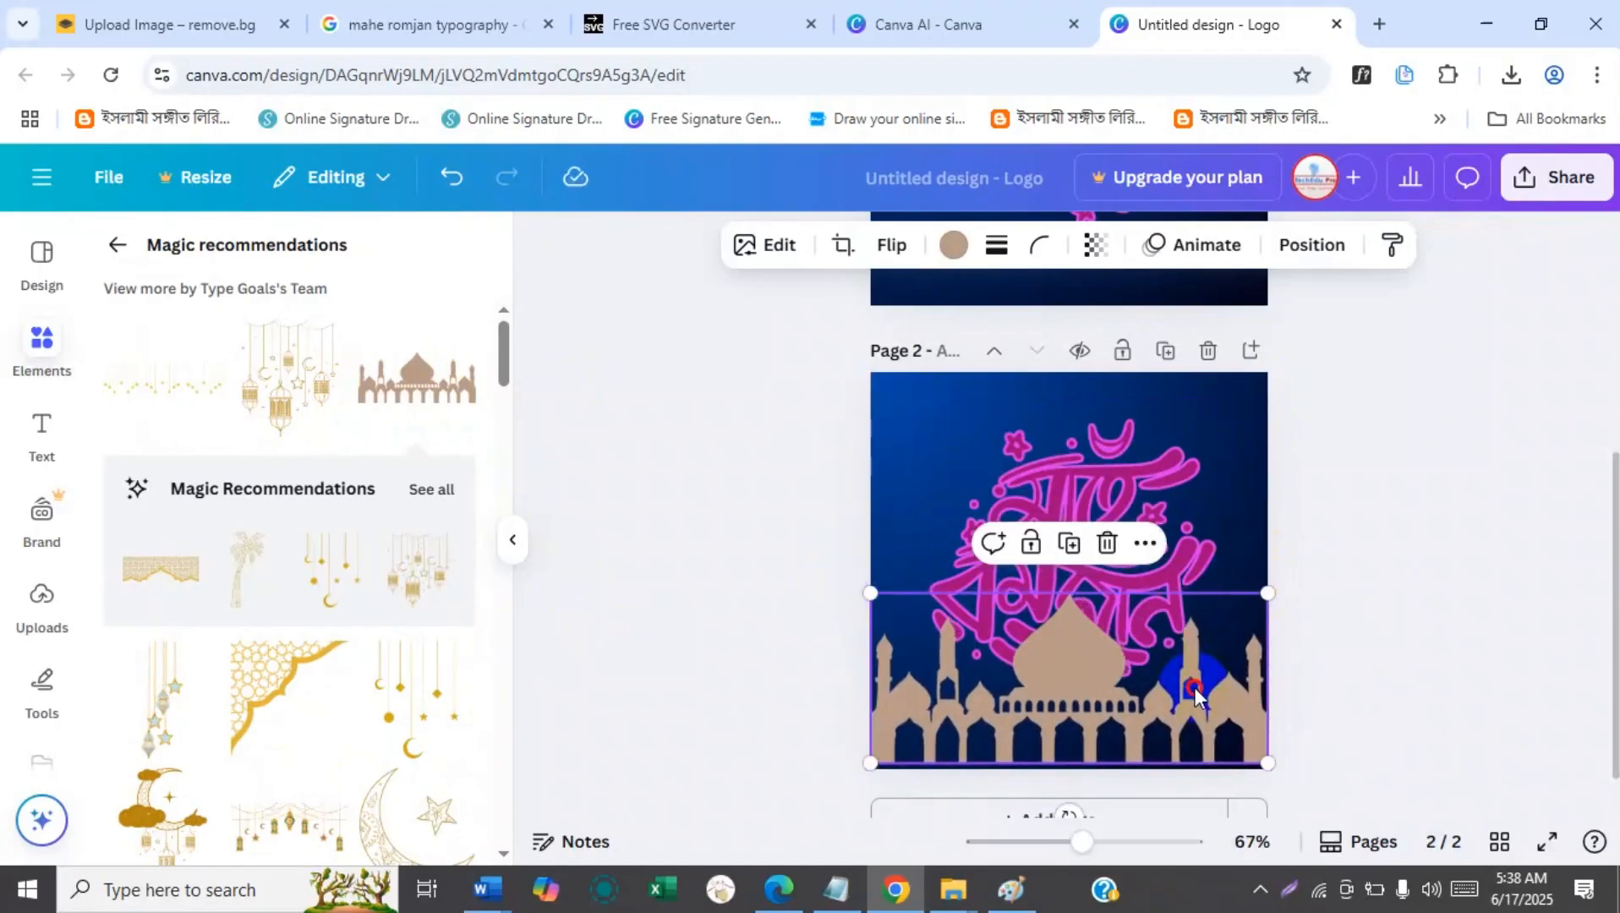
pyautogui.moveTo(1195, 693); pyautogui.dragTo(1195, 699)
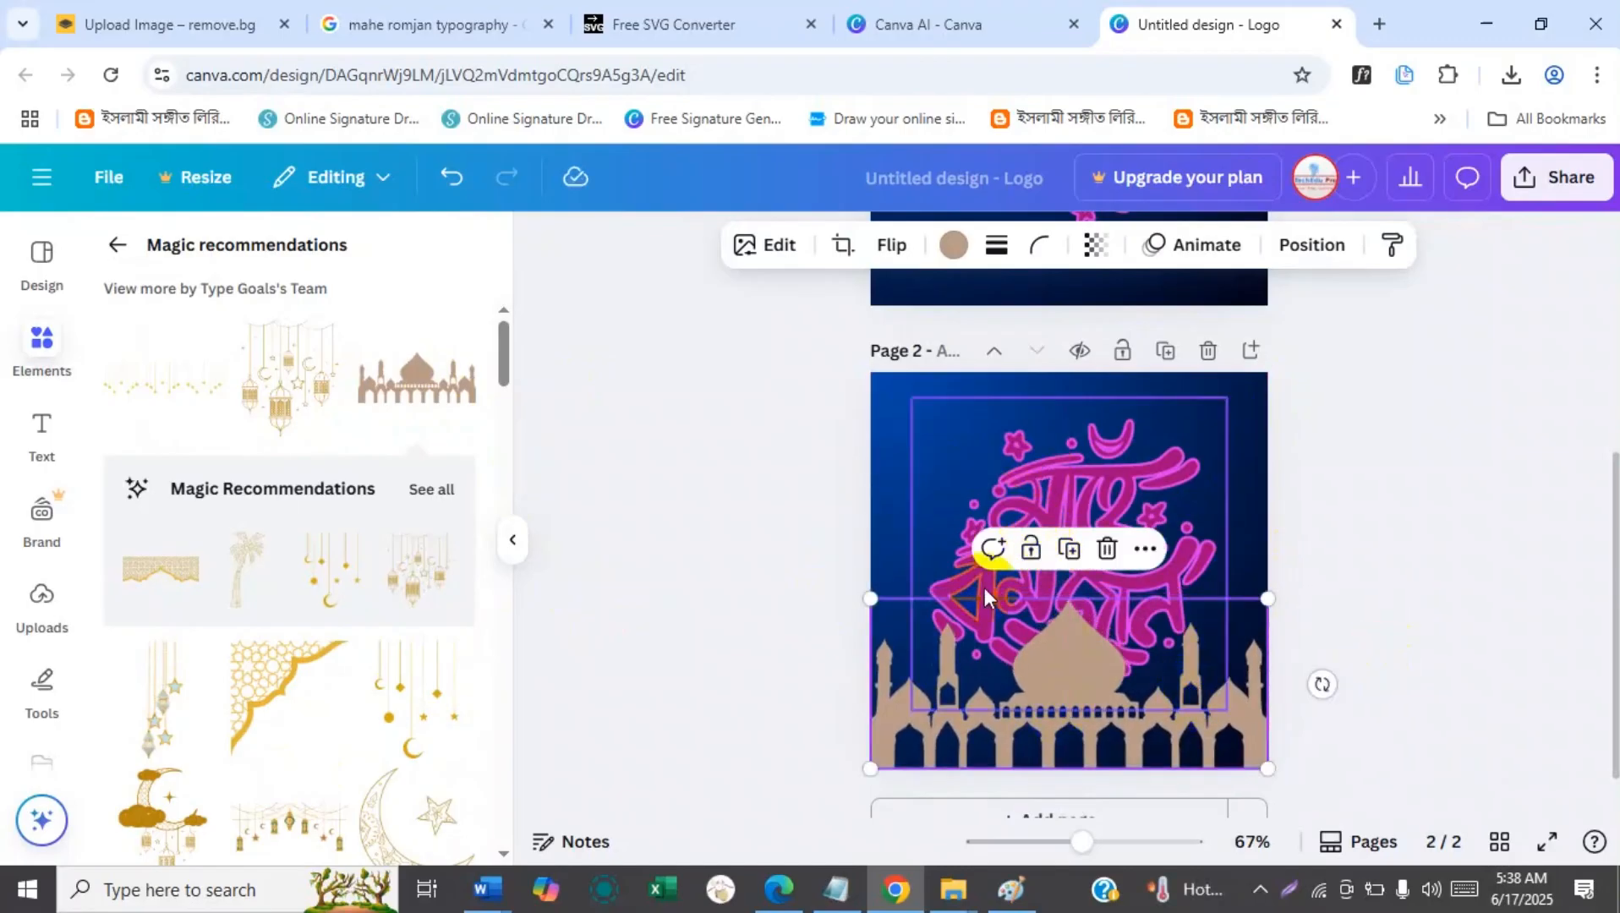
# Bring the calligraphy on page 2 to the front, above the mosque skyline.
pyautogui.rightClick(1068, 506)
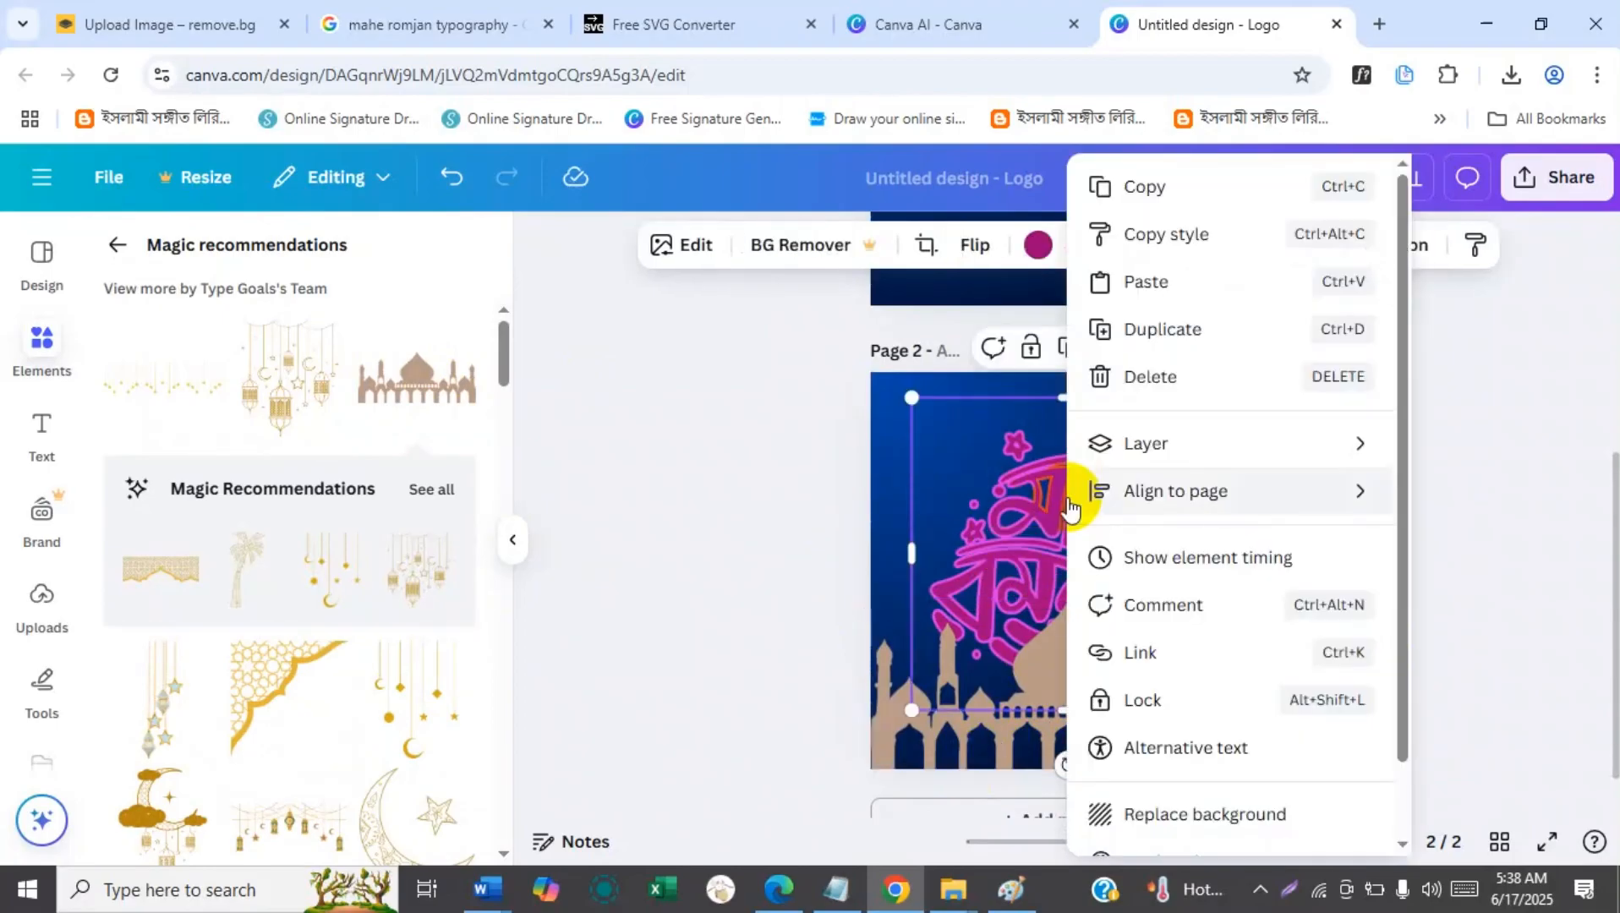
pyautogui.moveTo(1104, 445)
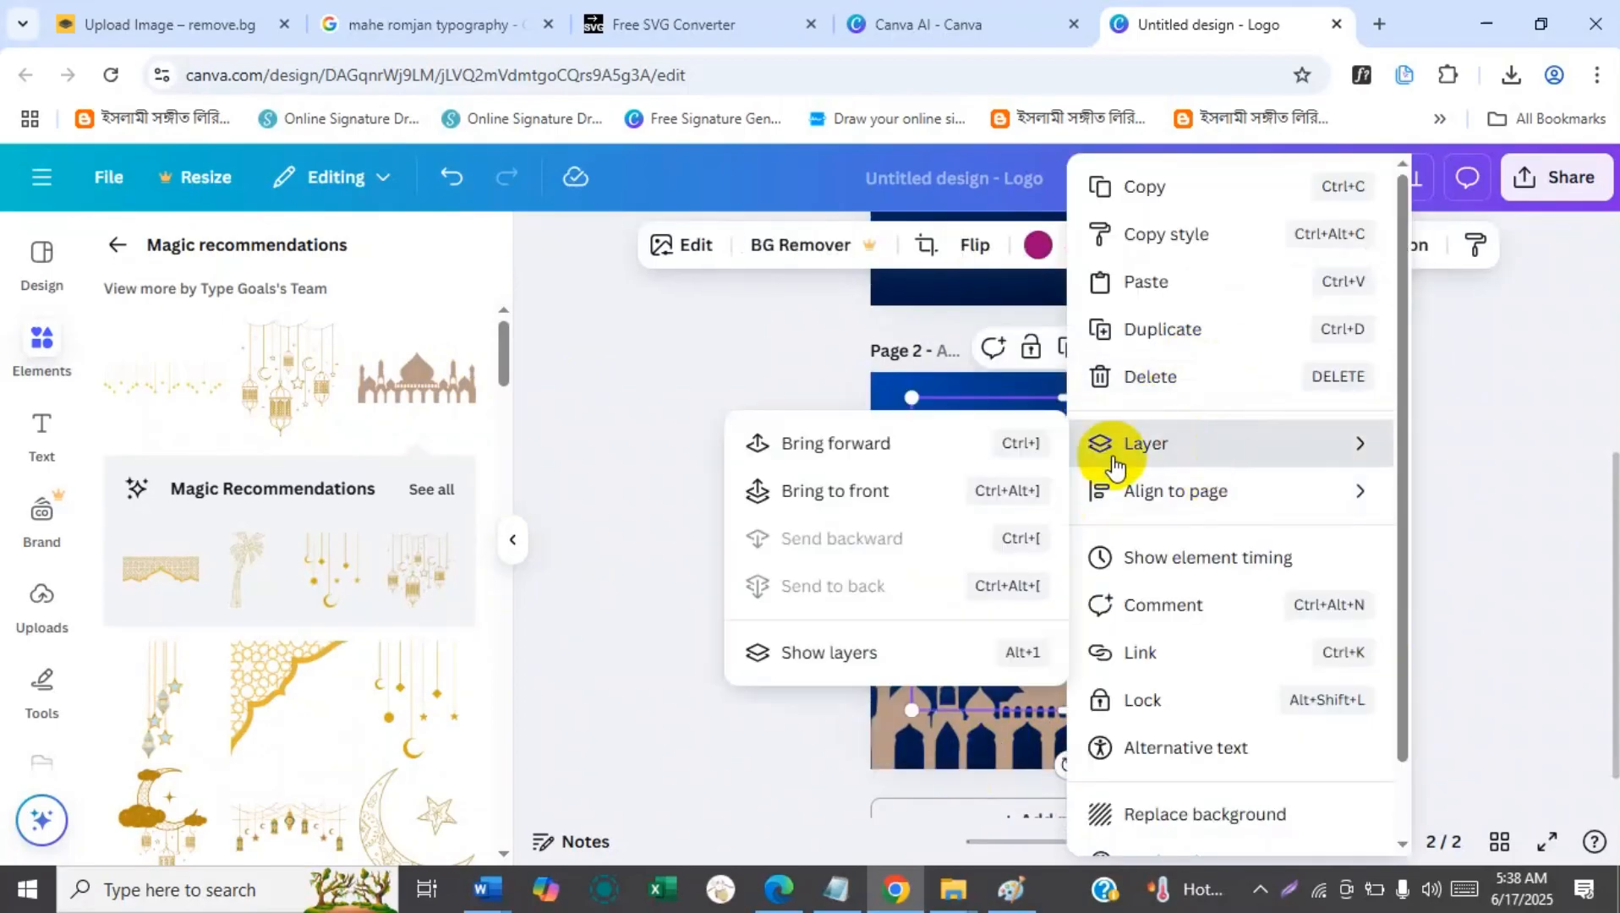
pyautogui.click(811, 495)
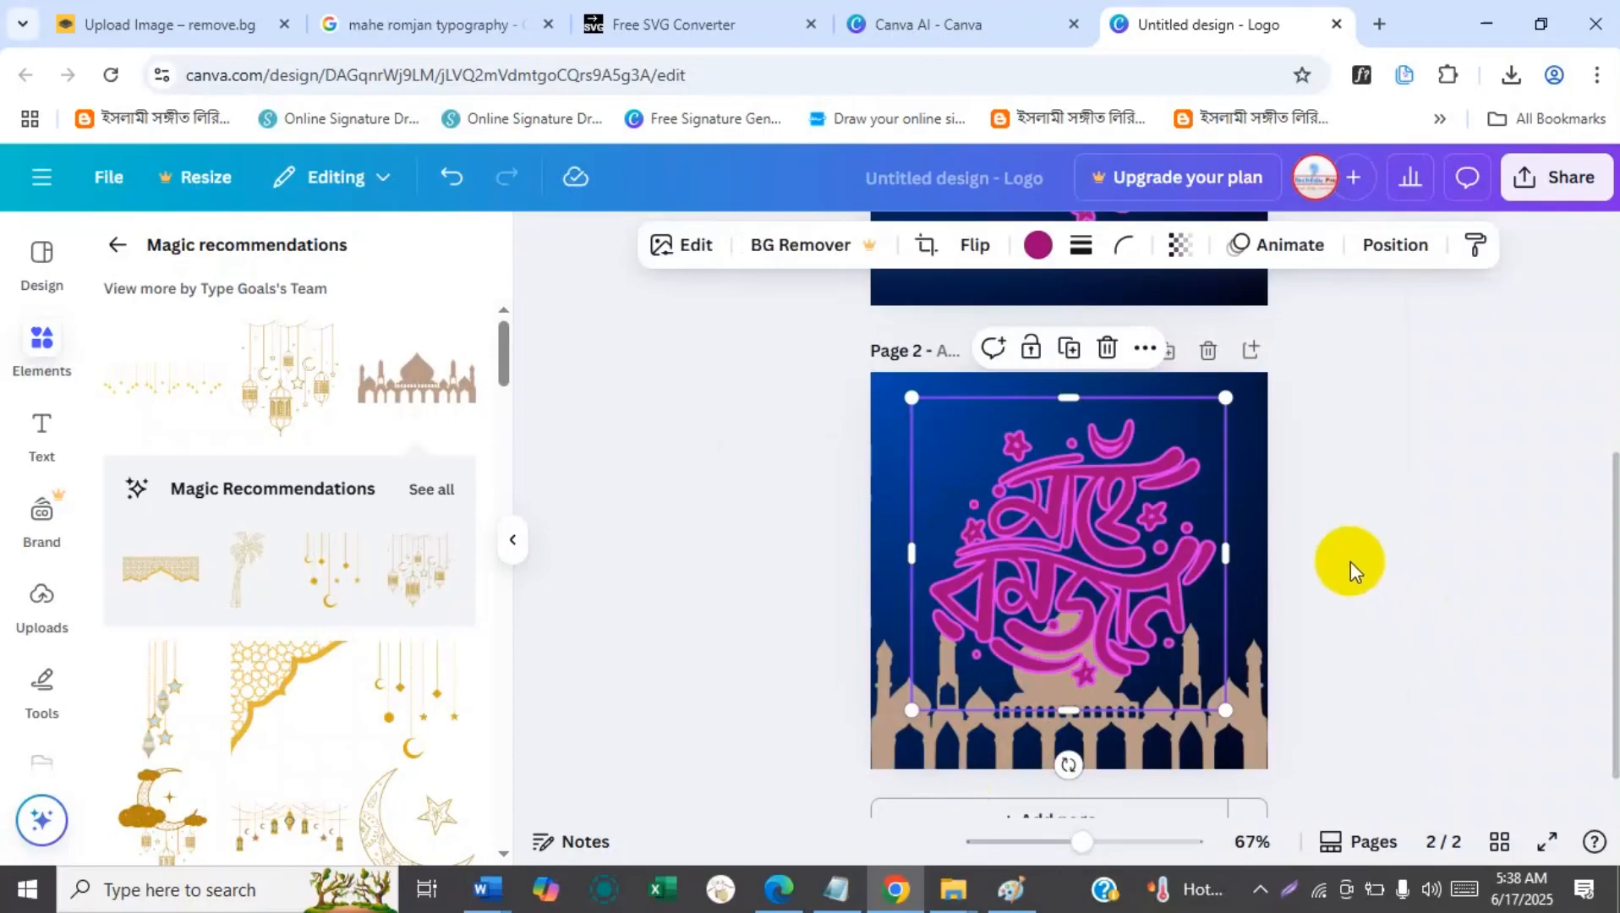
# Reduce the mosque skyline's transparency setting on page 2 to 25 so it blends into the background.
pyautogui.click(981, 757)
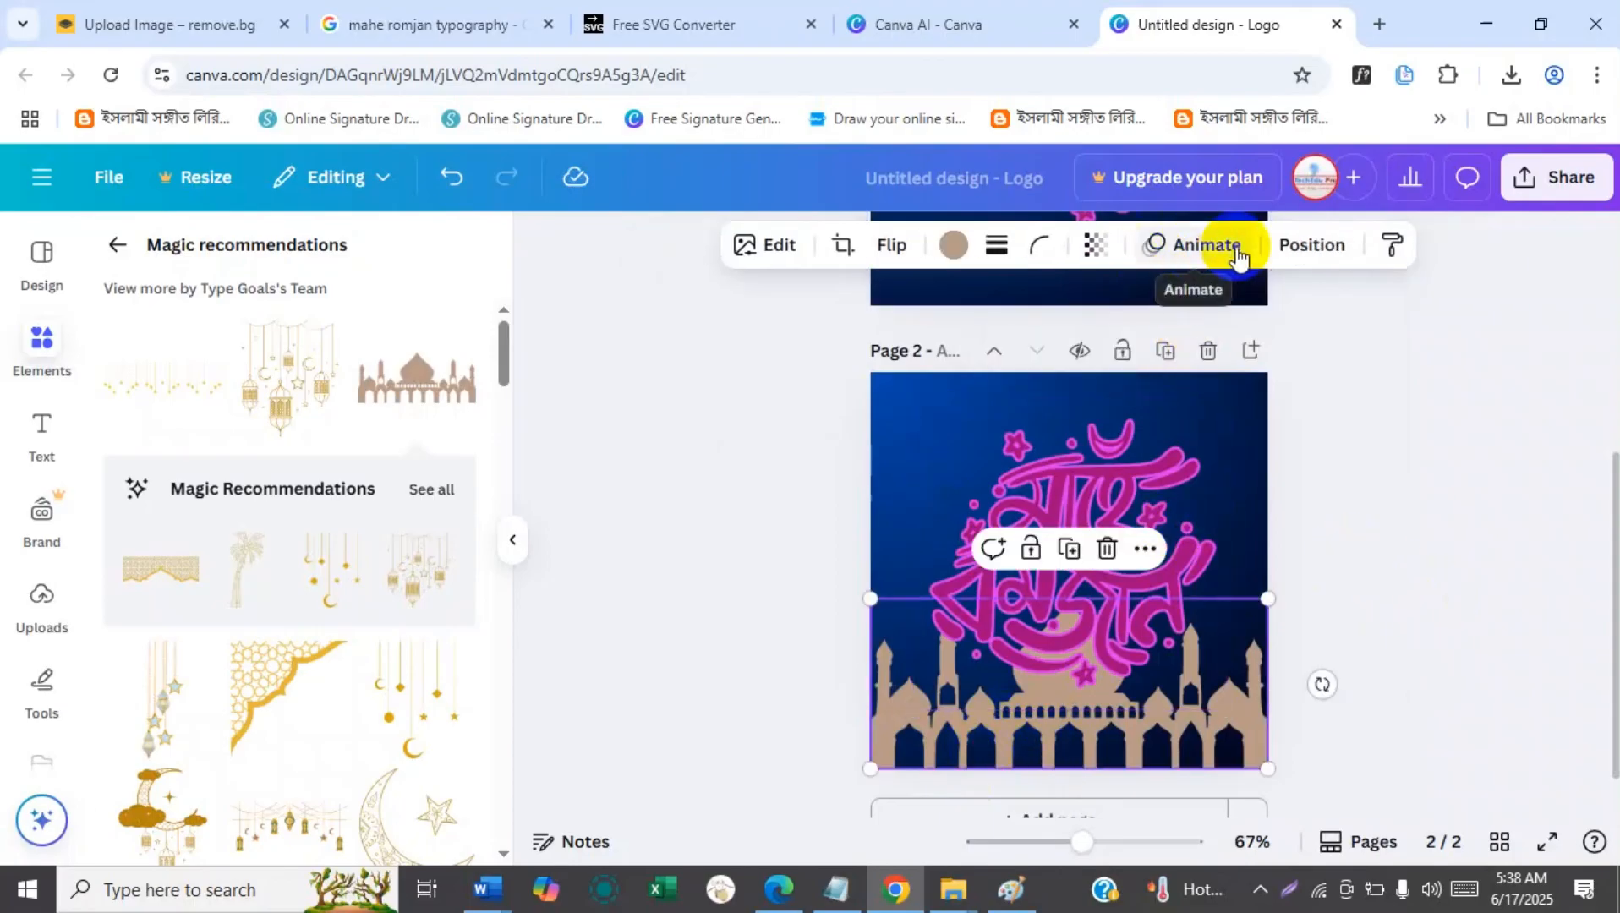
pyautogui.click(1287, 246)
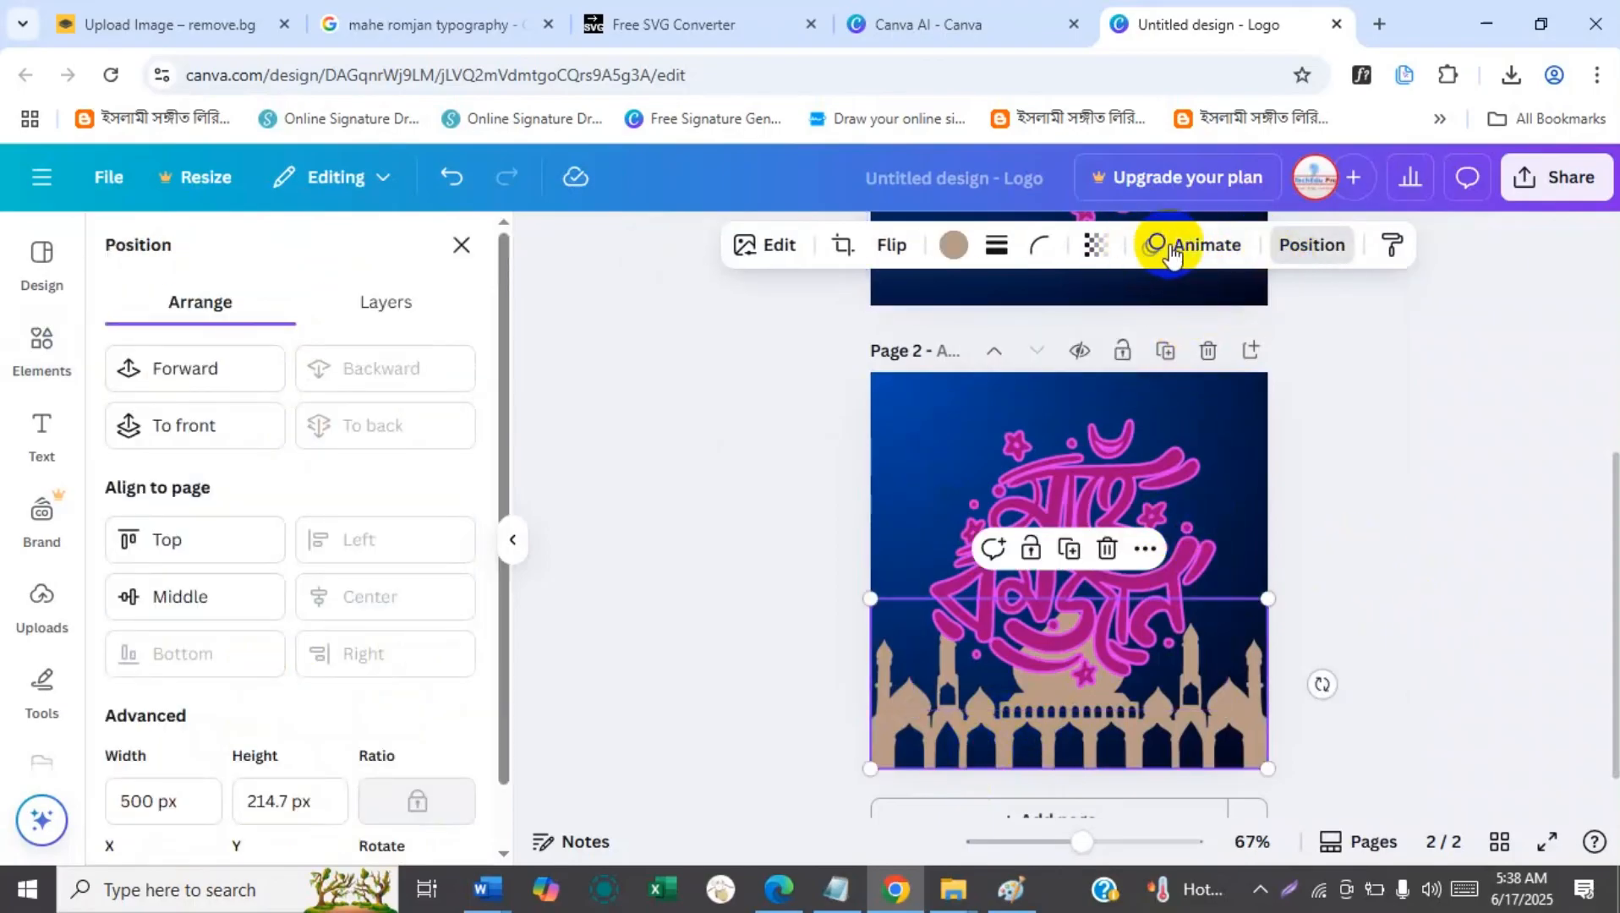
pyautogui.click(1095, 249)
pyautogui.moveTo(1139, 355); pyautogui.dragTo(1010, 356)
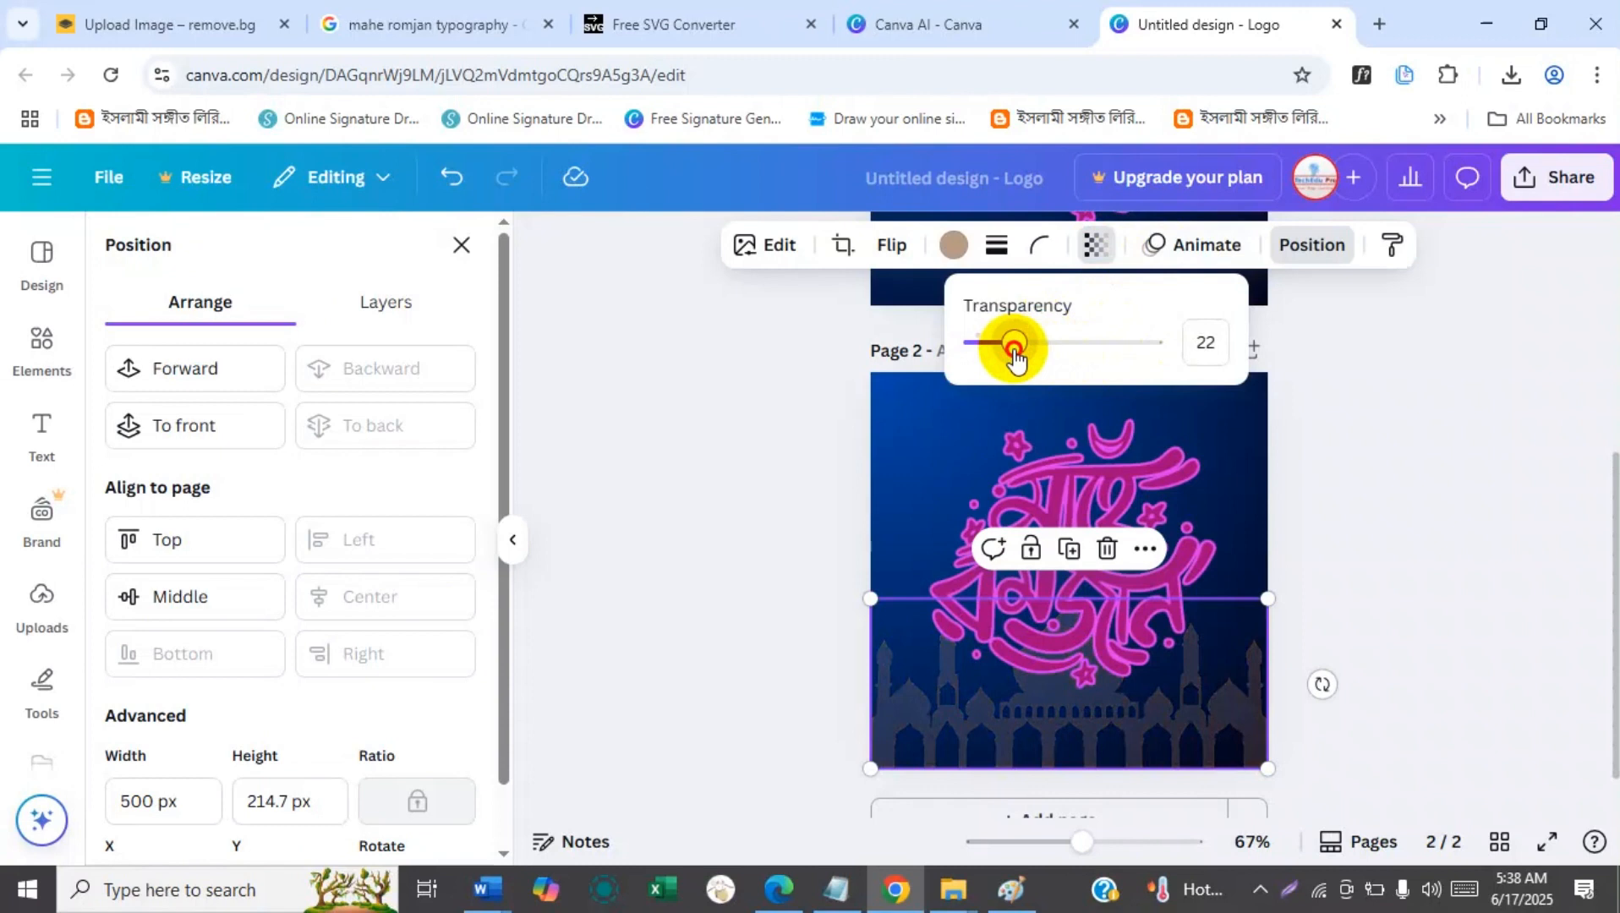
pyautogui.click(1353, 463)
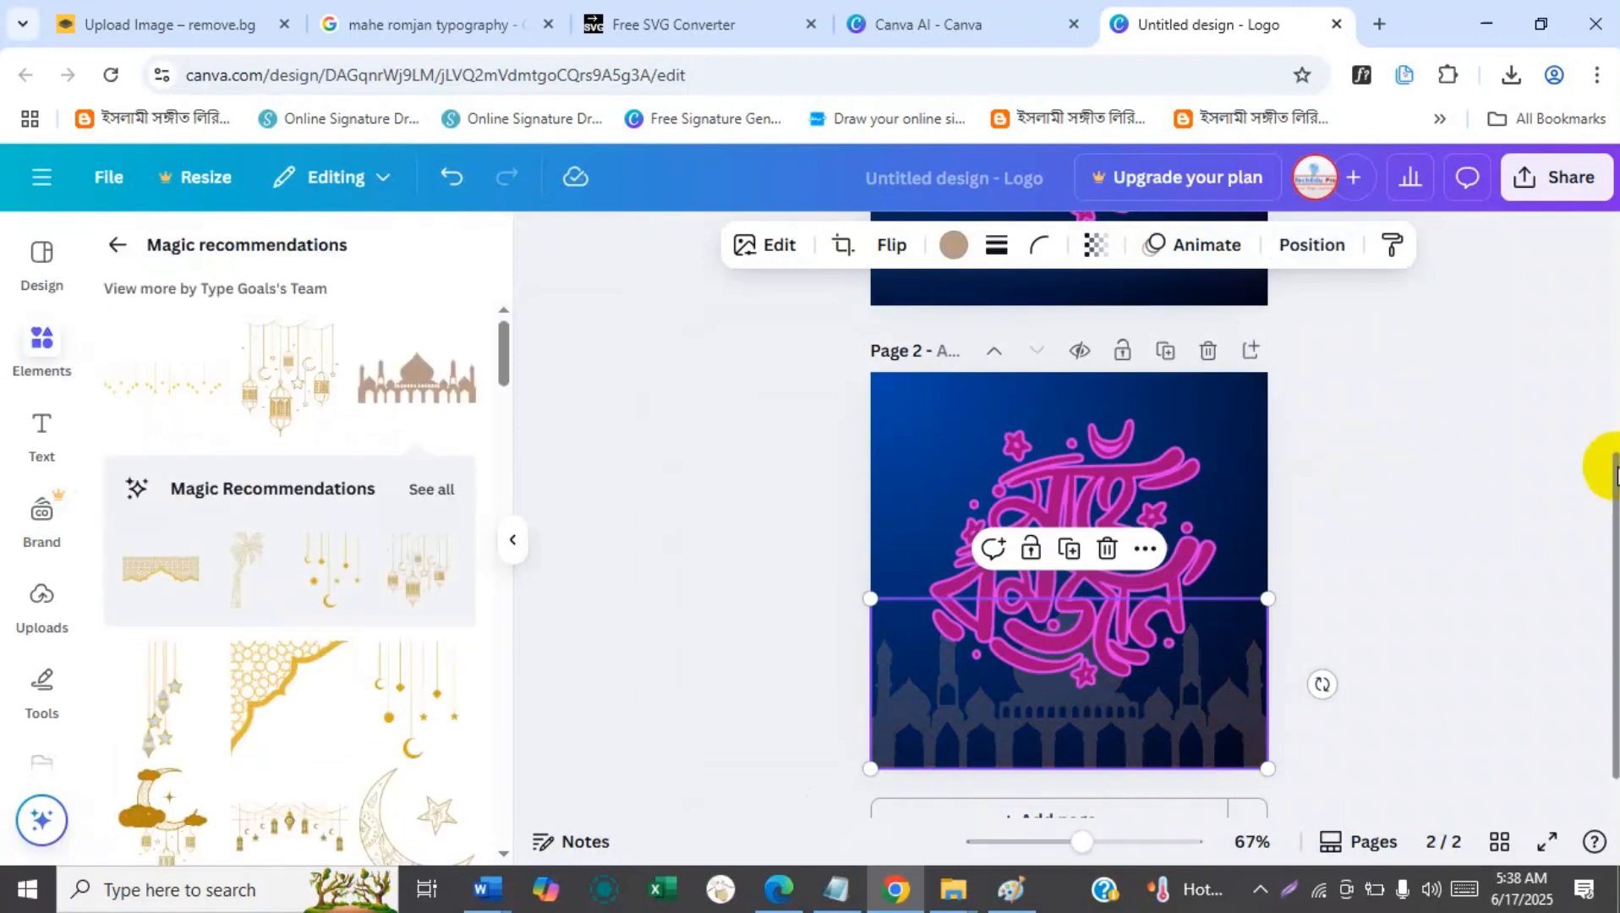
pyautogui.click(1442, 477)
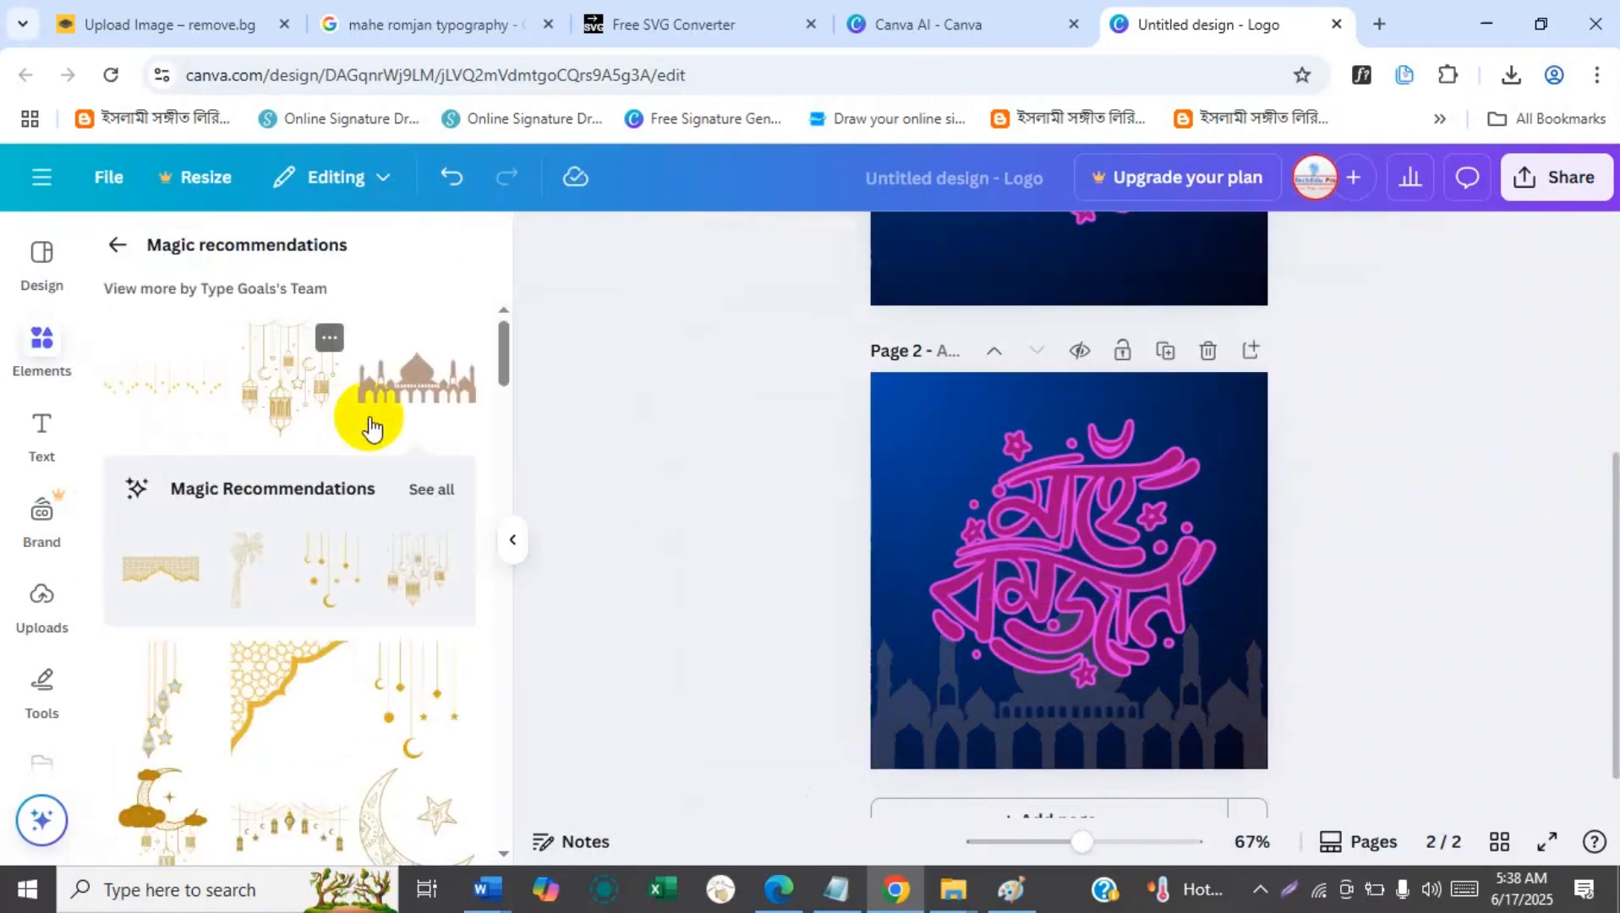
# Search the elements library for "islamic background" and browse the matching graphics.
pyautogui.click(118, 245)
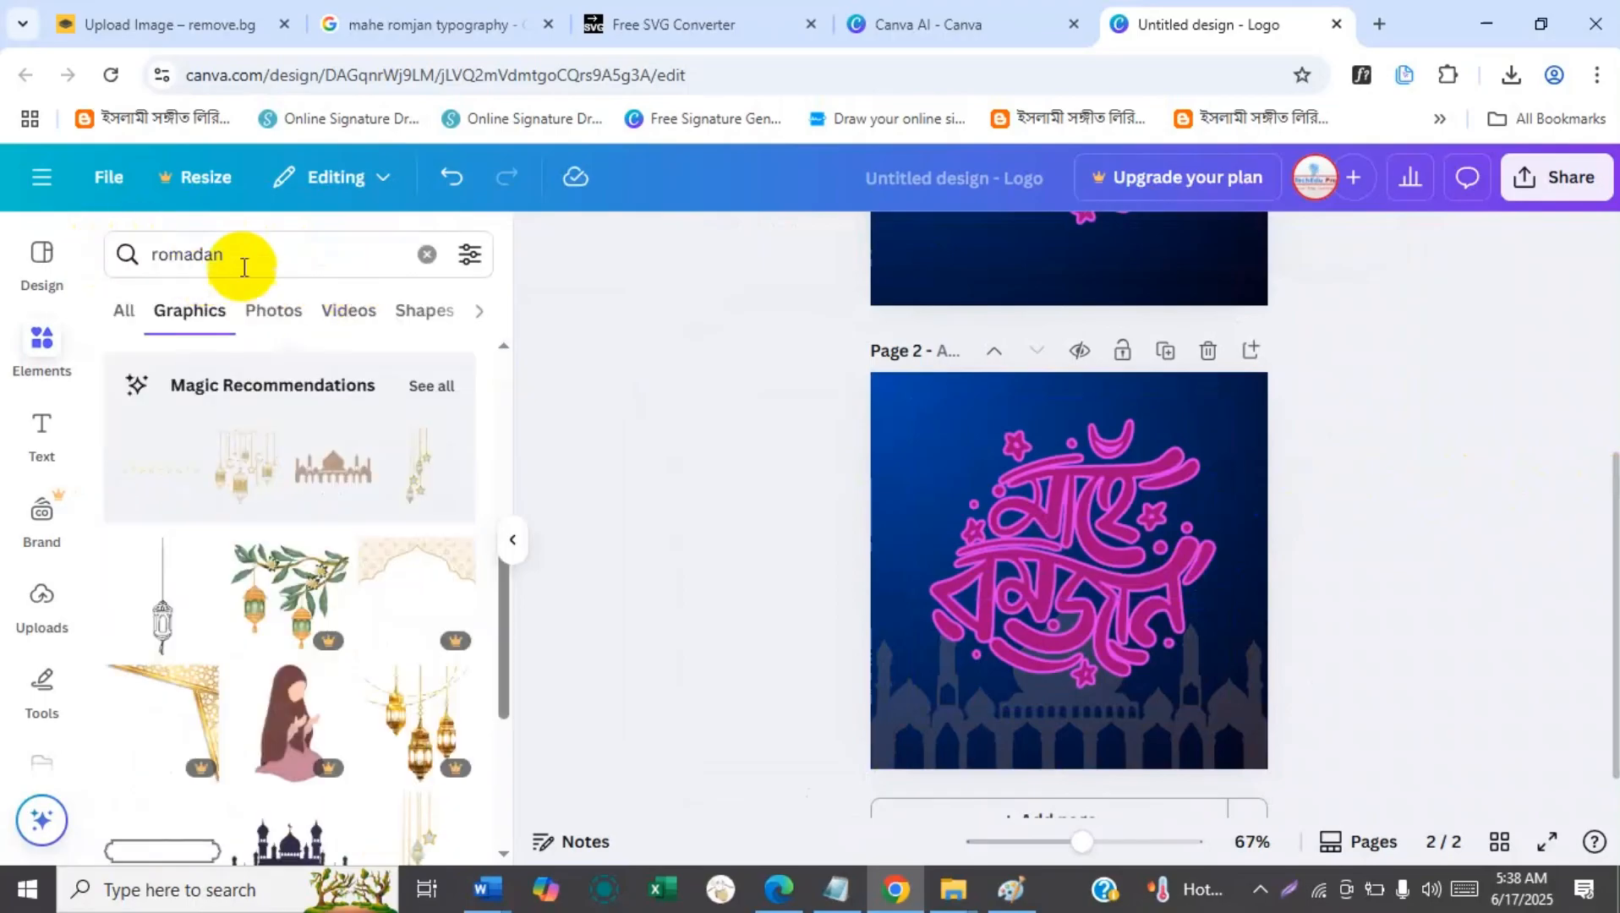
pyautogui.click(136, 257)
pyautogui.write('background')
pyautogui.press('BackSpace')
pyautogui.press('BackSpace')
pyautogui.press('BackSpace')
pyautogui.press('BackSpace')
pyautogui.press('BackSpace')
pyautogui.press('BackSpace')
pyautogui.press('BackSpace')
pyautogui.press('BackSpace')
pyautogui.press('BackSpace')
pyautogui.write('is')
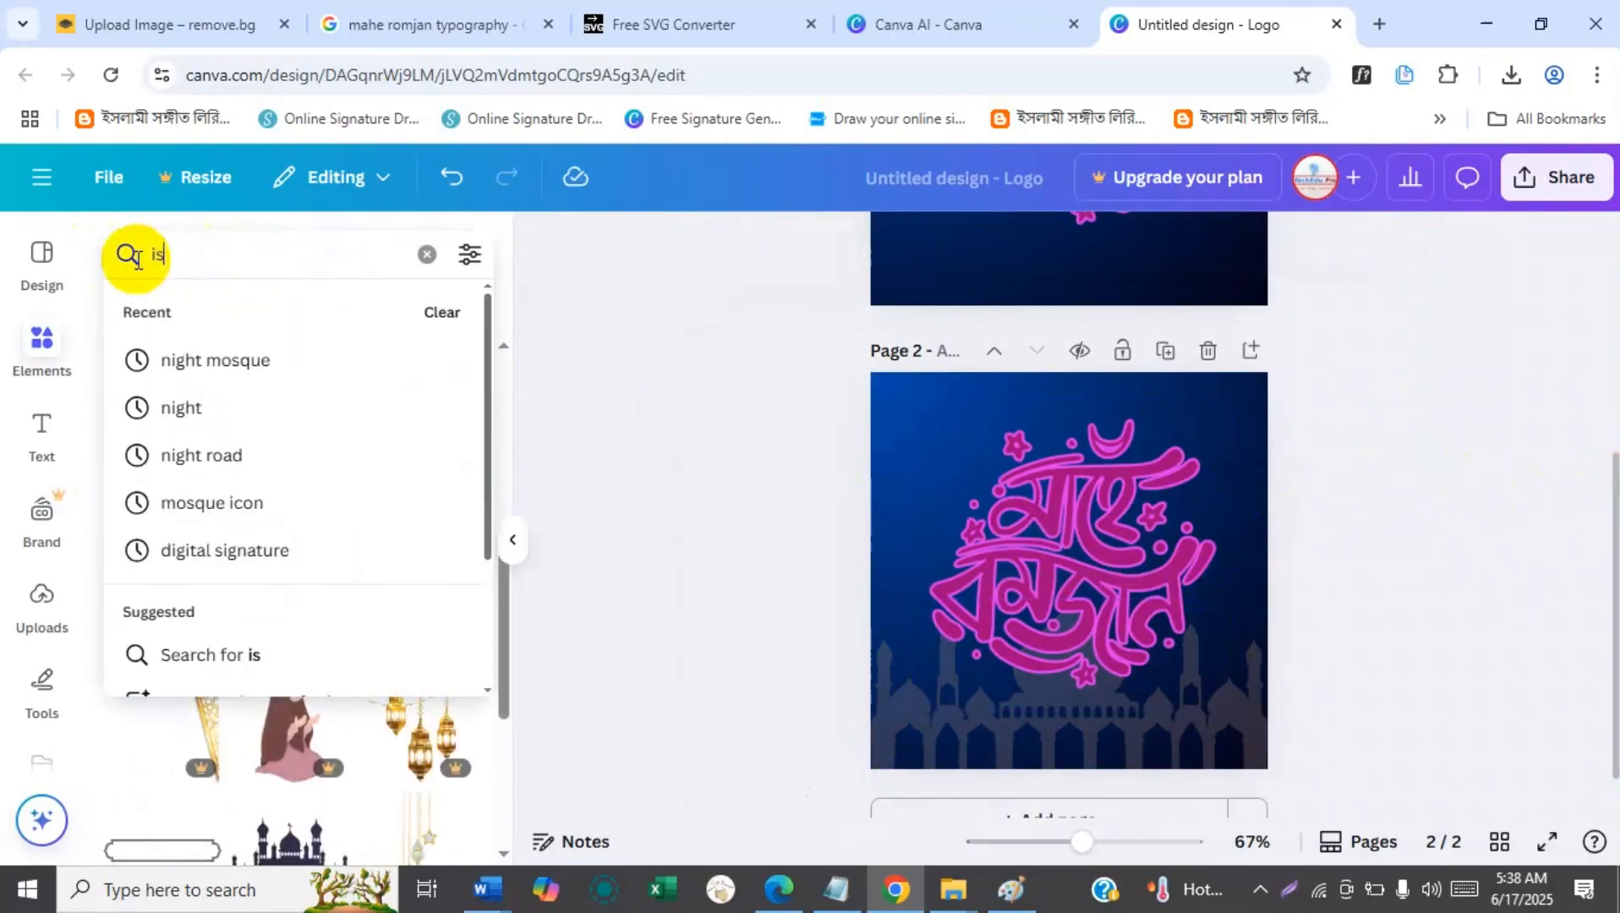
pyautogui.write('lamic backg')
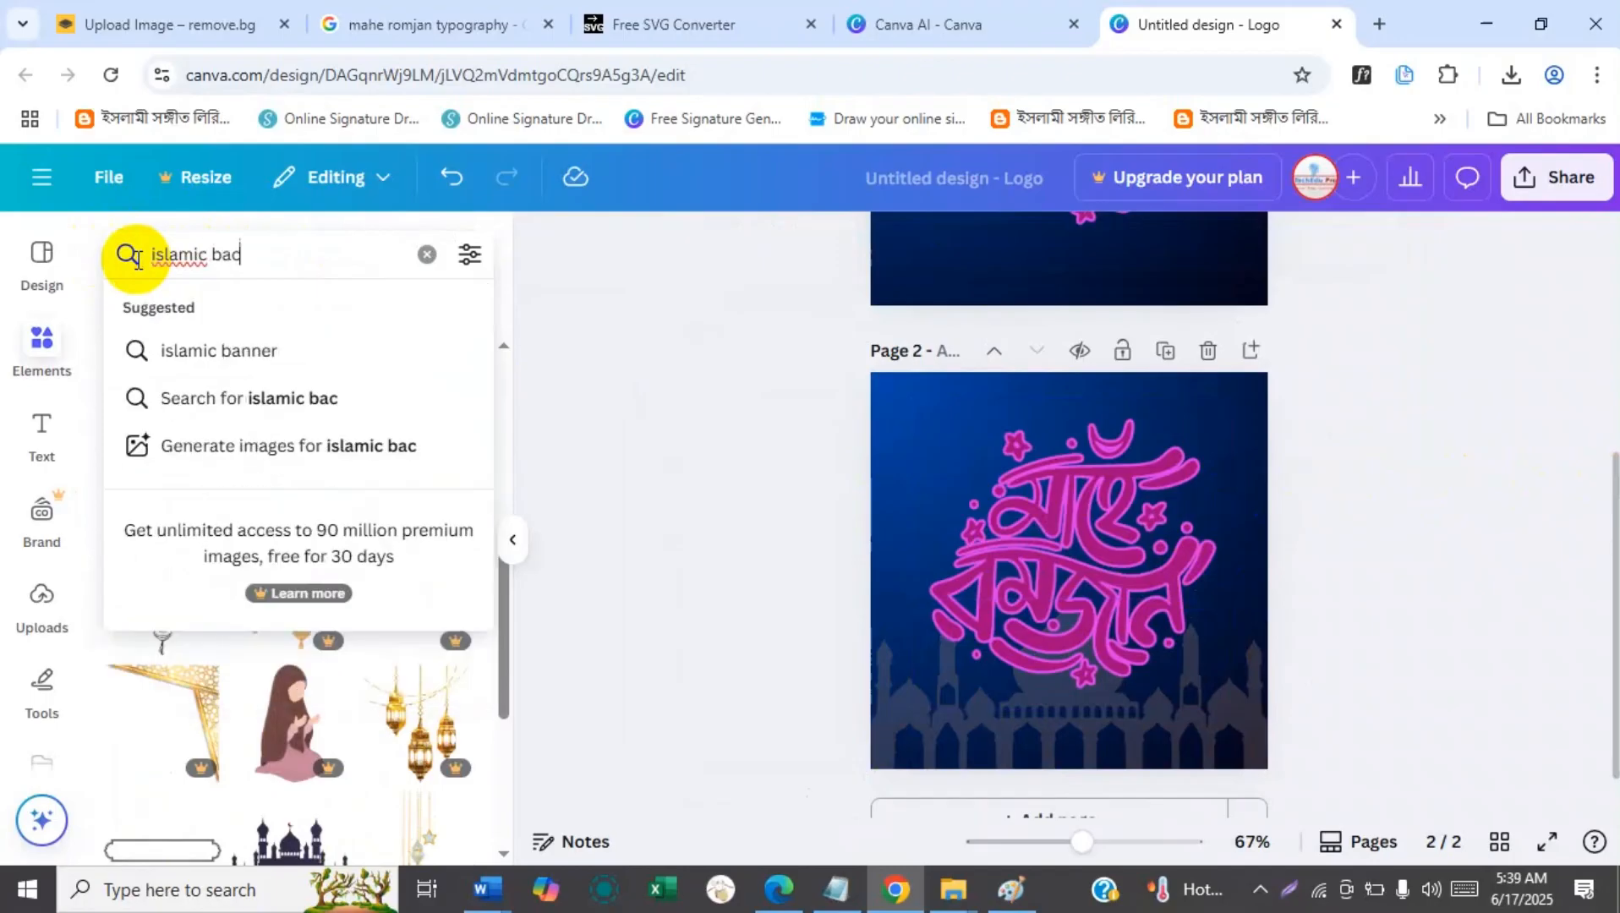
pyautogui.write('round')
pyautogui.press('Return')
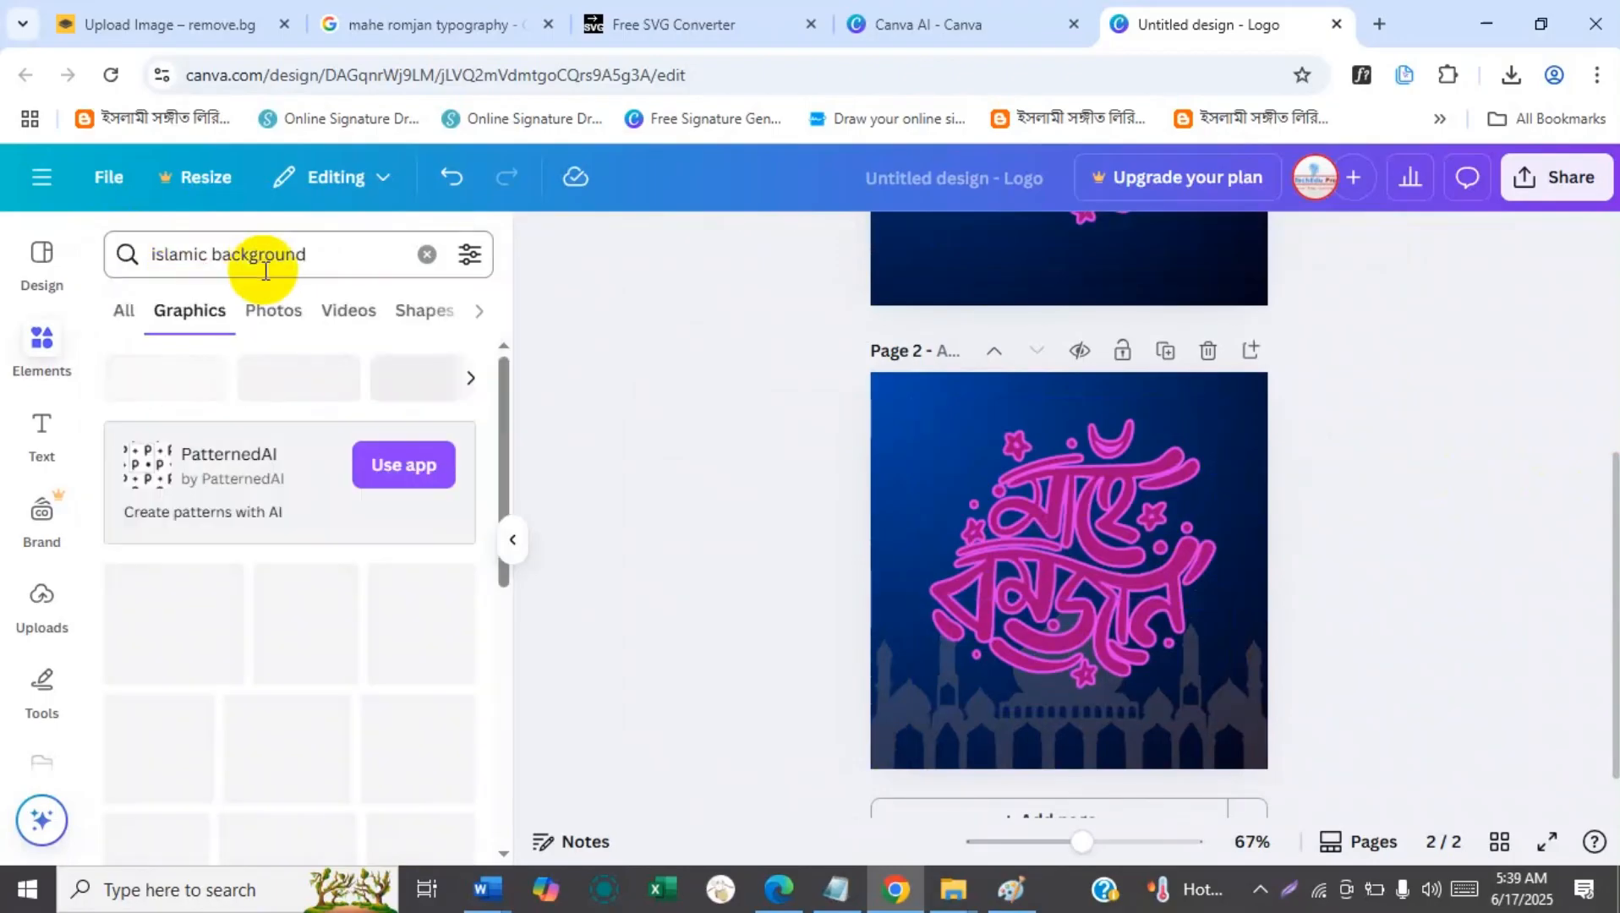
pyautogui.moveTo(503, 499); pyautogui.dragTo(500, 424)
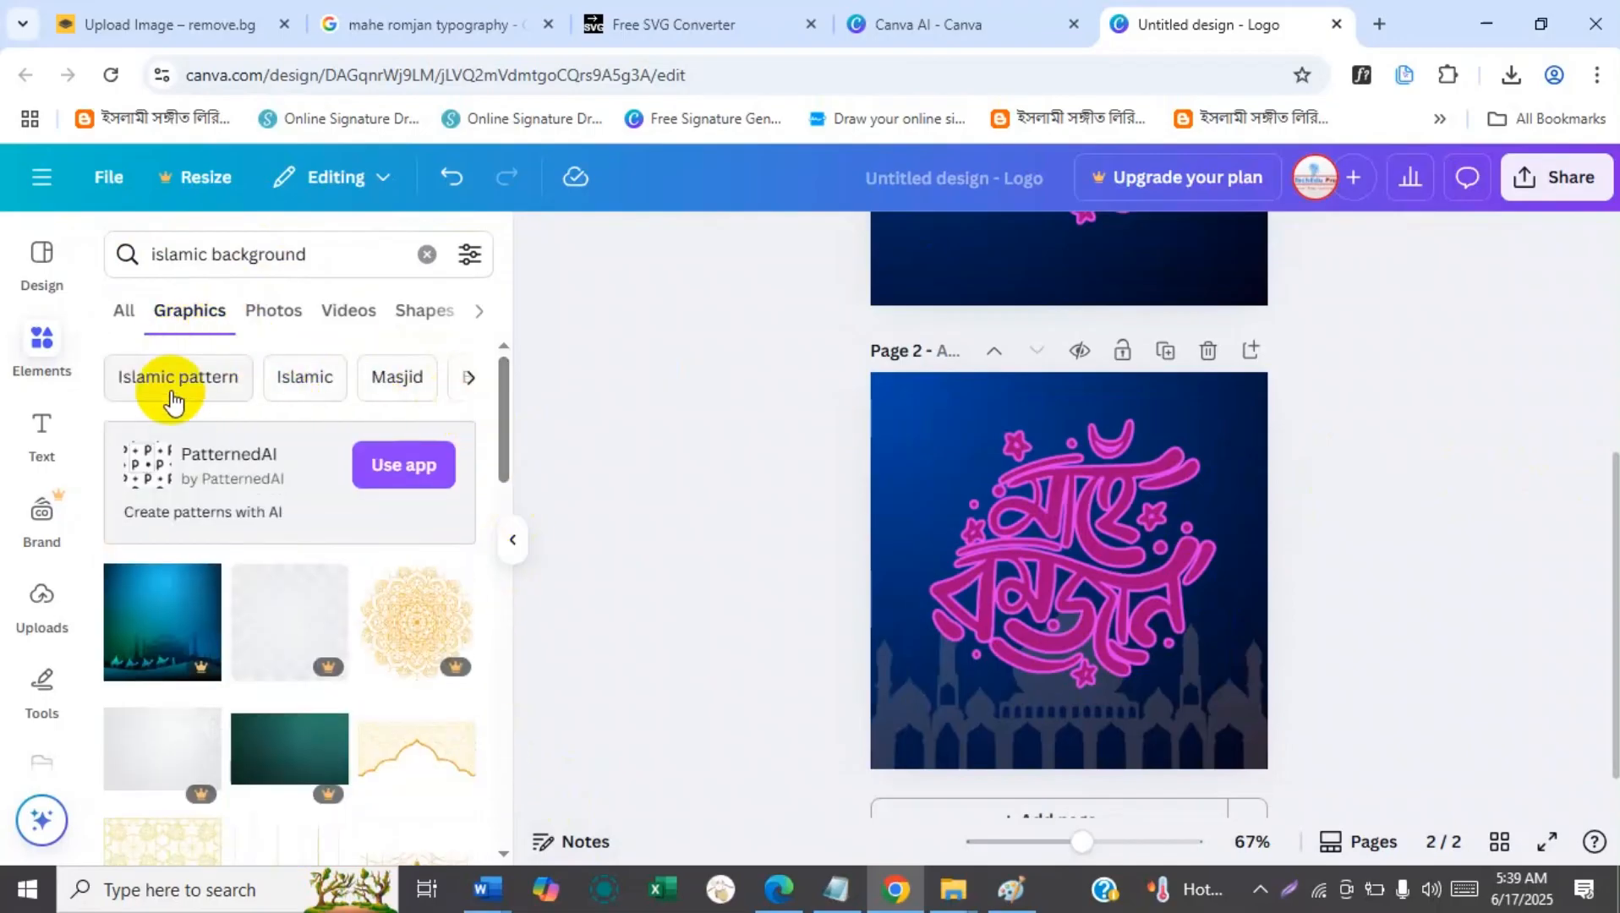
pyautogui.moveTo(504, 475); pyautogui.dragTo(510, 430)
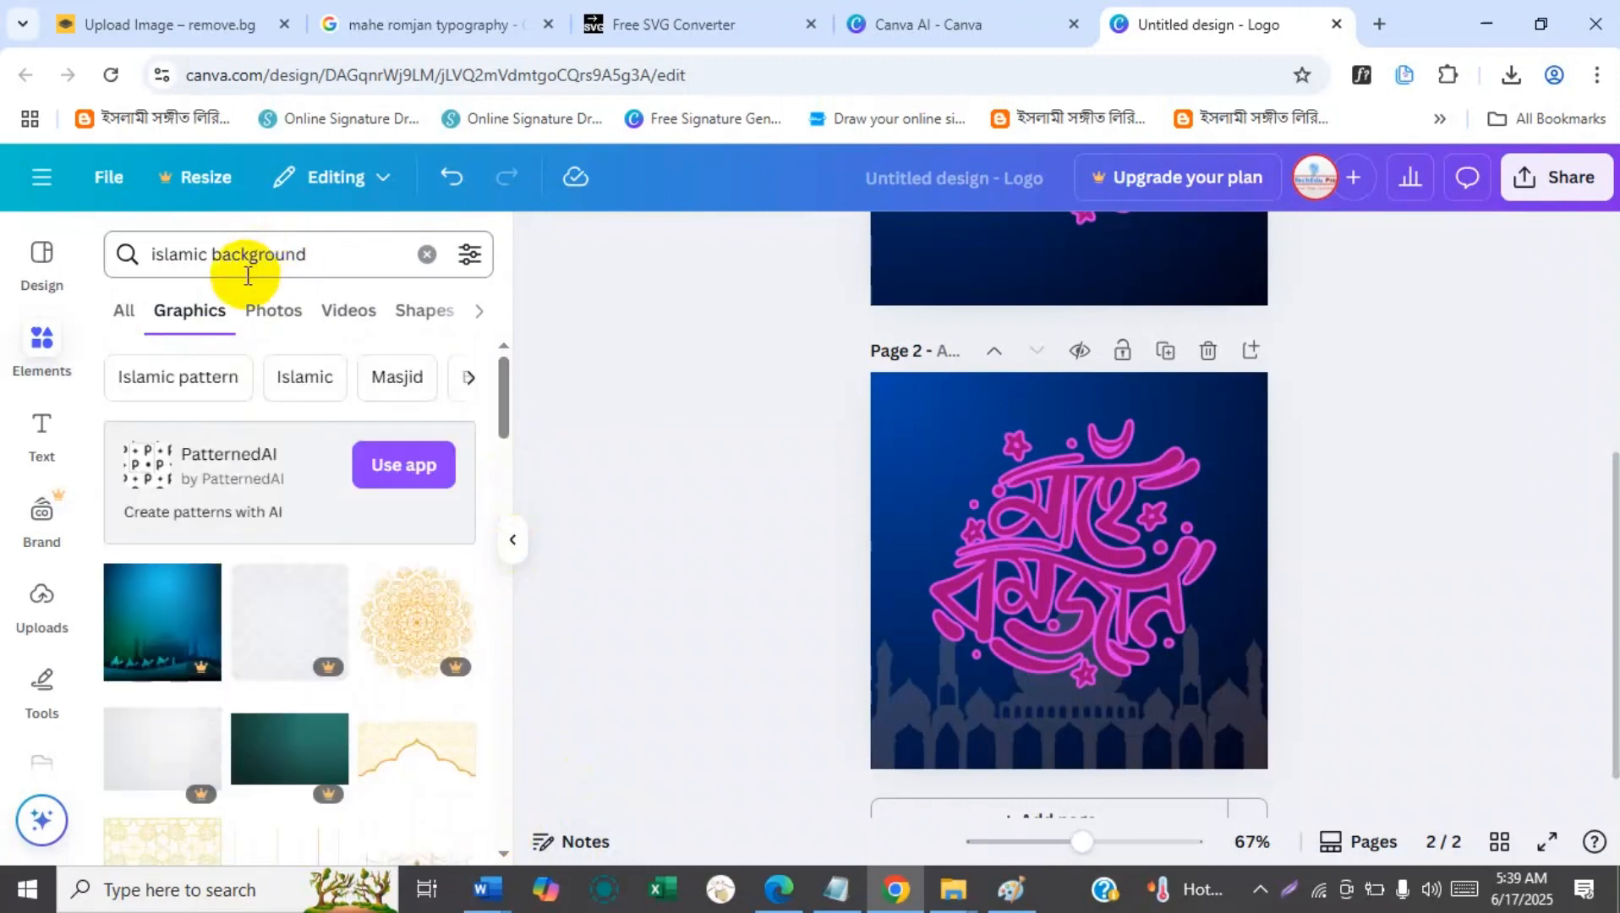
# Add the purple crescent-and-lantern photo from the photo results and make it page 2's background.
pyautogui.click(271, 317)
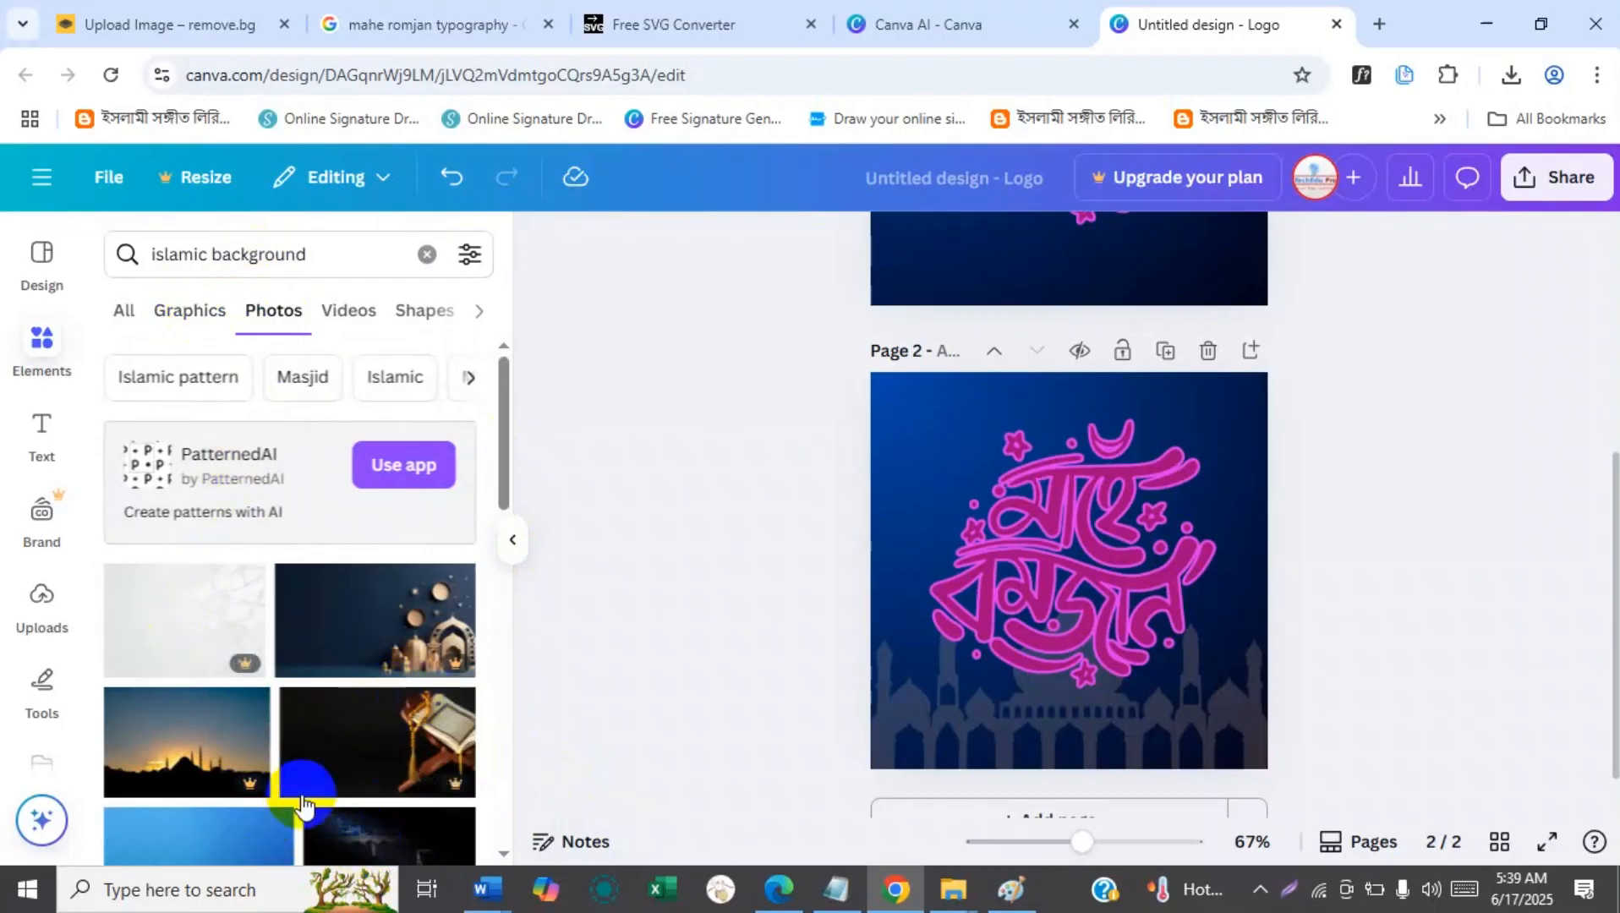
pyautogui.moveTo(502, 448); pyautogui.dragTo(506, 567)
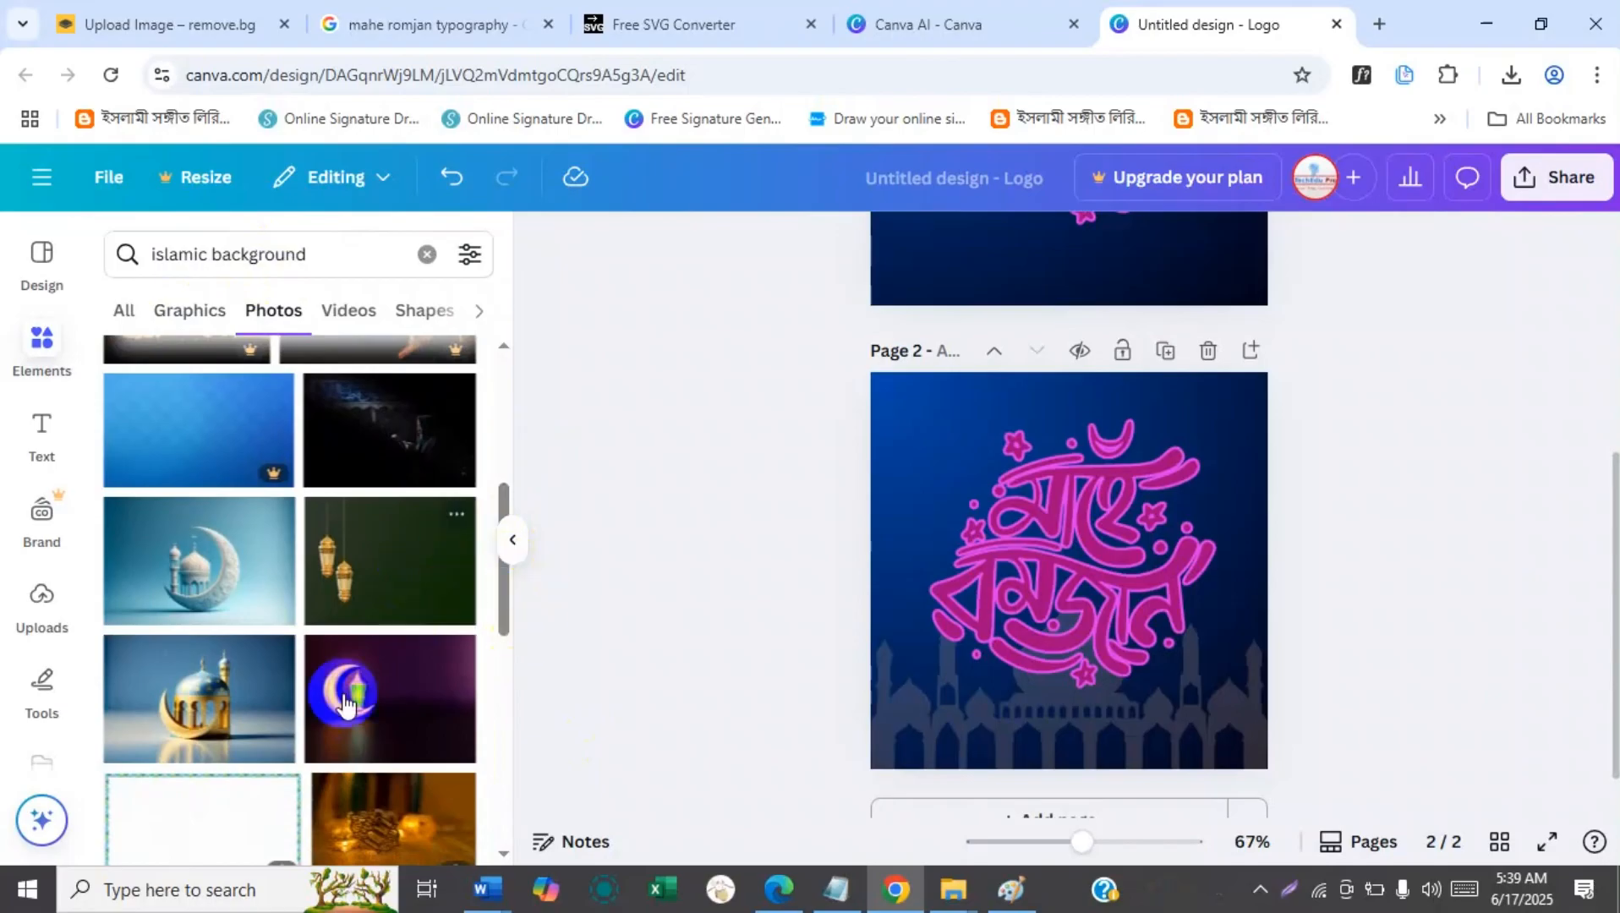
pyautogui.click(392, 732)
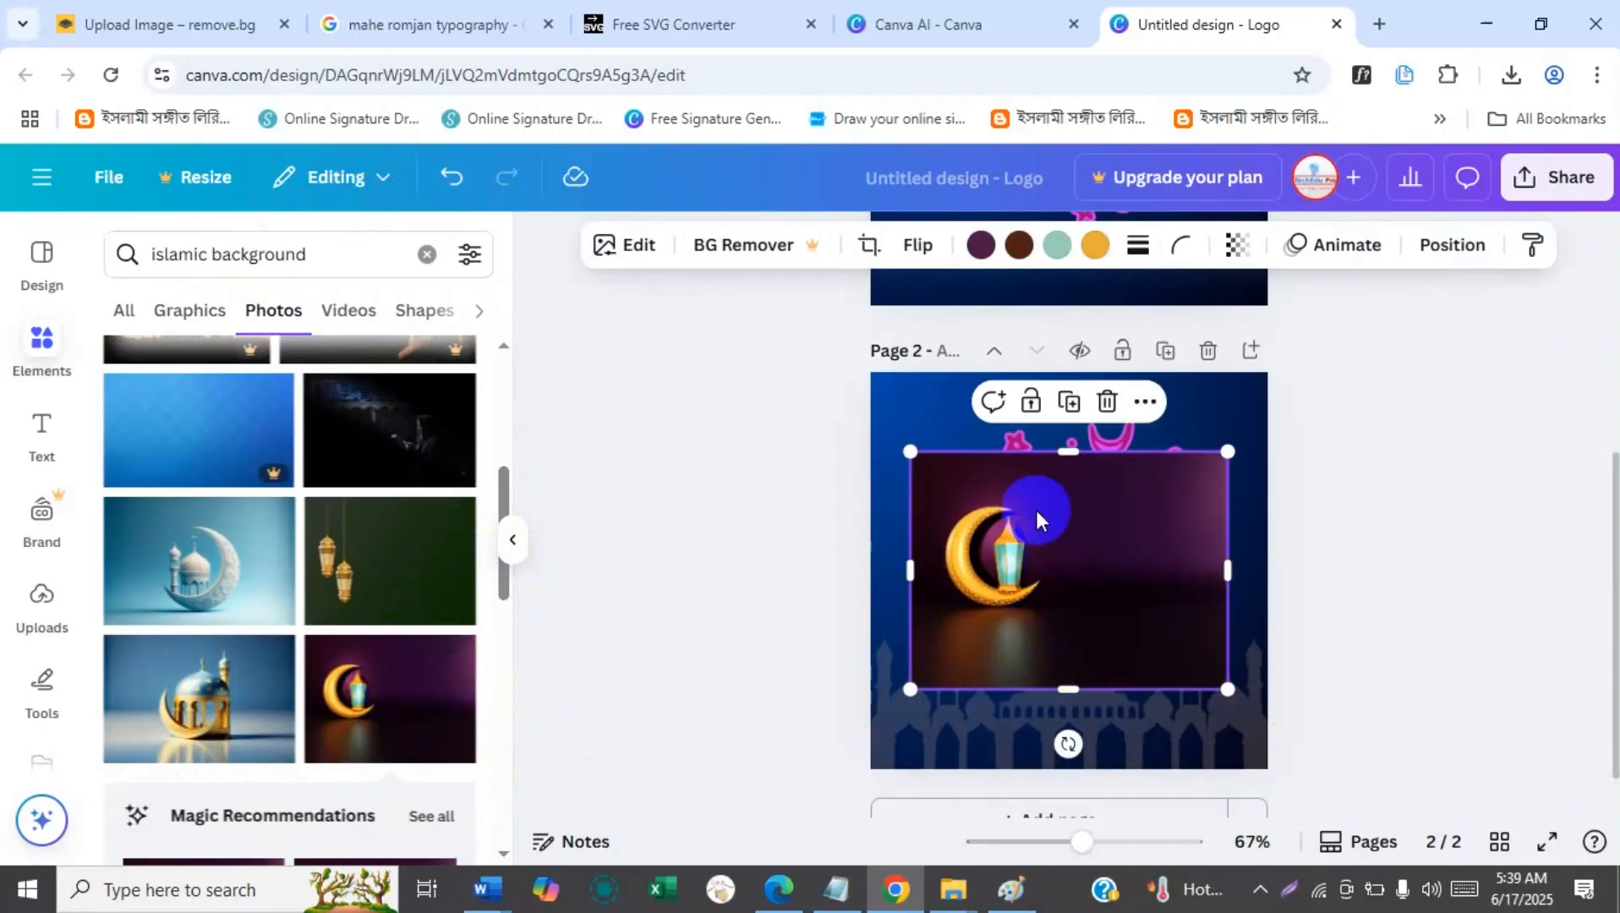
pyautogui.rightClick(1009, 586)
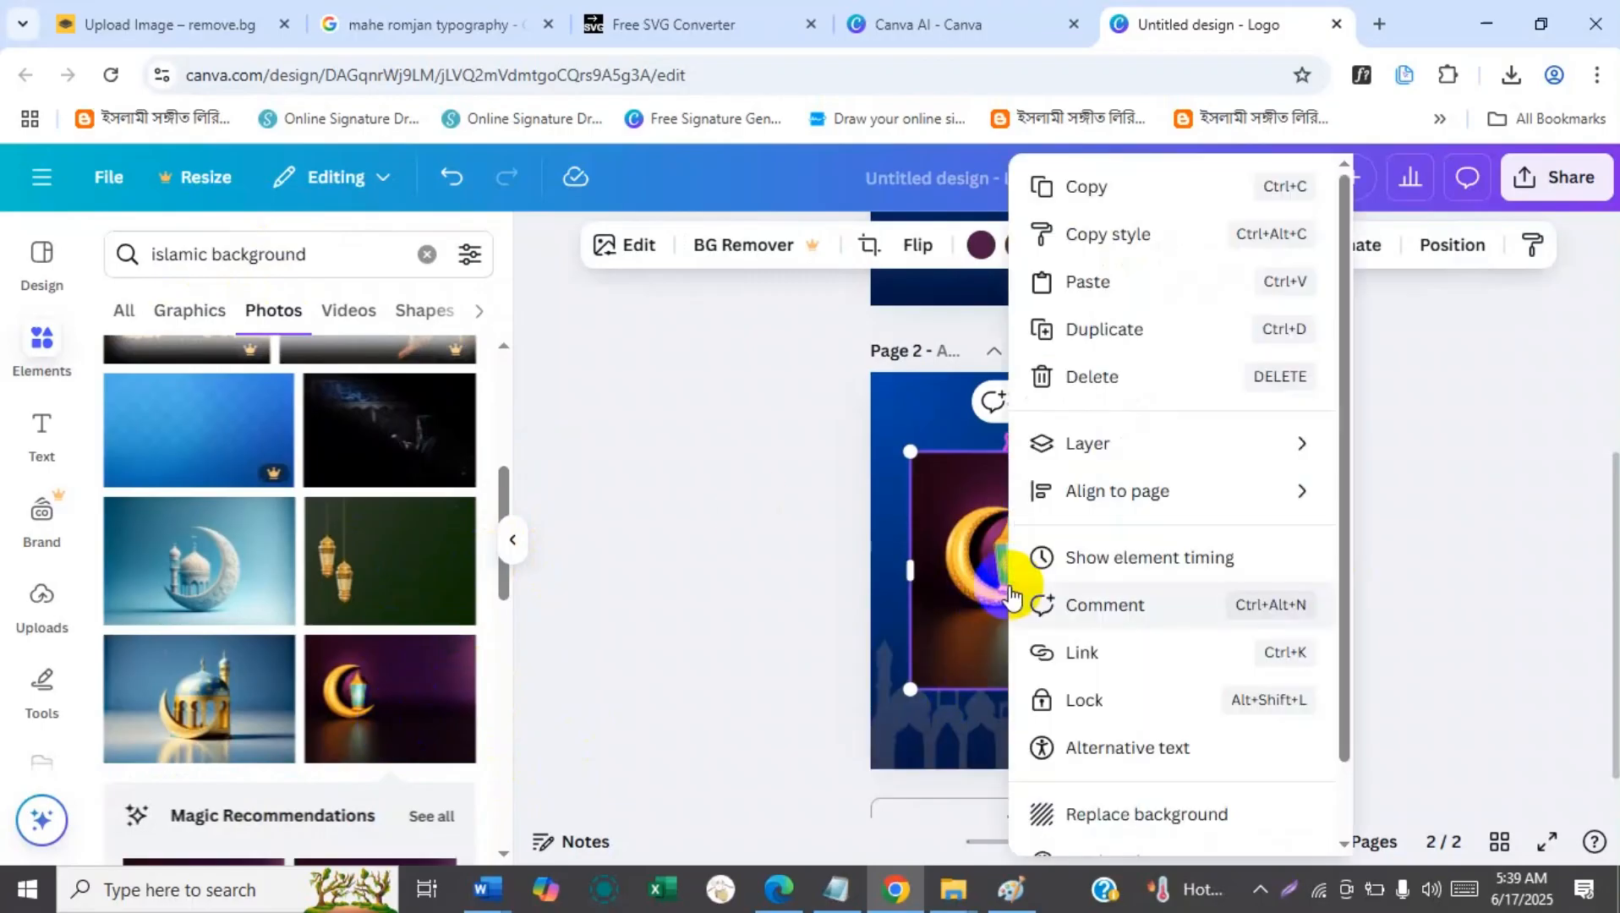
pyautogui.click(1130, 816)
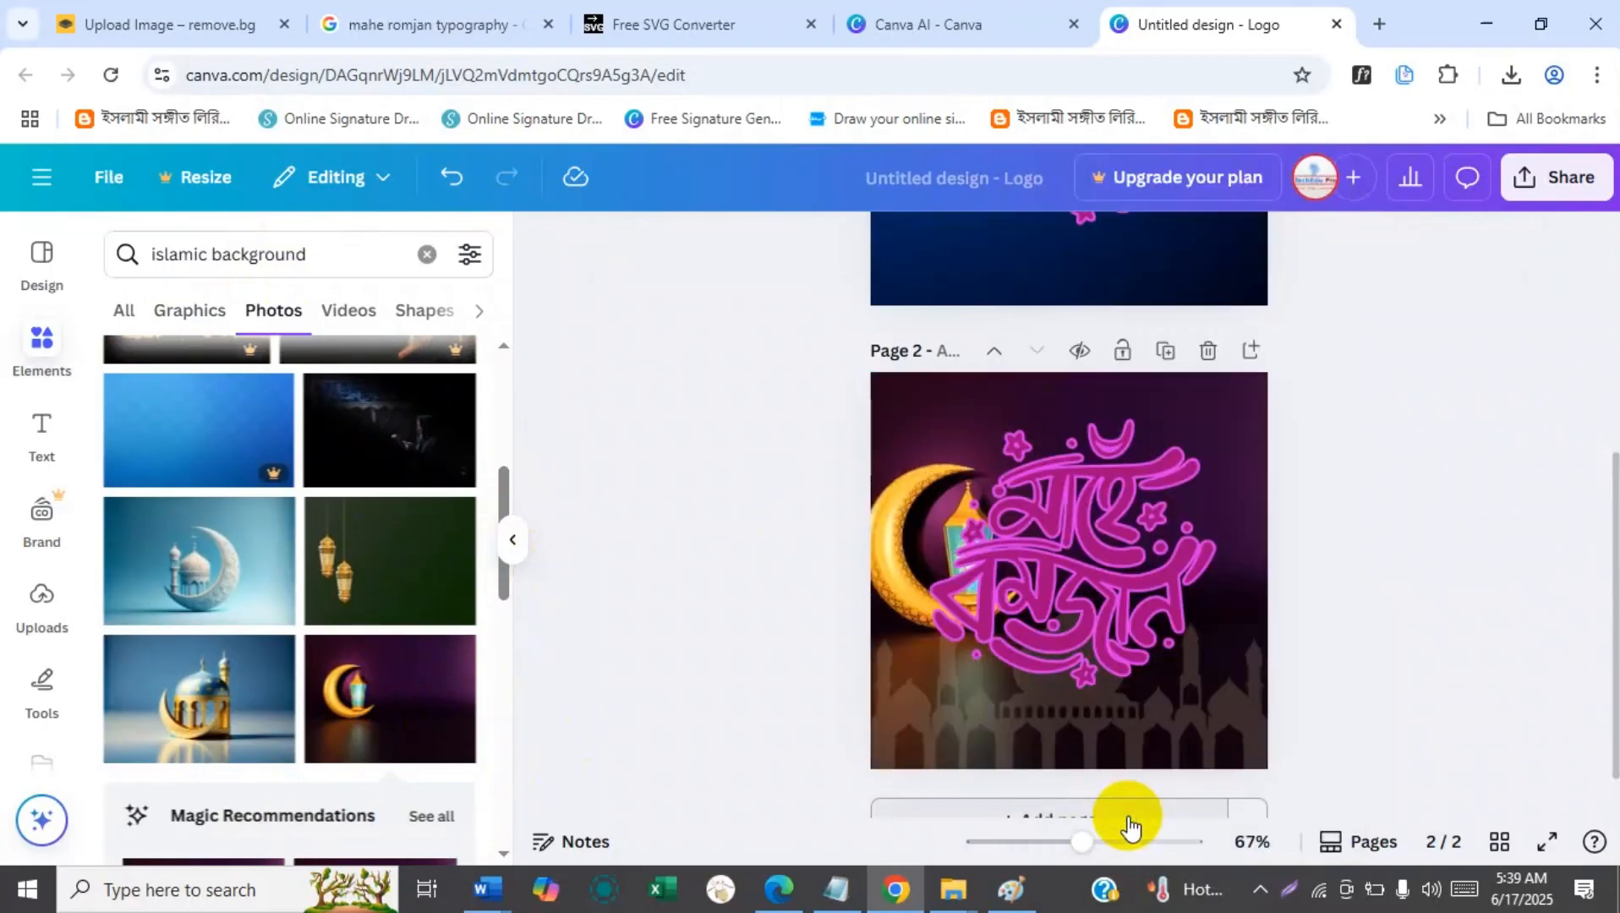
# Shrink the calligraphy on page 2 and place it in the page's upper right area, beside the lantern.
pyautogui.click(1093, 614)
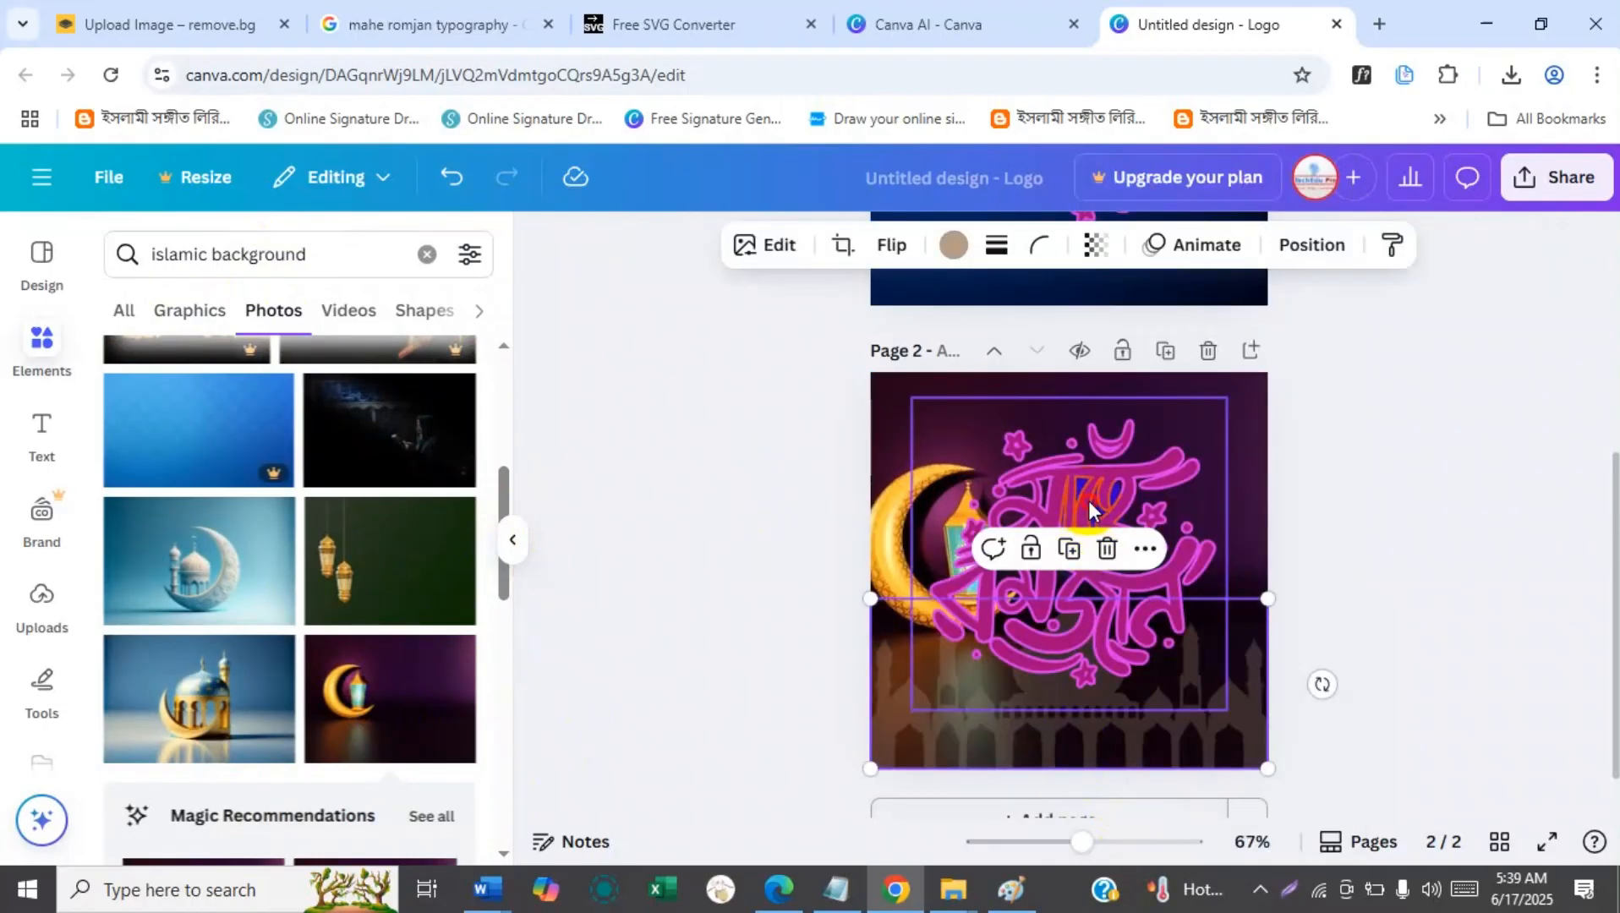
pyautogui.moveTo(913, 704); pyautogui.dragTo(1019, 606)
pyautogui.moveTo(1161, 520); pyautogui.dragTo(1186, 534)
pyautogui.moveTo(1042, 410); pyautogui.dragTo(1024, 391)
pyautogui.moveTo(1086, 568); pyautogui.dragTo(1128, 522)
pyautogui.click(1335, 495)
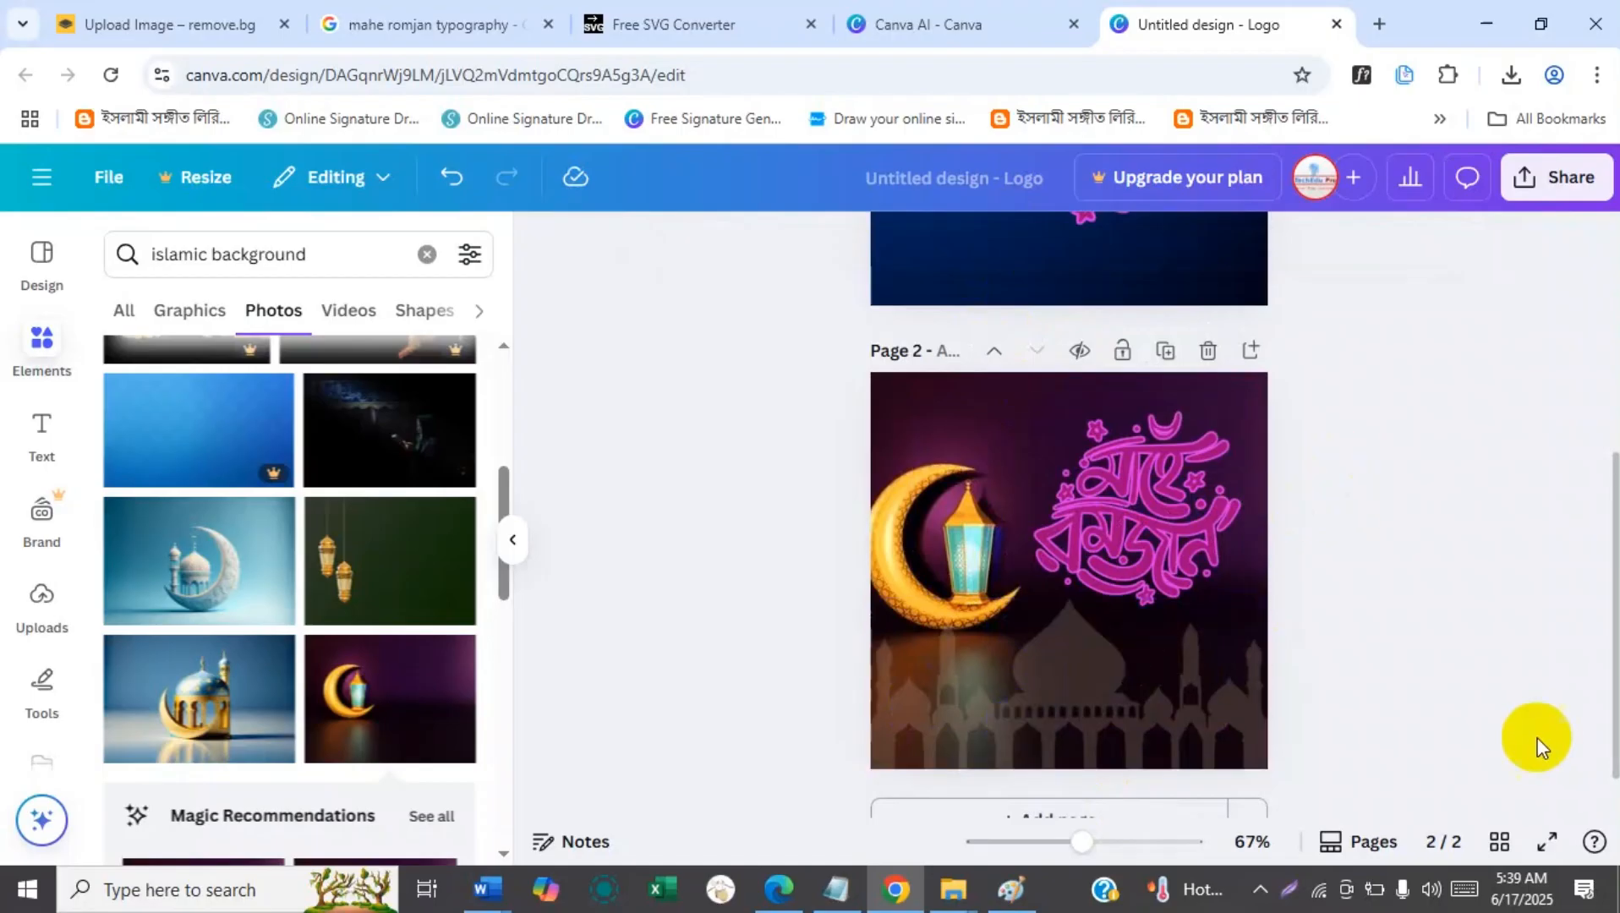
# Fade the mosque skyline on page 2 further by lowering its transparency setting.
pyautogui.click(1053, 682)
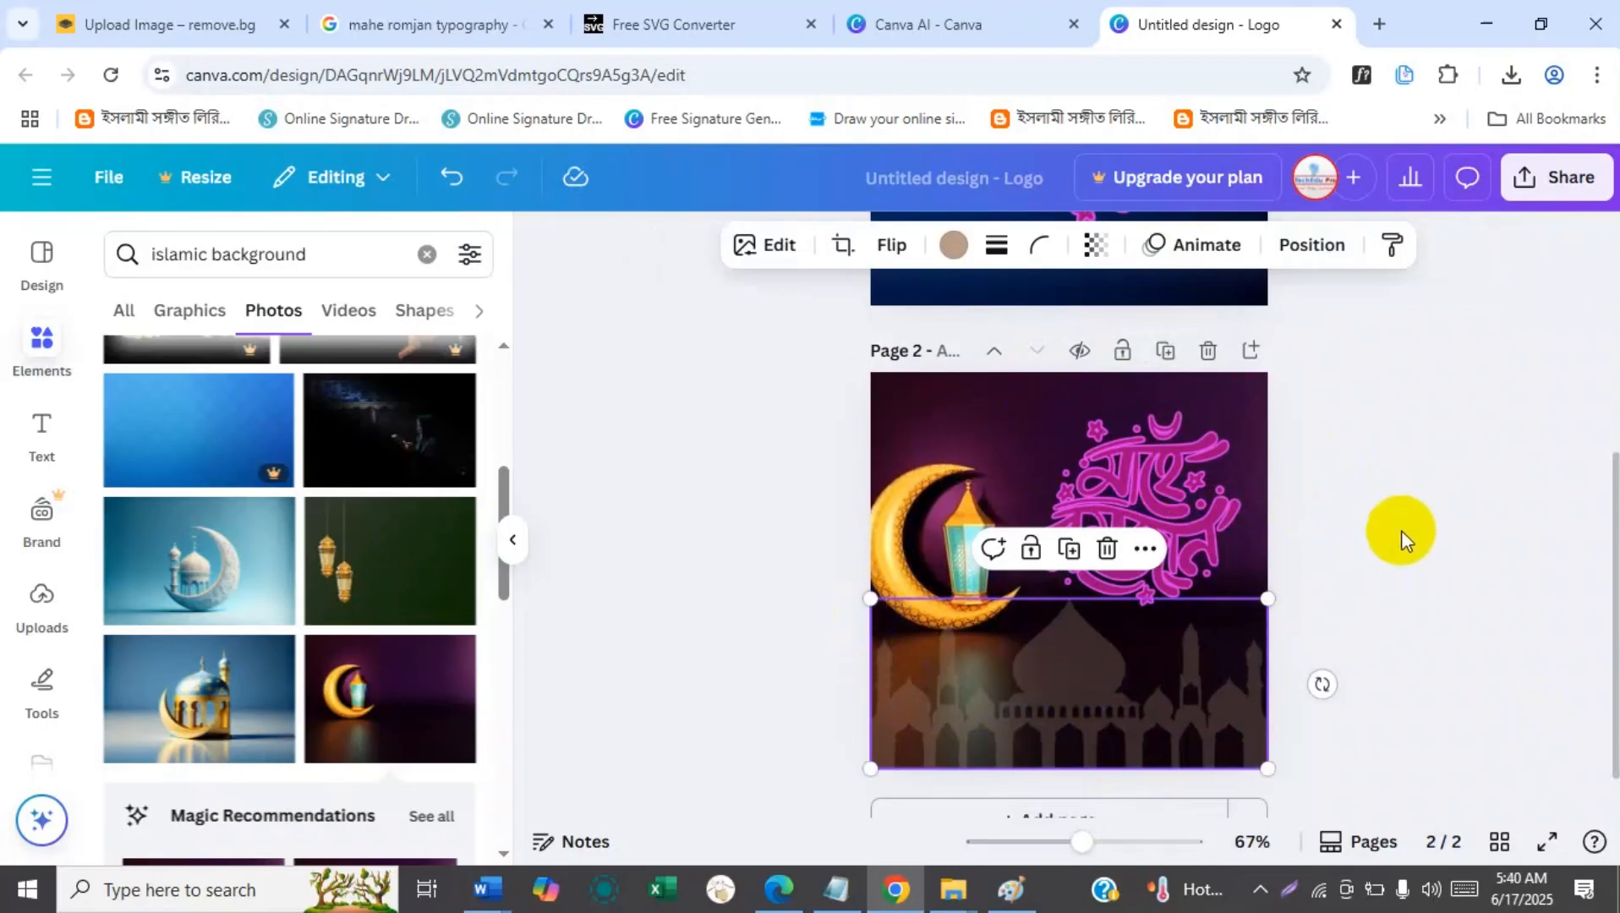
pyautogui.click(1096, 246)
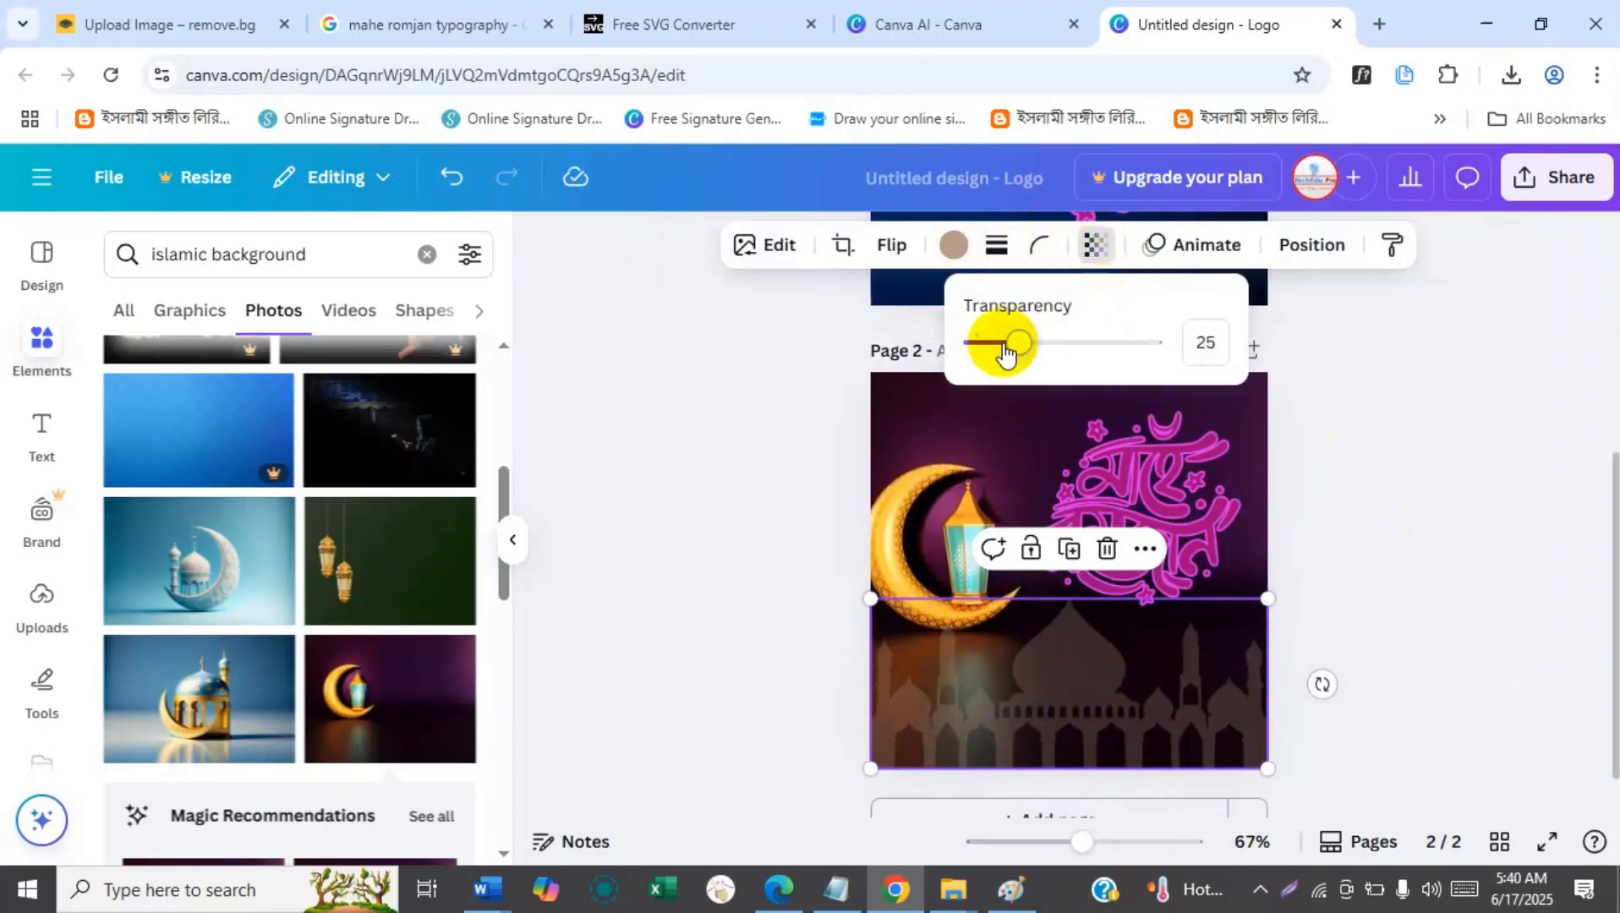
pyautogui.moveTo(1006, 355); pyautogui.dragTo(995, 355)
pyautogui.click(1363, 525)
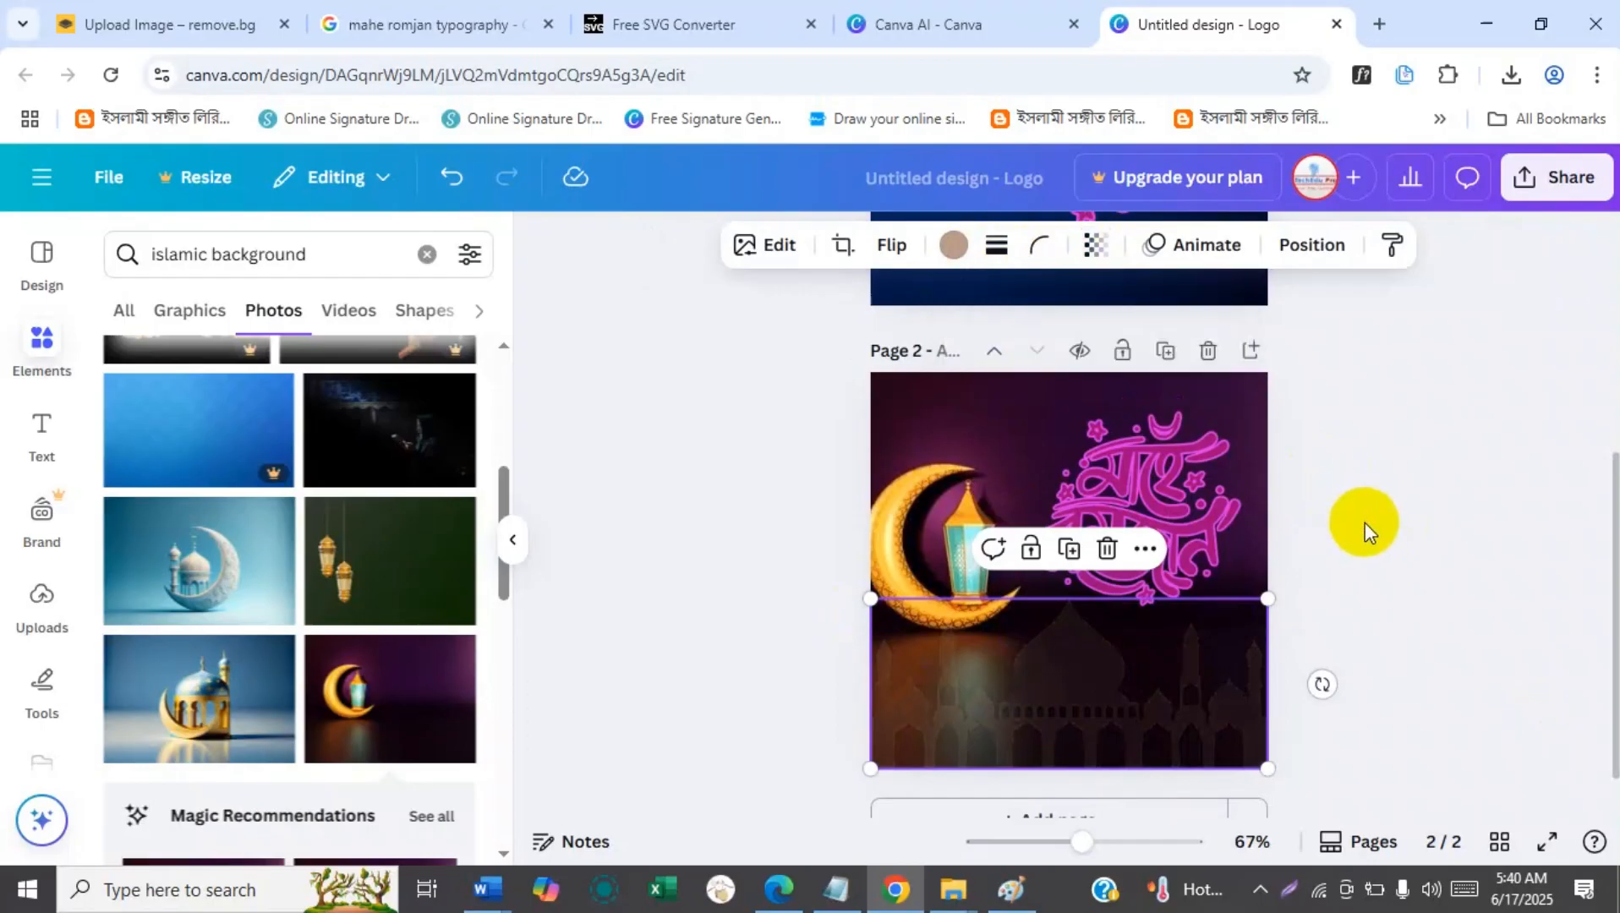
pyautogui.click(1346, 470)
# Download pages 1–2 of the design as PNG files at size 1 (500 × 500 px).
pyautogui.moveTo(1612, 577); pyautogui.dragTo(1614, 355)
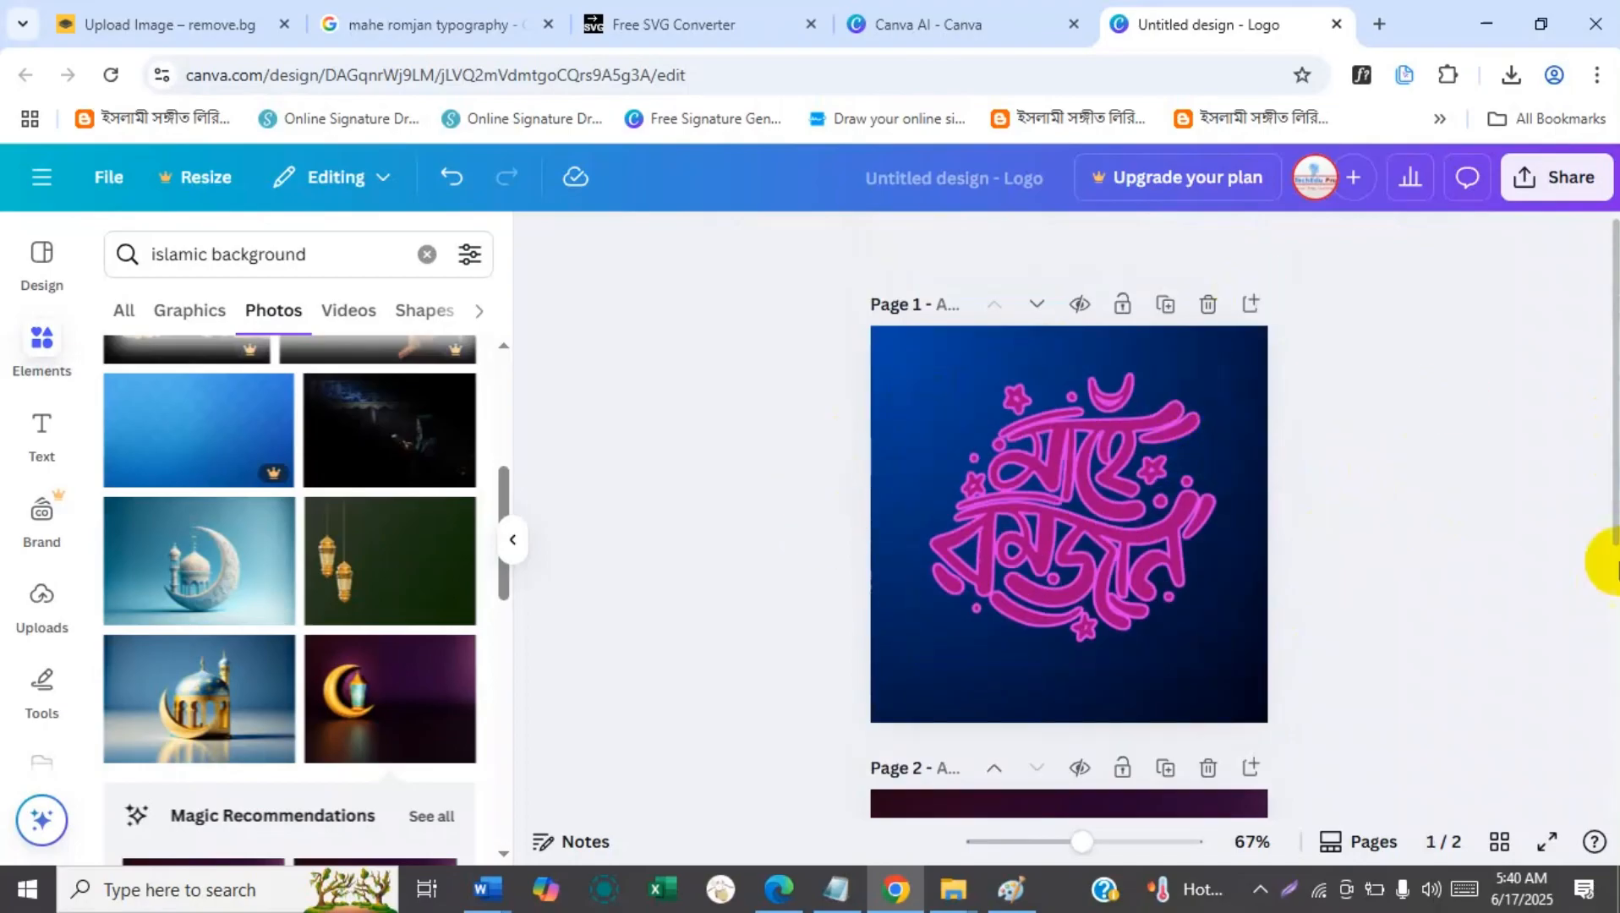
pyautogui.click(1615, 583)
pyautogui.moveTo(1616, 461)
pyautogui.mouseDown()
pyautogui.moveTo(1616, 715)
pyautogui.moveTo(1617, 432)
pyautogui.mouseUp()
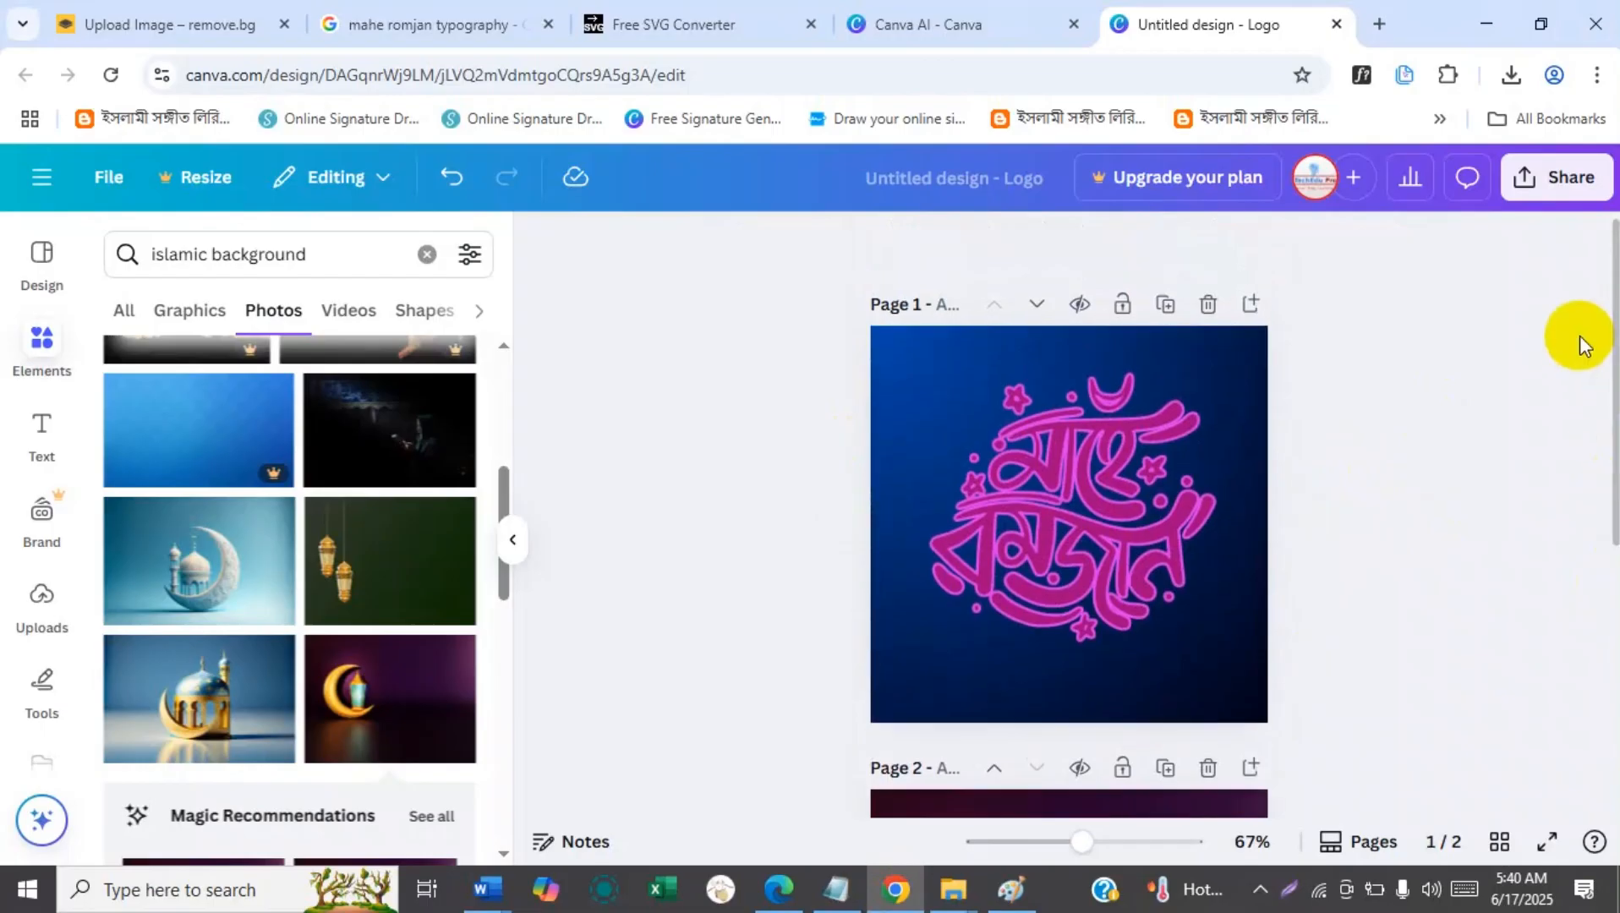
pyautogui.click(1549, 184)
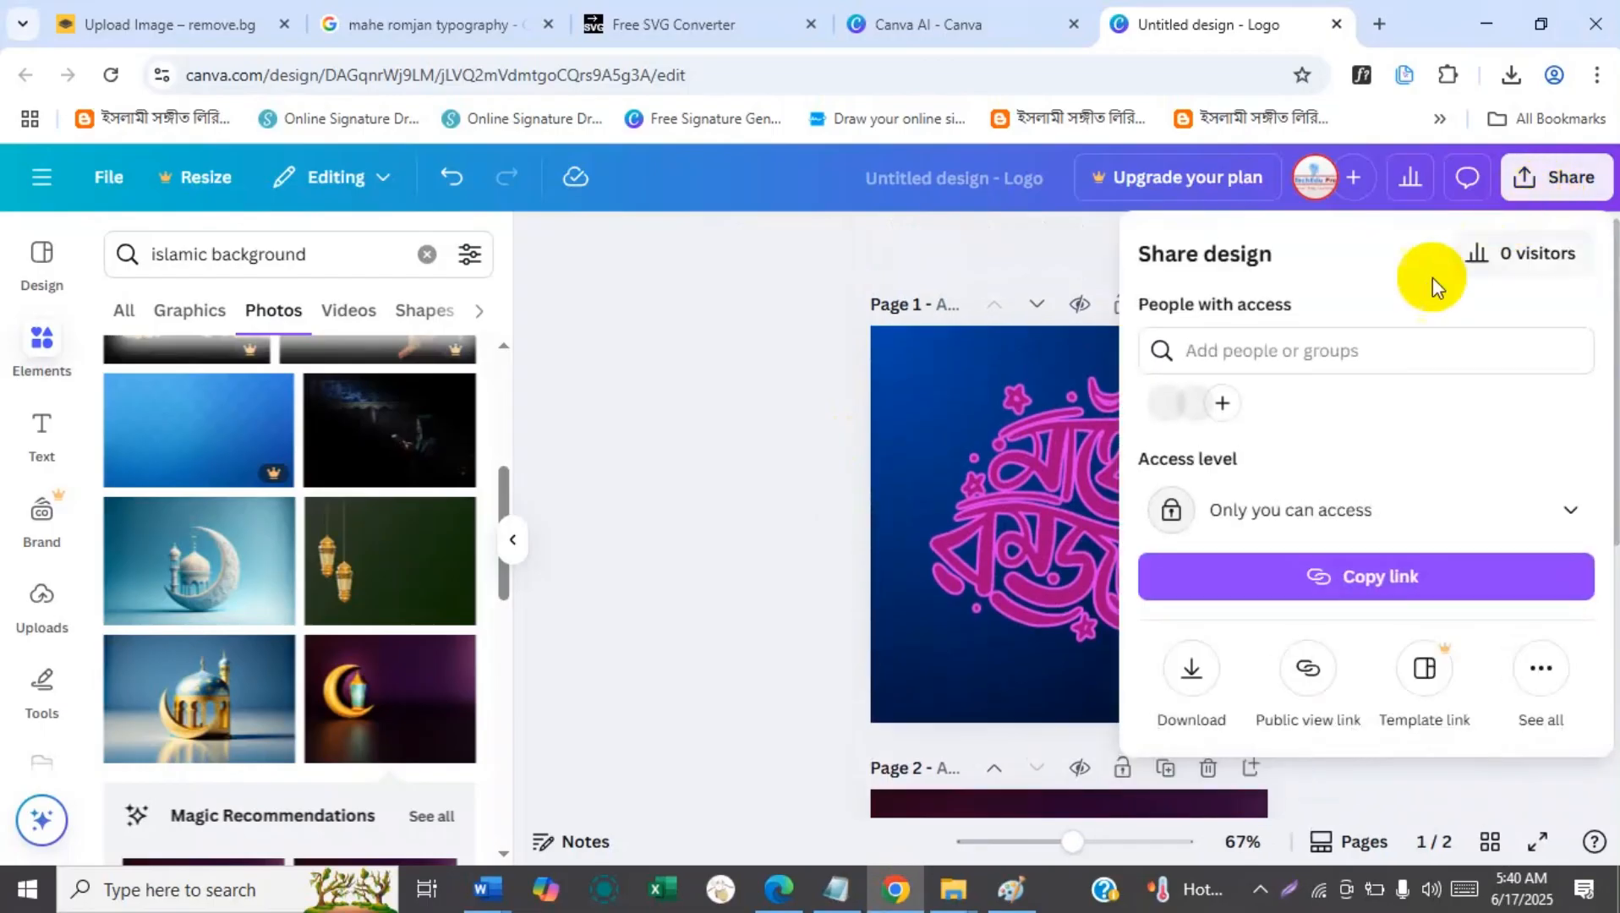
pyautogui.click(1190, 670)
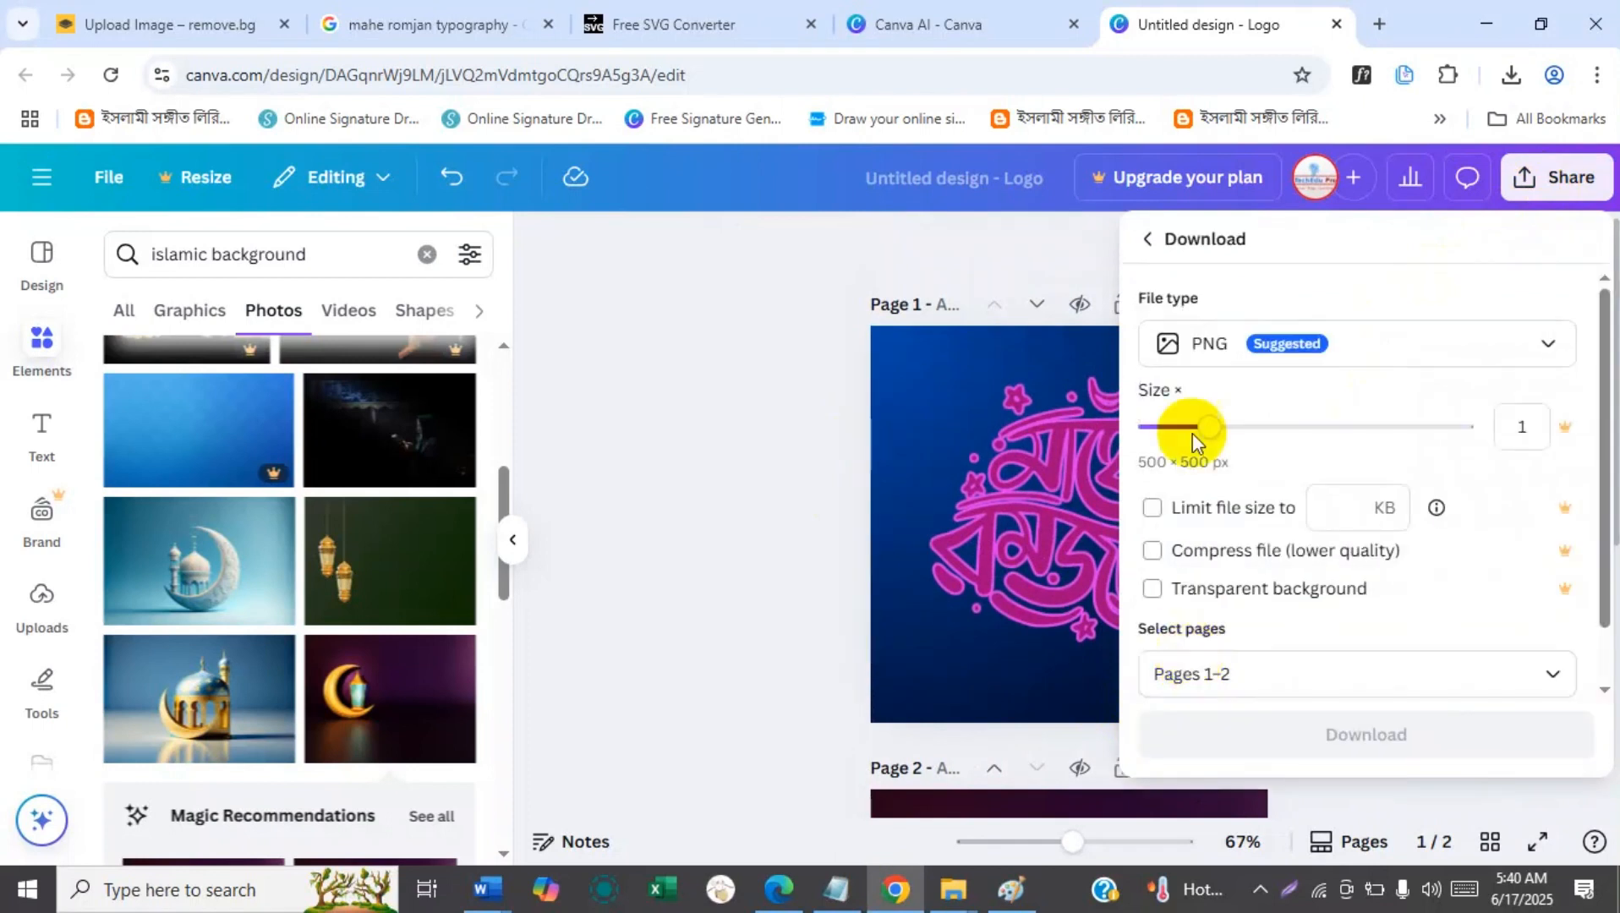
pyautogui.click(1275, 355)
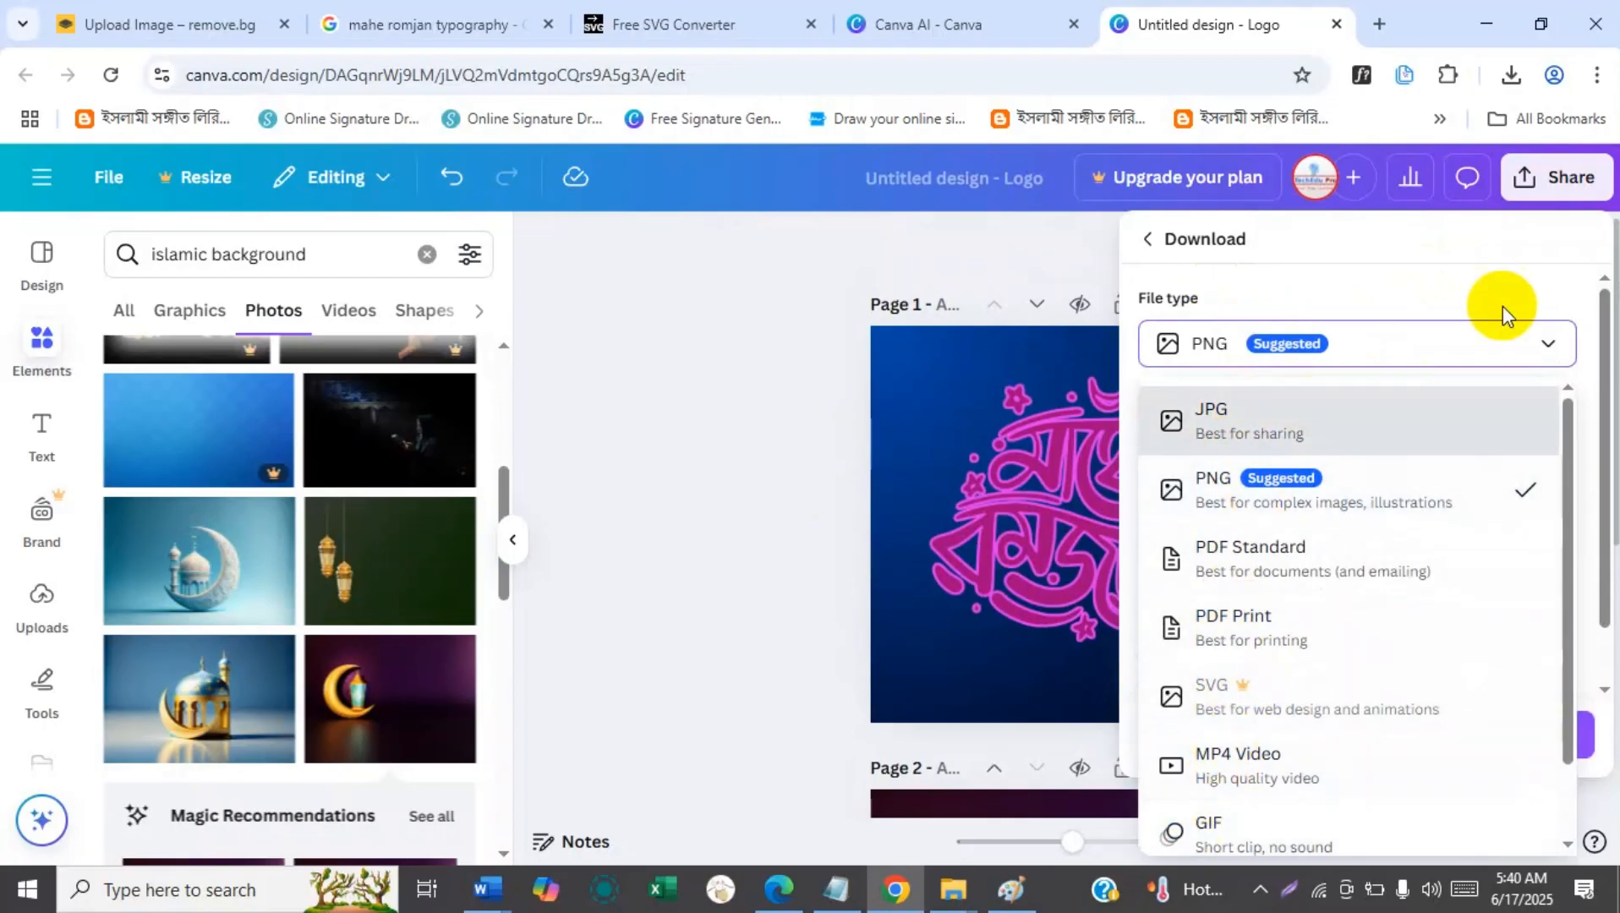
pyautogui.click(1218, 484)
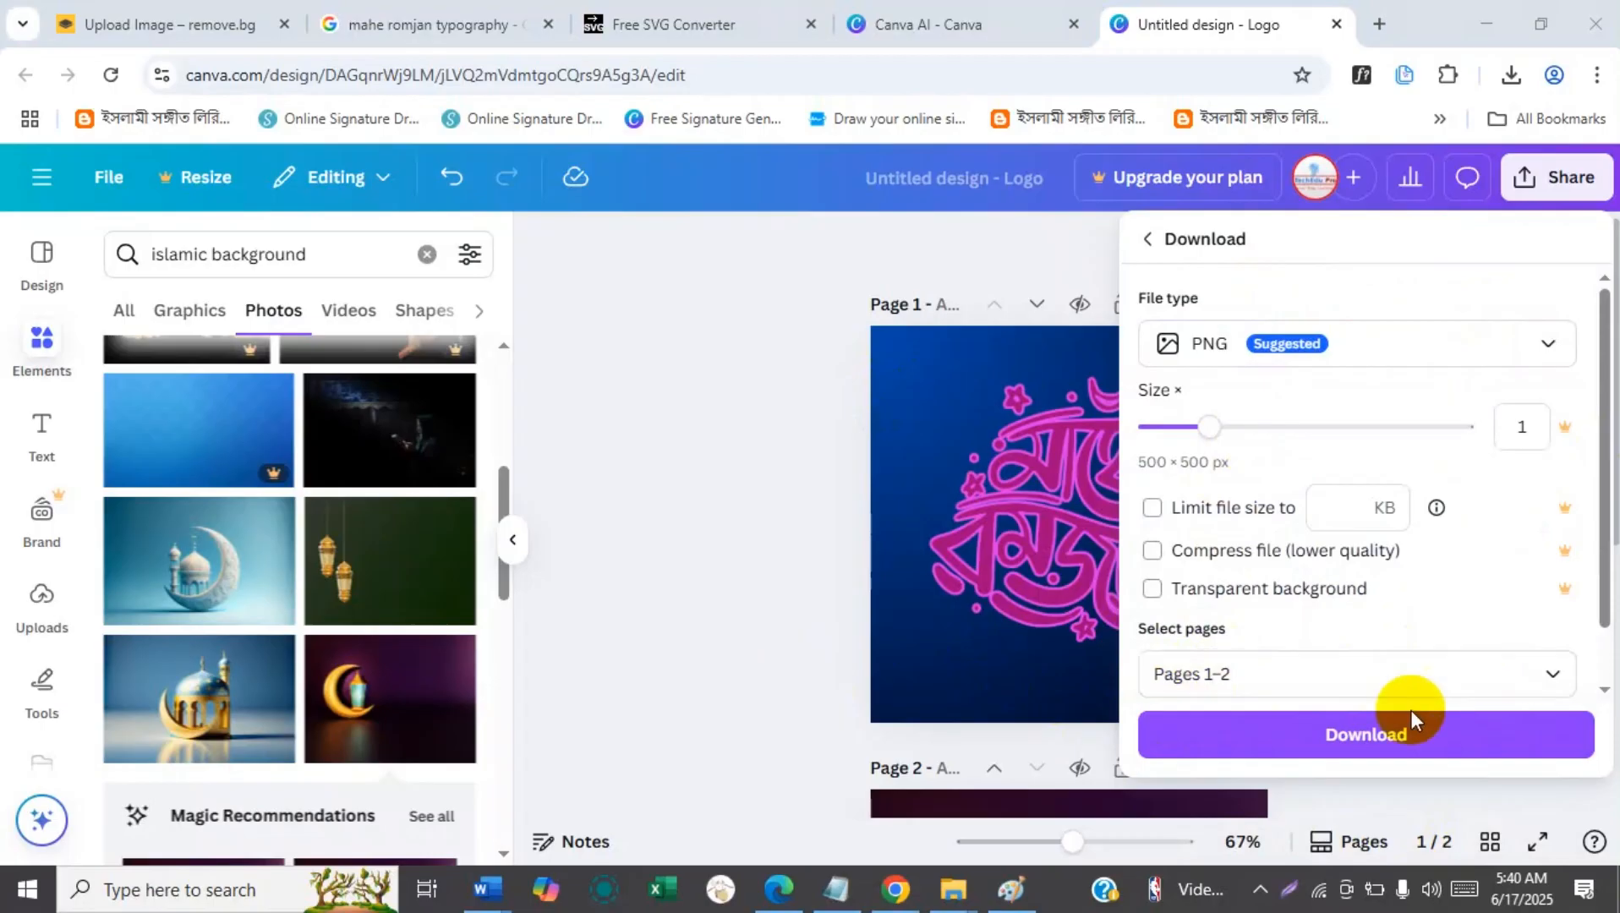
pyautogui.click(1559, 677)
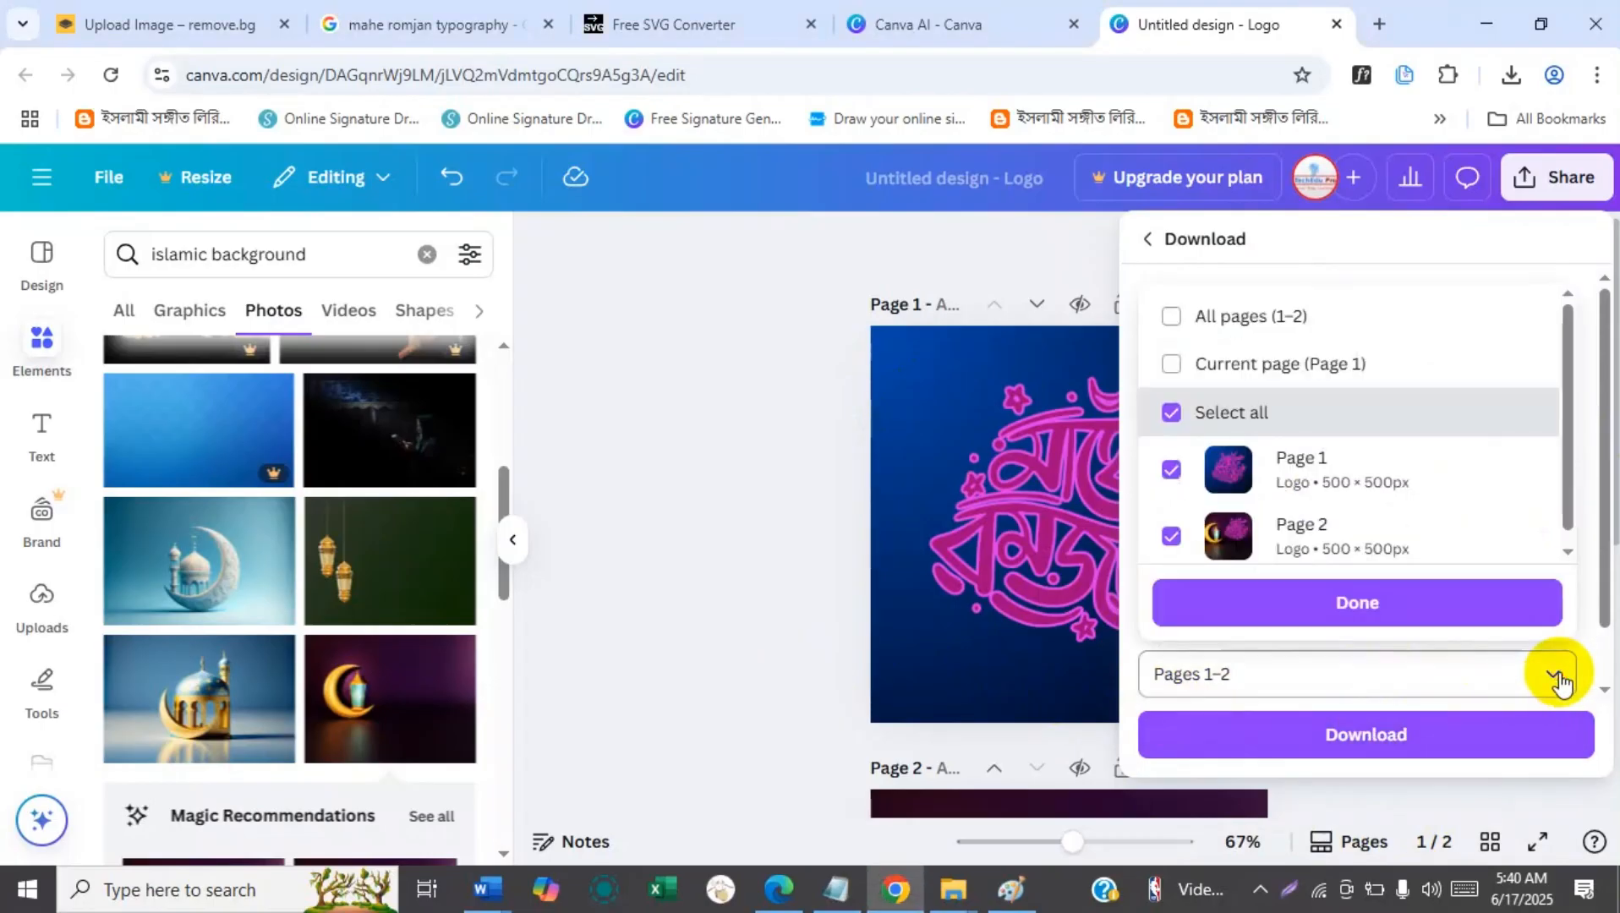
pyautogui.click(1559, 677)
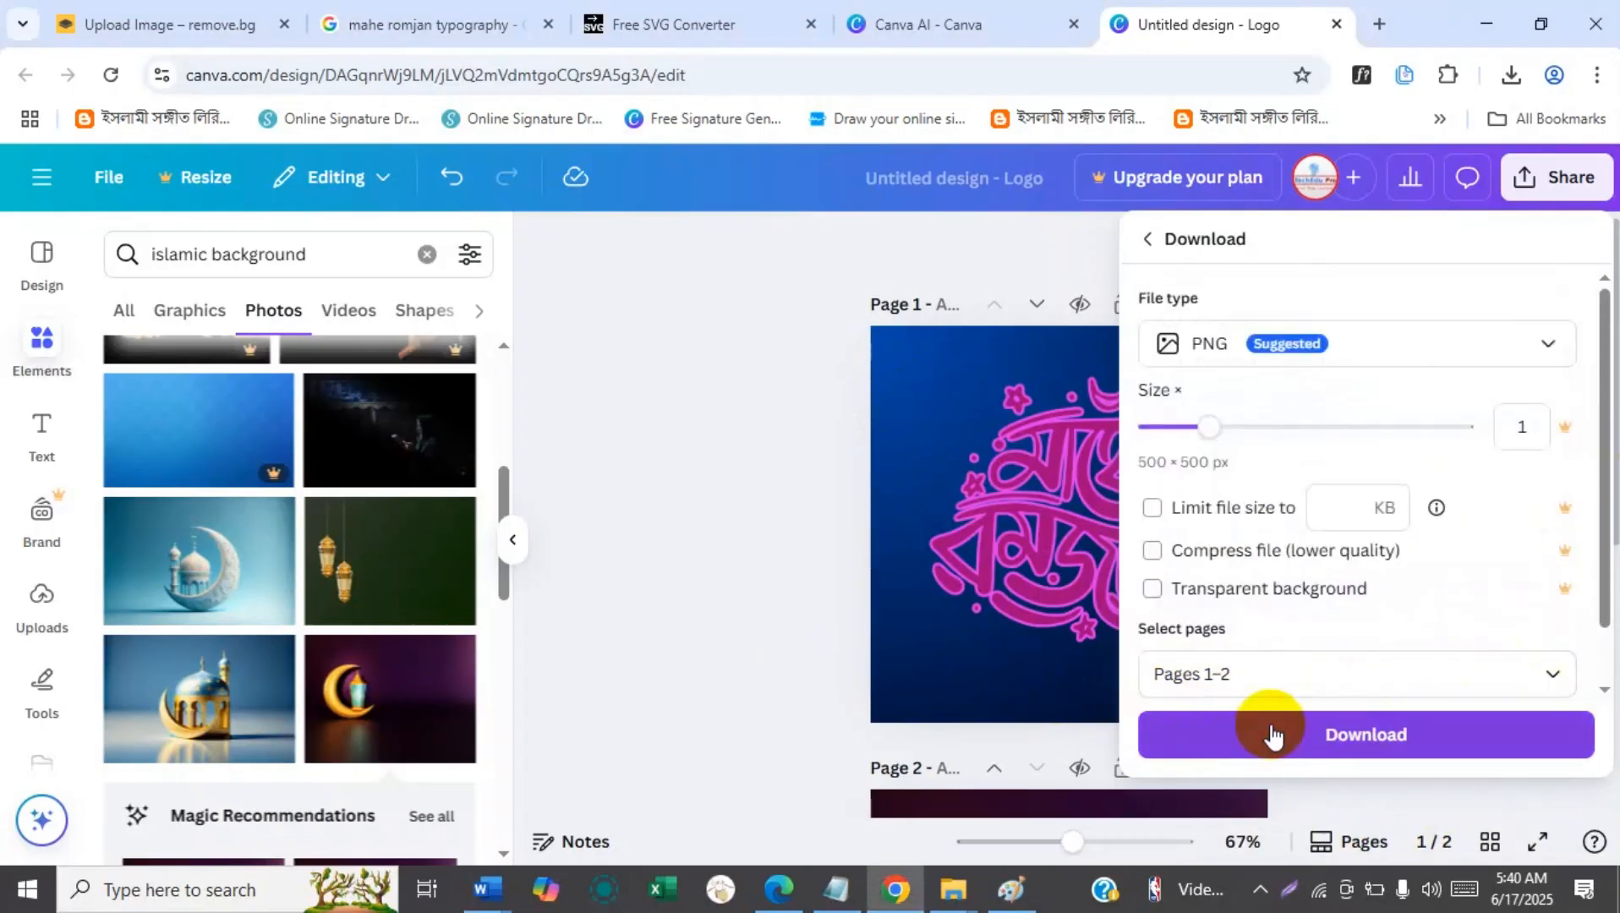
pyautogui.click(1321, 748)
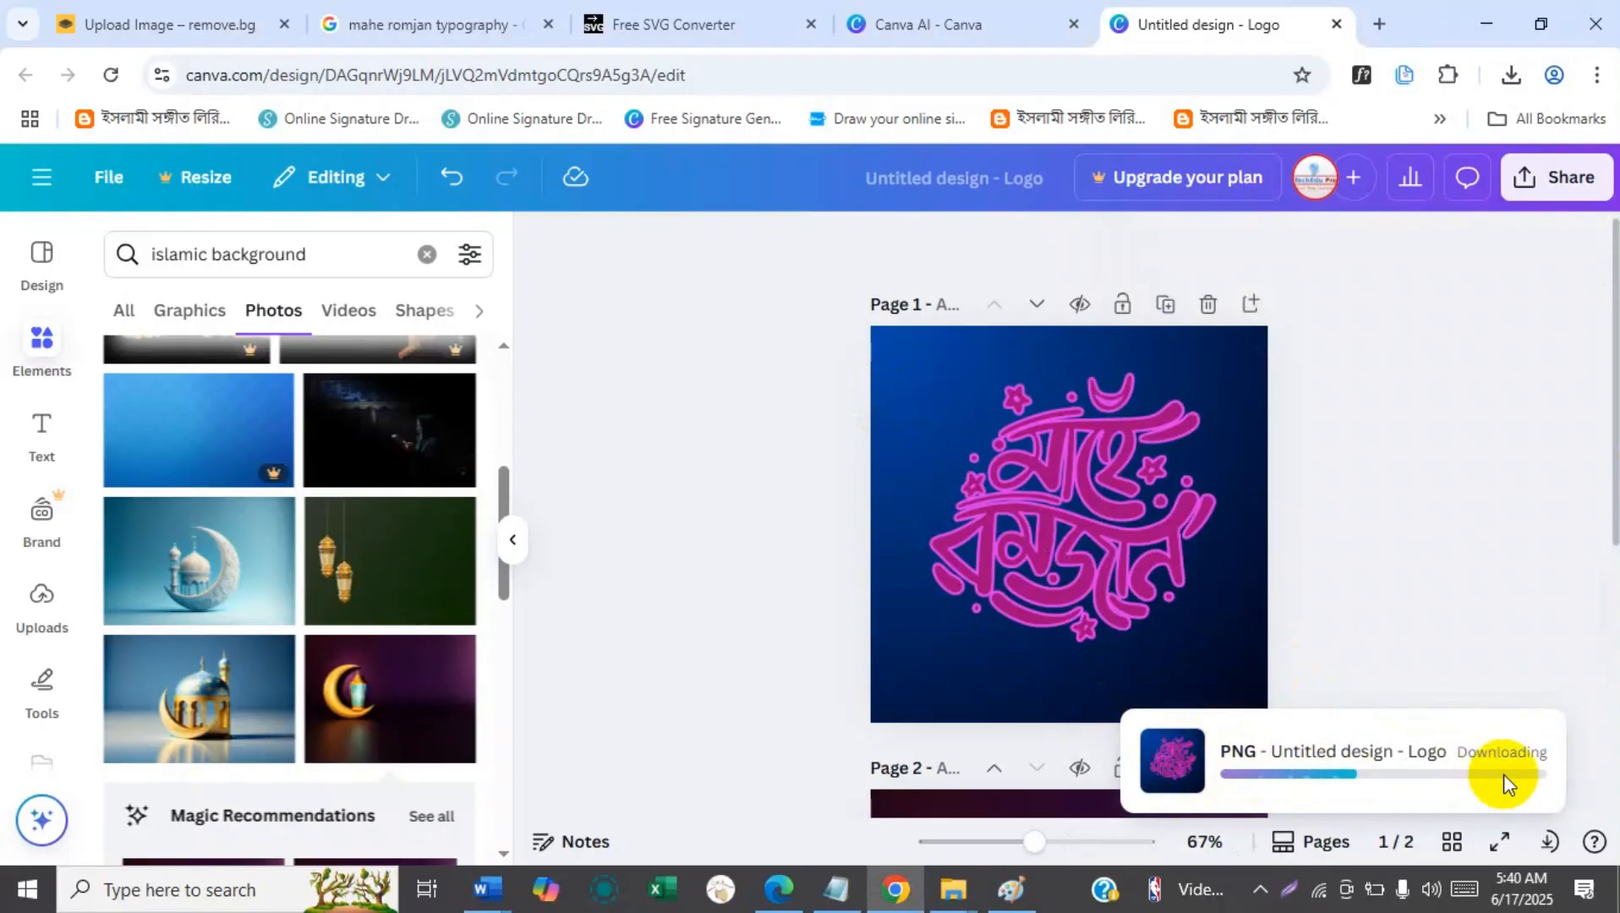
# Download pages 1–2 of the design as JPG files at size 1 (500 × 500 px) and quality 80.
pyautogui.click(1561, 191)
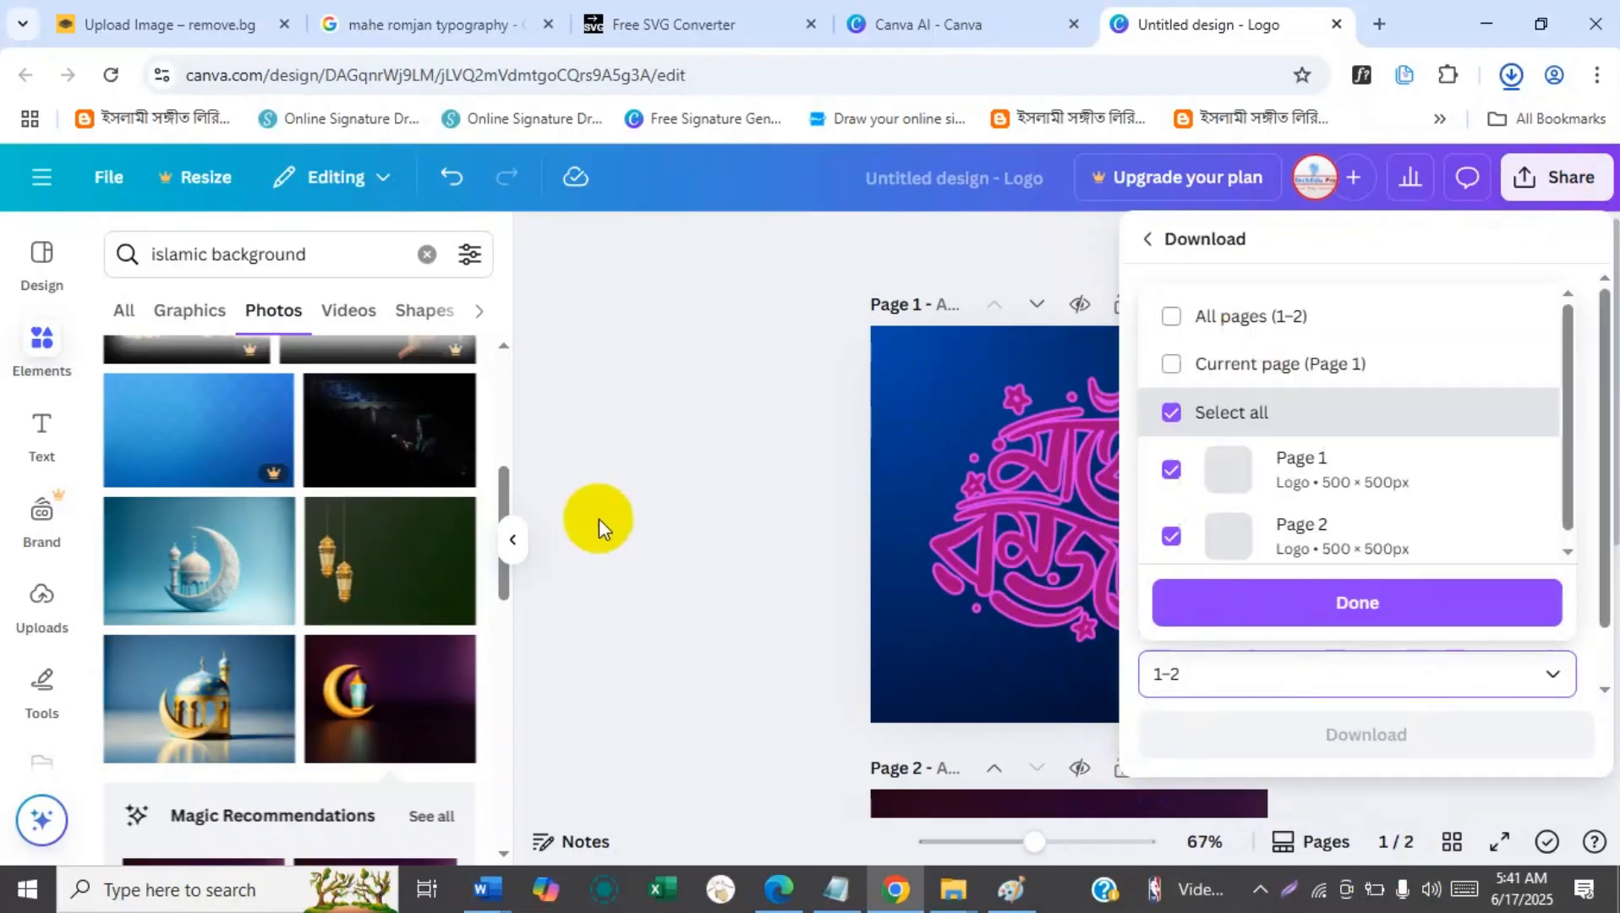
pyautogui.click(601, 528)
pyautogui.click(600, 528)
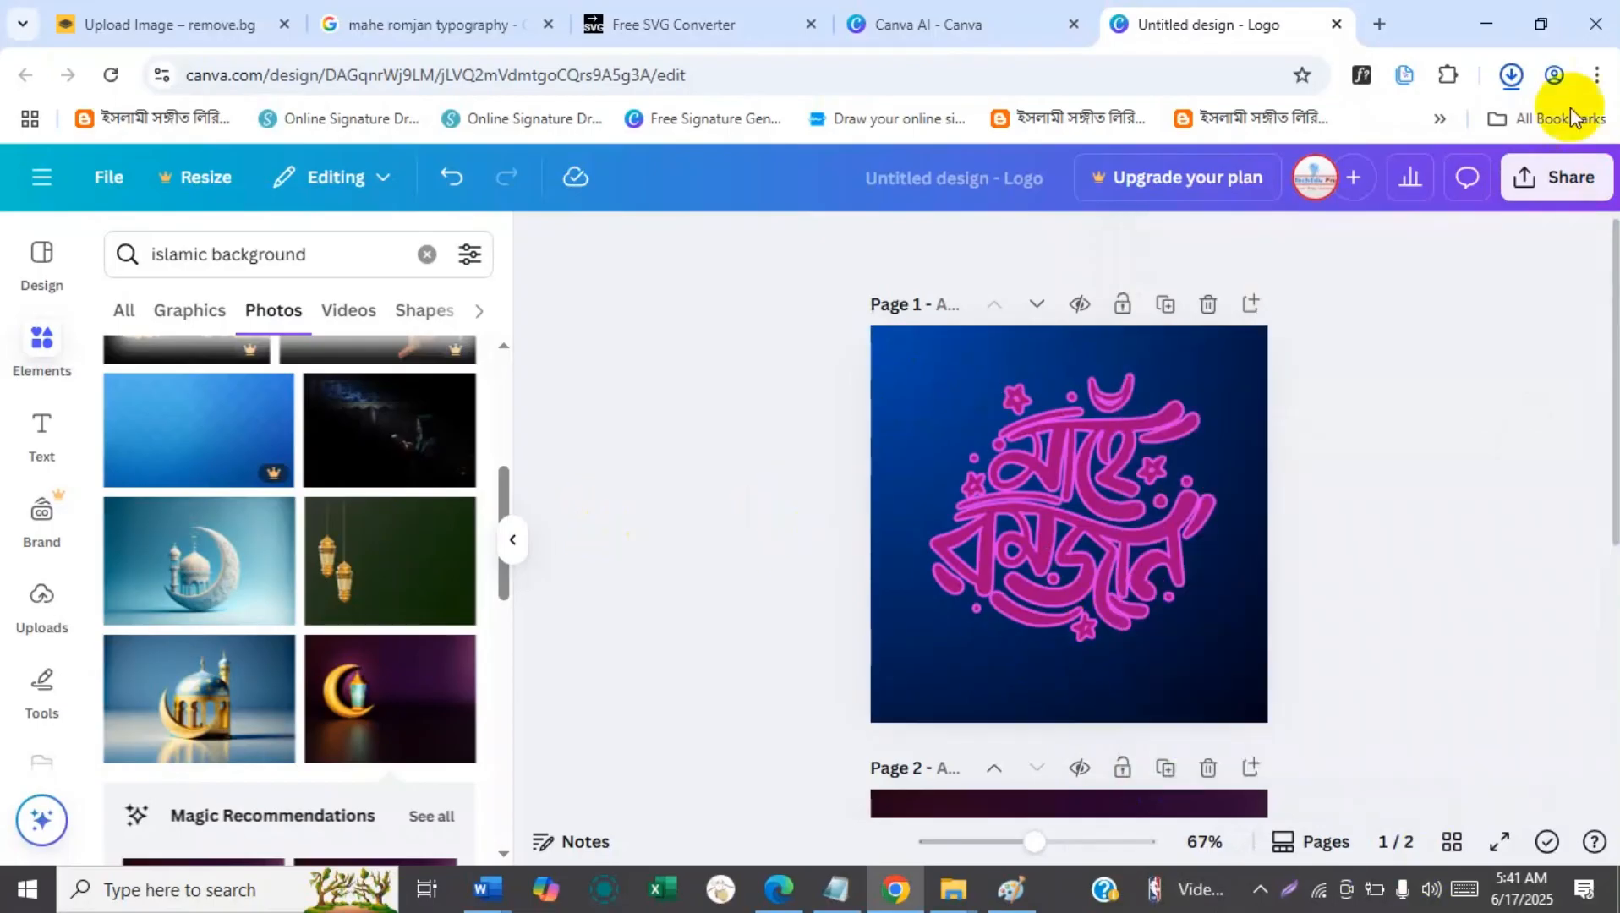
pyautogui.click(1525, 162)
pyautogui.click(1188, 673)
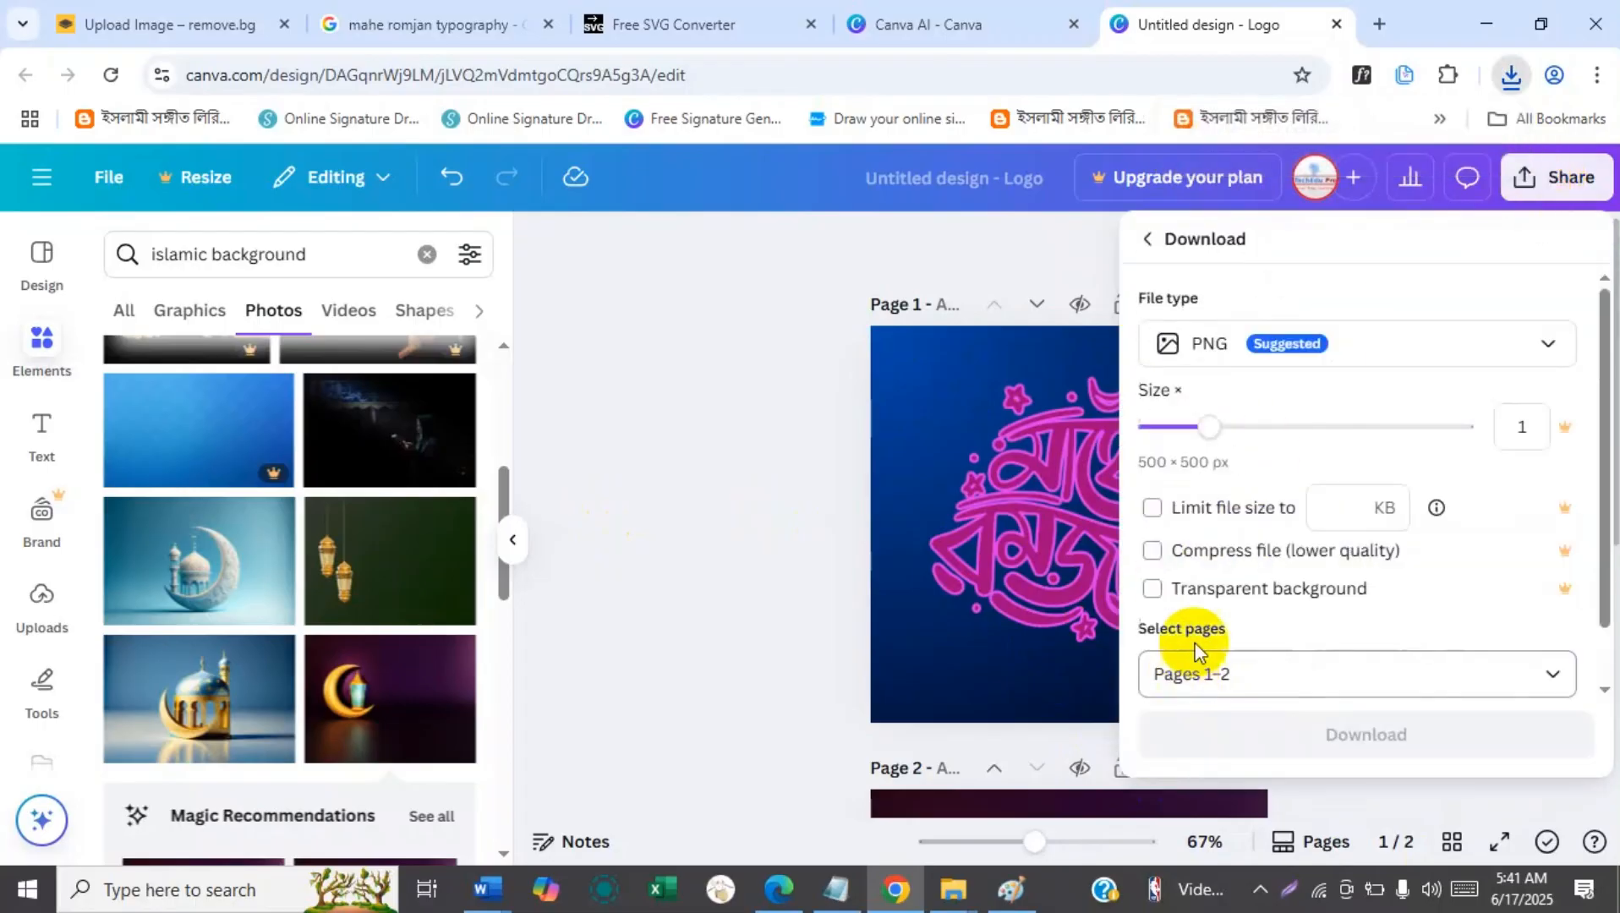
pyautogui.click(1228, 345)
pyautogui.click(1210, 436)
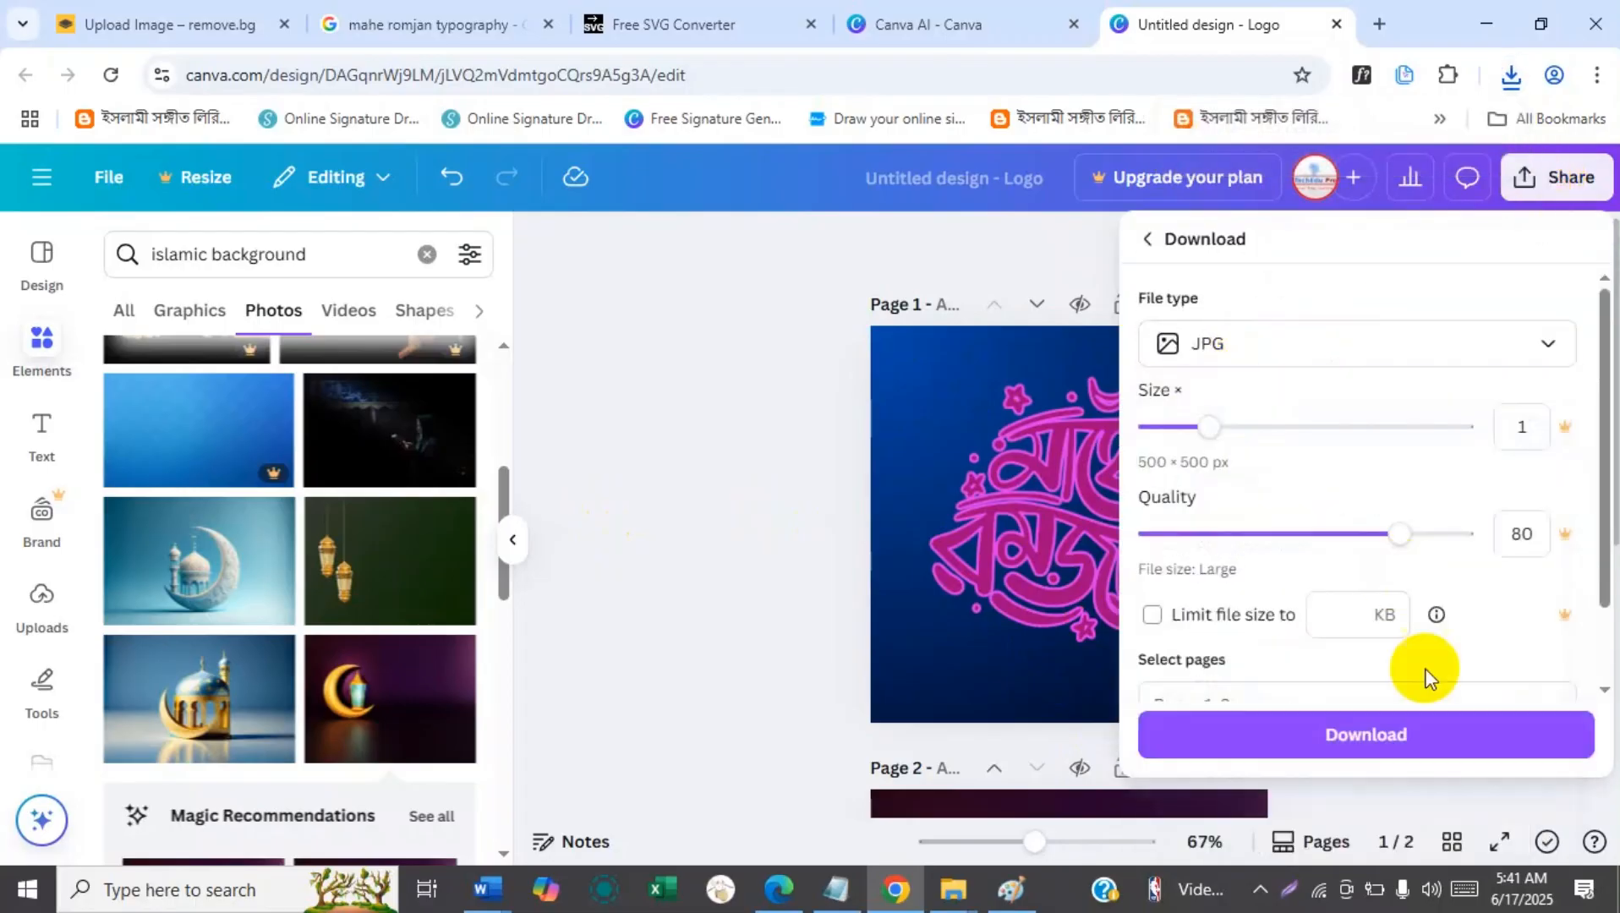
pyautogui.scroll(-2, 1601, 651)
pyautogui.scroll(-1, 1601, 652)
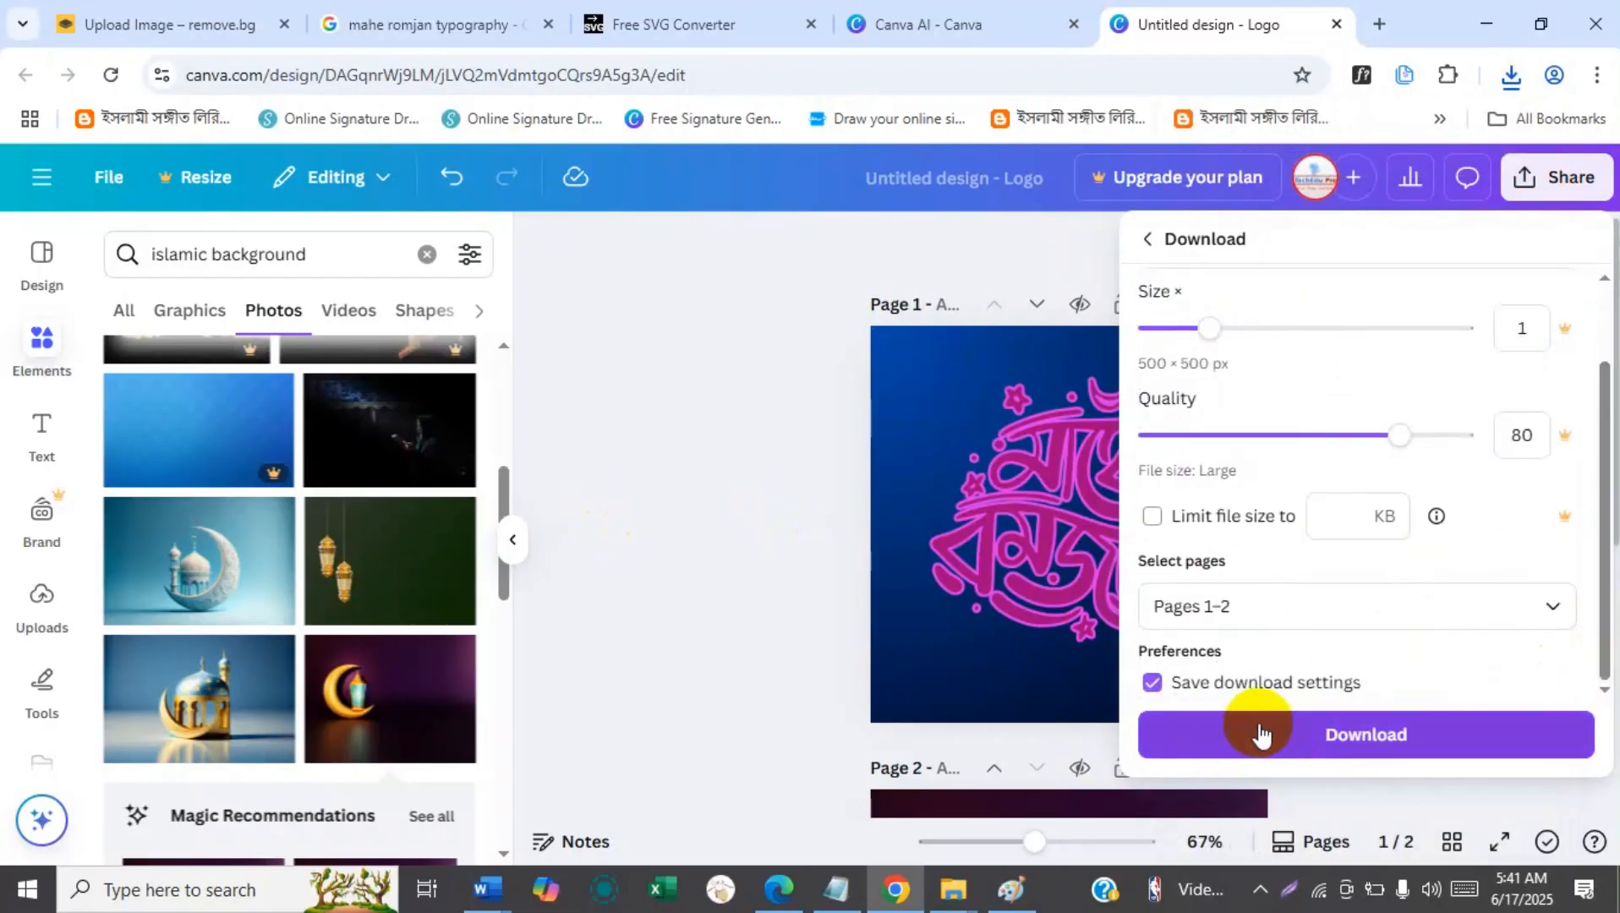
pyautogui.click(1257, 733)
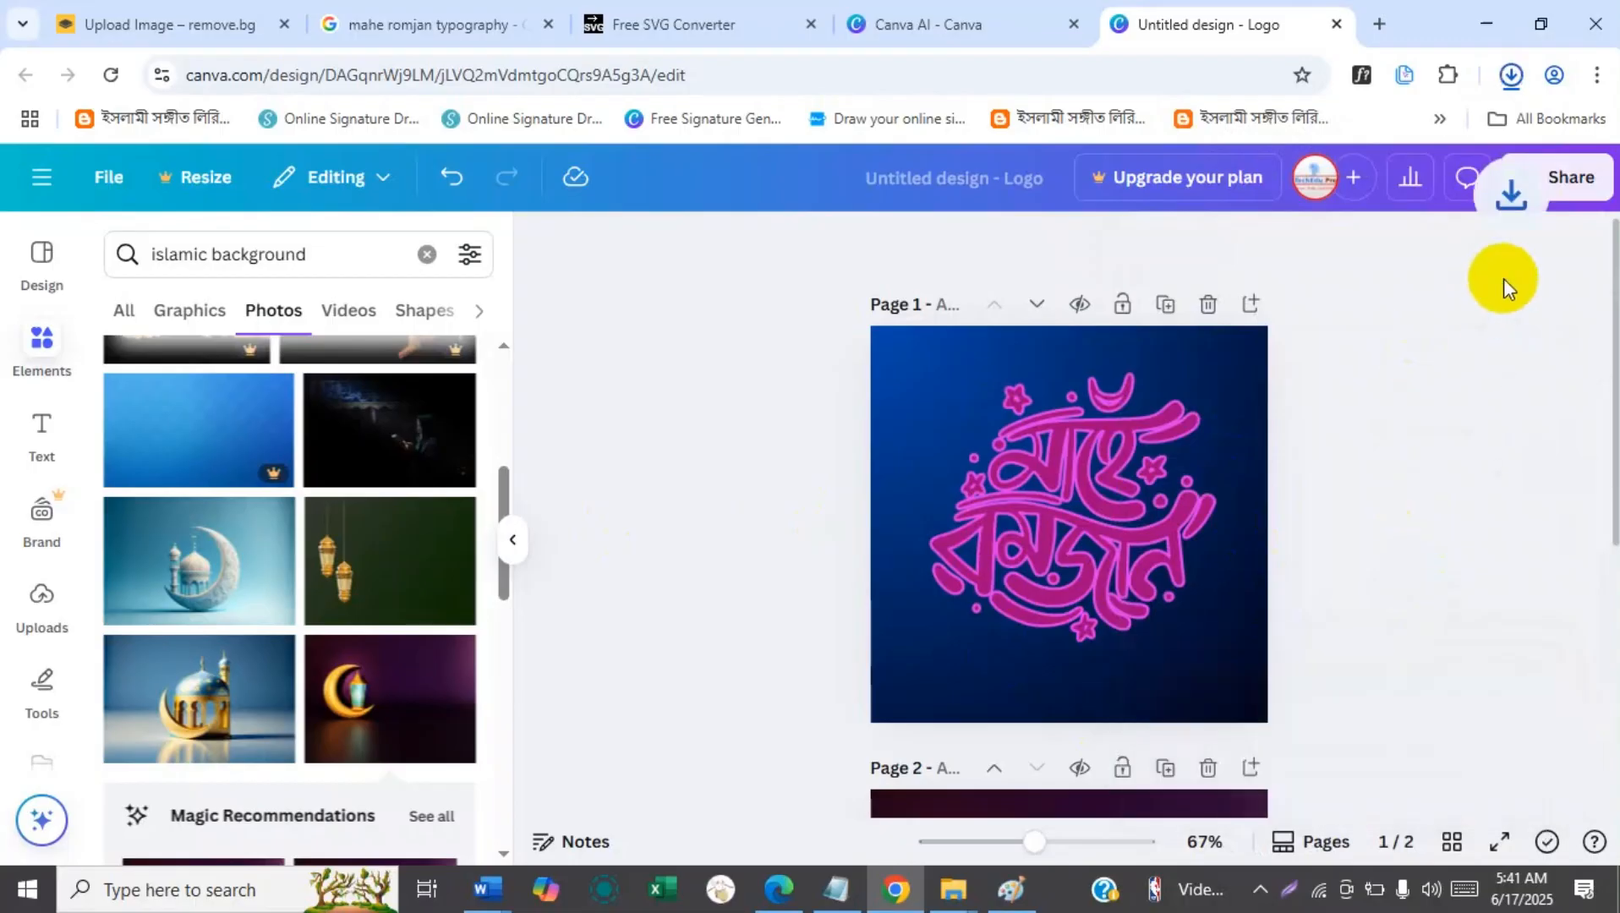
# Download only page 1 of the design as a JPG by excluding page 2 from the page selection.
pyautogui.click(1533, 177)
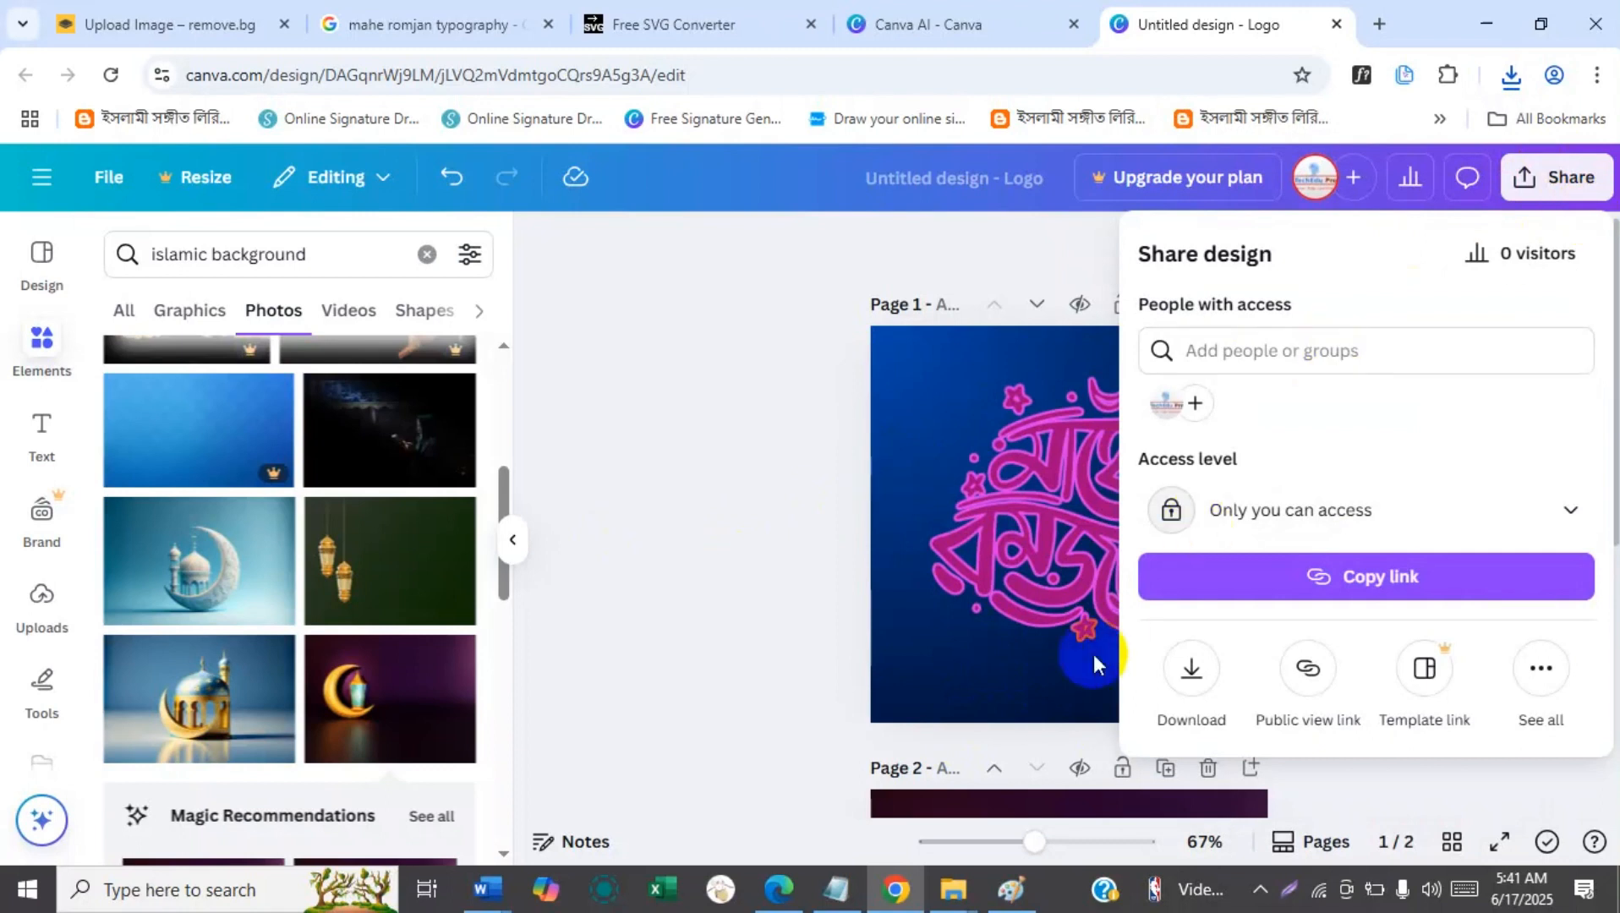
pyautogui.click(1188, 668)
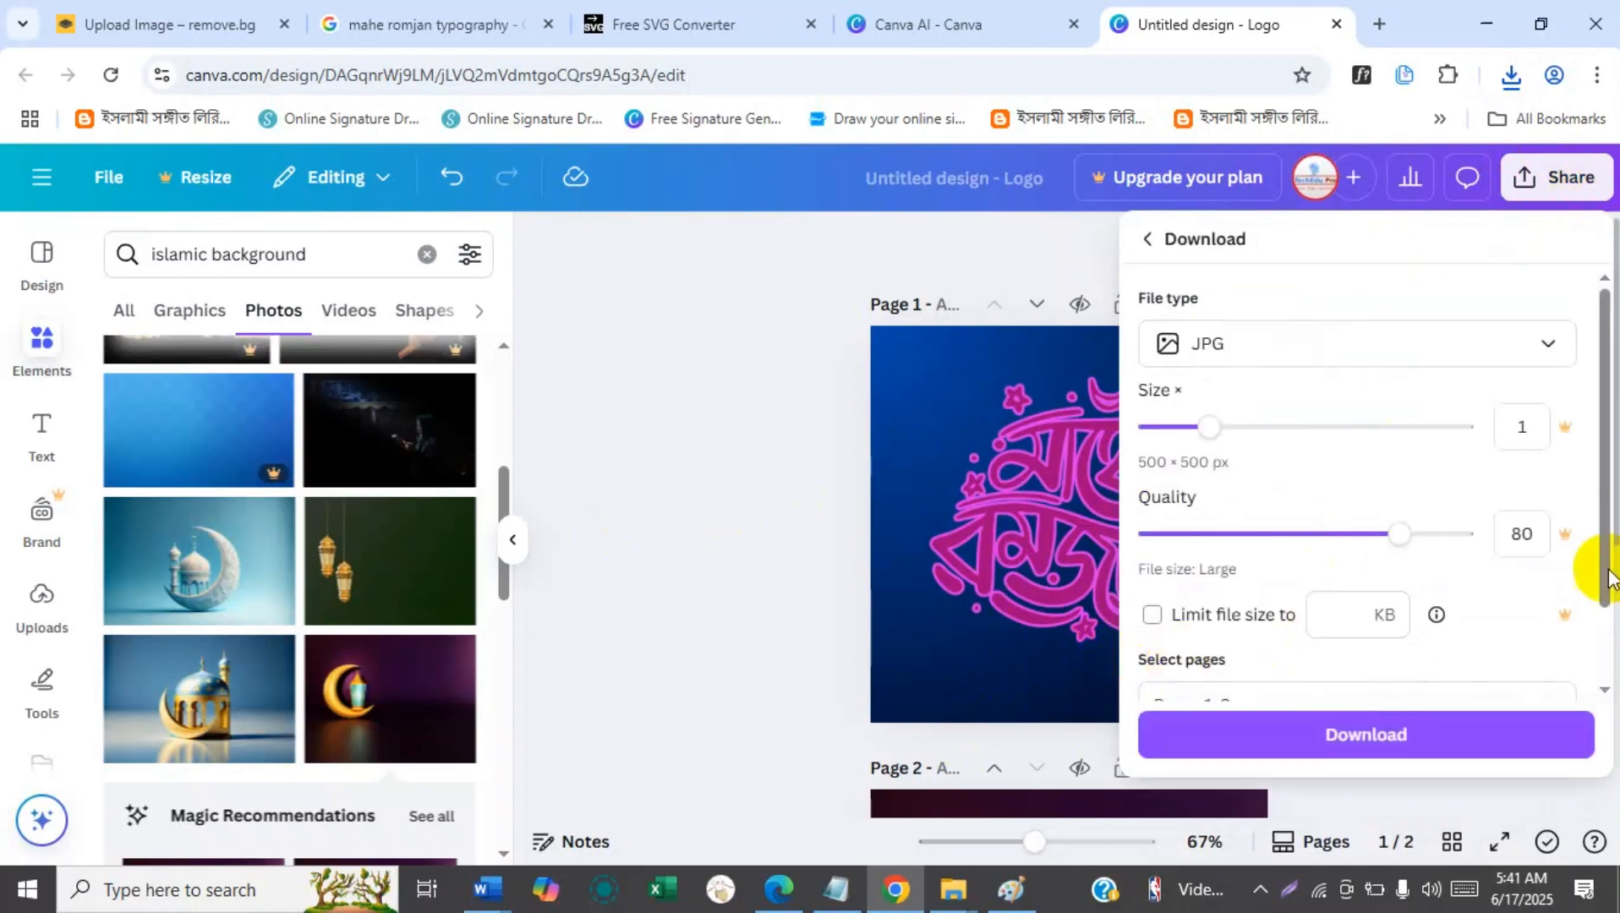
pyautogui.moveTo(1601, 463); pyautogui.dragTo(1601, 553)
pyautogui.scroll(2, 1585, 496)
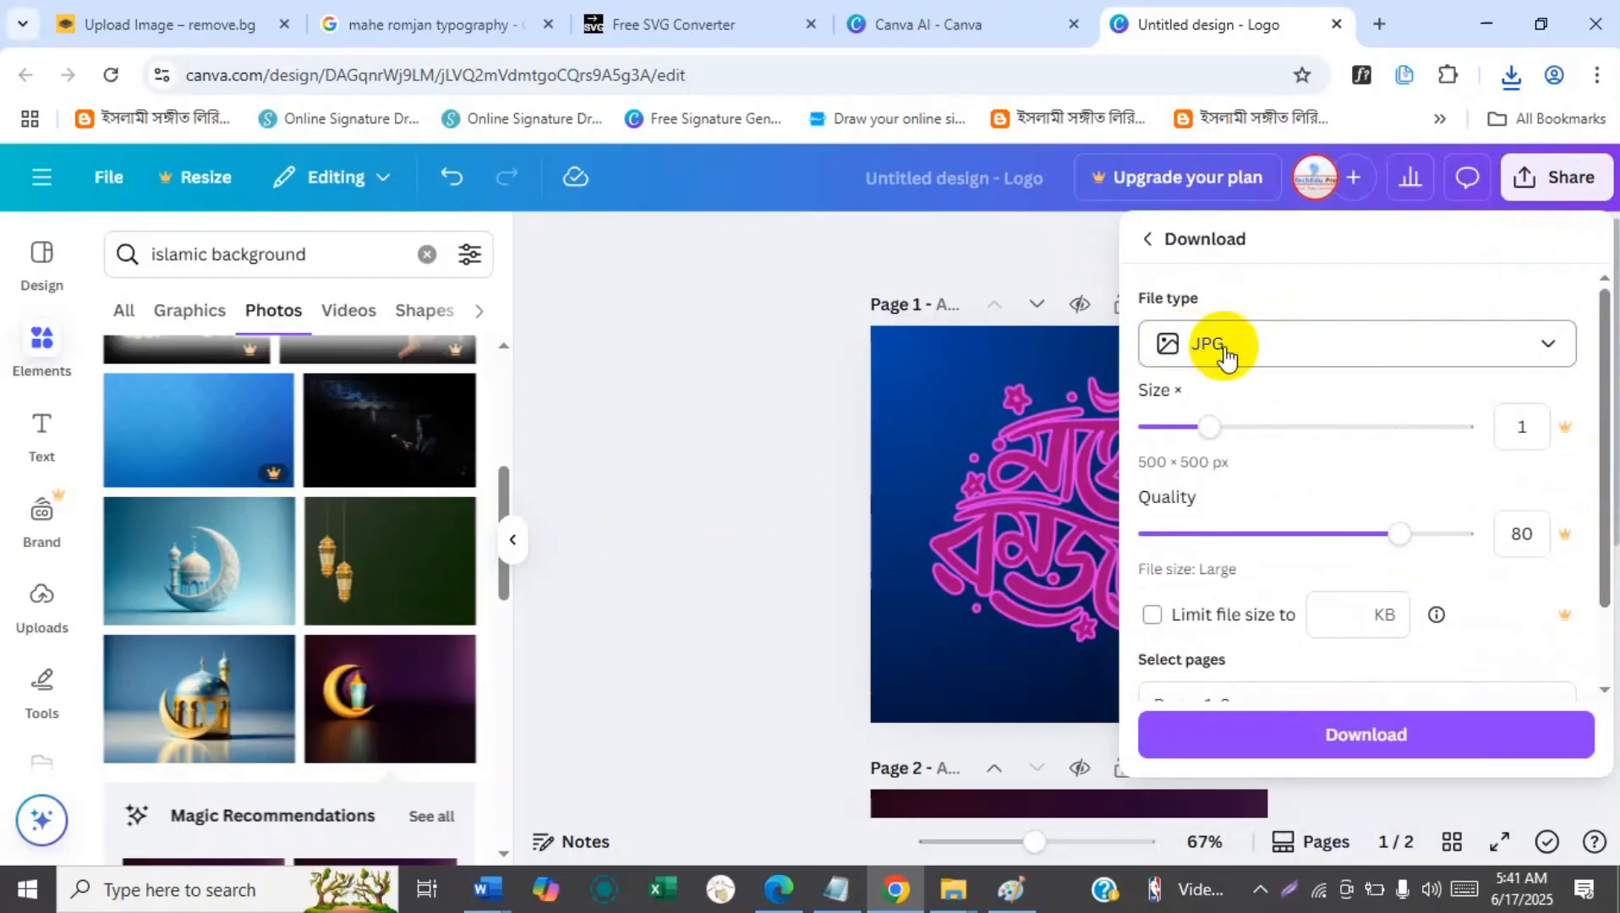
pyautogui.moveTo(1601, 366); pyautogui.dragTo(1601, 434)
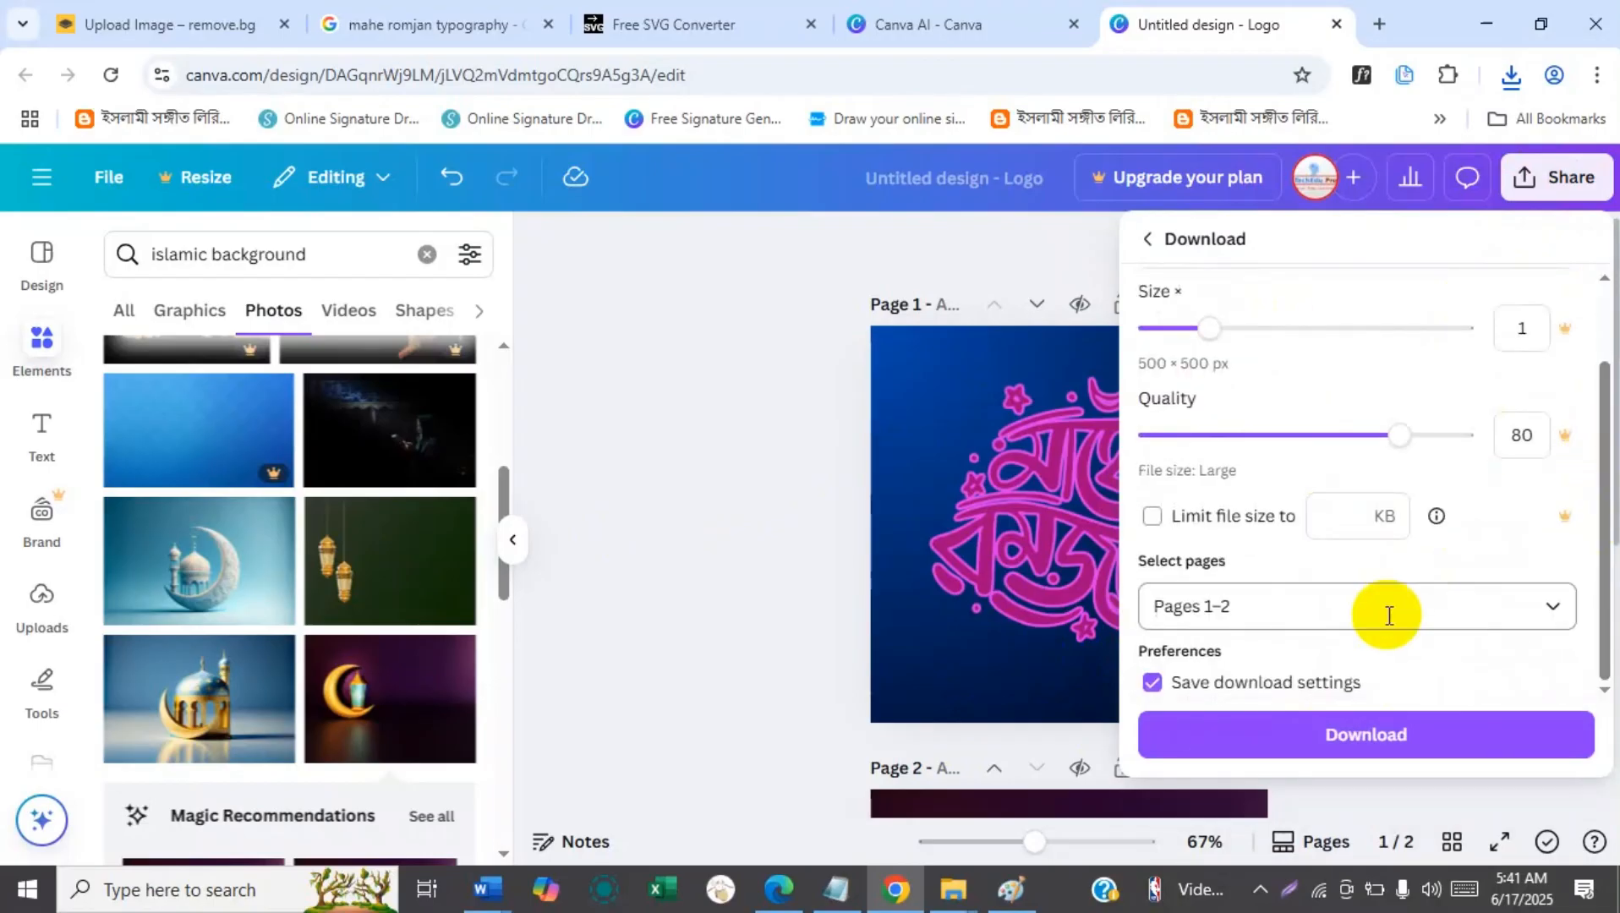
pyautogui.click(1553, 610)
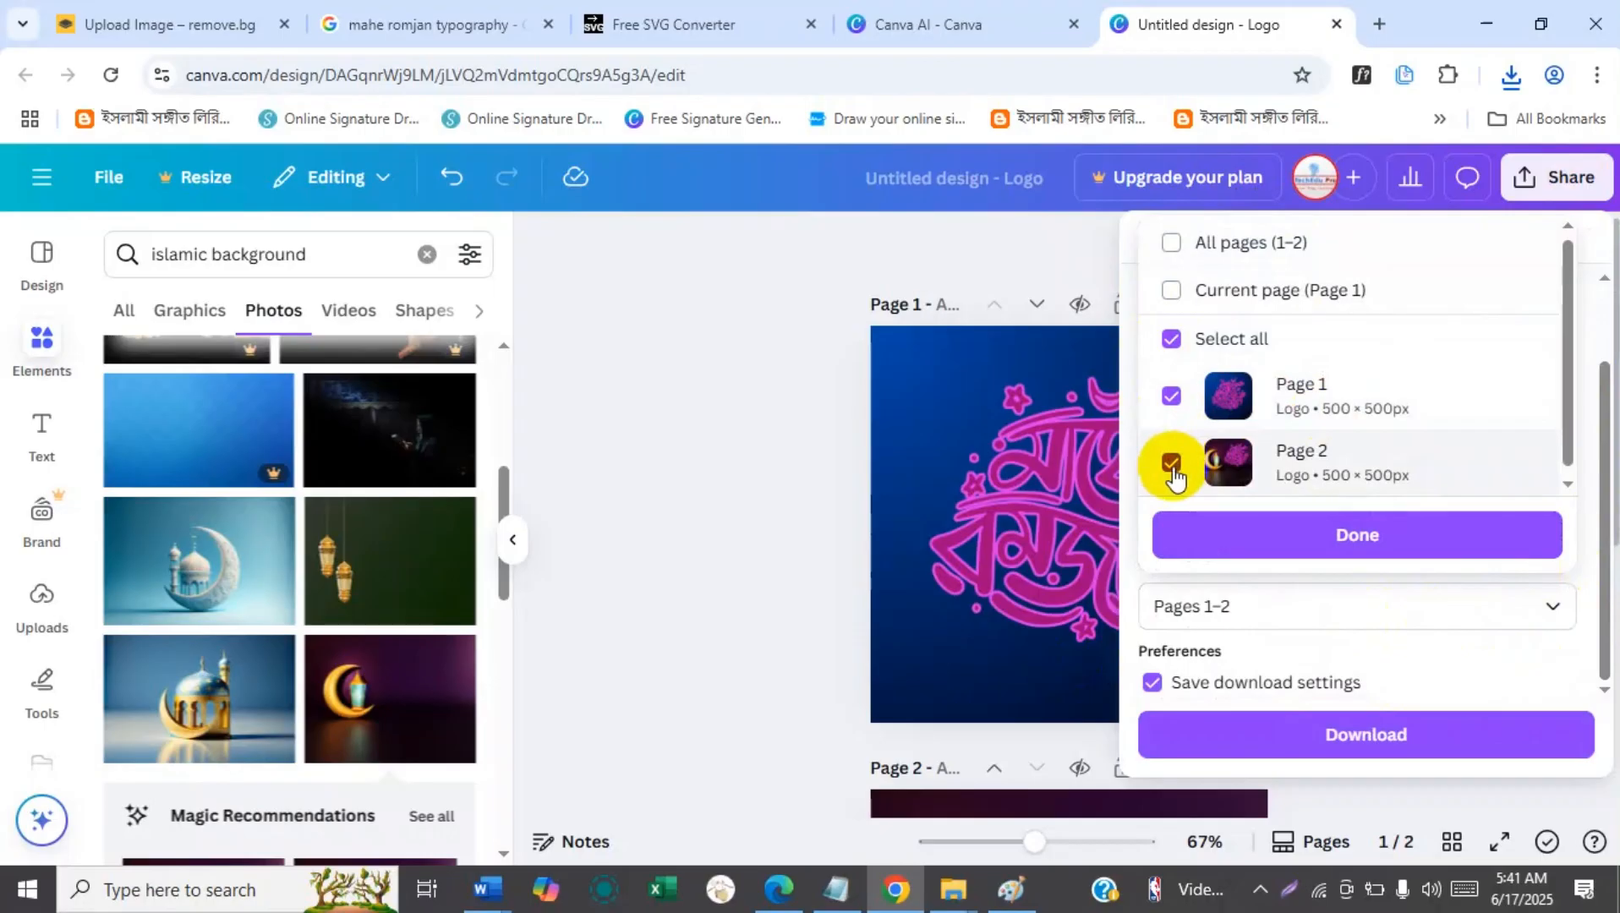
pyautogui.click(1173, 465)
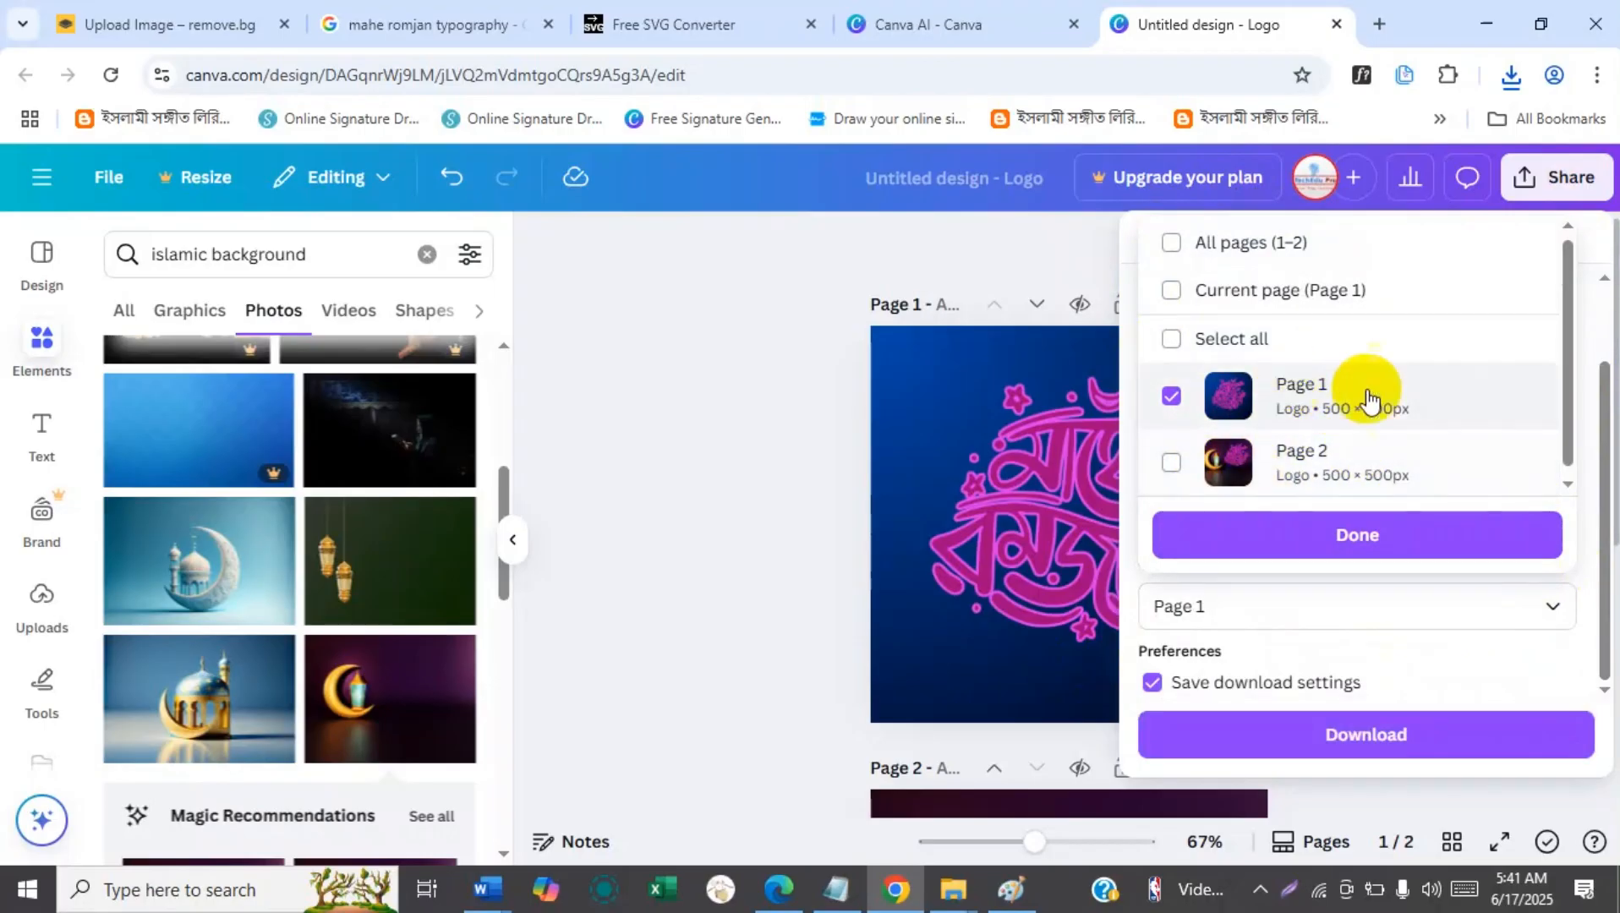
pyautogui.click(1328, 541)
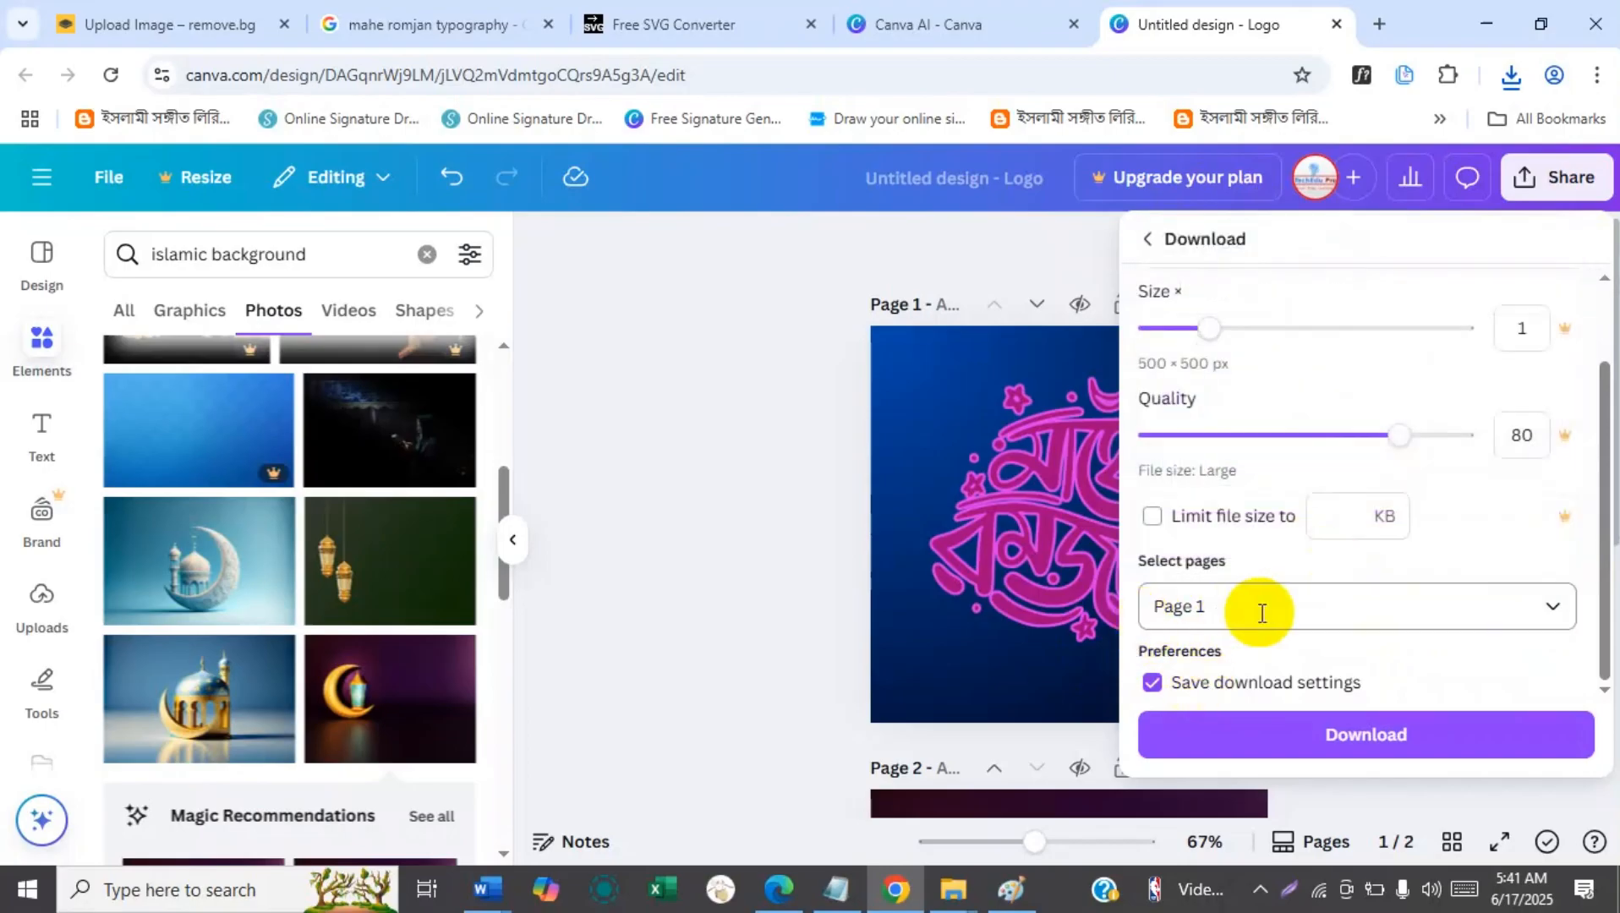
pyautogui.click(1269, 737)
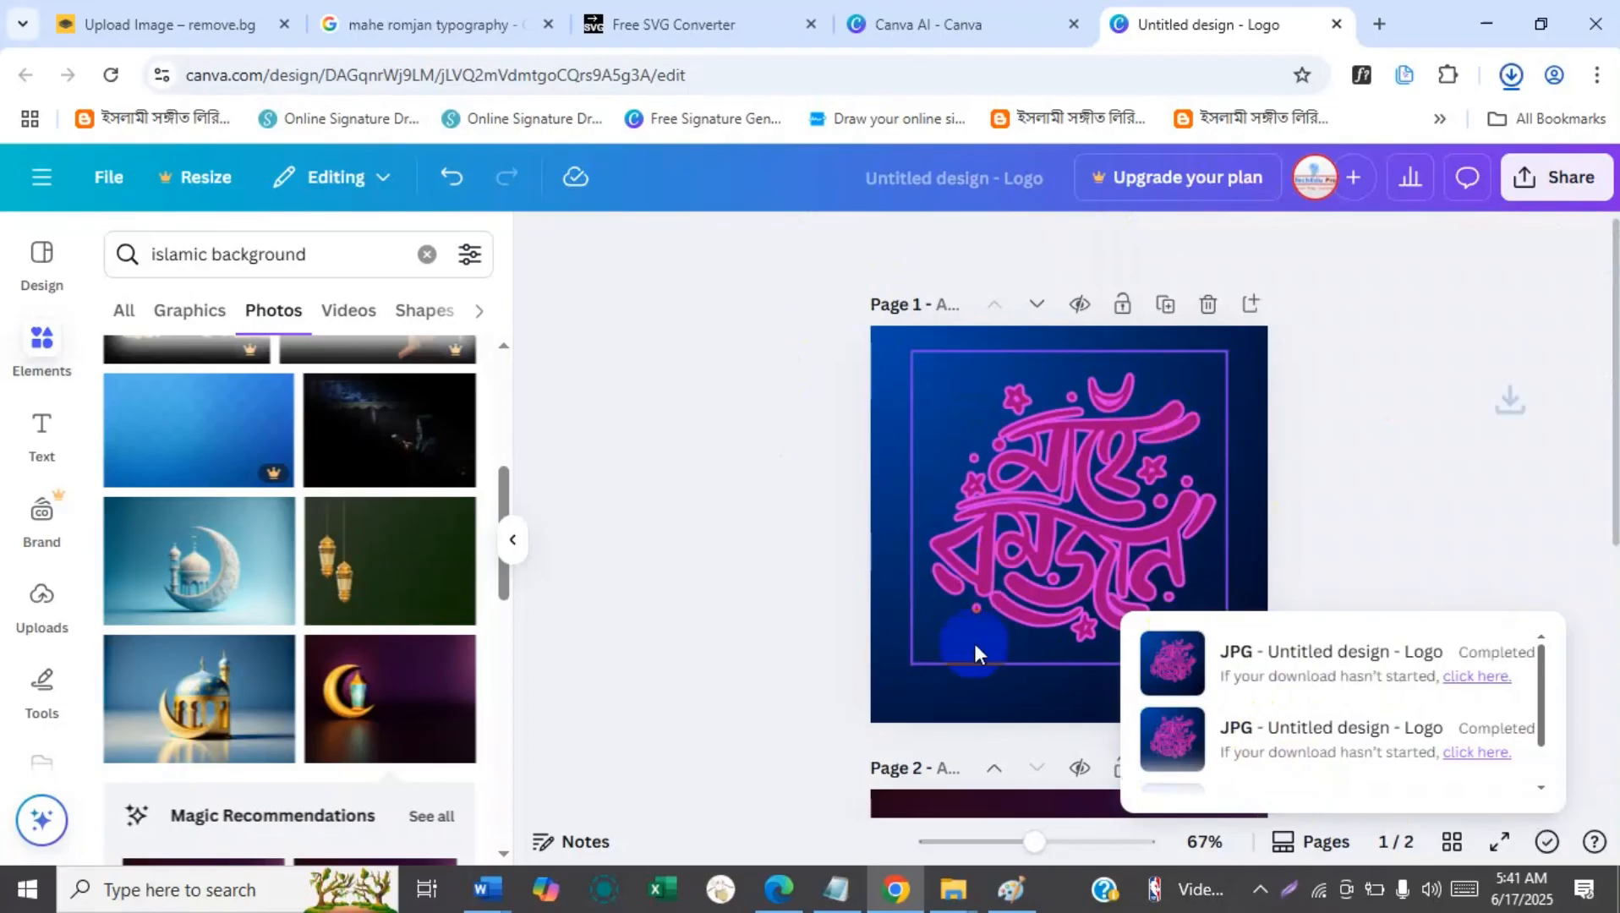
pyautogui.click(1470, 429)
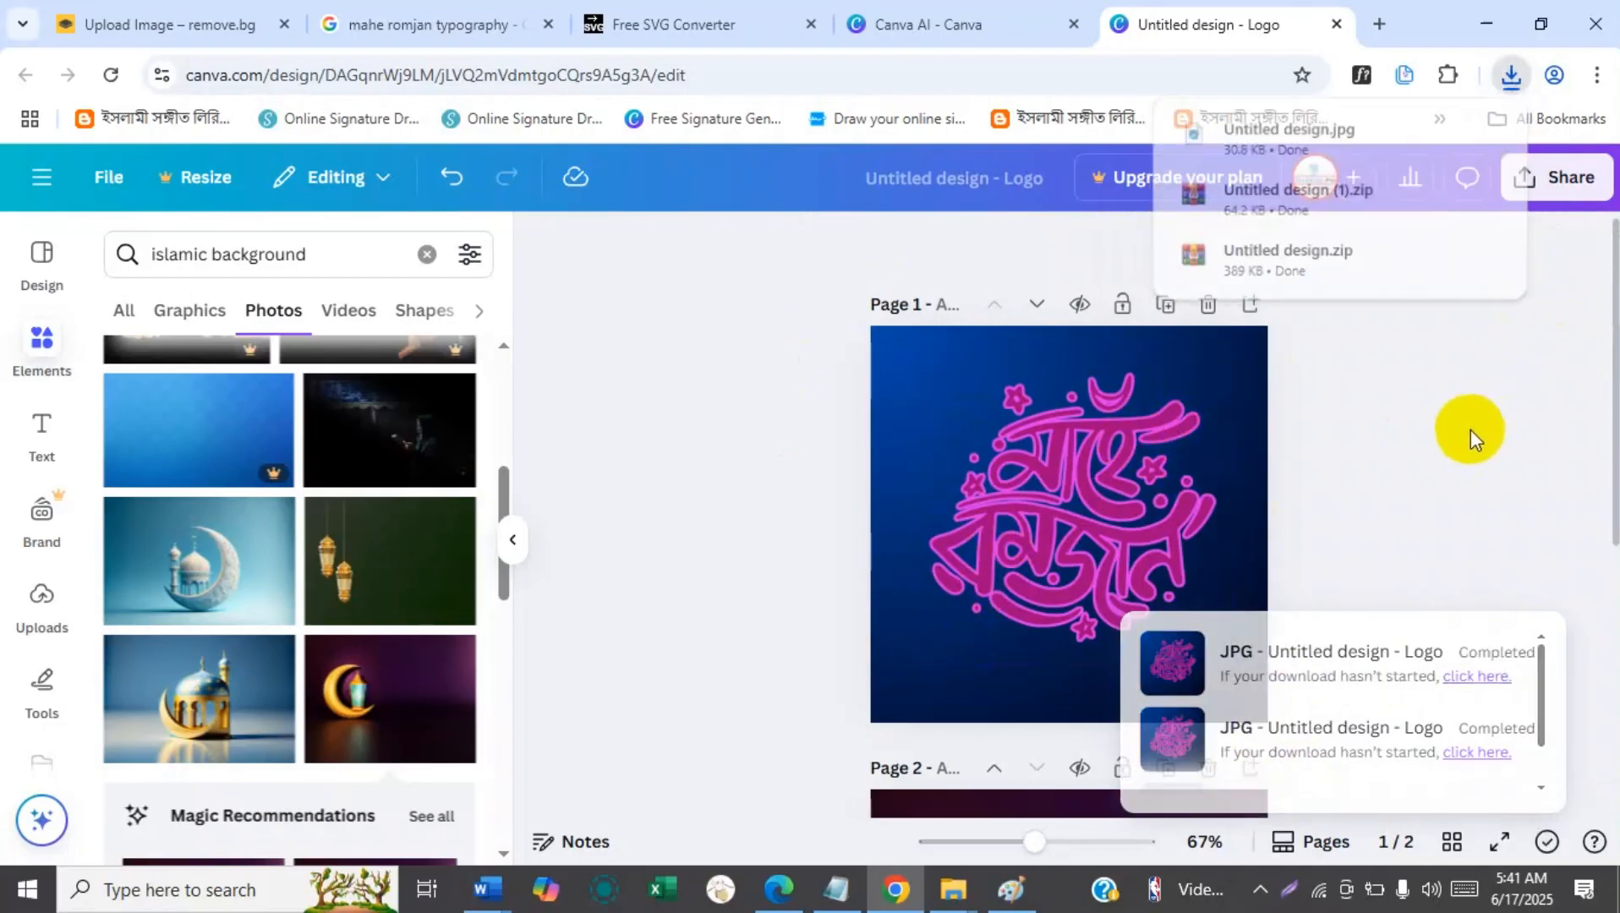
pyautogui.click(1510, 75)
pyautogui.click(1511, 75)
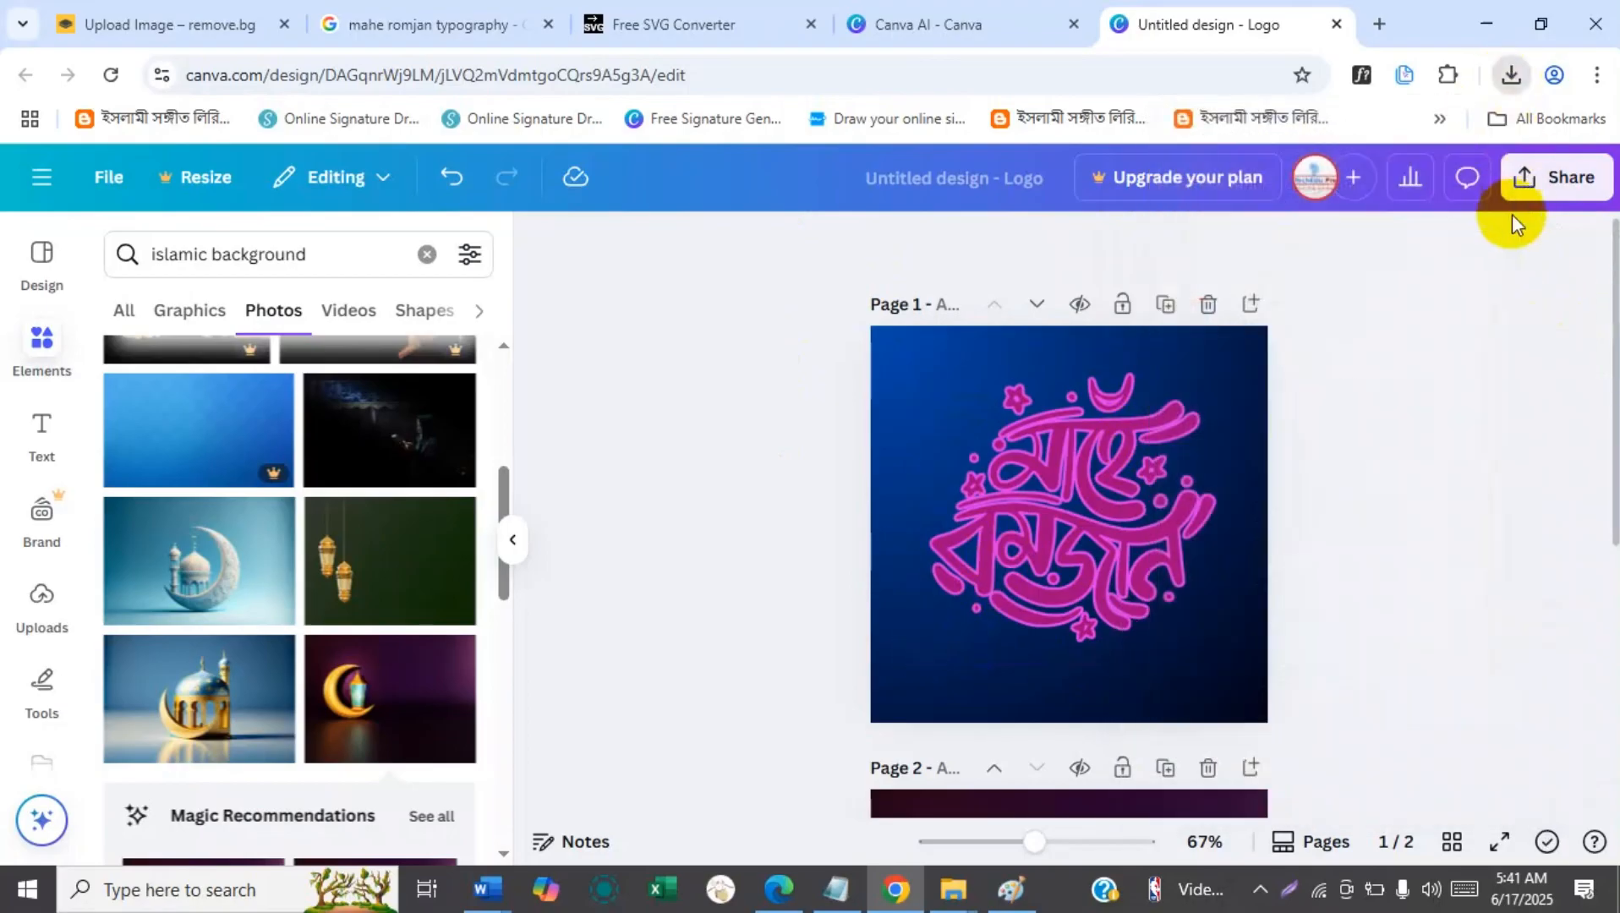
# Download only page 2 of the design as a JPG, replacing page 1 in the page selection.
pyautogui.click(1552, 176)
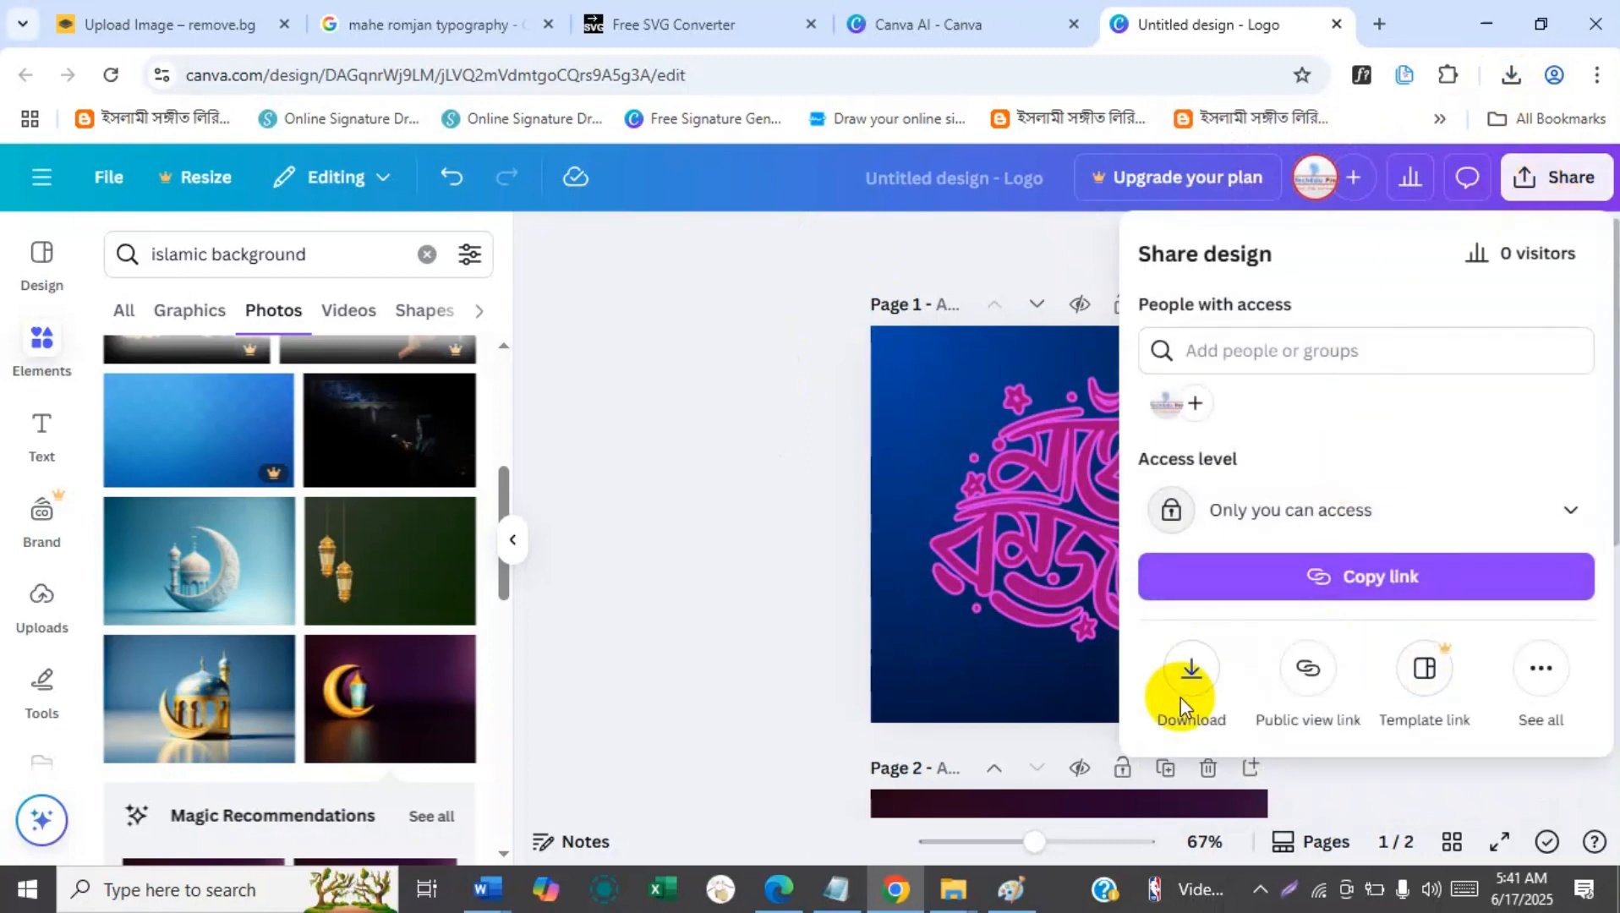
pyautogui.click(1188, 677)
pyautogui.moveTo(1604, 404); pyautogui.dragTo(1592, 524)
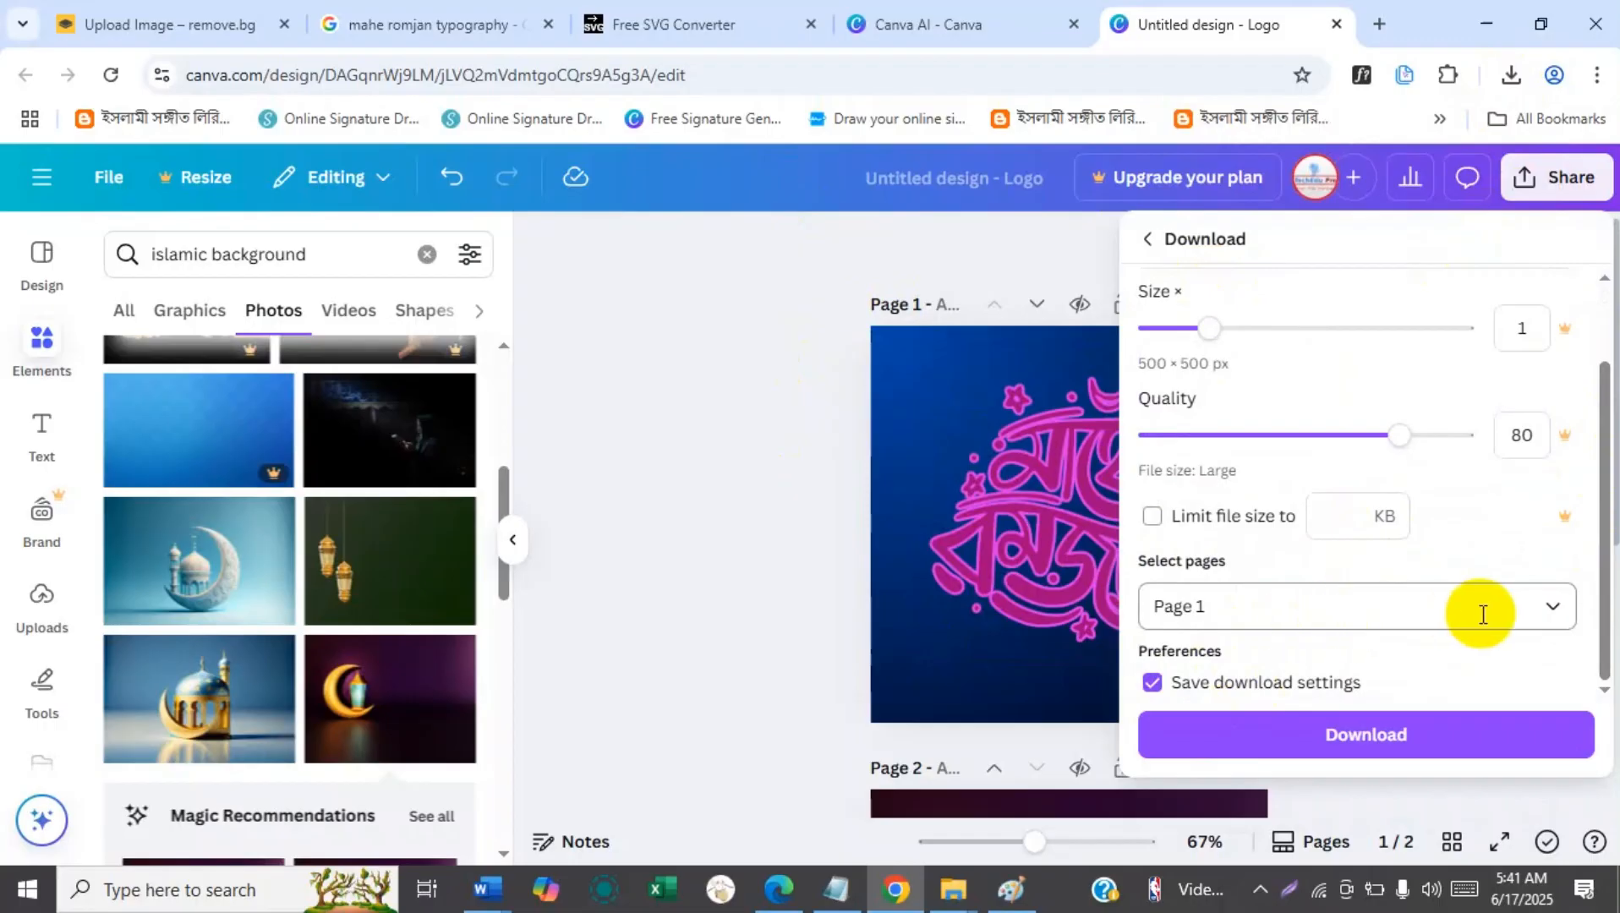
pyautogui.click(1554, 607)
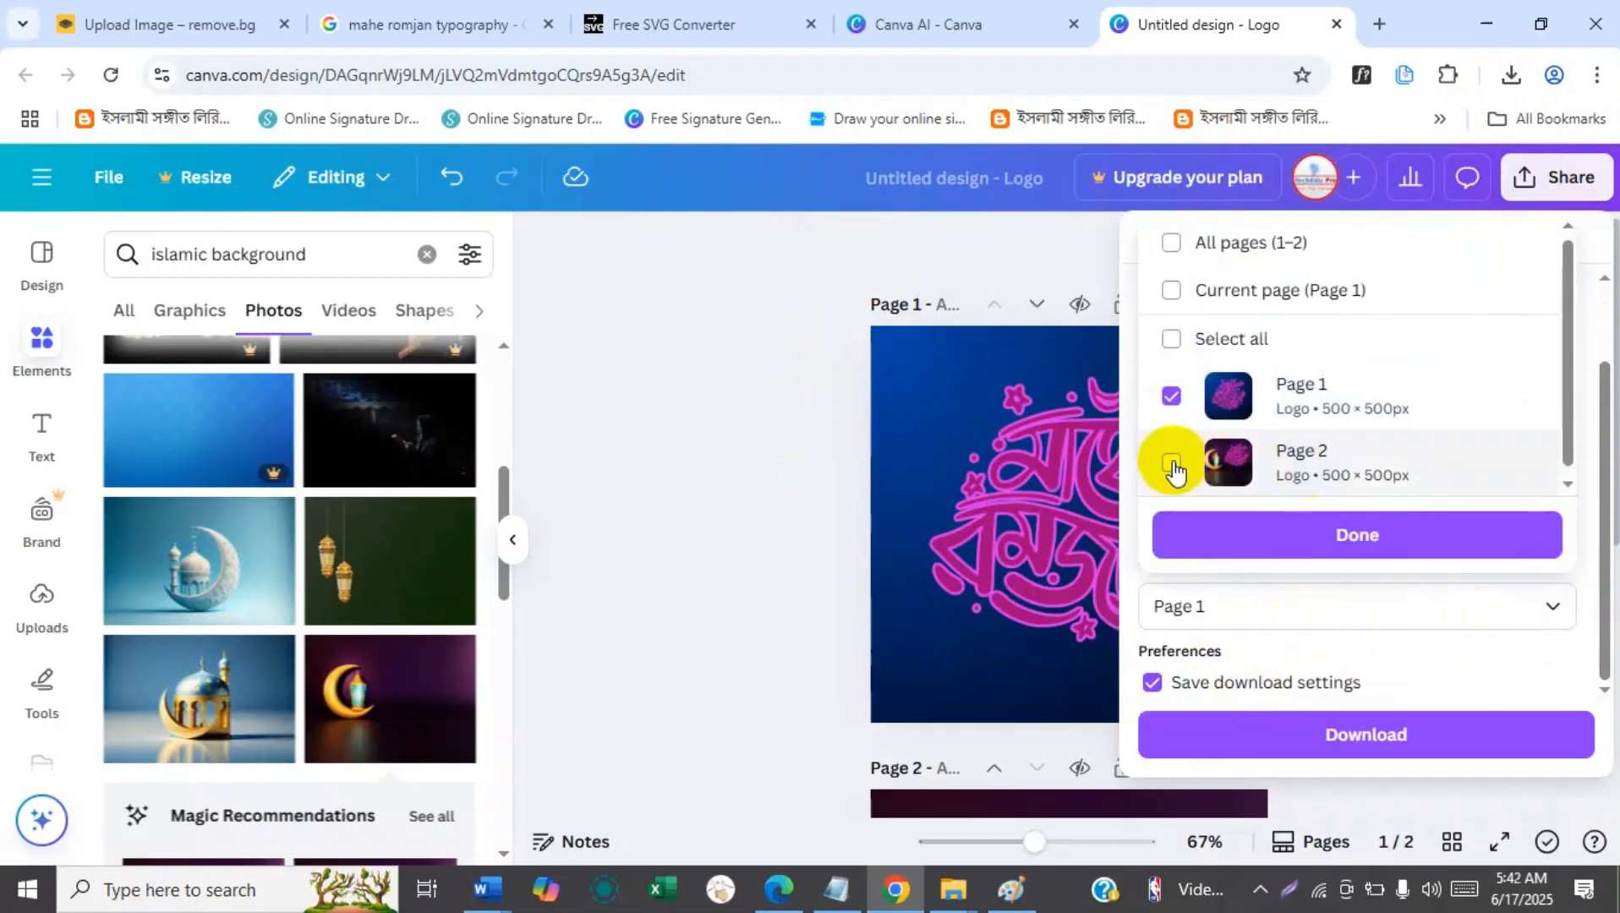
pyautogui.click(1173, 464)
pyautogui.click(1171, 395)
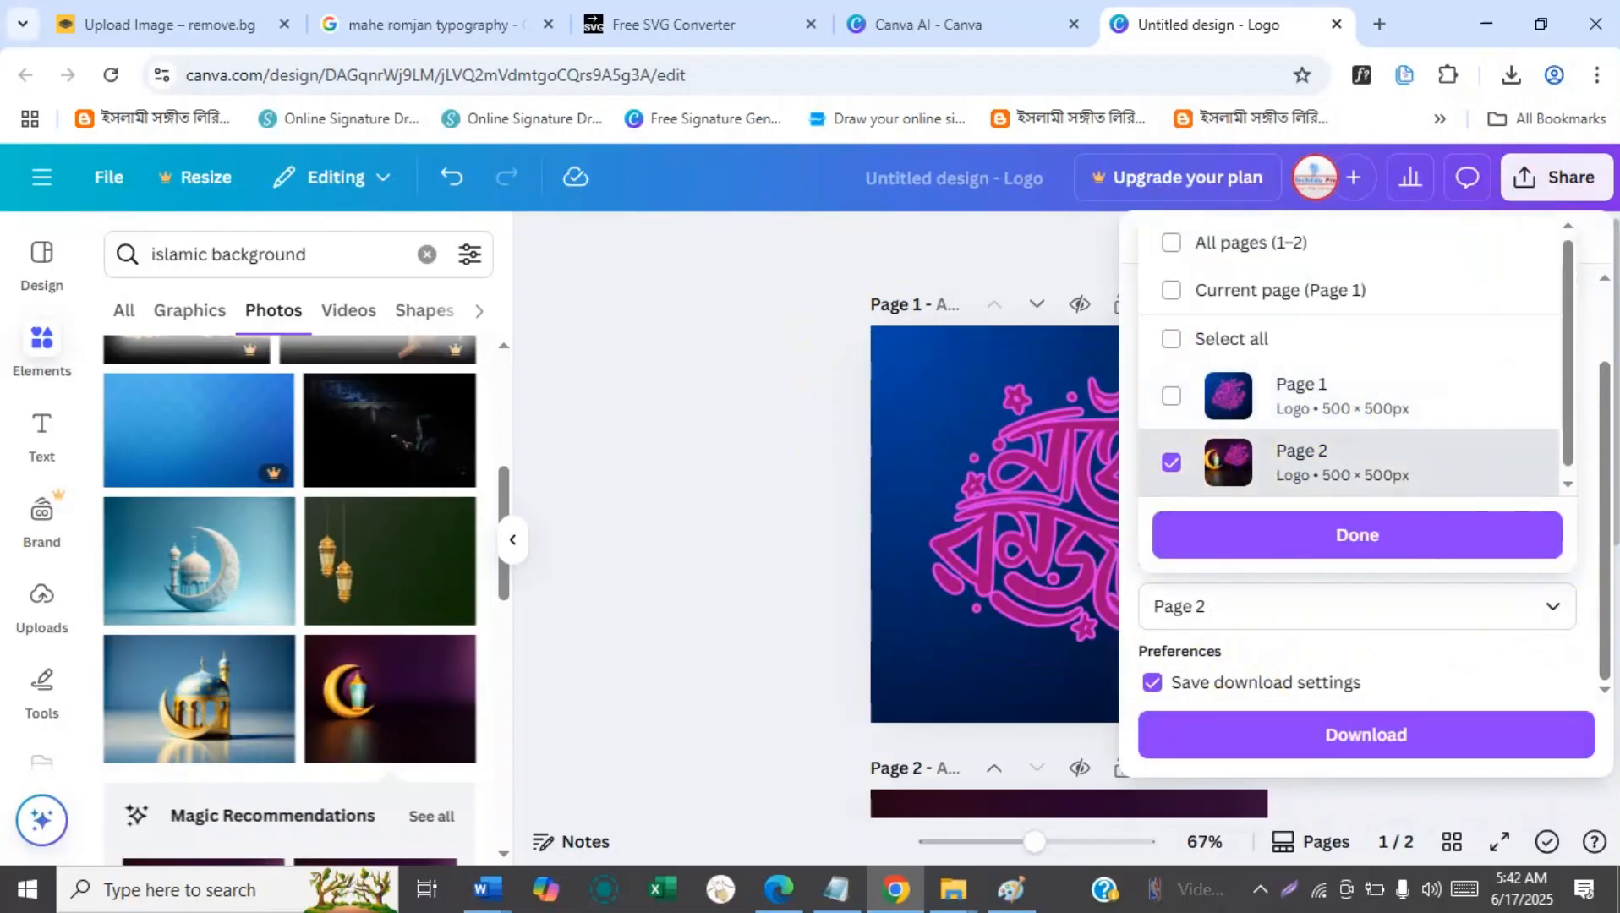
pyautogui.click(1324, 539)
pyautogui.click(1366, 734)
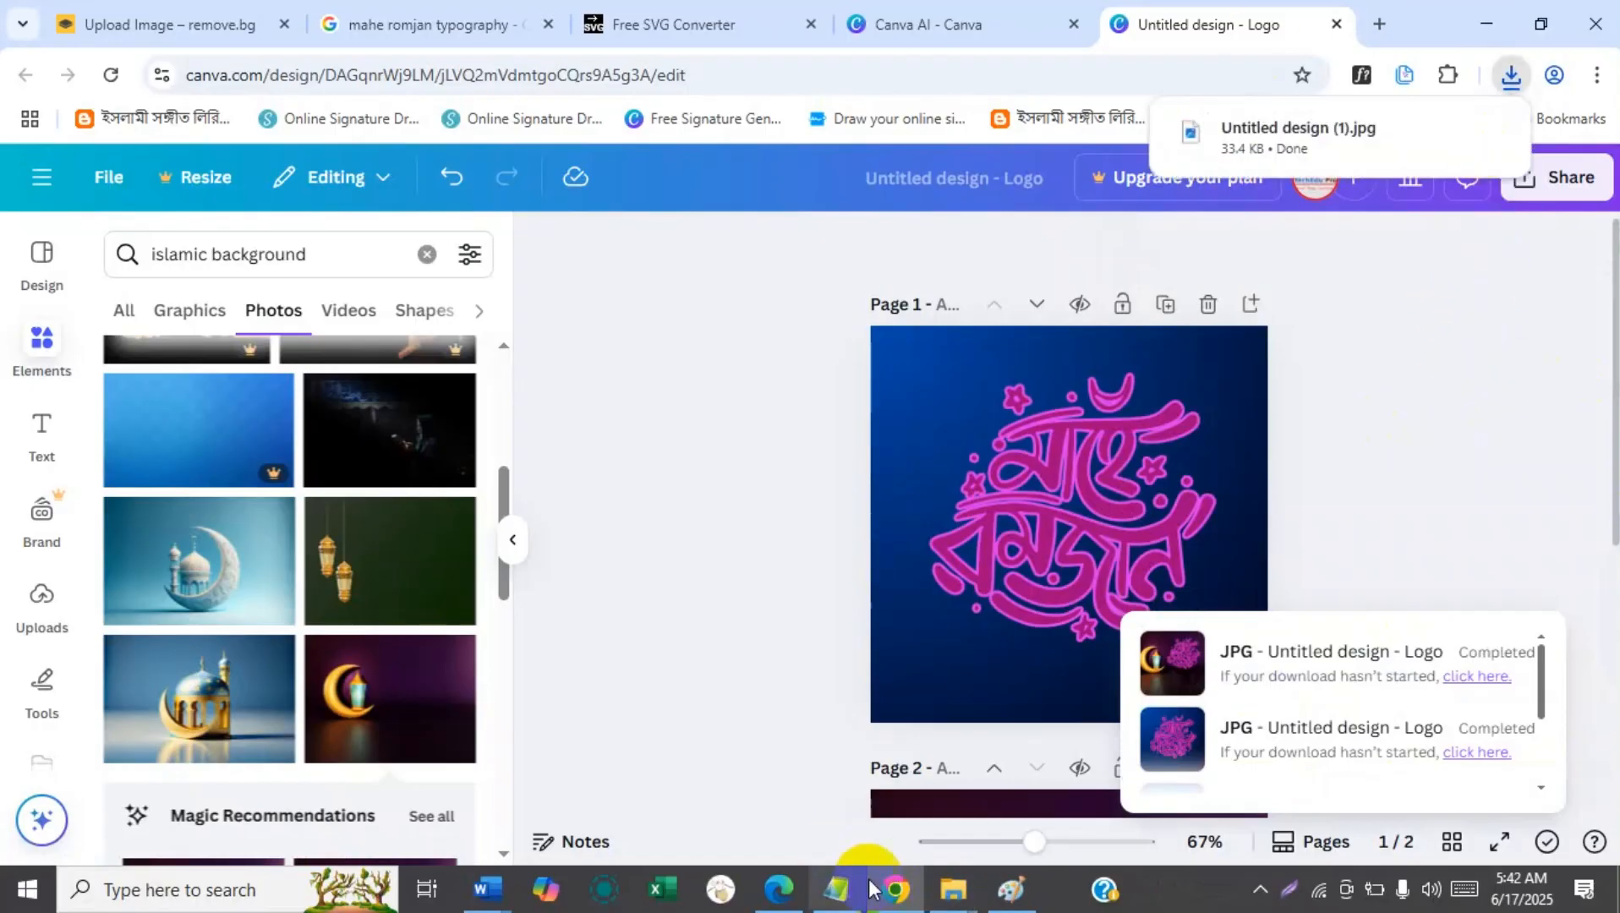
# Switch to the Downloads folder in File Explorer, refresh it to check the exported files, and return to Canva in Chrome.
pyautogui.moveTo(942, 888)
pyautogui.click(1031, 787)
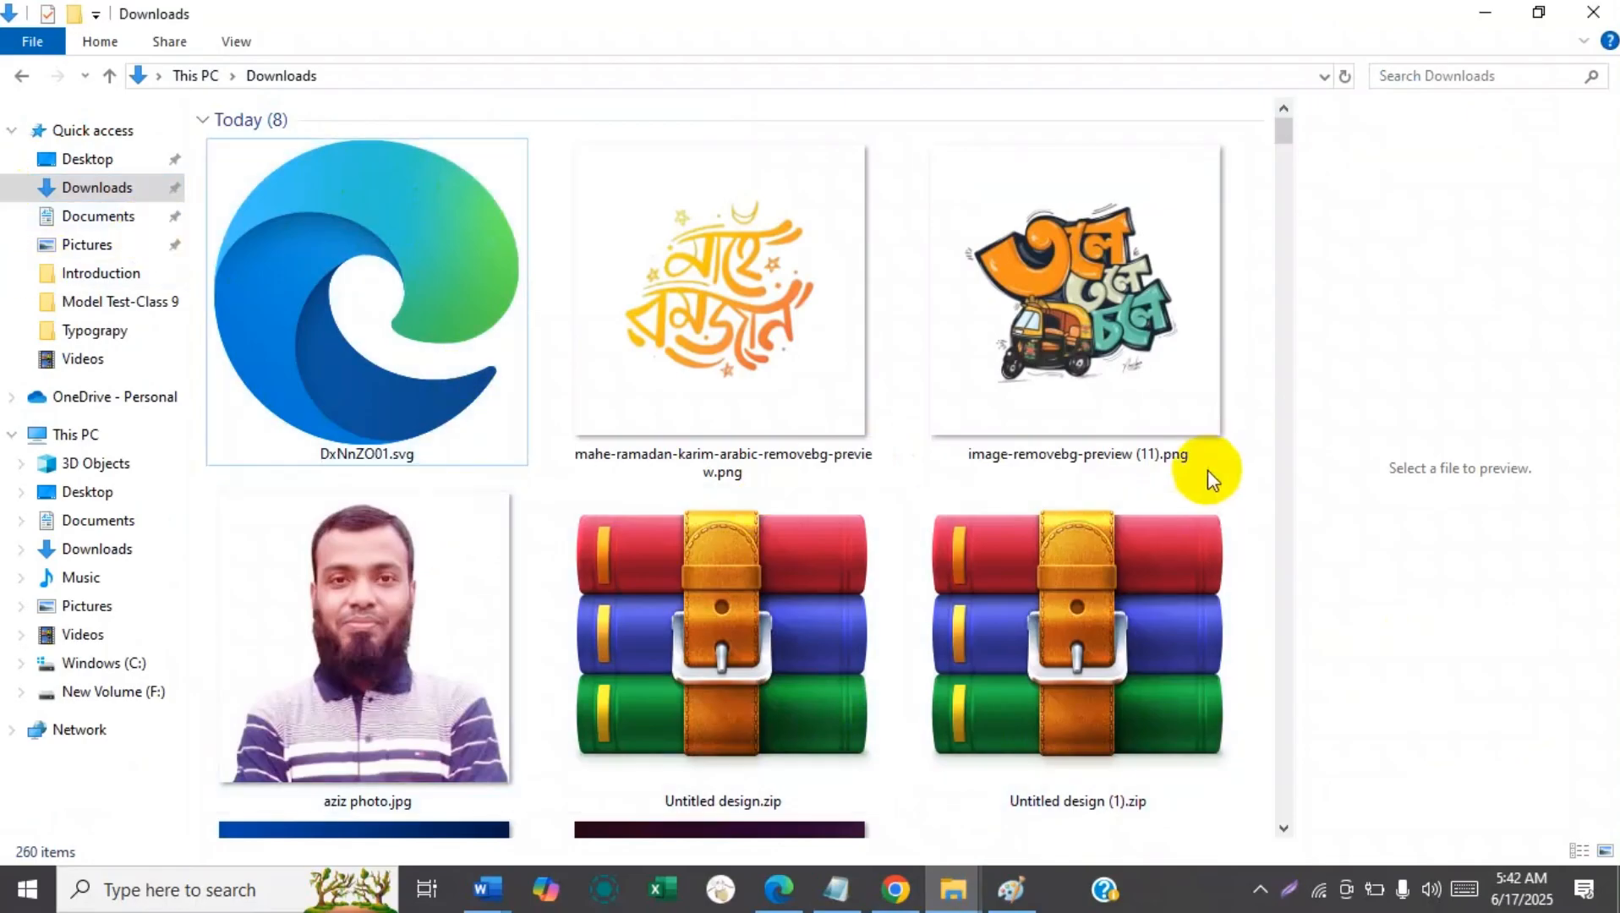
pyautogui.rightClick(1243, 492)
pyautogui.click(1277, 590)
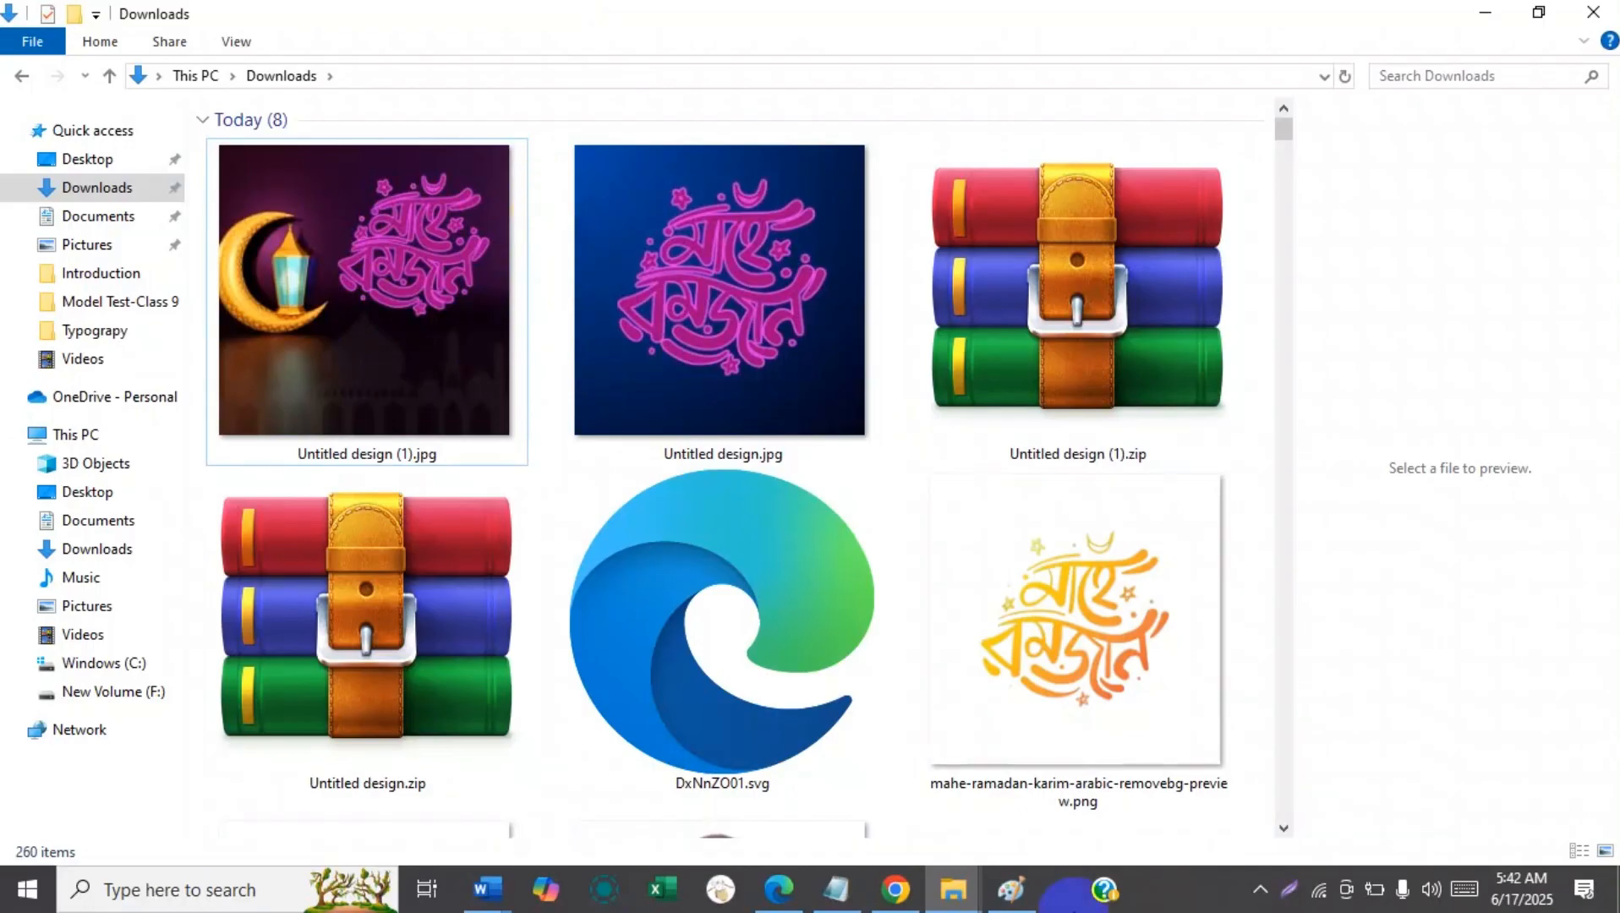
pyautogui.click(896, 888)
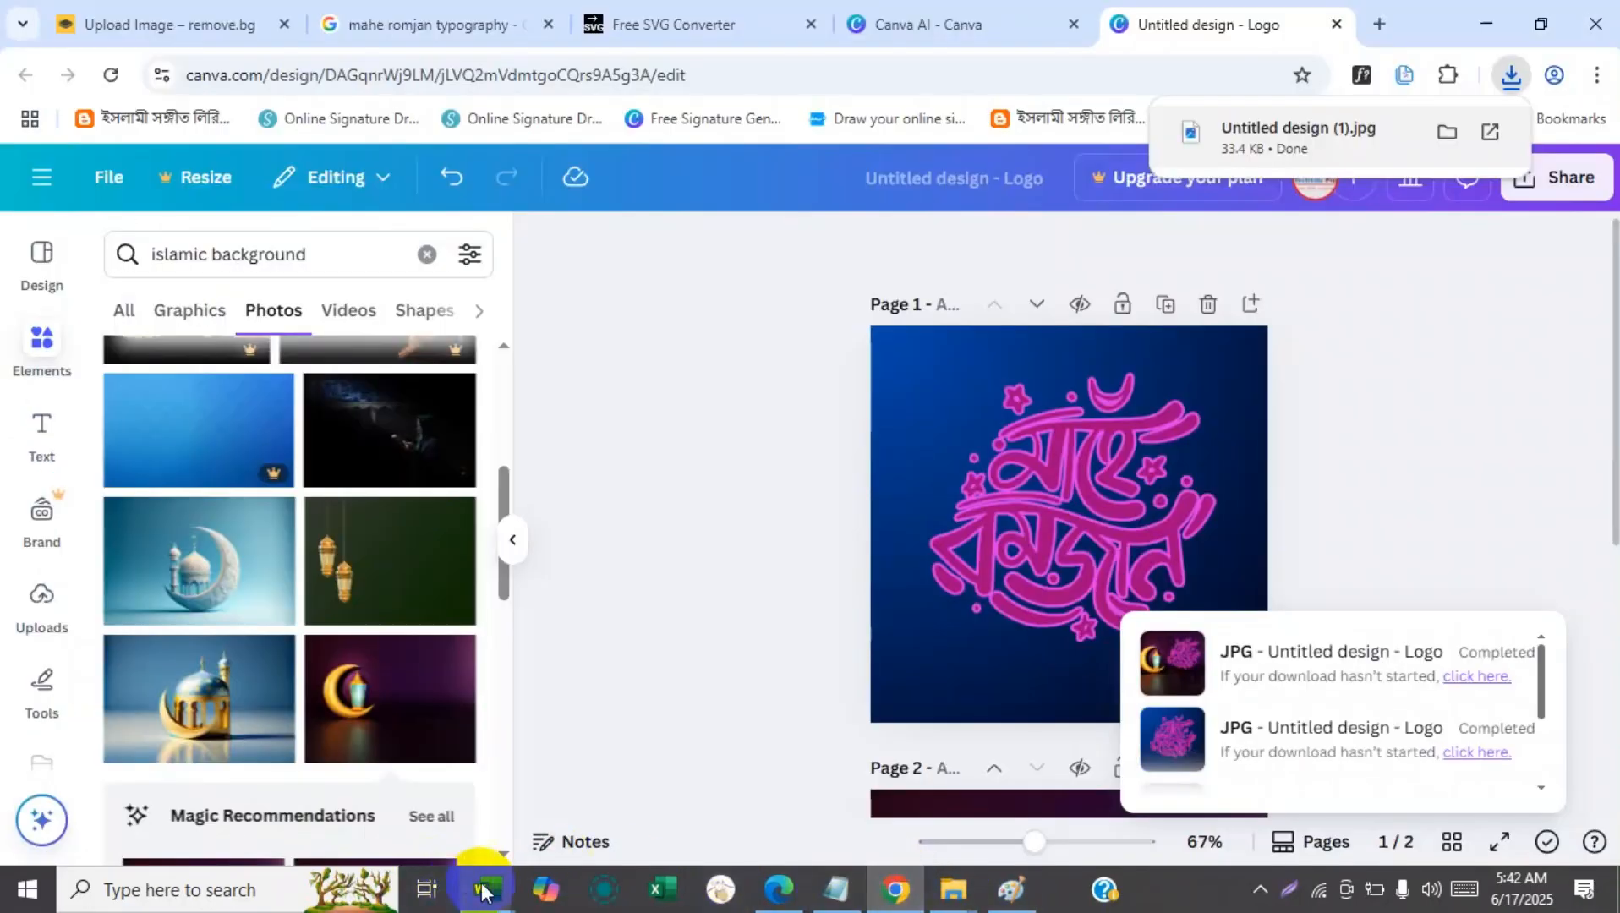